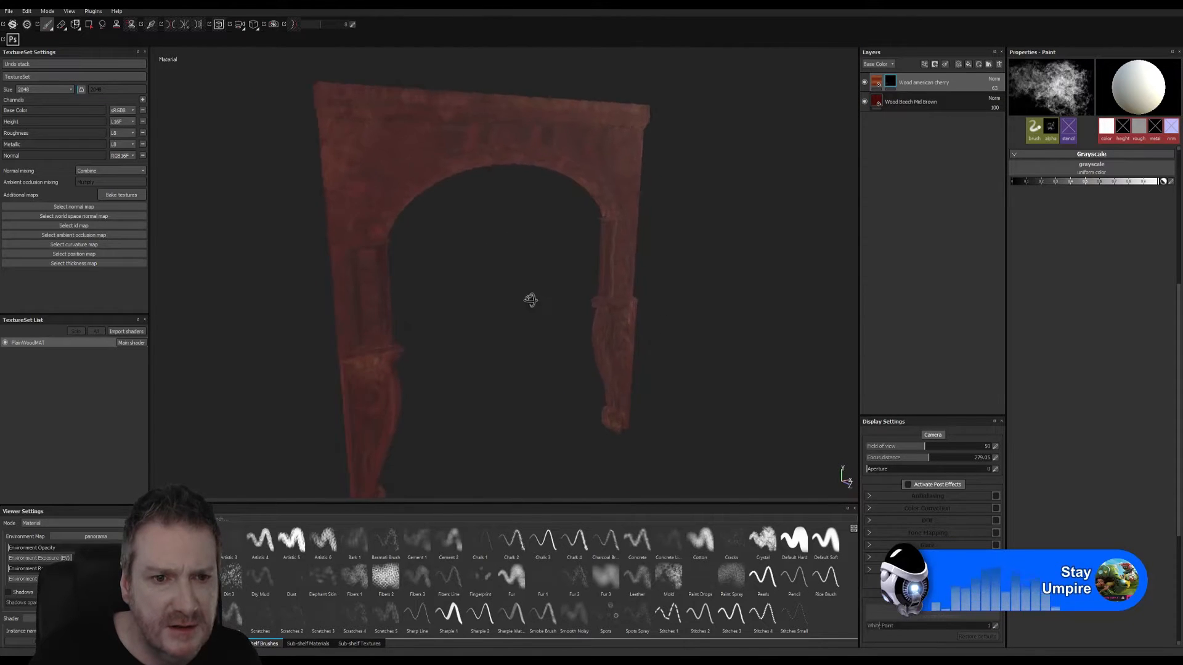
# - Save the project with its current arch textures
pyautogui.keyDown('alt'); pyautogui.moveTo(511, 311); pyautogui.dragTo(672, 313, button='right'); pyautogui.keyUp('alt')
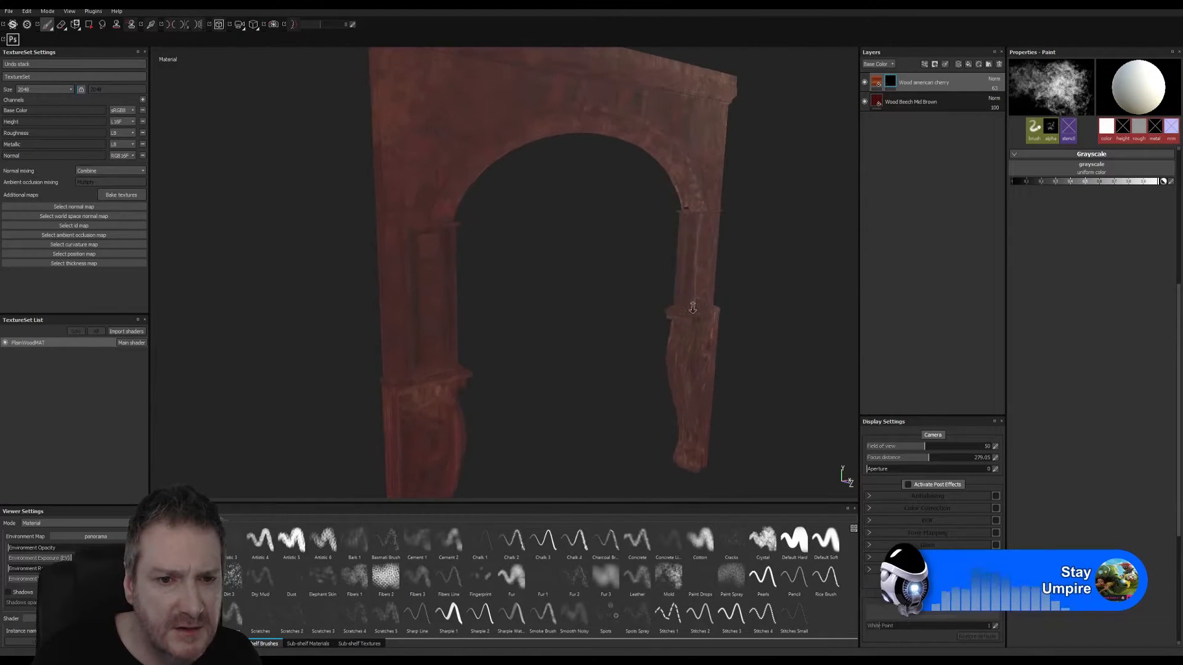
pyautogui.keyDown('alt'); pyautogui.moveTo(571, 332); pyautogui.dragTo(528, 294); pyautogui.keyUp('alt')
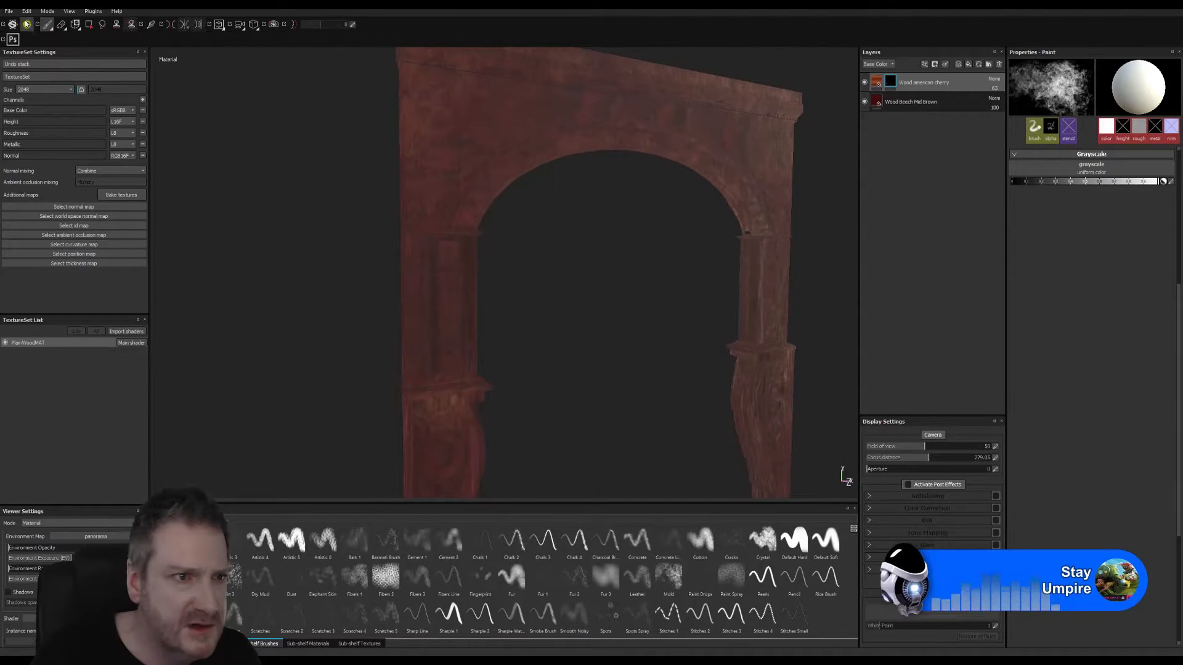
pyautogui.click(8, 11)
pyautogui.click(14, 88)
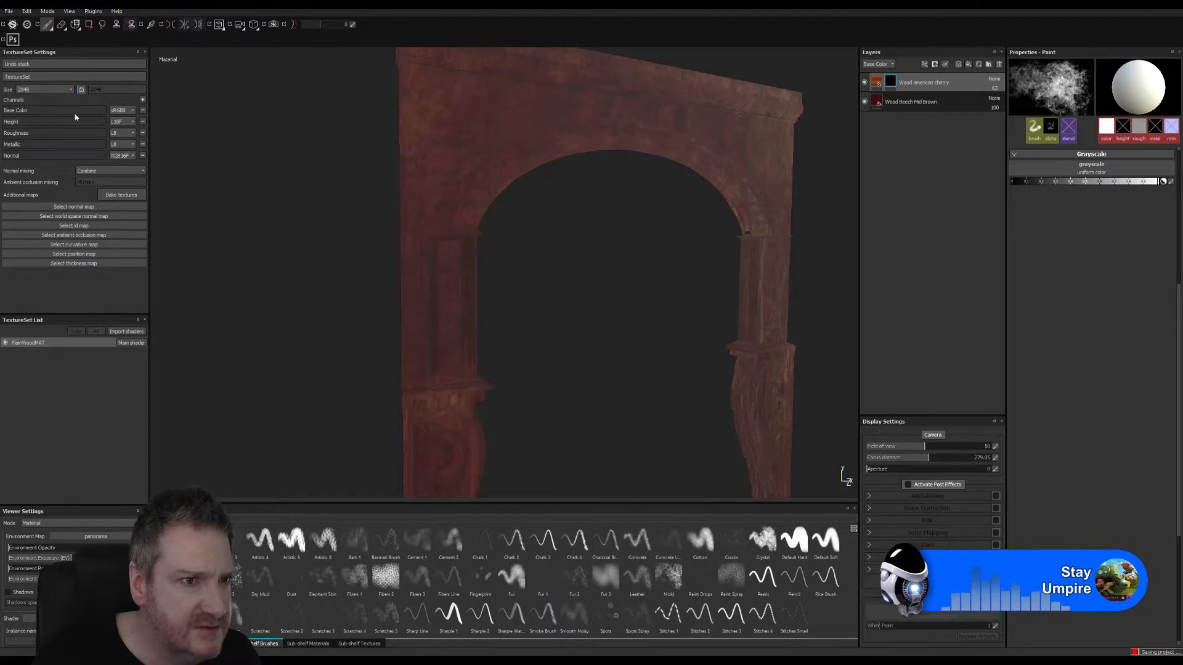
# - Add the Wood Beech Mid Brown material as a new fill layer above the Wood american cherry layer
pyautogui.click(308, 644)
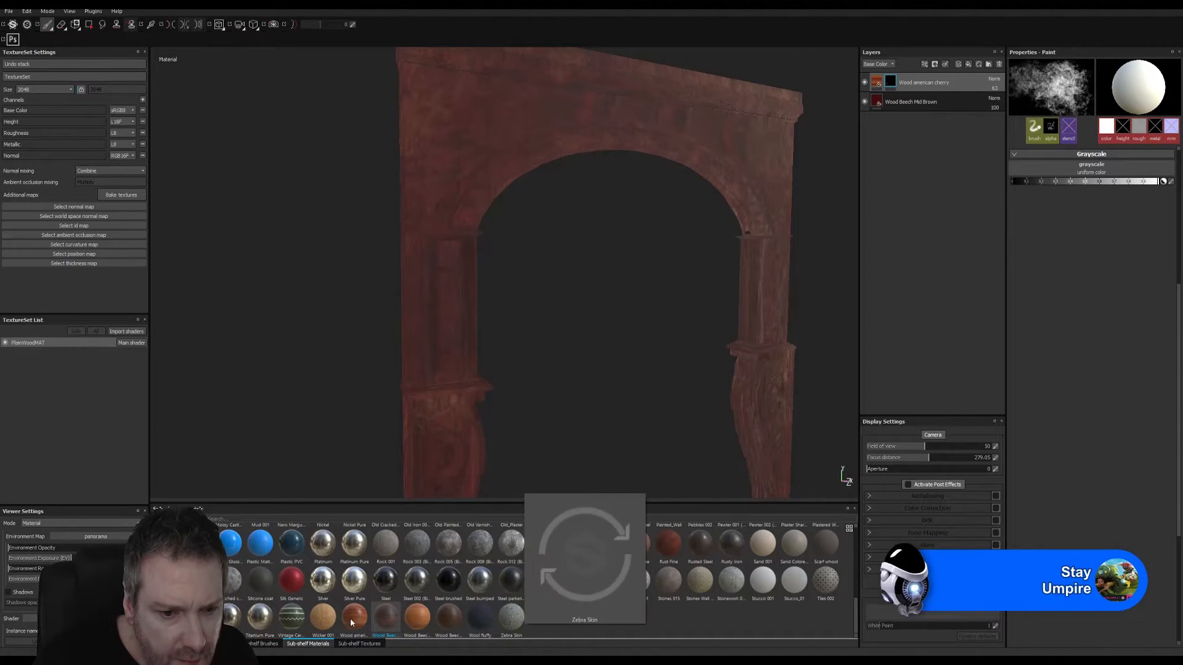
pyautogui.moveTo(356, 622)
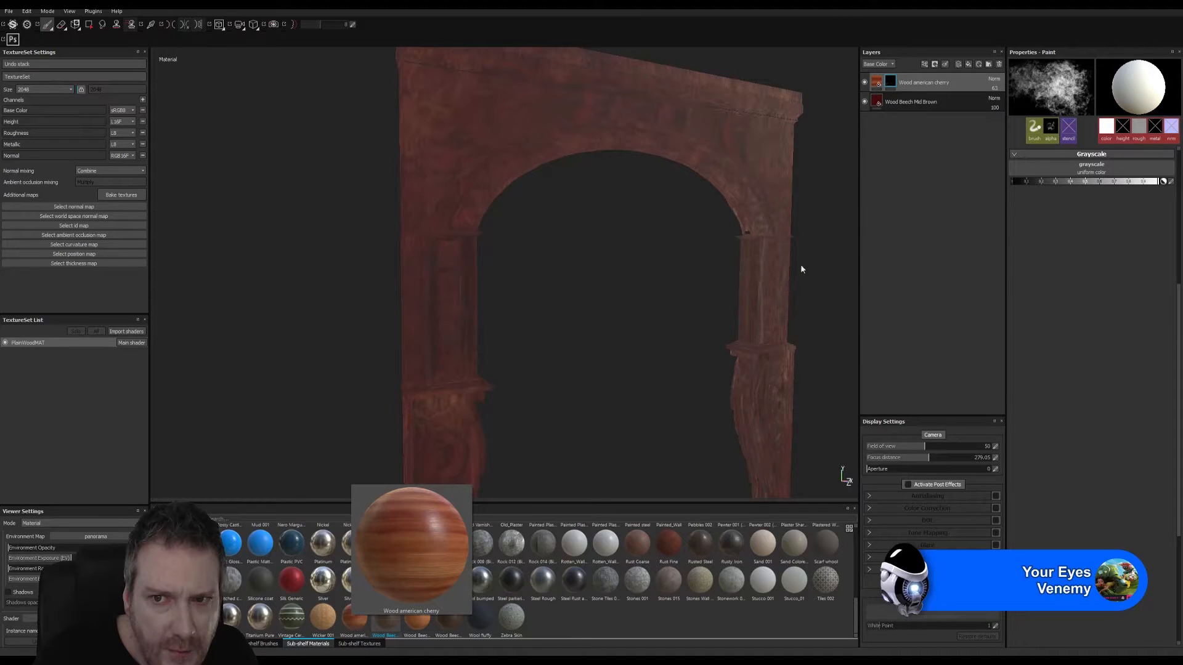
pyautogui.moveTo(877, 87)
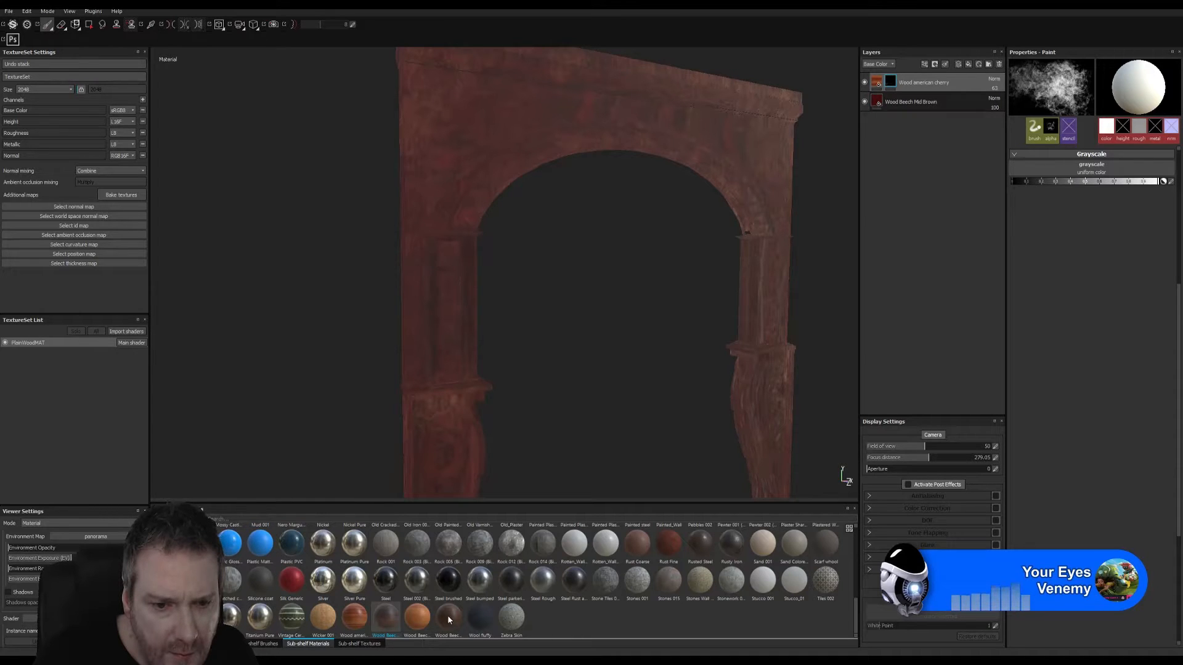
pyautogui.moveTo(447, 616)
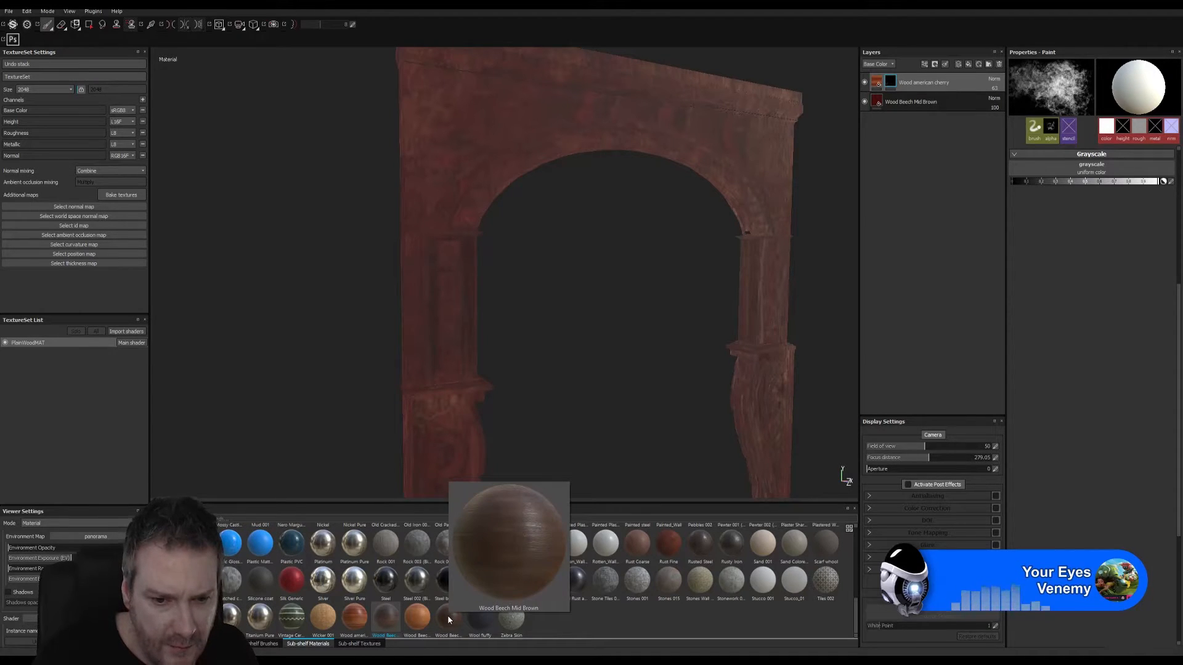
pyautogui.moveTo(448, 615)
pyautogui.mouseDown()
pyautogui.moveTo(815, 238)
pyautogui.moveTo(909, 74)
pyautogui.mouseUp()
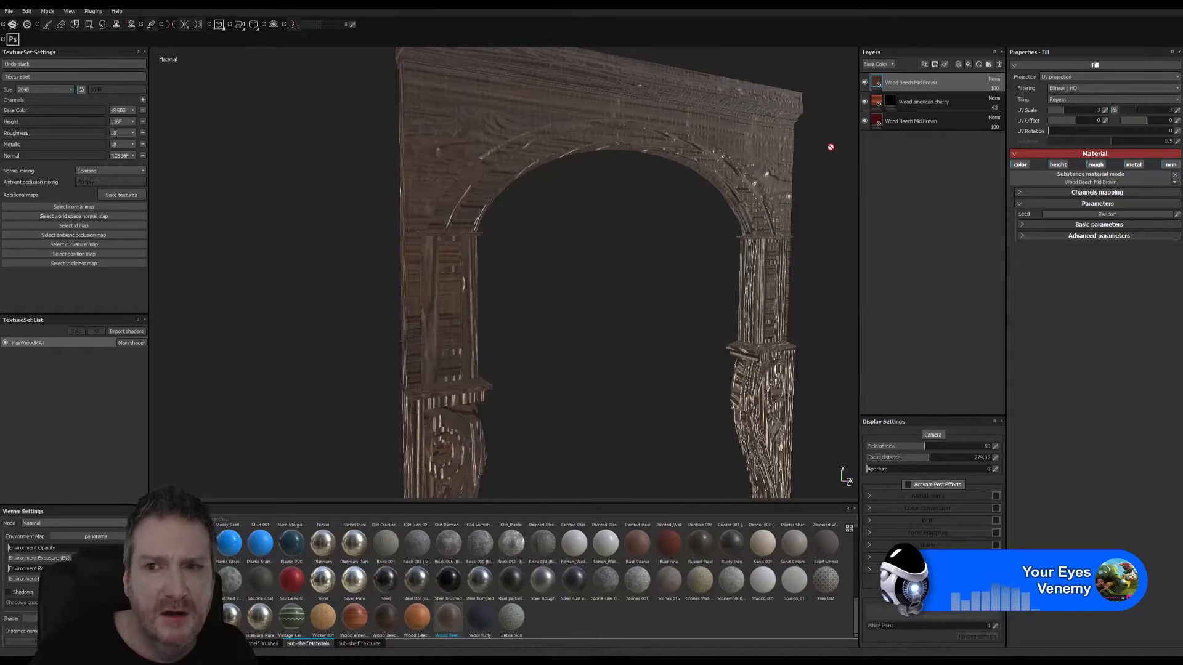
# - Expand the new fill's advanced and basic parameters and set its uniform UV scale to 6
pyautogui.click(1033, 235)
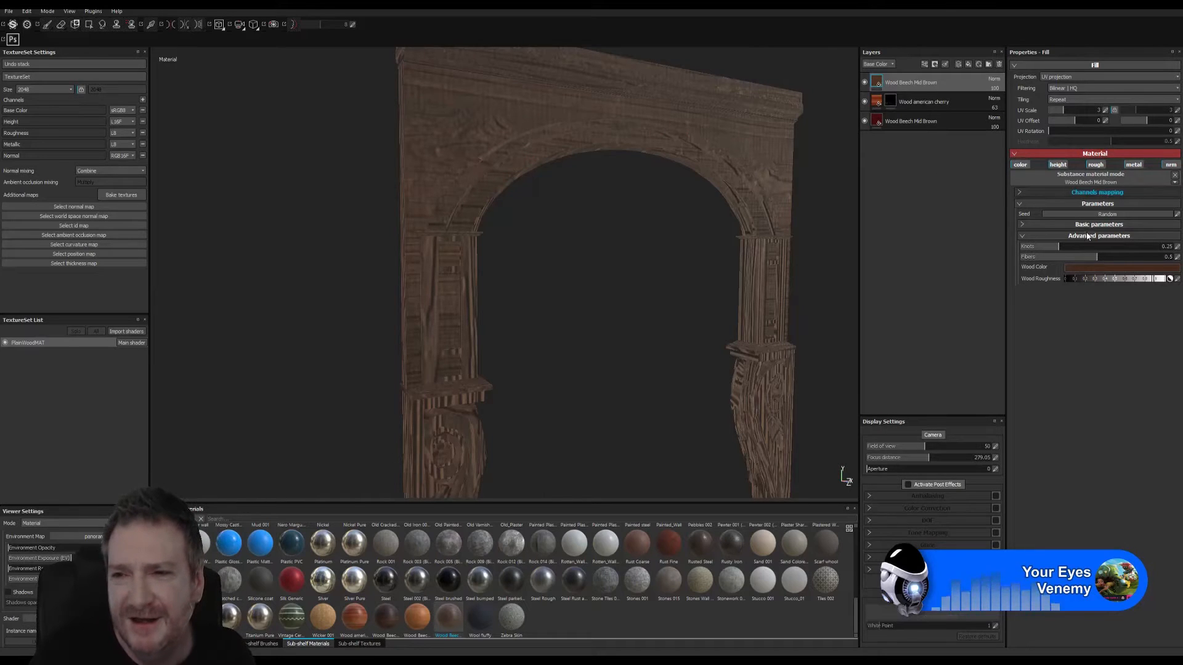
pyautogui.click(1024, 224)
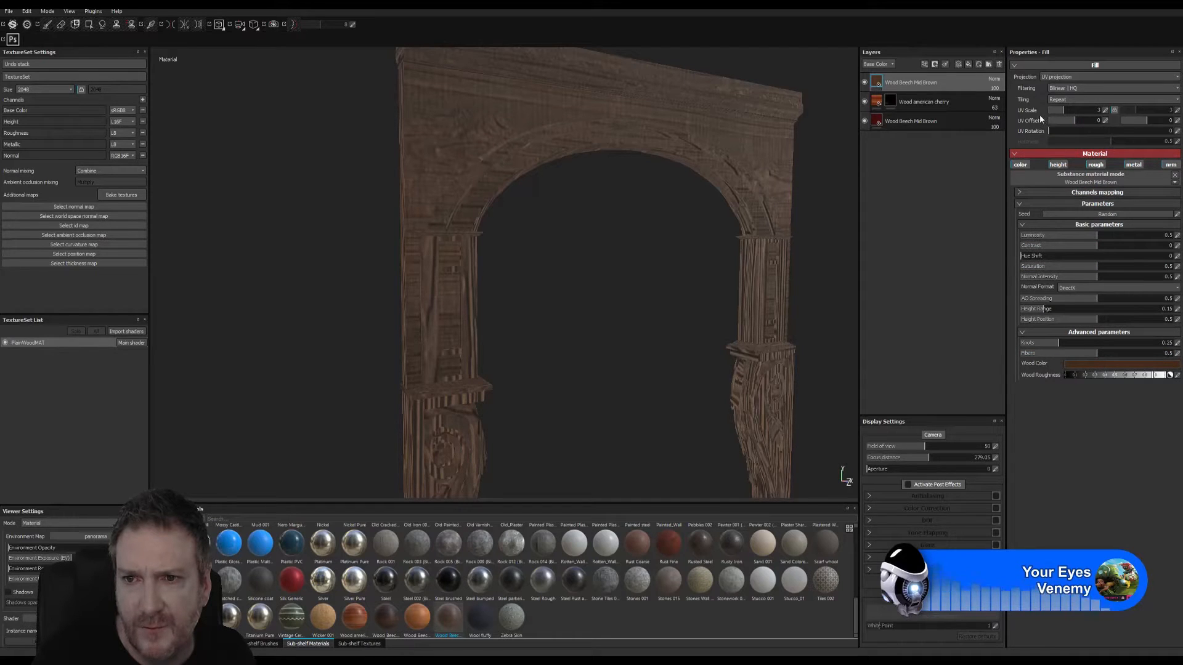
pyautogui.click(1105, 110)
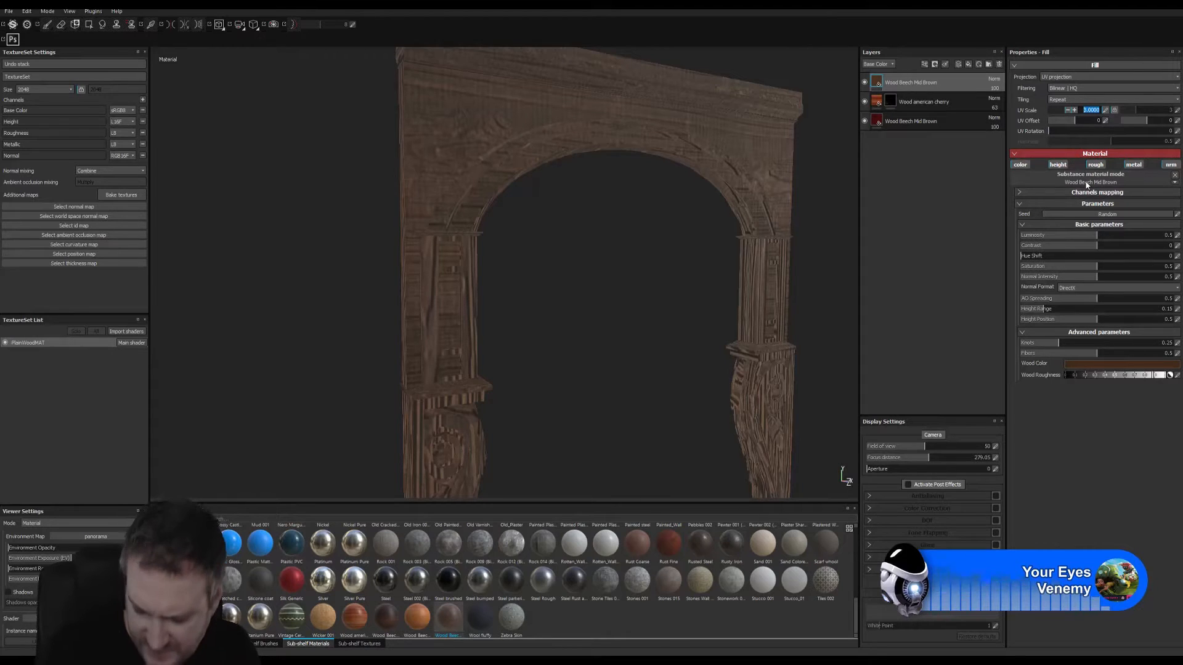
pyautogui.moveTo(1087, 186)
pyautogui.write('6')
pyautogui.press('Return')
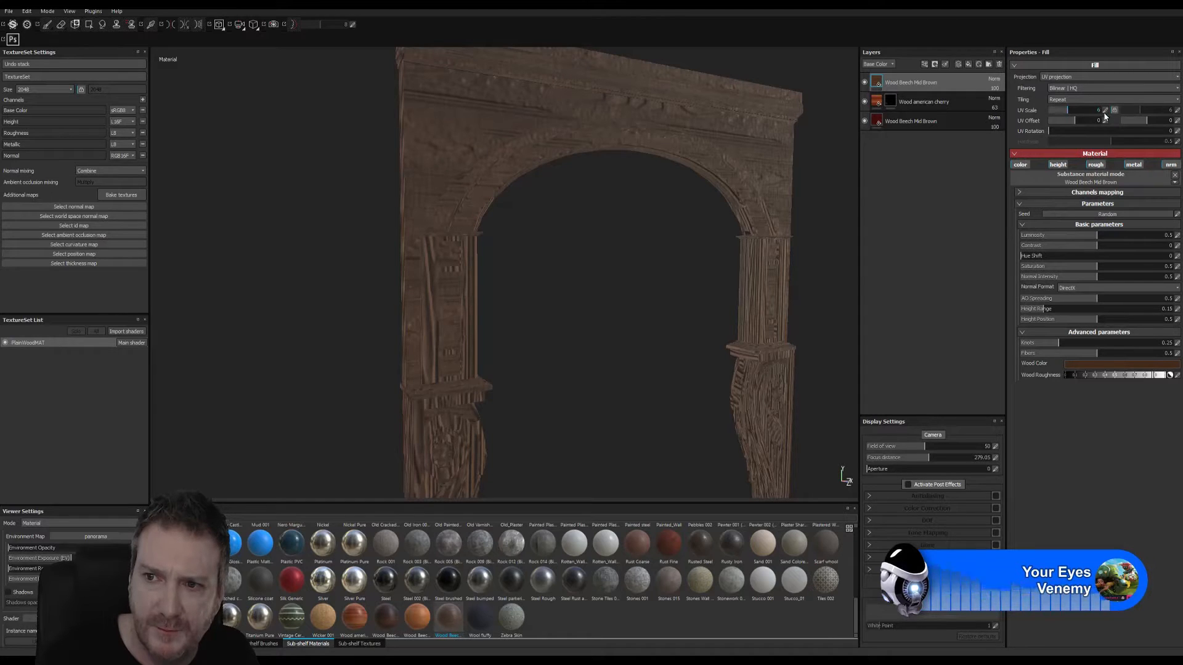
# - Try a UV scale of 2 on the fill's first axis and 0.5 on its second axis
pyautogui.click(1102, 112)
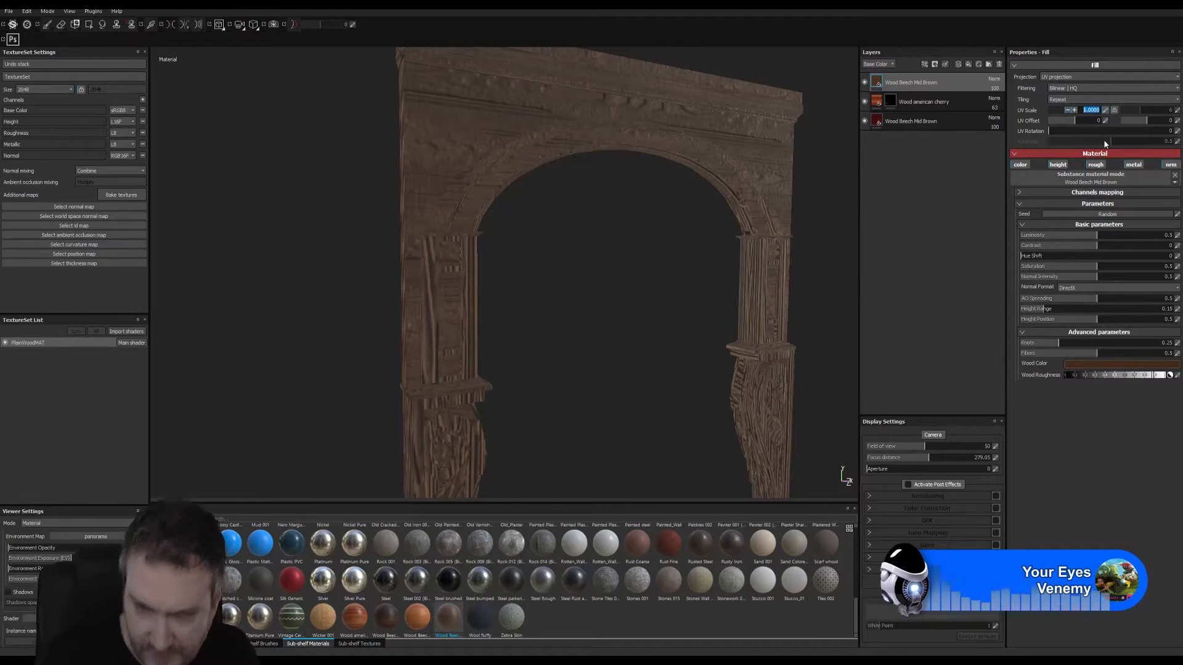
pyautogui.write('2')
pyautogui.press('Return')
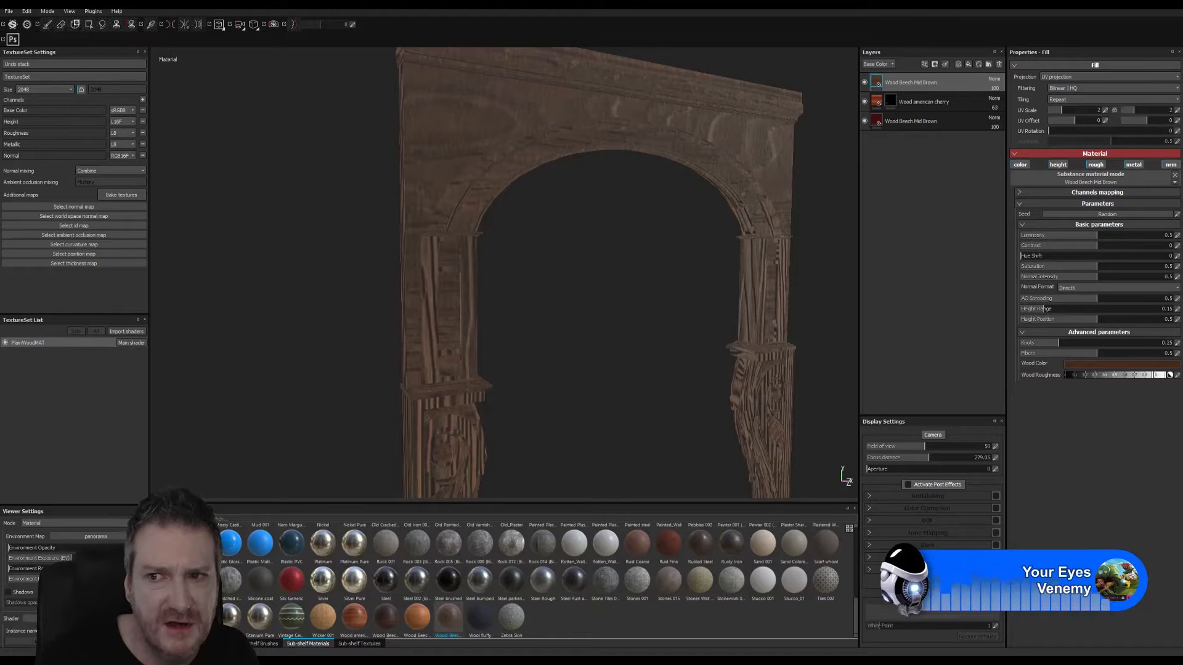
pyautogui.click(1177, 111)
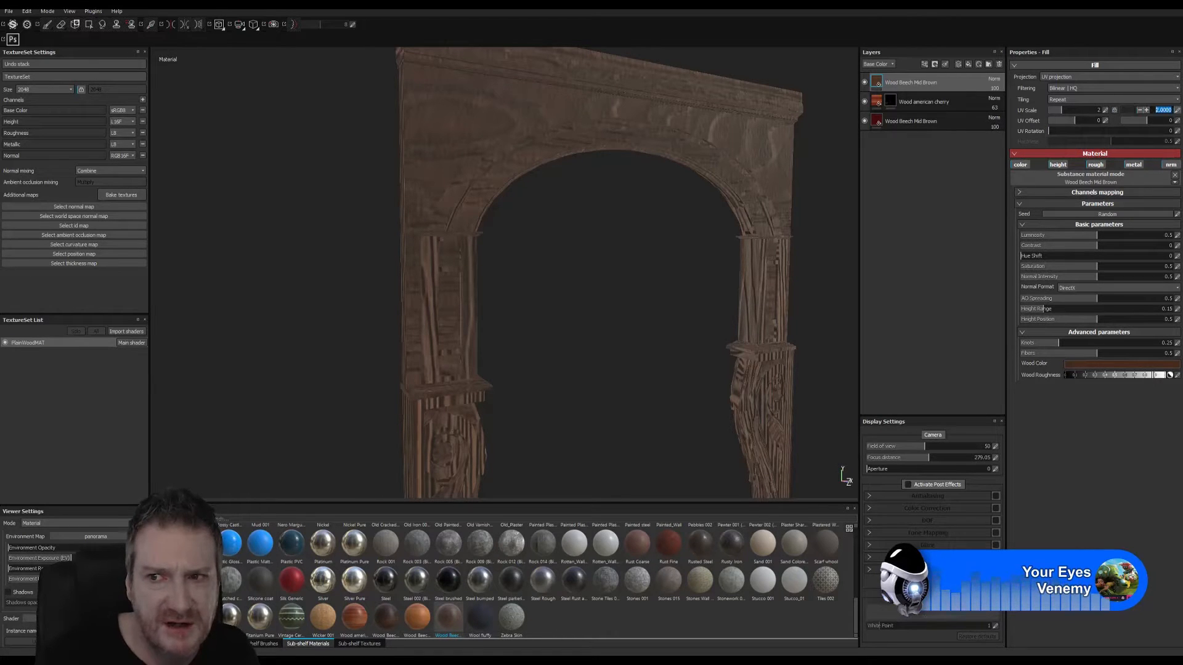
pyautogui.write('0.5')
pyautogui.press('Return')
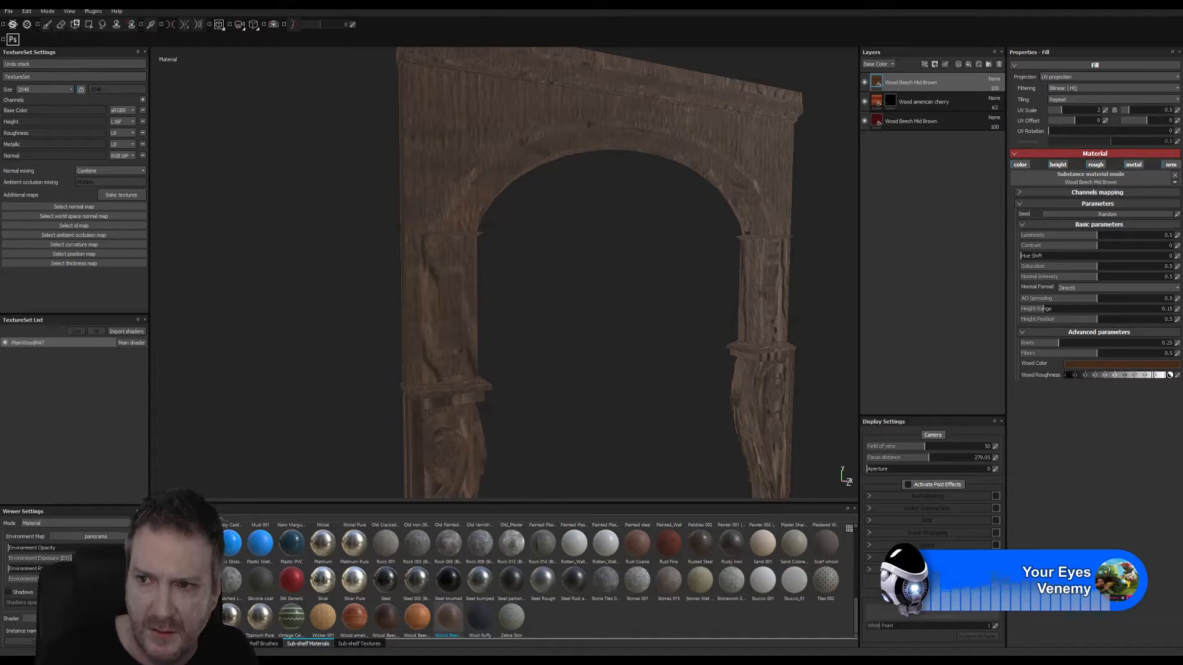
# - Try 4 and 1 as the fill's second-axis UV scale
pyautogui.click(1179, 114)
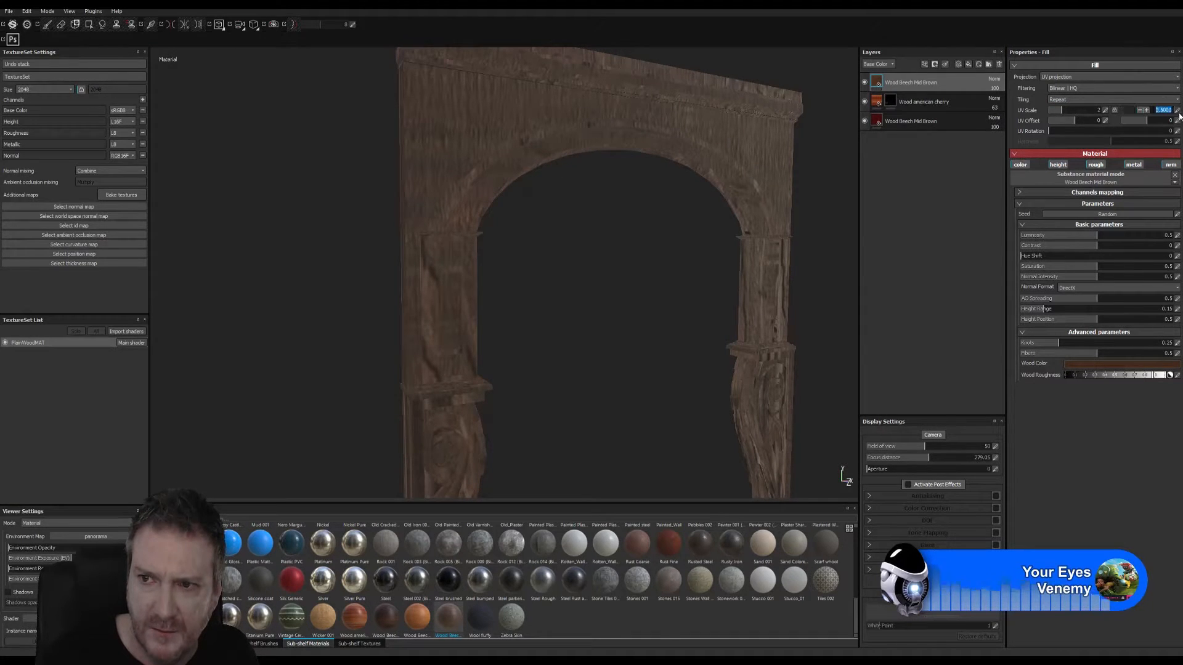
pyautogui.press('Return')
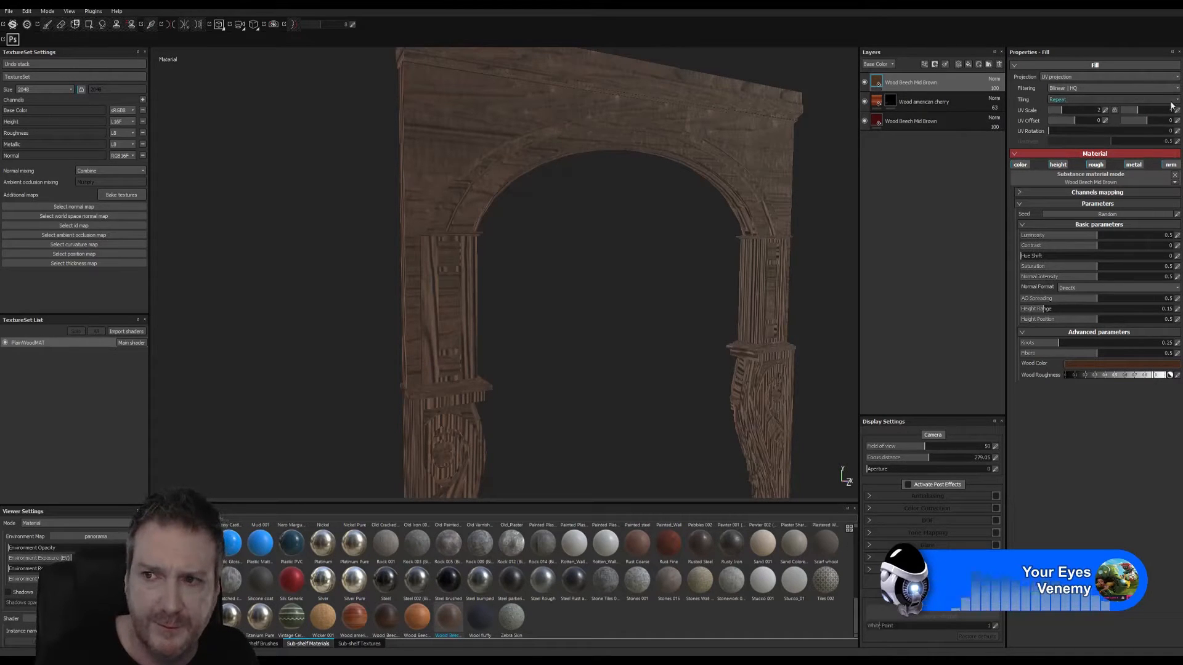
pyautogui.click(1178, 113)
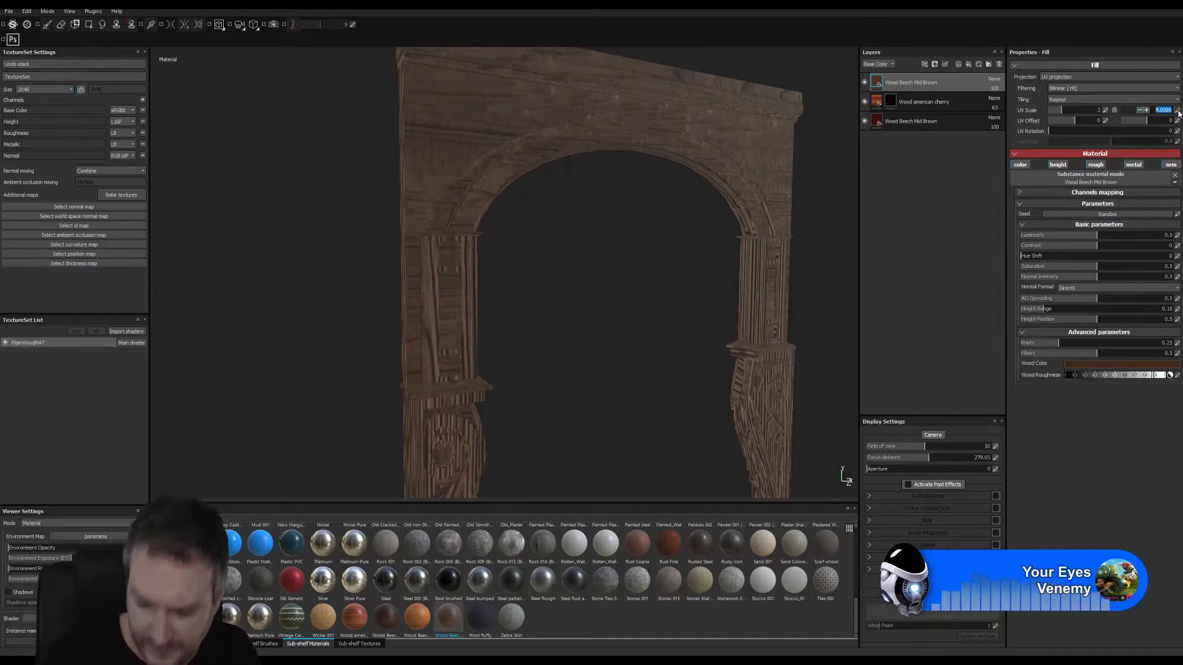
pyautogui.write('1')
pyautogui.press('Return')
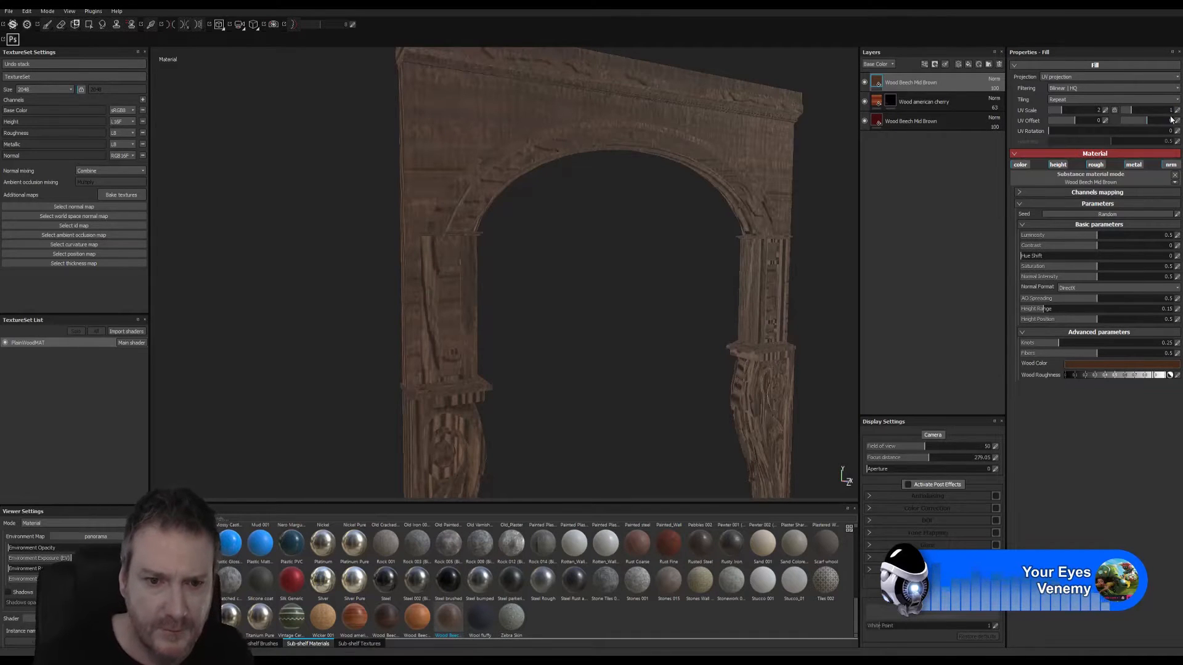
# - Set the fill's UV scale to 10 on the first axis and 5 on the second axis
pyautogui.keyDown('alt'); pyautogui.moveTo(661, 222); pyautogui.dragTo(630, 255); pyautogui.keyUp('alt')
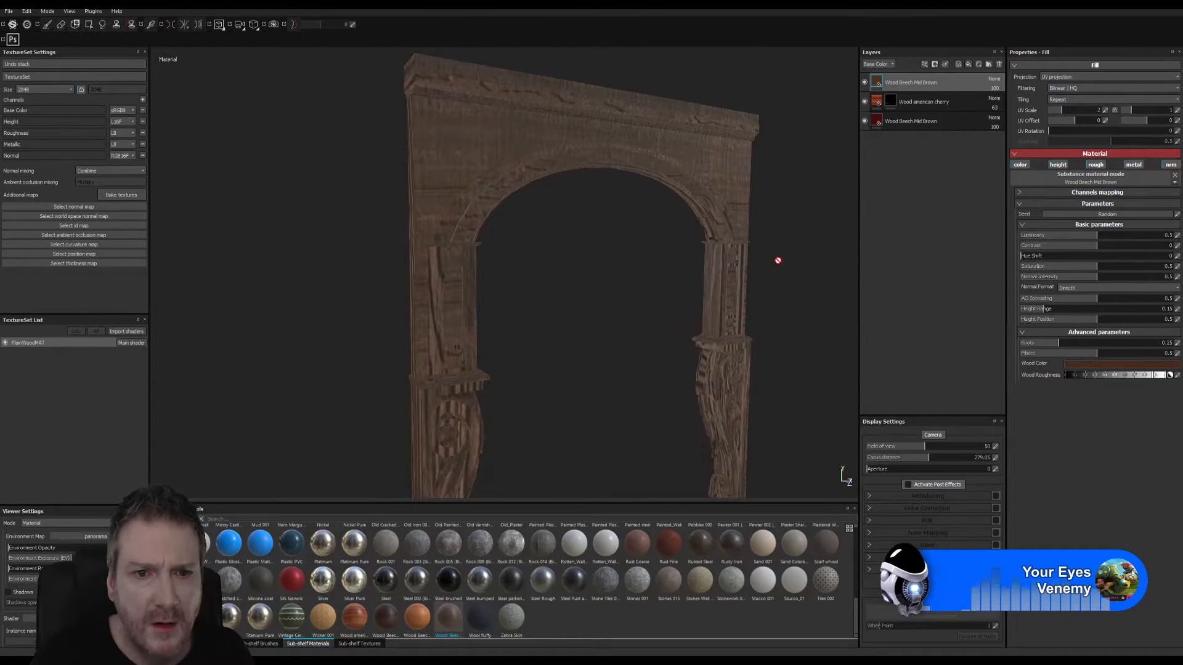
pyautogui.click(1105, 111)
pyautogui.write('10')
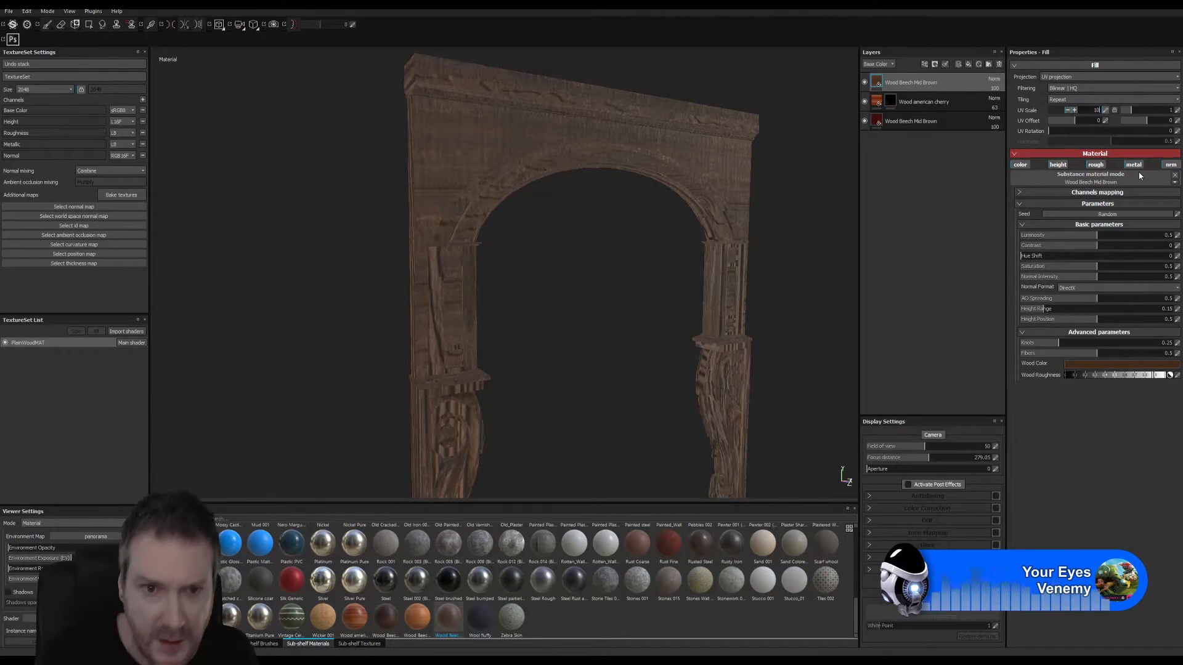
pyautogui.press('Return')
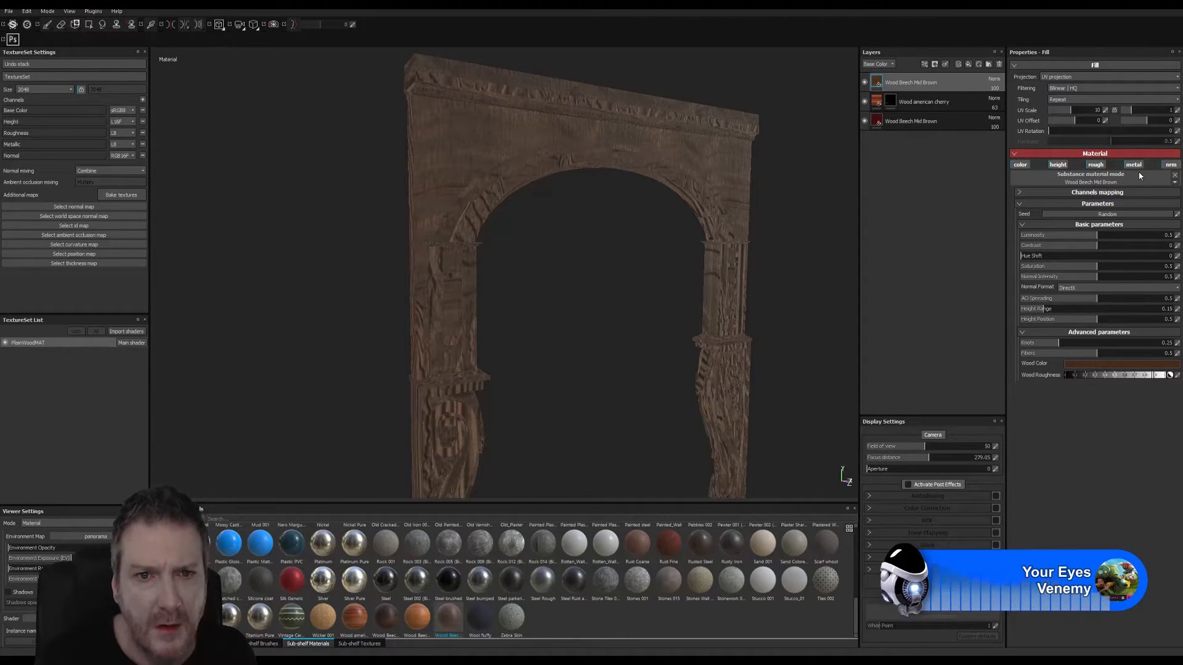
pyautogui.click(1177, 110)
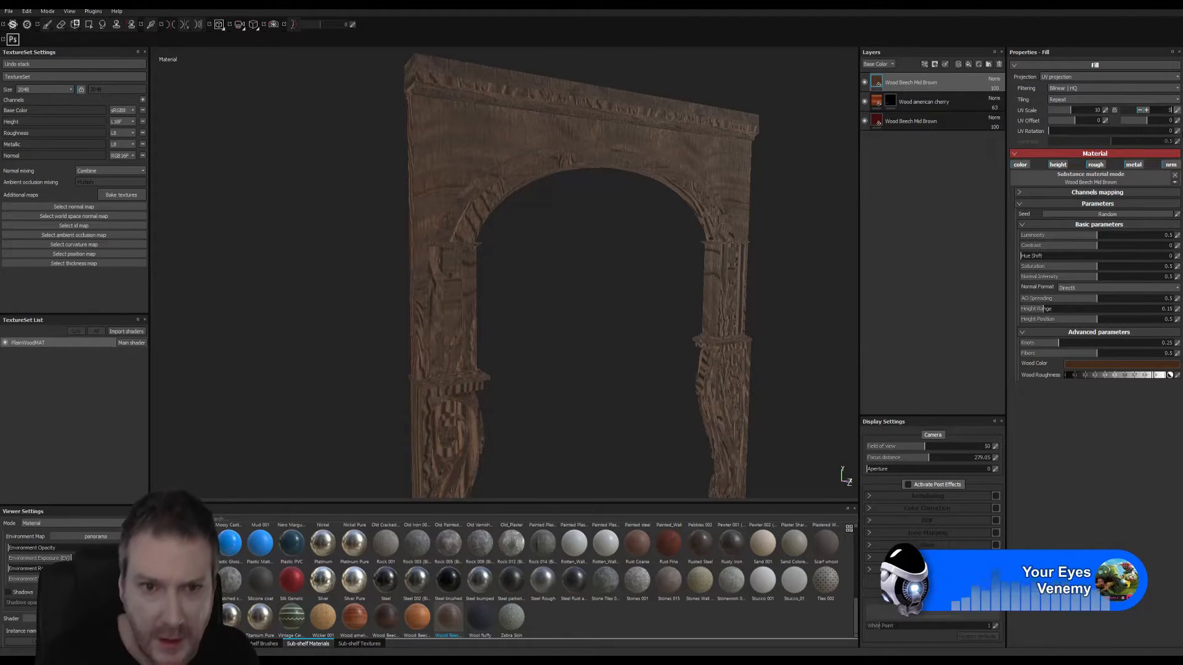
pyautogui.press('Return')
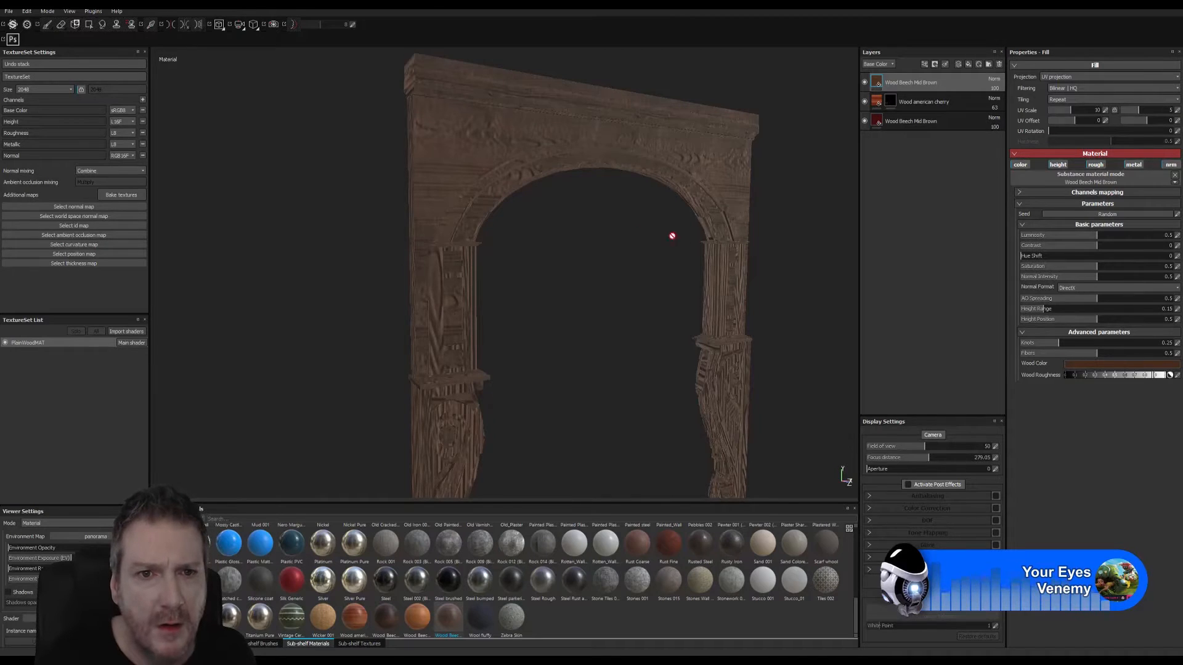
# - Set the new wood fill's Height Position to 0.1 and Height Range to 0.05
pyautogui.moveTo(577, 210)
pyautogui.keyDown('alt'); pyautogui.mouseDown()
pyautogui.moveTo(499, 204)
pyautogui.moveTo(562, 217)
pyautogui.mouseUp(); pyautogui.keyUp('alt')
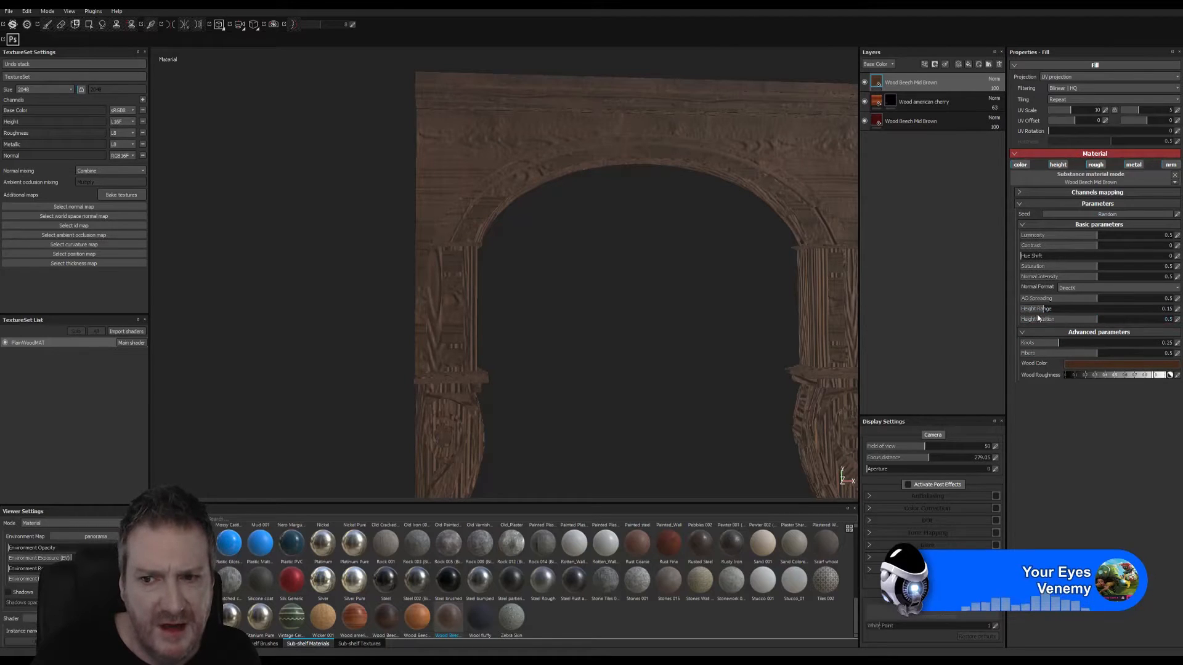
pyautogui.click(1036, 319)
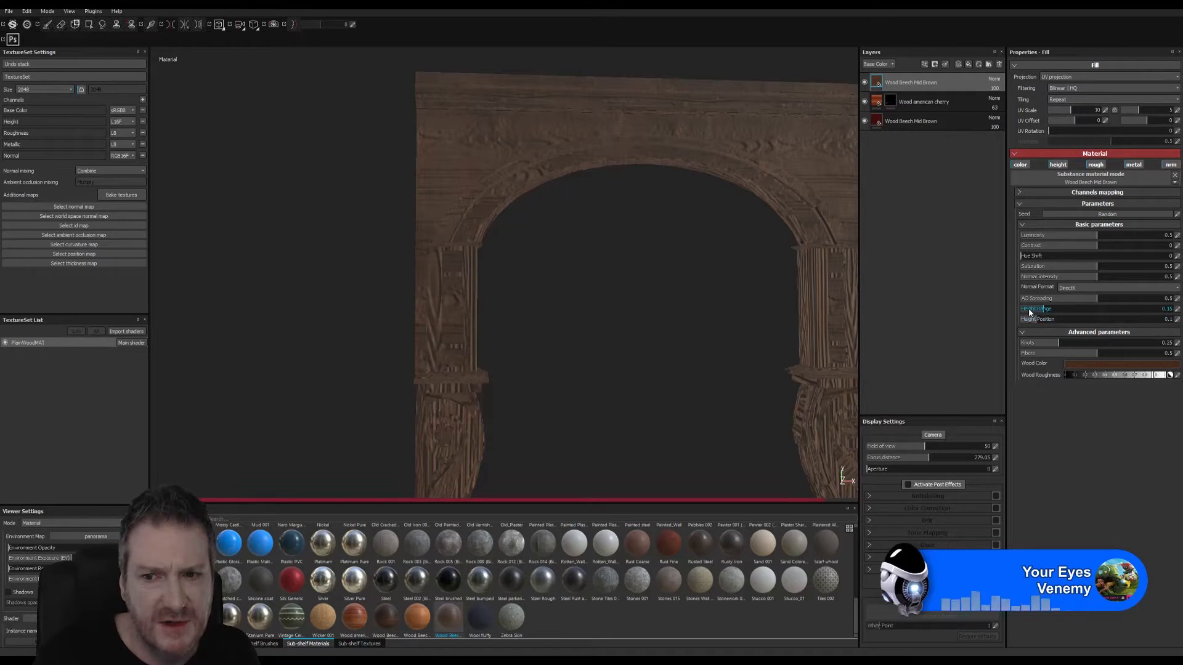
pyautogui.click(1029, 308)
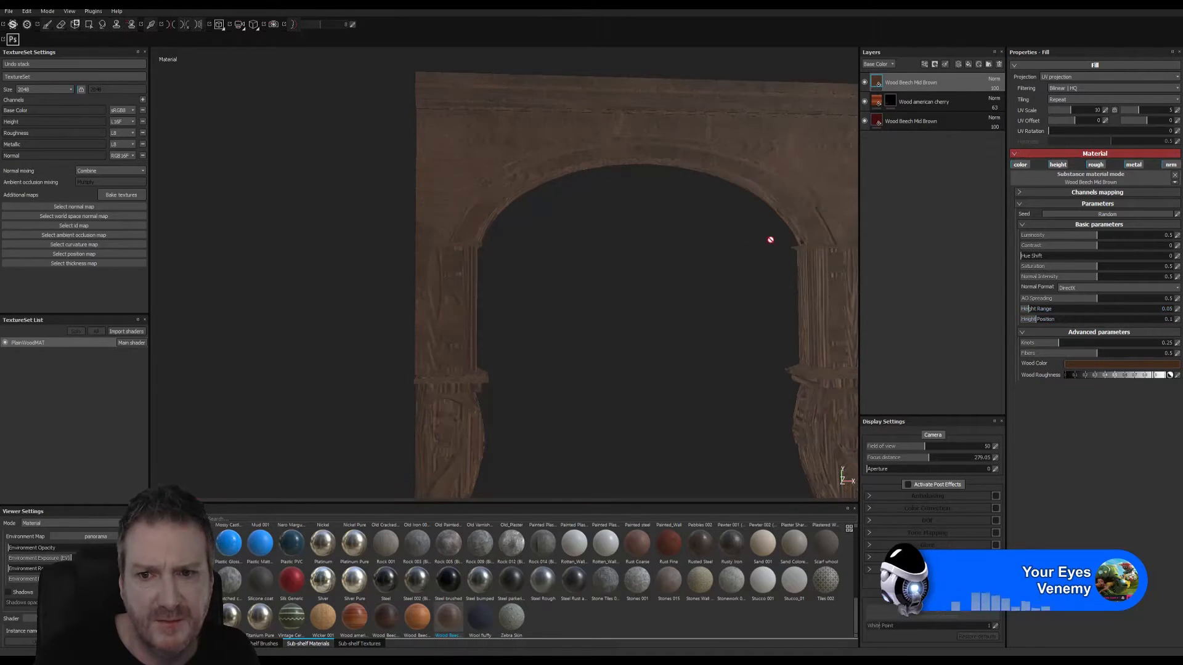
# - Add a black mask to the topmost Wood Beech Mid Brown layer
pyautogui.rightClick(875, 85)
pyautogui.click(905, 98)
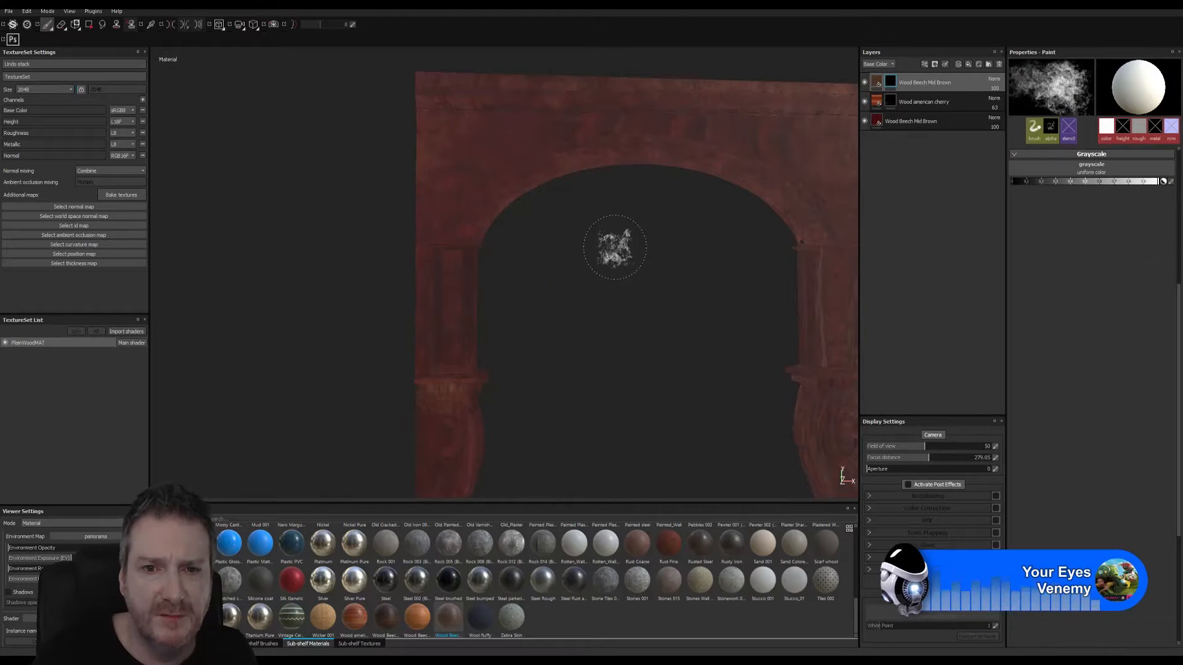
# - Look through the brushes and alphas and choose the Dirt 06 alpha for painting the mask
pyautogui.click(255, 644)
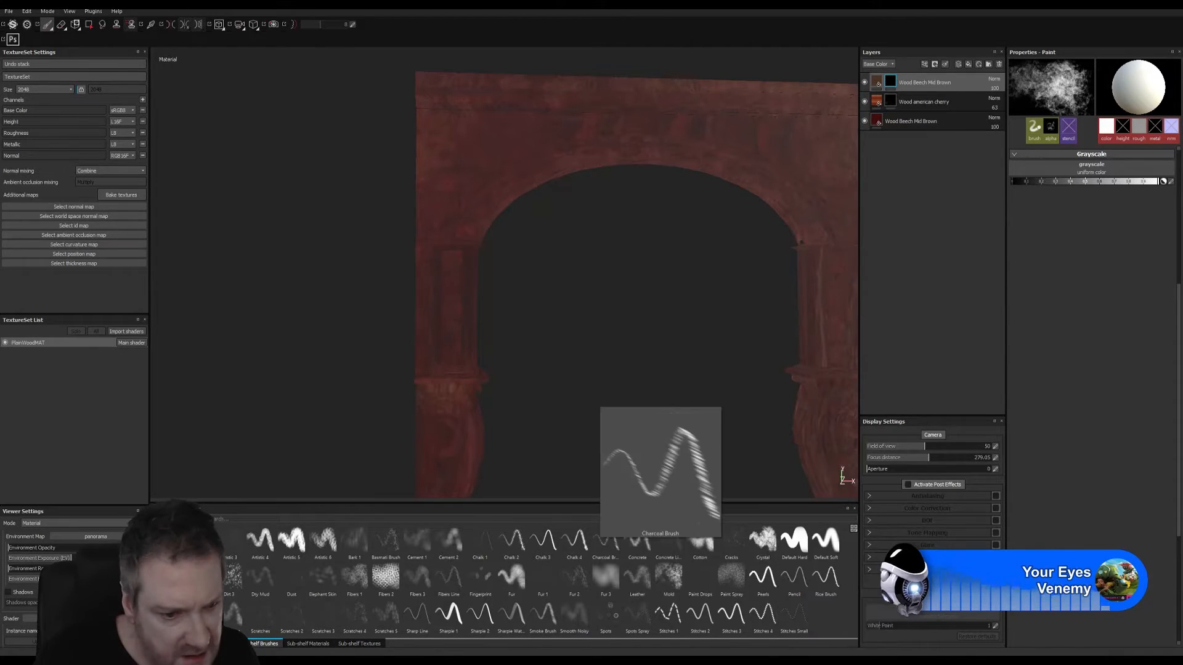
pyautogui.scroll(-5, 493, 591)
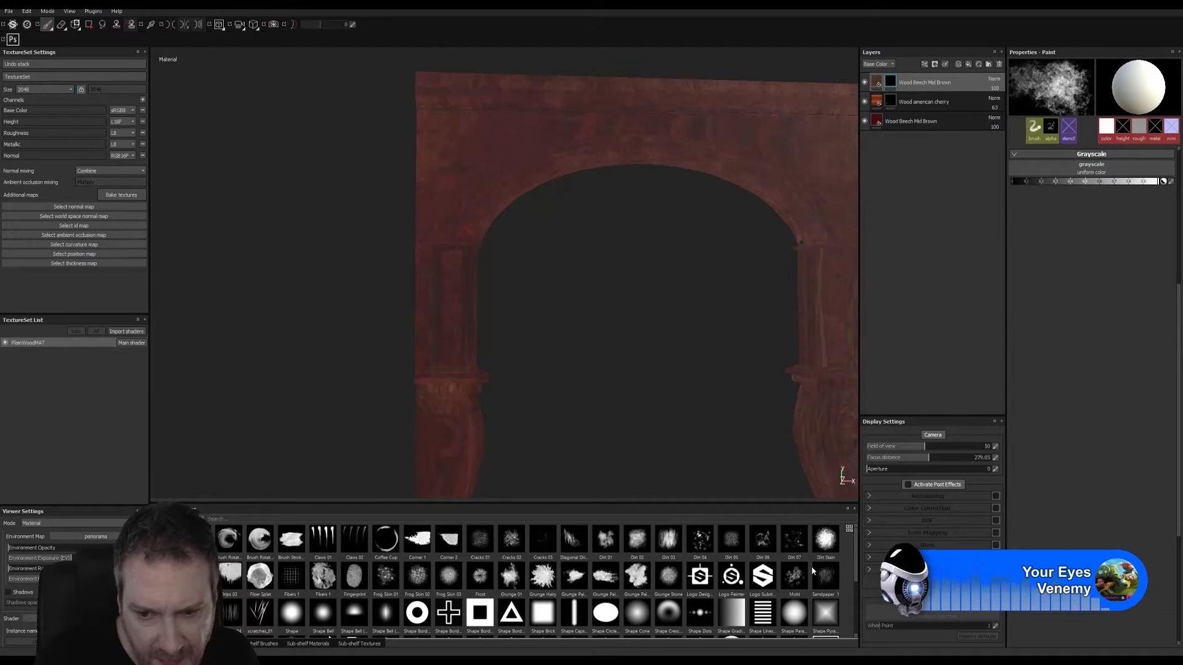
pyautogui.moveTo(833, 543)
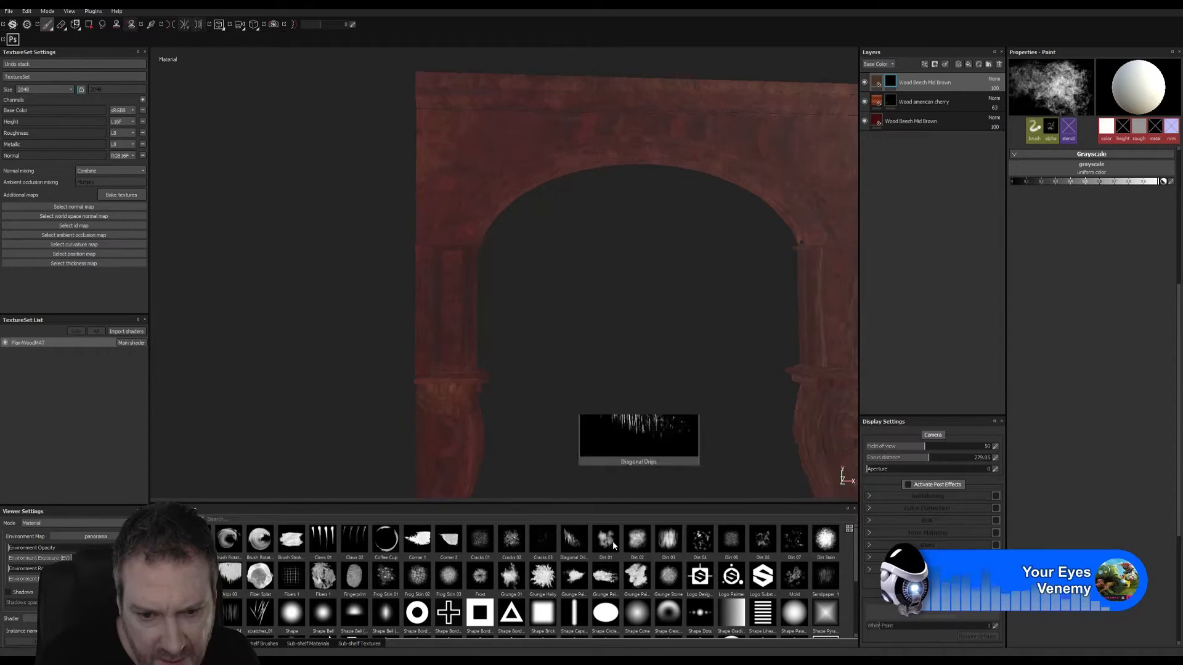
pyautogui.moveTo(612, 540)
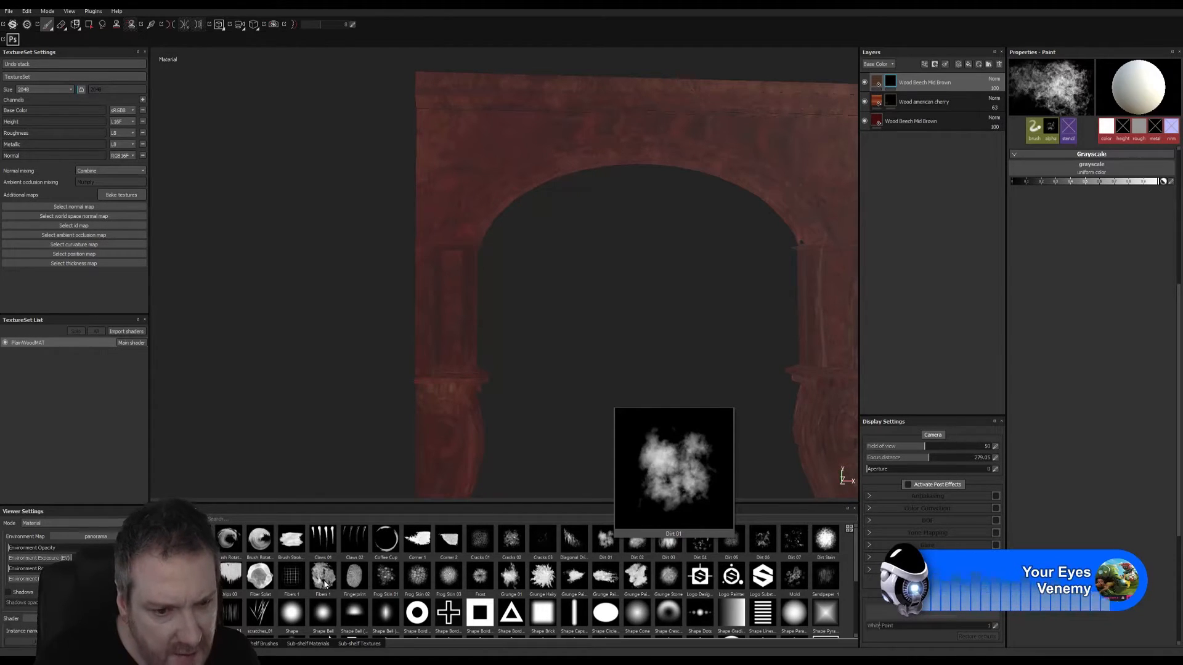
pyautogui.moveTo(326, 584)
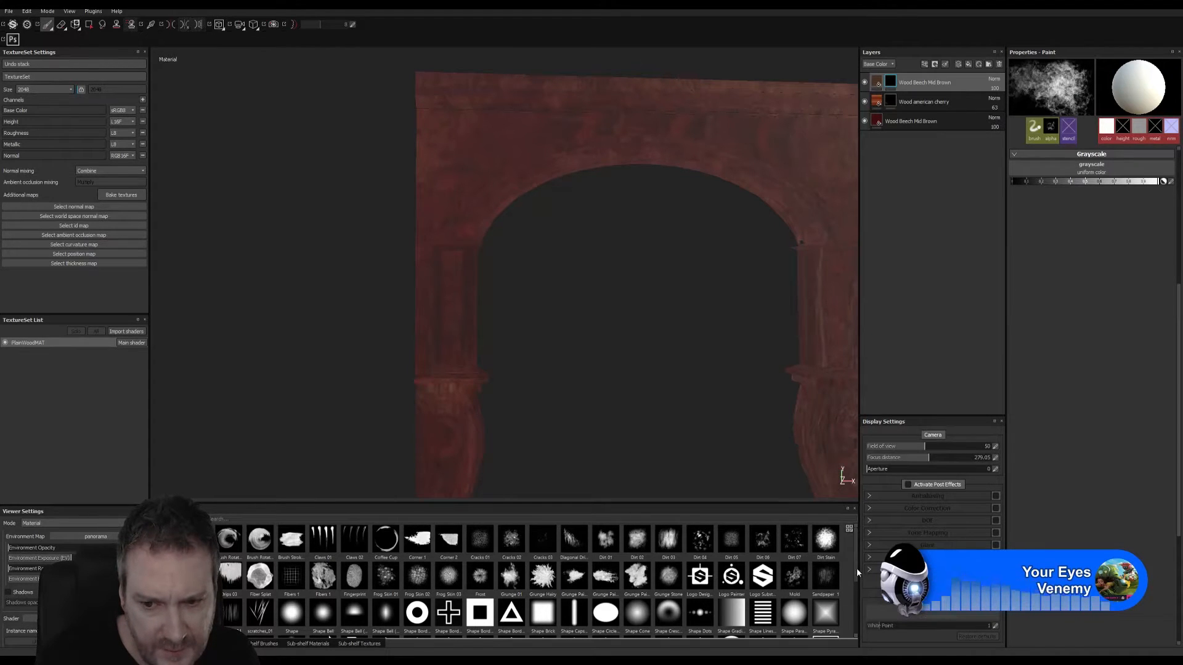
pyautogui.scroll(-1, 852, 581)
pyautogui.scroll(-2, 852, 585)
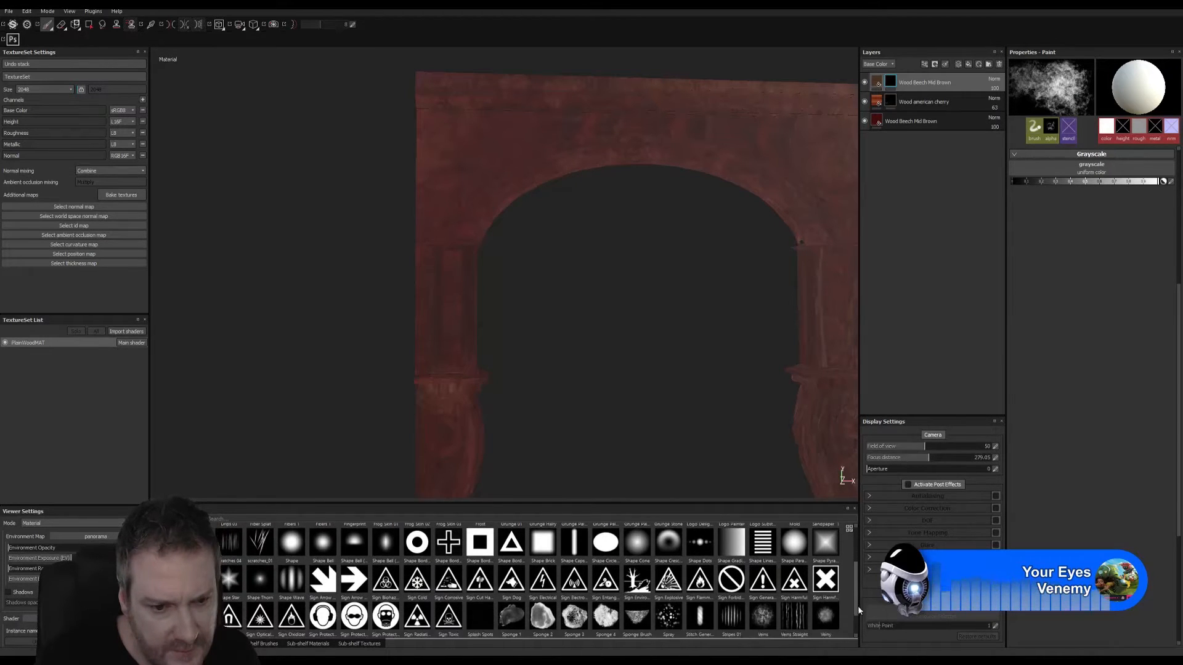
pyautogui.scroll(2, 855, 592)
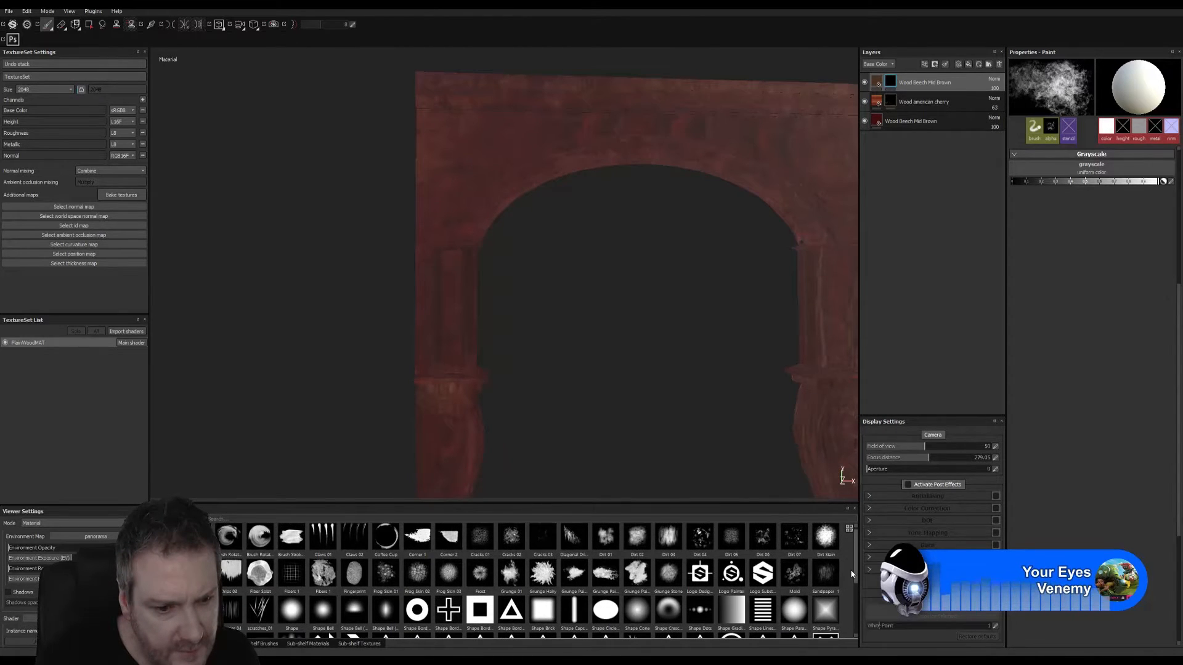
pyautogui.scroll(1, 851, 568)
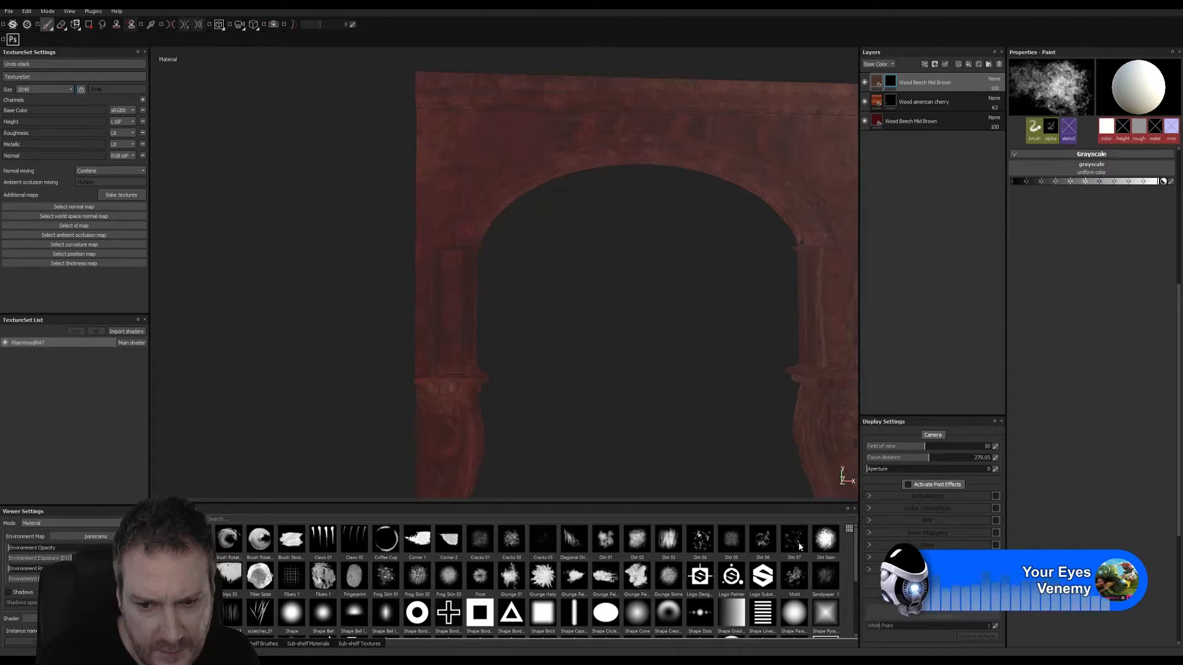
pyautogui.moveTo(764, 549)
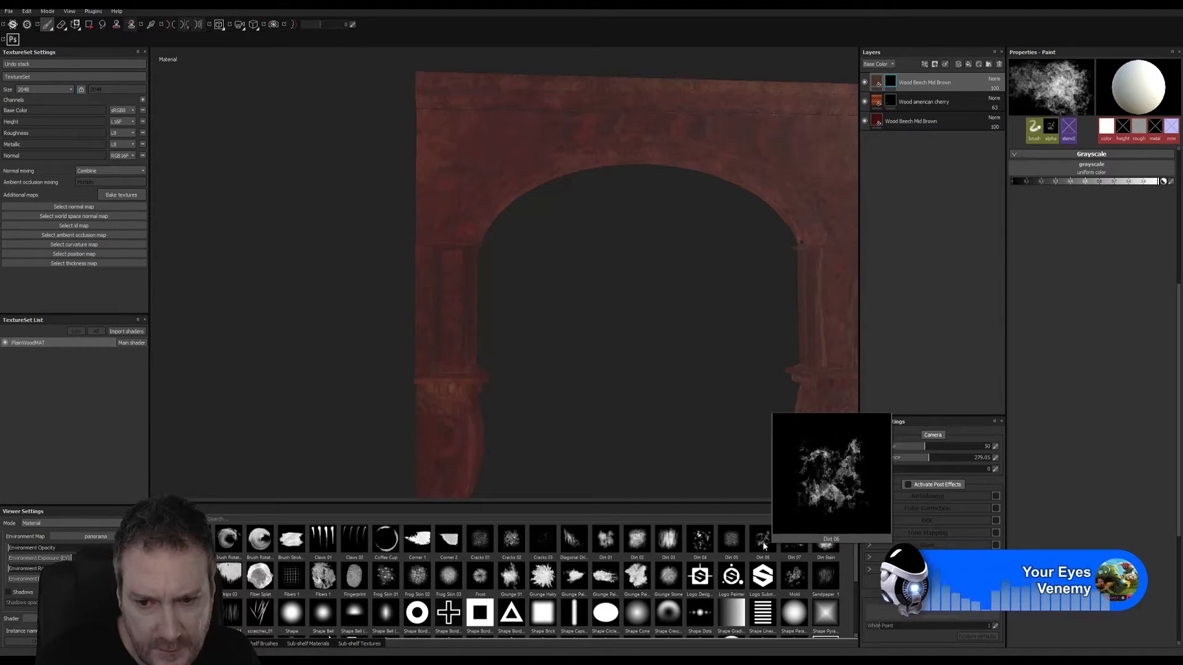
pyautogui.click(764, 549)
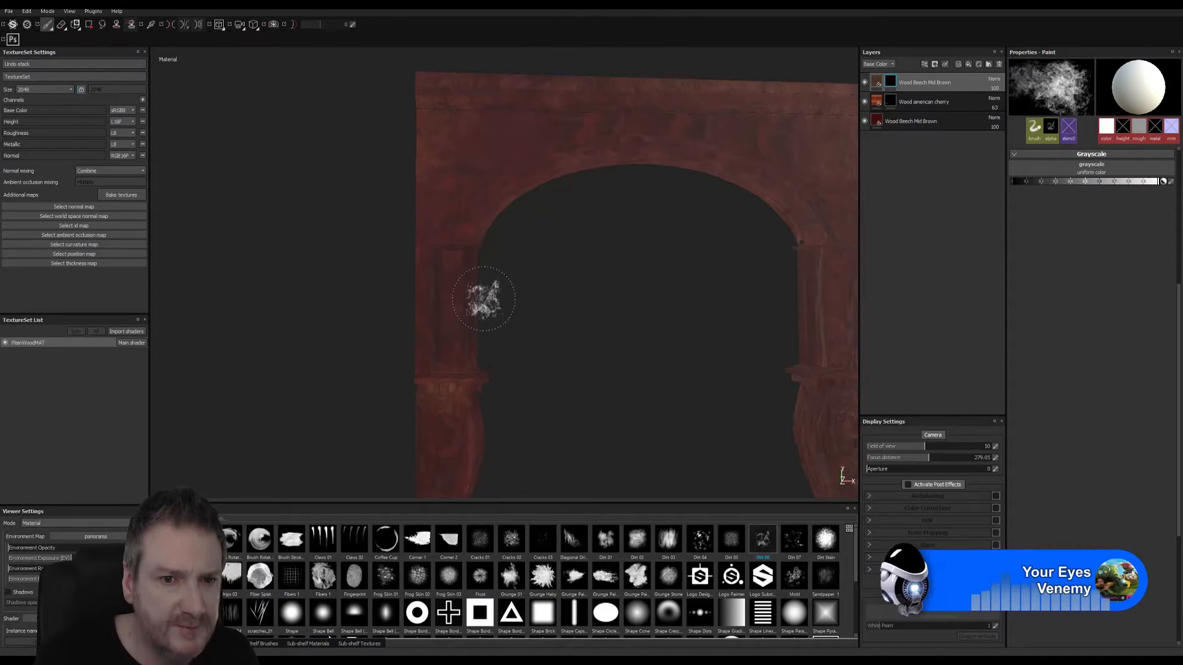
# - Try a mask stroke with the Dirt 06 alpha on the upper part of the left pillar, and undo it
pyautogui.keyDown('alt'); pyautogui.moveTo(486, 302); pyautogui.dragTo(773, 275, button='right'); pyautogui.keyUp('alt')
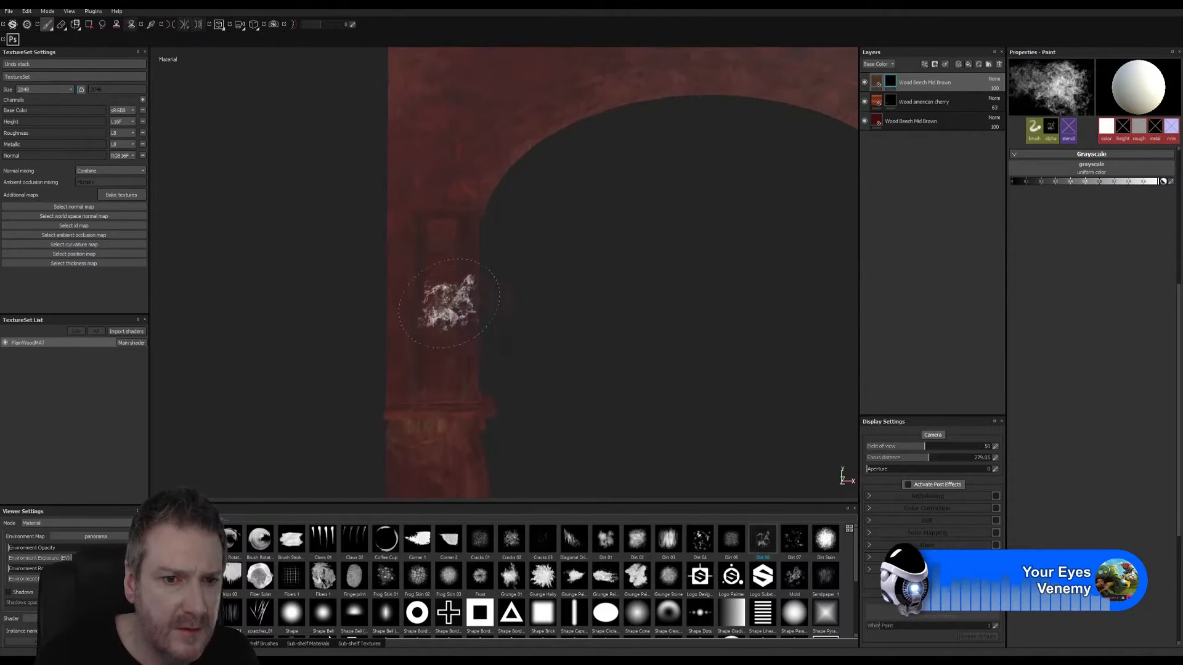
pyautogui.moveTo(418, 226); pyautogui.dragTo(420, 265)
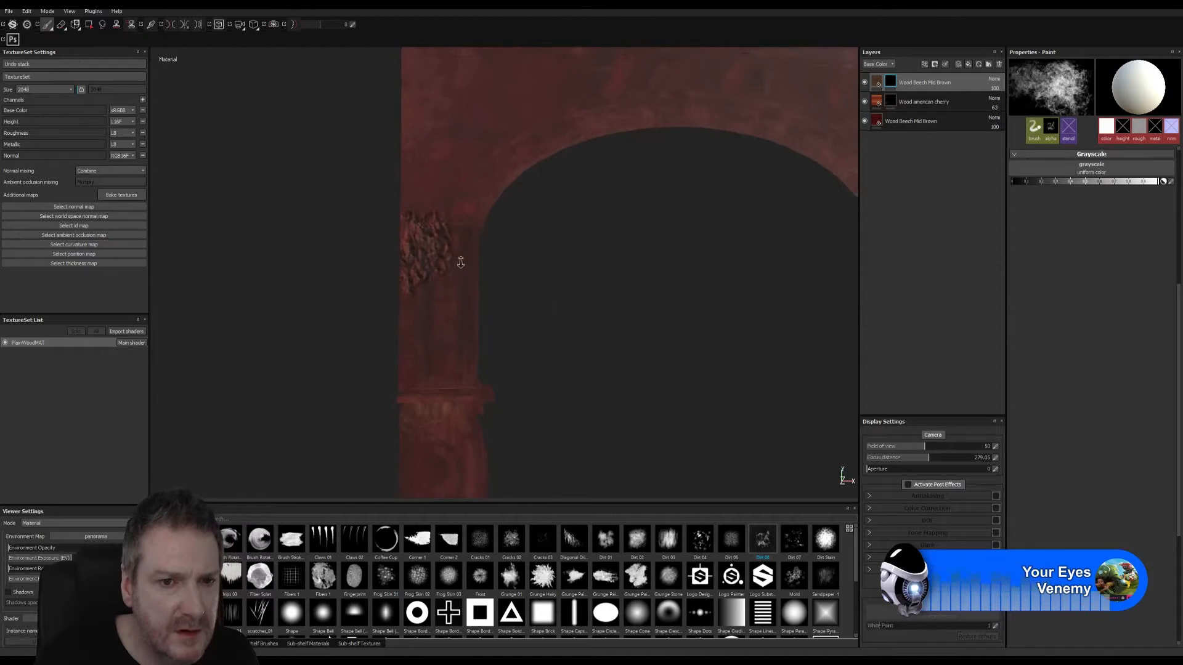
pyautogui.moveTo(554, 253)
pyautogui.keyDown('alt'); pyautogui.mouseDown()
pyautogui.moveTo(475, 247)
pyautogui.moveTo(433, 214)
pyautogui.moveTo(438, 189)
pyautogui.moveTo(747, 235)
pyautogui.moveTo(585, 247)
pyautogui.mouseUp(); pyautogui.keyUp('alt')
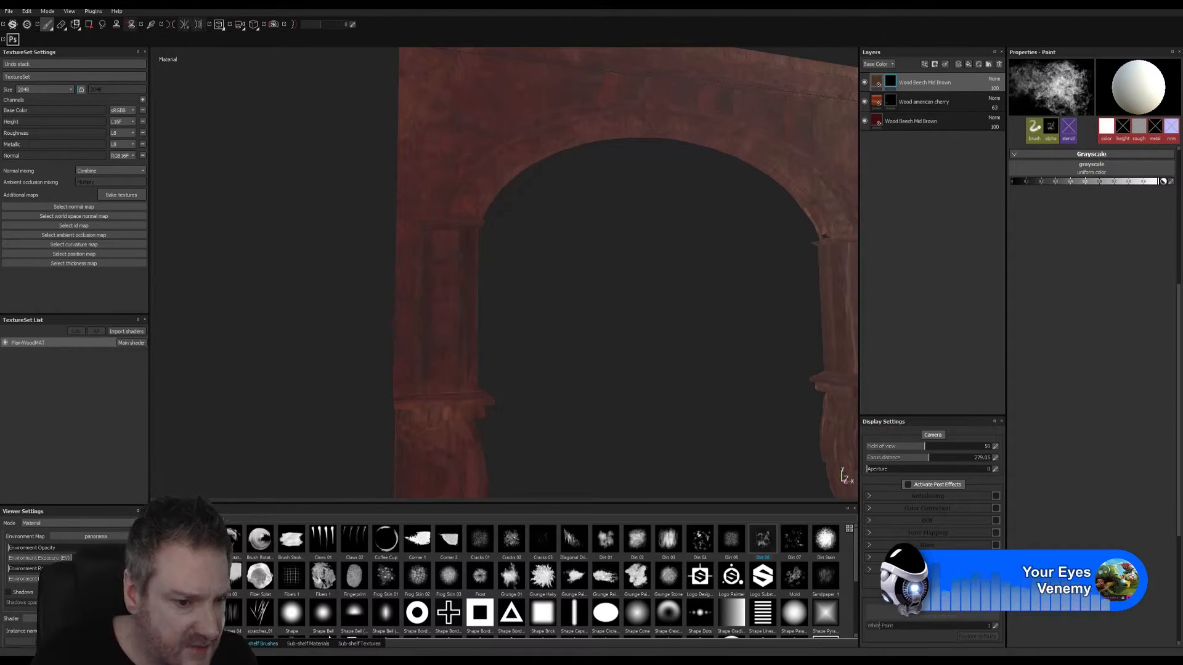
# - Try the Mold brush preset, and settle on the Paint Spray preset for painting the mask
pyautogui.click(267, 644)
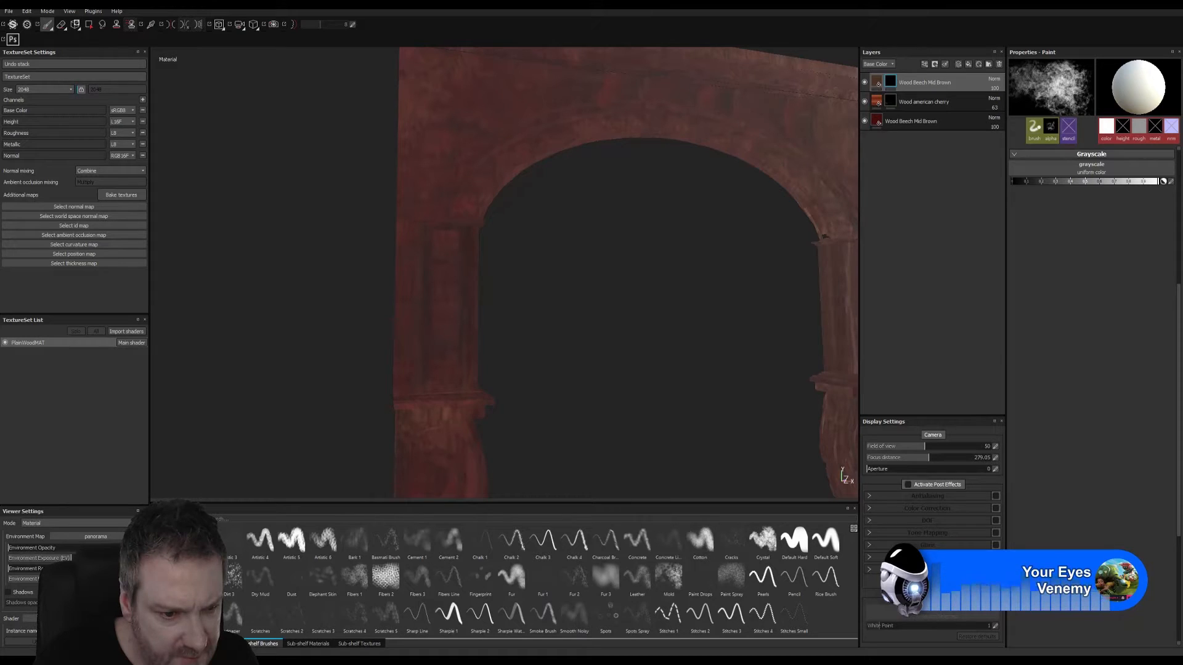
pyautogui.click(669, 576)
pyautogui.moveTo(671, 576)
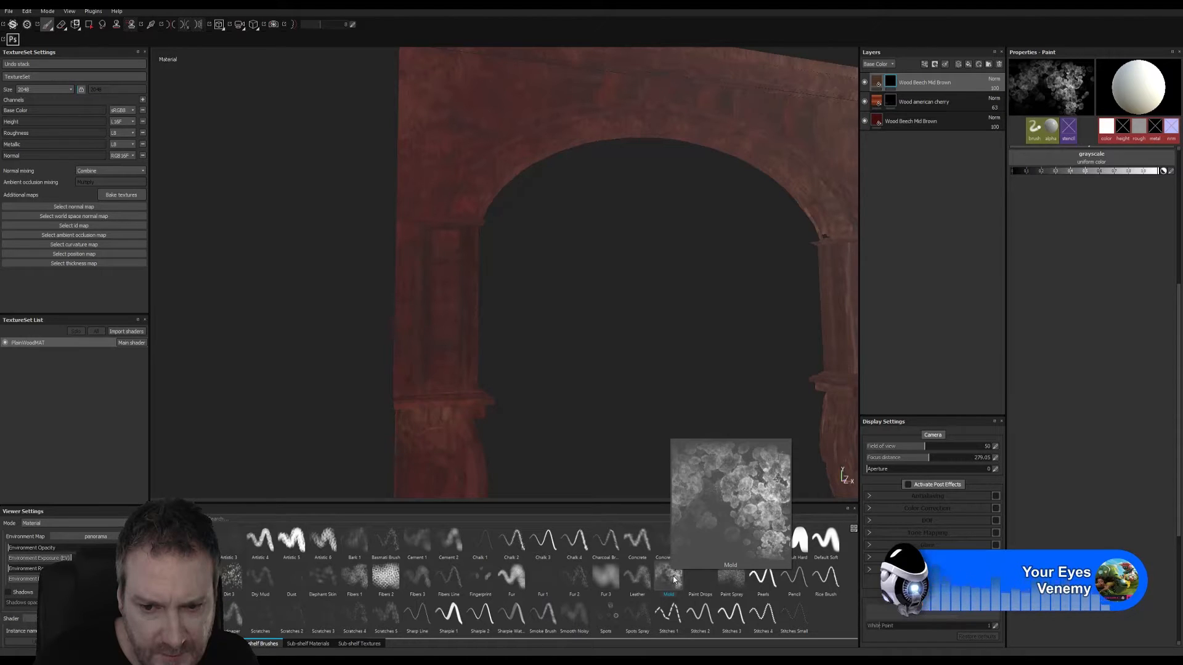
pyautogui.moveTo(733, 591)
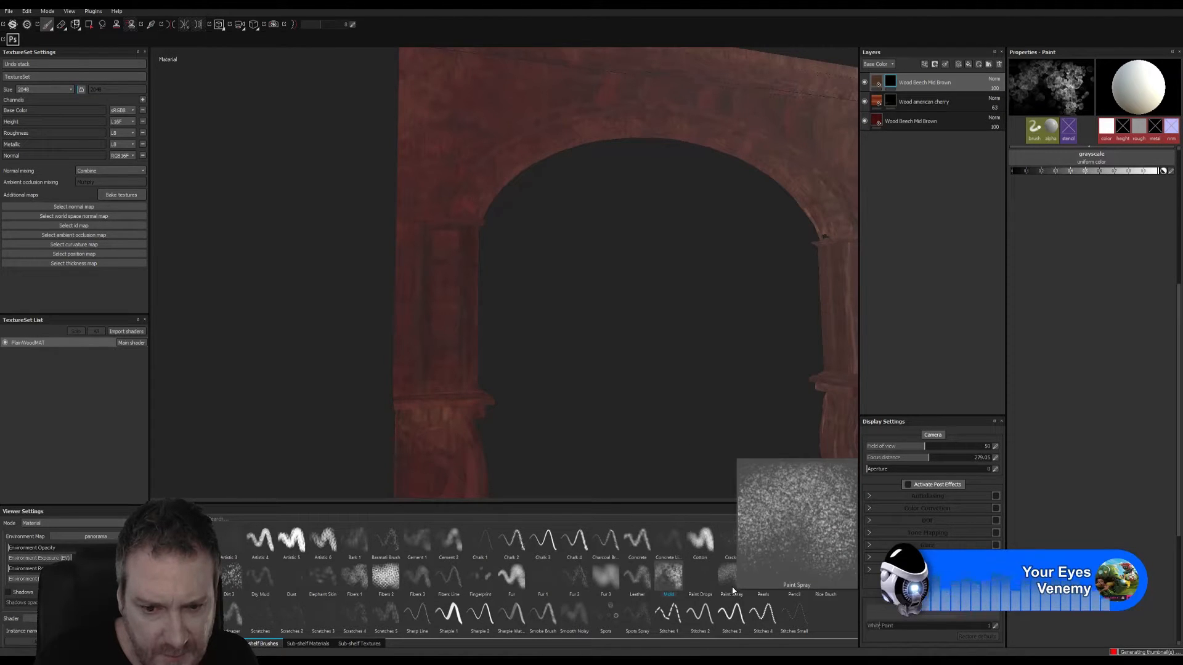
pyautogui.click(731, 588)
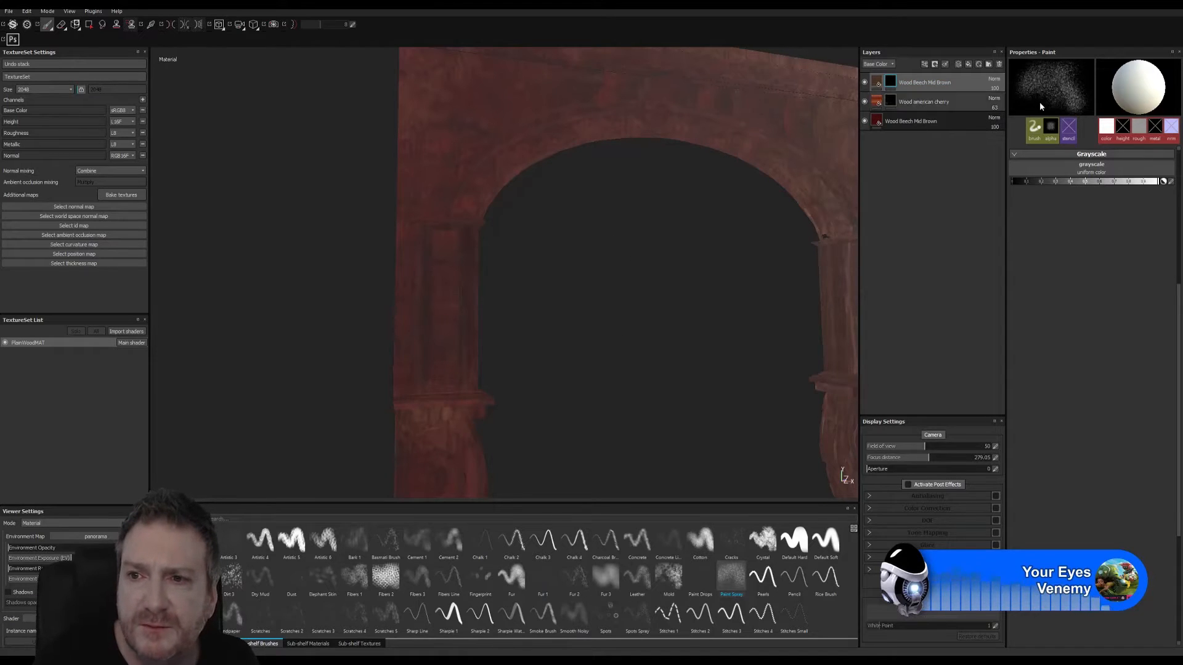
# - Check the fill content of the topmost Wood Beech Mid Brown layer and return to its mask
pyautogui.click(876, 82)
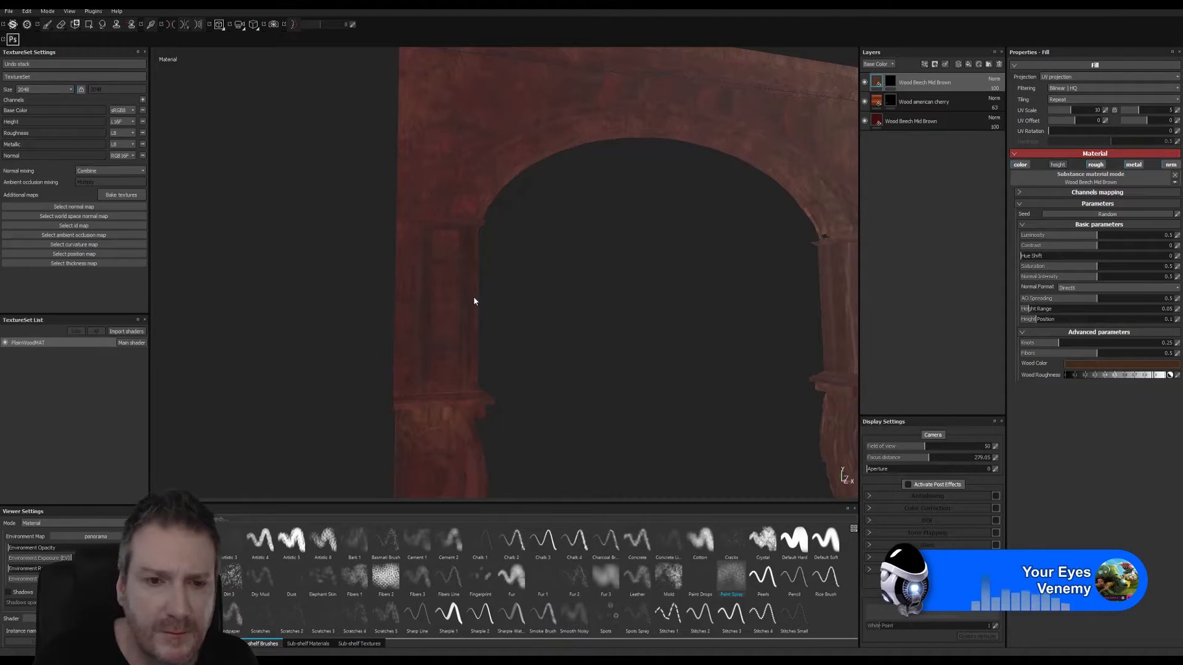
pyautogui.press('1')
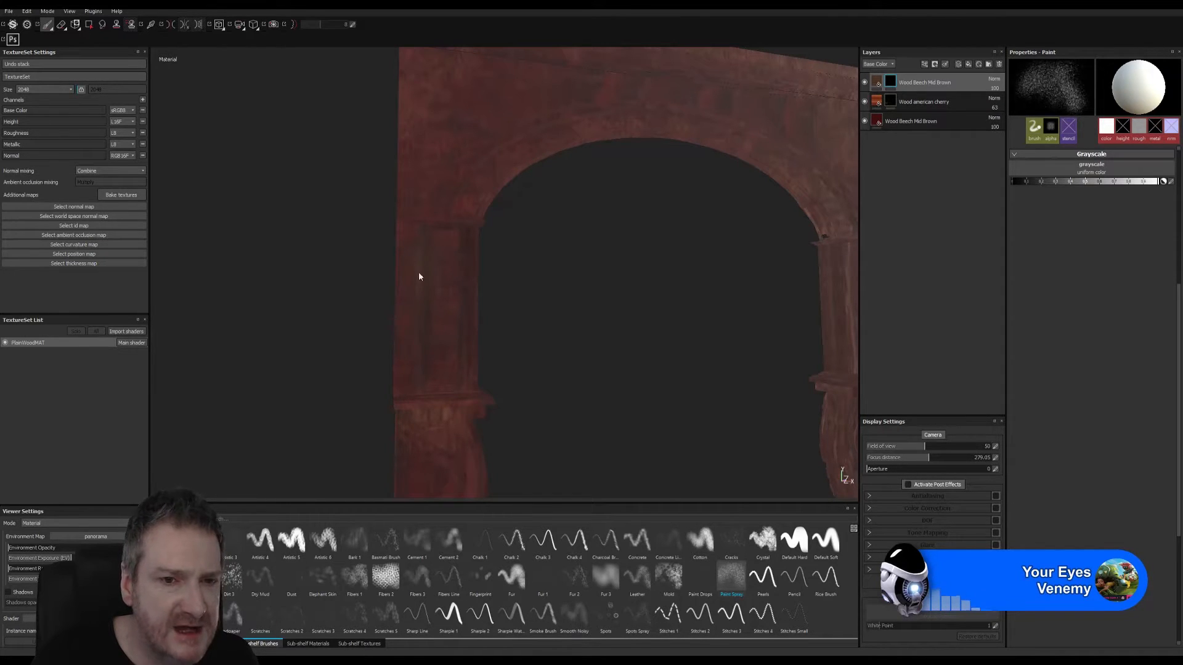
pyautogui.moveTo(876, 83); pyautogui.dragTo(863, 88)
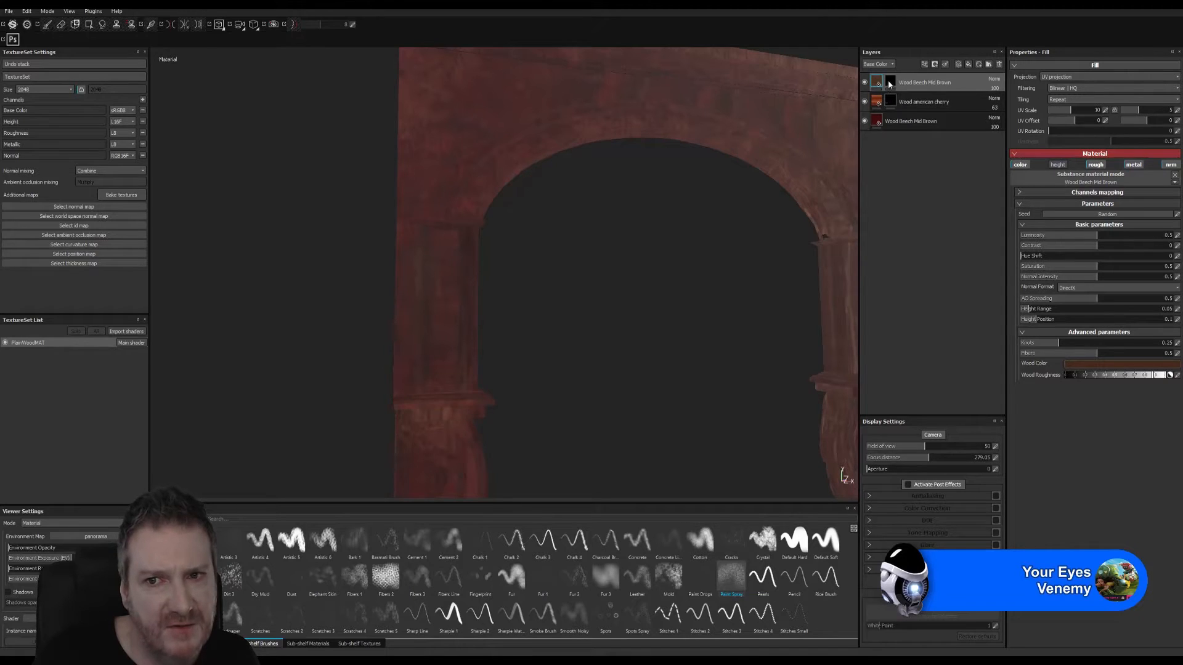
pyautogui.press('1')
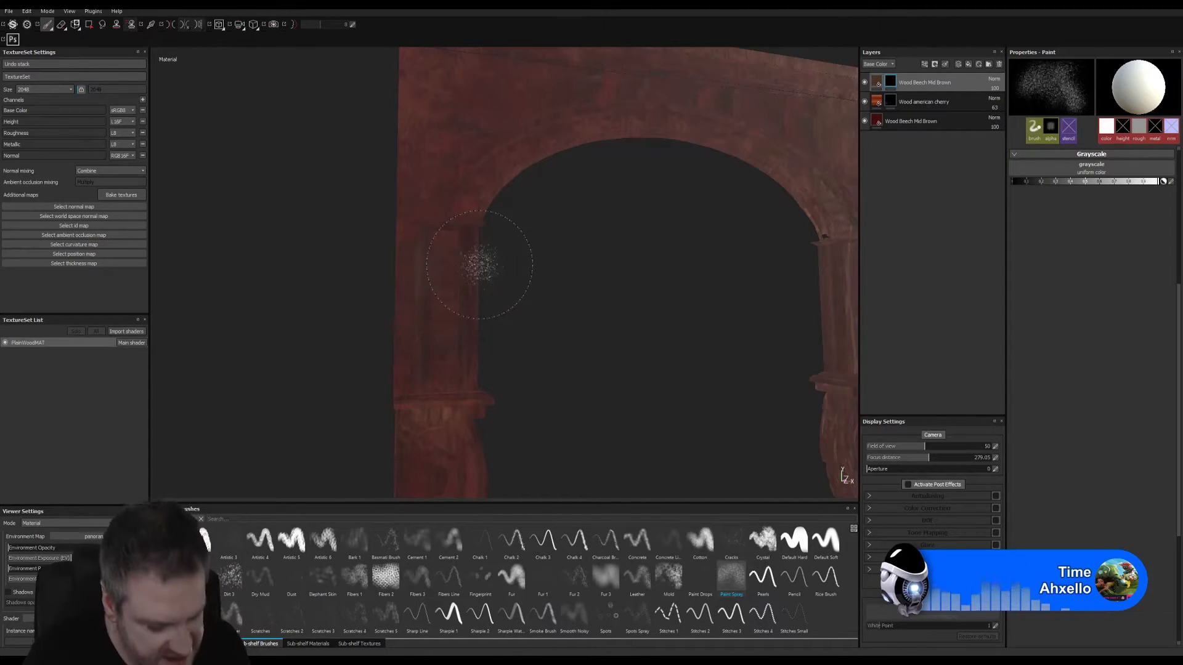
# - Paint the brown beech layer into the mask over the front and back of the left pillar's shaft with the Paint Spray brush
pyautogui.keyDown('alt'); pyautogui.moveTo(571, 288); pyautogui.dragTo(875, 327, button='right'); pyautogui.keyUp('alt')
pyautogui.moveTo(562, 331)
pyautogui.keyDown('alt'); pyautogui.mouseDown()
pyautogui.moveTo(541, 303)
pyautogui.moveTo(456, 282)
pyautogui.moveTo(442, 284)
pyautogui.moveTo(438, 308)
pyautogui.mouseUp(); pyautogui.keyUp('alt')
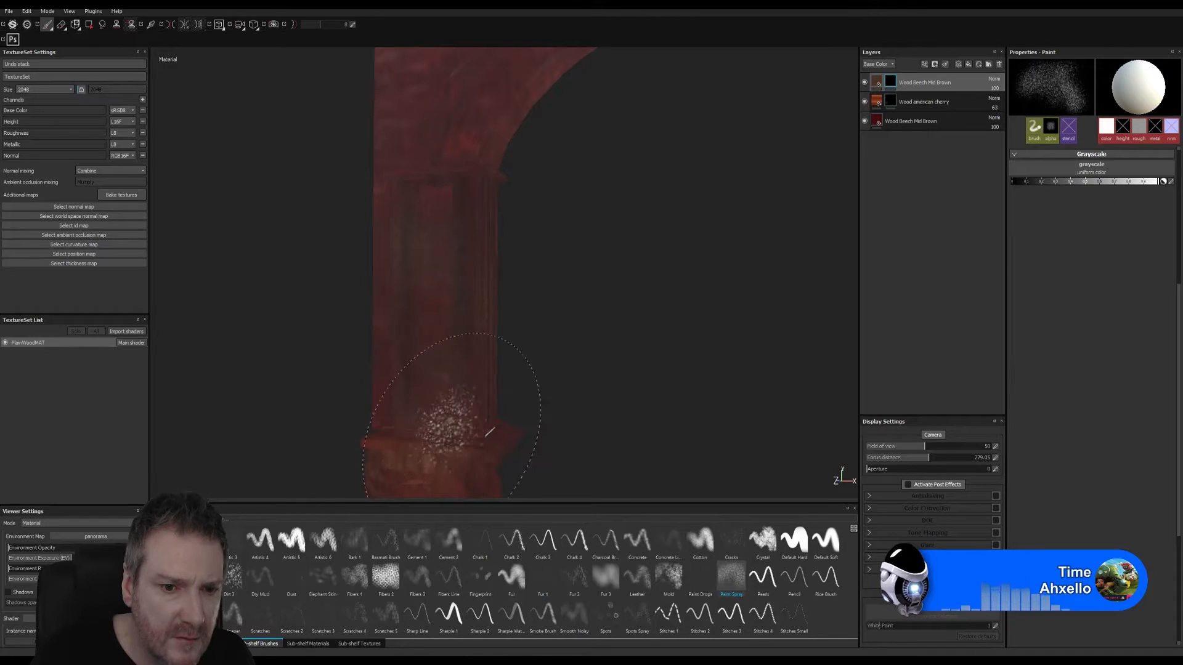
pyautogui.moveTo(657, 343)
pyautogui.keyDown('alt'); pyautogui.mouseDown(button='right')
pyautogui.moveTo(692, 348)
pyautogui.moveTo(673, 372)
pyautogui.mouseUp(button='right'); pyautogui.keyUp('alt')
pyautogui.moveTo(673, 372)
pyautogui.keyDown('alt'); pyautogui.mouseDown()
pyautogui.moveTo(676, 275)
pyautogui.moveTo(801, 354)
pyautogui.moveTo(823, 387)
pyautogui.moveTo(620, 378)
pyautogui.moveTo(686, 390)
pyautogui.moveTo(590, 347)
pyautogui.mouseUp(); pyautogui.keyUp('alt')
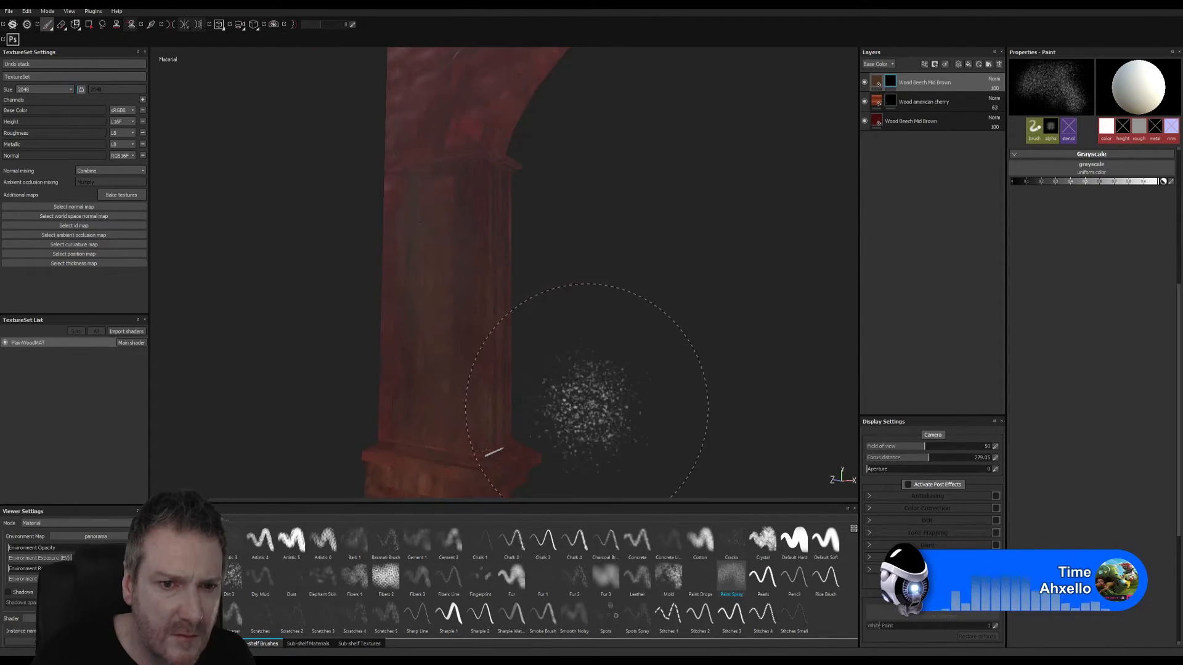
pyautogui.keyDown('alt'); pyautogui.moveTo(633, 338); pyautogui.dragTo(293, 338); pyautogui.keyUp('alt')
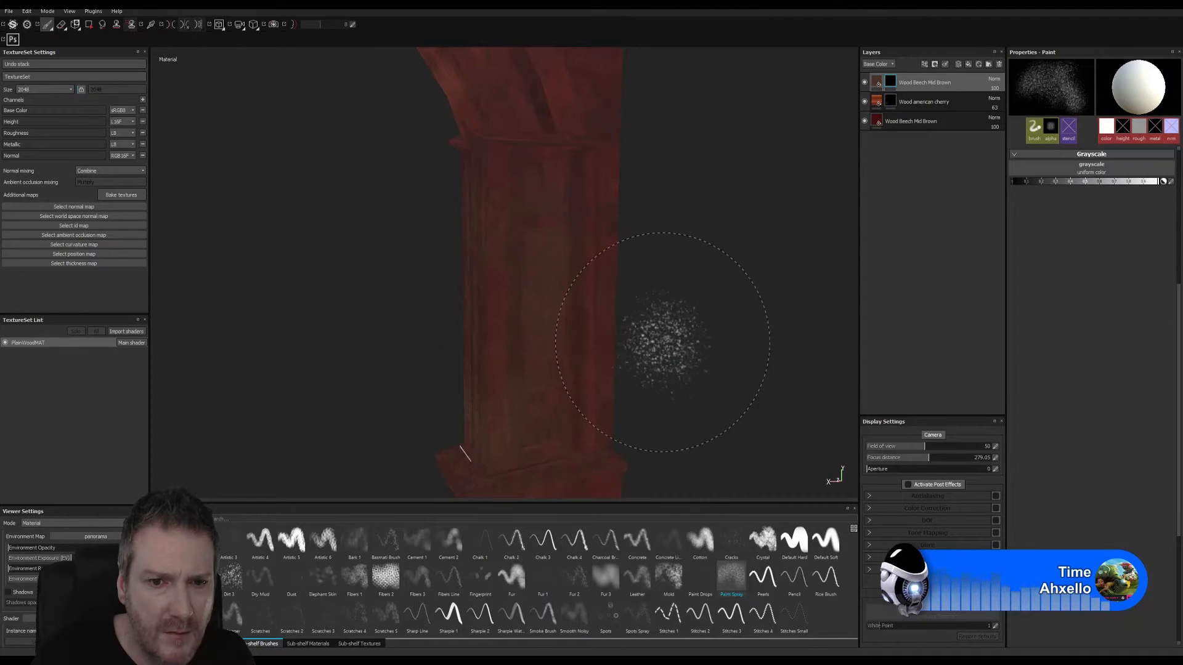
pyautogui.keyDown('alt'); pyautogui.moveTo(659, 338); pyautogui.dragTo(751, 391, button='right'); pyautogui.keyUp('alt')
pyautogui.moveTo(584, 319)
pyautogui.keyDown('alt'); pyautogui.mouseDown()
pyautogui.moveTo(480, 298)
pyautogui.moveTo(475, 357)
pyautogui.moveTo(660, 346)
pyautogui.moveTo(768, 322)
pyautogui.mouseUp(); pyautogui.keyUp('alt')
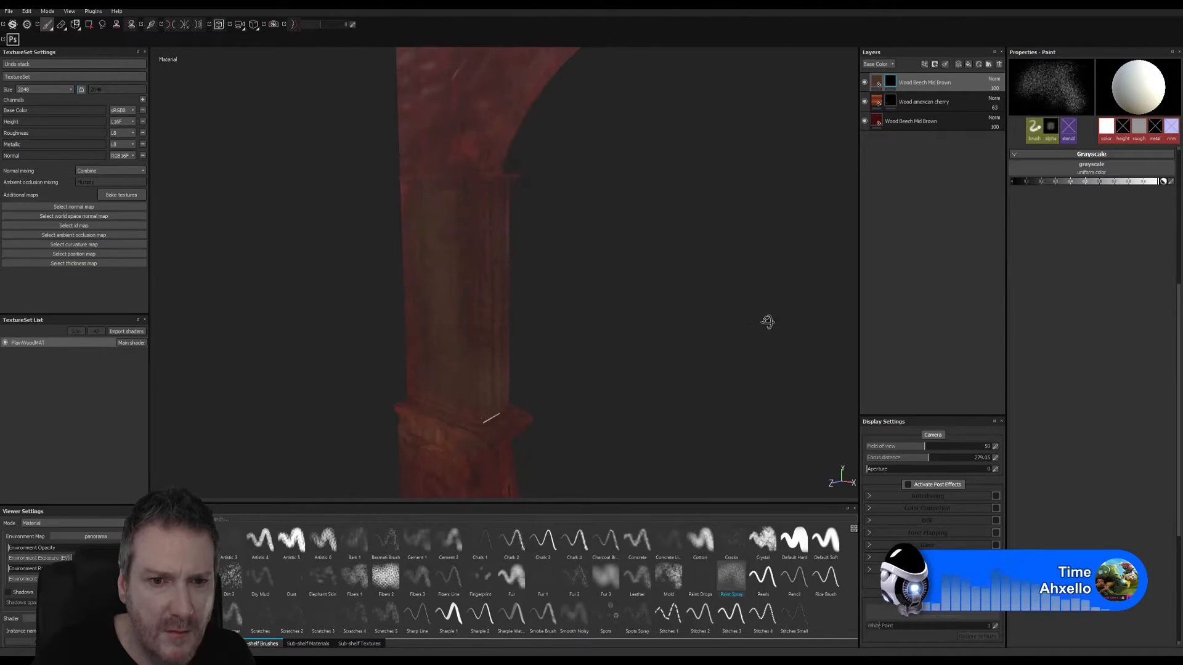
pyautogui.keyDown('alt'); pyautogui.moveTo(736, 329); pyautogui.dragTo(606, 337, button='right'); pyautogui.keyUp('alt')
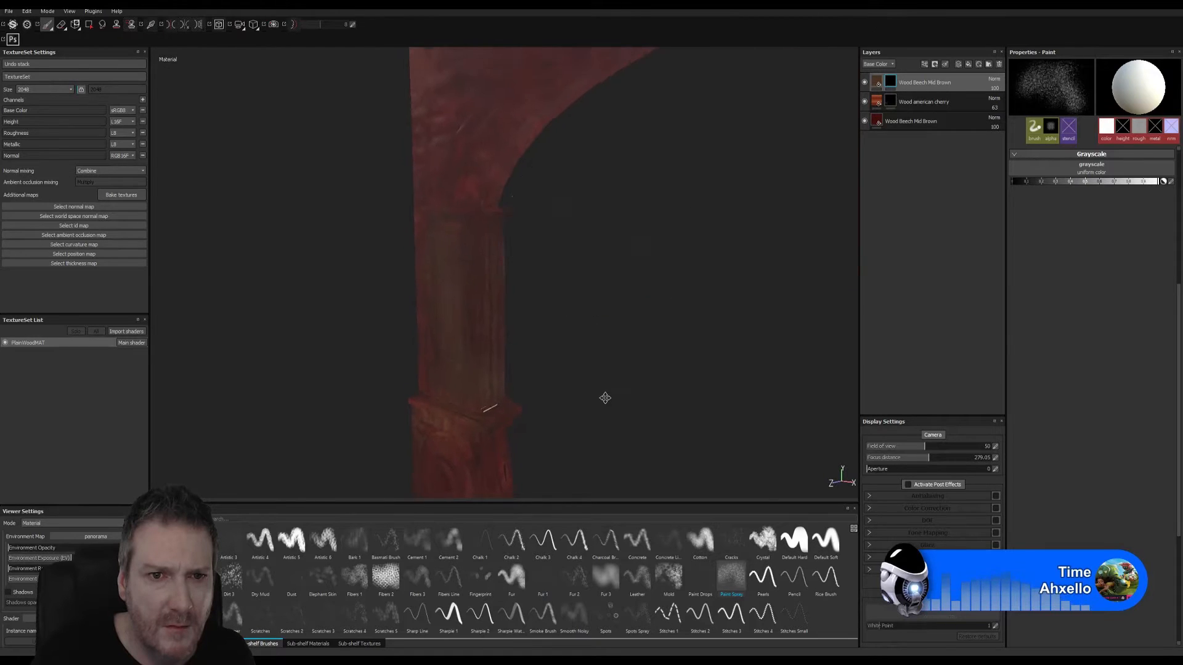
pyautogui.keyDown('alt'); pyautogui.moveTo(604, 399); pyautogui.dragTo(731, 394); pyautogui.keyUp('alt')
pyautogui.keyDown('alt'); pyautogui.moveTo(731, 394); pyautogui.dragTo(606, 395, button='right'); pyautogui.keyUp('alt')
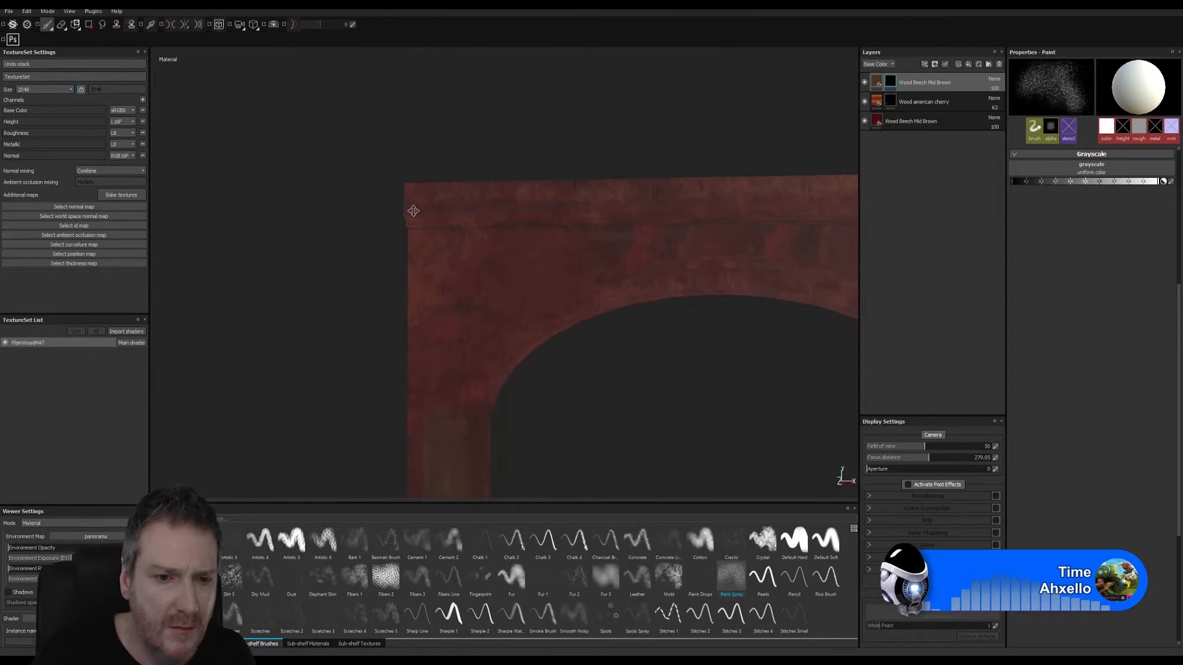
# - Paint the brown beech layer into the mask over the shaft of the opposite pillar with the Paint Spray brush
pyautogui.press('f')
pyautogui.moveTo(615, 308)
pyautogui.keyDown('alt'); pyautogui.mouseDown()
pyautogui.moveTo(703, 312)
pyautogui.moveTo(612, 306)
pyautogui.moveTo(747, 255)
pyautogui.mouseUp(); pyautogui.keyUp('alt')
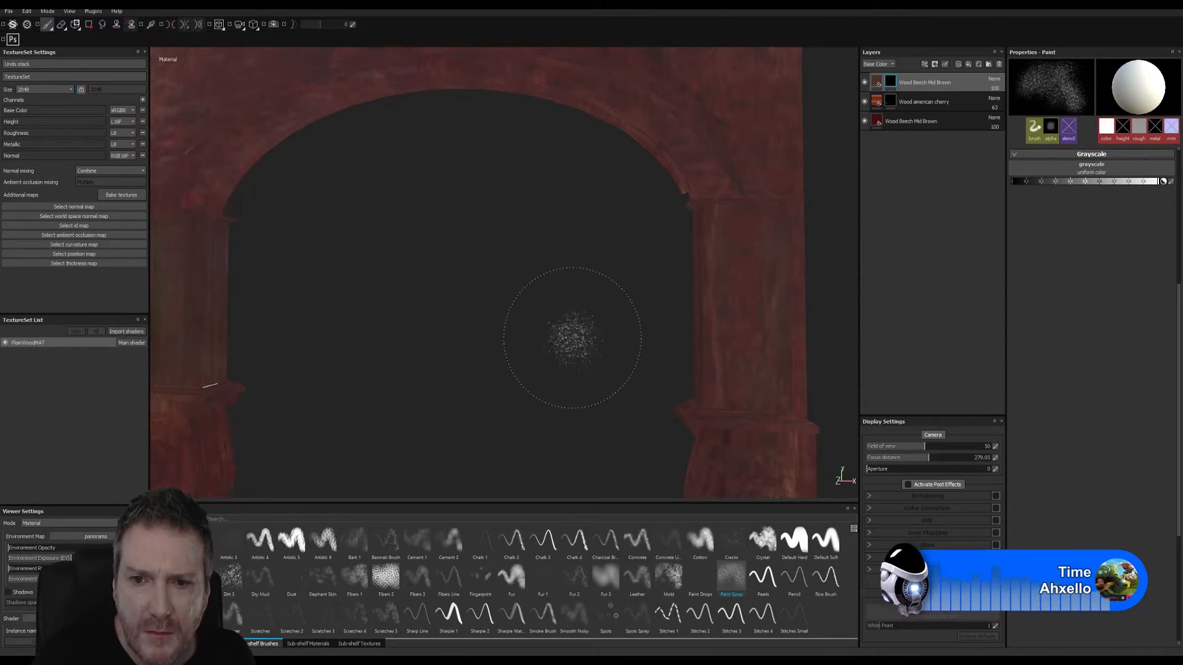
pyautogui.moveTo(570, 334)
pyautogui.keyDown('alt'); pyautogui.mouseDown(button='right')
pyautogui.moveTo(696, 372)
pyautogui.moveTo(603, 357)
pyautogui.mouseUp(button='right'); pyautogui.keyUp('alt')
pyautogui.keyDown('alt'); pyautogui.moveTo(562, 343); pyautogui.dragTo(656, 346); pyautogui.keyUp('alt')
pyautogui.moveTo(628, 304)
pyautogui.keyDown('alt'); pyautogui.mouseDown()
pyautogui.moveTo(813, 346)
pyautogui.moveTo(705, 293)
pyautogui.mouseUp(); pyautogui.keyUp('alt')
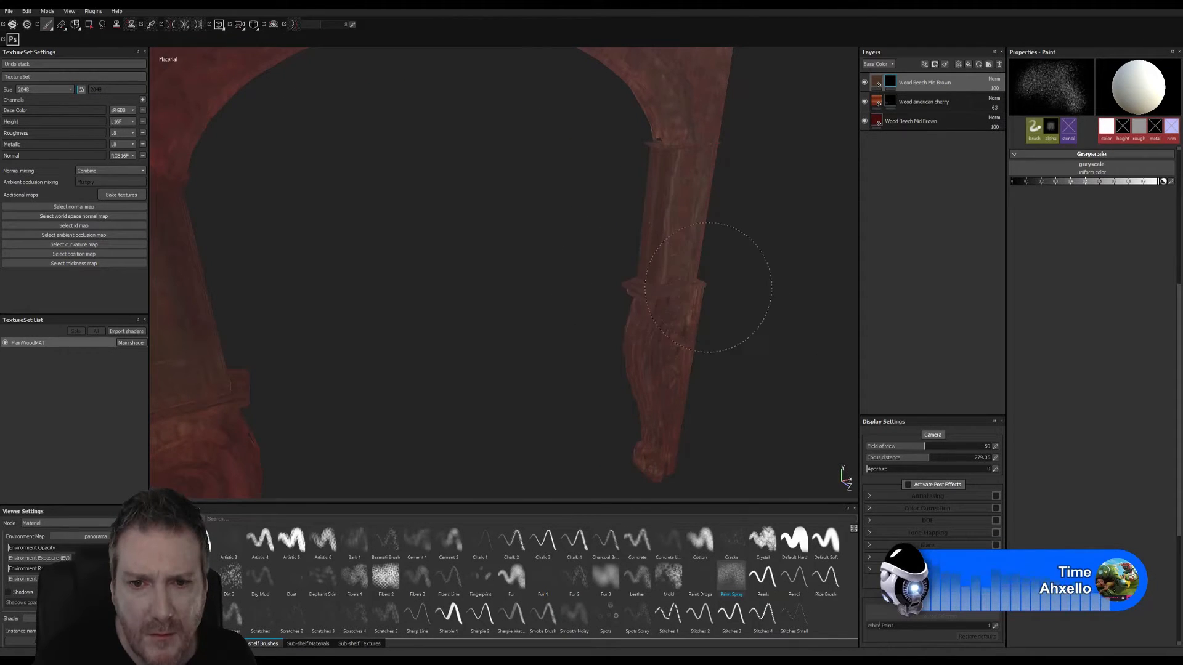
pyautogui.moveTo(599, 390)
pyautogui.keyDown('alt'); pyautogui.mouseDown()
pyautogui.moveTo(655, 336)
pyautogui.moveTo(610, 310)
pyautogui.moveTo(919, 315)
pyautogui.mouseUp(); pyautogui.keyUp('alt')
pyautogui.keyDown('alt'); pyautogui.moveTo(357, 327); pyautogui.dragTo(586, 328, button='right'); pyautogui.keyUp('alt')
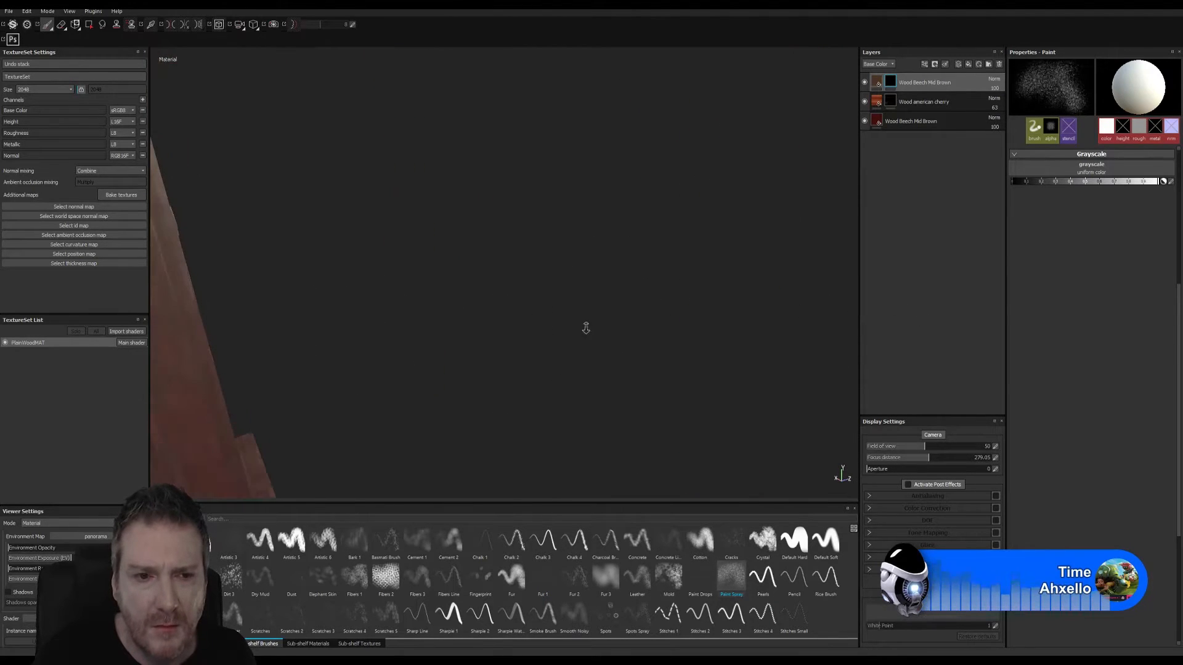
pyautogui.keyDown('alt'); pyautogui.moveTo(368, 324); pyautogui.dragTo(710, 290, button='middle'); pyautogui.keyUp('alt')
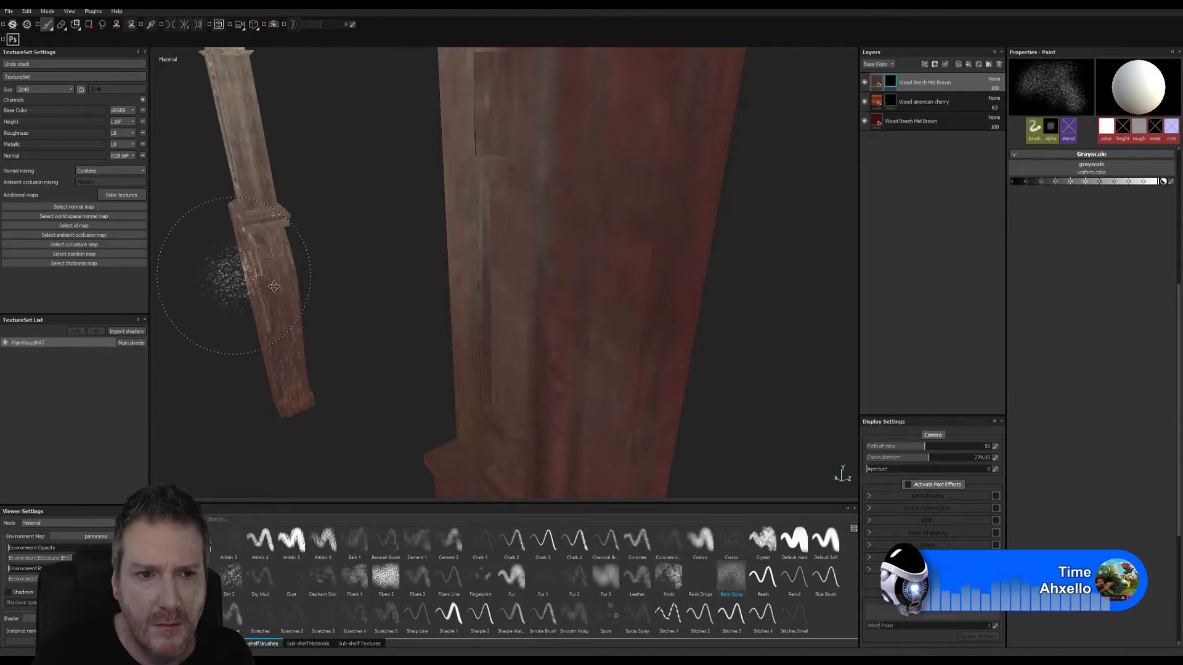
pyautogui.keyDown('alt'); pyautogui.moveTo(555, 322); pyautogui.dragTo(568, 324, button='middle'); pyautogui.keyUp('alt')
pyautogui.moveTo(409, 227)
pyautogui.keyDown('alt'); pyautogui.mouseDown(button='right')
pyautogui.moveTo(489, 216)
pyautogui.moveTo(547, 165)
pyautogui.mouseUp(button='right'); pyautogui.keyUp('alt')
pyautogui.keyDown('alt'); pyautogui.moveTo(475, 249); pyautogui.dragTo(547, 208); pyautogui.keyUp('alt')
pyautogui.keyDown('alt'); pyautogui.moveTo(345, 333); pyautogui.dragTo(659, 243, button='middle'); pyautogui.keyUp('alt')
pyautogui.keyDown('alt'); pyautogui.moveTo(405, 345); pyautogui.dragTo(465, 314); pyautogui.keyUp('alt')
pyautogui.keyDown('alt'); pyautogui.moveTo(325, 314); pyautogui.dragTo(597, 289, button='middle'); pyautogui.keyUp('alt')
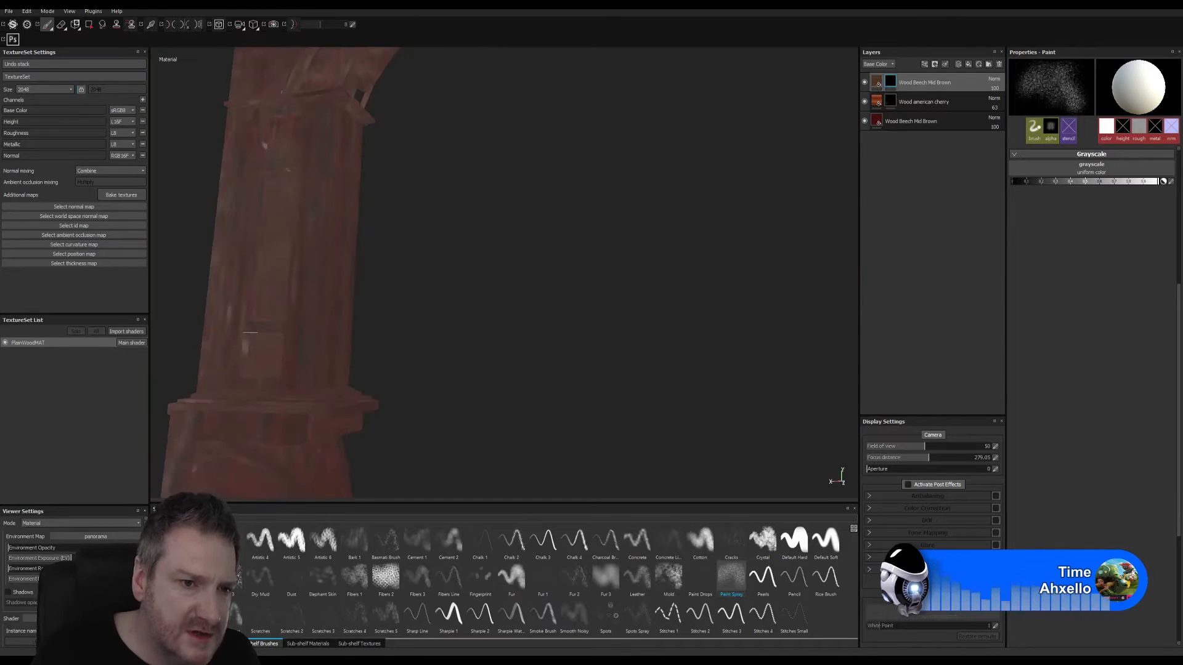
pyautogui.keyDown('alt'); pyautogui.moveTo(382, 284); pyautogui.dragTo(401, 282, button='middle'); pyautogui.keyUp('alt')
pyautogui.keyDown('alt'); pyautogui.moveTo(435, 267); pyautogui.dragTo(413, 330); pyautogui.keyUp('alt')
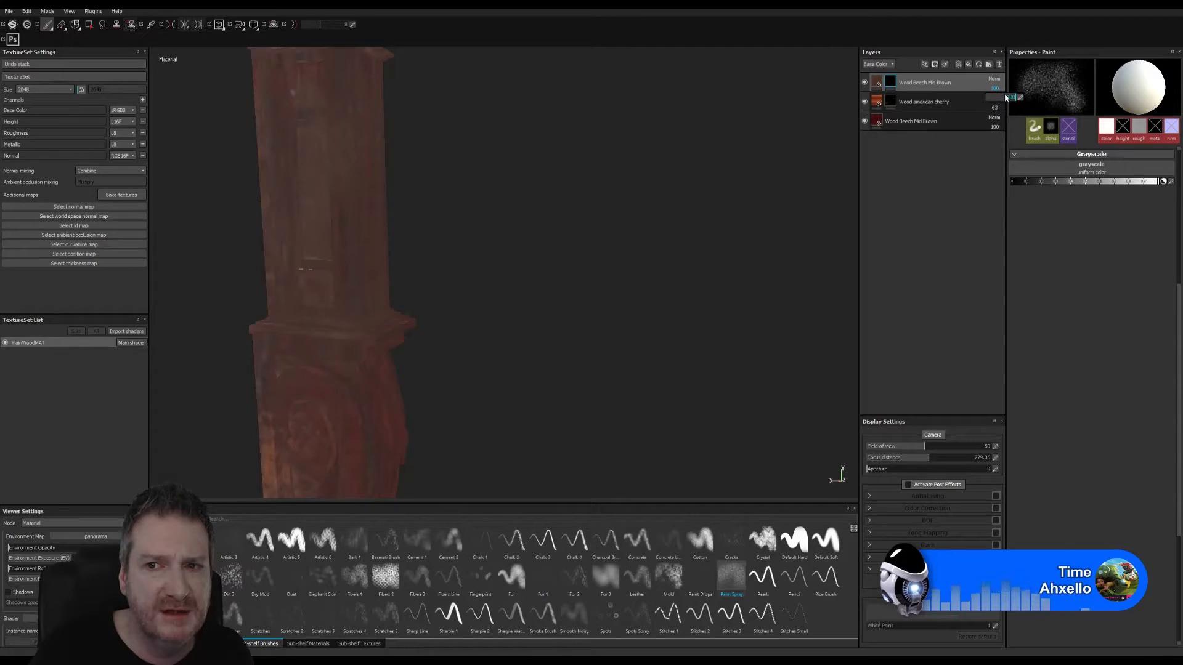
# - Set the opacity of the topmost Wood Beech Mid Brown layer to 64
pyautogui.click(1005, 97)
pyautogui.keyDown('alt'); pyautogui.moveTo(668, 275); pyautogui.dragTo(652, 288, button='right'); pyautogui.keyUp('alt')
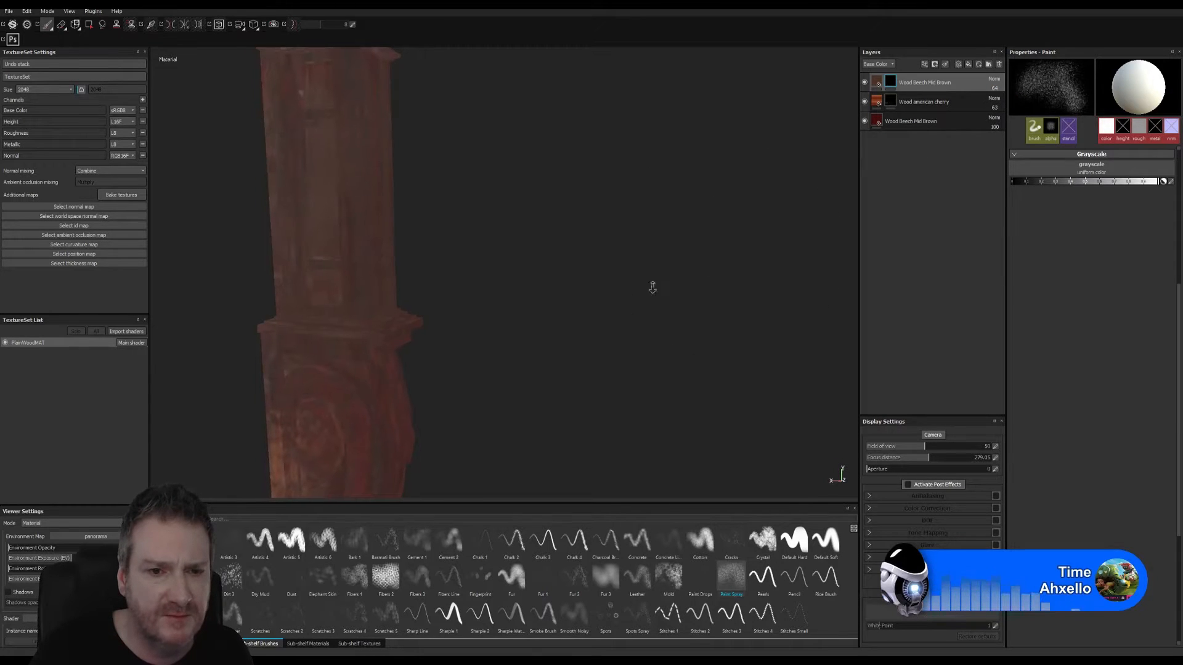
pyautogui.moveTo(652, 288)
pyautogui.keyDown('alt'); pyautogui.mouseDown()
pyautogui.moveTo(312, 346)
pyautogui.moveTo(18, 360)
pyautogui.mouseUp(); pyautogui.keyUp('alt')
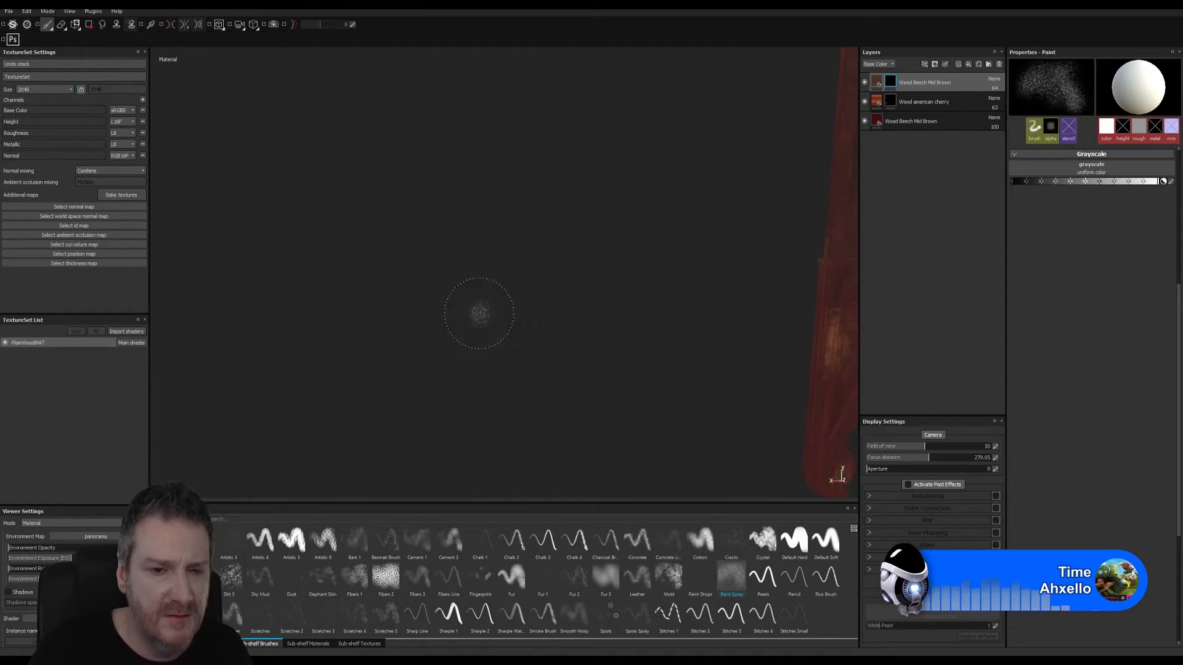
# - Examine the blended brown beech layer on both pillars and across the whole arch from the front, back and sides
pyautogui.keyDown('alt'); pyautogui.moveTo(480, 313); pyautogui.dragTo(325, 342); pyautogui.keyUp('alt')
pyautogui.keyDown('alt'); pyautogui.moveTo(542, 287); pyautogui.dragTo(413, 249, button='middle'); pyautogui.keyUp('alt')
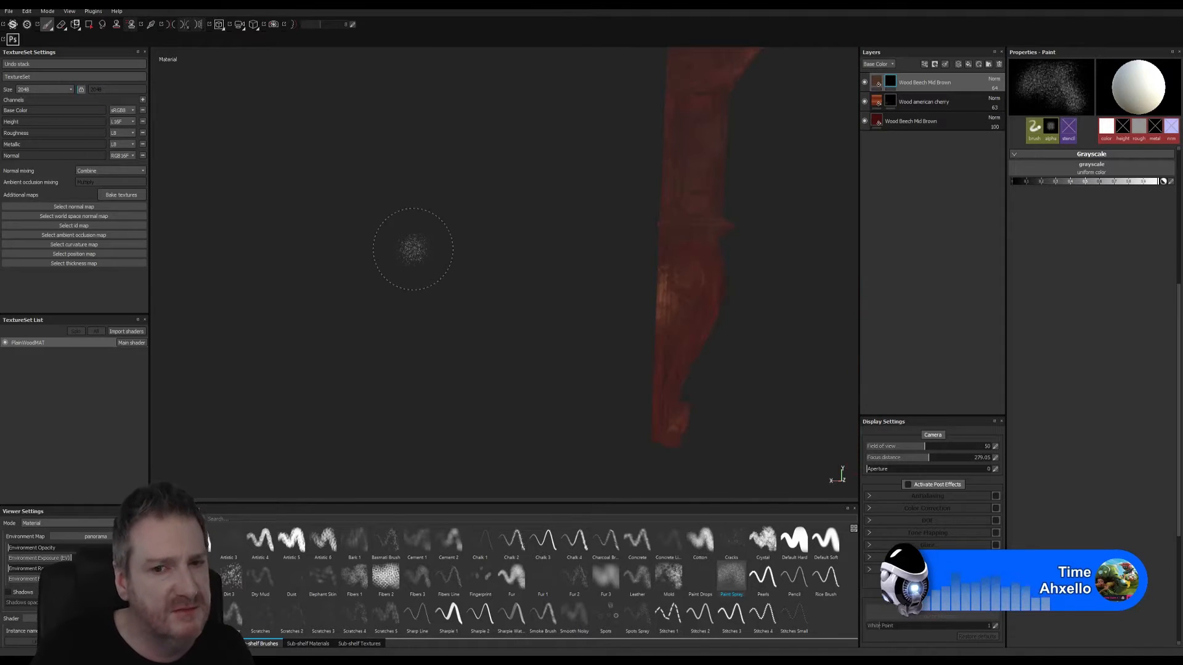
pyautogui.keyDown('alt'); pyautogui.moveTo(722, 290); pyautogui.dragTo(431, 342, button='middle'); pyautogui.keyUp('alt')
pyautogui.keyDown('alt'); pyautogui.moveTo(612, 335); pyautogui.dragTo(185, 362, button='right'); pyautogui.keyUp('alt')
pyautogui.keyDown('alt'); pyautogui.moveTo(659, 303); pyautogui.dragTo(338, 333, button='middle'); pyautogui.keyUp('alt')
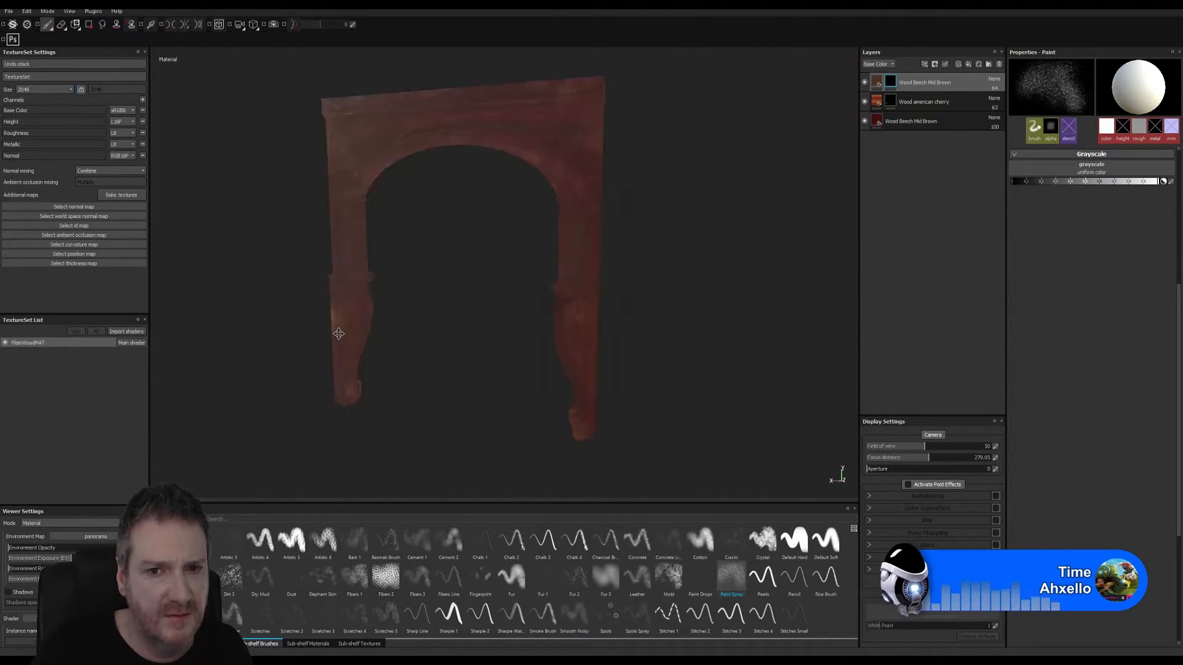
pyautogui.keyDown('alt'); pyautogui.moveTo(495, 297); pyautogui.dragTo(68, 289); pyautogui.keyUp('alt')
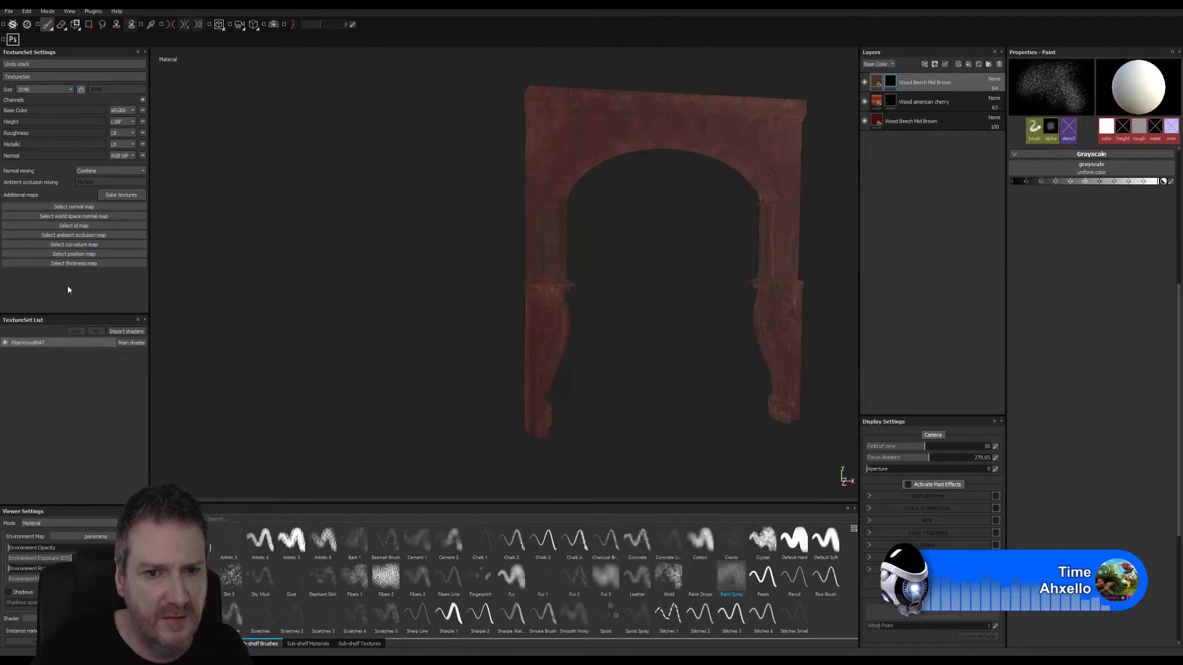
pyautogui.keyDown('alt'); pyautogui.moveTo(576, 276); pyautogui.dragTo(423, 272, button='middle'); pyautogui.keyUp('alt')
pyautogui.keyDown('alt'); pyautogui.moveTo(423, 272); pyautogui.dragTo(310, 262); pyautogui.keyUp('alt')
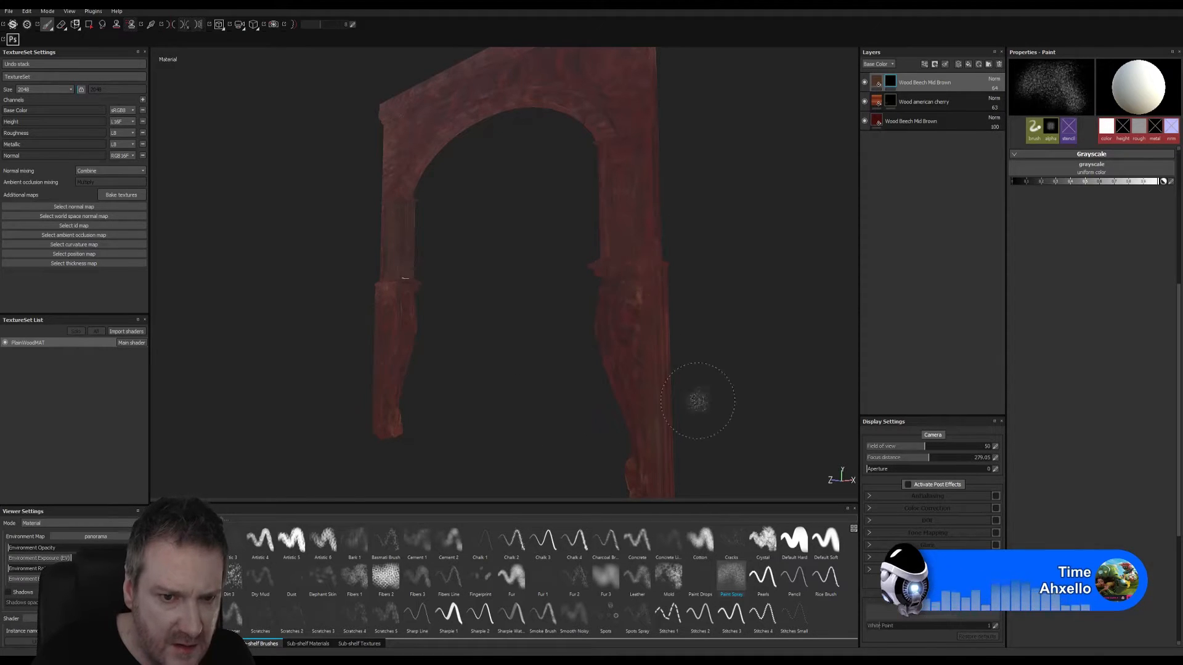
pyautogui.keyDown('alt'); pyautogui.moveTo(467, 394); pyautogui.dragTo(708, 401); pyautogui.keyUp('alt')
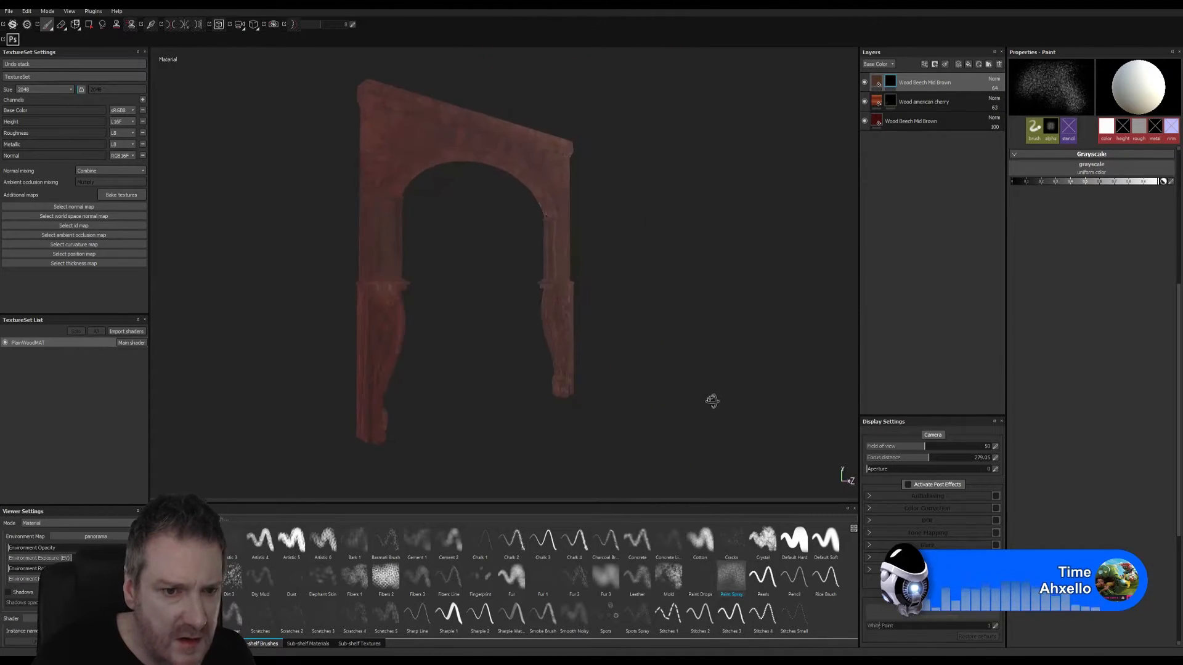
pyautogui.keyDown('alt'); pyautogui.moveTo(462, 386); pyautogui.dragTo(590, 379, button='right'); pyautogui.keyUp('alt')
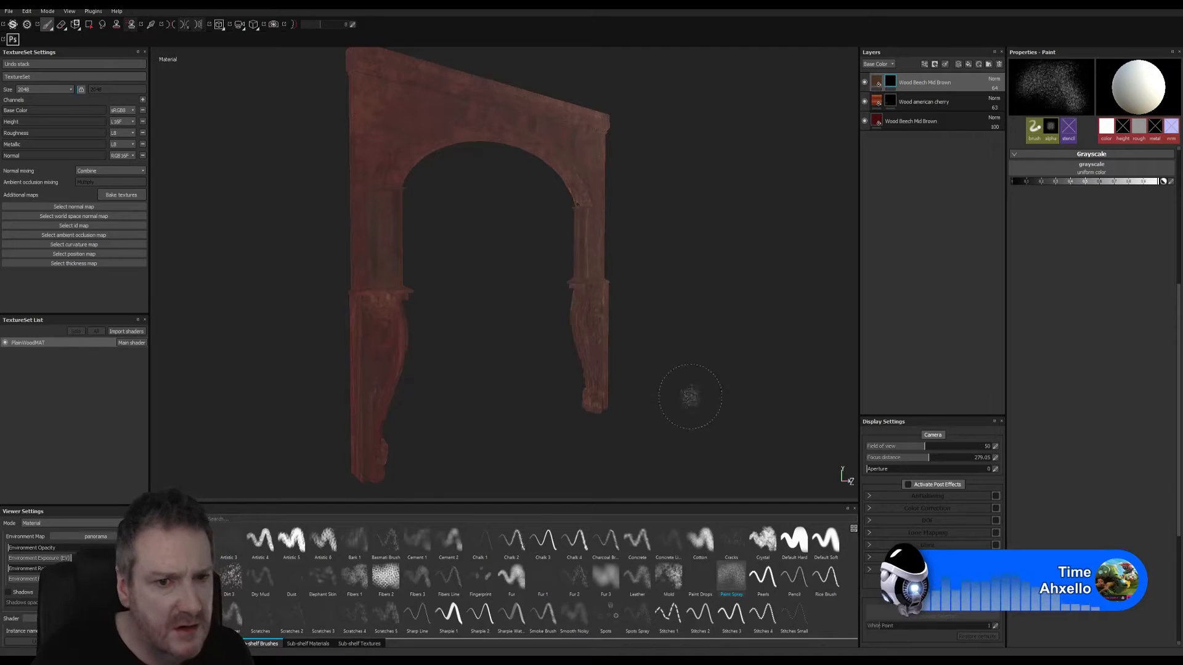
# - Inspect the wood texture on the arch's upper beam and curved opening from both faces
pyautogui.moveTo(687, 396)
pyautogui.keyDown('alt'); pyautogui.mouseDown()
pyautogui.moveTo(618, 367)
pyautogui.moveTo(512, 357)
pyautogui.moveTo(546, 365)
pyautogui.moveTo(544, 354)
pyautogui.mouseUp(); pyautogui.keyUp('alt')
pyautogui.keyDown('alt'); pyautogui.moveTo(548, 239); pyautogui.dragTo(555, 330, button='middle'); pyautogui.keyUp('alt')
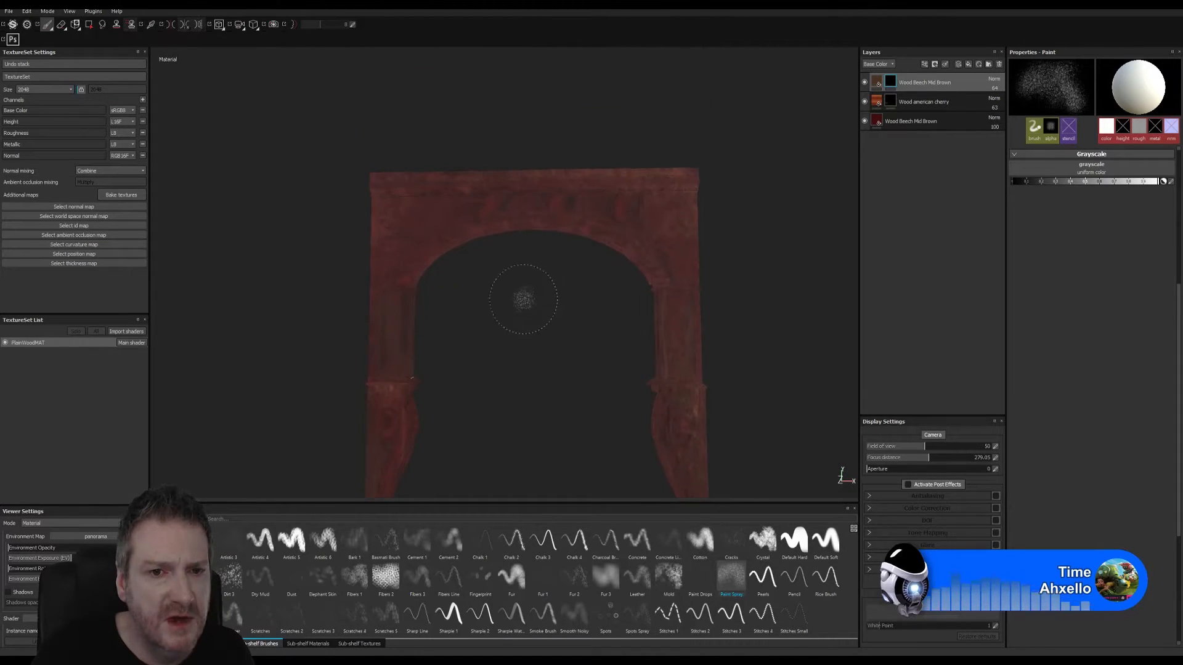
pyautogui.moveTo(542, 287)
pyautogui.keyDown('alt'); pyautogui.mouseDown(button='right')
pyautogui.moveTo(549, 264)
pyautogui.moveTo(589, 394)
pyautogui.mouseUp(button='right'); pyautogui.keyUp('alt')
pyautogui.keyDown('alt'); pyautogui.moveTo(593, 304); pyautogui.dragTo(599, 276); pyautogui.keyUp('alt')
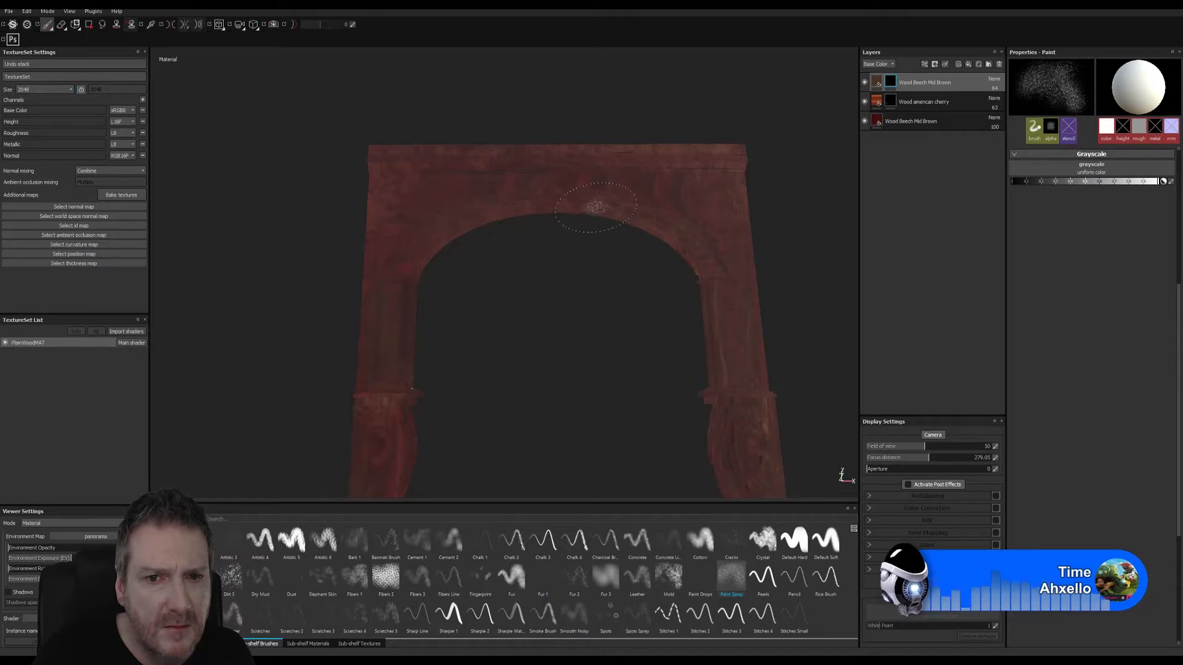
pyautogui.moveTo(481, 293)
pyautogui.keyDown('alt'); pyautogui.mouseDown()
pyautogui.moveTo(844, 333)
pyautogui.moveTo(604, 279)
pyautogui.mouseUp(); pyautogui.keyUp('alt')
pyautogui.keyDown('alt'); pyautogui.moveTo(403, 273); pyautogui.dragTo(642, 288, button='middle'); pyautogui.keyUp('alt')
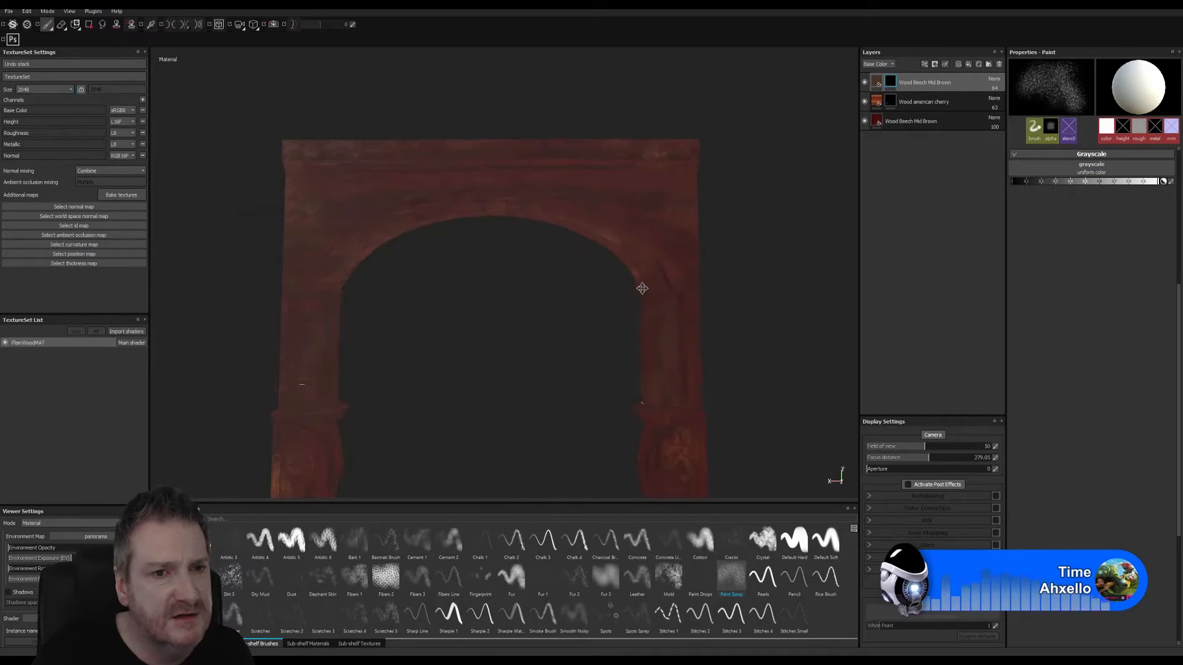
pyautogui.keyDown('alt'); pyautogui.moveTo(508, 288); pyautogui.dragTo(415, 220); pyautogui.keyUp('alt')
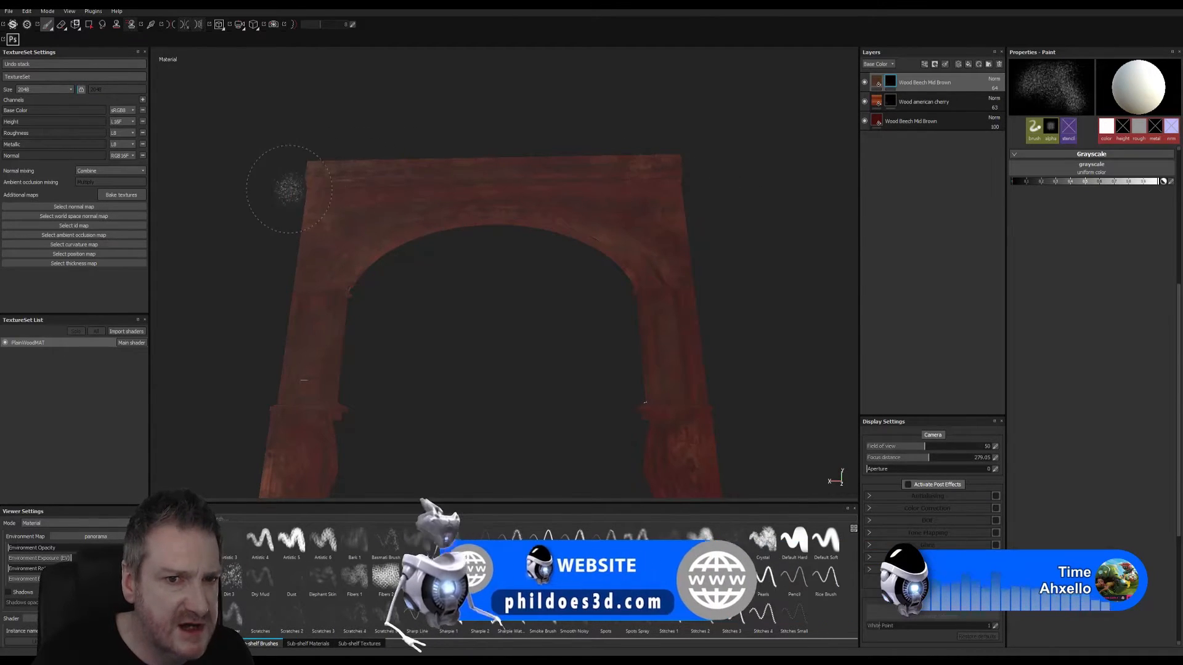
pyautogui.keyDown('alt'); pyautogui.moveTo(704, 256); pyautogui.dragTo(221, 282); pyautogui.keyUp('alt')
pyautogui.keyDown('alt'); pyautogui.moveTo(676, 309); pyautogui.dragTo(353, 309, button='middle'); pyautogui.keyUp('alt')
pyautogui.keyDown('alt'); pyautogui.moveTo(488, 327); pyautogui.dragTo(487, 323); pyautogui.keyUp('alt')
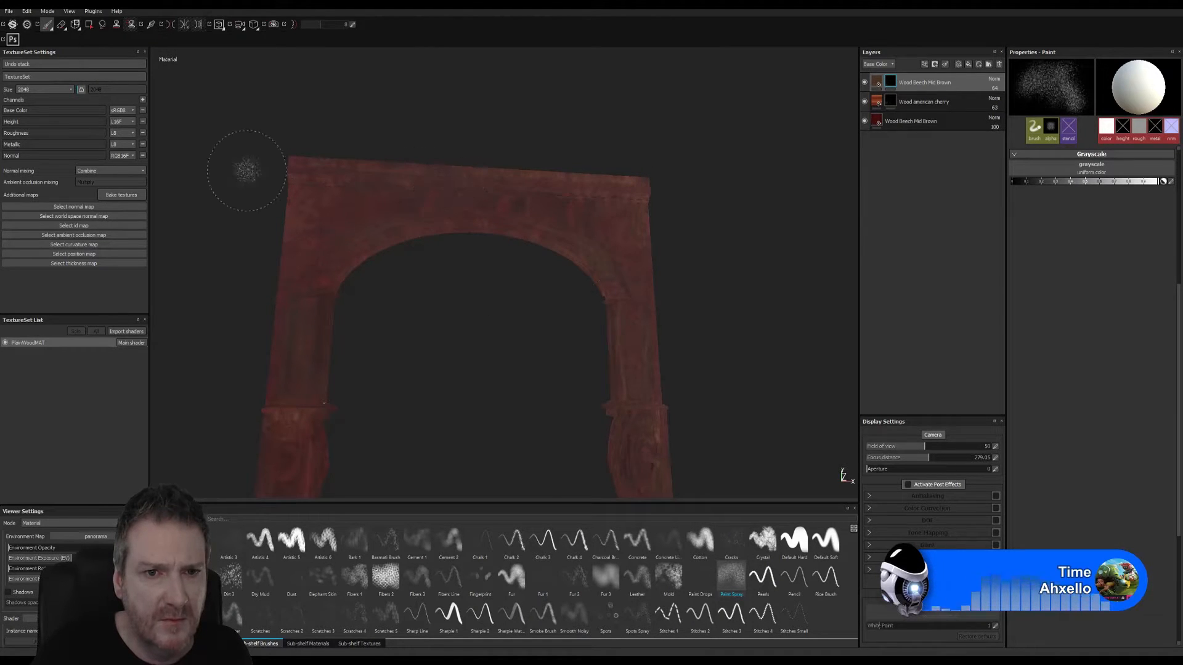
pyautogui.moveTo(555, 328)
pyautogui.keyDown('alt'); pyautogui.mouseDown()
pyautogui.moveTo(498, 386)
pyautogui.moveTo(549, 325)
pyautogui.moveTo(496, 332)
pyautogui.moveTo(519, 332)
pyautogui.mouseUp(); pyautogui.keyUp('alt')
pyautogui.keyDown('alt'); pyautogui.moveTo(519, 332); pyautogui.dragTo(525, 330, button='right'); pyautogui.keyUp('alt')
pyautogui.moveTo(525, 330)
pyautogui.keyDown('alt'); pyautogui.mouseDown()
pyautogui.moveTo(489, 293)
pyautogui.moveTo(403, 285)
pyautogui.moveTo(554, 279)
pyautogui.moveTo(602, 295)
pyautogui.moveTo(583, 243)
pyautogui.moveTo(416, 325)
pyautogui.moveTo(357, 306)
pyautogui.moveTo(389, 362)
pyautogui.mouseUp(); pyautogui.keyUp('alt')
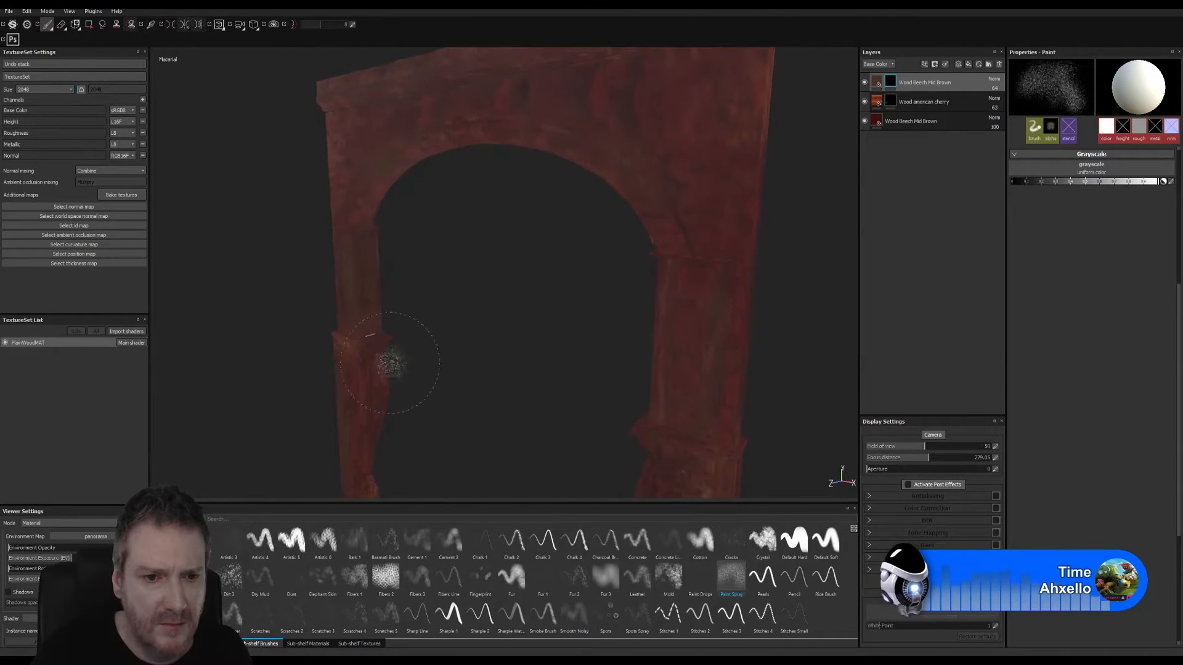
# - Examine the wood grain and shine on the carved lower legs and pillar shafts up close
pyautogui.moveTo(391, 364)
pyautogui.keyDown('alt'); pyautogui.mouseDown(button='middle')
pyautogui.moveTo(419, 264)
pyautogui.moveTo(430, 275)
pyautogui.mouseUp(button='middle'); pyautogui.keyUp('alt')
pyautogui.keyDown('alt'); pyautogui.moveTo(449, 298); pyautogui.dragTo(444, 303); pyautogui.keyUp('alt')
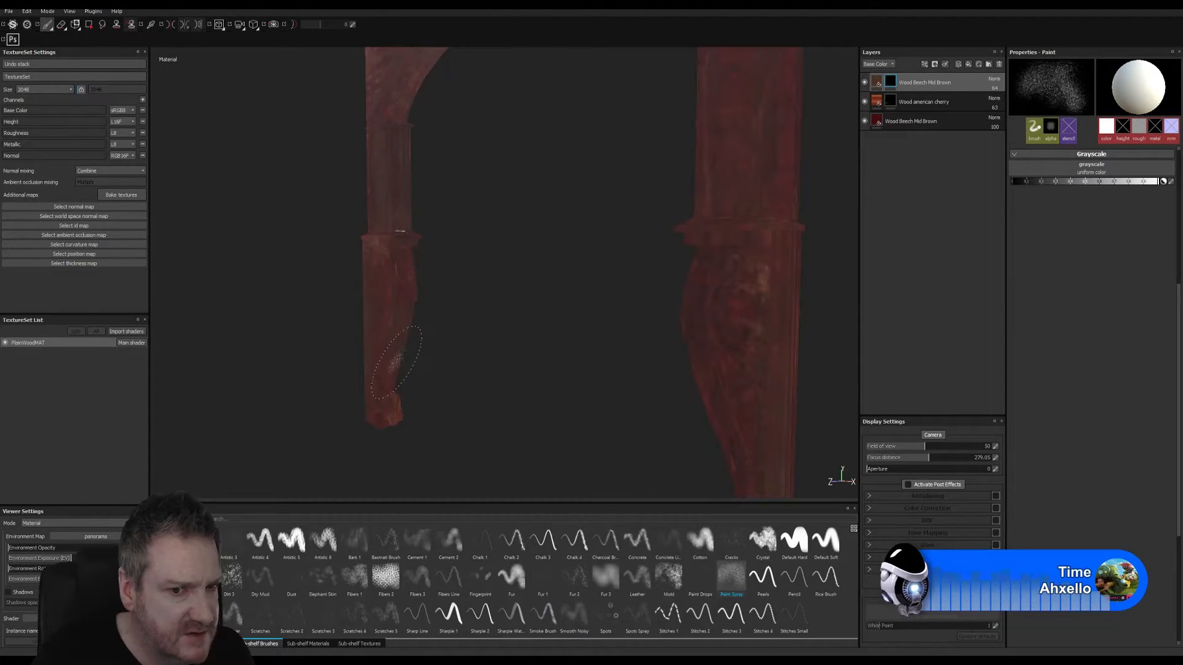
pyautogui.moveTo(488, 369)
pyautogui.keyDown('alt'); pyautogui.mouseDown()
pyautogui.moveTo(652, 401)
pyautogui.moveTo(732, 380)
pyautogui.moveTo(739, 332)
pyautogui.mouseUp(); pyautogui.keyUp('alt')
pyautogui.keyDown('alt'); pyautogui.moveTo(739, 332); pyautogui.dragTo(798, 315, button='right'); pyautogui.keyUp('alt')
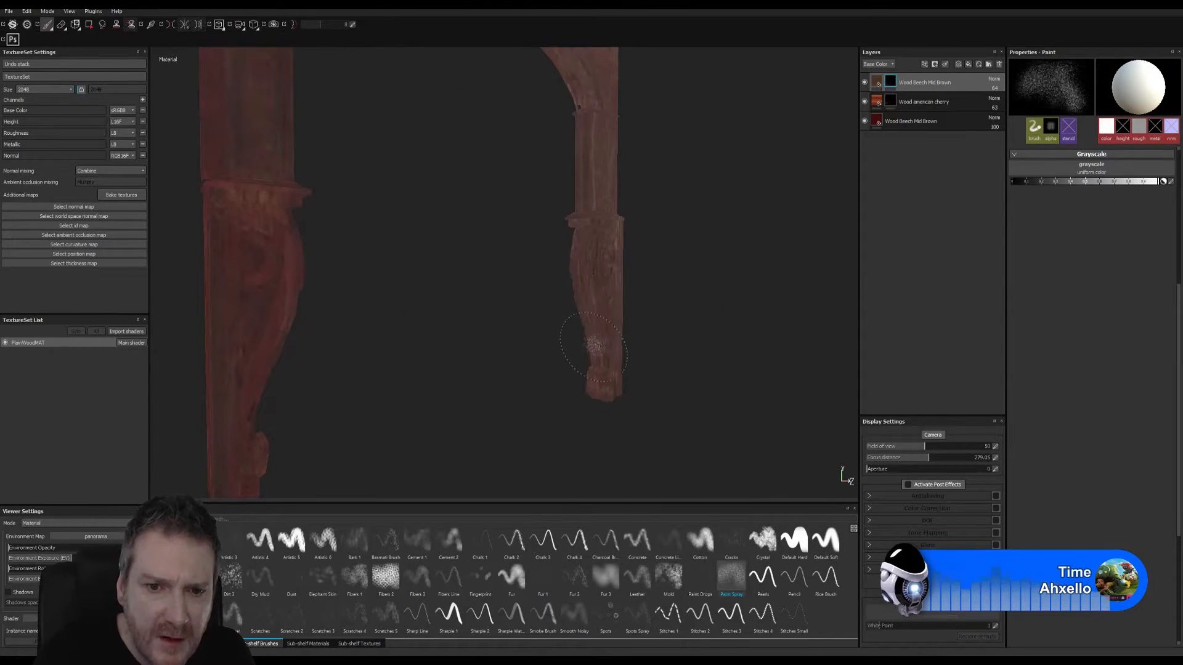
pyautogui.moveTo(704, 338)
pyautogui.keyDown('alt'); pyautogui.mouseDown()
pyautogui.moveTo(480, 335)
pyautogui.moveTo(481, 412)
pyautogui.moveTo(491, 280)
pyautogui.moveTo(634, 299)
pyautogui.mouseUp(); pyautogui.keyUp('alt')
pyautogui.moveTo(401, 378)
pyautogui.keyDown('alt'); pyautogui.mouseDown()
pyautogui.moveTo(422, 343)
pyautogui.moveTo(586, 340)
pyautogui.moveTo(694, 323)
pyautogui.mouseUp(); pyautogui.keyUp('alt')
pyautogui.keyDown('alt'); pyautogui.moveTo(511, 325); pyautogui.dragTo(388, 317); pyautogui.keyUp('alt')
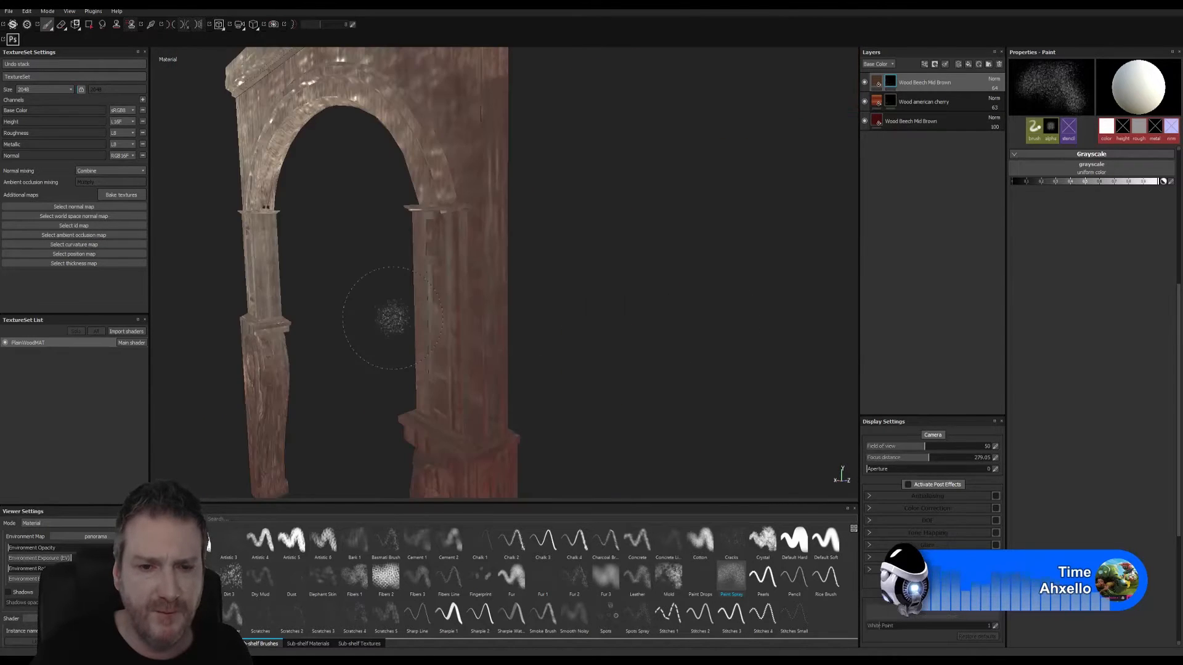
pyautogui.keyDown('alt'); pyautogui.moveTo(388, 316); pyautogui.dragTo(363, 279, button='right'); pyautogui.keyUp('alt')
pyautogui.keyDown('alt'); pyautogui.moveTo(362, 279); pyautogui.dragTo(555, 258); pyautogui.keyUp('alt')
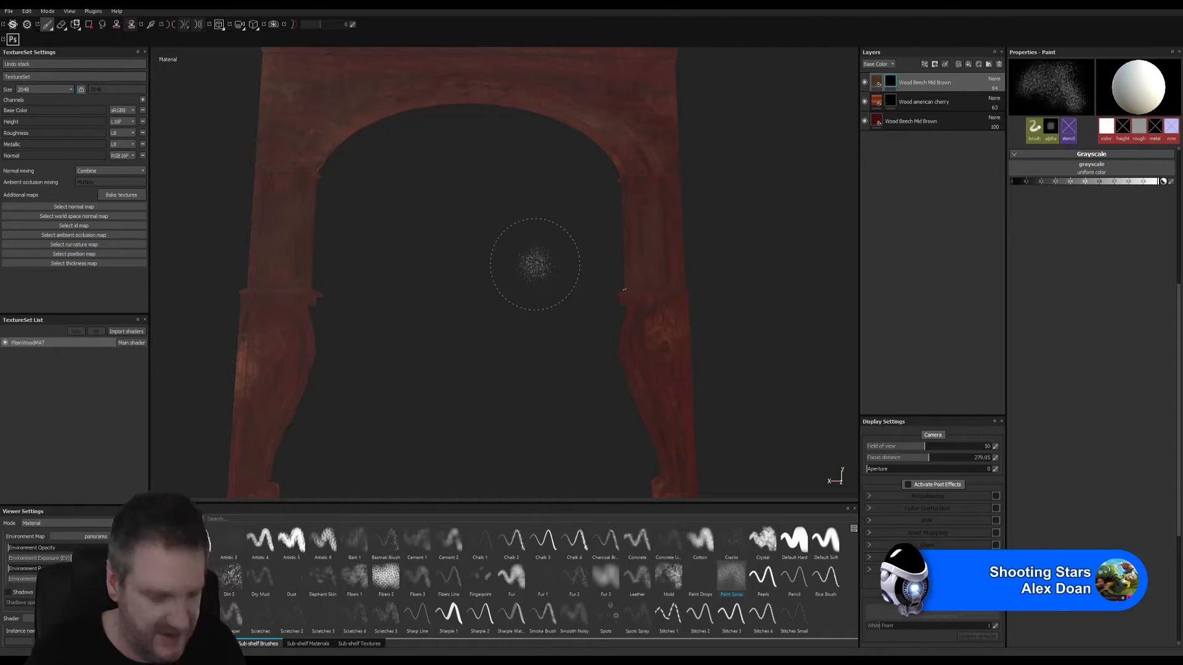
# - Compare the layered wood colours on the front and back faces of the arch
pyautogui.press('alt')
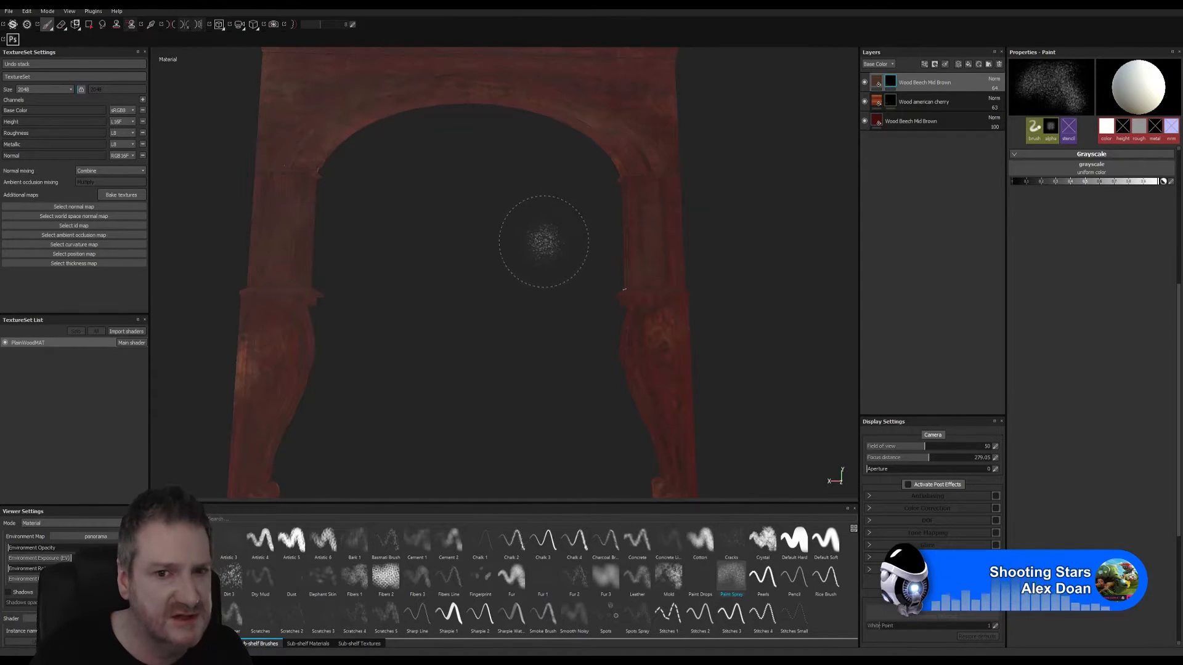
pyautogui.keyDown('alt'); pyautogui.moveTo(543, 241); pyautogui.dragTo(43, 249); pyautogui.keyUp('alt')
pyautogui.keyDown('alt'); pyautogui.moveTo(343, 297); pyautogui.dragTo(635, 312, button='middle'); pyautogui.keyUp('alt')
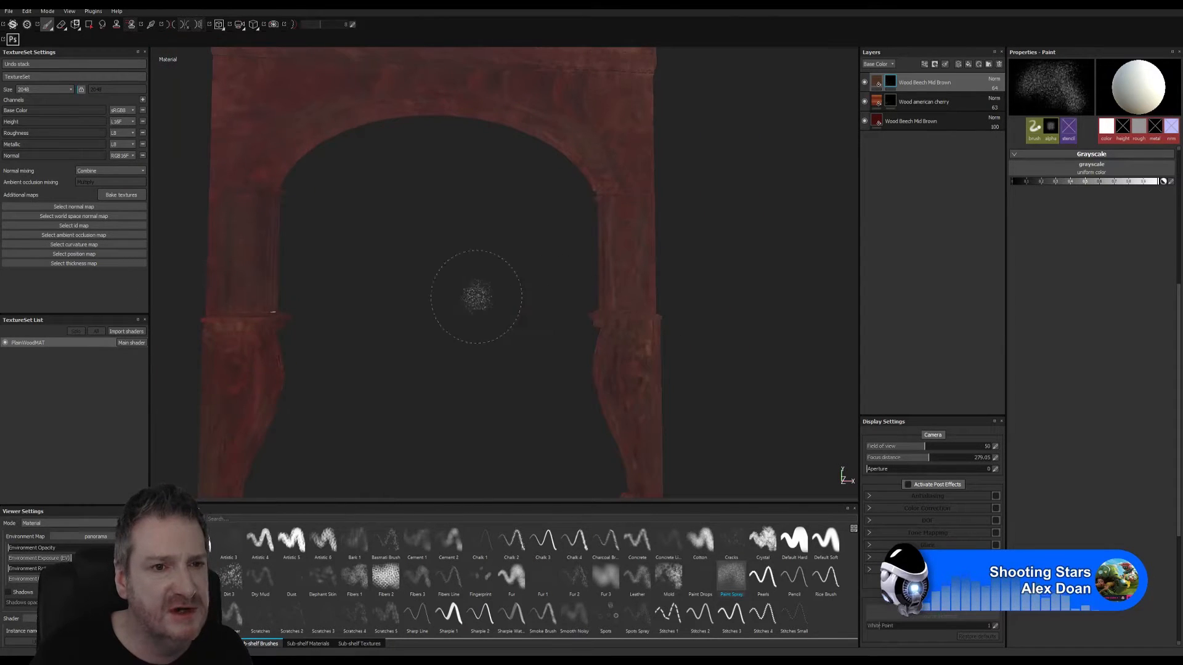
pyautogui.keyDown('alt'); pyautogui.moveTo(476, 297); pyautogui.dragTo(377, 316); pyautogui.keyUp('alt')
pyautogui.keyDown('alt'); pyautogui.moveTo(436, 280); pyautogui.dragTo(410, 260); pyautogui.keyUp('alt')
pyautogui.keyDown('alt'); pyautogui.moveTo(447, 286); pyautogui.dragTo(455, 328, button='middle'); pyautogui.keyUp('alt')
pyautogui.moveTo(457, 306)
pyautogui.keyDown('alt'); pyautogui.mouseDown()
pyautogui.moveTo(531, 298)
pyautogui.moveTo(520, 265)
pyautogui.moveTo(443, 286)
pyautogui.moveTo(563, 325)
pyautogui.mouseUp(); pyautogui.keyUp('alt')
pyautogui.moveTo(562, 238)
pyautogui.keyDown('alt'); pyautogui.mouseDown()
pyautogui.moveTo(478, 271)
pyautogui.moveTo(489, 330)
pyautogui.mouseUp(); pyautogui.keyUp('alt')
pyautogui.keyDown('alt'); pyautogui.moveTo(479, 306); pyautogui.dragTo(402, 334, button='right'); pyautogui.keyUp('alt')
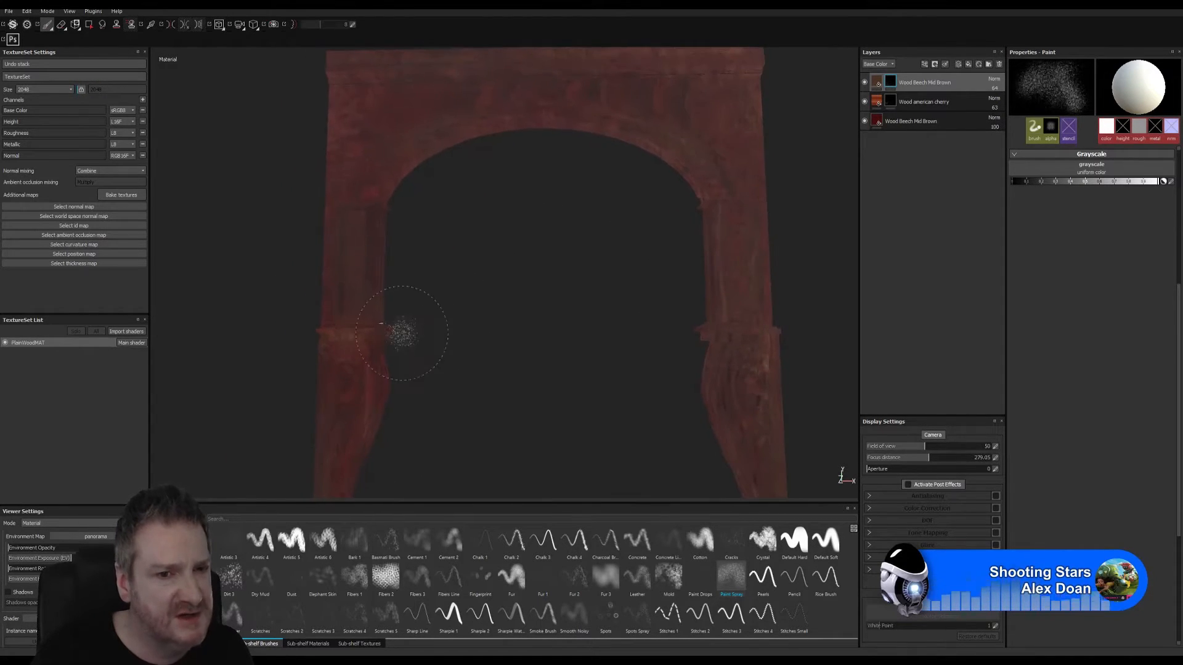
# - Review the finished wood texture over the full arch and along one pillar's side under changing view angles
pyautogui.keyDown('alt'); pyautogui.moveTo(557, 250); pyautogui.dragTo(516, 301, button='middle'); pyautogui.keyUp('alt')
pyautogui.moveTo(489, 301)
pyautogui.keyDown('alt'); pyautogui.mouseDown()
pyautogui.moveTo(475, 306)
pyautogui.moveTo(568, 298)
pyautogui.moveTo(586, 322)
pyautogui.moveTo(430, 323)
pyautogui.mouseUp(); pyautogui.keyUp('alt')
pyautogui.moveTo(478, 394)
pyautogui.keyDown('alt'); pyautogui.mouseDown(button='middle')
pyautogui.moveTo(482, 331)
pyautogui.moveTo(464, 354)
pyautogui.moveTo(462, 427)
pyautogui.mouseUp(button='middle'); pyautogui.keyUp('alt')
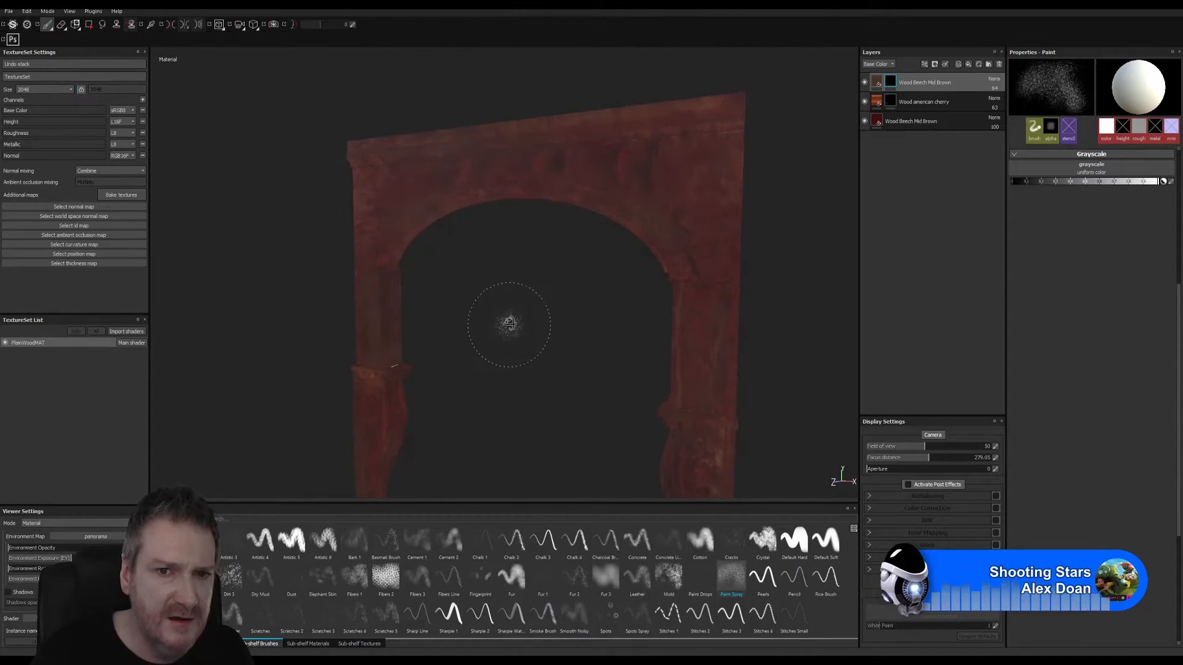
pyautogui.moveTo(501, 327)
pyautogui.keyDown('alt'); pyautogui.mouseDown()
pyautogui.moveTo(570, 312)
pyautogui.moveTo(574, 327)
pyautogui.moveTo(540, 336)
pyautogui.mouseUp(); pyautogui.keyUp('alt')
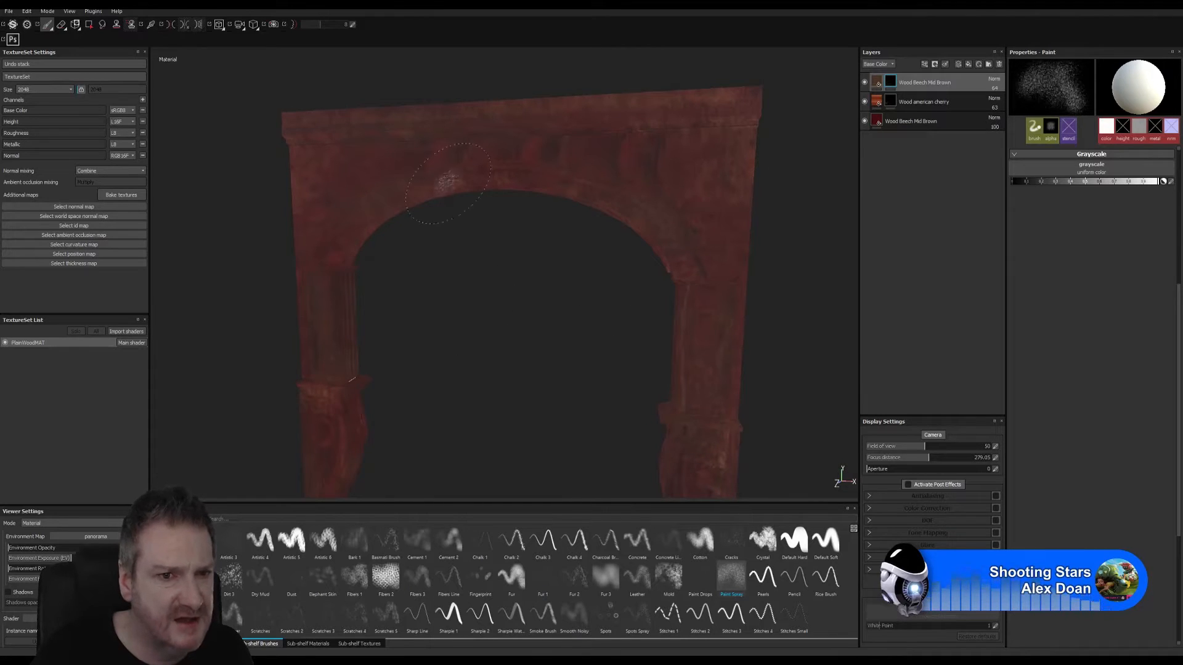
pyautogui.keyDown('alt'); pyautogui.moveTo(463, 356); pyautogui.dragTo(507, 330); pyautogui.keyUp('alt')
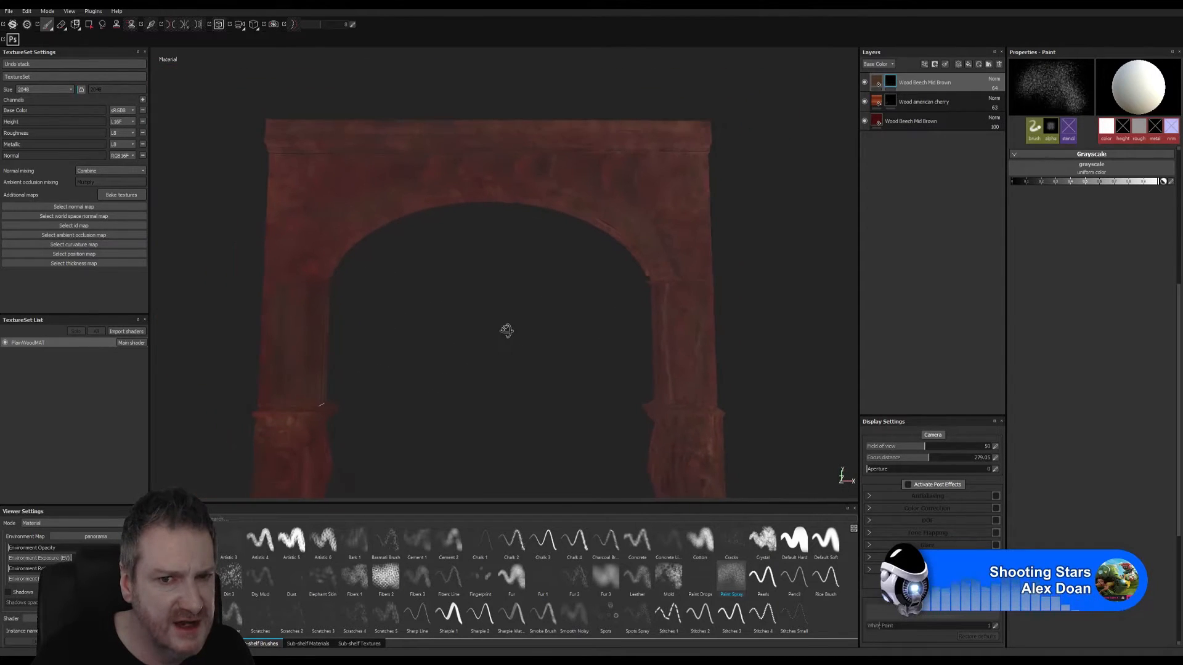
pyautogui.moveTo(520, 362)
pyautogui.keyDown('alt'); pyautogui.mouseDown(button='middle')
pyautogui.moveTo(532, 297)
pyautogui.moveTo(528, 317)
pyautogui.moveTo(520, 303)
pyautogui.mouseUp(button='middle'); pyautogui.keyUp('alt')
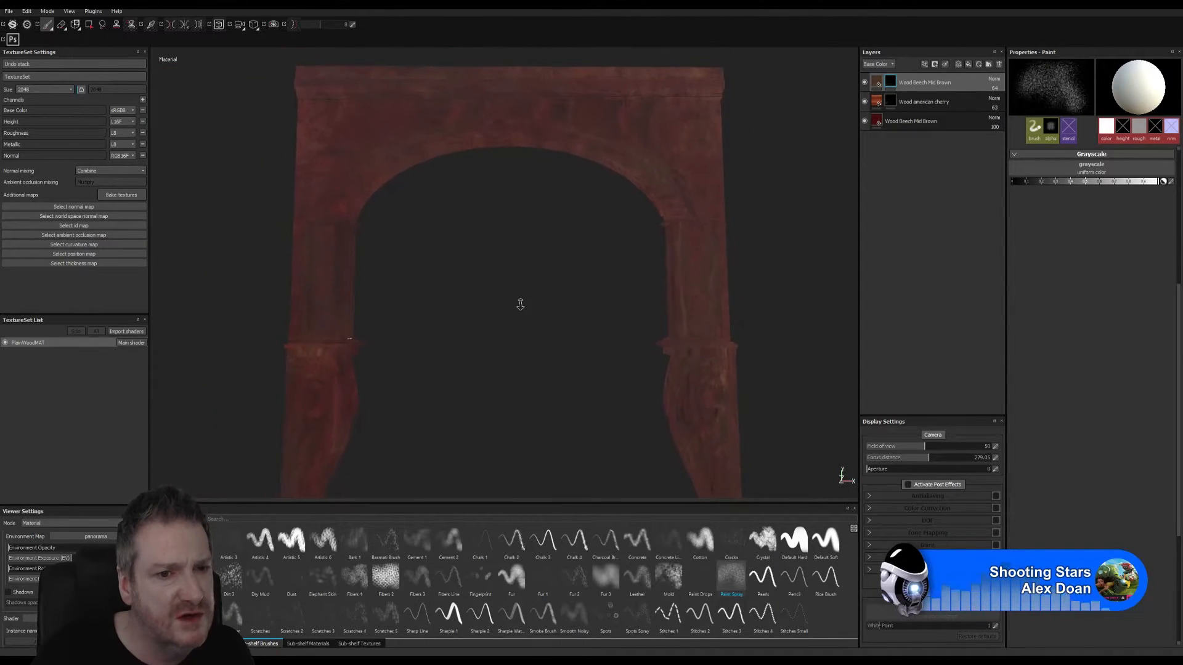
pyautogui.moveTo(516, 271)
pyautogui.keyDown('alt'); pyautogui.mouseDown()
pyautogui.moveTo(523, 383)
pyautogui.moveTo(552, 224)
pyautogui.moveTo(487, 338)
pyautogui.moveTo(510, 250)
pyautogui.moveTo(636, 362)
pyautogui.moveTo(858, 375)
pyautogui.moveTo(635, 282)
pyautogui.moveTo(339, 326)
pyautogui.mouseUp(); pyautogui.keyUp('alt')
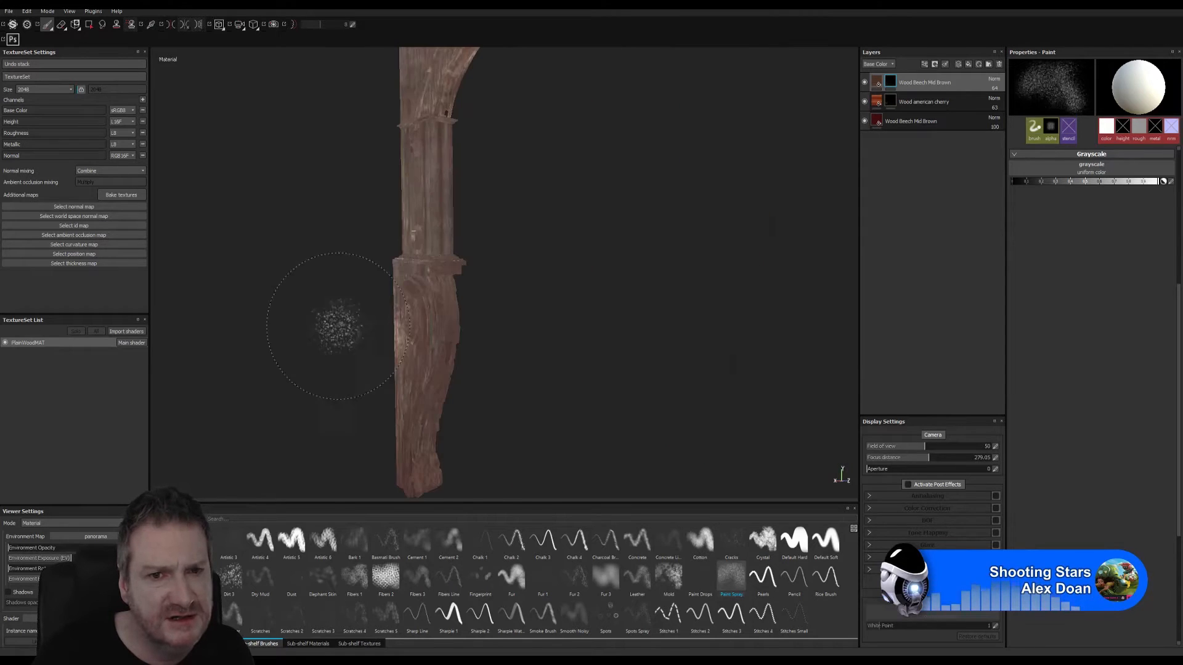
pyautogui.moveTo(687, 305)
pyautogui.keyDown('alt'); pyautogui.mouseDown()
pyautogui.moveTo(586, 309)
pyautogui.moveTo(557, 370)
pyautogui.moveTo(531, 323)
pyautogui.moveTo(562, 274)
pyautogui.moveTo(622, 293)
pyautogui.moveTo(613, 286)
pyautogui.mouseUp(); pyautogui.keyUp('alt')
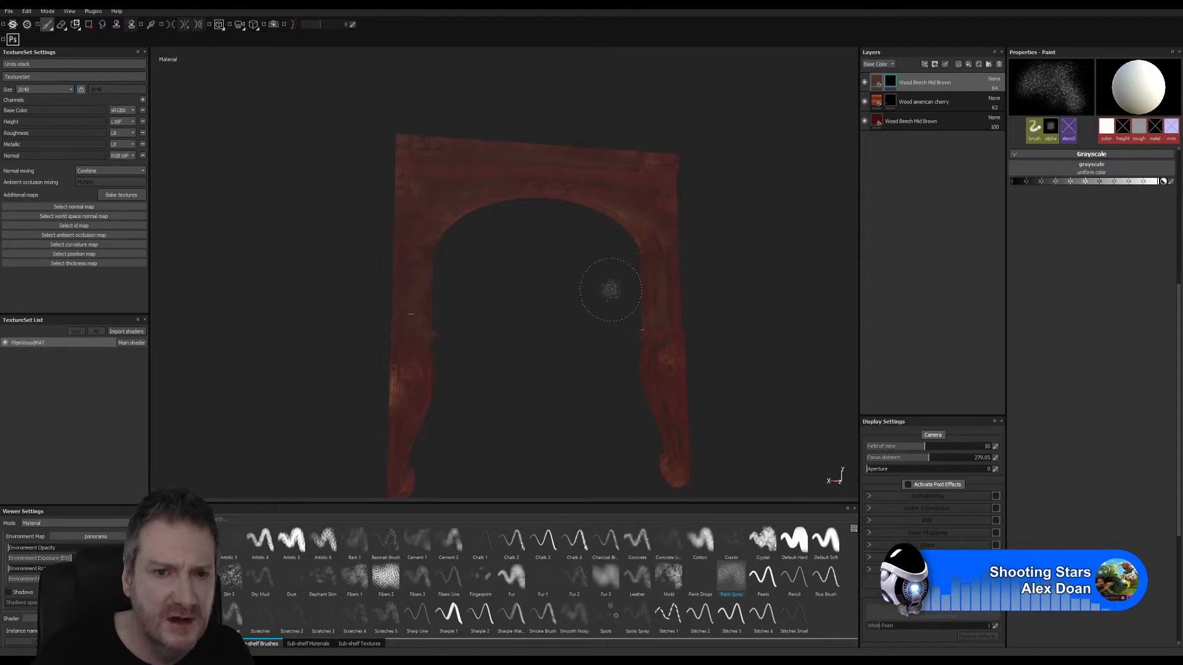
# - Save the project and open the texture export settings
pyautogui.click(11, 11)
pyautogui.click(22, 91)
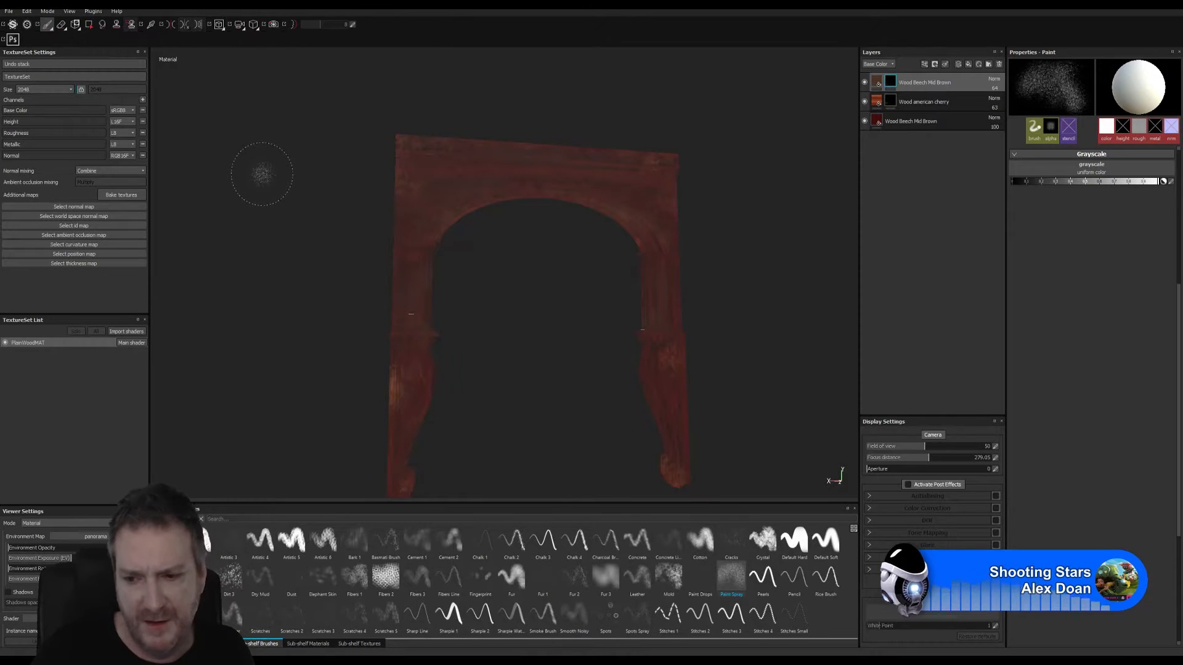
pyautogui.click(9, 12)
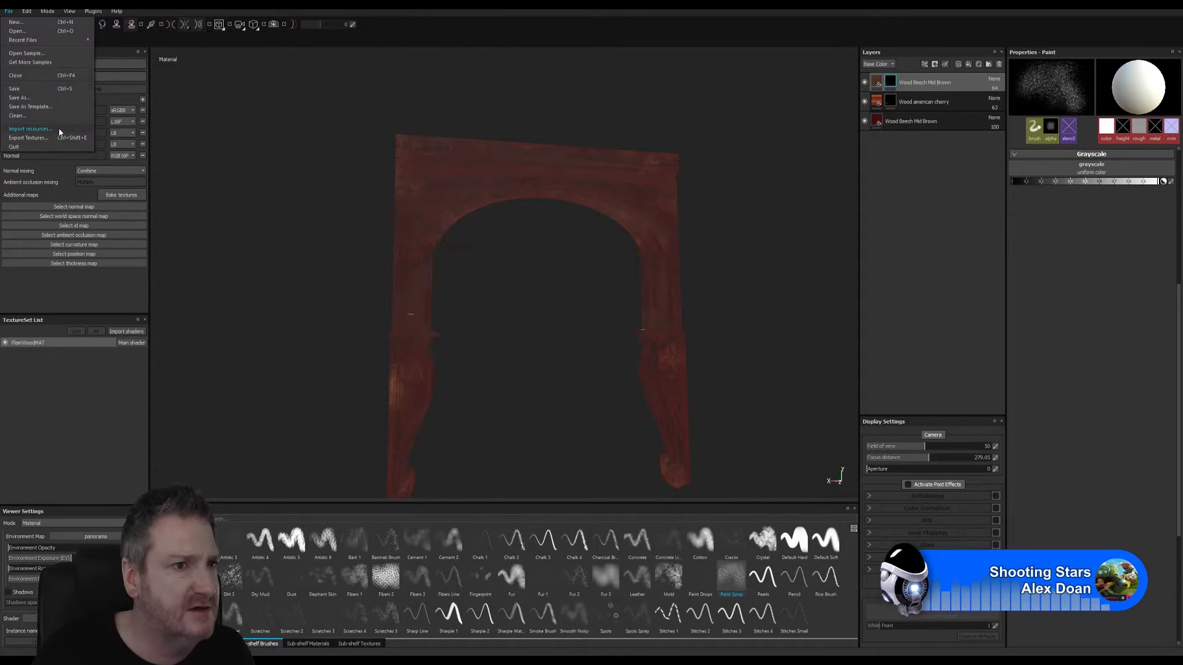
pyautogui.click(37, 138)
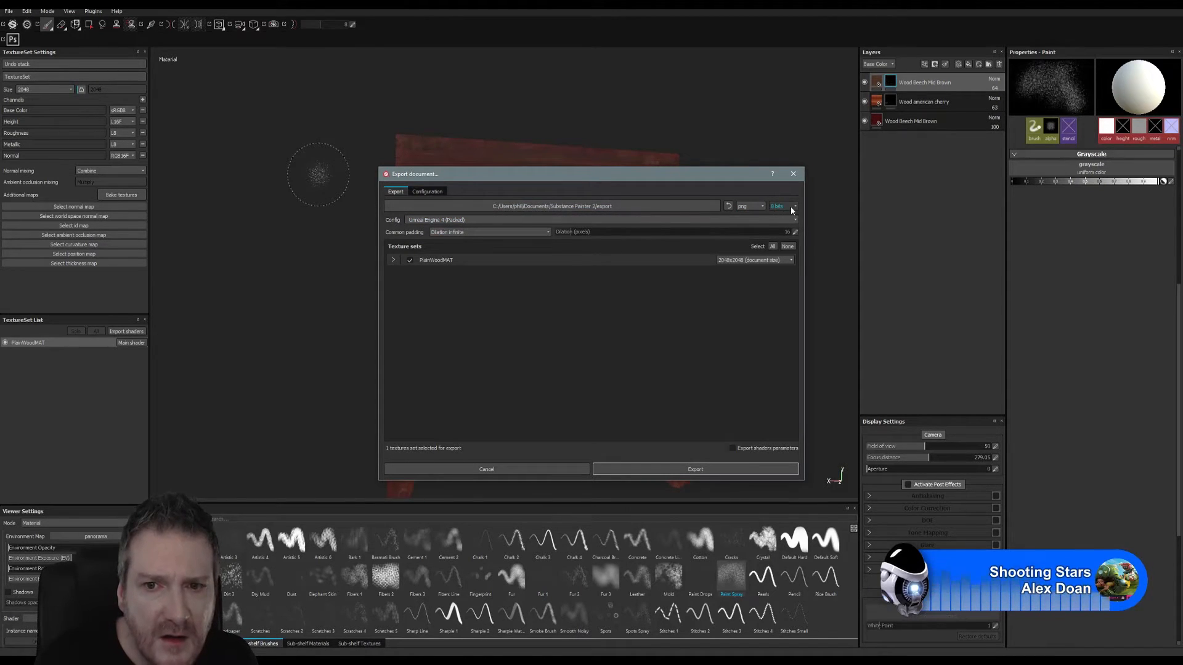
# - Browse for the export destination to UE4 Projects\Models\ArtDeco Building\Exports\Painter on the Work (E:) drive
pyautogui.click(655, 209)
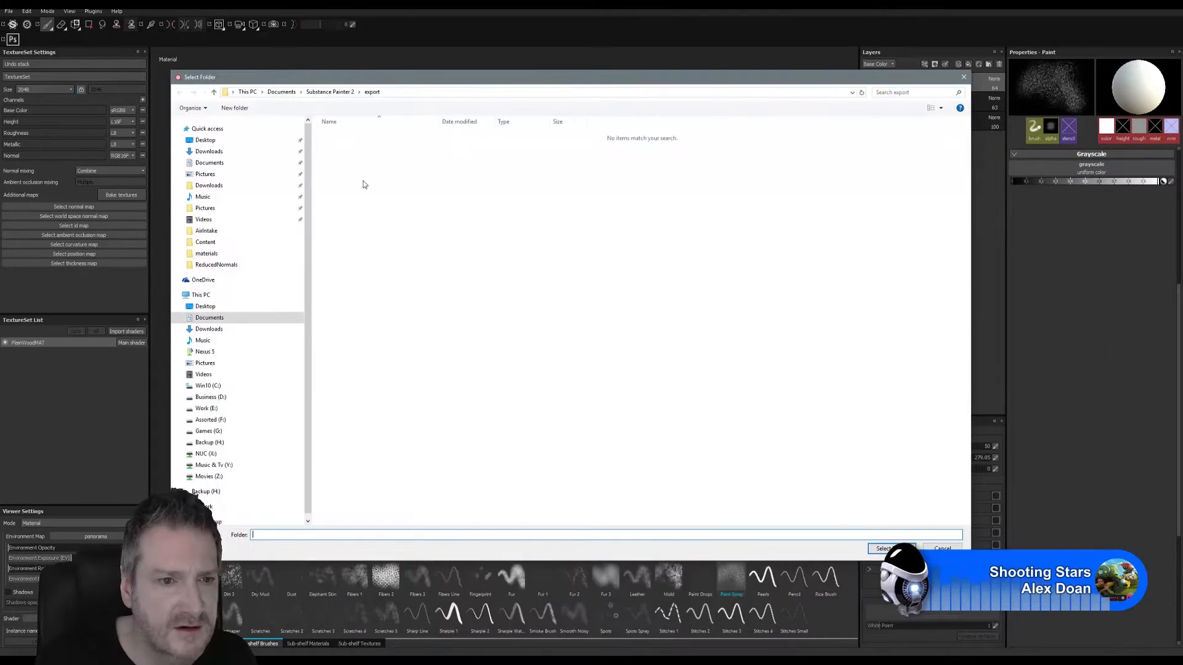
pyautogui.click(205, 409)
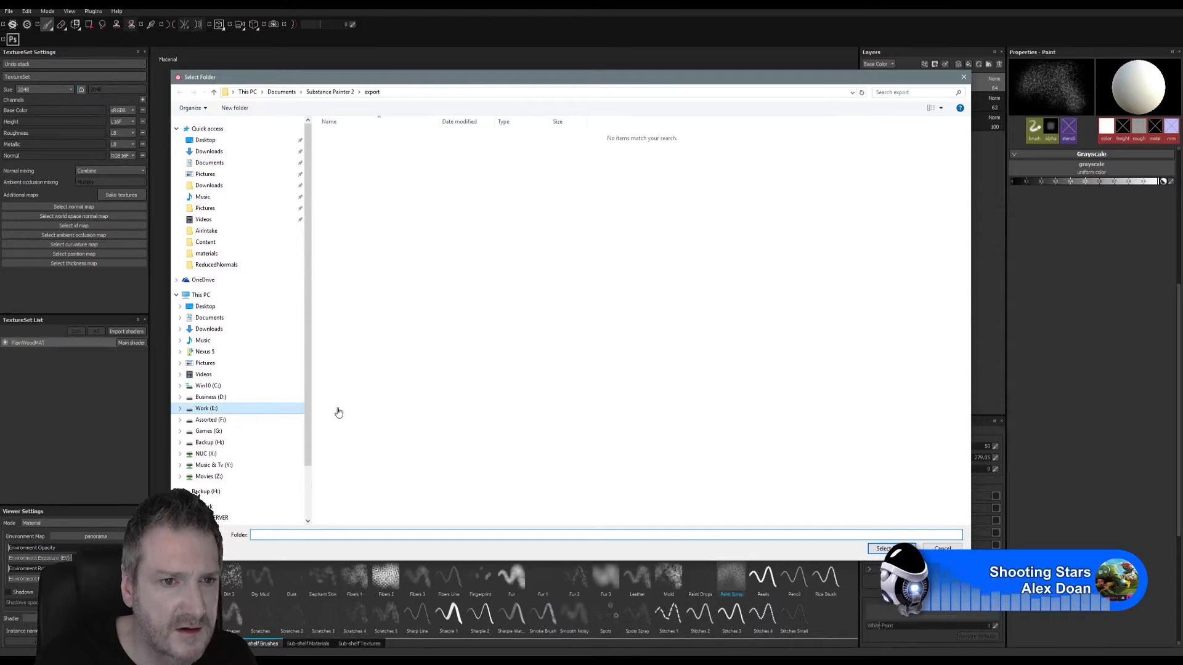
pyautogui.click(373, 481)
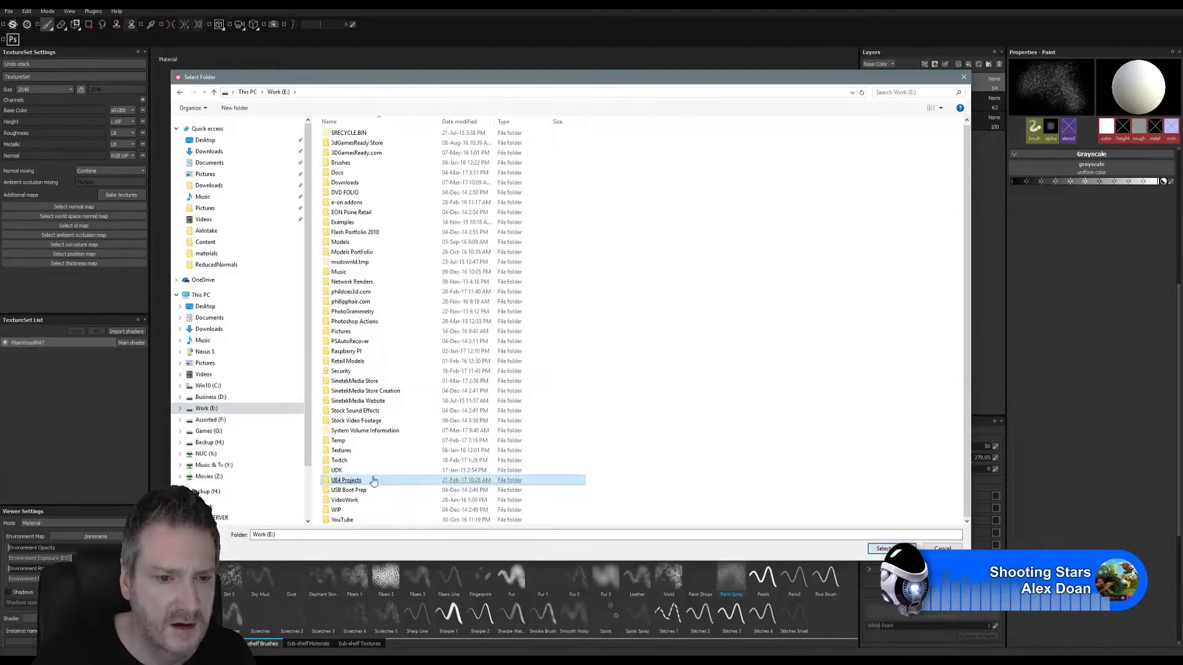
pyautogui.doubleClick(356, 480)
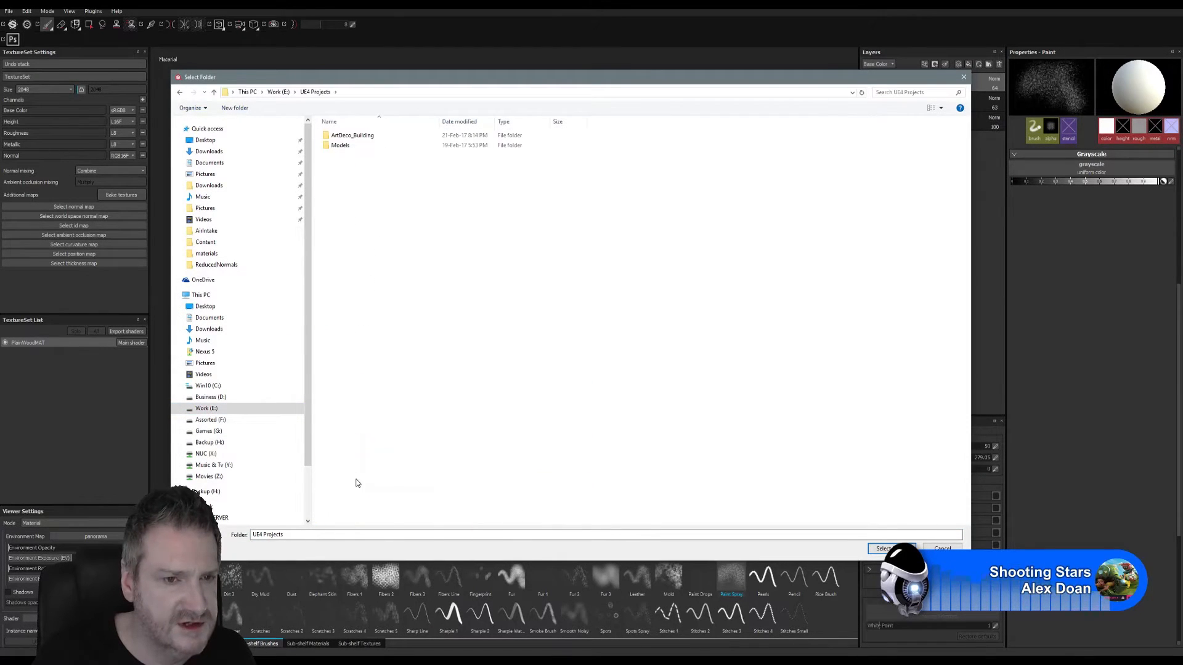
pyautogui.doubleClick(340, 148)
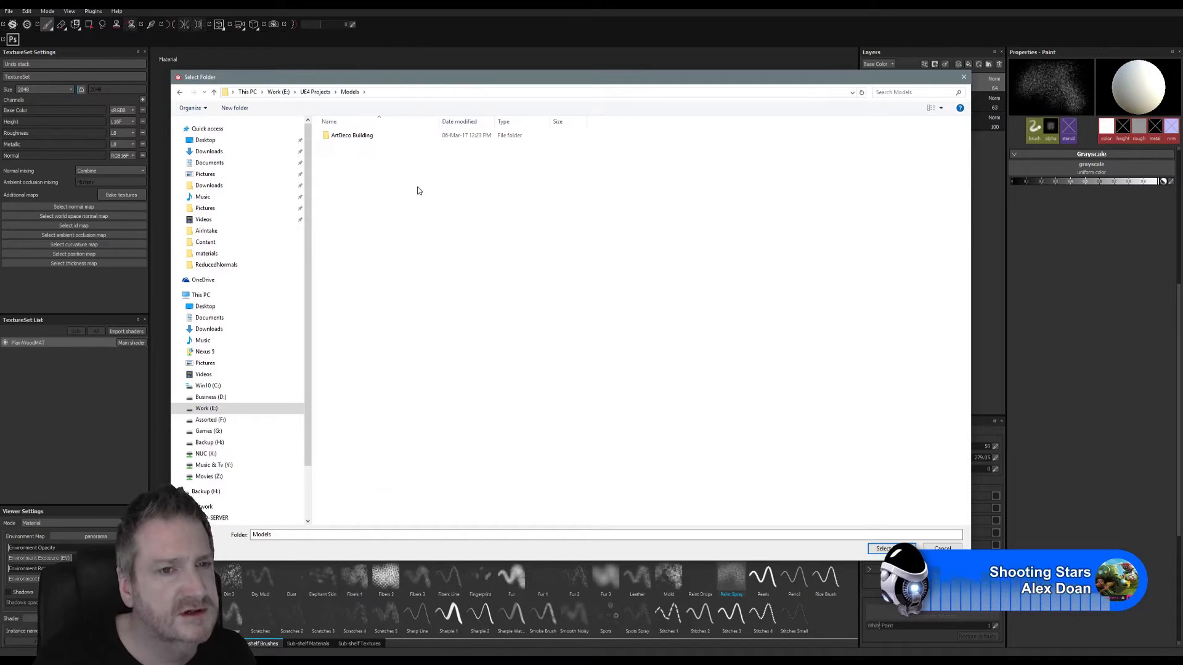
pyautogui.doubleClick(359, 138)
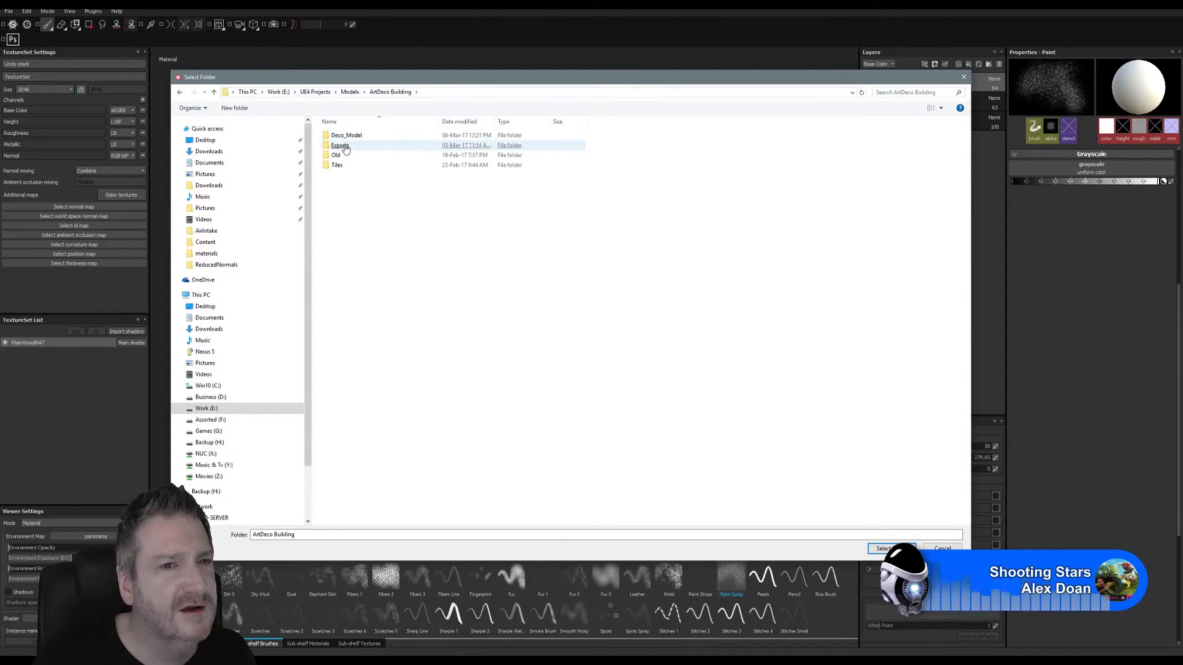
pyautogui.doubleClick(340, 148)
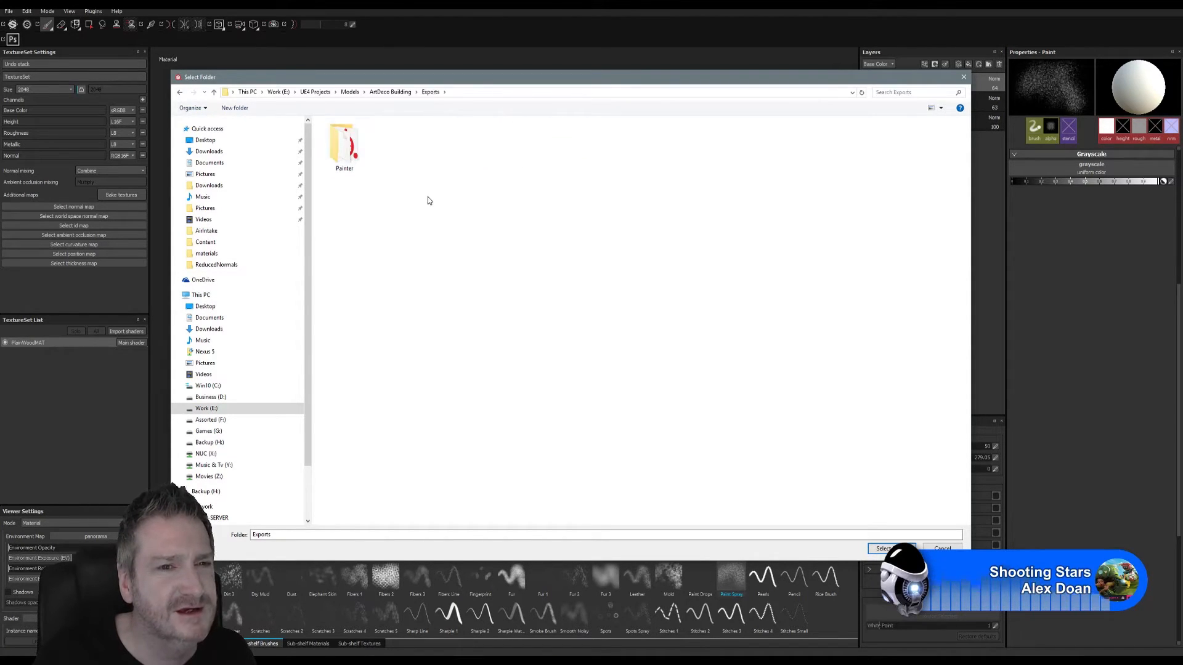
pyautogui.doubleClick(363, 177)
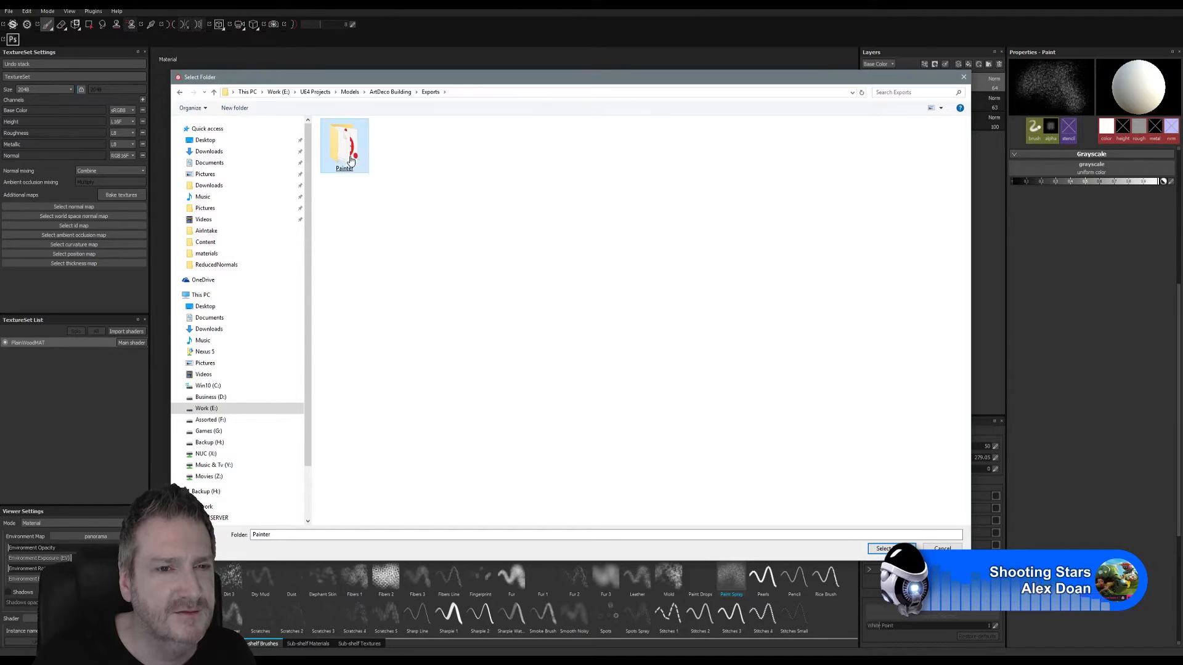
# - Create a folder named WoodenCeilingArch inside the Painter folder
pyautogui.rightClick(371, 191)
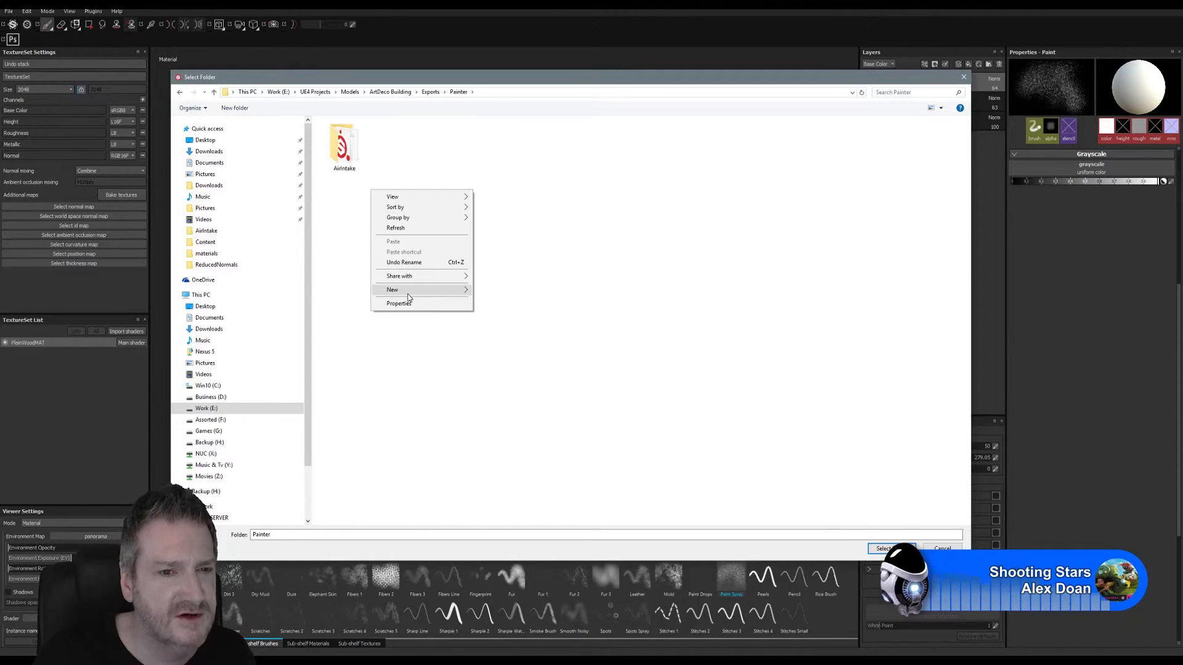
pyautogui.moveTo(406, 291)
pyautogui.click(323, 290)
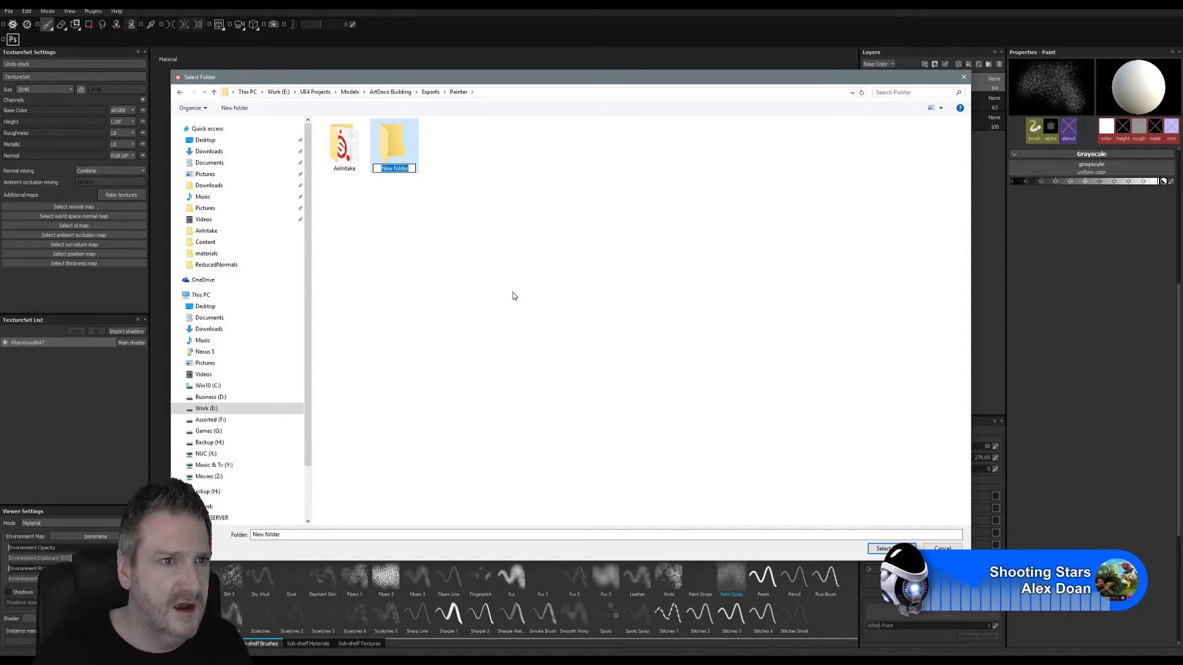
pyautogui.write('Woo')
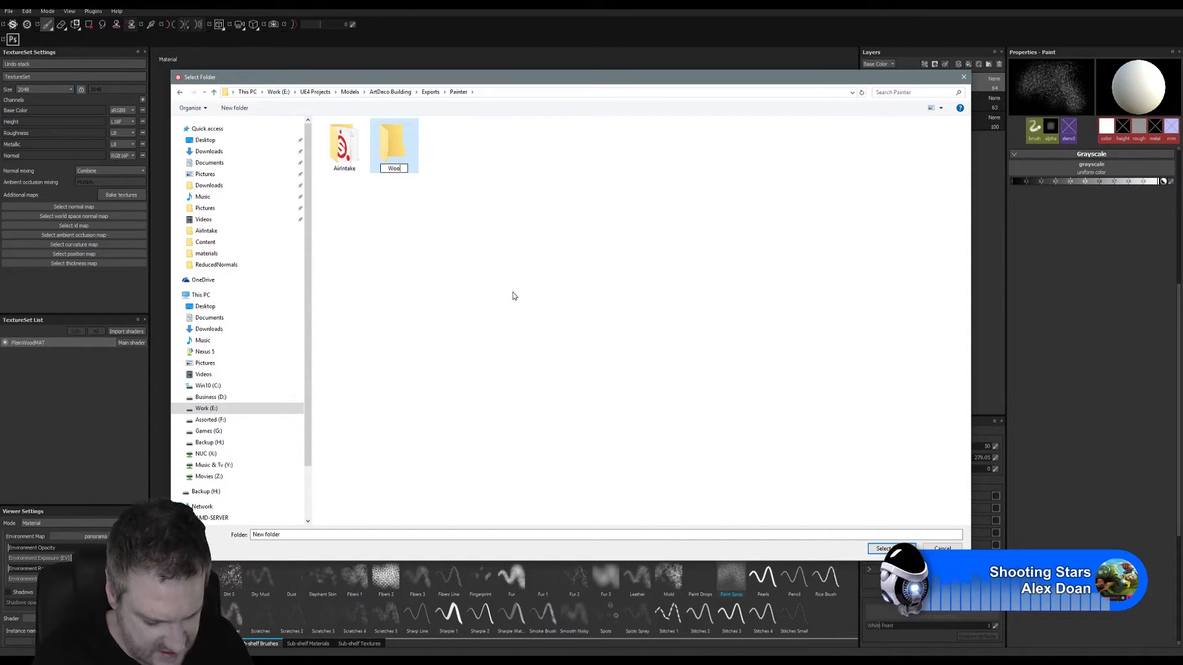
pyautogui.write('denCe')
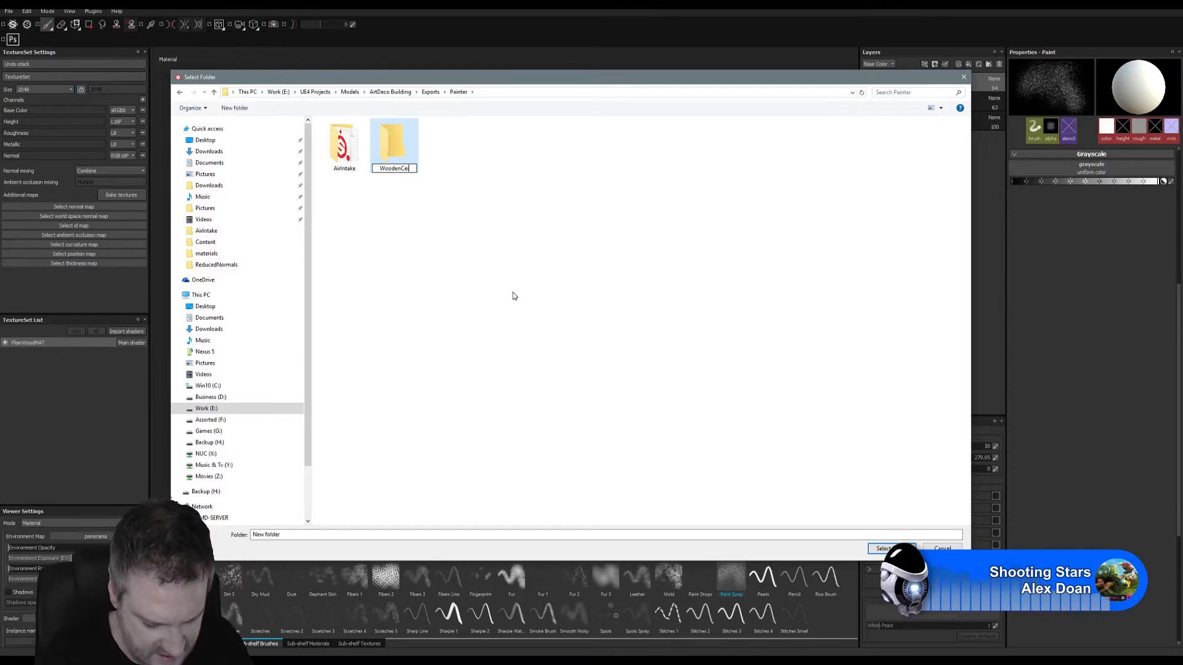
pyautogui.write('ilingArch')
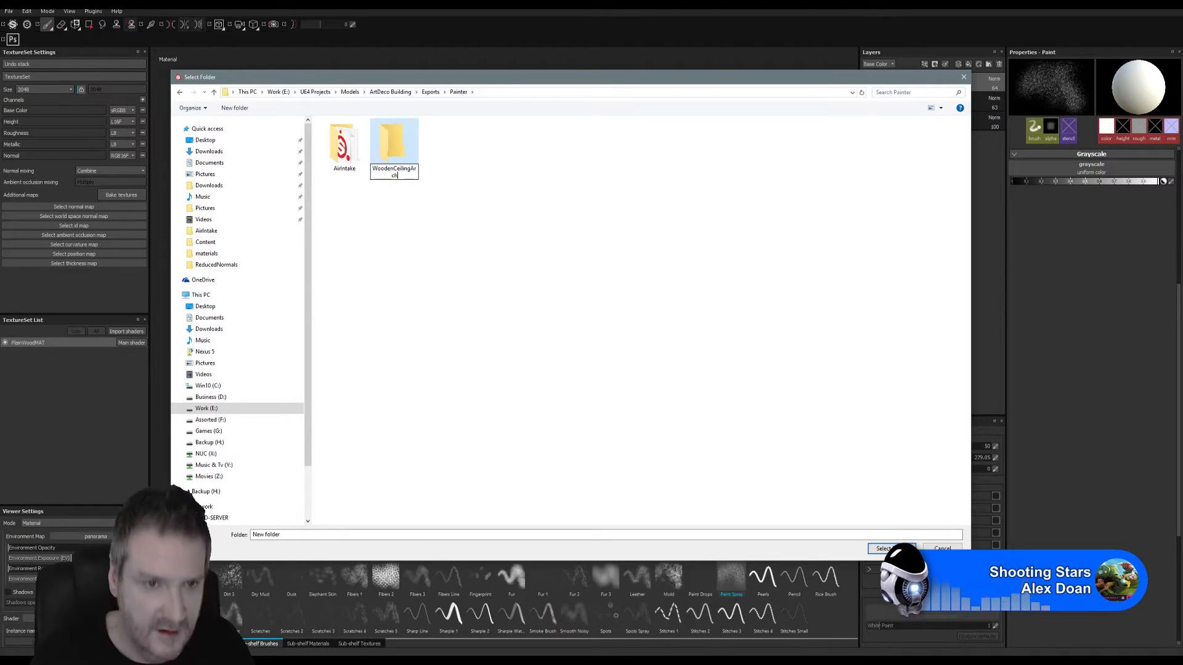
pyautogui.press('Return')
# - Choose the WoodenCeilingArch folder as the destination and export the PlainWoodMAT textures as 8-bit PNG with the Unreal Engine 4 (Packed) configuration
pyautogui.click(395, 138)
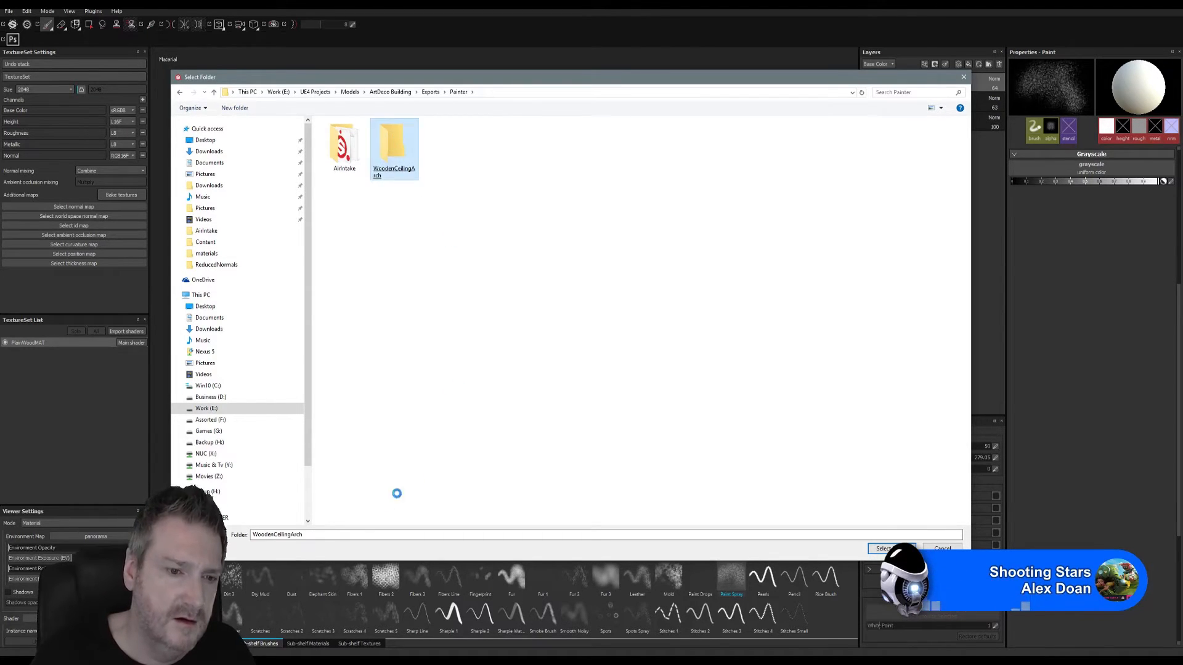
pyautogui.click(888, 549)
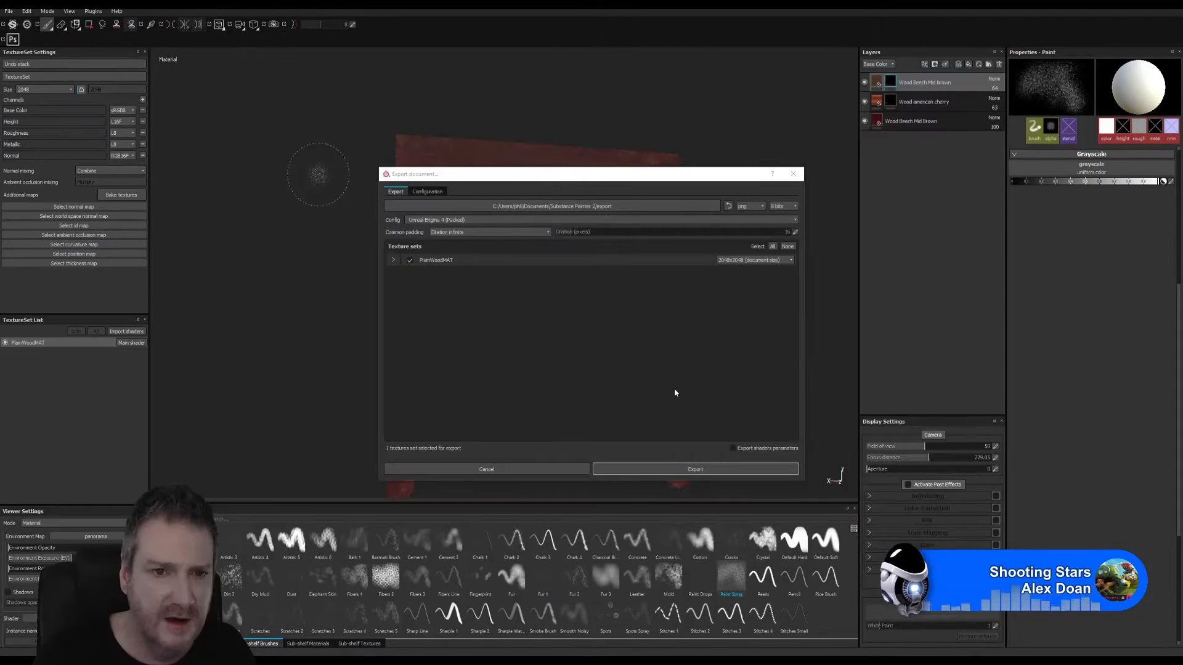
pyautogui.click(652, 469)
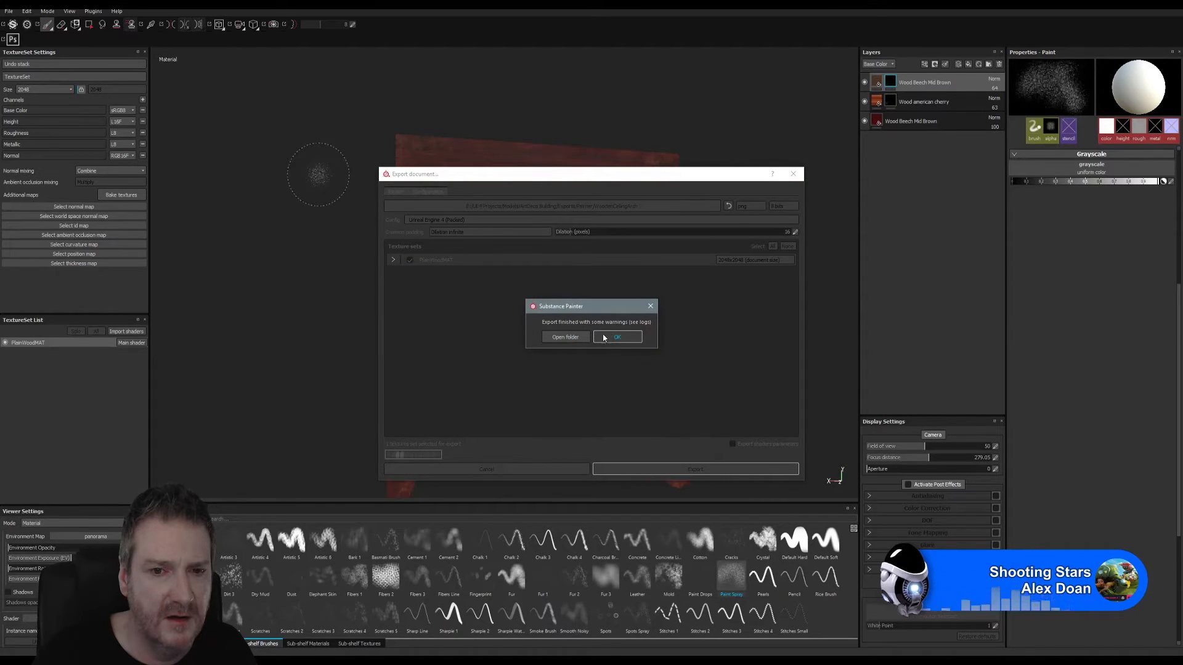
pyautogui.click(618, 336)
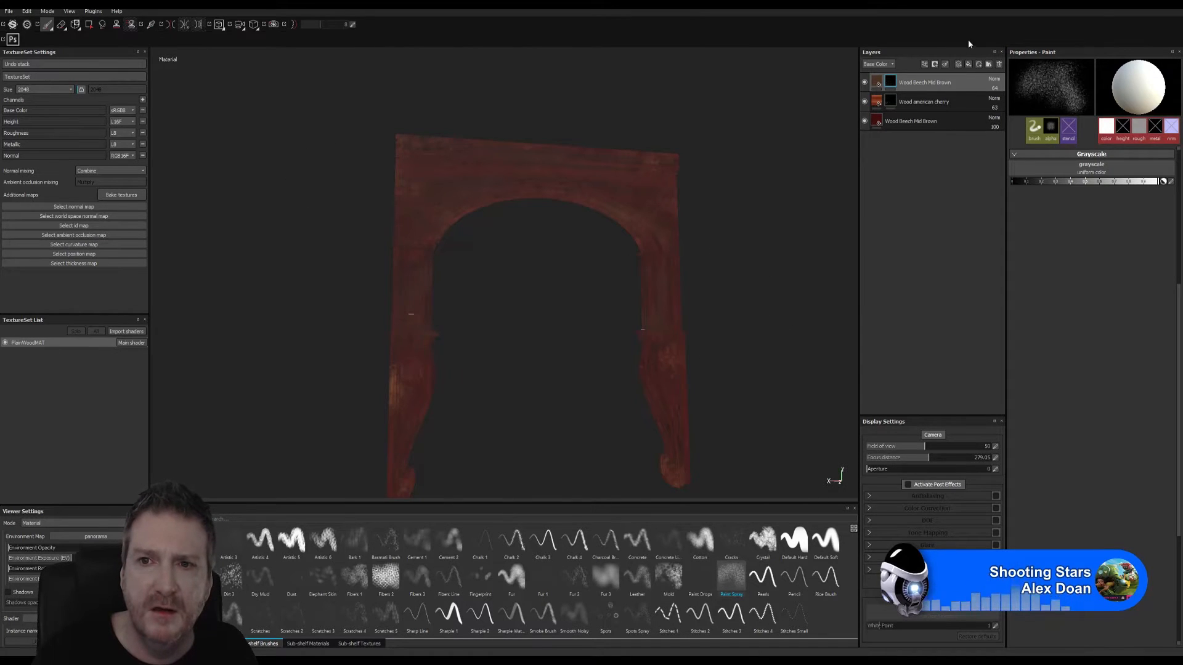
# - Switch to 3ds Max and open the Slate Material Editor with free space below the existing material nodes
pyautogui.press('super+d')
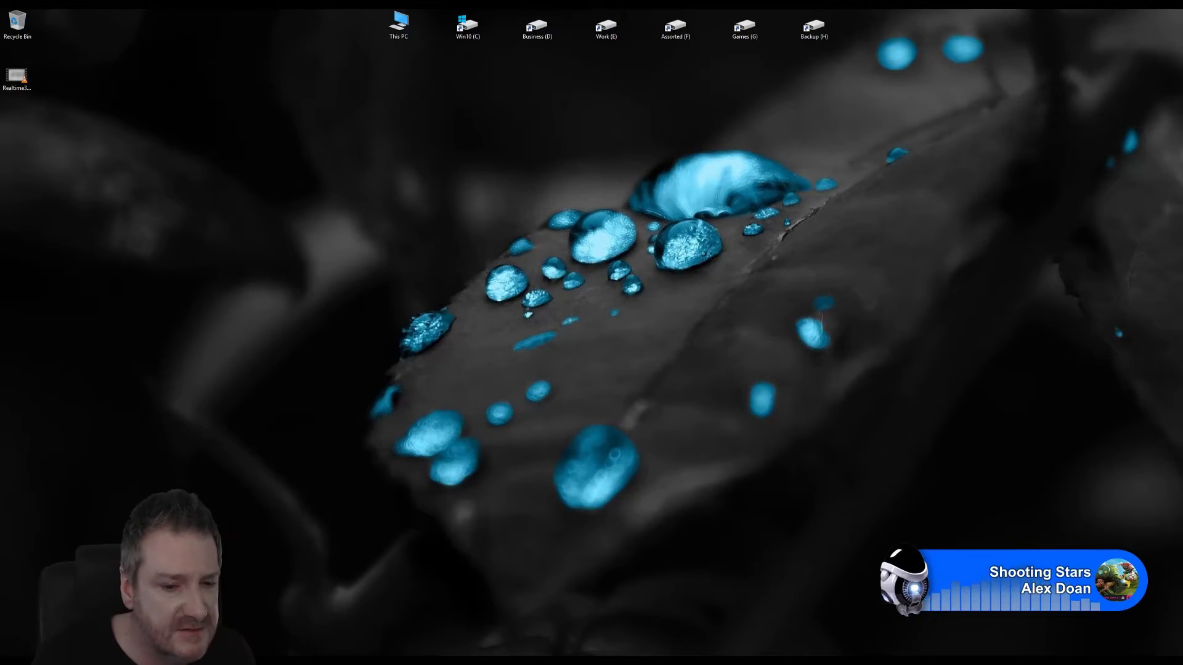
pyautogui.hotkey('alt', 'Tab')
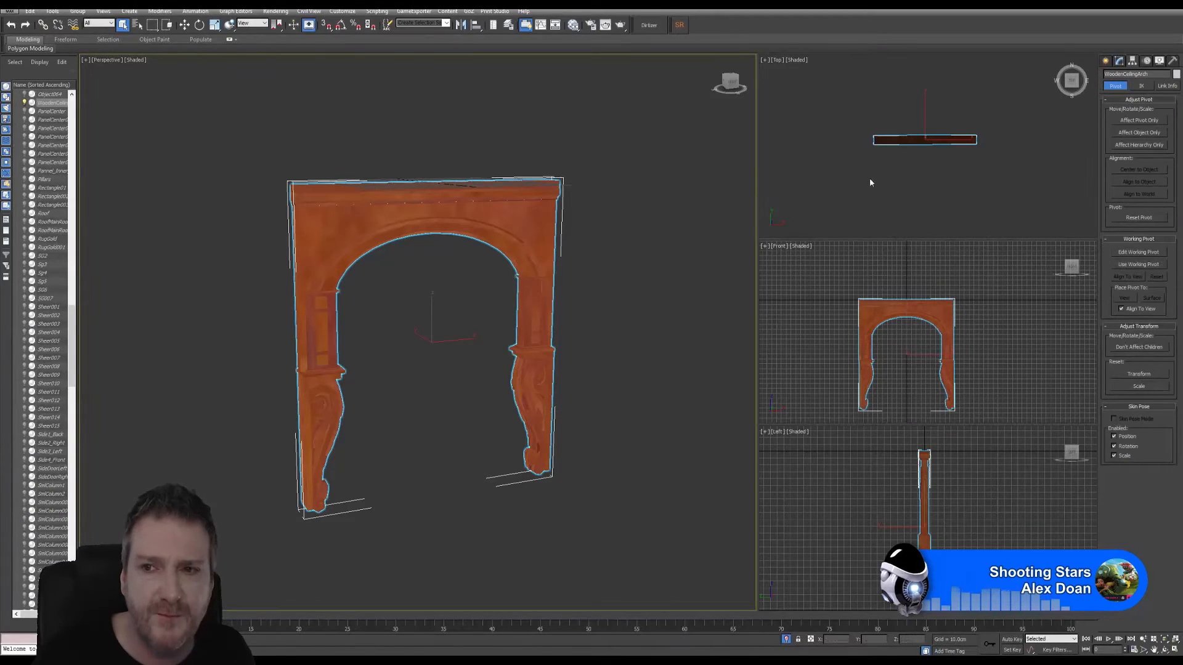
pyautogui.click(573, 26)
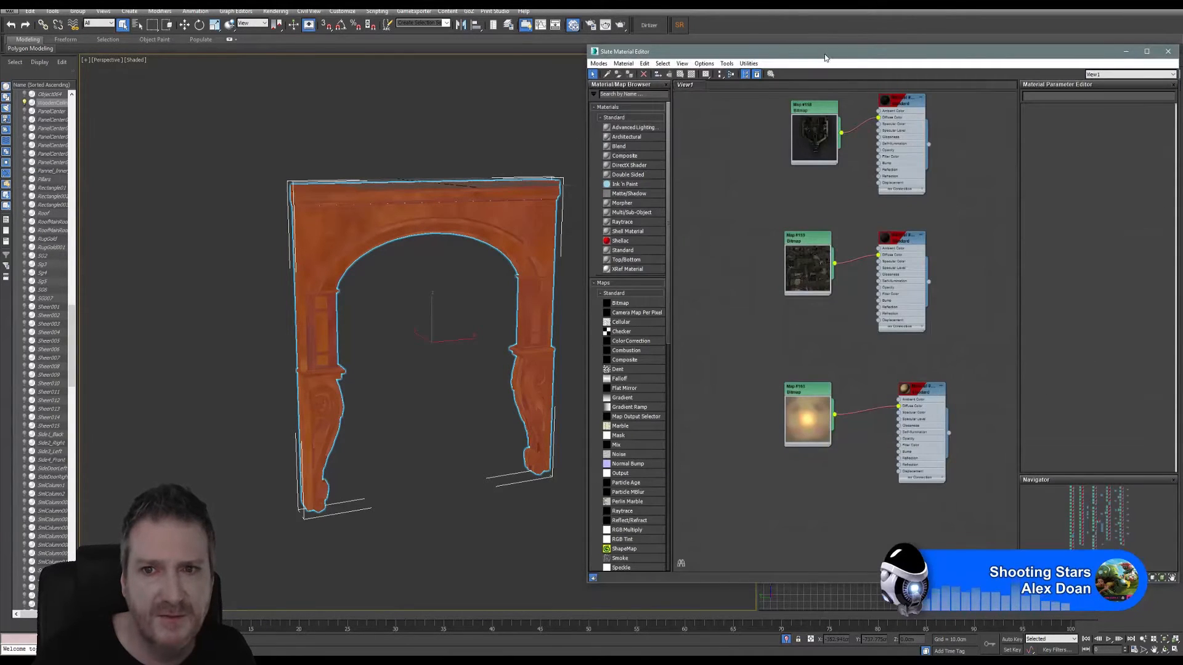
pyautogui.moveTo(818, 53); pyautogui.dragTo(771, 51)
pyautogui.moveTo(796, 444); pyautogui.dragTo(770, 198, button='middle')
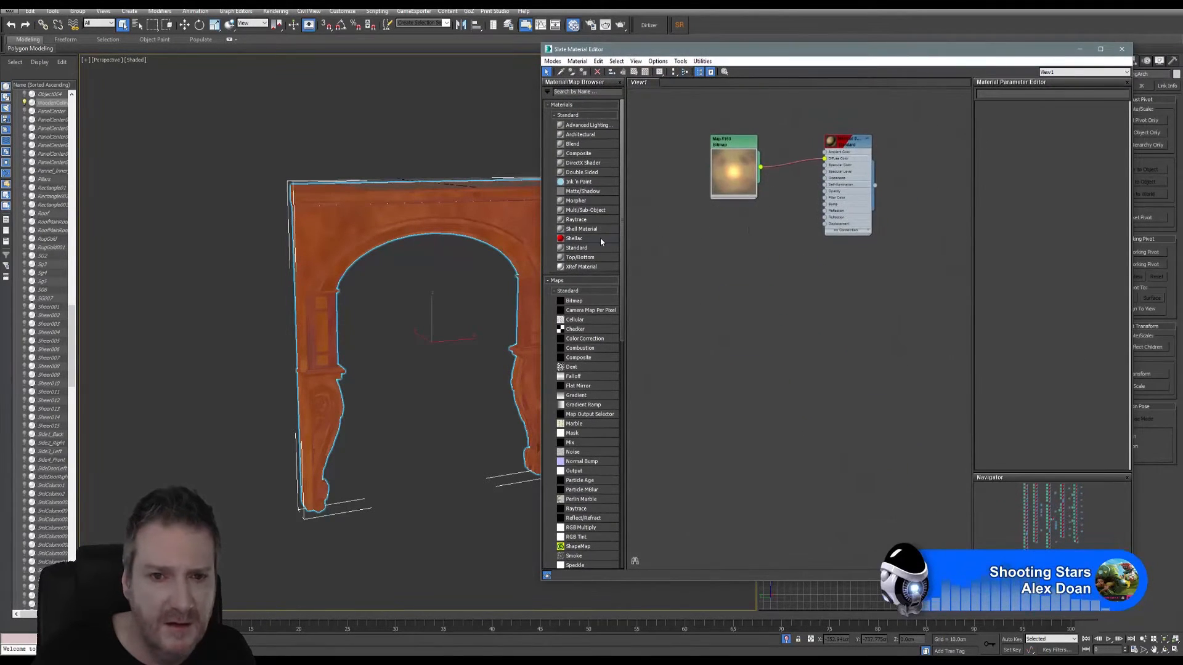
# - Add a Standard material and a Bitmap map, browsing for its image in ArtDeco Building\Exports\Painter
pyautogui.moveTo(577, 248); pyautogui.dragTo(840, 287)
pyautogui.moveTo(596, 302); pyautogui.dragTo(738, 300)
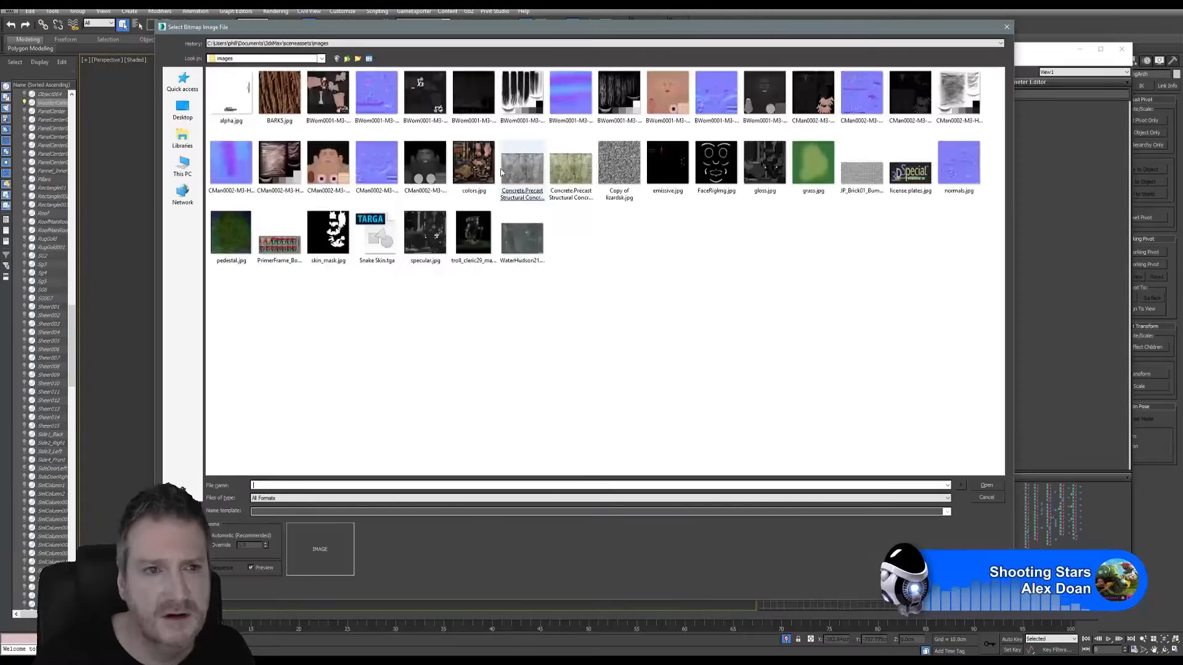
pyautogui.click(278, 43)
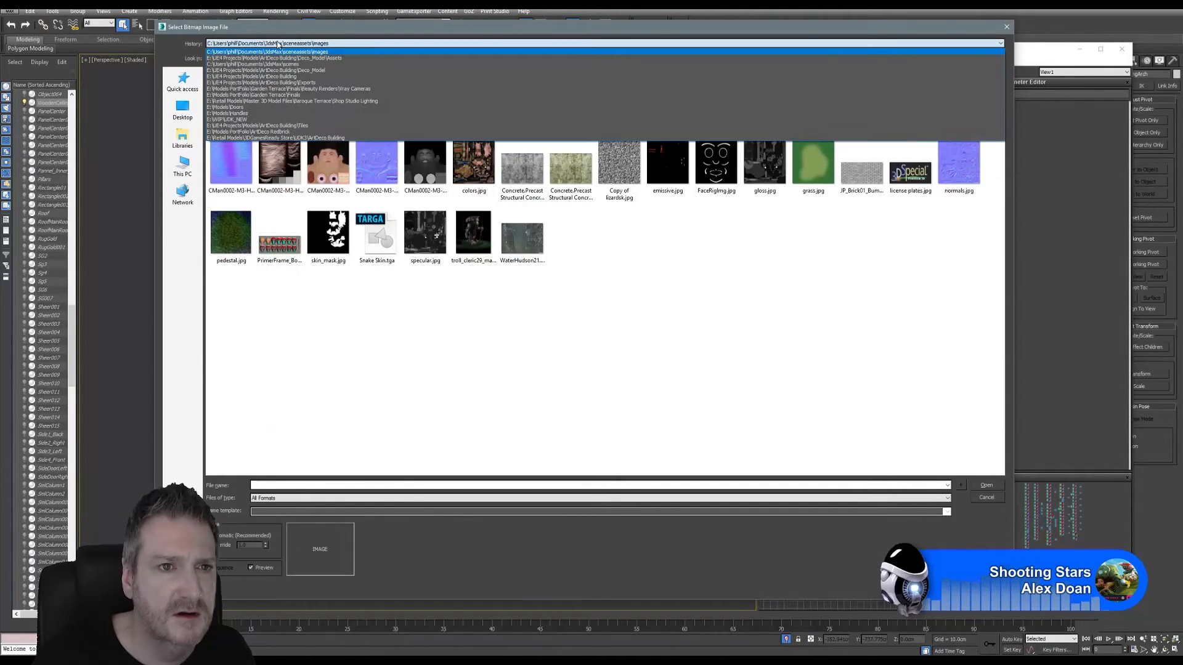
pyautogui.click(349, 58)
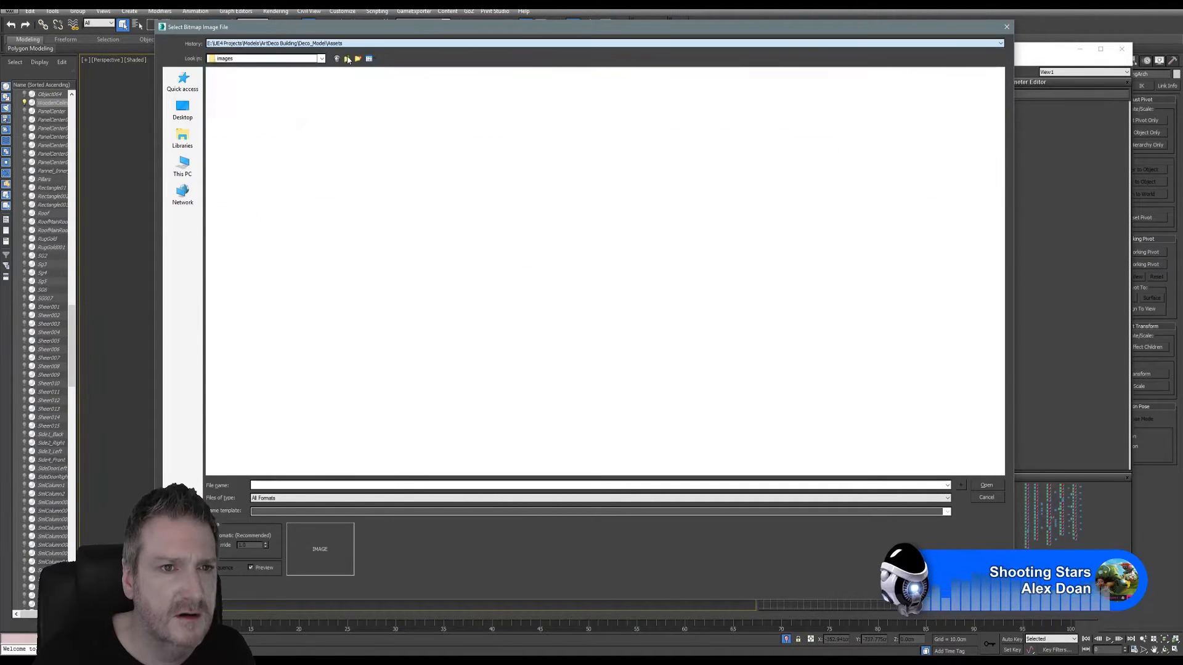
pyautogui.click(347, 59)
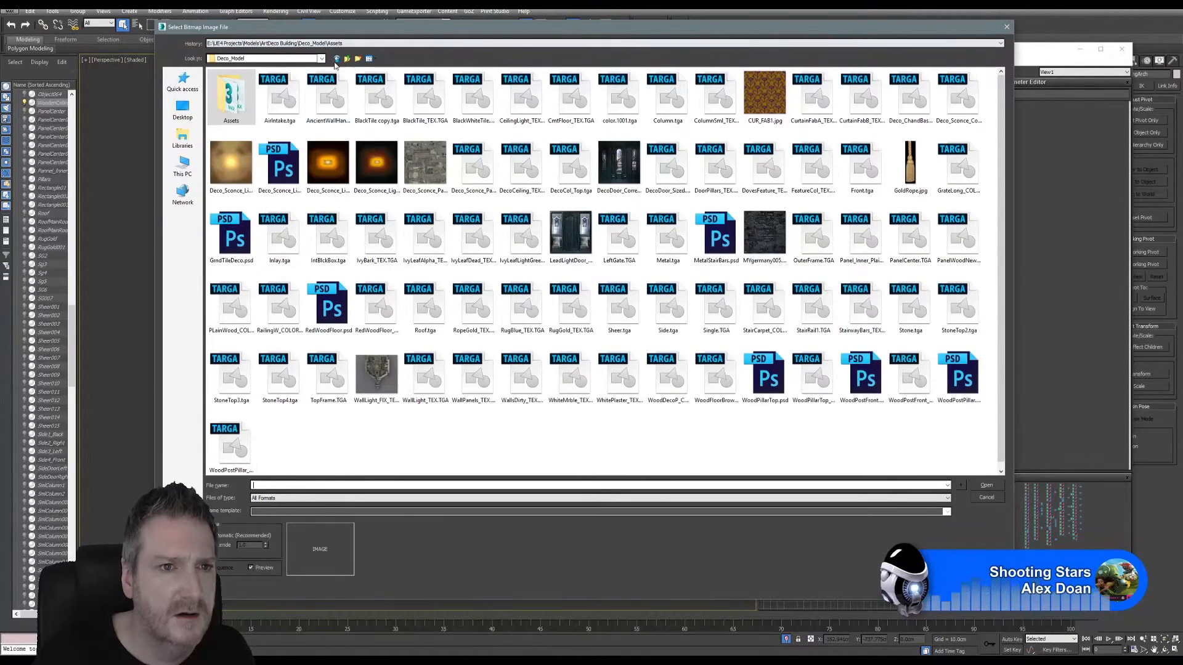
pyautogui.click(347, 59)
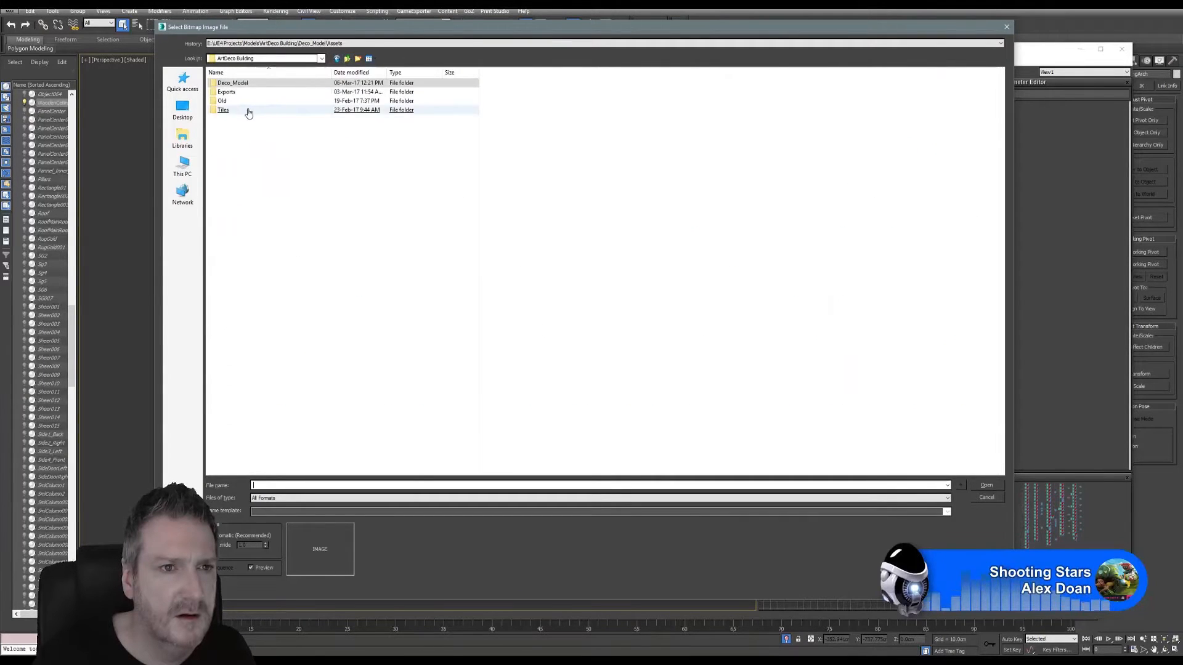
pyautogui.click(237, 92)
pyautogui.press('Return')
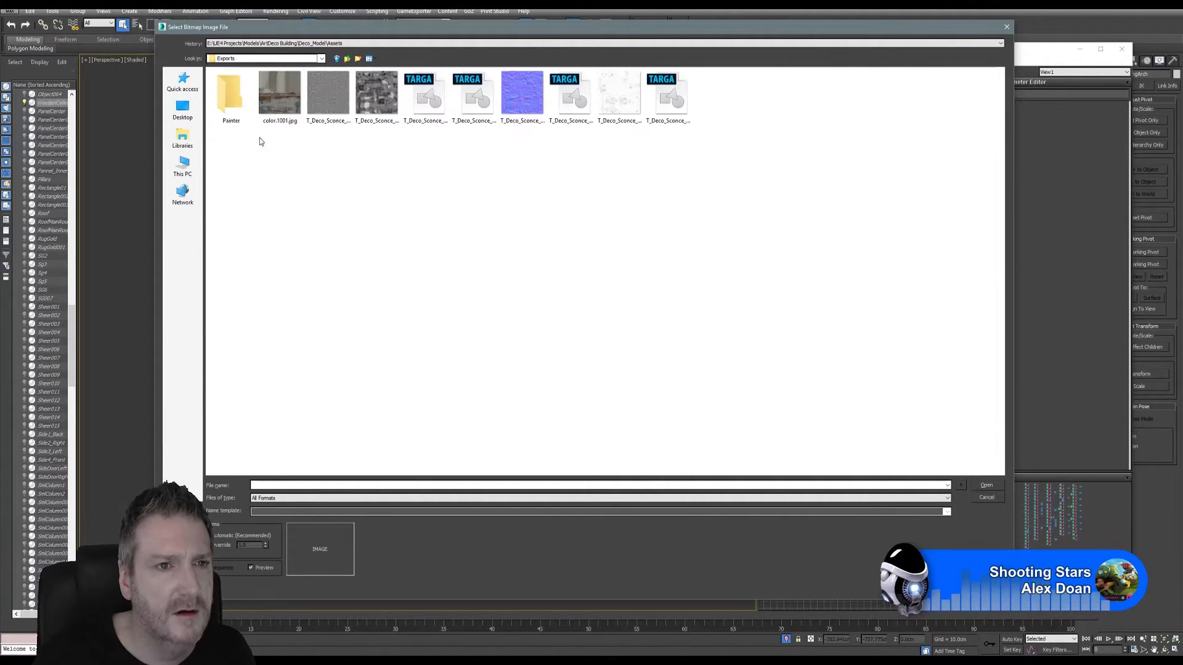
pyautogui.press('Return')
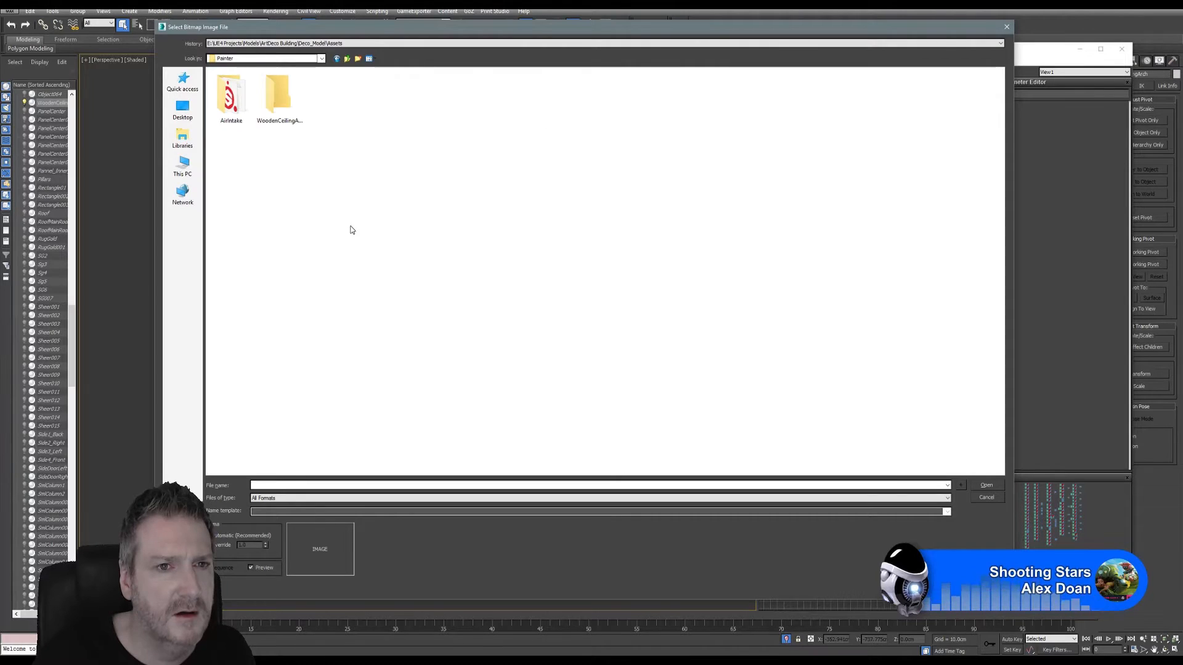
# - Load WoodenCeilingArch_PlainWoodMAT_BaseColor.png from the WoodenCeilingArch folder into the bitmap node and connect it to the new material's Diffuse Color
pyautogui.click(280, 94)
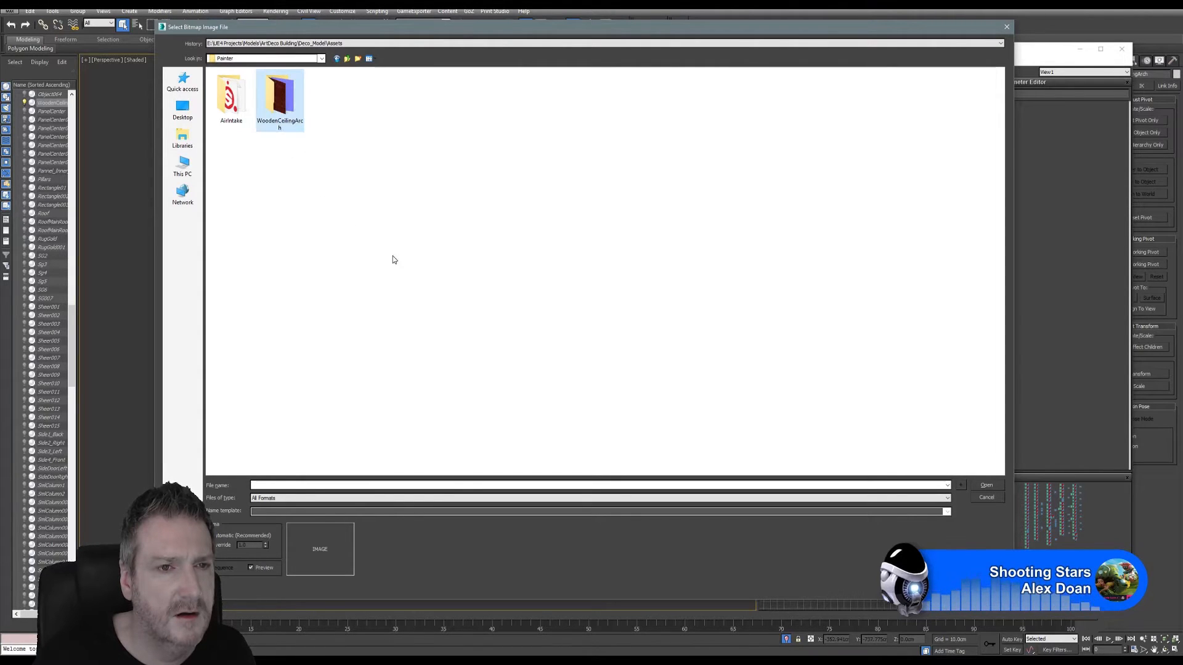
pyautogui.press('Return')
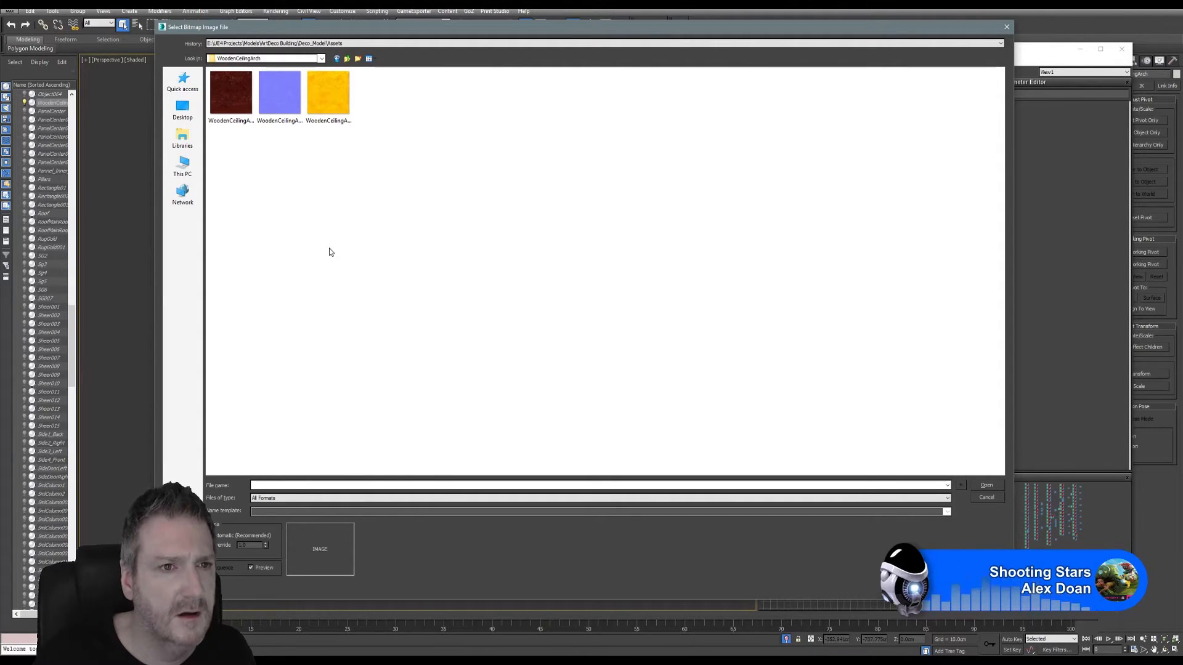
pyautogui.click(230, 93)
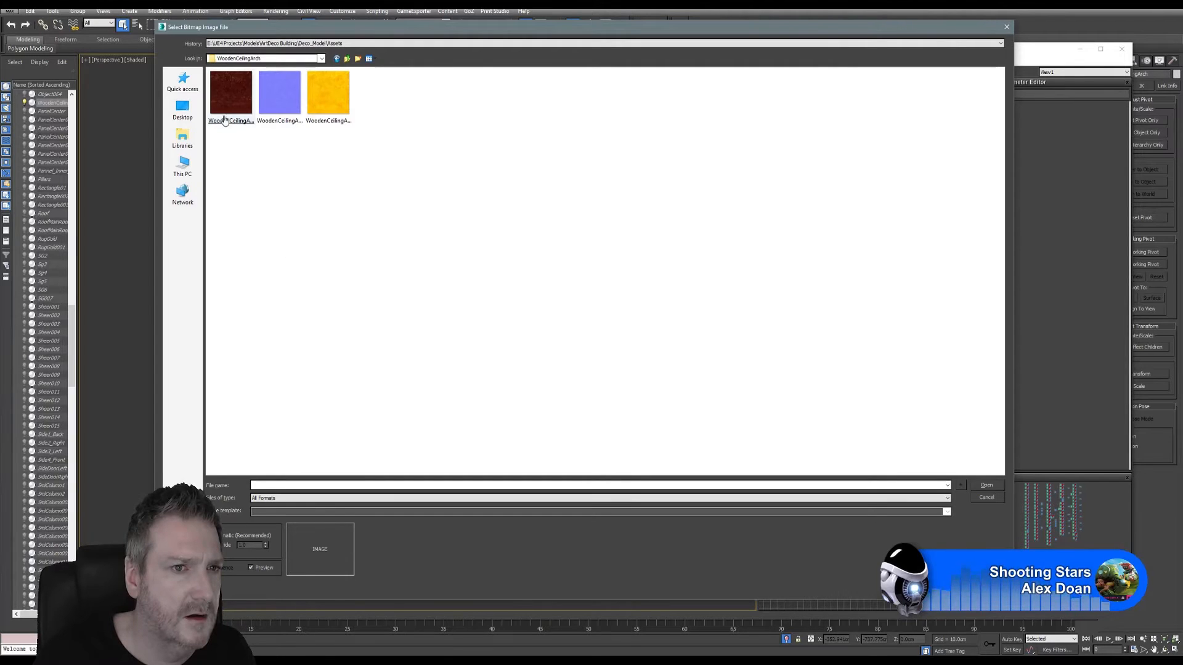
pyautogui.press('Return')
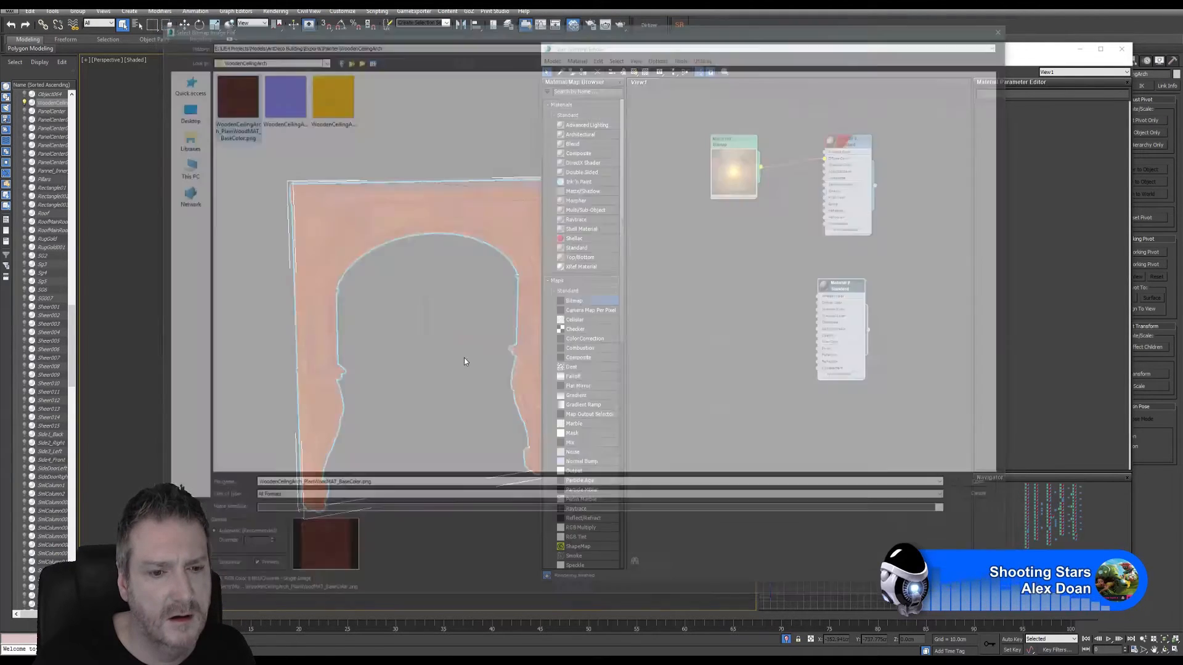
pyautogui.click(697, 273)
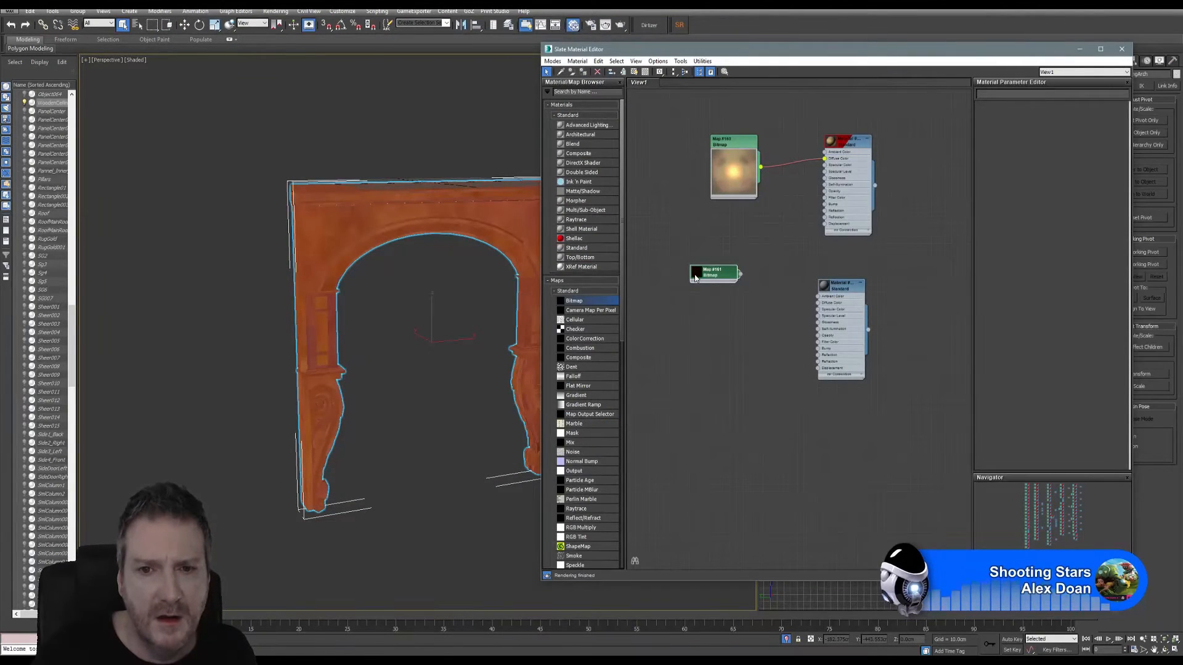
# - Show the new Standard material shaded in the viewport and assign it to the selected WoodenCeilingArch
pyautogui.rightClick(837, 292)
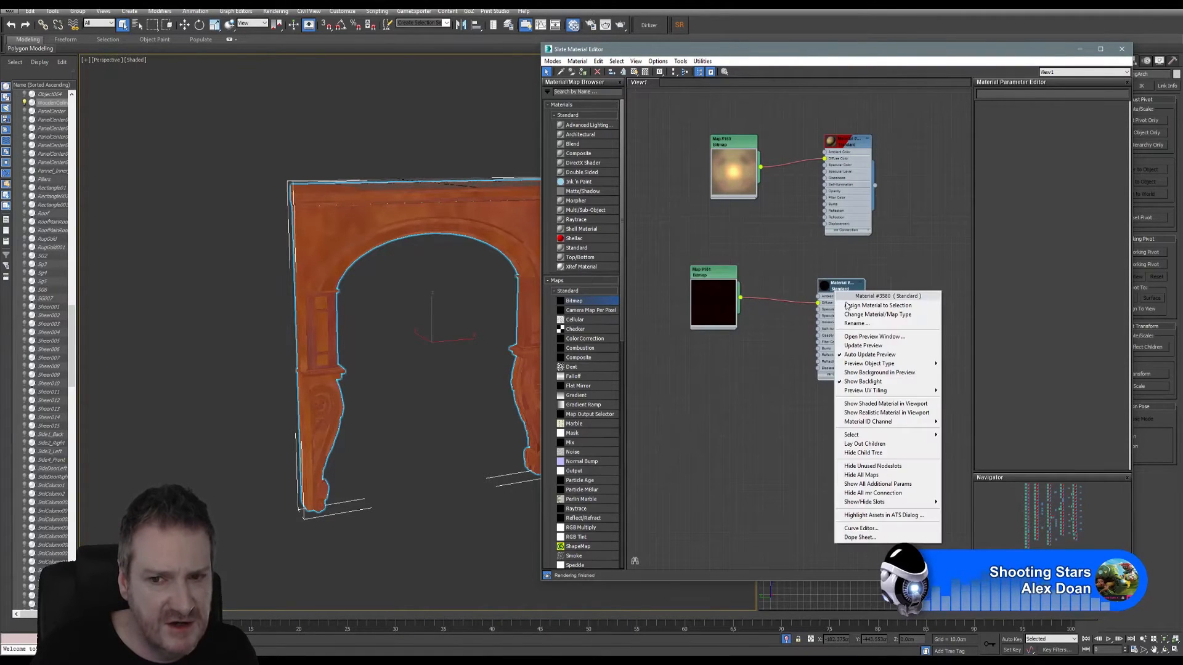
pyautogui.click(885, 404)
pyautogui.rightClick(842, 288)
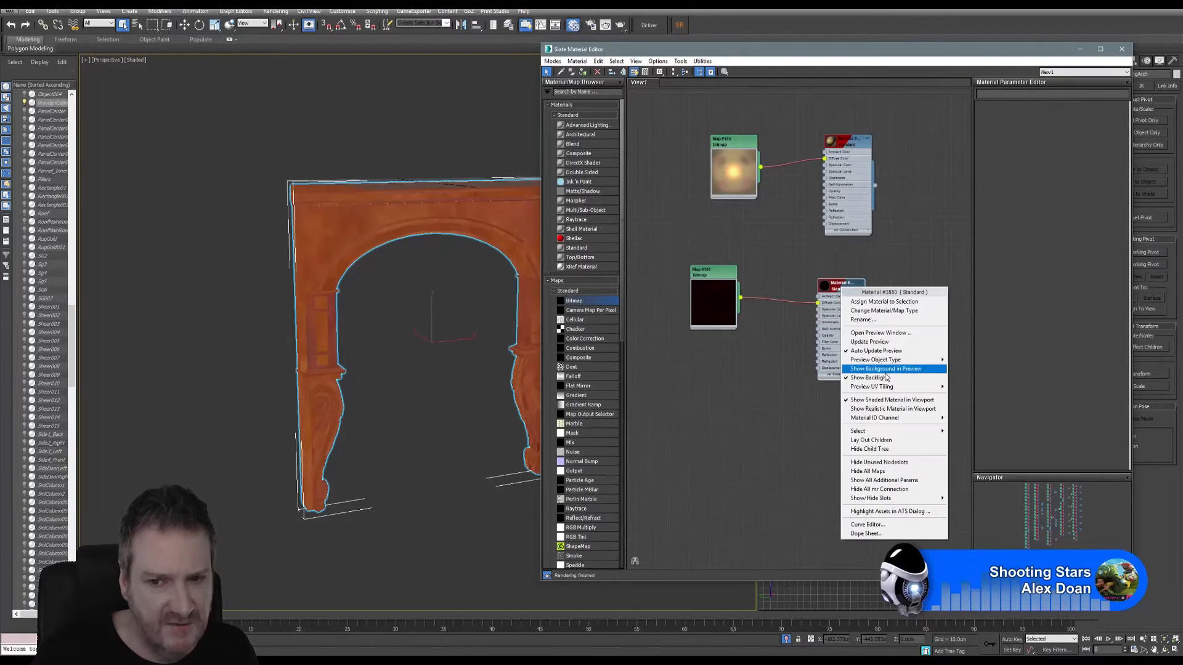
pyautogui.click(877, 409)
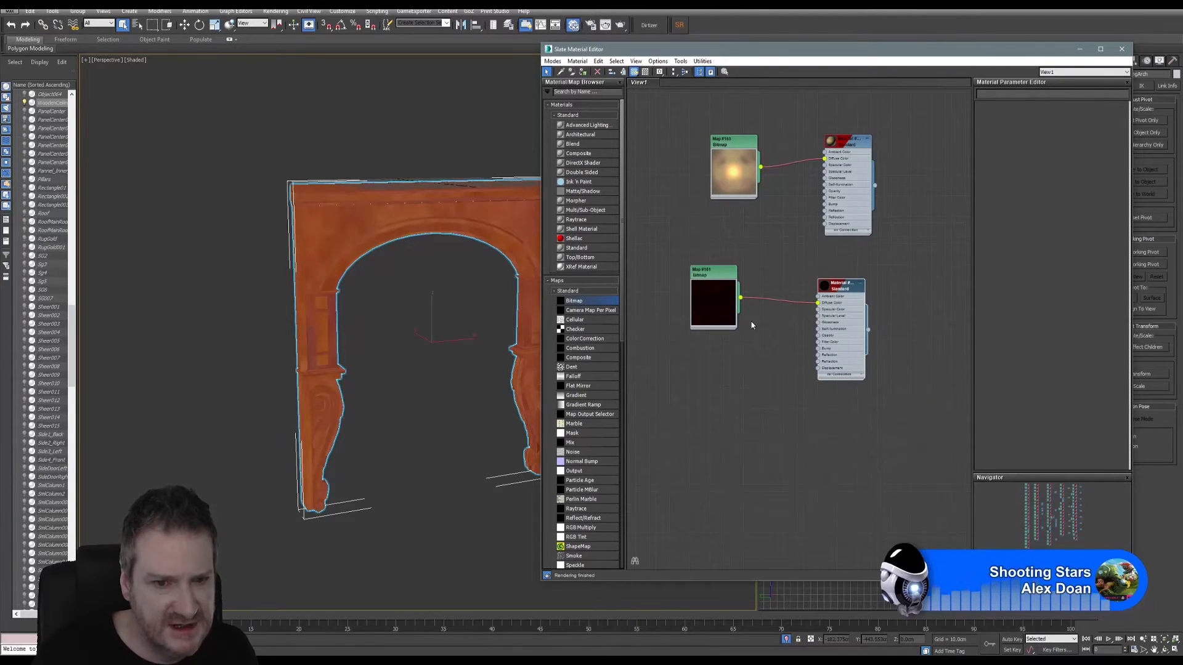
pyautogui.rightClick(850, 287)
pyautogui.click(875, 300)
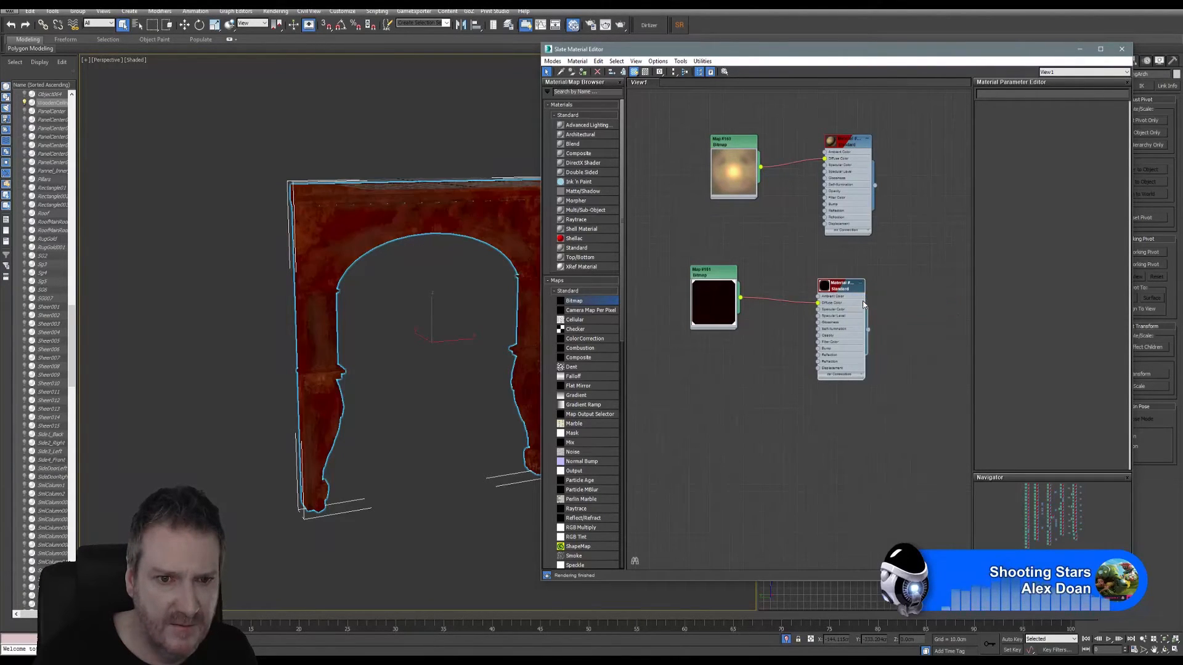
# - Close the Slate Material Editor and examine the base colour texture on the arch from several angles and distances
pyautogui.keyDown('alt'); pyautogui.moveTo(394, 320); pyautogui.dragTo(361, 319, button='middle'); pyautogui.keyUp('alt')
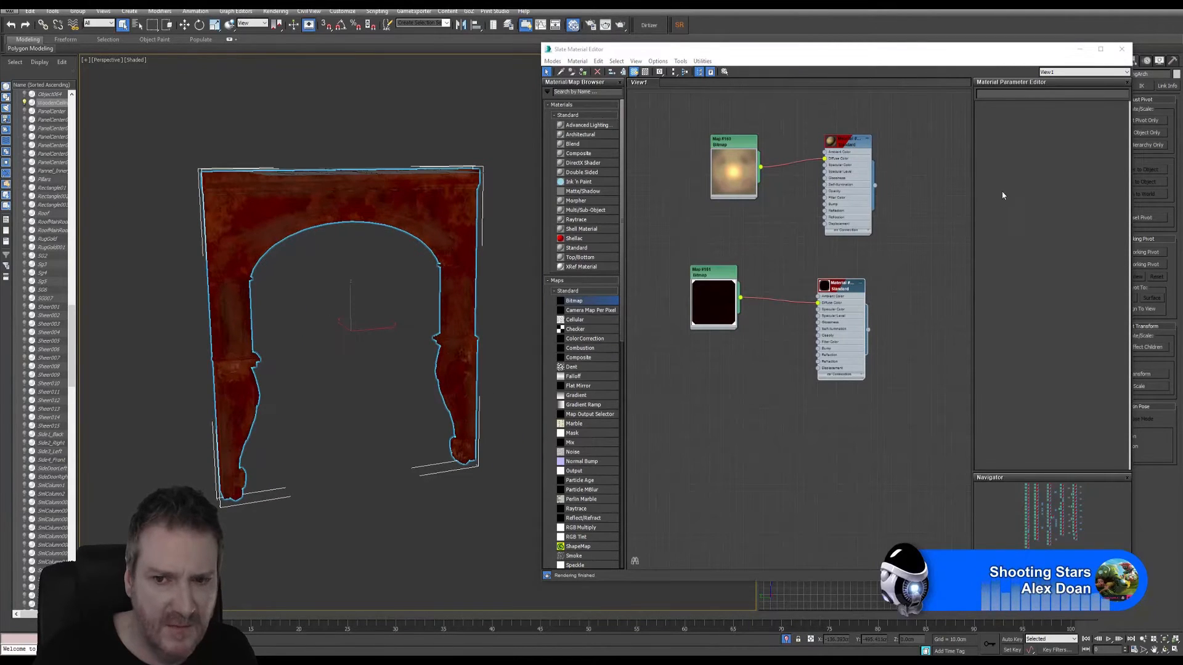
pyautogui.click(1122, 48)
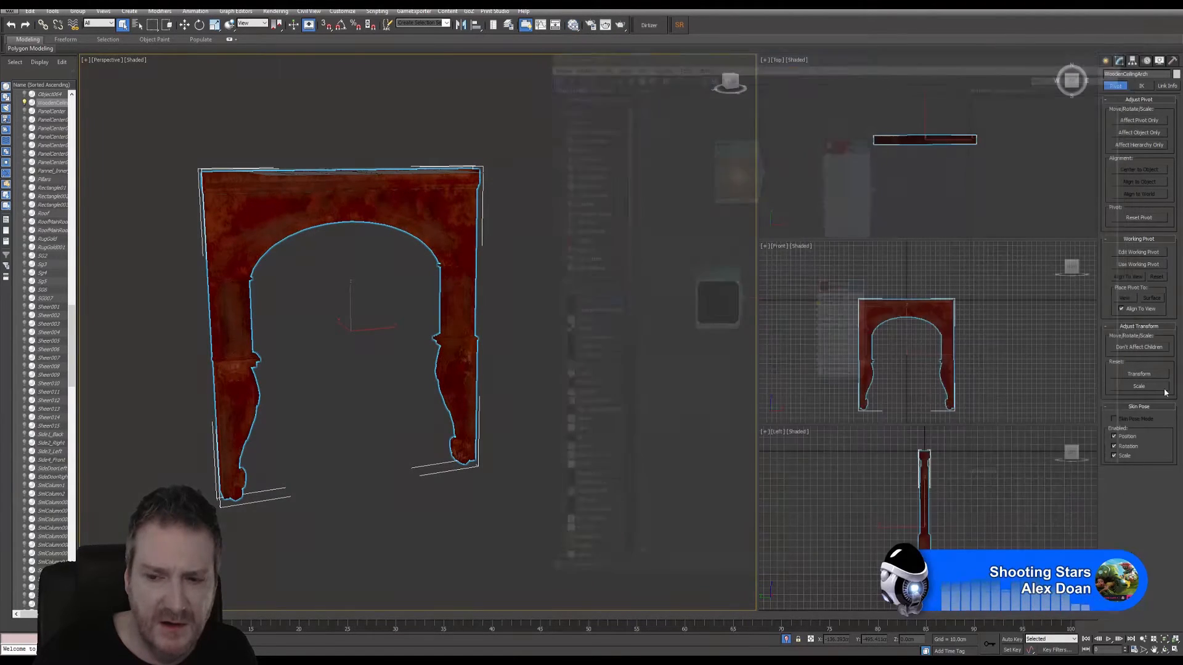
pyautogui.click(1164, 649)
pyautogui.moveTo(349, 323); pyautogui.dragTo(704, 313)
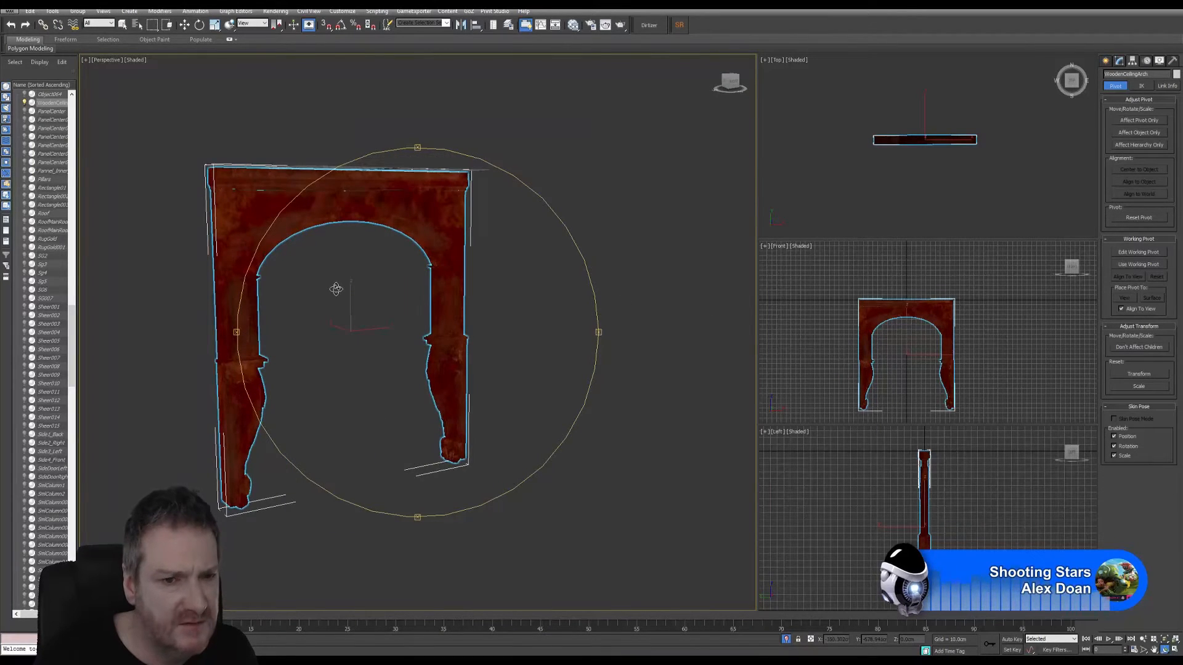
pyautogui.scroll(5, 336, 289)
pyautogui.scroll(-4, 350, 306)
pyautogui.moveTo(349, 306); pyautogui.dragTo(451, 282)
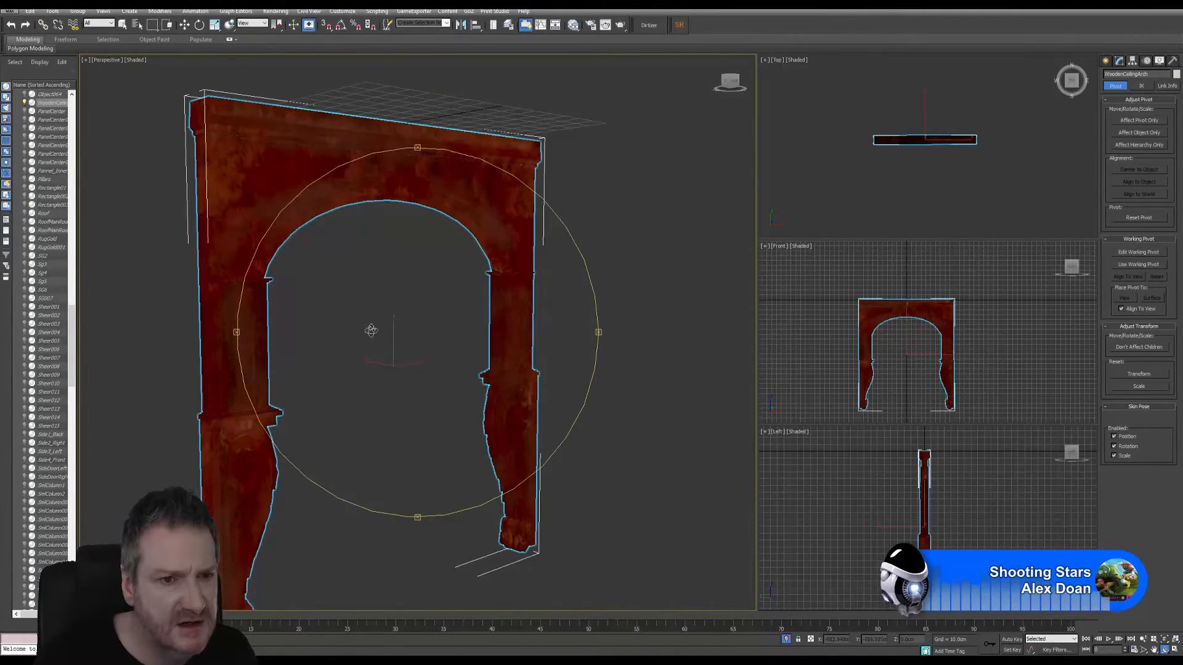
pyautogui.moveTo(372, 331); pyautogui.dragTo(346, 321)
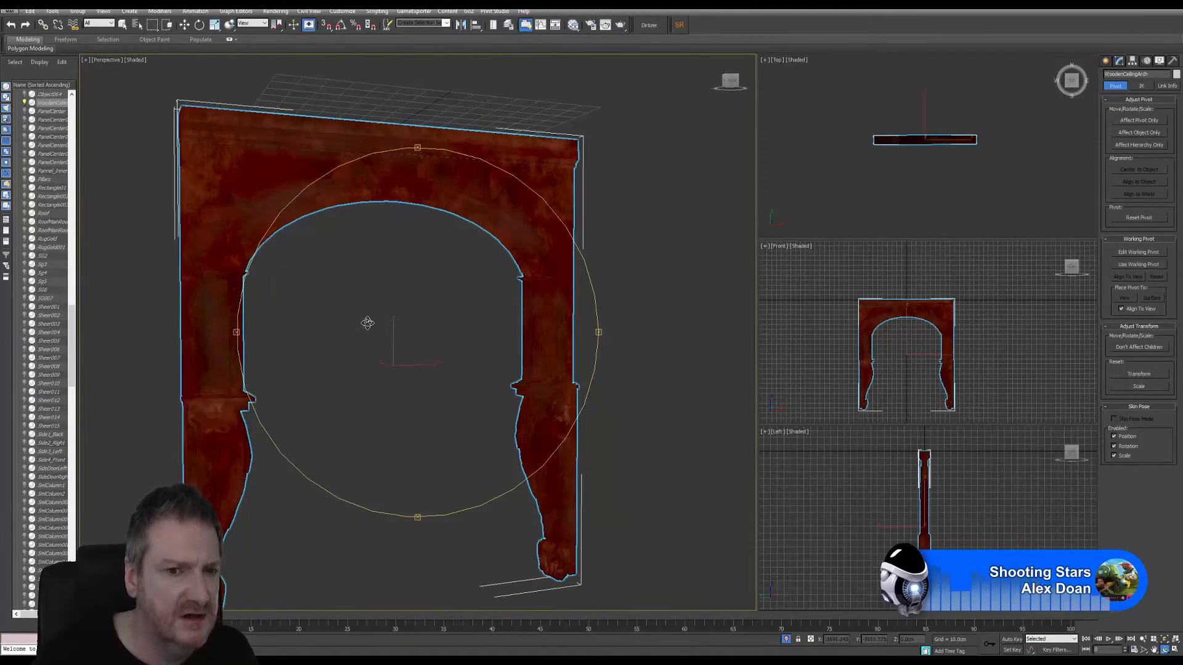
# - Switch to Mari and start a new project named WoodenCeilingArch
pyautogui.click(1129, 3)
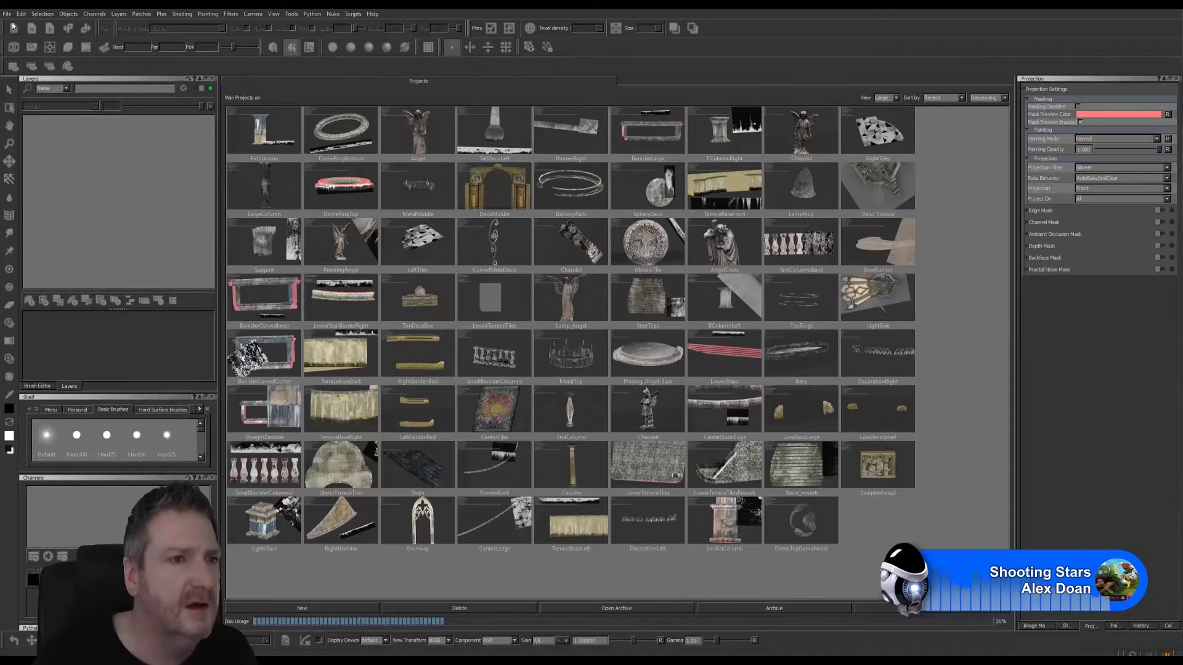
pyautogui.click(6, 13)
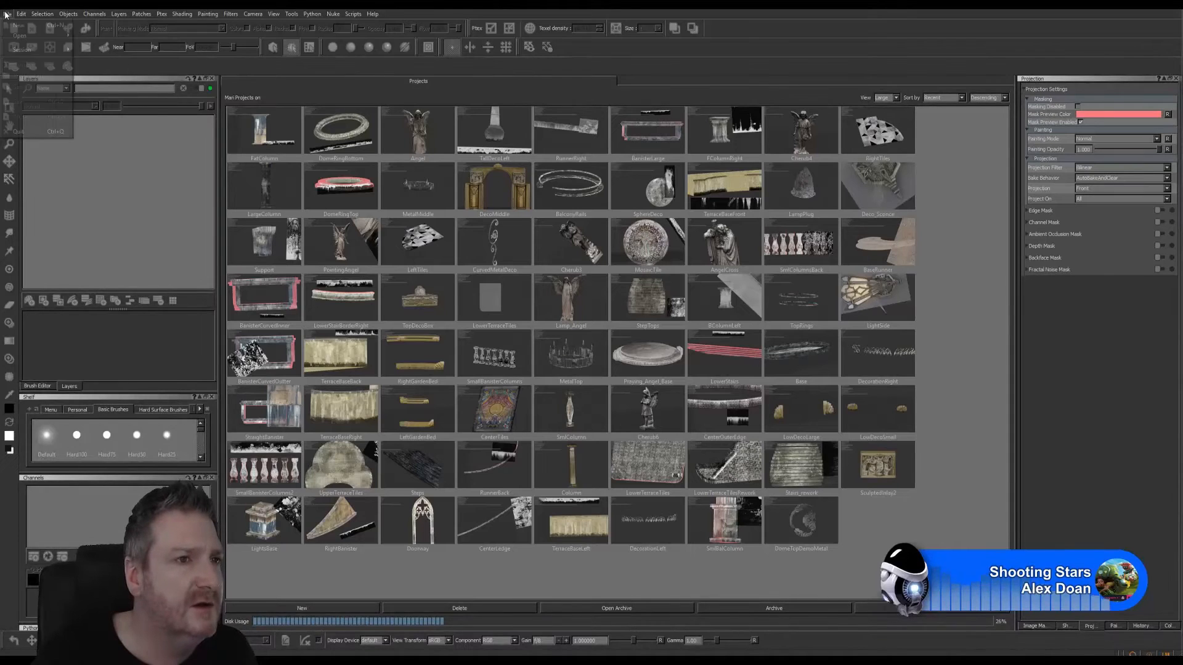
pyautogui.click(18, 26)
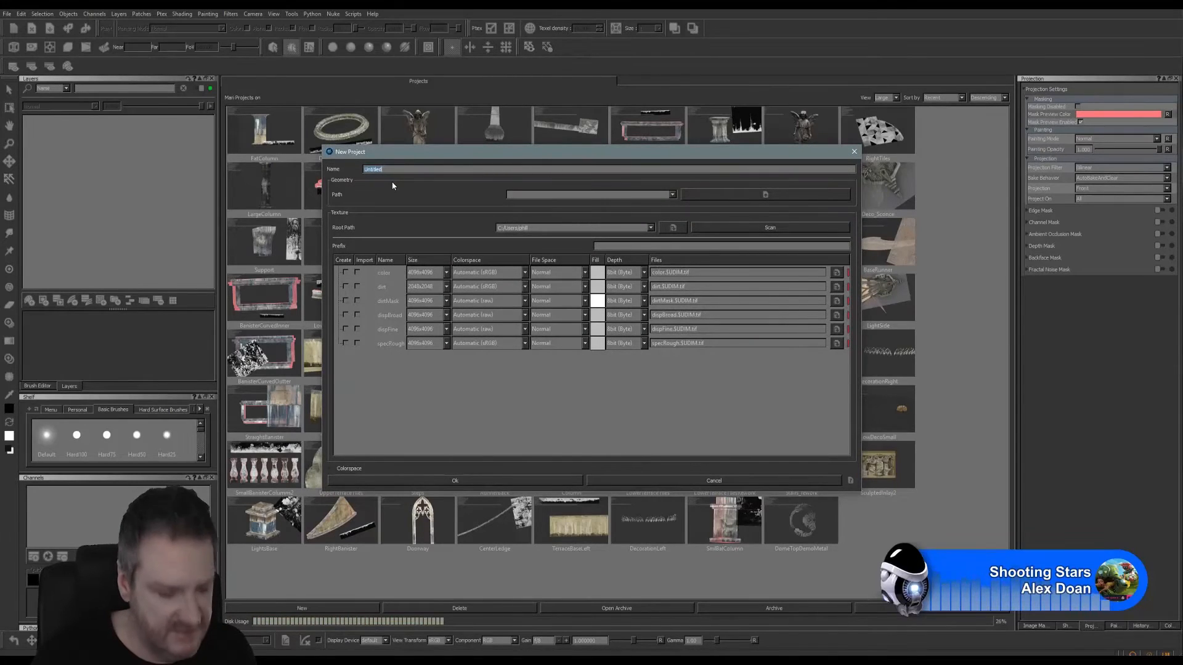
pyautogui.write('Wood')
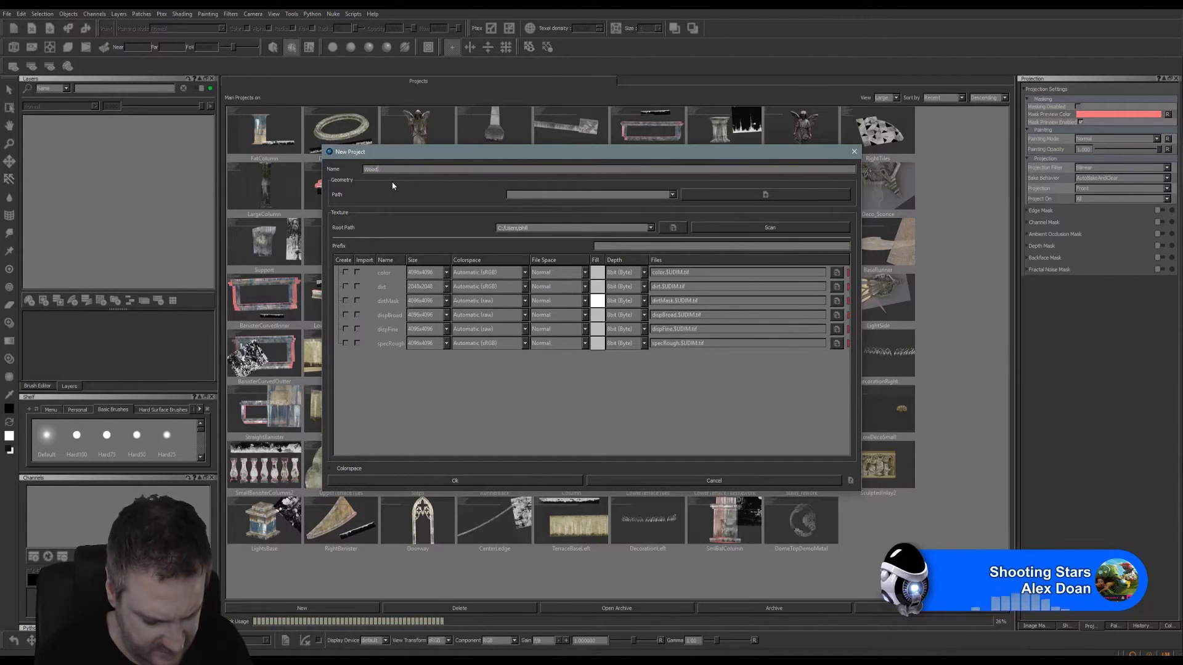
pyautogui.write('enCell')
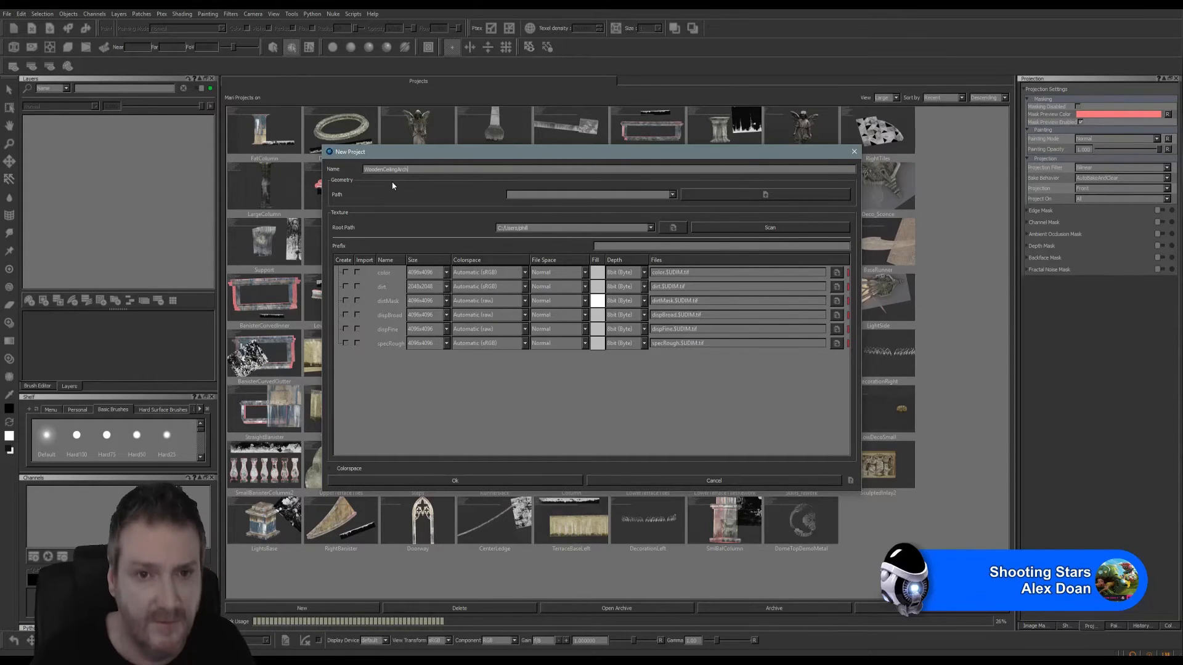
# - Load WoodenCeilingArch.FBX from E:\UE4 Projects\Models\ArtDeco Building\Exports\Painter as the project's geometry
pyautogui.click(732, 194)
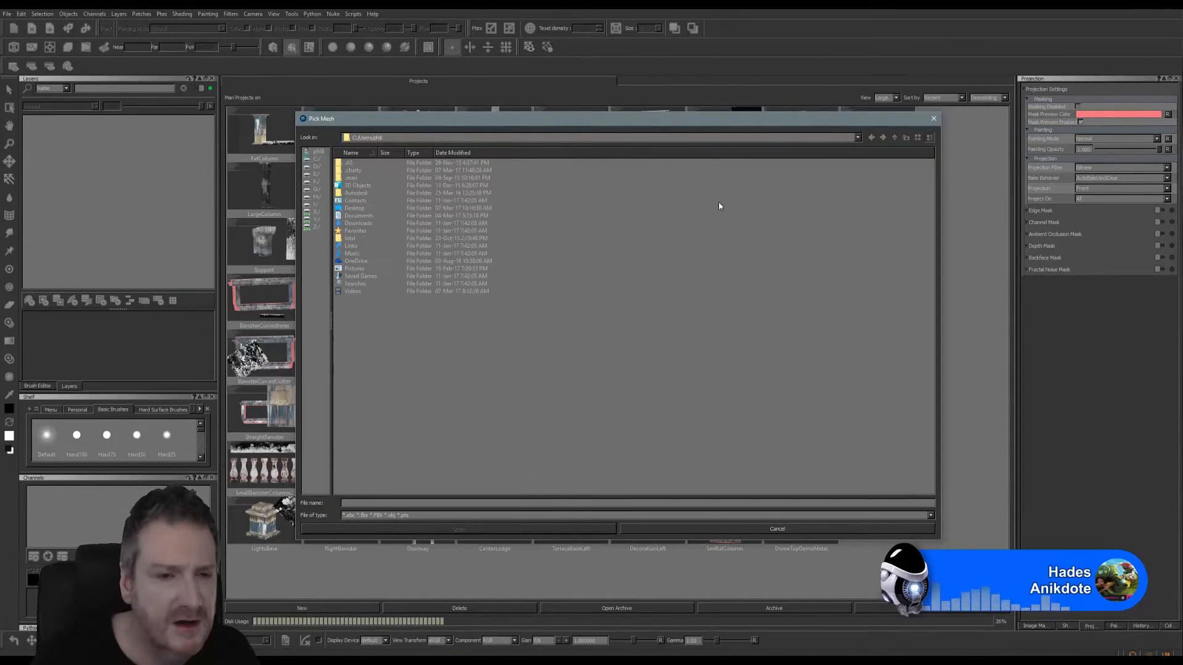
pyautogui.click(315, 173)
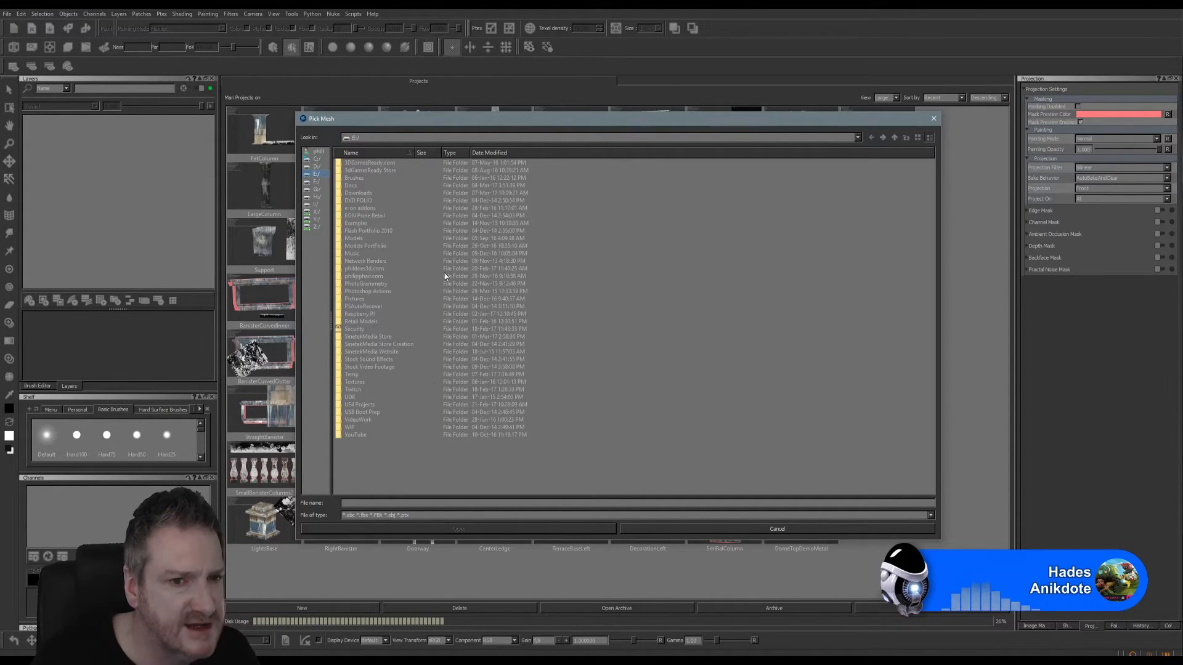
pyautogui.doubleClick(363, 404)
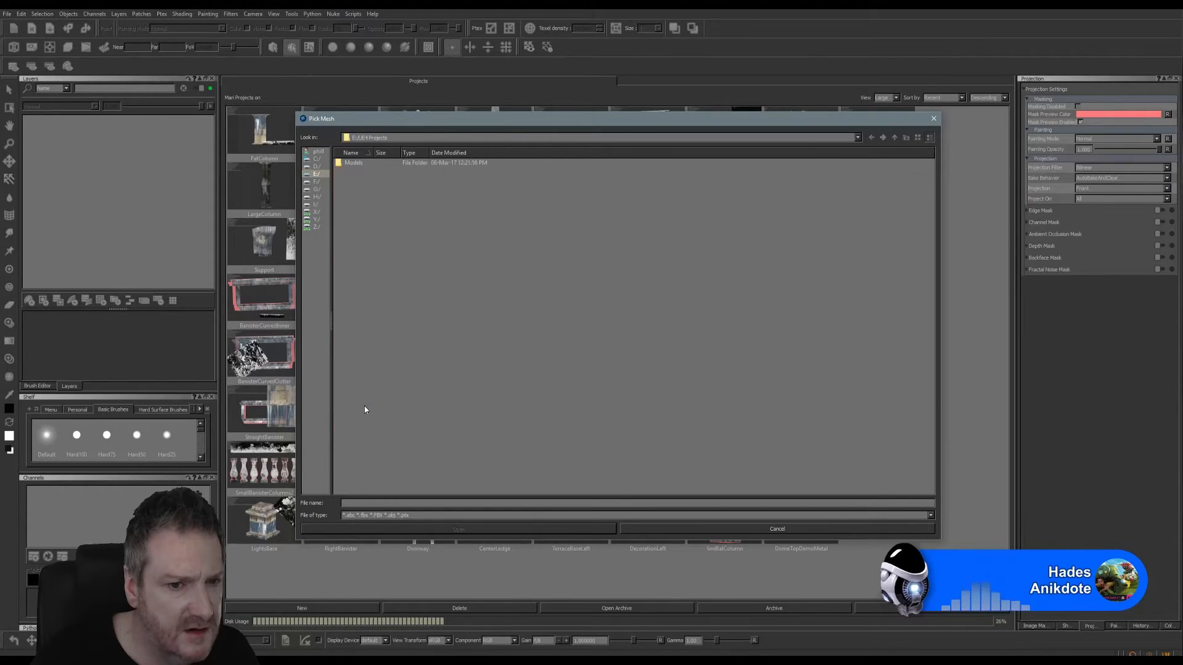
pyautogui.doubleClick(350, 169)
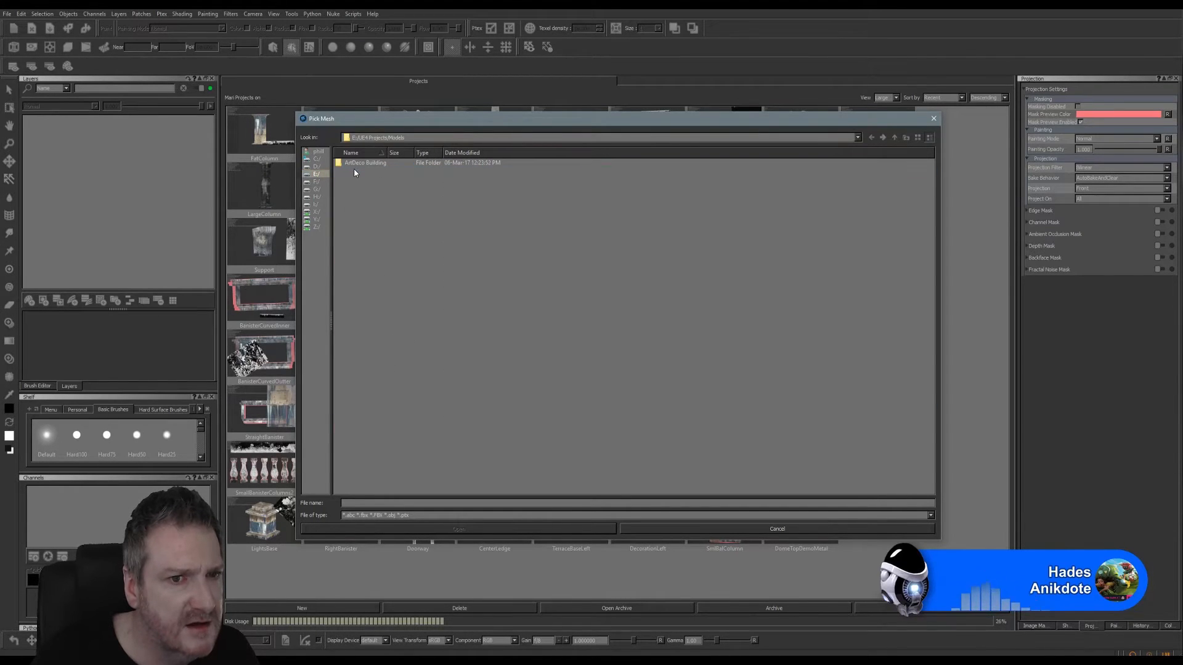
pyautogui.doubleClick(364, 163)
pyautogui.doubleClick(363, 162)
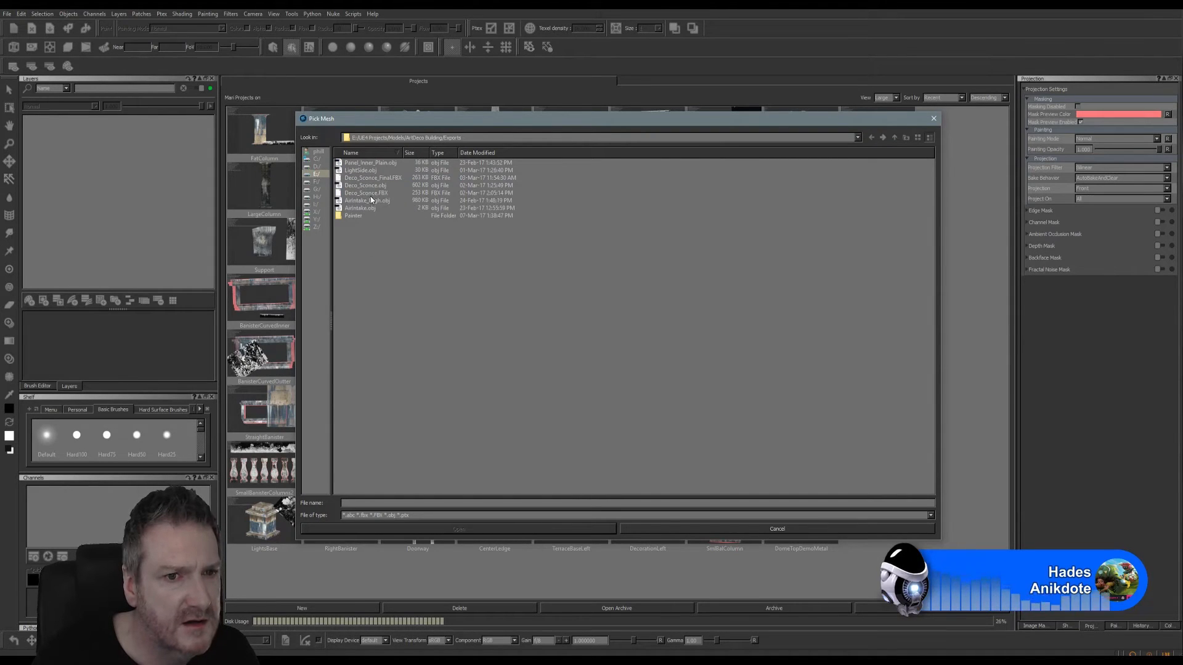
pyautogui.doubleClick(347, 216)
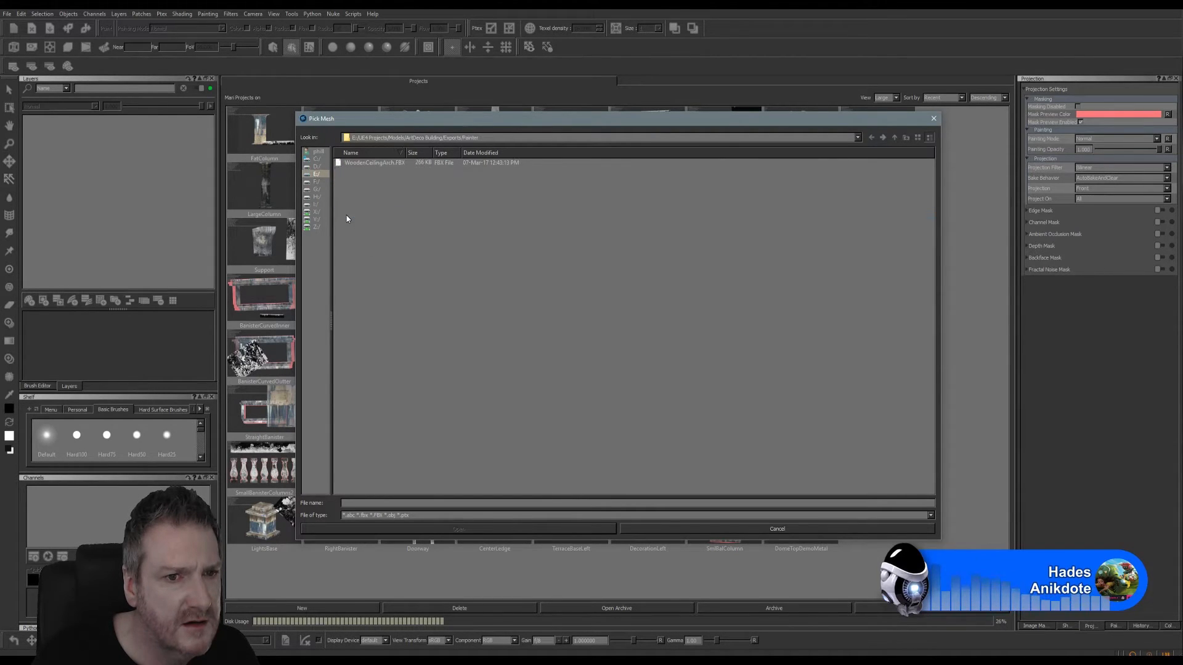
pyautogui.click(393, 163)
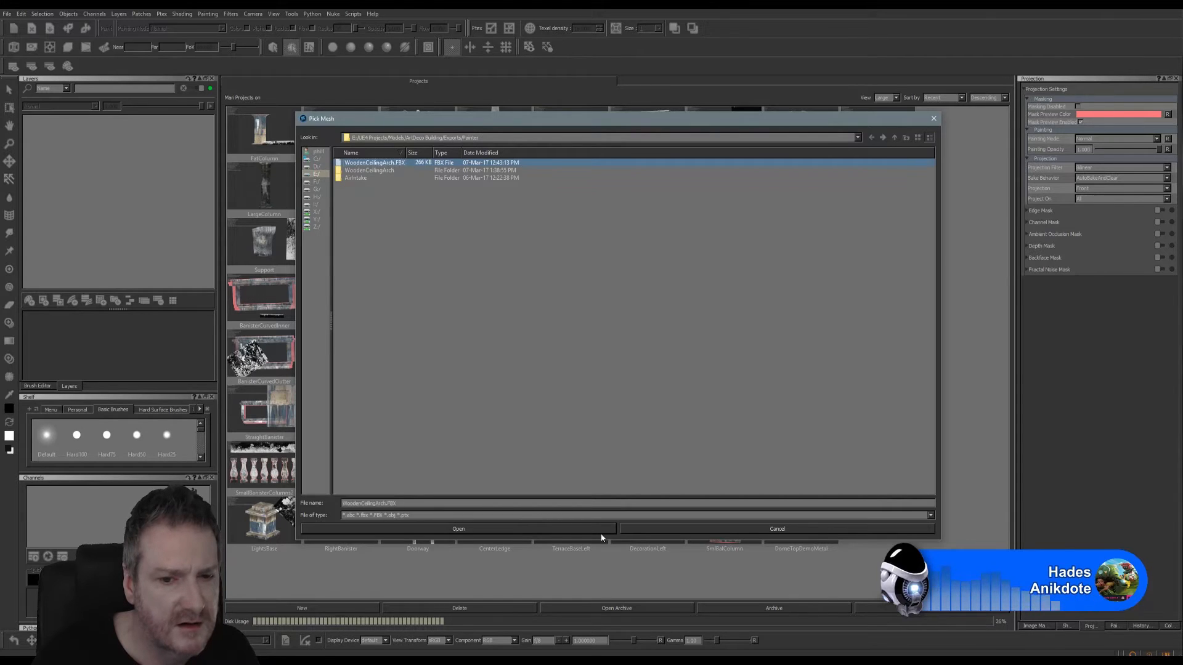
pyautogui.click(459, 529)
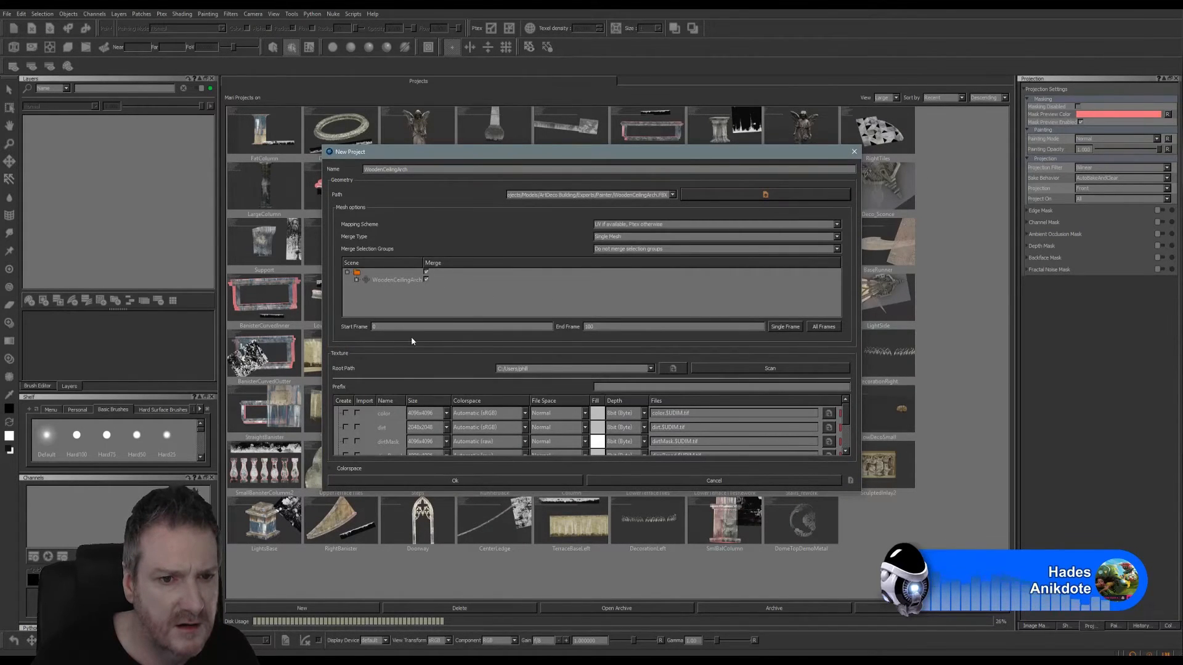
# - Enable creation of the color channel at 2048x2048 and create the project
pyautogui.click(345, 413)
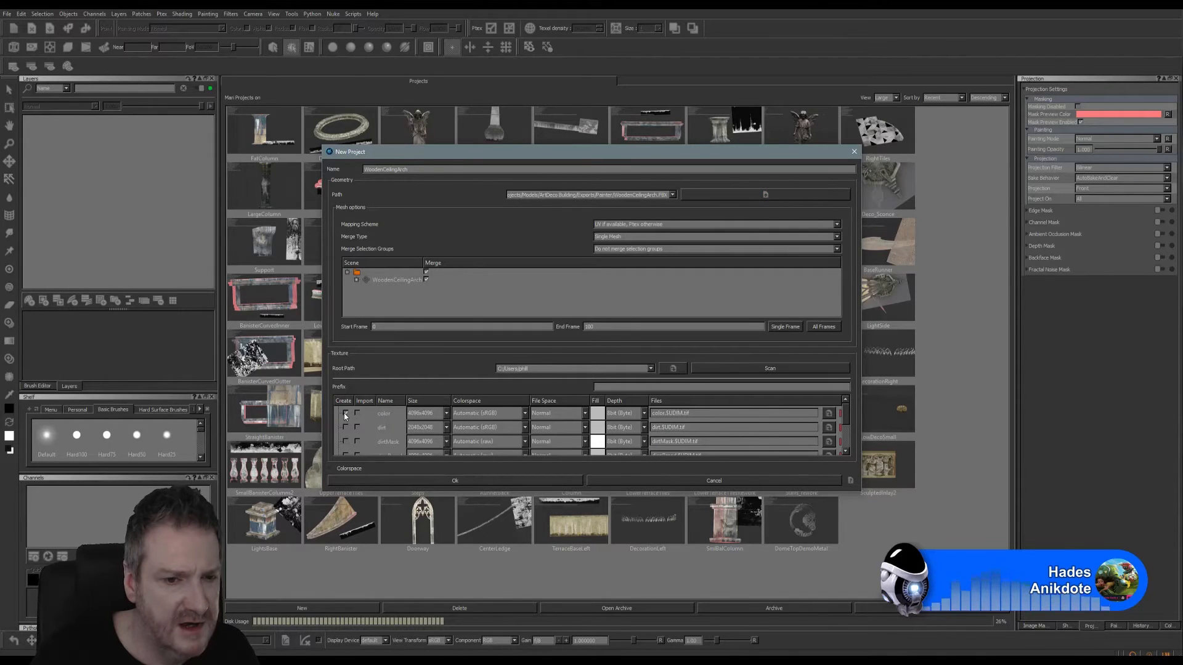
pyautogui.click(446, 418)
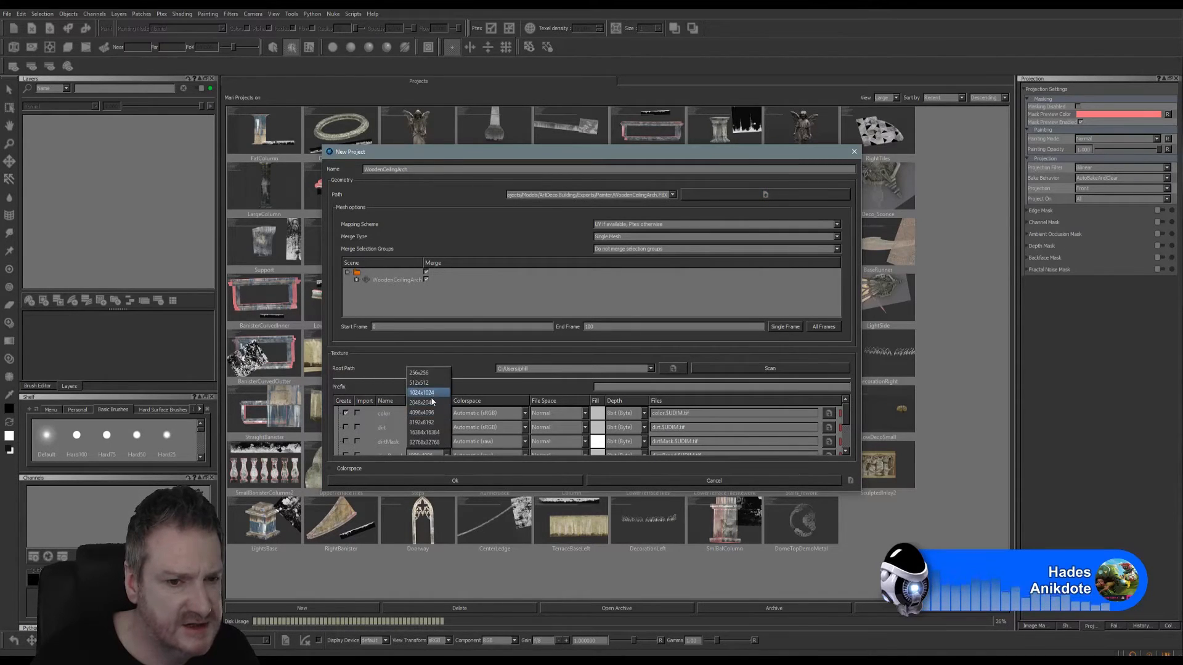
pyautogui.click(431, 405)
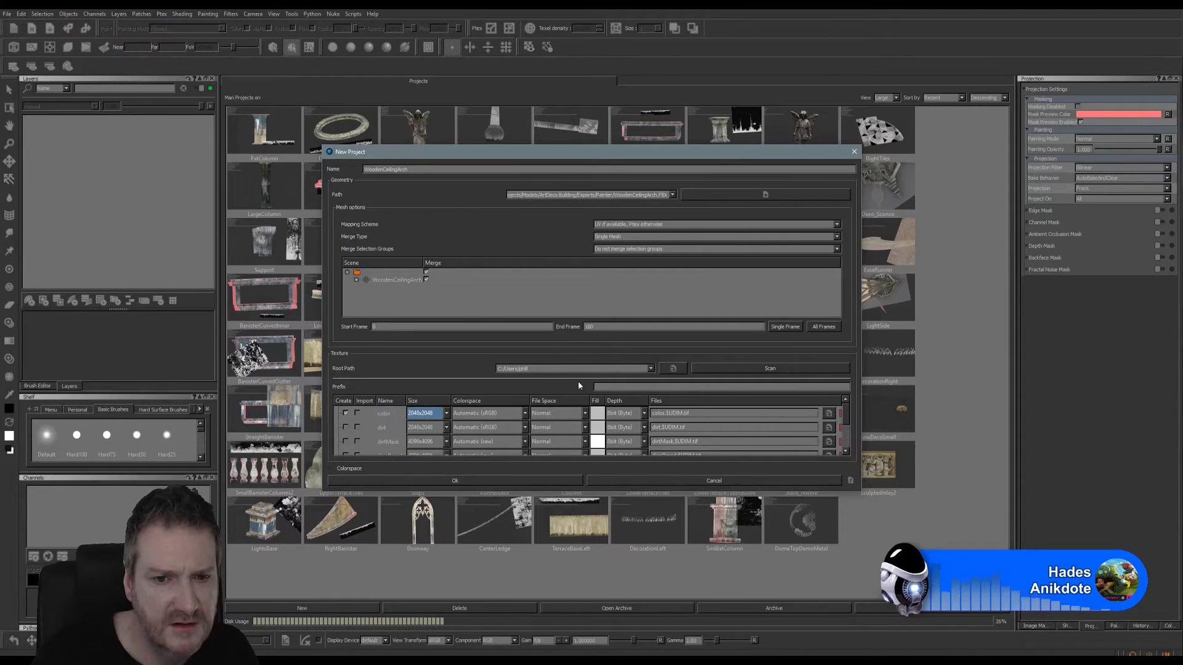
pyautogui.click(652, 367)
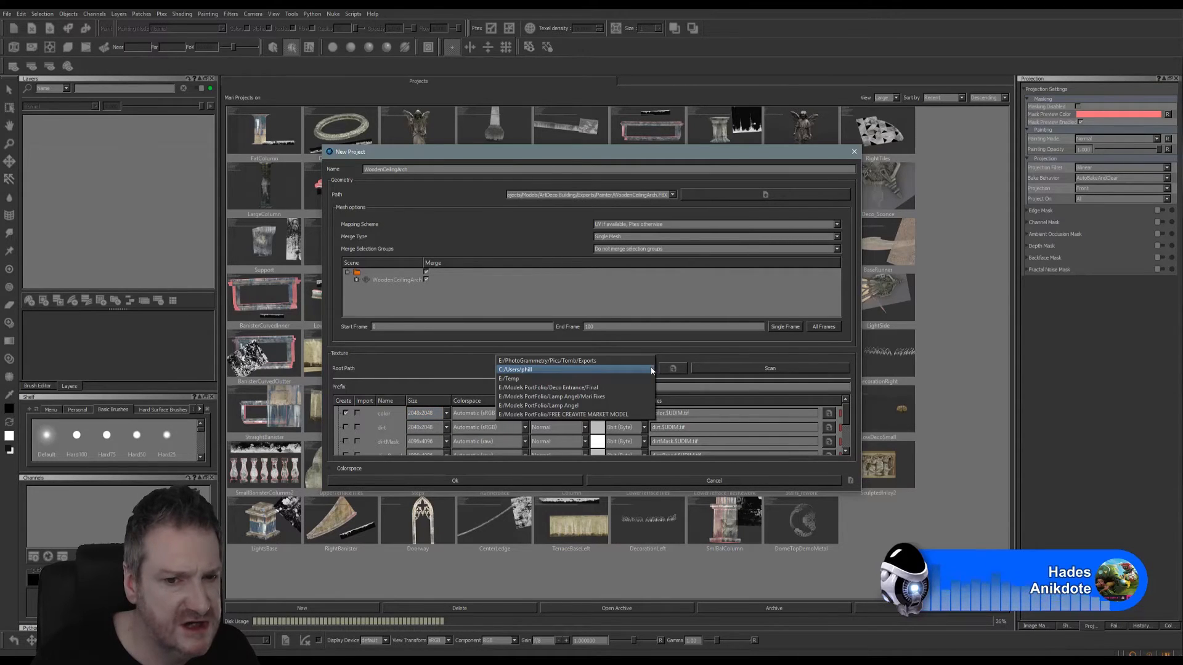
pyautogui.click(521, 385)
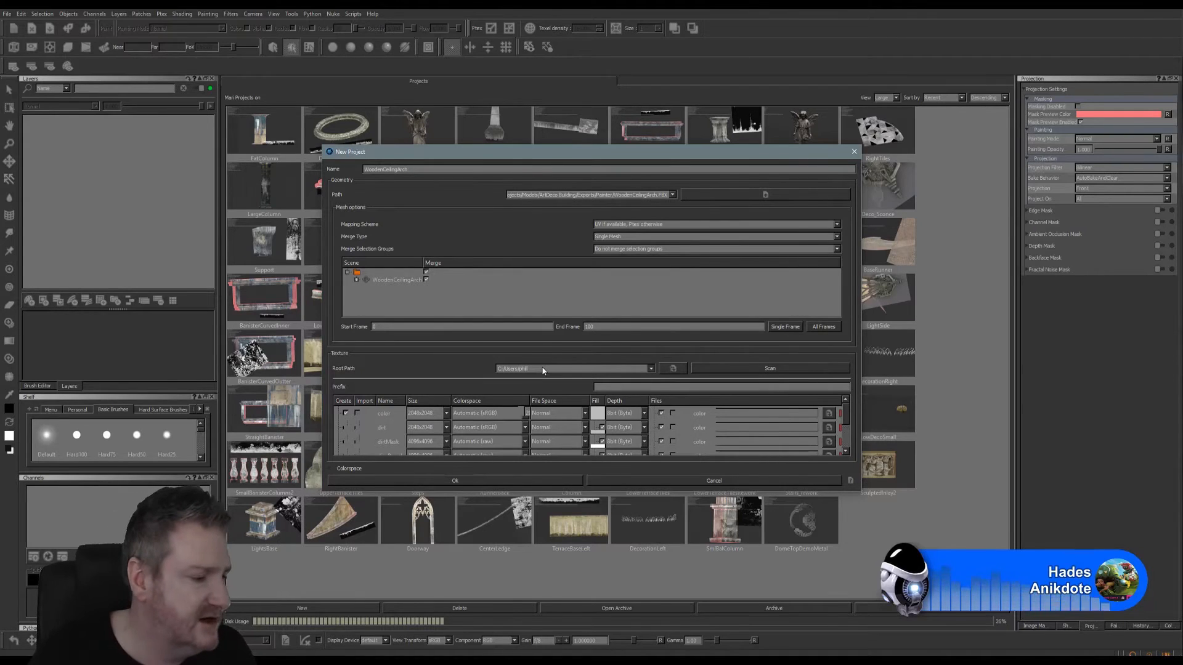
pyautogui.click(484, 481)
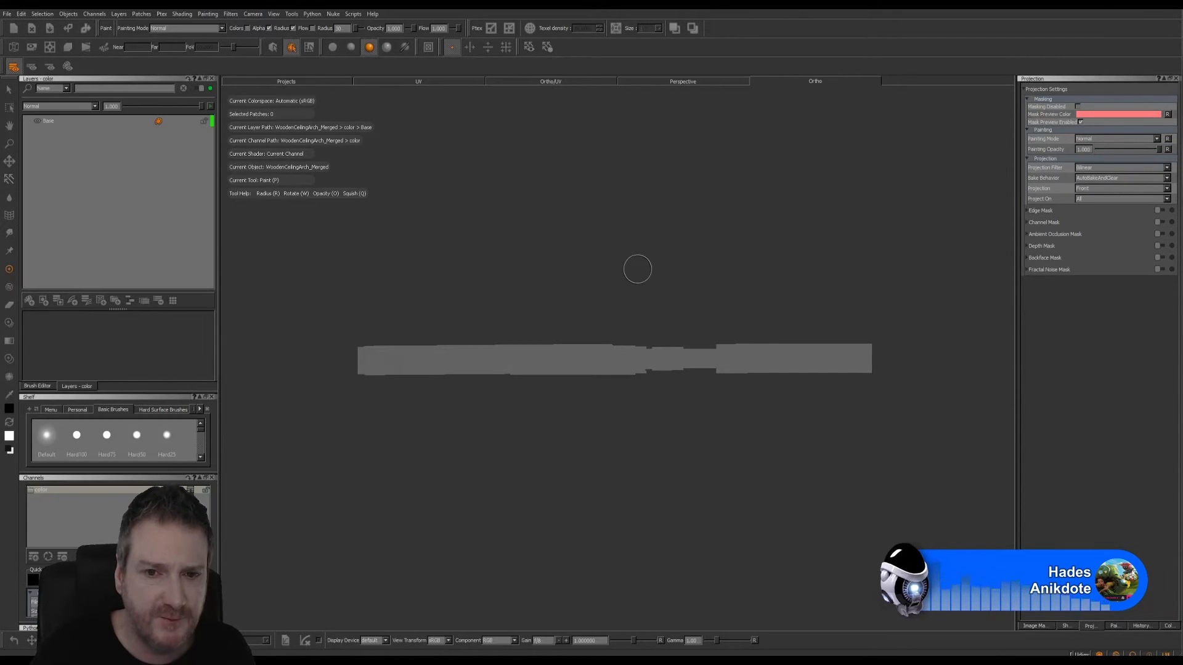
# - Display the arch with flat lighting in the Ortho view, with its front face visible
pyautogui.keyDown('alt'); pyautogui.moveTo(612, 251); pyautogui.dragTo(609, 301); pyautogui.keyUp('alt')
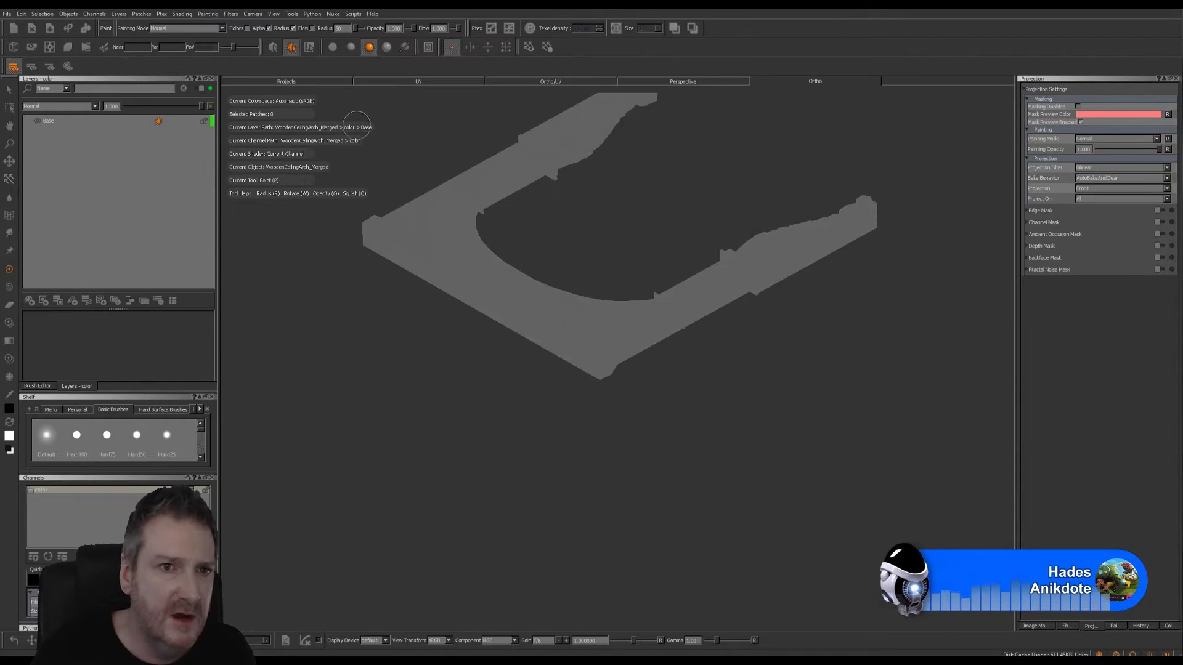
pyautogui.click(333, 47)
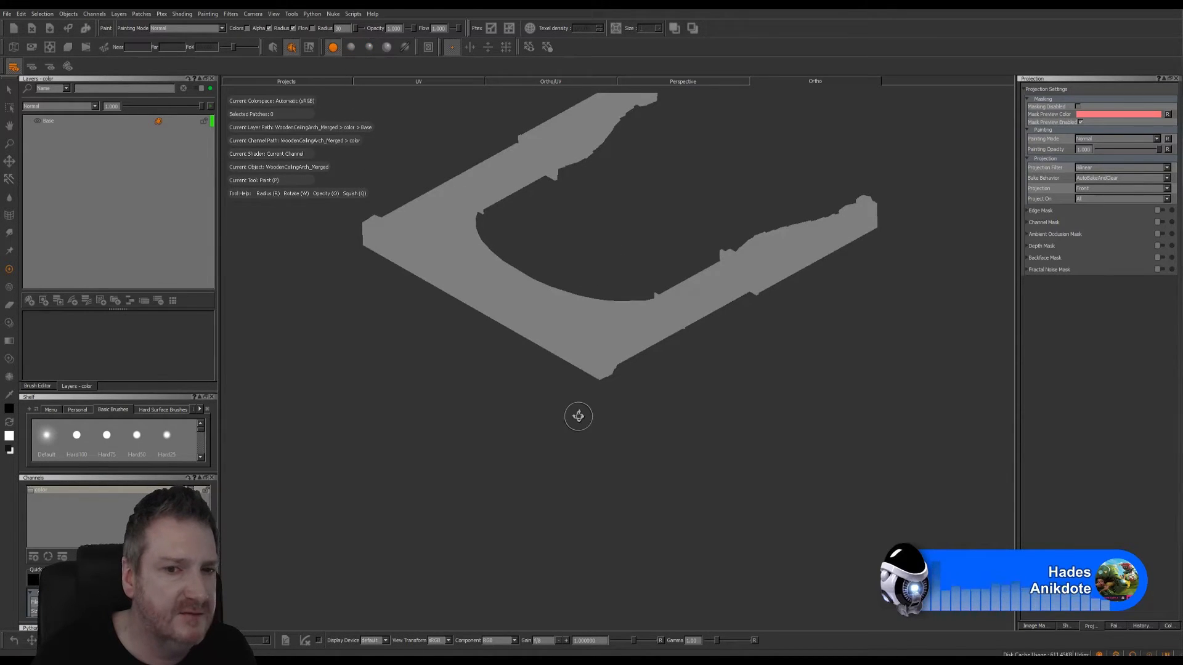
pyautogui.moveTo(578, 416)
pyautogui.keyDown('alt'); pyautogui.mouseDown()
pyautogui.moveTo(682, 283)
pyautogui.moveTo(650, 235)
pyautogui.moveTo(681, 177)
pyautogui.mouseUp(); pyautogui.keyUp('alt')
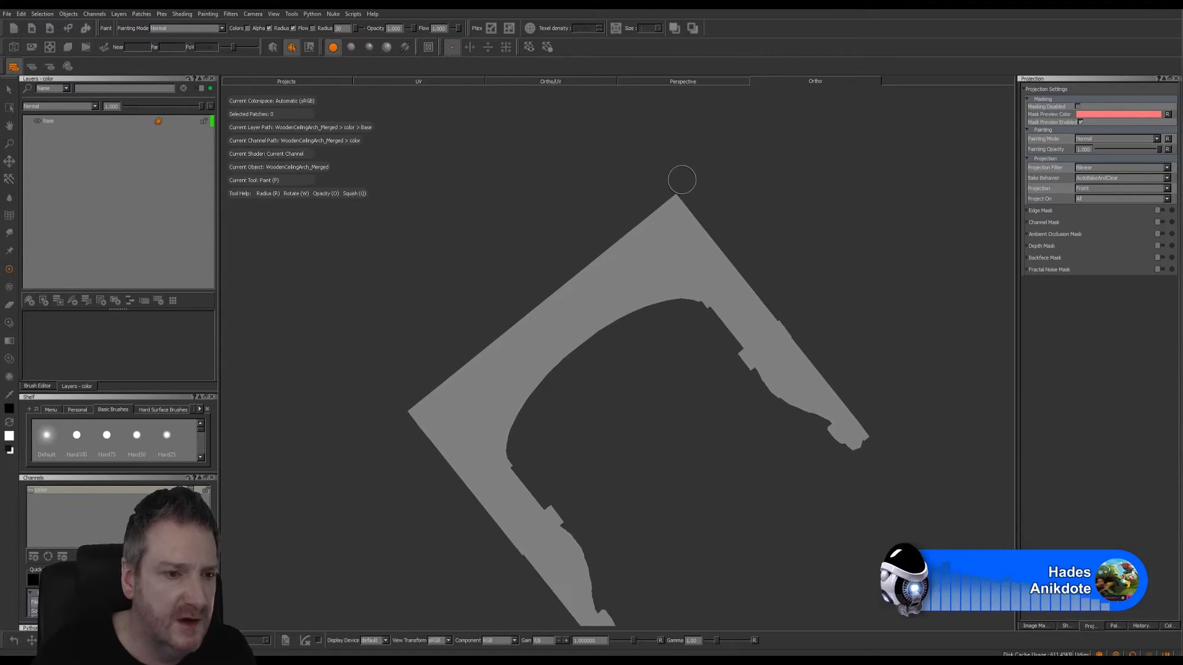
# - Start an import into the color channel's layer stack and browse to E:\UE4 Projects\Models\ArtDeco Building\Exports\Painter\WoodenCeilingArch
pyautogui.rightClick(73, 491)
pyautogui.moveTo(106, 387)
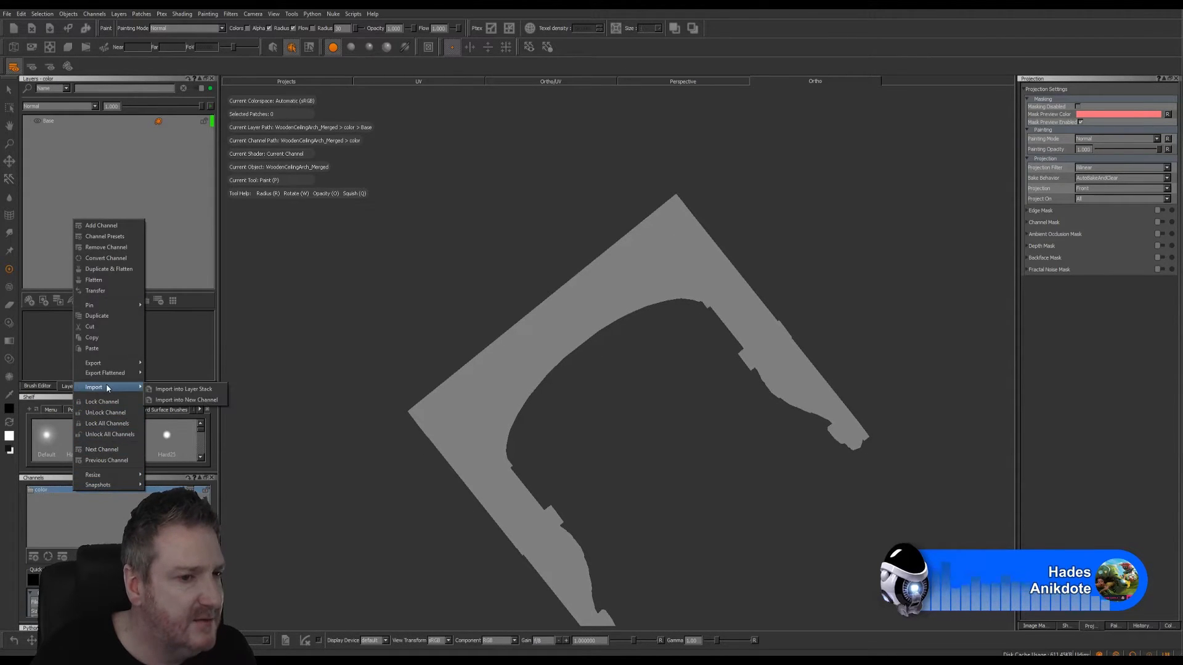
pyautogui.click(166, 389)
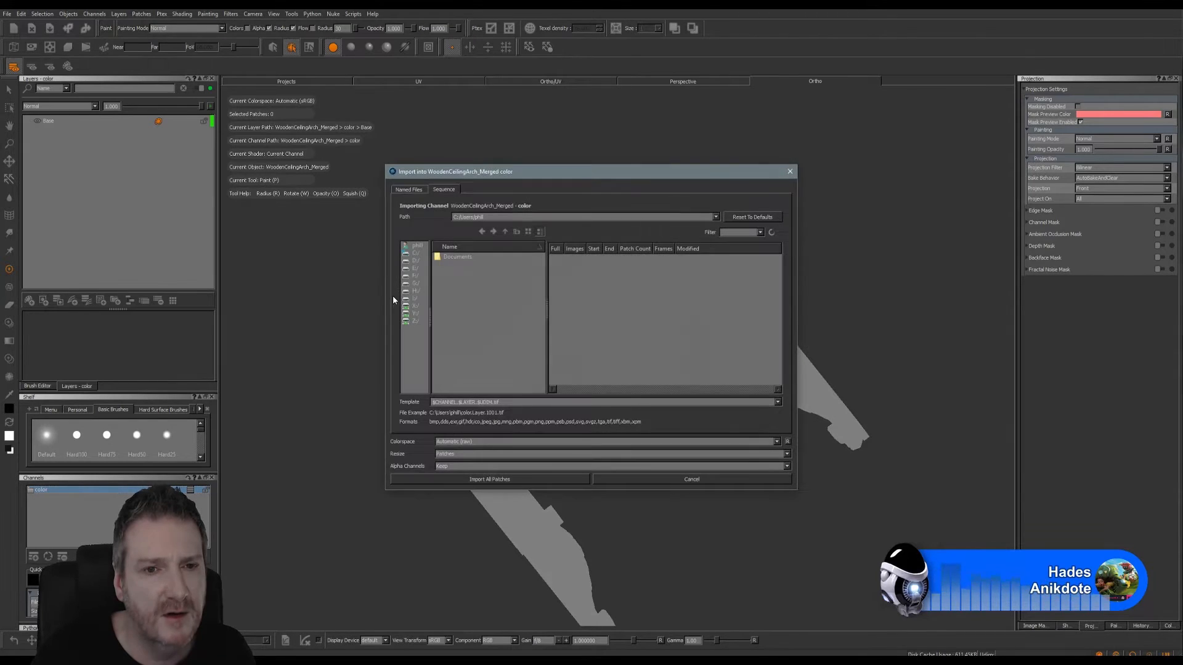
pyautogui.click(414, 268)
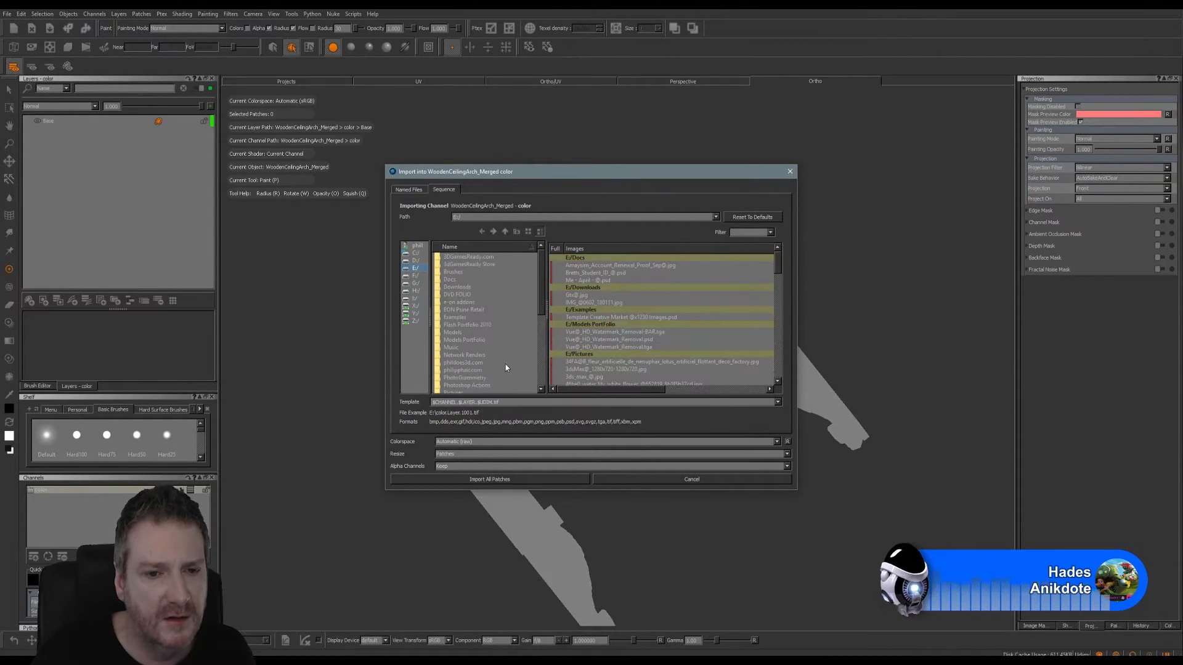
pyautogui.moveTo(540, 311); pyautogui.dragTo(536, 388)
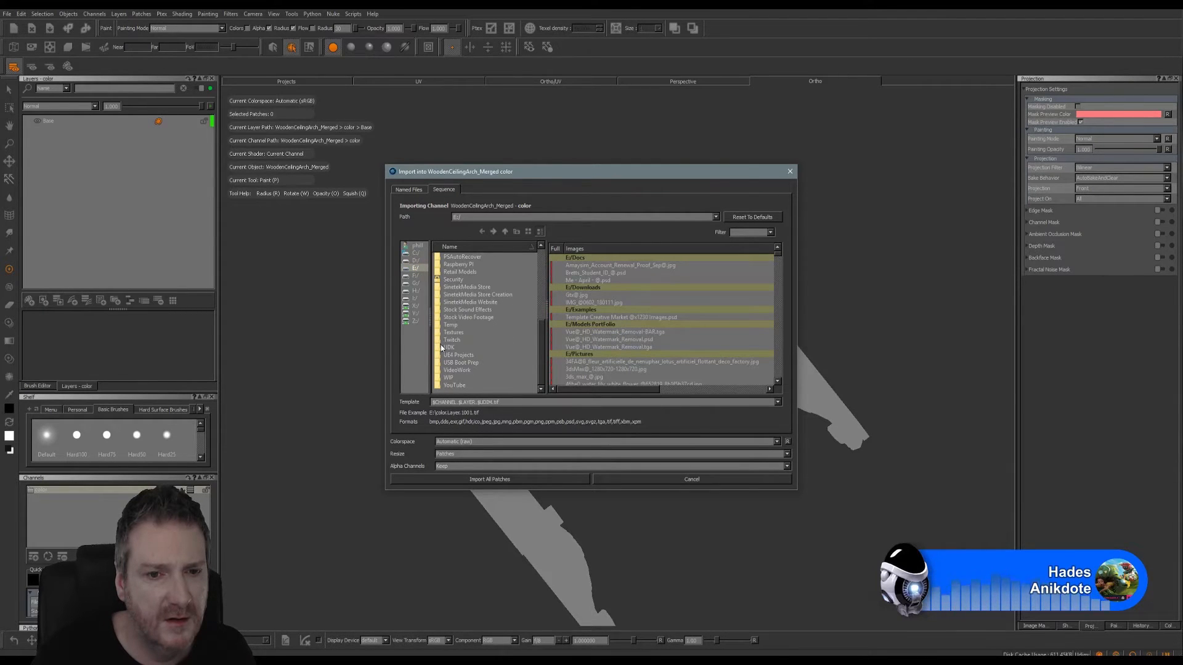
pyautogui.click(456, 354)
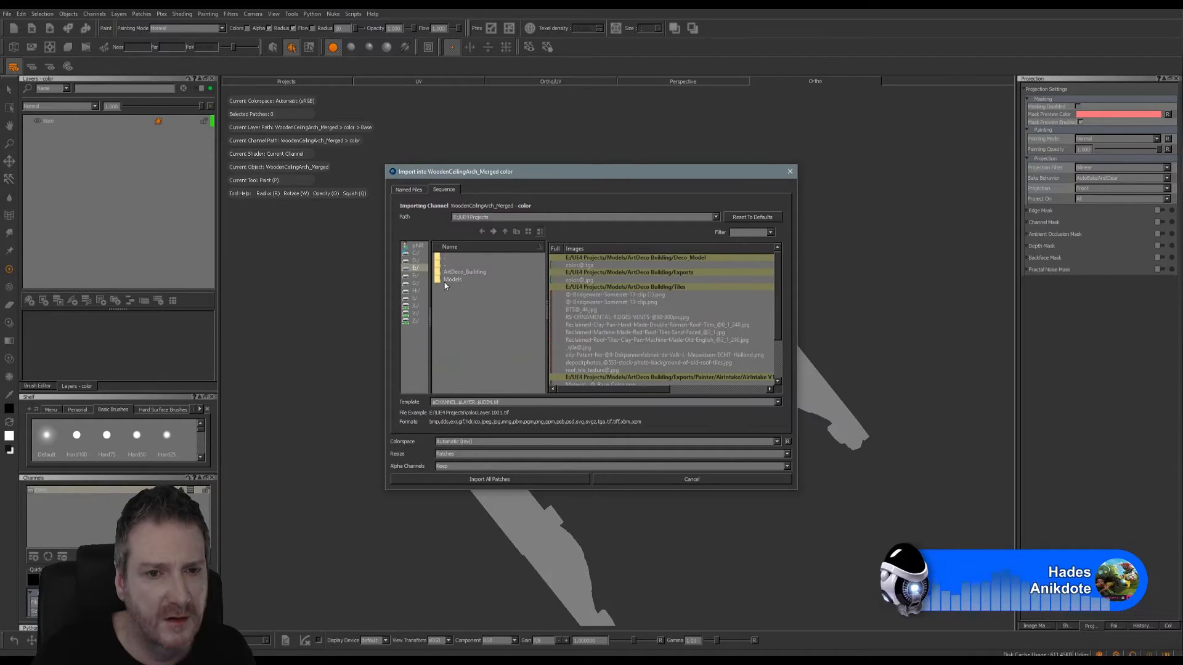
pyautogui.doubleClick(438, 281)
pyautogui.doubleClick(438, 272)
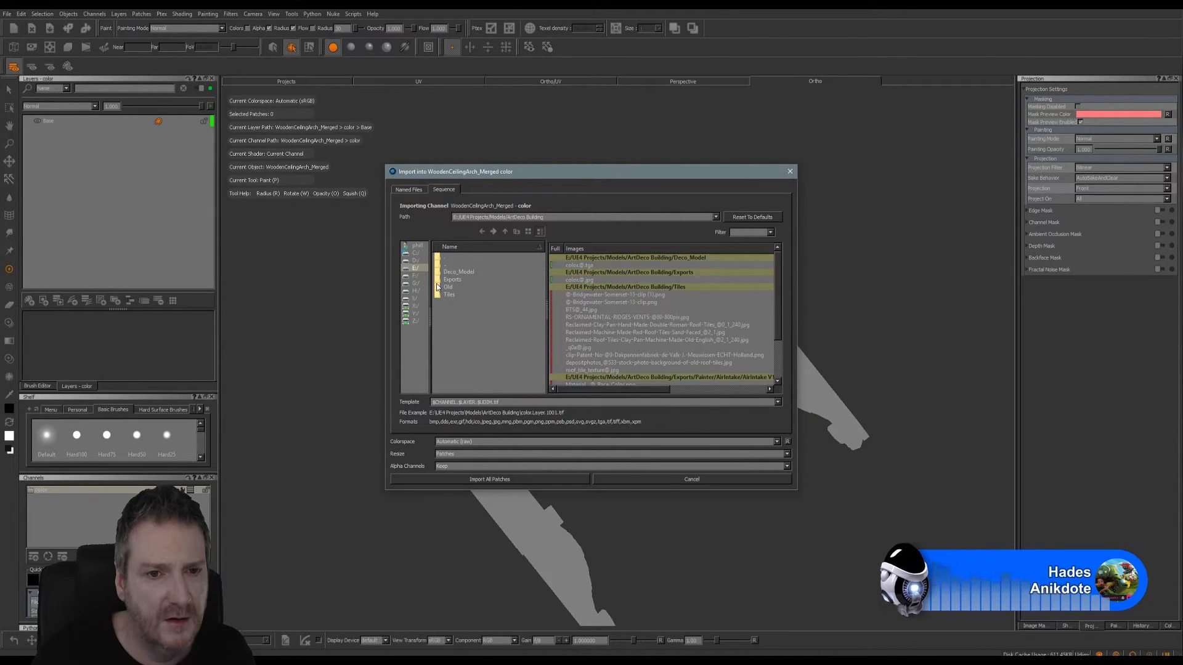
pyautogui.doubleClick(438, 281)
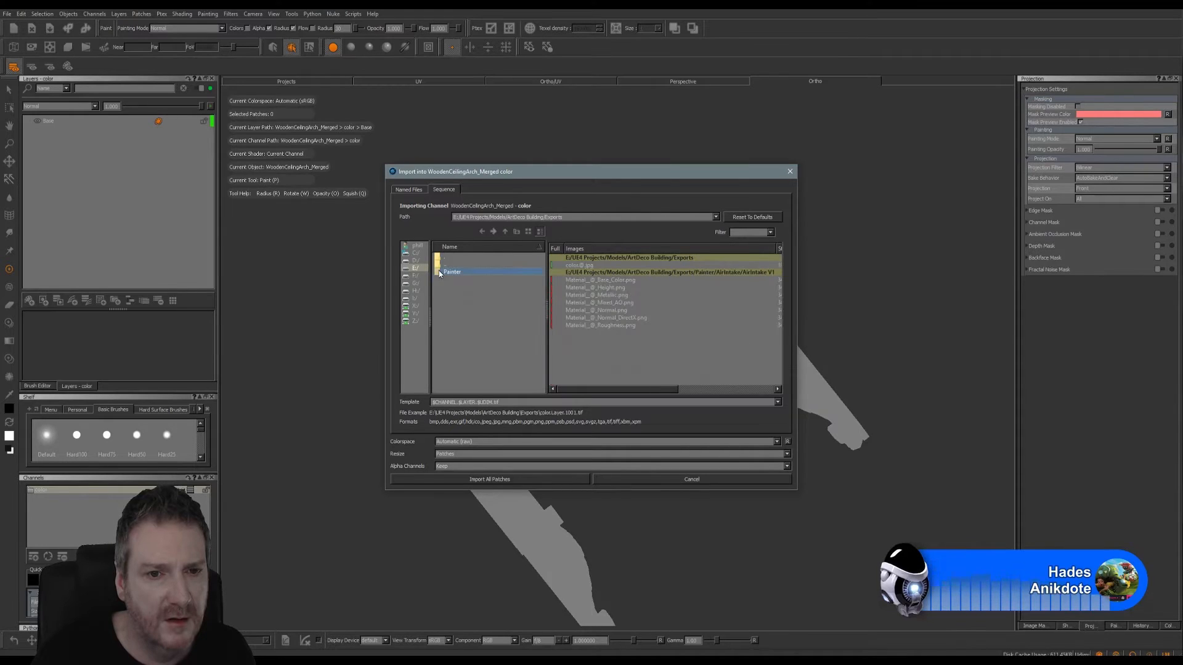
pyautogui.doubleClick(439, 271)
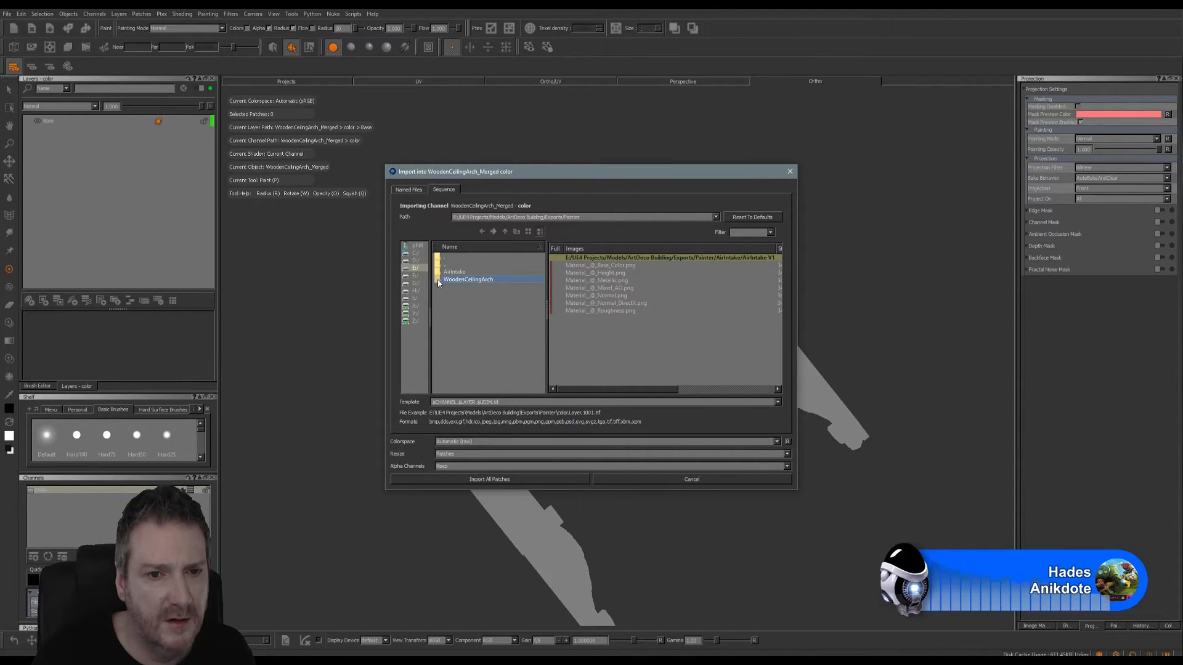
pyautogui.doubleClick(441, 280)
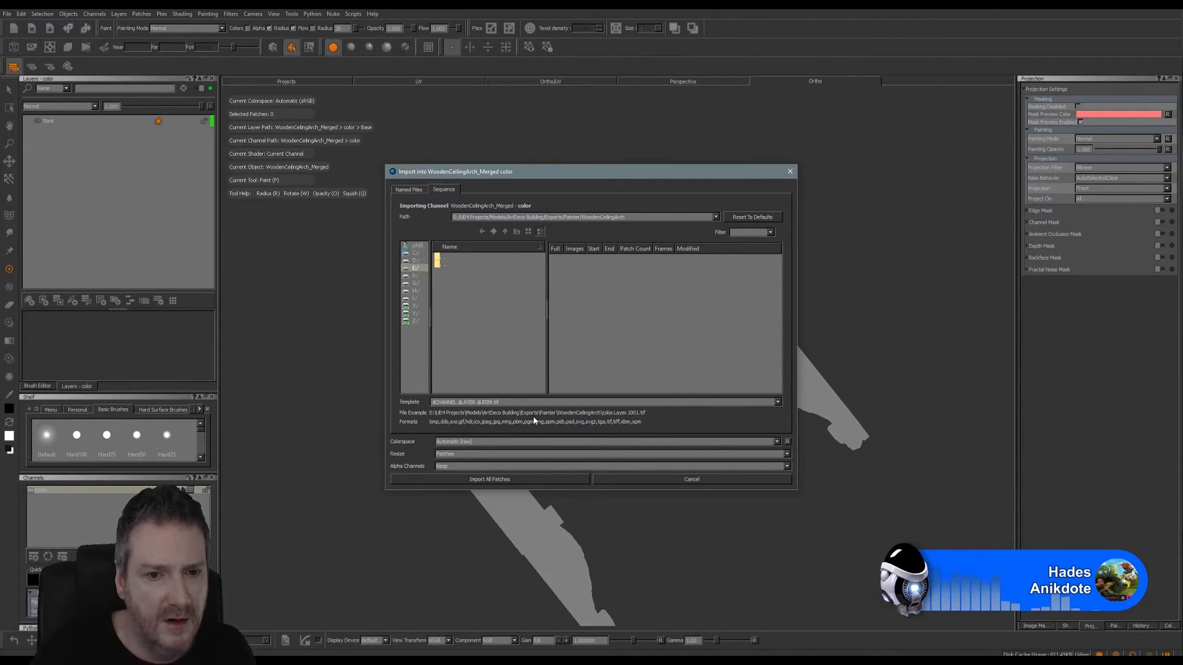
# - Shorten the file name template to list the folder's images, and import WoodenCeilingArch_PlainWoodMAT_BaseColor.png onto all patches
pyautogui.press('BackSpace')
pyautogui.press('BackSpace')
pyautogui.press('BackSpace')
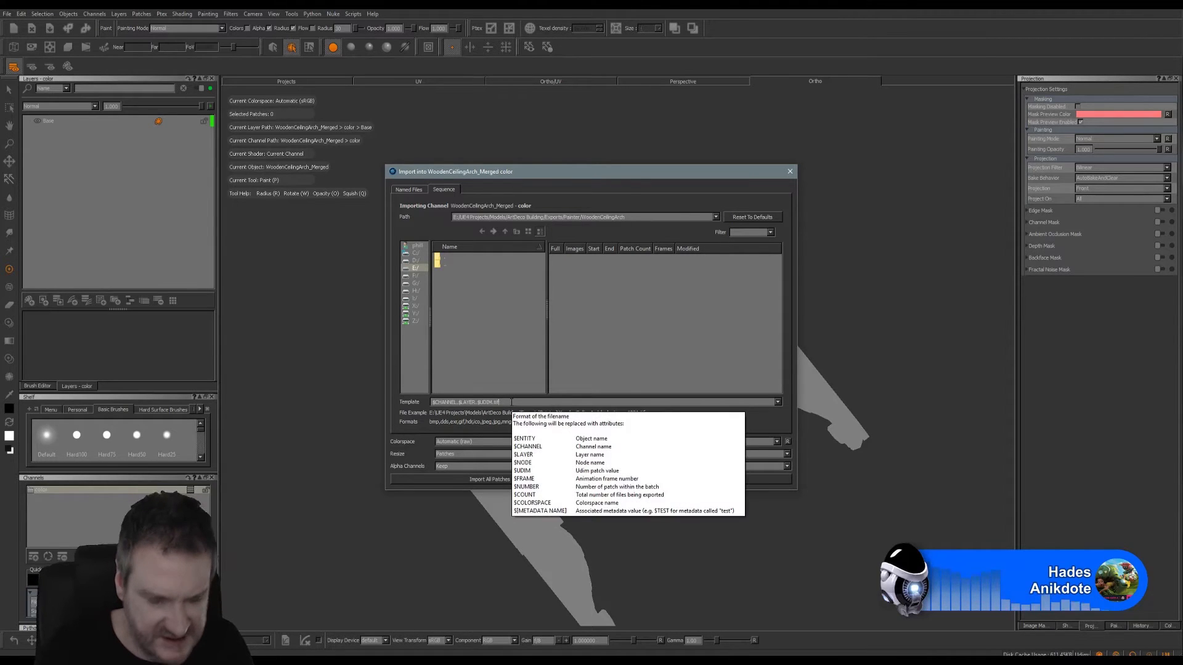
pyautogui.press('BackSpace')
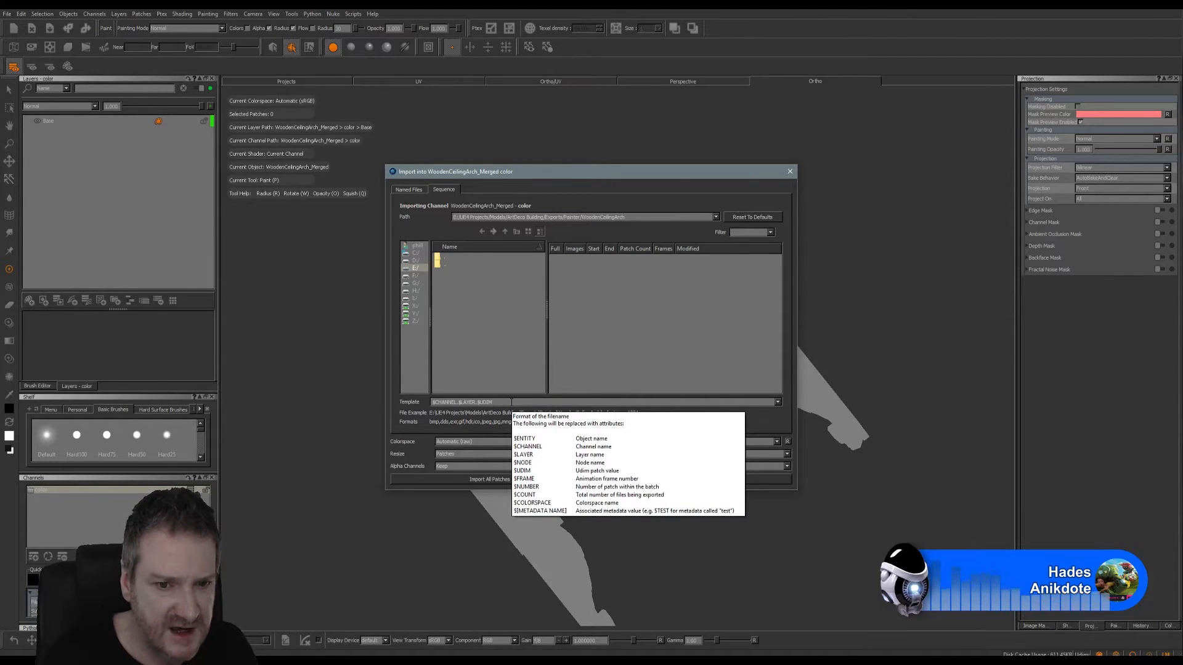
pyautogui.press('BackSpace')
pyautogui.press('BackSpace')
pyautogui.press('BackSpace')
pyautogui.press('BackSpace')
pyautogui.press('BackSpace')
pyautogui.press('BackSpace')
pyautogui.press('BackSpace')
pyautogui.press('BackSpace')
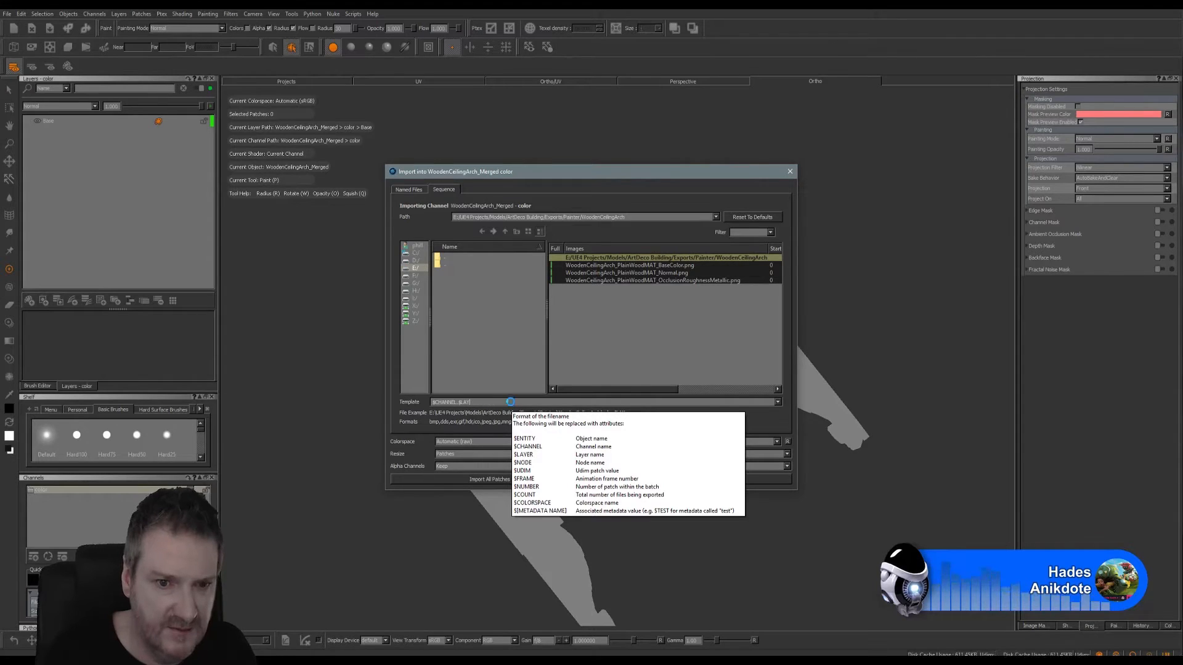
pyautogui.press('BackSpace')
pyautogui.press('BackSpace')
pyautogui.press('BackSpace')
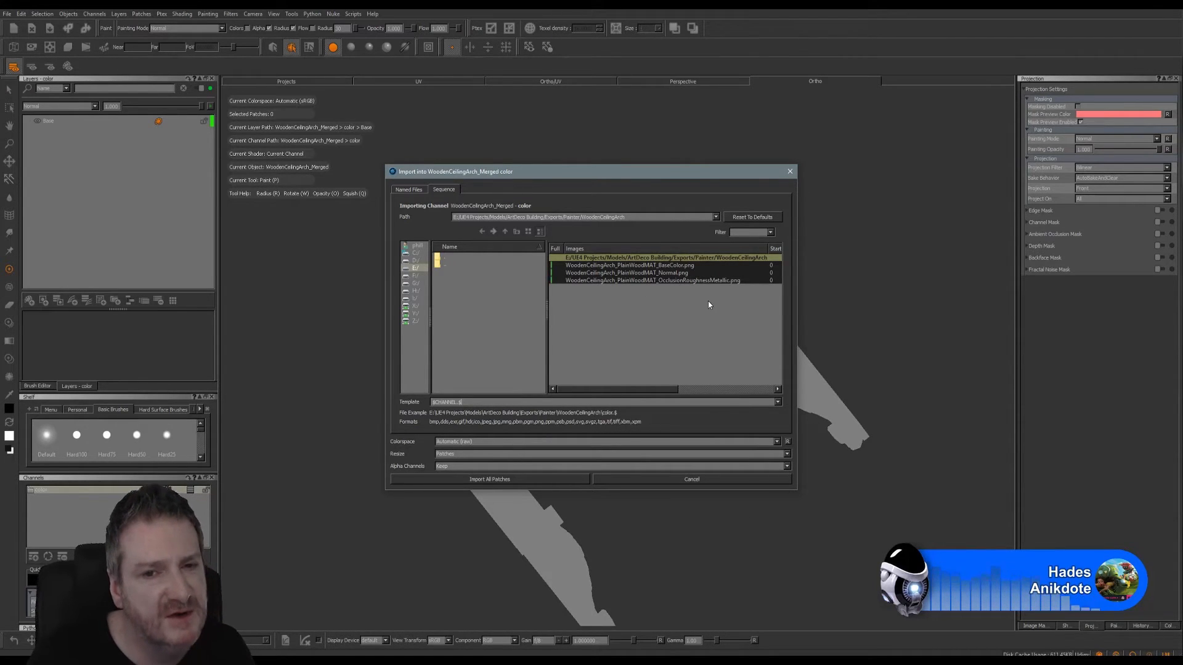
pyautogui.click(682, 266)
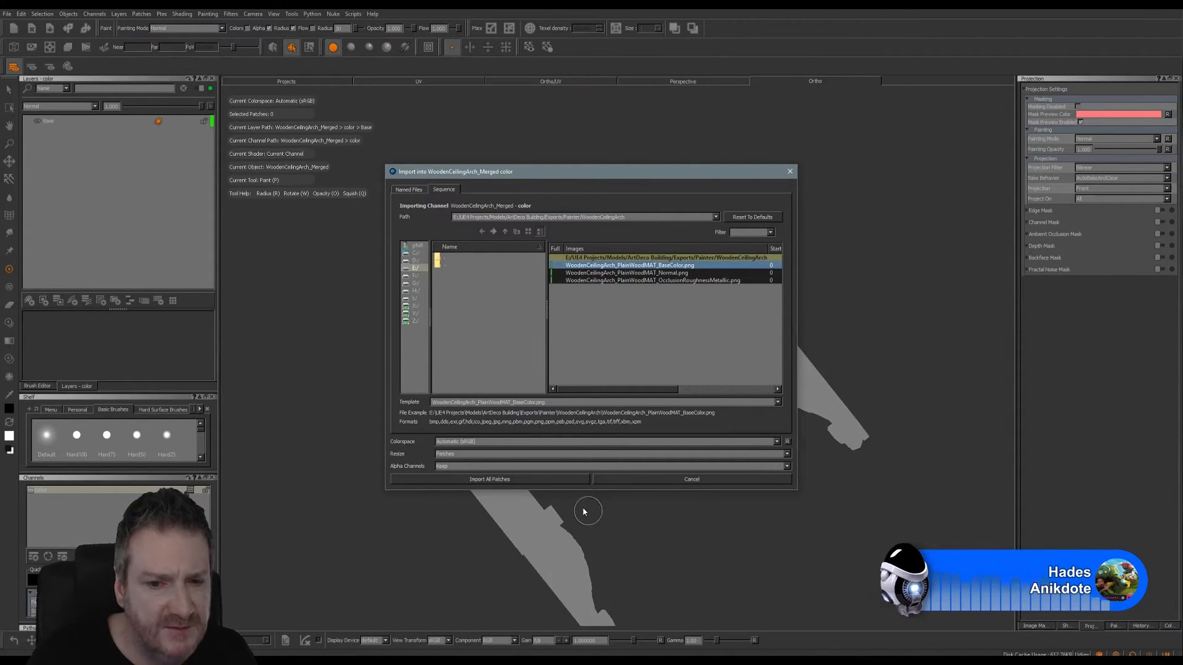
pyautogui.click(523, 480)
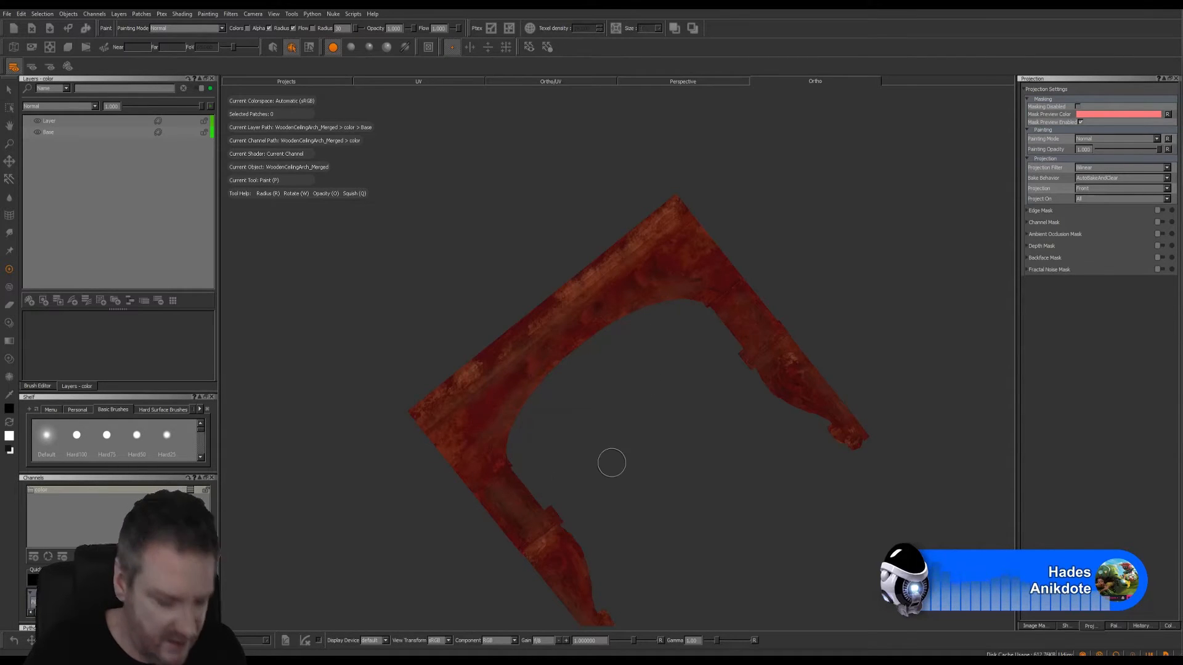
# - Load all tile images from the Dirt & Graffiti collection's maps_hi folder under E:\Textures into the Image Manager
pyautogui.moveTo(630, 425)
pyautogui.keyDown('alt'); pyautogui.mouseDown()
pyautogui.moveTo(684, 422)
pyautogui.moveTo(613, 322)
pyautogui.moveTo(551, 301)
pyautogui.moveTo(568, 434)
pyautogui.mouseUp(); pyautogui.keyUp('alt')
pyautogui.click(1035, 626)
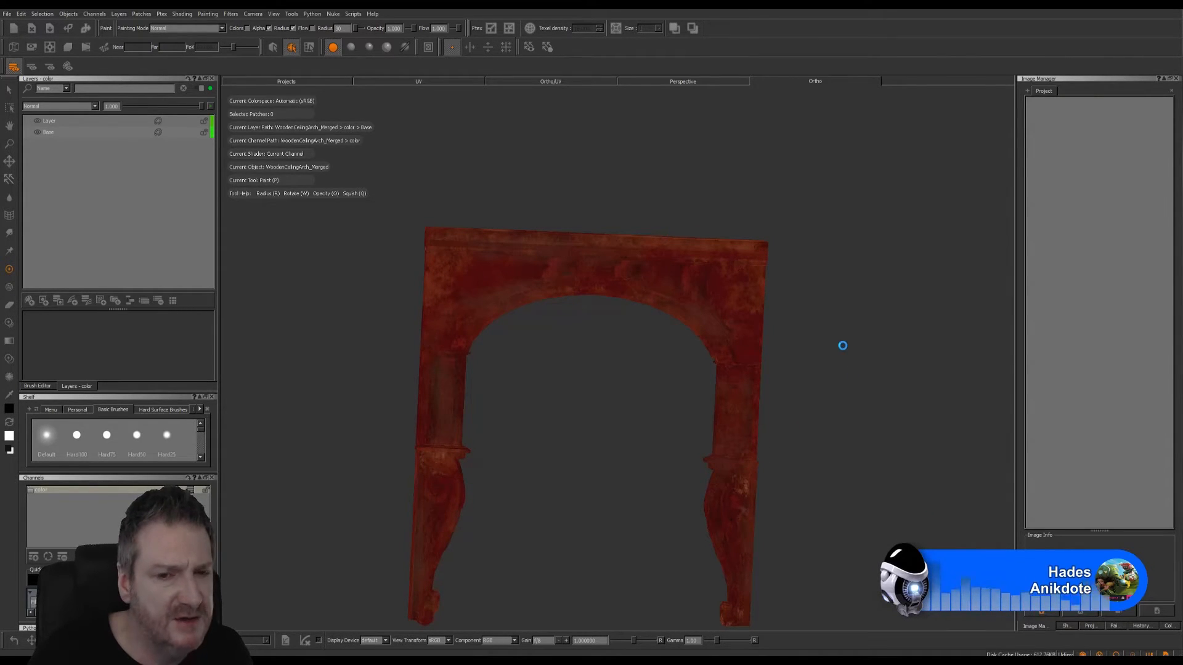
pyautogui.hotkey('ctrl', 'o')
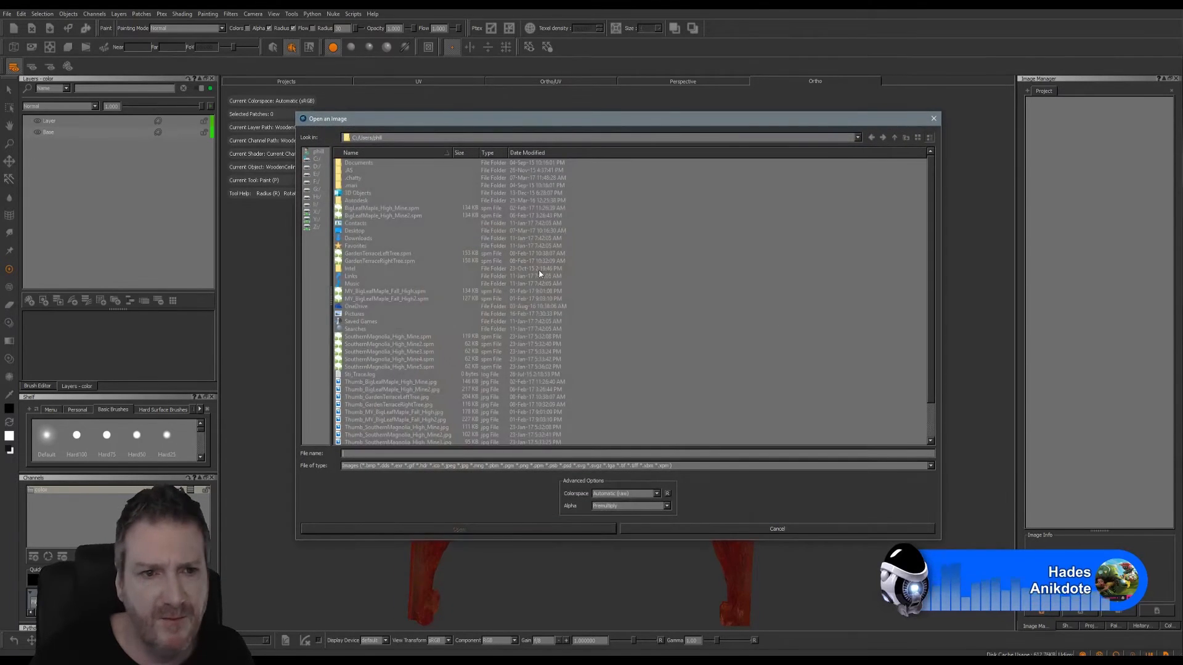
pyautogui.click(316, 174)
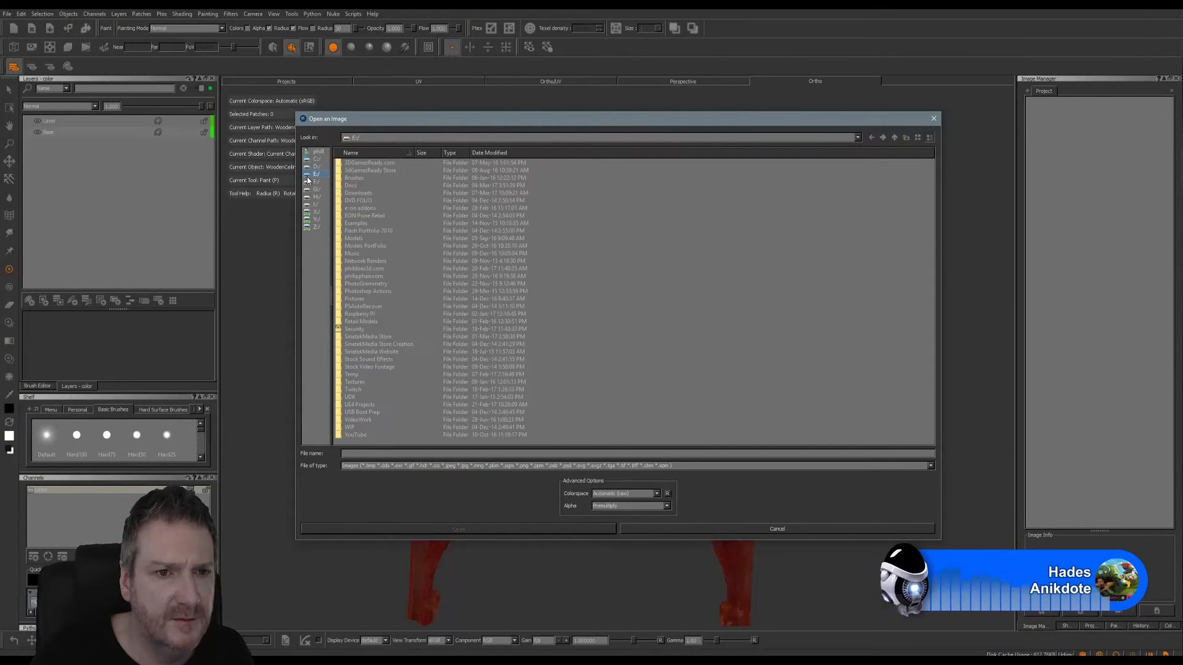
pyautogui.doubleClick(351, 383)
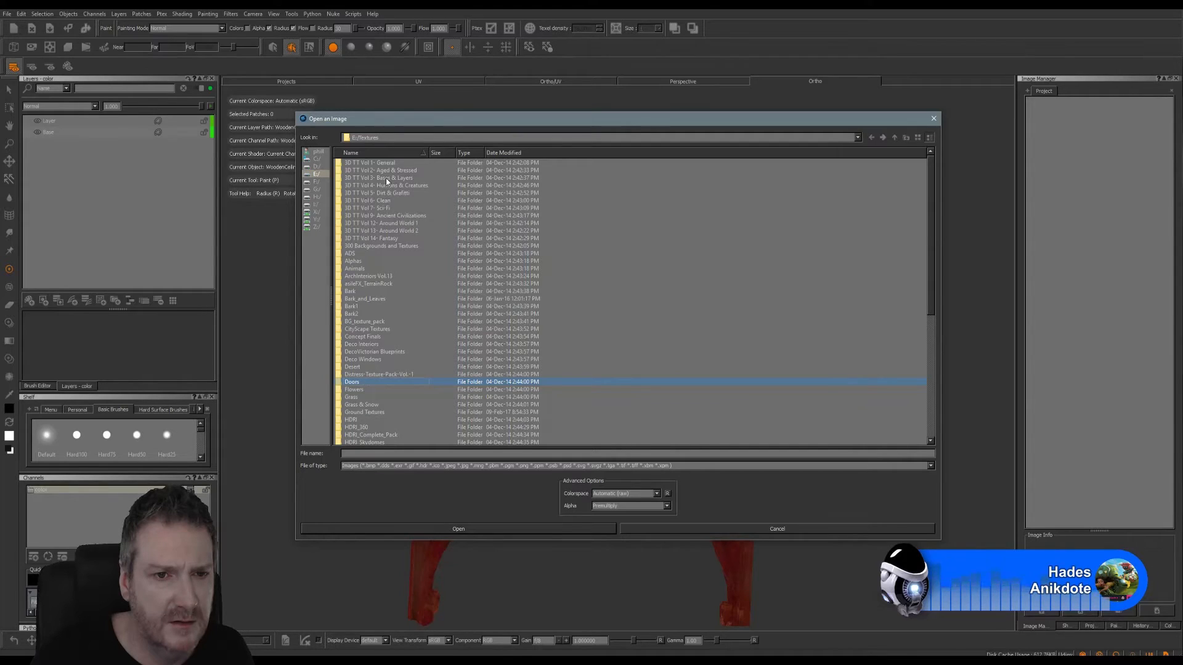
pyautogui.doubleClick(392, 194)
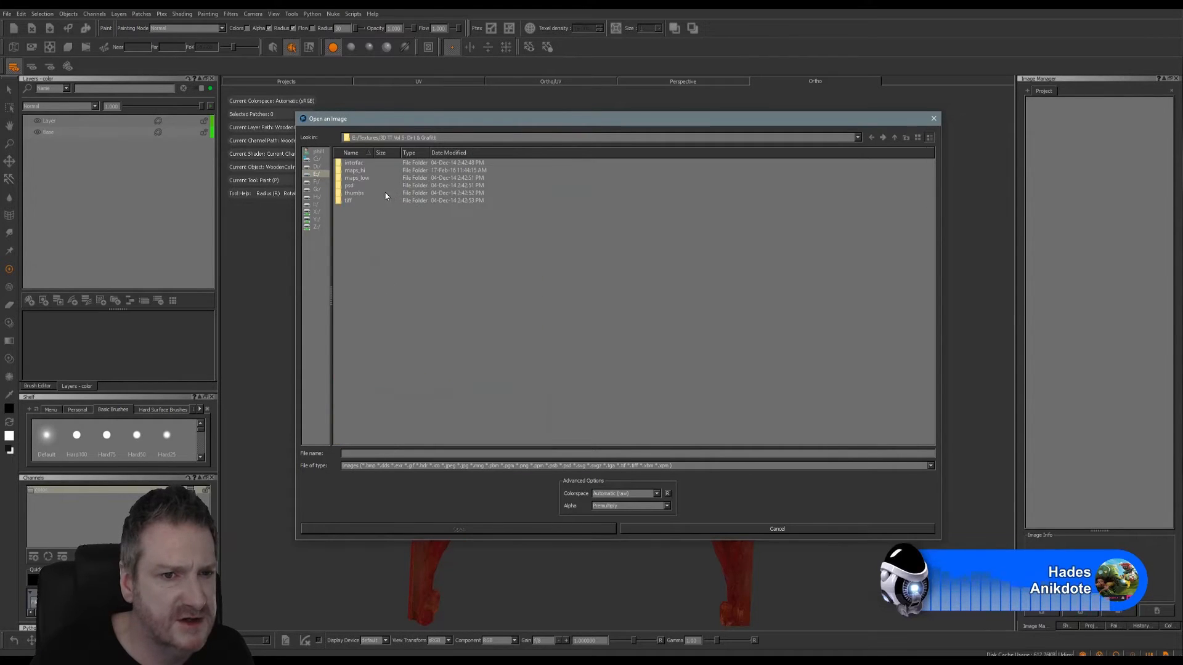
pyautogui.doubleClick(356, 171)
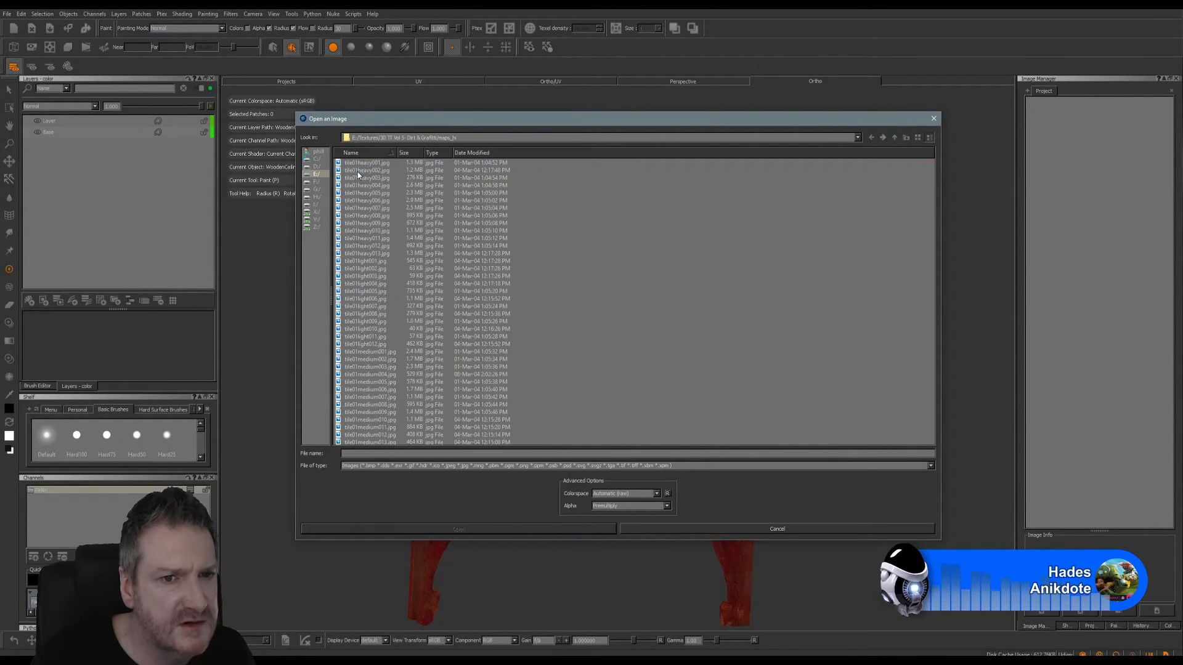
pyautogui.click(365, 163)
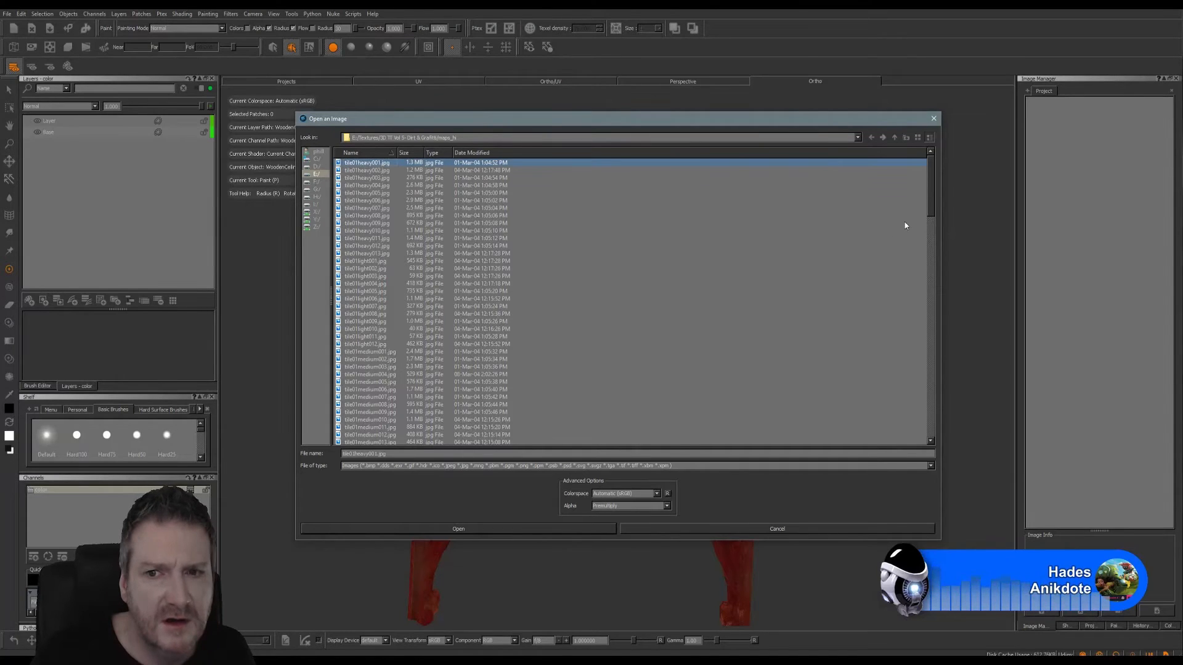
pyautogui.moveTo(930, 201); pyautogui.dragTo(937, 435)
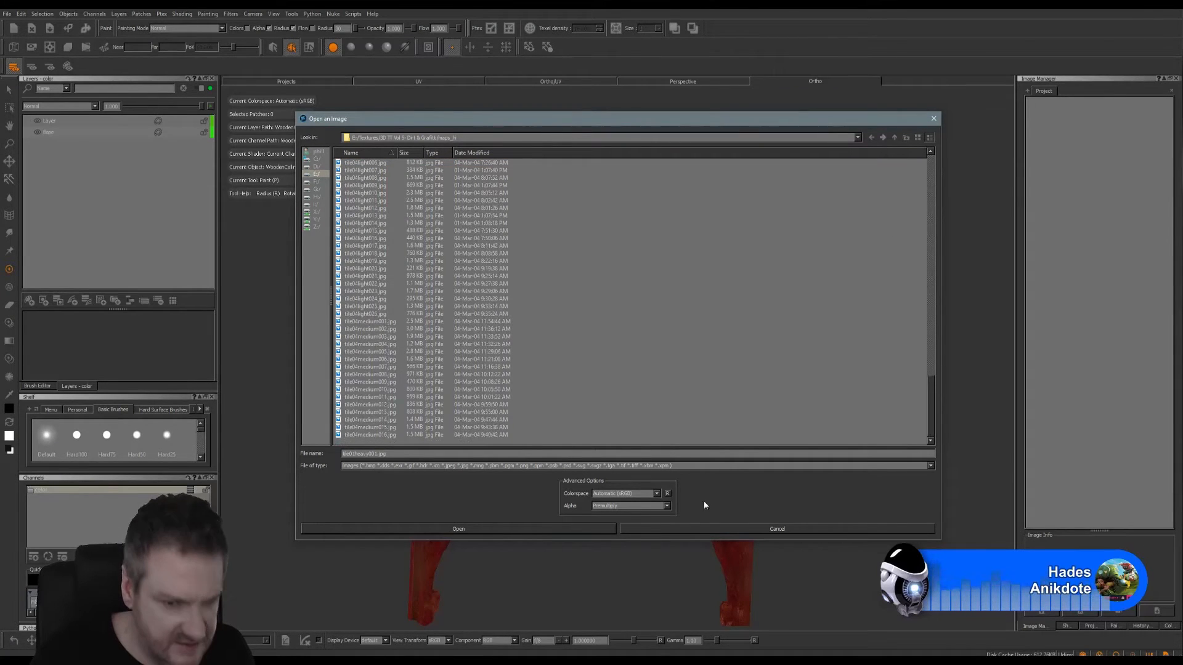
pyautogui.keyDown('shift'); pyautogui.click(365, 435); pyautogui.keyUp('shift')
pyautogui.click(439, 528)
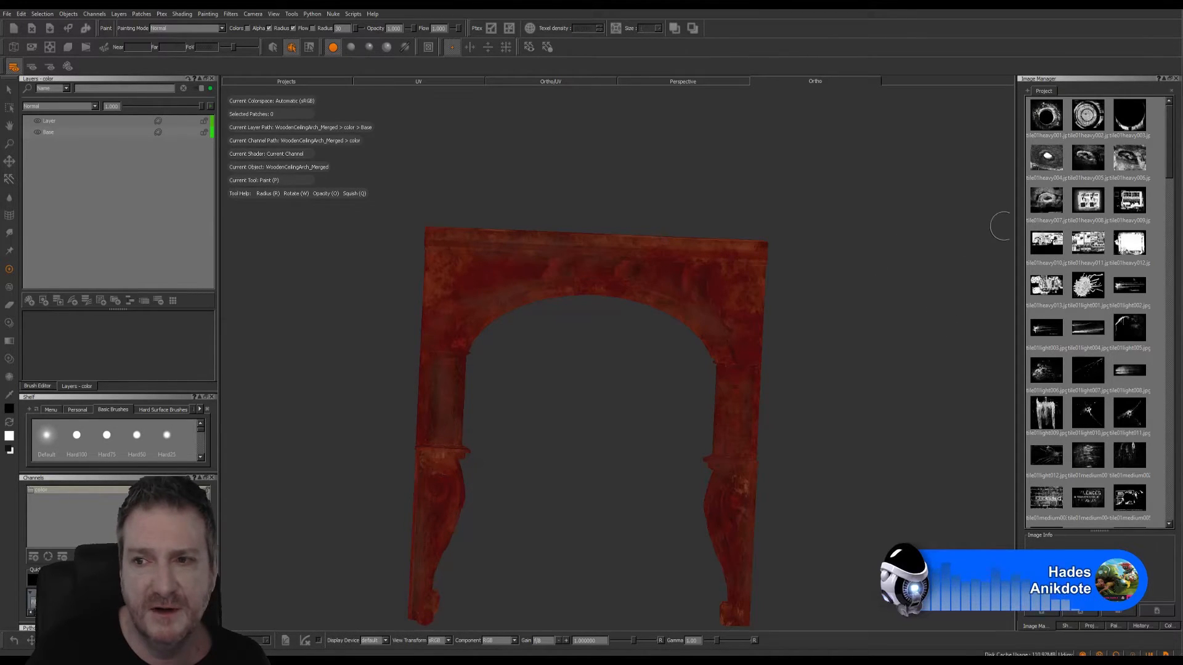
# - Add a new paint layer above the imported base colour layer, with the arch's upper section in view
pyautogui.click(30, 303)
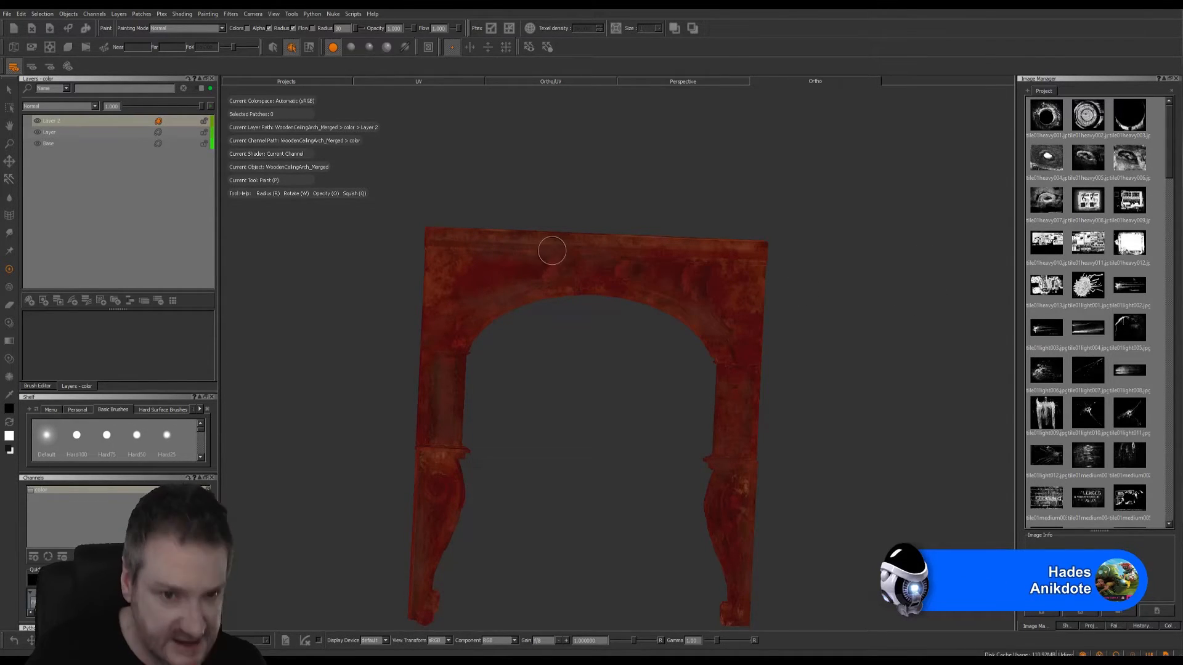
pyautogui.keyDown('alt'); pyautogui.moveTo(549, 254); pyautogui.dragTo(636, 274, button='right'); pyautogui.keyUp('alt')
pyautogui.moveTo(636, 275)
pyautogui.keyDown('alt'); pyautogui.mouseDown()
pyautogui.moveTo(718, 404)
pyautogui.moveTo(689, 315)
pyautogui.moveTo(700, 306)
pyautogui.moveTo(626, 298)
pyautogui.mouseUp(); pyautogui.keyUp('alt')
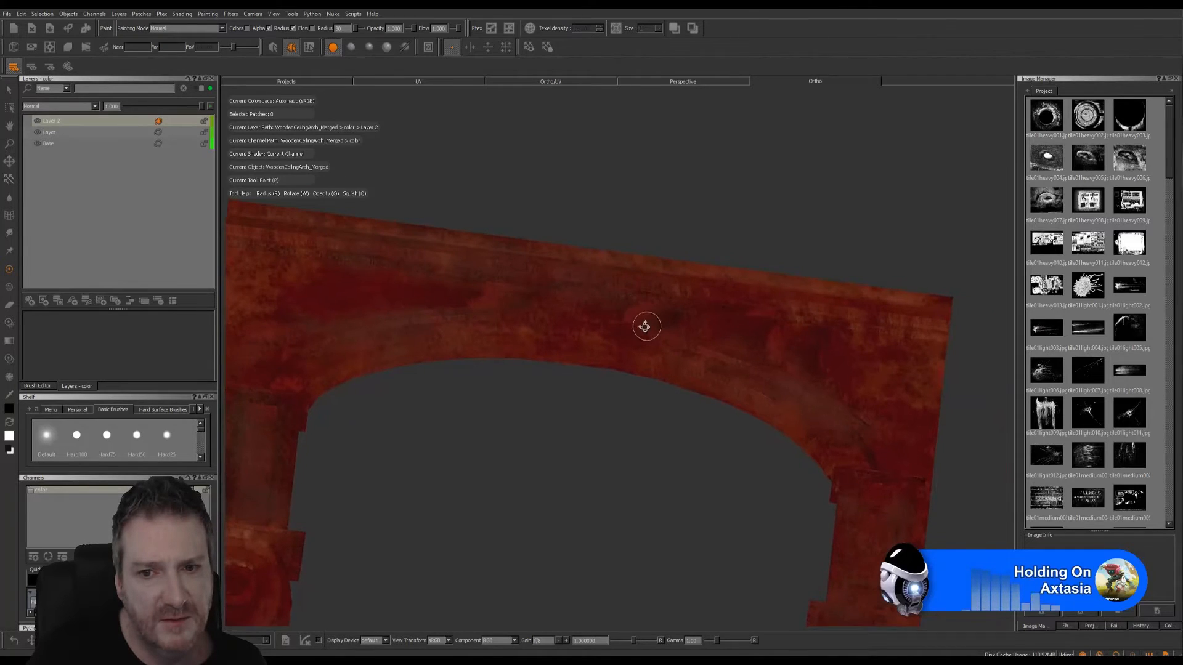
pyautogui.moveTo(658, 372)
pyautogui.keyDown('alt'); pyautogui.mouseDown()
pyautogui.moveTo(784, 331)
pyautogui.moveTo(737, 335)
pyautogui.moveTo(599, 406)
pyautogui.moveTo(583, 475)
pyautogui.moveTo(550, 454)
pyautogui.moveTo(570, 478)
pyautogui.moveTo(578, 423)
pyautogui.moveTo(386, 401)
pyautogui.moveTo(496, 346)
pyautogui.moveTo(530, 359)
pyautogui.moveTo(504, 327)
pyautogui.moveTo(523, 330)
pyautogui.mouseUp(); pyautogui.keyUp('alt')
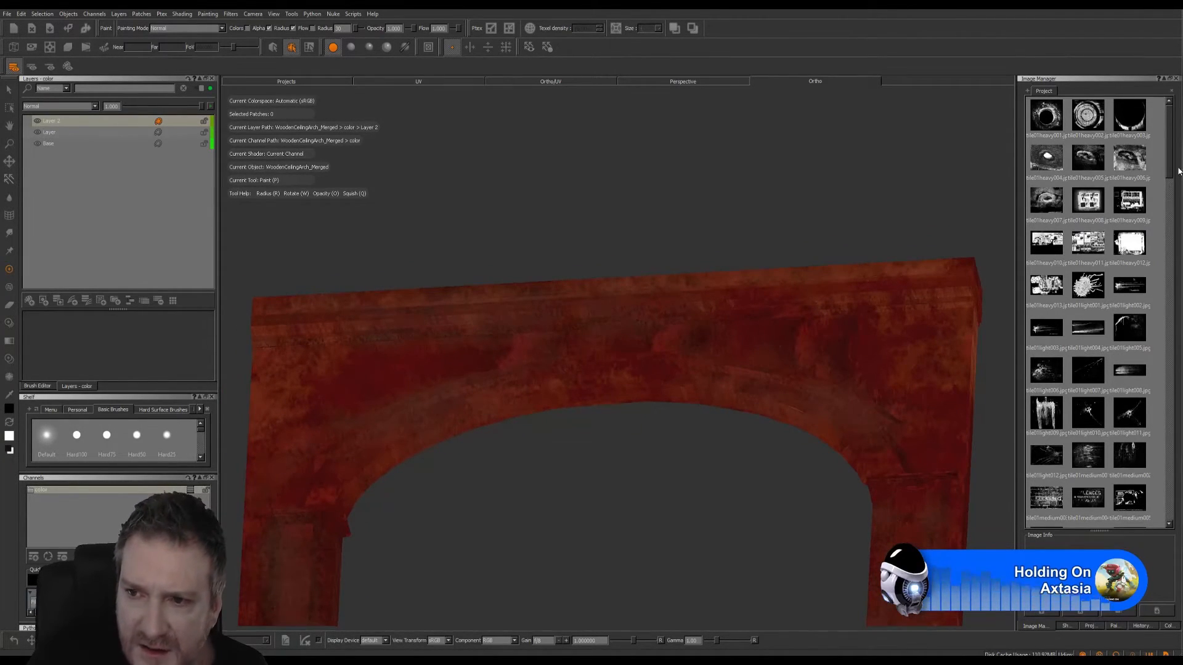
# - Place the cracked-surface grunge image for Paint Through and scale it down over the middle of the arch's upper section
pyautogui.moveTo(1171, 169); pyautogui.dragTo(1165, 239)
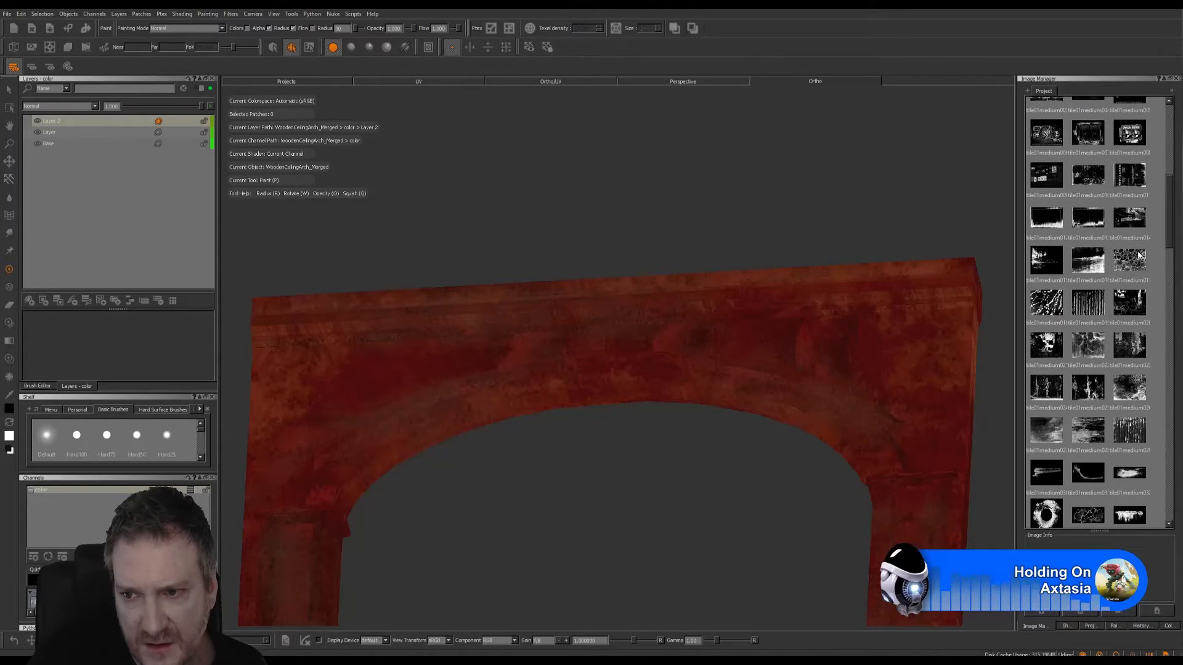
pyautogui.moveTo(685, 335); pyautogui.dragTo(575, 267)
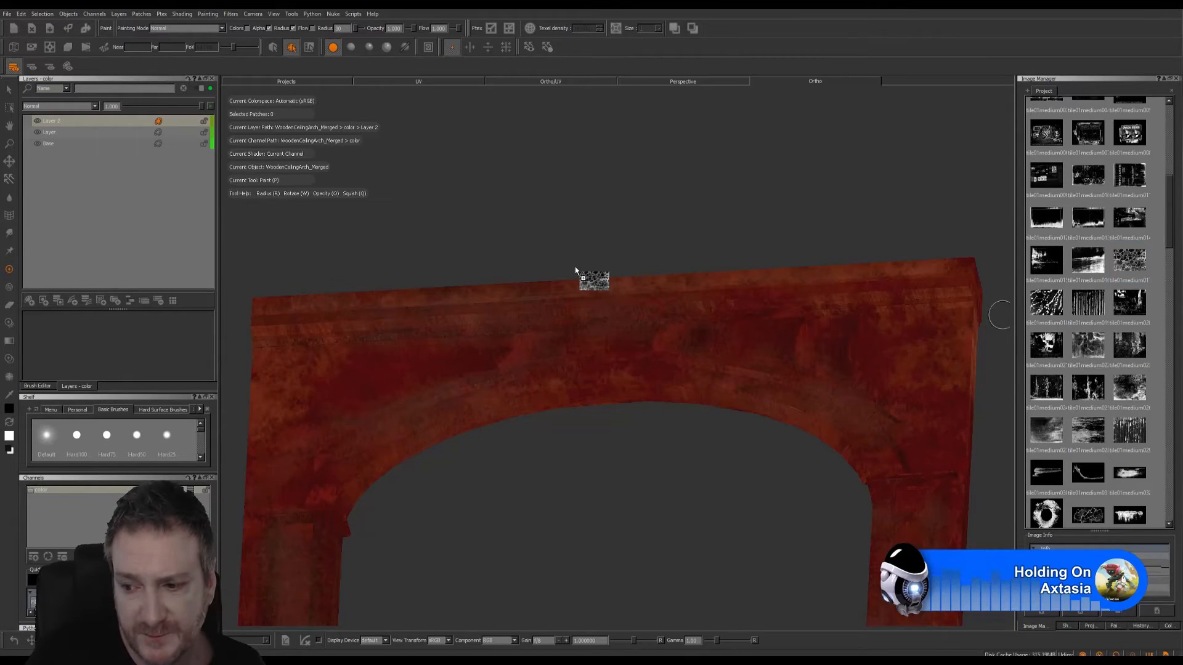
pyautogui.moveTo(574, 269); pyautogui.dragTo(613, 197)
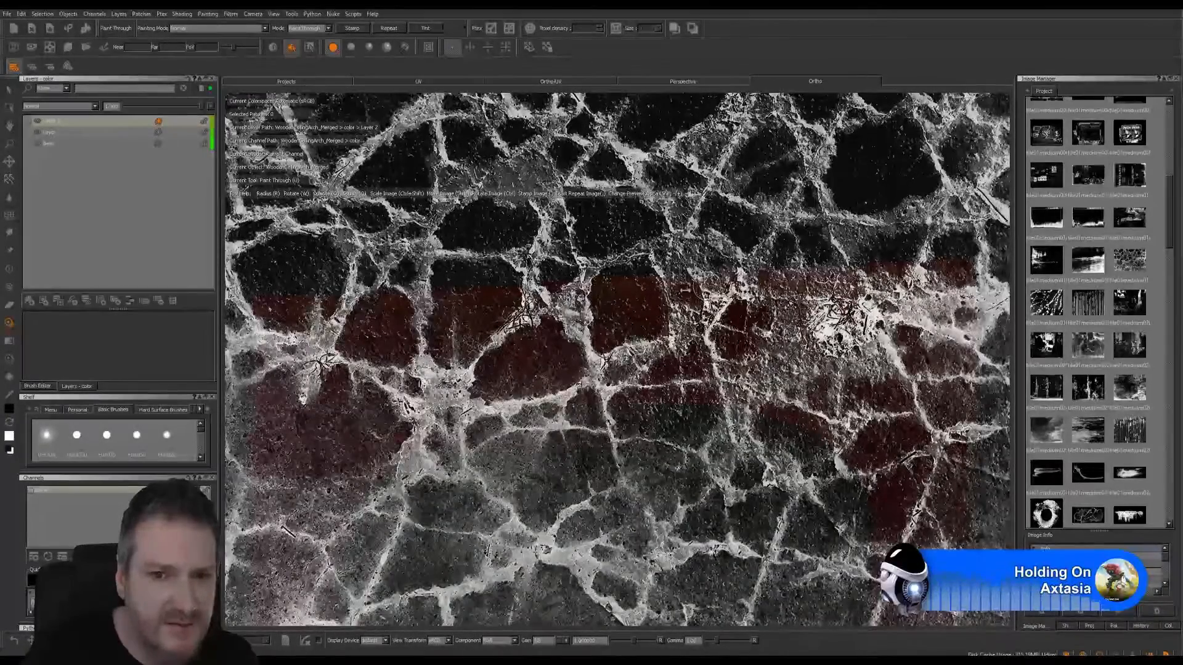
pyautogui.keyDown('ctrl'); pyautogui.keyDown('shift'); pyautogui.moveTo(794, 217); pyautogui.dragTo(707, 287); pyautogui.keyUp('shift'); pyautogui.keyUp('ctrl')
pyautogui.keyDown('ctrl'); pyautogui.keyDown('shift'); pyautogui.moveTo(458, 322); pyautogui.dragTo(419, 331); pyautogui.keyUp('shift'); pyautogui.keyUp('ctrl')
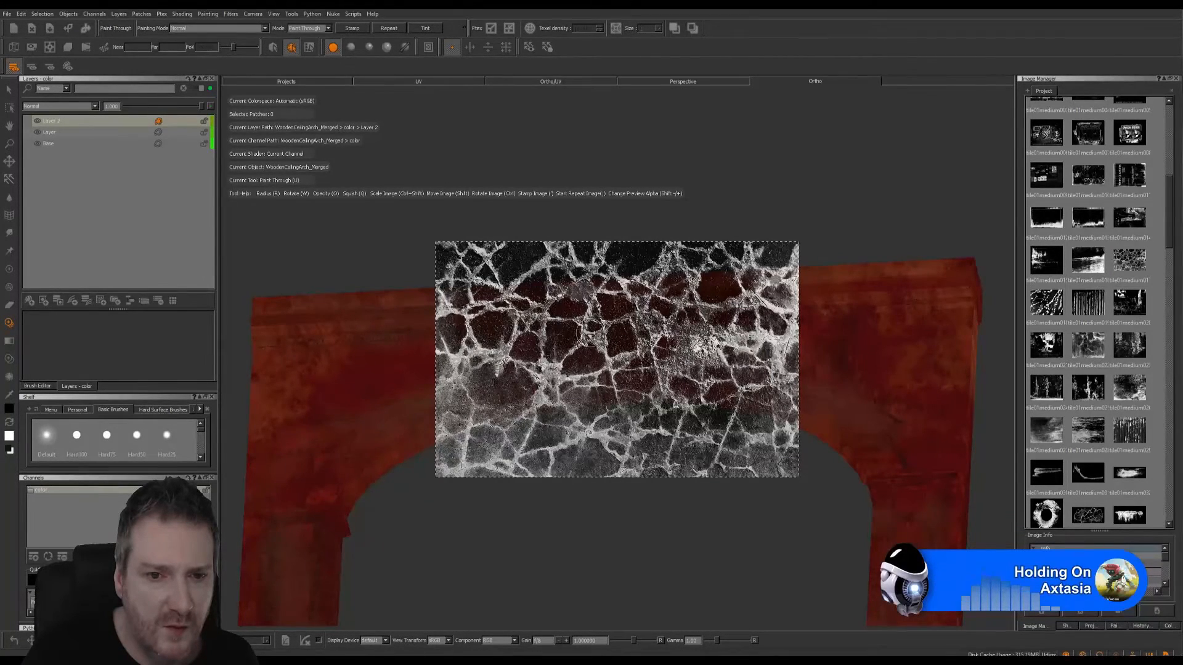
pyautogui.keyDown('ctrl'); pyautogui.keyDown('shift'); pyautogui.moveTo(586, 333); pyautogui.dragTo(534, 345); pyautogui.keyUp('shift'); pyautogui.keyUp('ctrl')
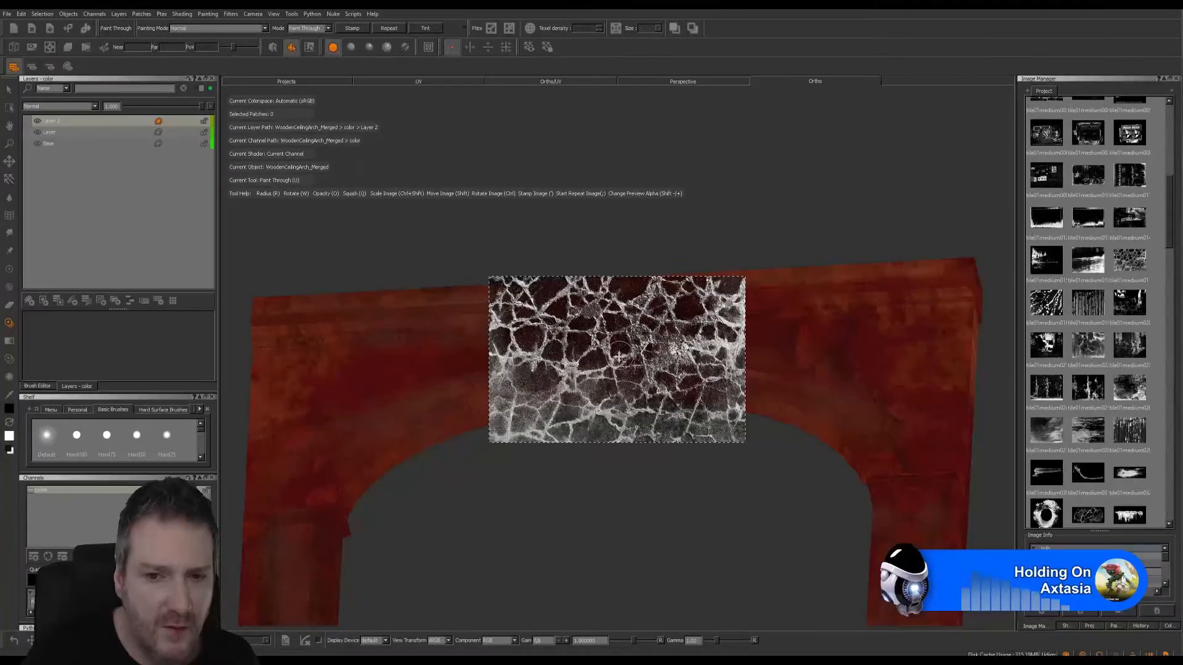
# - Switch the Paint Through image to the streaky stained one, enlarge it over the arch's left half, and open the brush settings
pyautogui.keyDown('shift'); pyautogui.moveTo(619, 354); pyautogui.dragTo(564, 438); pyautogui.keyUp('shift')
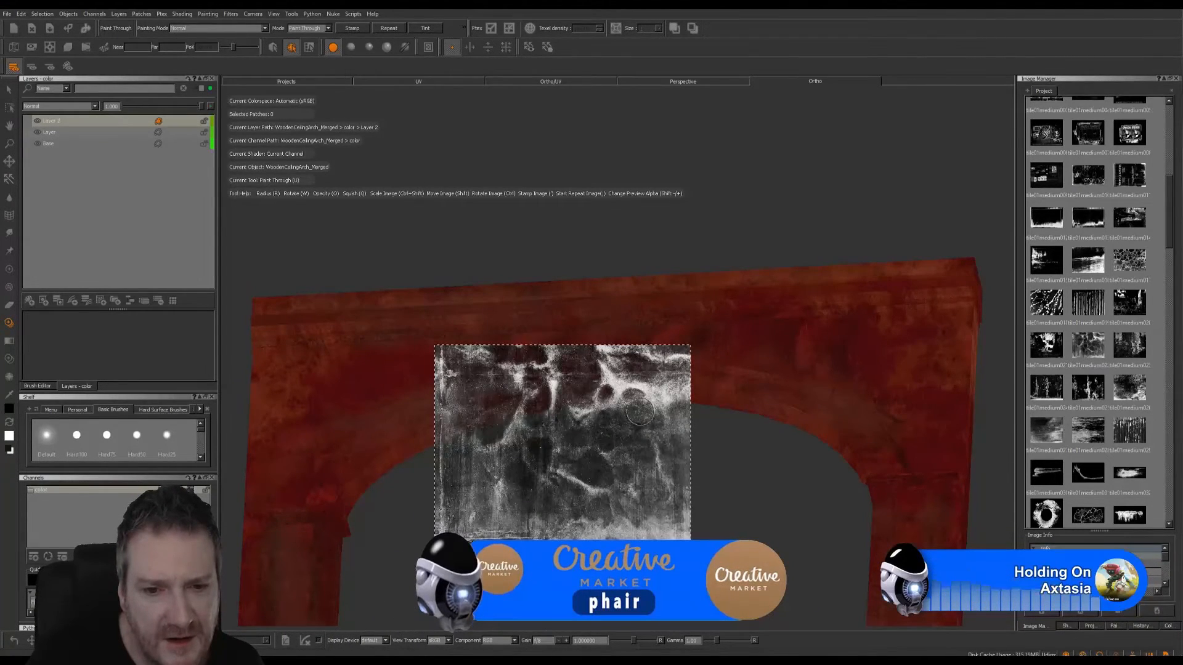
pyautogui.moveTo(530, 433)
pyautogui.keyDown('ctrl'); pyautogui.keyDown('shift'); pyautogui.mouseDown()
pyautogui.moveTo(703, 419)
pyautogui.moveTo(697, 460)
pyautogui.mouseUp(); pyautogui.keyUp('shift'); pyautogui.keyUp('ctrl')
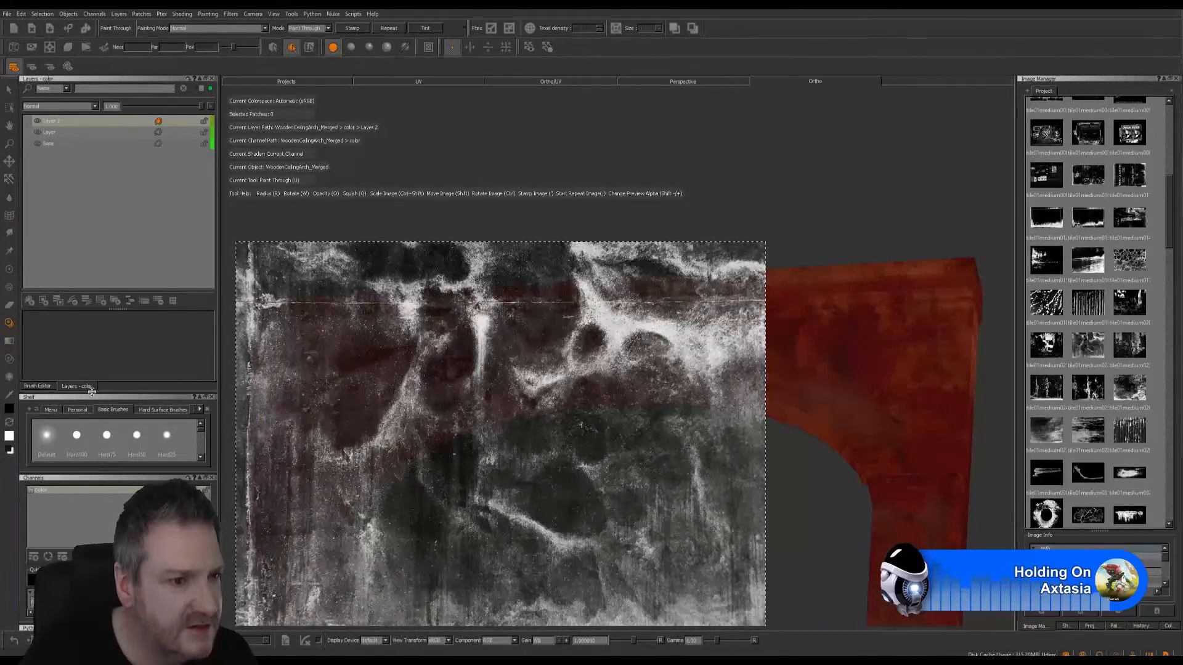
pyautogui.click(41, 386)
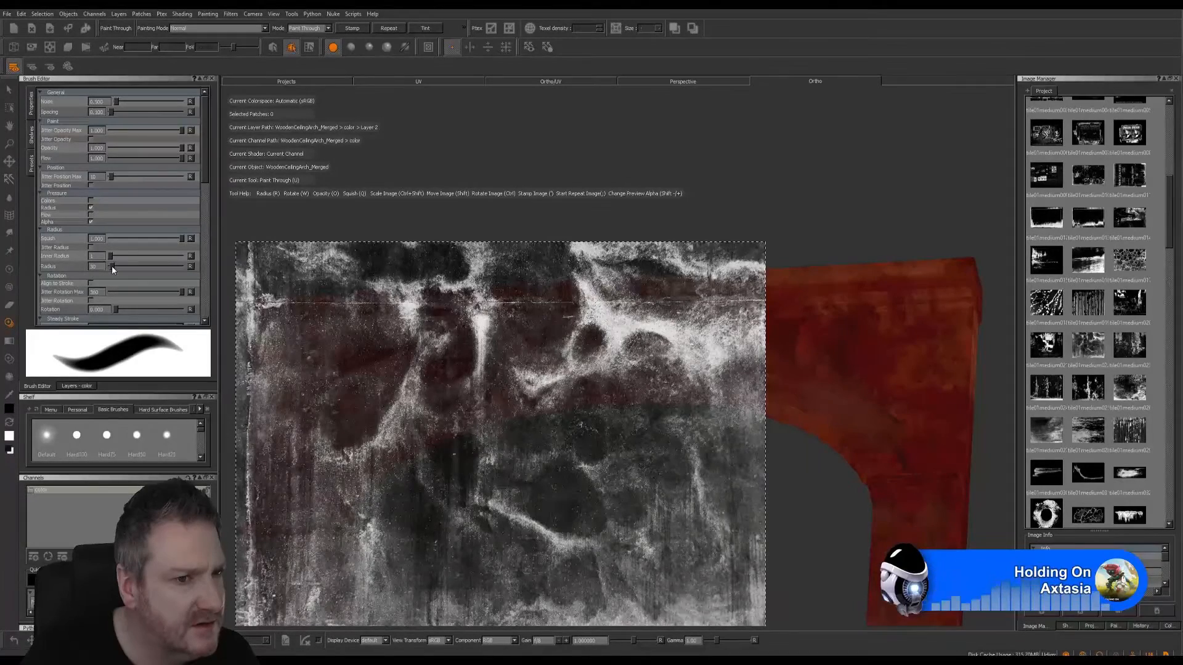
# - Enlarge the brush radius and paint the streaky stained image across the arch's entire upper section, repositioning the image to cover the right half
pyautogui.moveTo(112, 265); pyautogui.dragTo(114, 266)
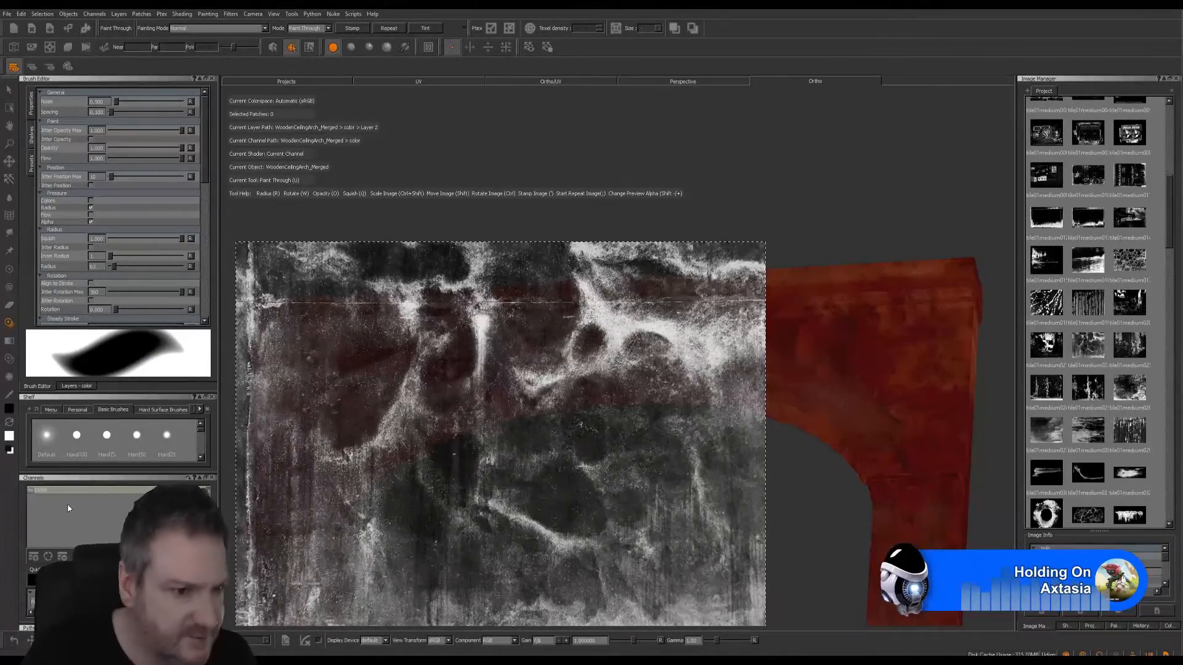
pyautogui.click(77, 387)
pyautogui.moveTo(307, 324)
pyautogui.mouseDown()
pyautogui.moveTo(584, 313)
pyautogui.moveTo(256, 326)
pyautogui.moveTo(223, 389)
pyautogui.moveTo(370, 456)
pyautogui.moveTo(333, 505)
pyautogui.moveTo(806, 346)
pyautogui.moveTo(708, 382)
pyautogui.moveTo(678, 308)
pyautogui.moveTo(740, 290)
pyautogui.moveTo(972, 281)
pyautogui.moveTo(696, 425)
pyautogui.moveTo(418, 422)
pyautogui.moveTo(712, 392)
pyautogui.mouseUp()
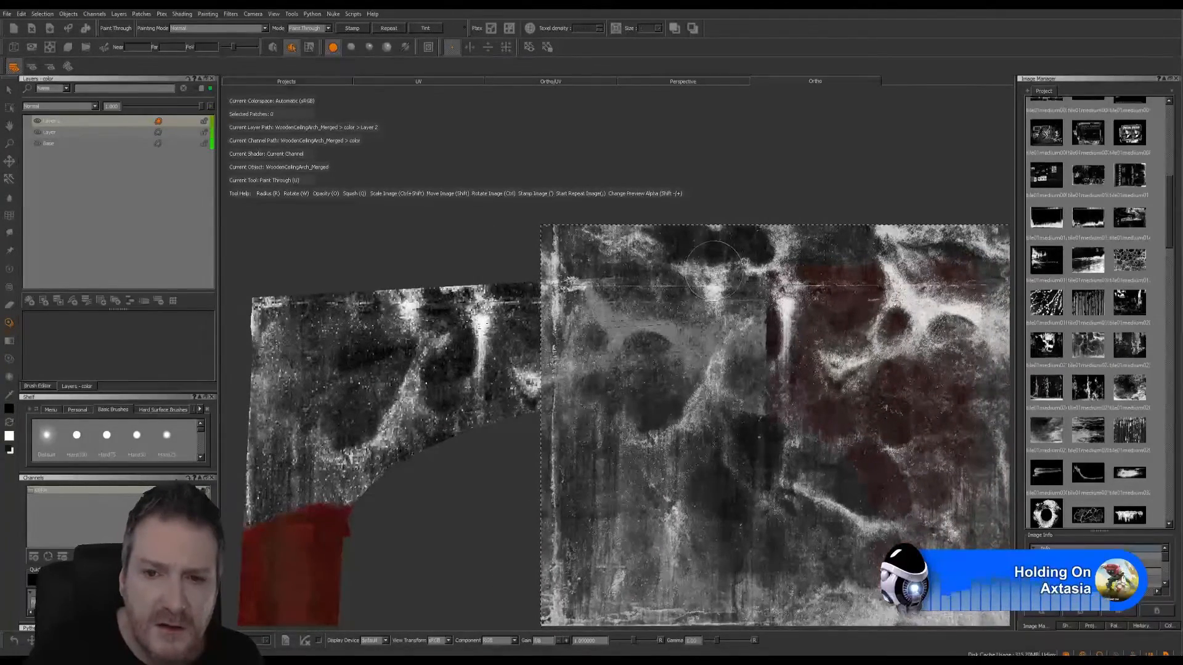
pyautogui.moveTo(714, 268)
pyautogui.mouseDown()
pyautogui.moveTo(949, 285)
pyautogui.moveTo(739, 293)
pyautogui.moveTo(811, 266)
pyautogui.moveTo(948, 308)
pyautogui.moveTo(754, 395)
pyautogui.moveTo(930, 434)
pyautogui.moveTo(820, 406)
pyautogui.moveTo(949, 335)
pyautogui.moveTo(943, 466)
pyautogui.moveTo(967, 446)
pyautogui.moveTo(962, 469)
pyautogui.moveTo(754, 332)
pyautogui.moveTo(730, 412)
pyautogui.moveTo(750, 452)
pyautogui.mouseUp()
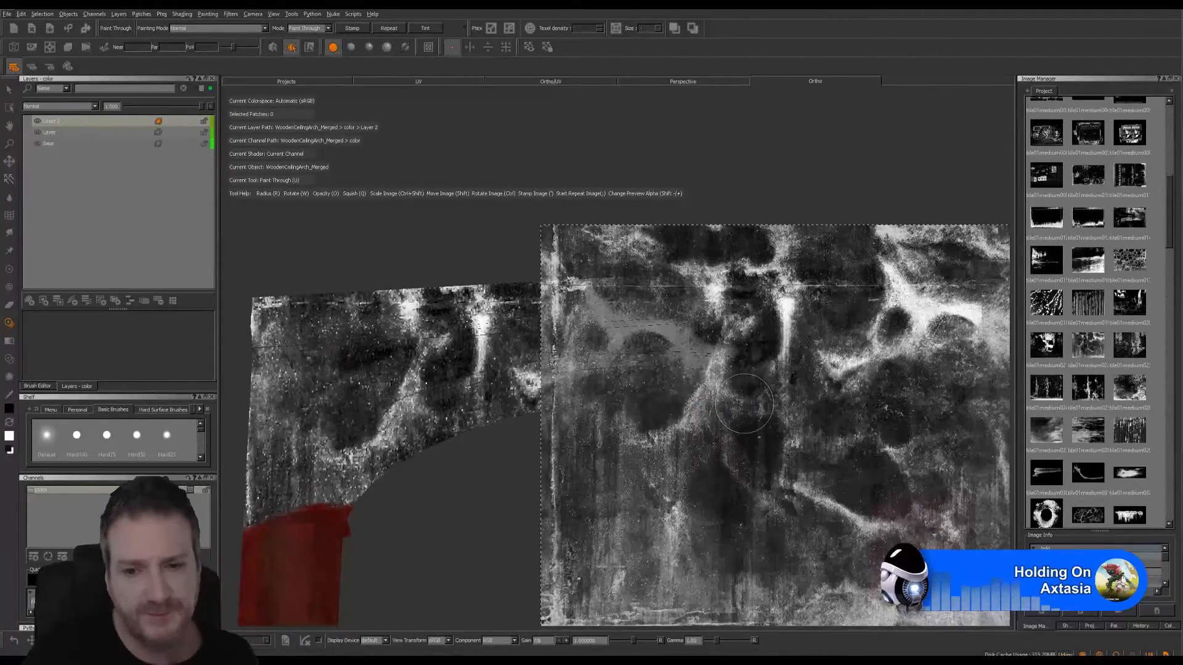
pyautogui.moveTo(769, 385)
pyautogui.keyDown('shift'); pyautogui.mouseDown()
pyautogui.moveTo(657, 547)
pyautogui.moveTo(638, 606)
pyautogui.moveTo(585, 664)
pyautogui.mouseUp(); pyautogui.keyUp('shift')
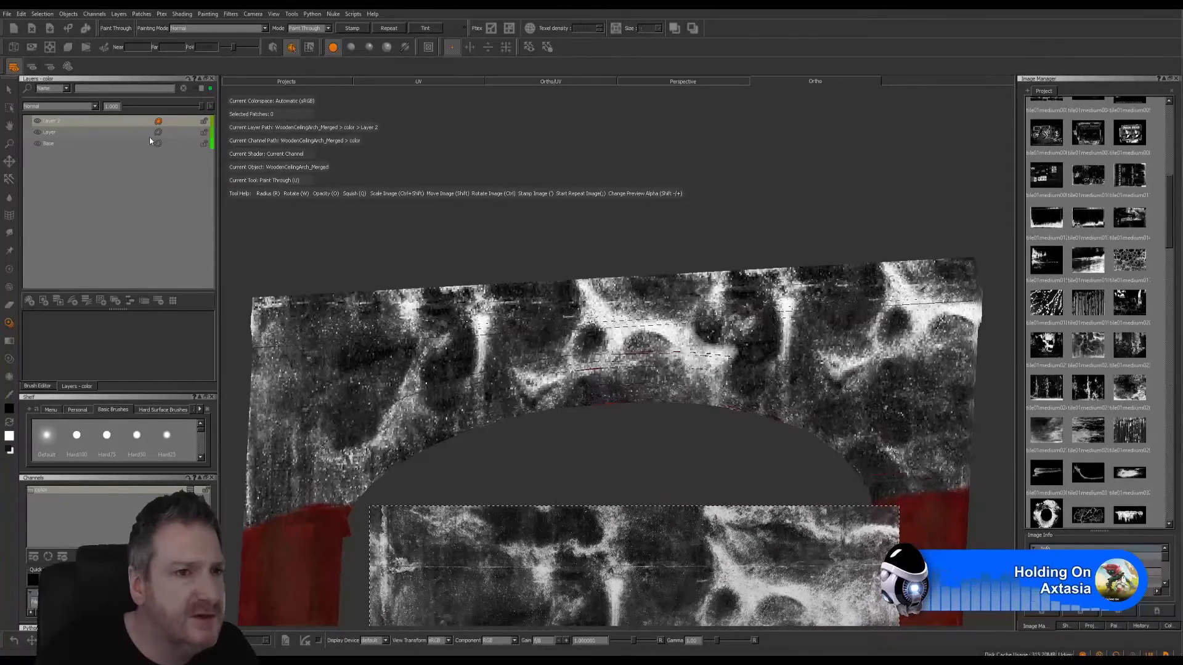
# - Try the Add, Multiply, Lighten and Screen blend modes on the stain paint layer
pyautogui.click(96, 107)
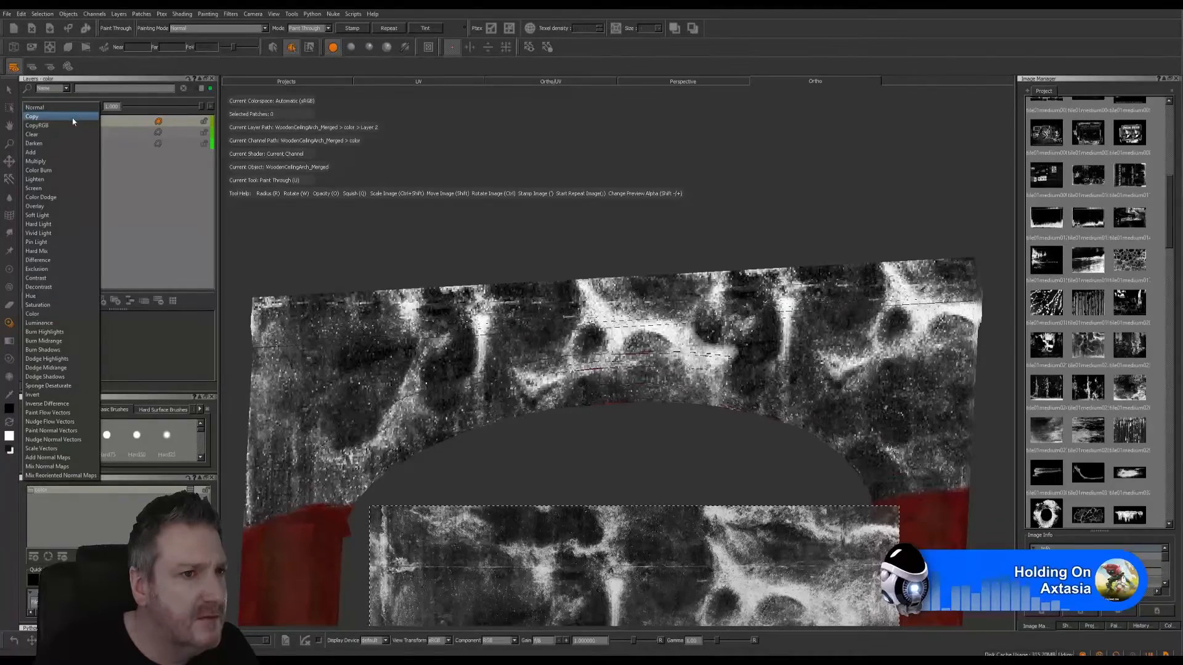
pyautogui.click(32, 151)
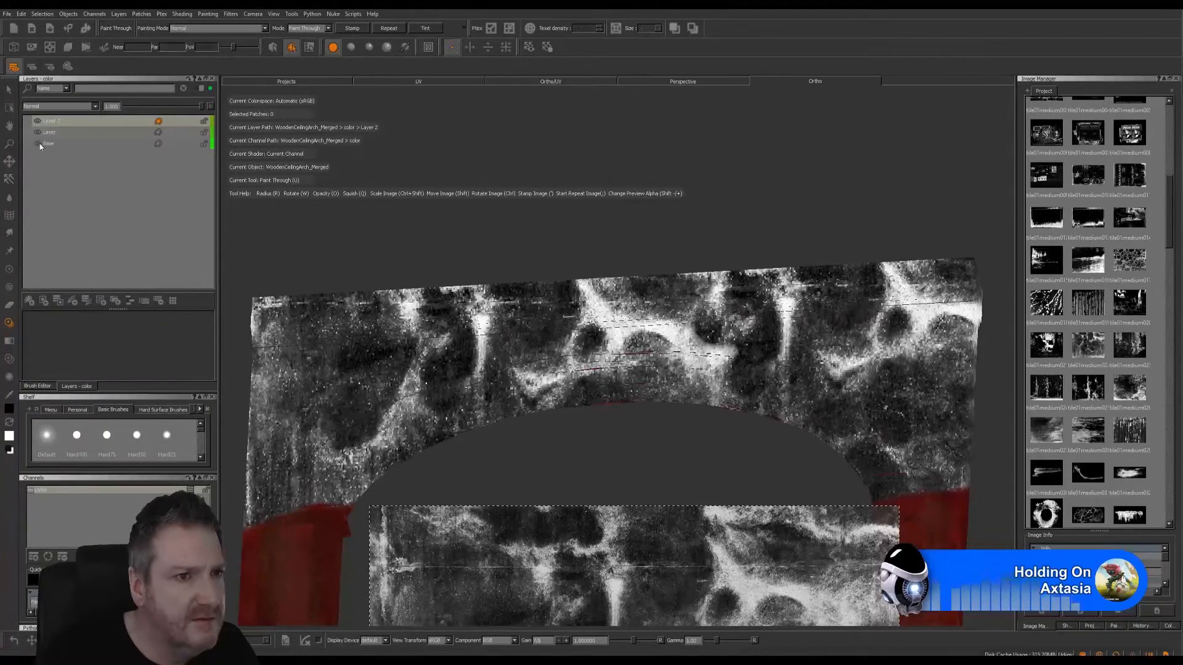
pyautogui.click(93, 106)
pyautogui.click(62, 117)
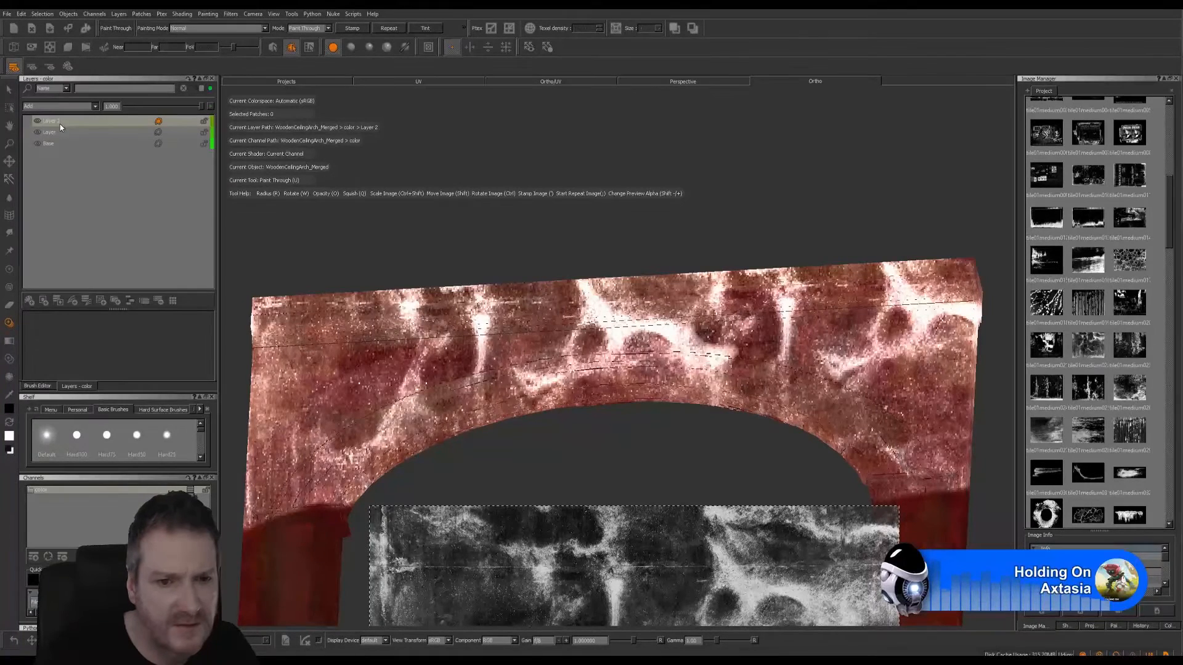
pyautogui.click(96, 107)
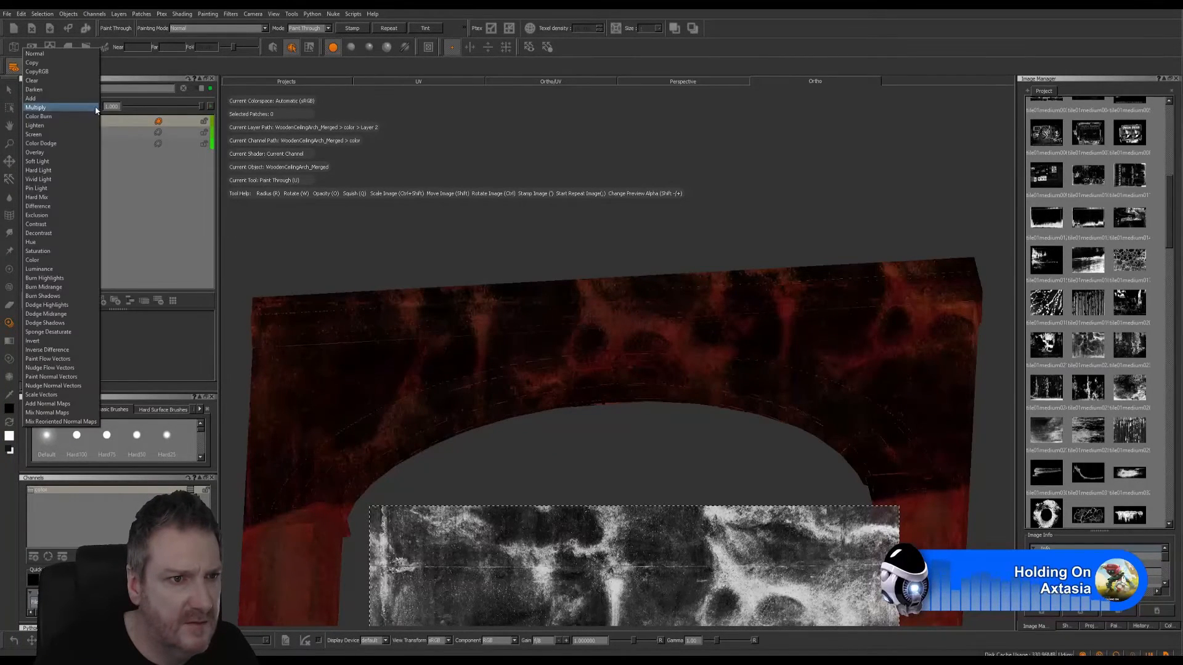
pyautogui.click(57, 125)
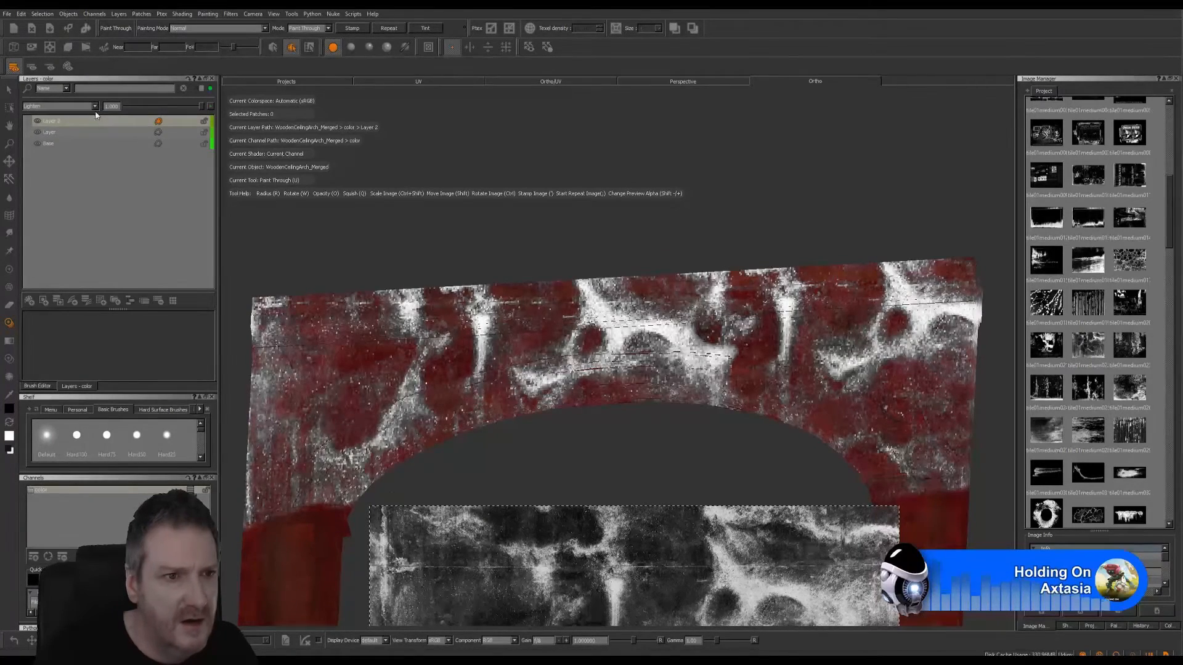
pyautogui.click(96, 107)
pyautogui.click(75, 121)
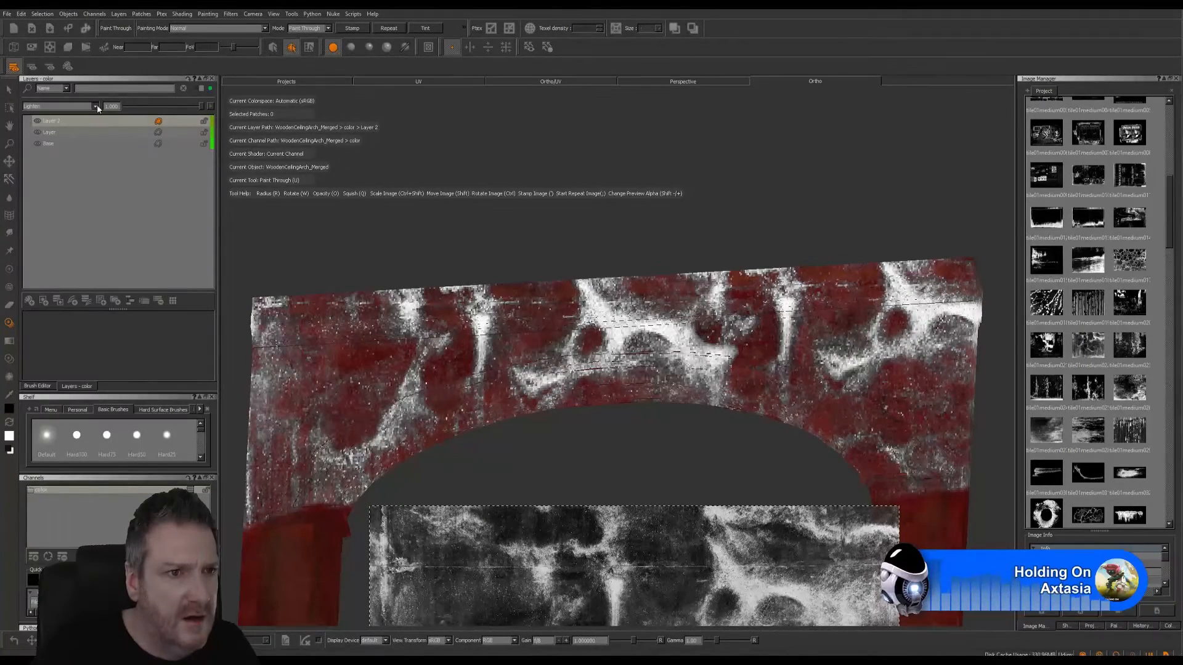
# - Try the Soft Light, Hard Light, Exclusion and Difference blend modes on the stain paint layer
pyautogui.click(96, 107)
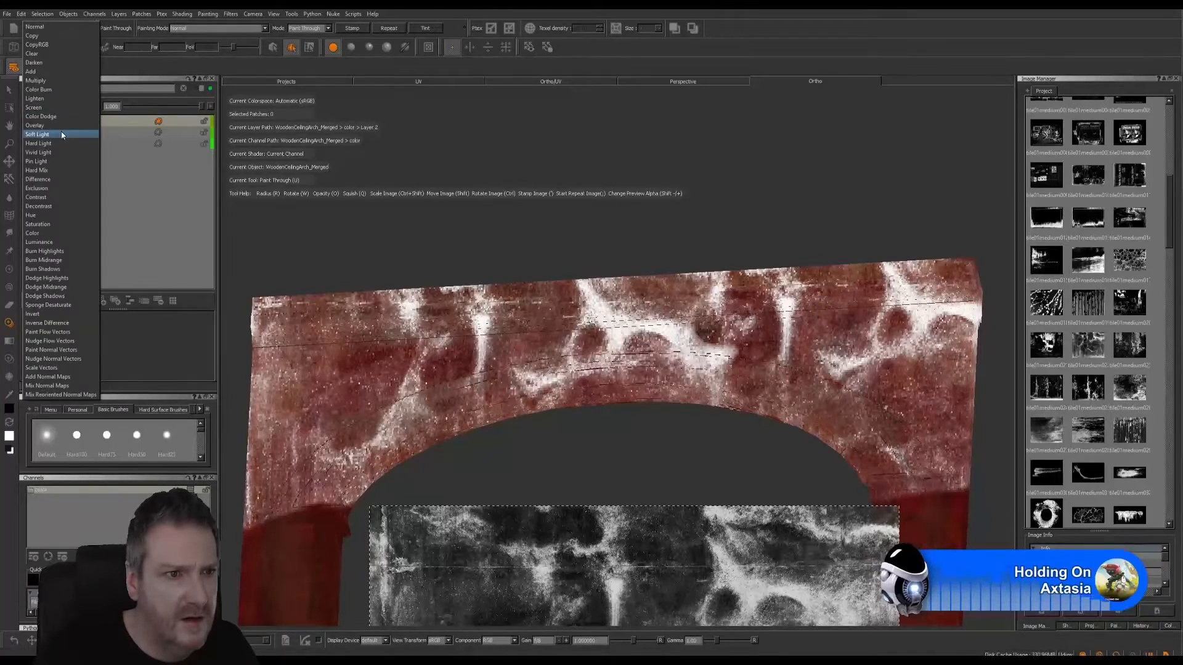
pyautogui.click(62, 134)
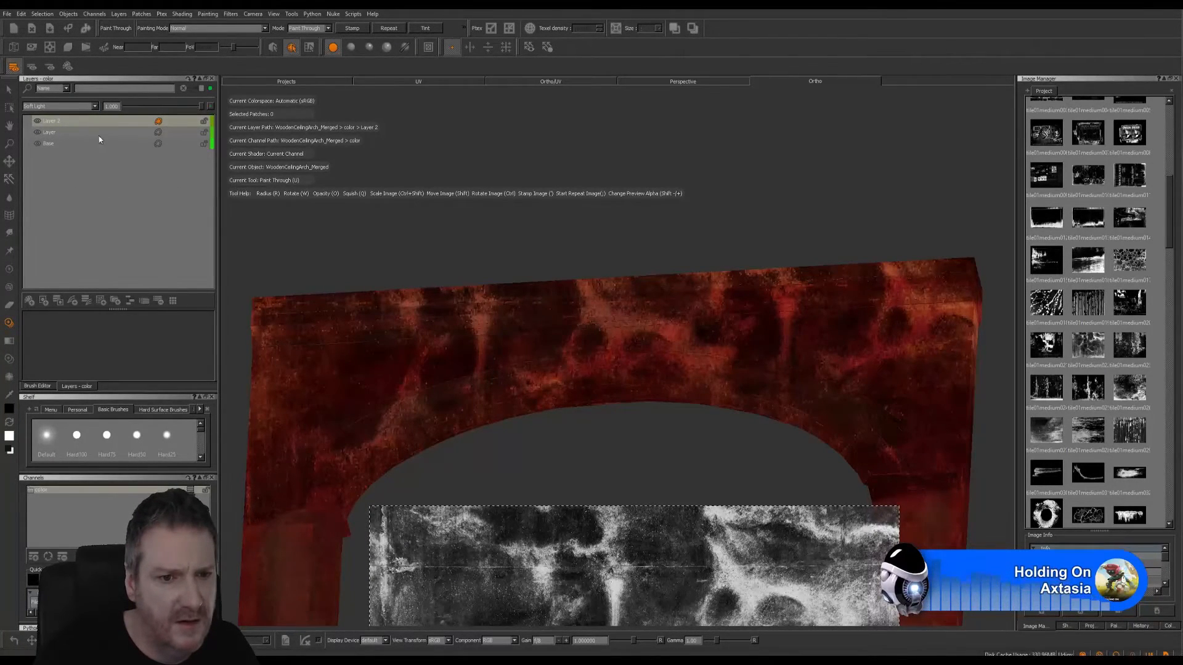
pyautogui.click(95, 109)
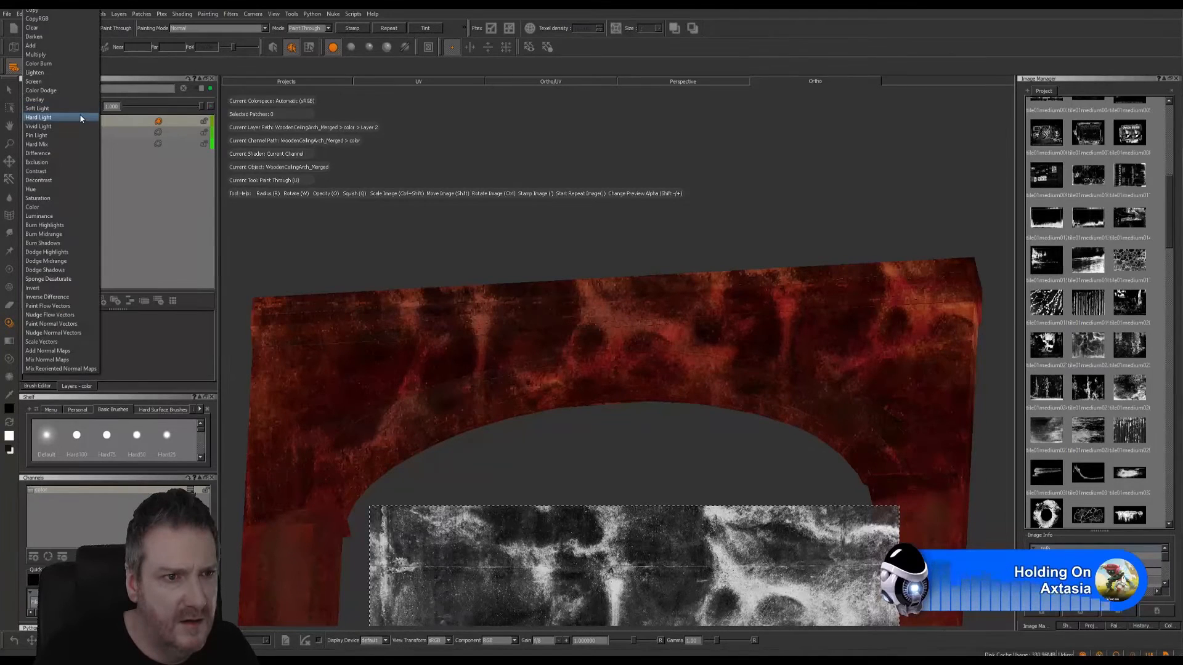
pyautogui.click(81, 118)
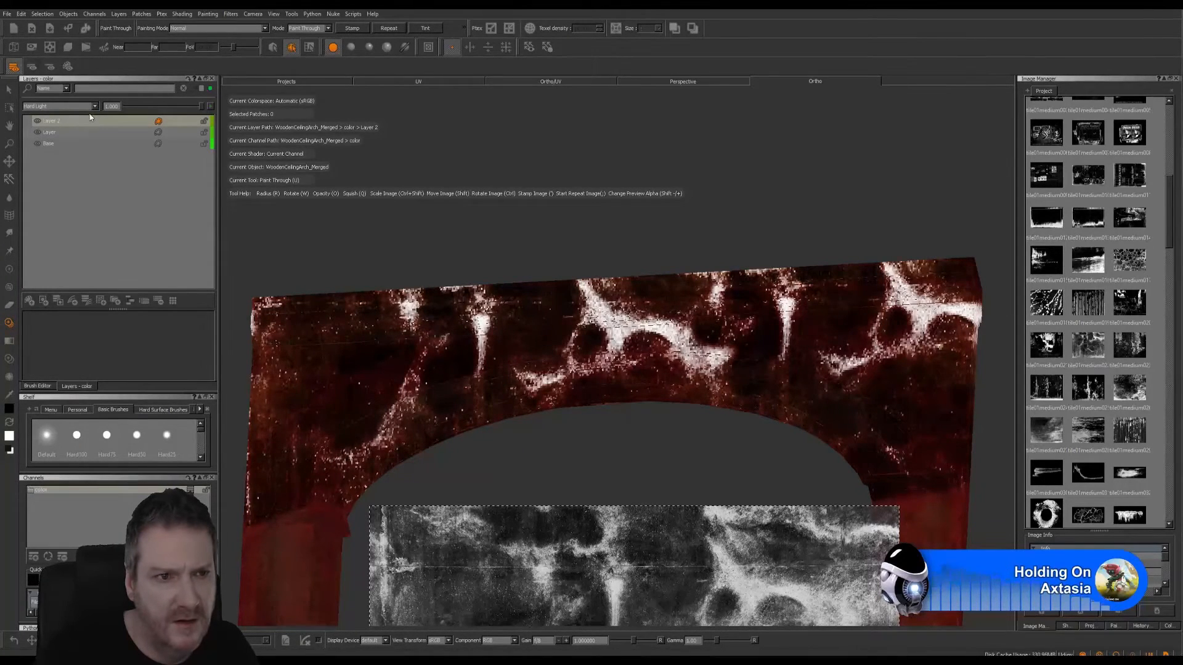
pyautogui.click(91, 108)
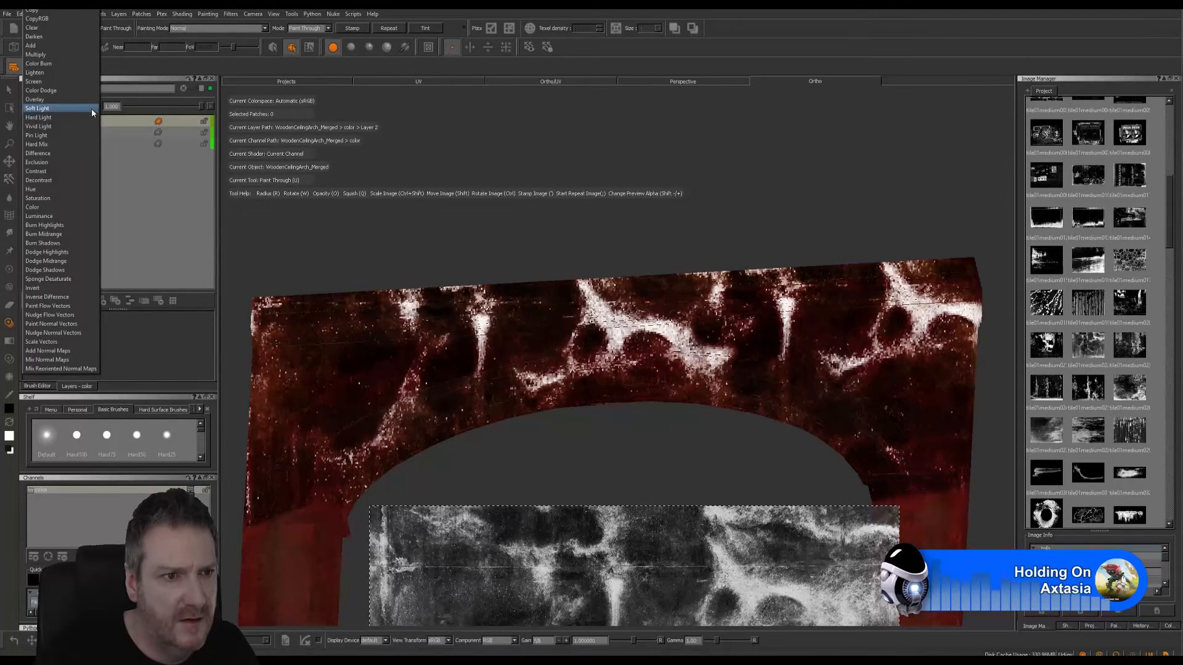
pyautogui.click(50, 162)
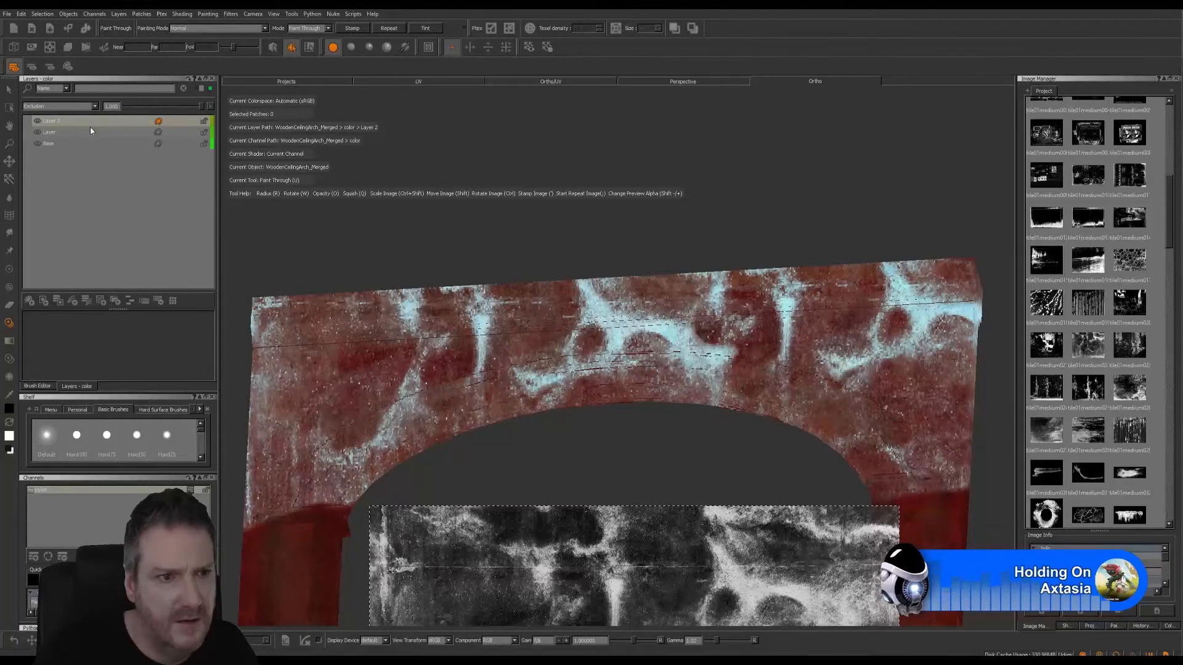
pyautogui.click(95, 109)
pyautogui.click(46, 150)
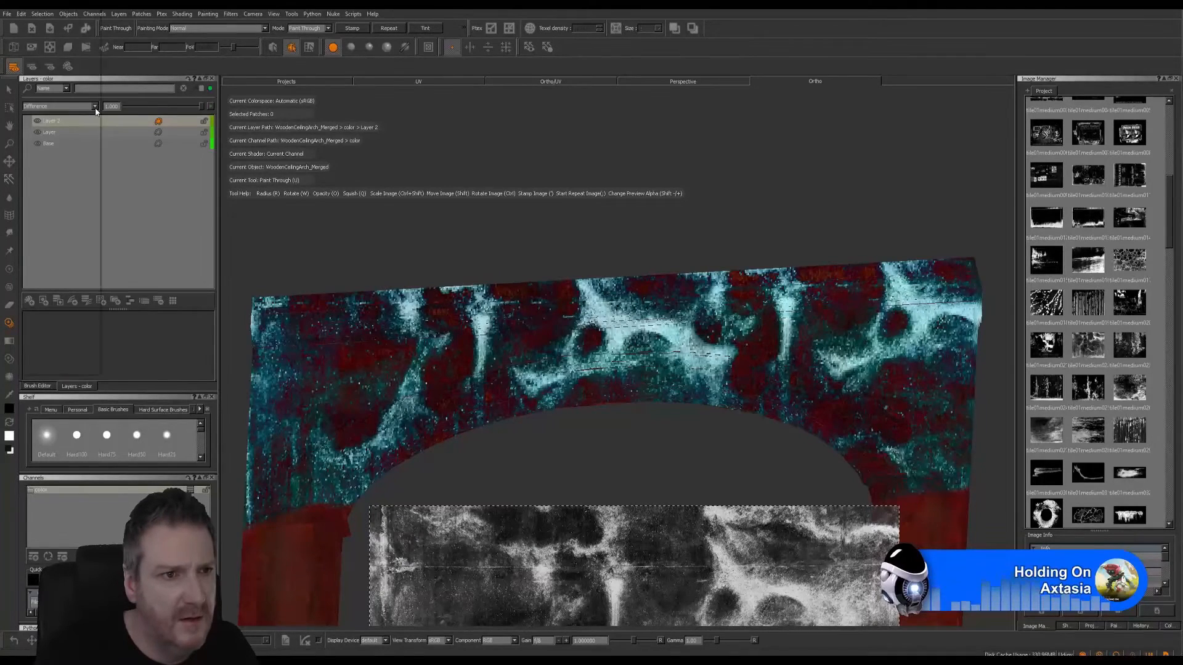
# - Set the stain layer's blend mode to Overlay and lower its opacity to about 0.17
pyautogui.click(94, 107)
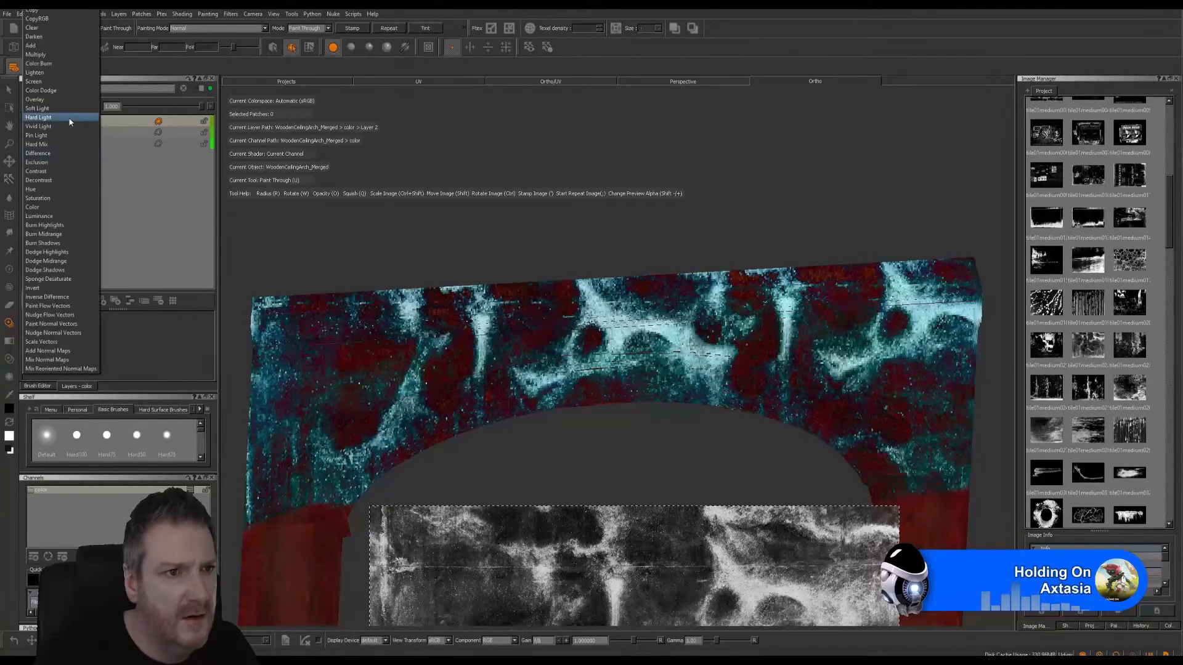
pyautogui.click(43, 99)
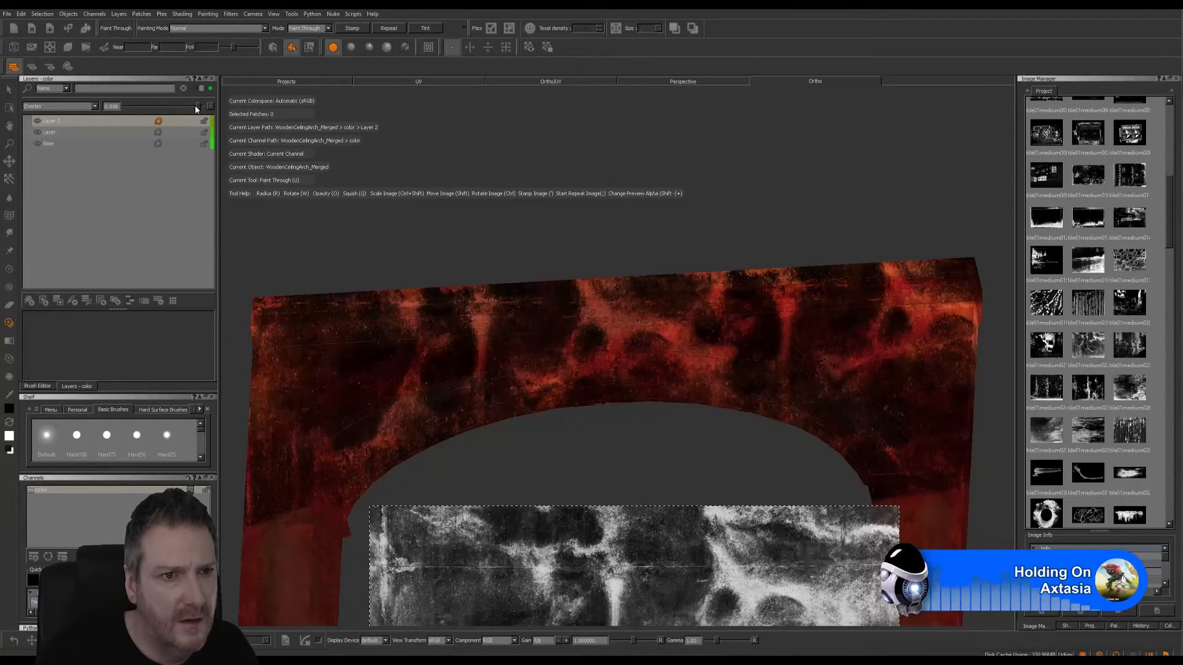
pyautogui.scroll(-8, 173, 110)
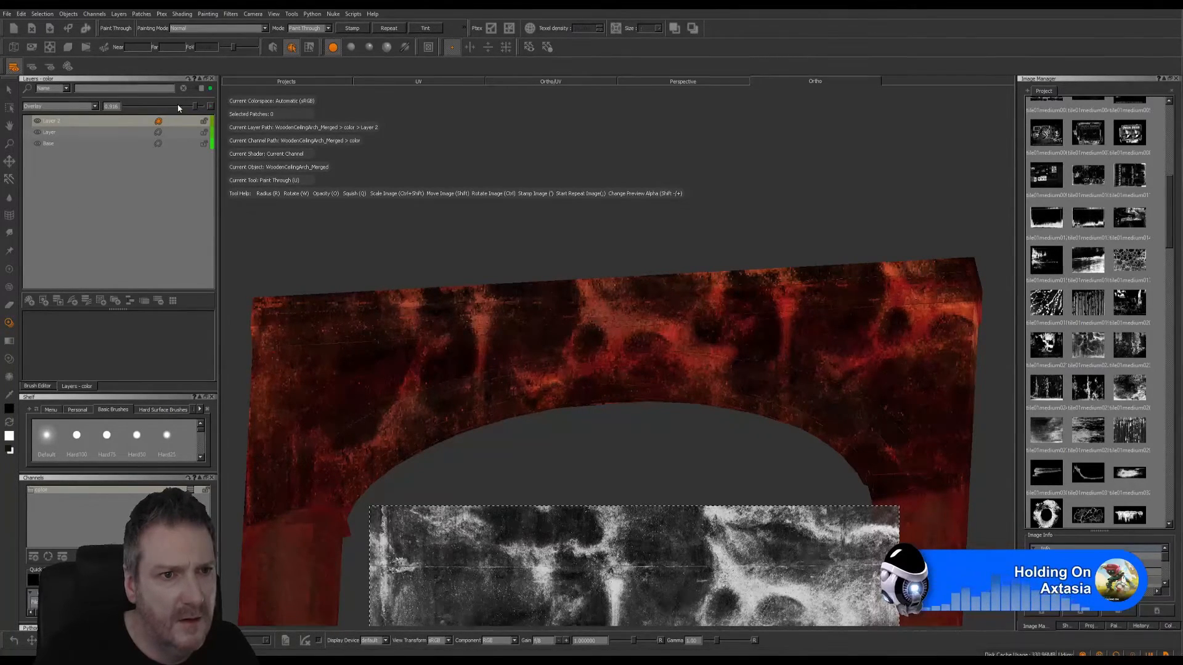
pyautogui.moveTo(194, 106); pyautogui.dragTo(140, 124)
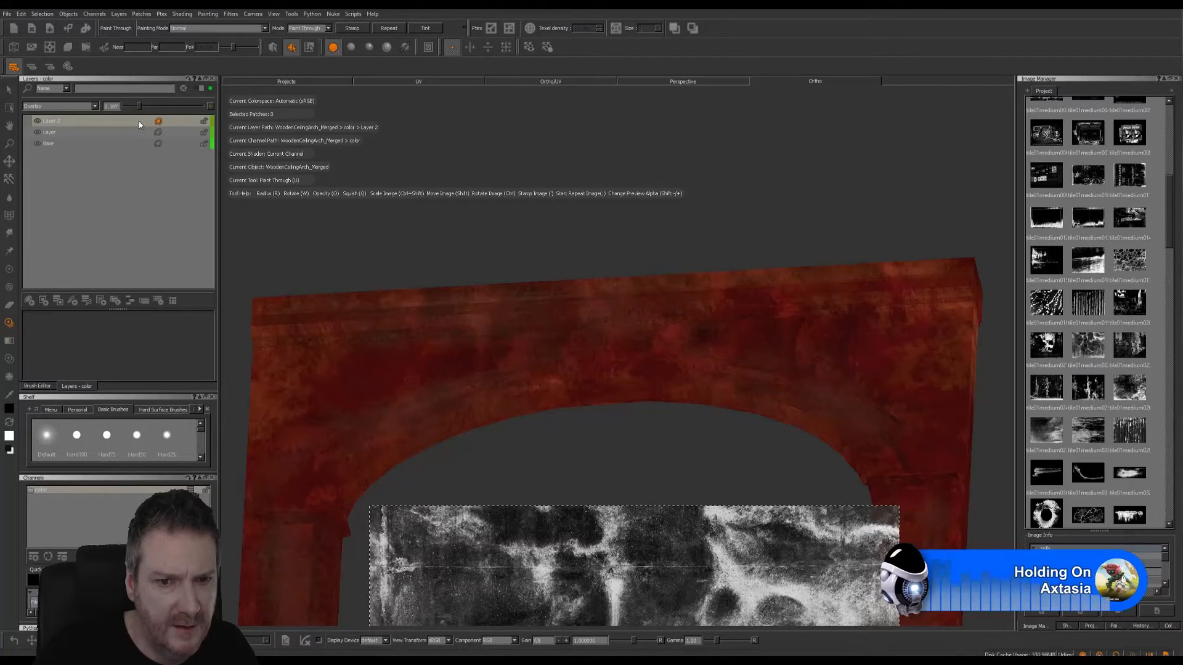
pyautogui.moveTo(139, 124); pyautogui.dragTo(142, 127)
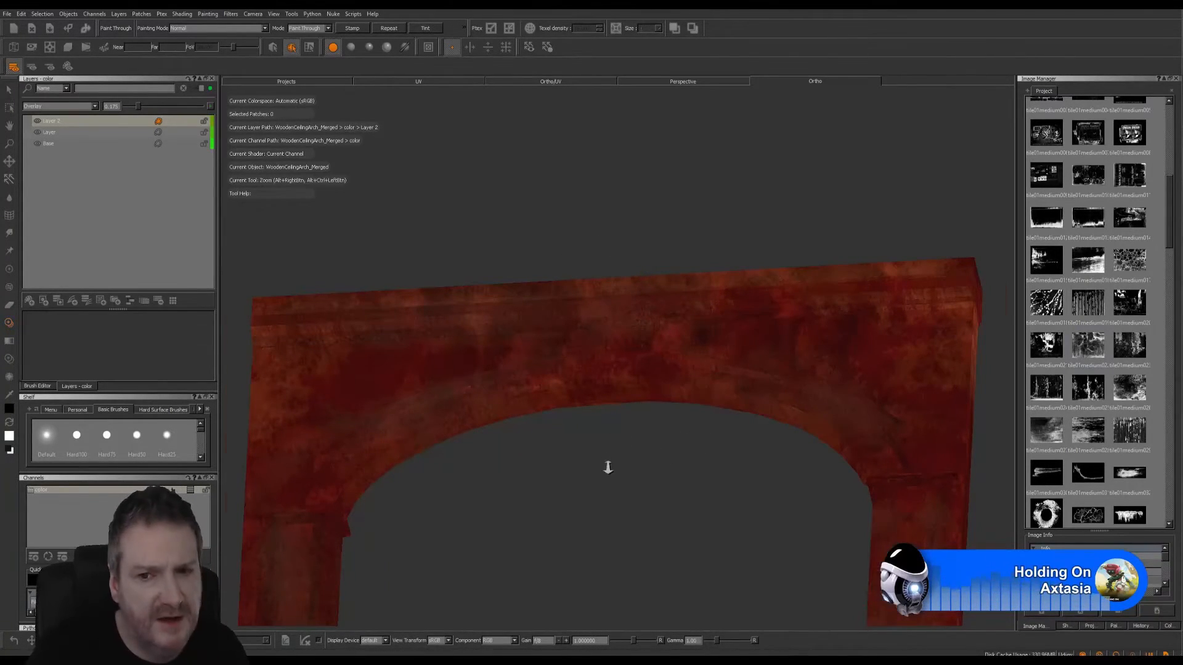
# - Compare the whole arch with and without the stain layer, and reduce the layer's opacity to about 0.14
pyautogui.keyDown('alt'); pyautogui.moveTo(608, 467); pyautogui.dragTo(506, 329, button='right'); pyautogui.keyUp('alt')
pyautogui.moveTo(506, 328)
pyautogui.keyDown('alt'); pyautogui.mouseDown()
pyautogui.moveTo(604, 431)
pyautogui.moveTo(597, 468)
pyautogui.moveTo(635, 462)
pyautogui.moveTo(612, 470)
pyautogui.mouseUp(); pyautogui.keyUp('alt')
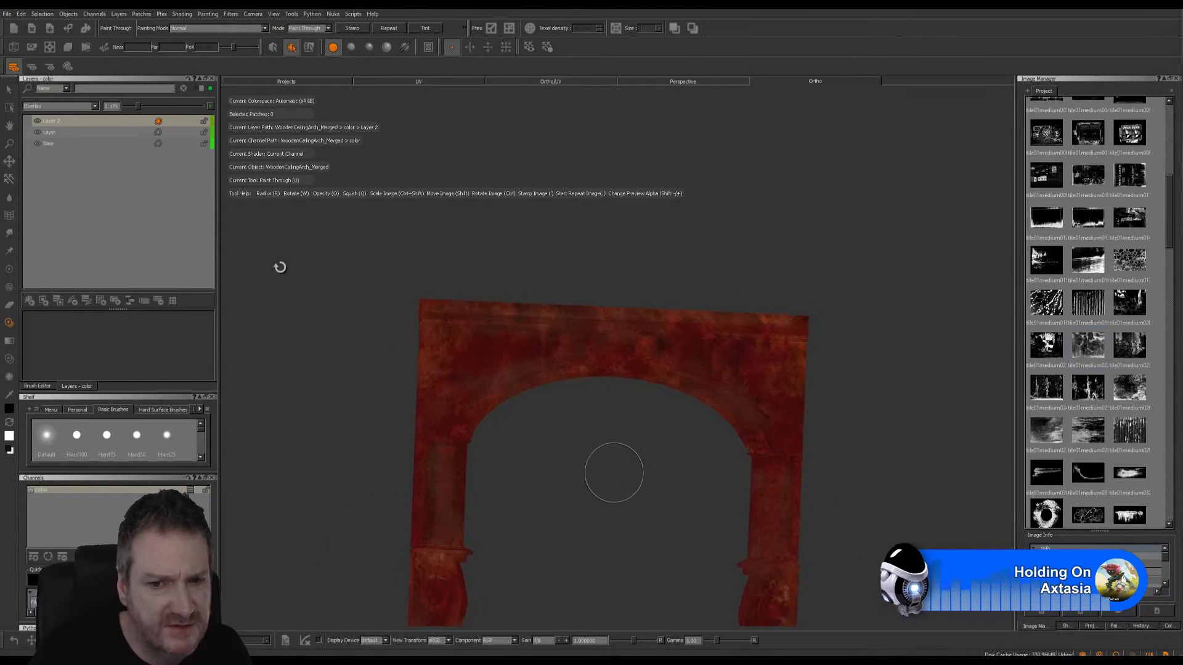
pyautogui.click(39, 123)
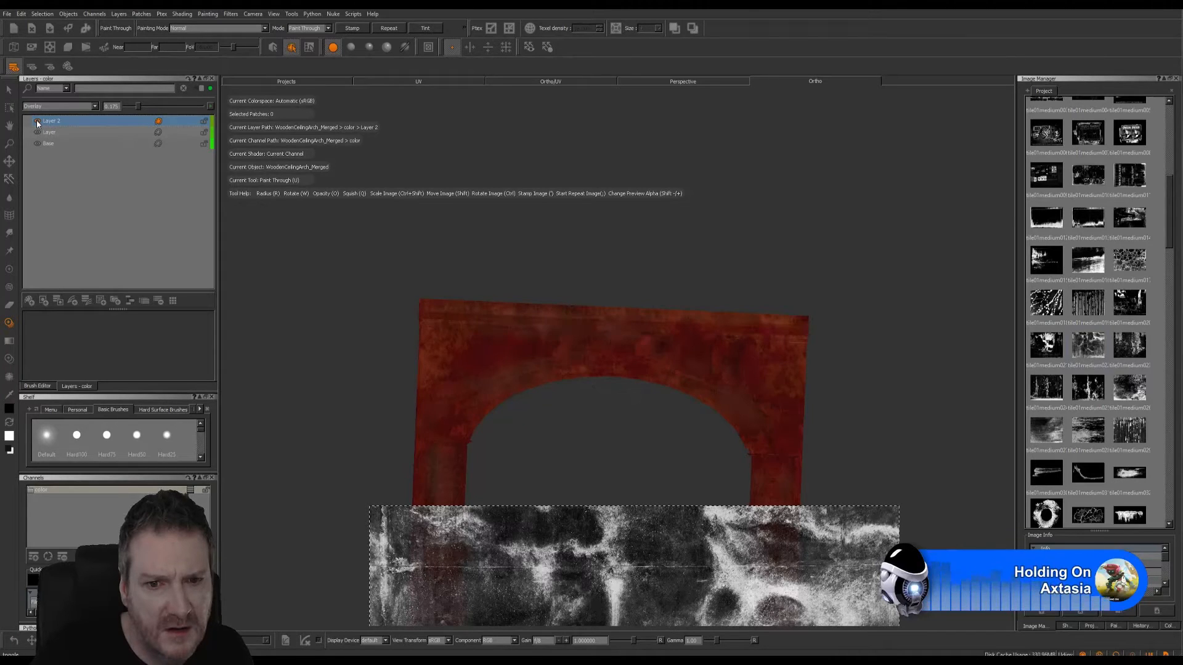
pyautogui.click(136, 110)
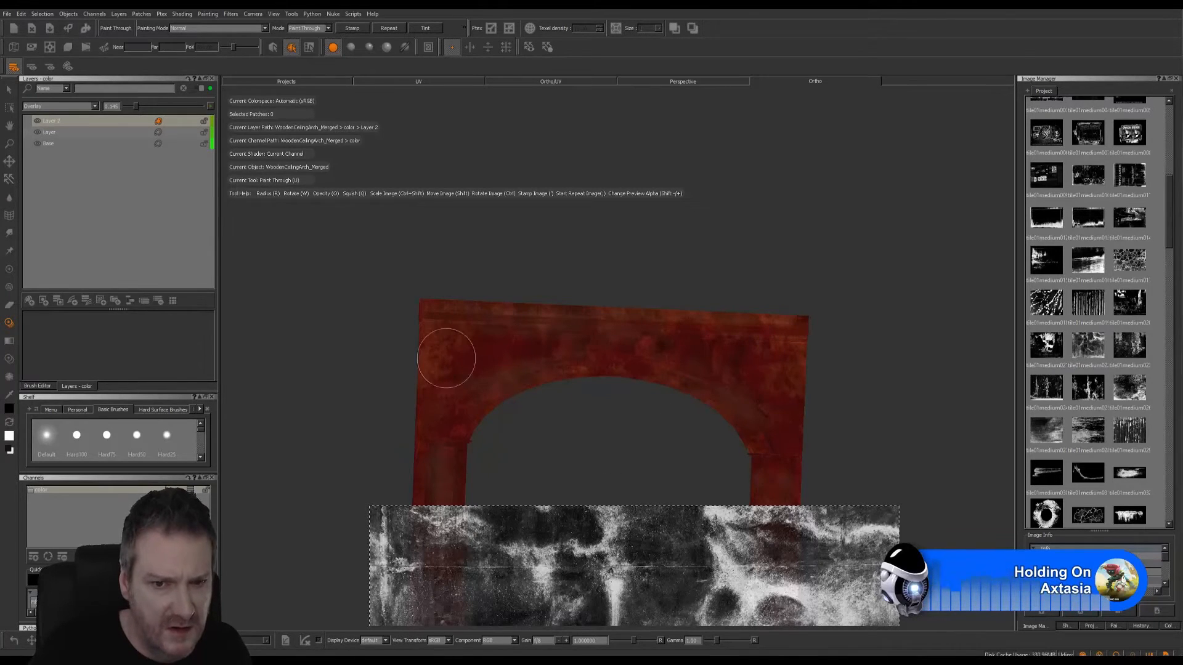
# - Reposition the stained image over the turned arch and paint it onto the upper corners and down both columns
pyautogui.moveTo(618, 431)
pyautogui.keyDown('alt'); pyautogui.mouseDown()
pyautogui.moveTo(620, 393)
pyautogui.moveTo(656, 388)
pyautogui.moveTo(916, 396)
pyautogui.moveTo(723, 407)
pyautogui.mouseUp(); pyautogui.keyUp('alt')
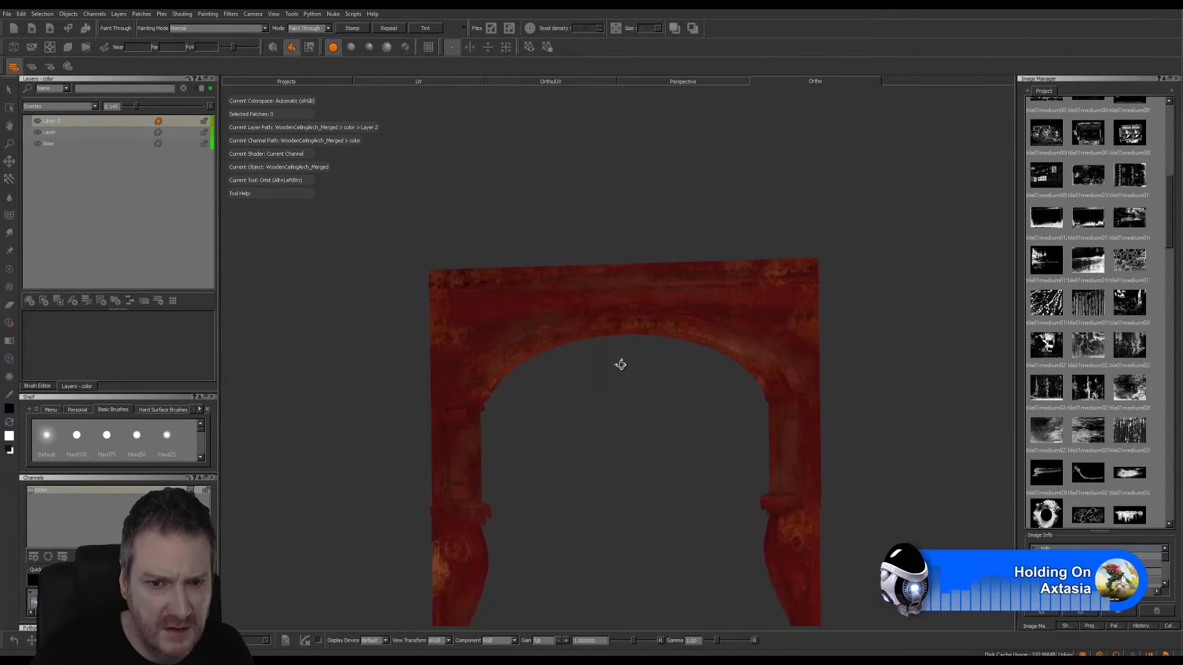
pyautogui.keyDown('shift'); pyautogui.moveTo(655, 580); pyautogui.dragTo(647, 325); pyautogui.keyUp('shift')
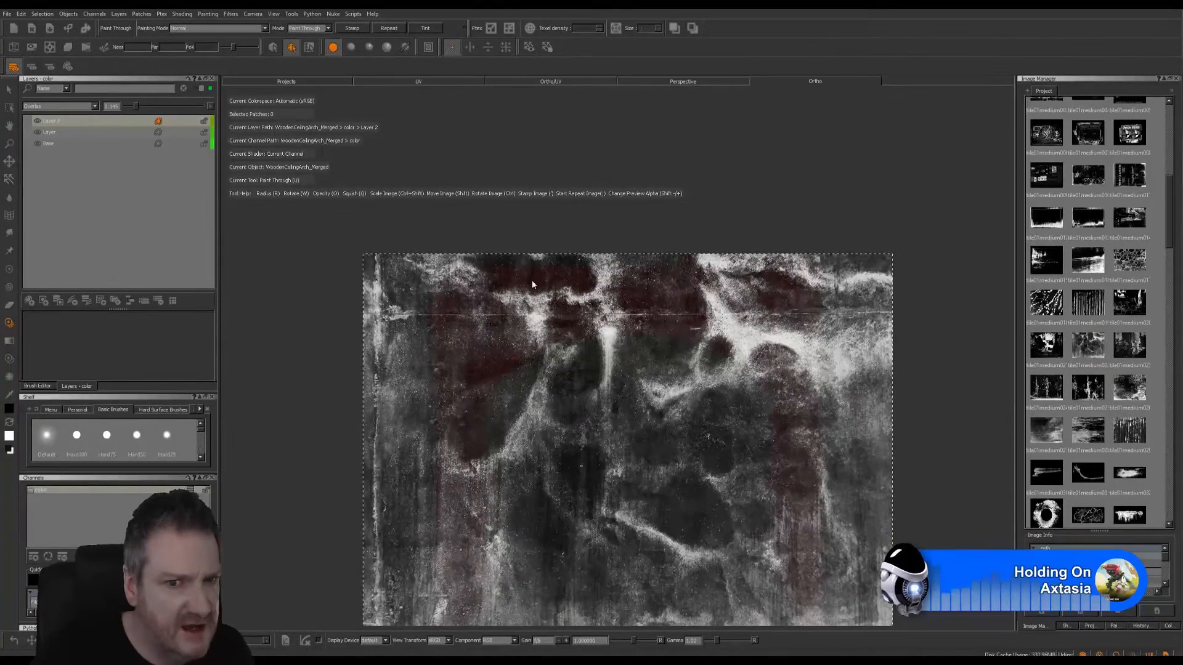
pyautogui.moveTo(463, 280)
pyautogui.mouseDown()
pyautogui.moveTo(436, 260)
pyautogui.moveTo(414, 332)
pyautogui.moveTo(425, 315)
pyautogui.mouseUp()
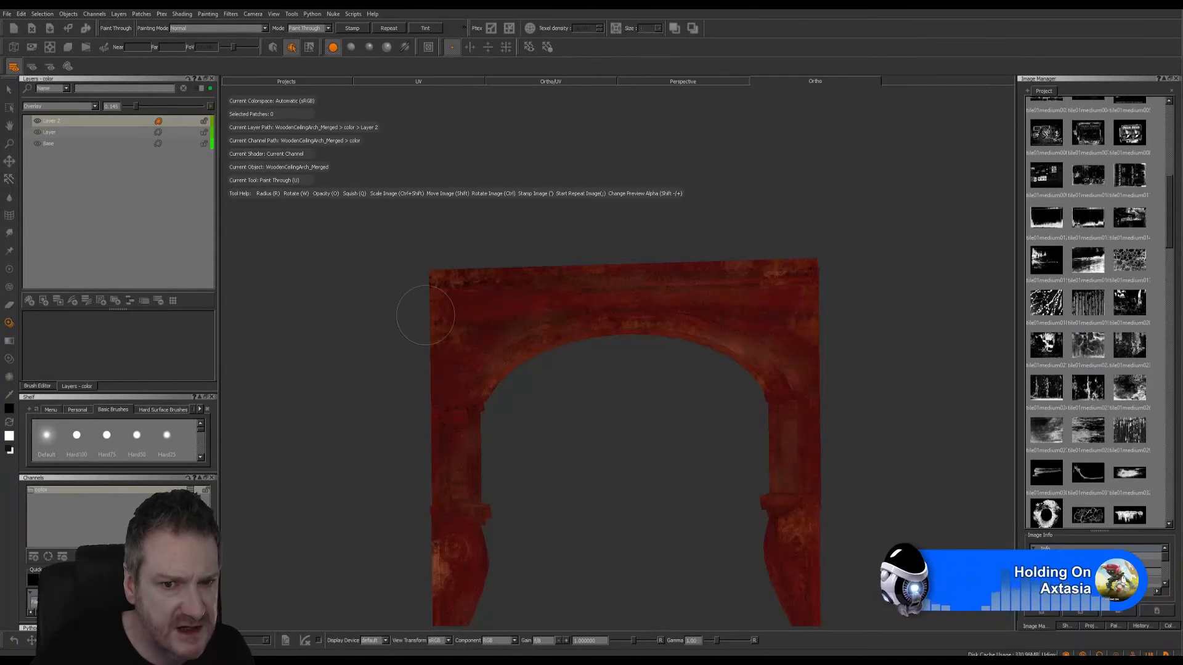
pyautogui.moveTo(753, 268)
pyautogui.mouseDown()
pyautogui.moveTo(742, 272)
pyautogui.moveTo(749, 292)
pyautogui.mouseUp()
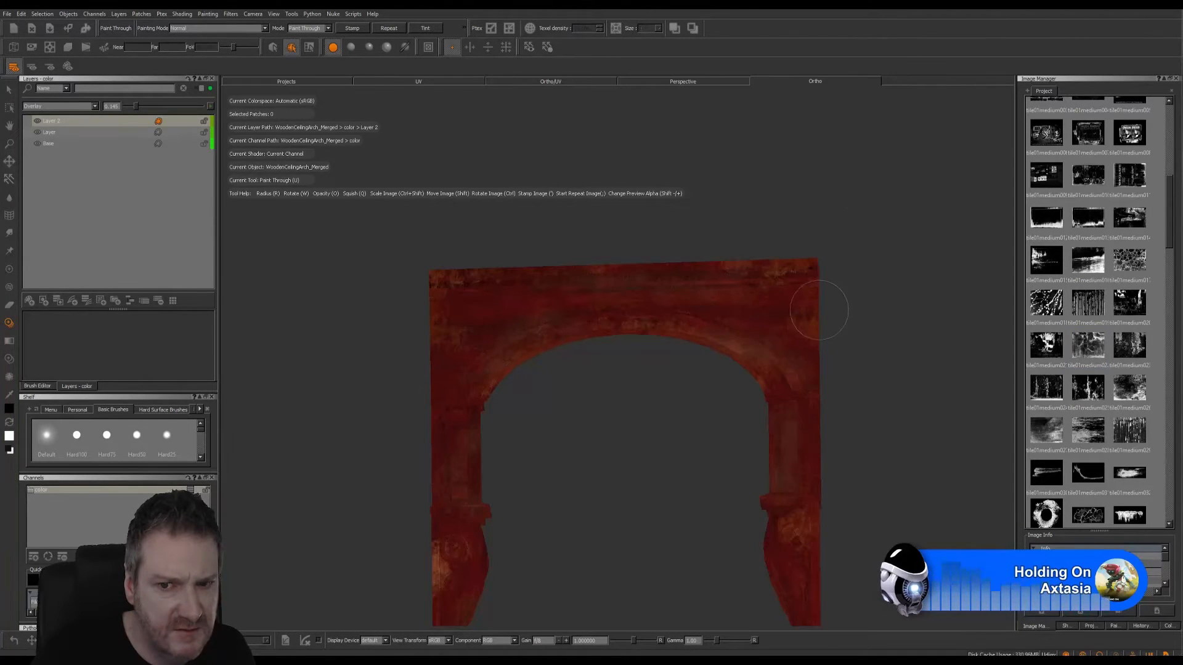
pyautogui.moveTo(818, 310)
pyautogui.mouseDown()
pyautogui.moveTo(819, 362)
pyautogui.moveTo(812, 327)
pyautogui.mouseUp()
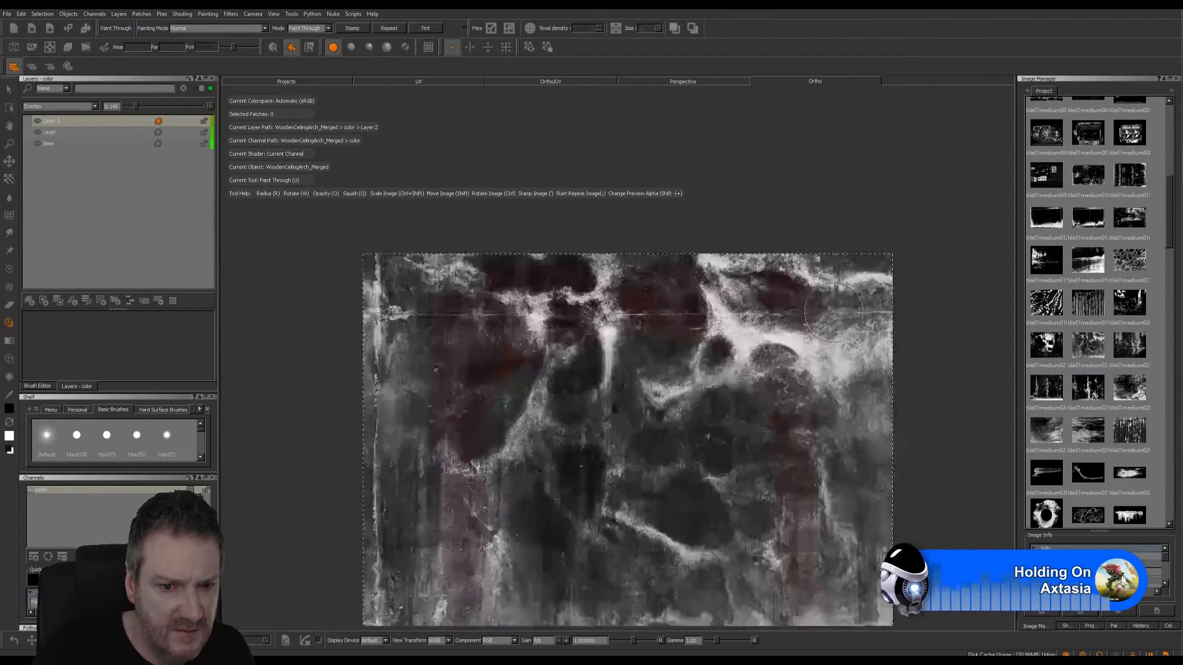
pyautogui.moveTo(459, 559)
pyautogui.mouseDown()
pyautogui.moveTo(457, 519)
pyautogui.moveTo(454, 620)
pyautogui.mouseUp()
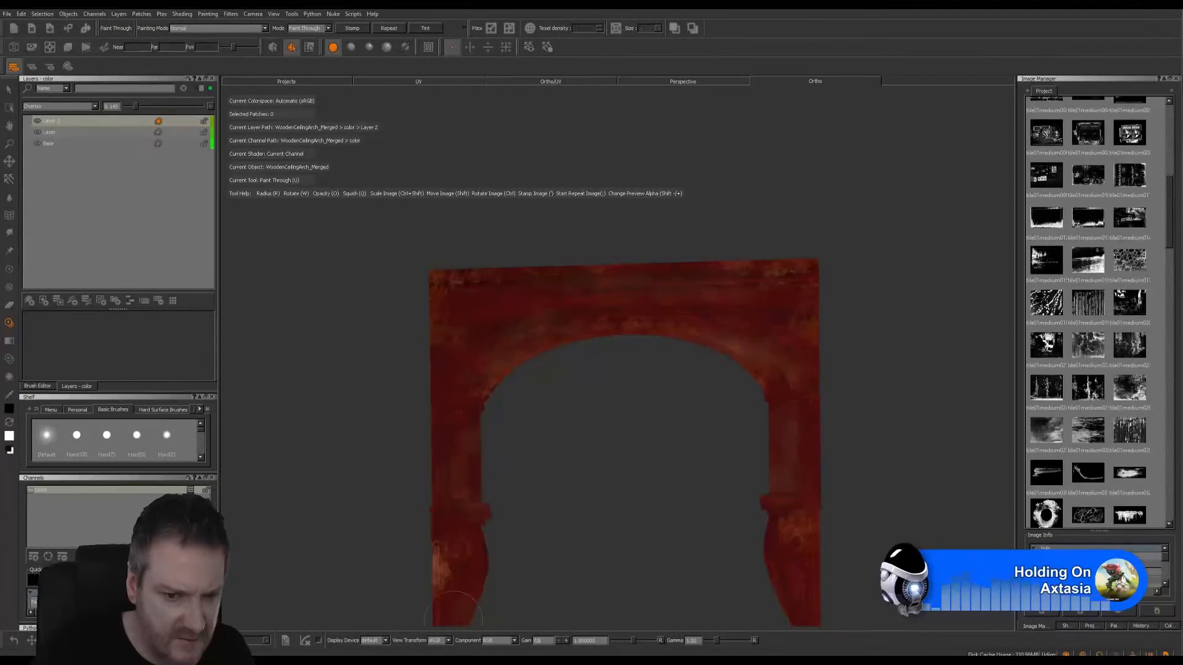
pyautogui.moveTo(437, 439); pyautogui.dragTo(439, 424)
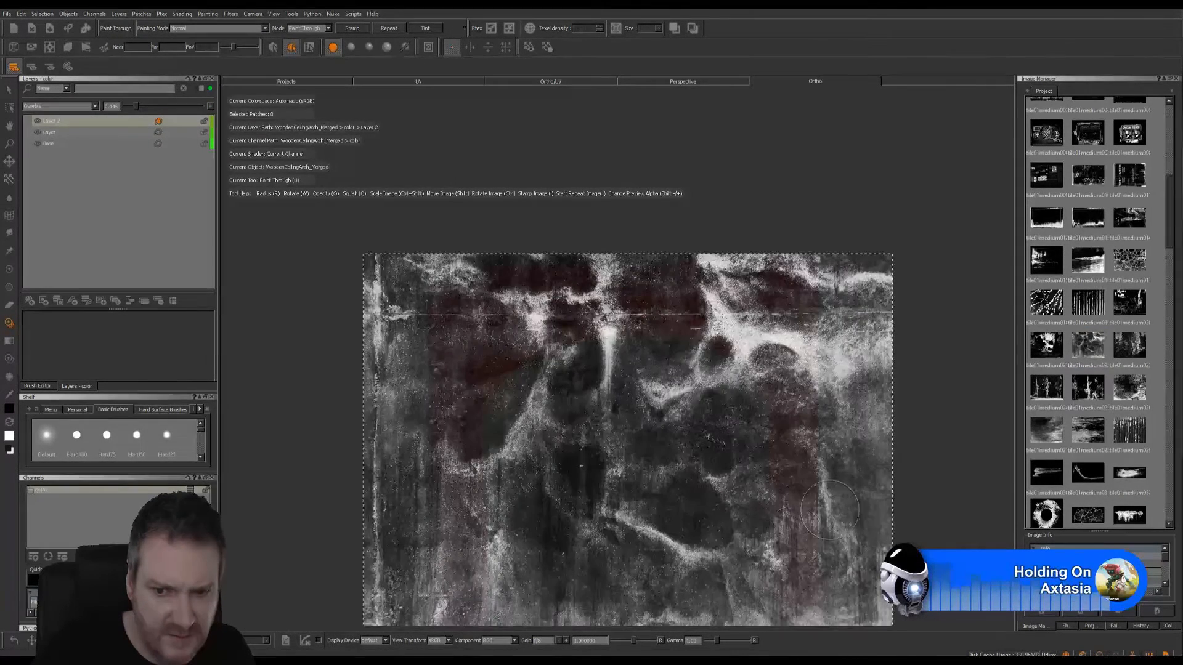
pyautogui.moveTo(795, 514); pyautogui.dragTo(830, 495)
pyautogui.moveTo(820, 381)
pyautogui.mouseDown()
pyautogui.moveTo(795, 492)
pyautogui.moveTo(801, 555)
pyautogui.mouseUp()
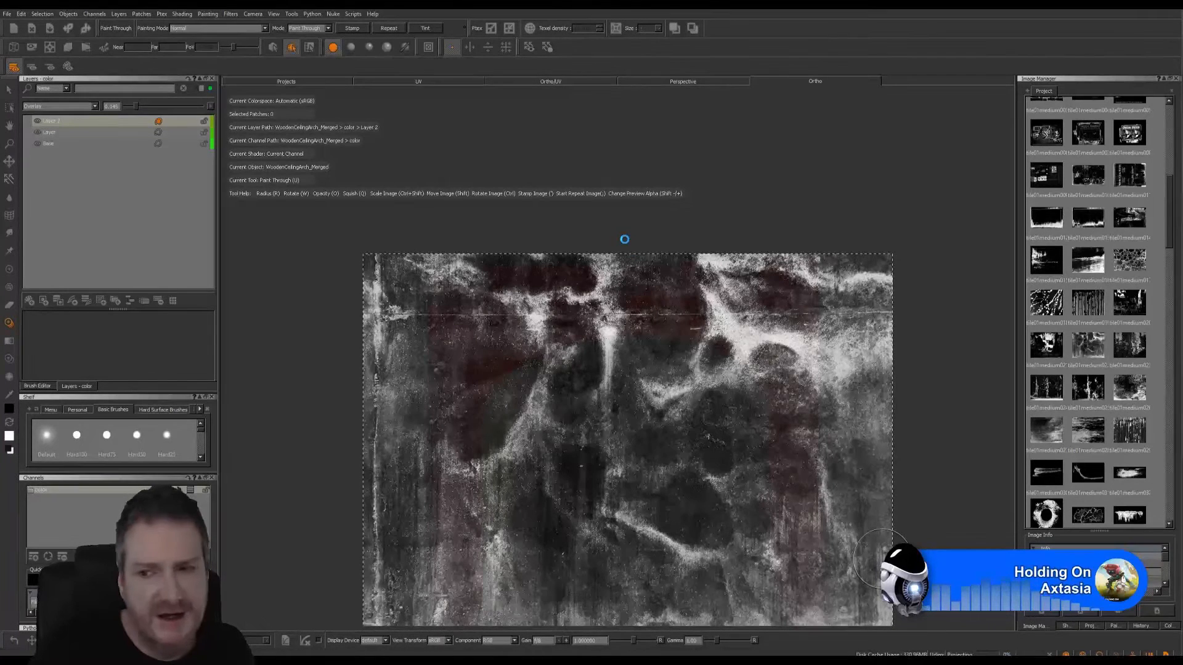
# - Add a new paint layer above the Overlay stain layer, with the arch turned to an angled view
pyautogui.moveTo(534, 327)
pyautogui.keyDown('alt'); pyautogui.mouseDown()
pyautogui.moveTo(863, 399)
pyautogui.moveTo(1022, 405)
pyautogui.mouseUp(); pyautogui.keyUp('alt')
pyautogui.moveTo(734, 396)
pyautogui.keyDown('alt'); pyautogui.mouseDown()
pyautogui.moveTo(644, 361)
pyautogui.moveTo(650, 446)
pyautogui.moveTo(583, 423)
pyautogui.moveTo(708, 391)
pyautogui.mouseUp(); pyautogui.keyUp('alt')
pyautogui.press('u')
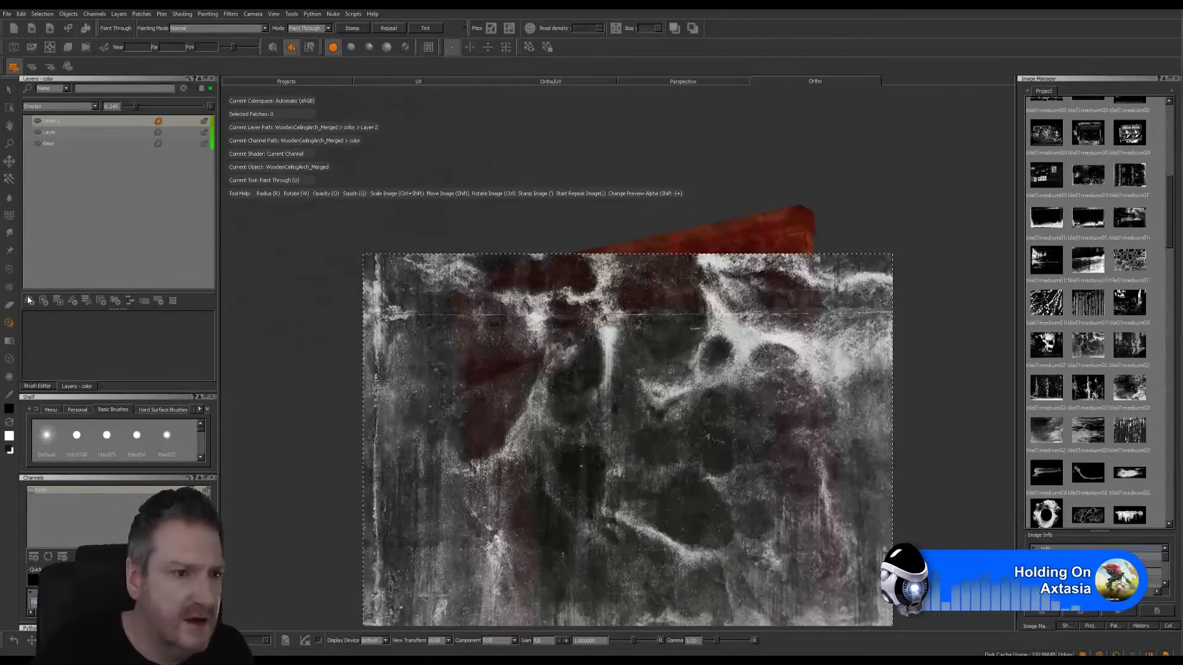
pyautogui.hotkey('ctrl', 'shift', 'n')
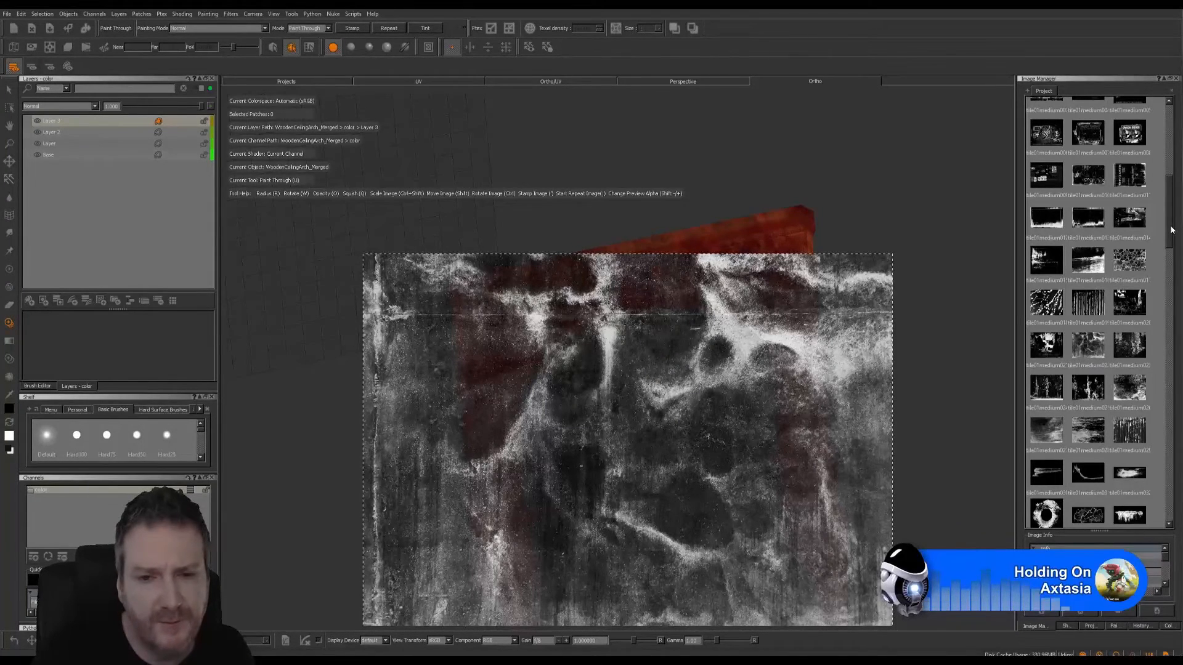
# - Load a horizontal white dirt-band image for painting through, then scale, tilt and place it along the end of the arch's upper ledge in a close-up view
pyautogui.moveTo(1170, 232); pyautogui.dragTo(1156, 311)
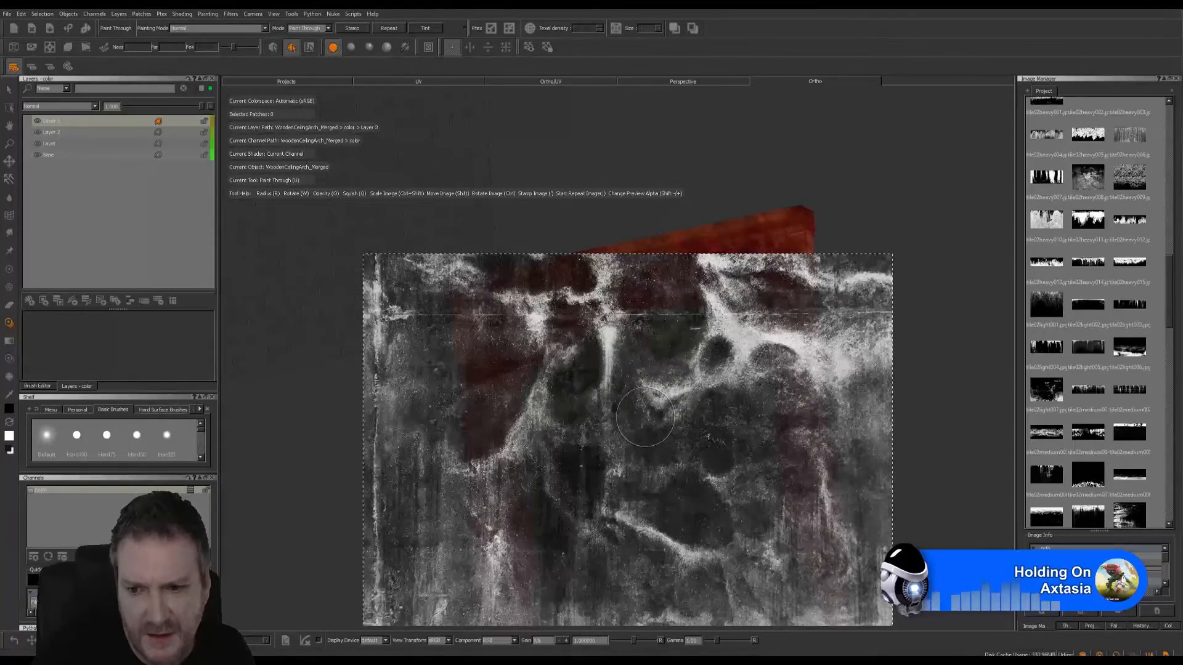
pyautogui.moveTo(1033, 434)
pyautogui.mouseDown(button='middle')
pyautogui.moveTo(849, 442)
pyautogui.moveTo(858, 464)
pyautogui.moveTo(781, 434)
pyautogui.mouseUp(button='middle')
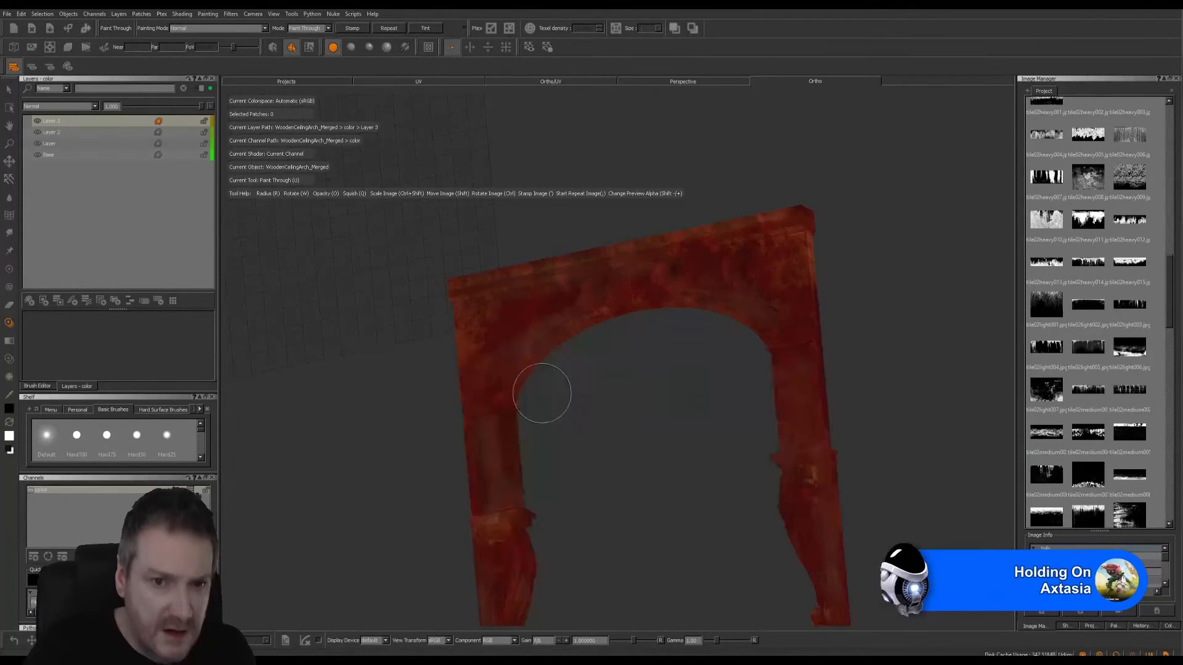
pyautogui.moveTo(567, 335)
pyautogui.keyDown('alt'); pyautogui.mouseDown(button='right')
pyautogui.moveTo(589, 303)
pyautogui.moveTo(668, 316)
pyautogui.moveTo(590, 299)
pyautogui.mouseUp(button='right'); pyautogui.keyUp('alt')
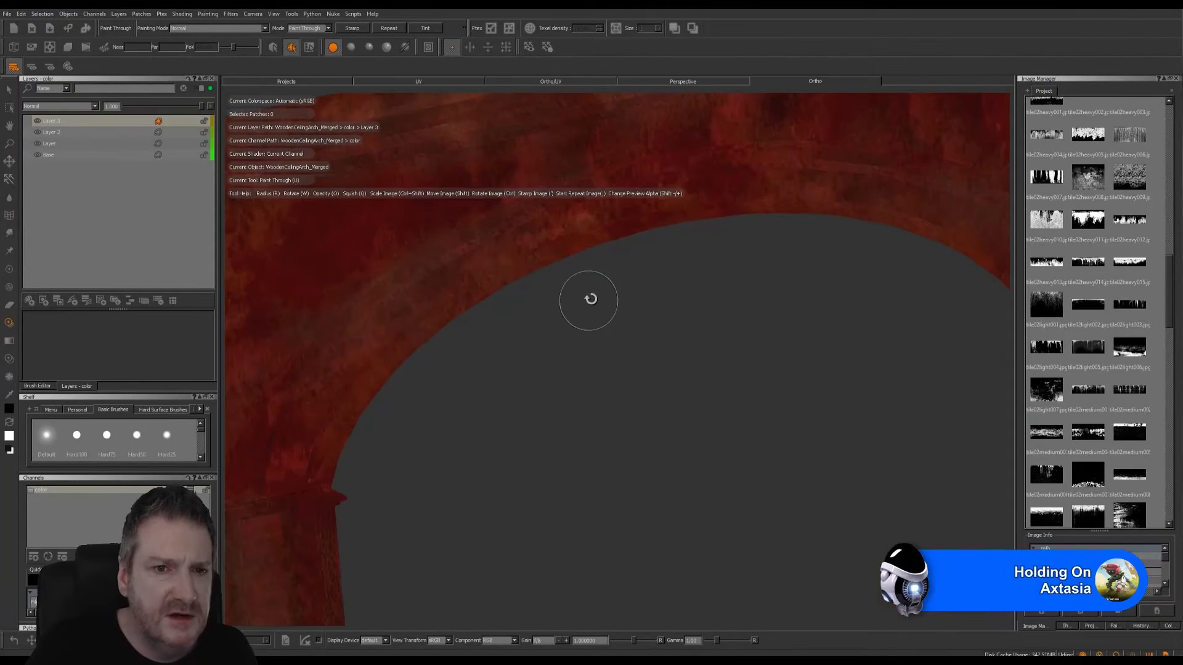
pyautogui.moveTo(676, 399)
pyautogui.keyDown('alt'); pyautogui.mouseDown()
pyautogui.moveTo(684, 430)
pyautogui.moveTo(478, 330)
pyautogui.moveTo(436, 285)
pyautogui.moveTo(671, 394)
pyautogui.moveTo(493, 304)
pyautogui.moveTo(445, 326)
pyautogui.moveTo(499, 283)
pyautogui.moveTo(504, 270)
pyautogui.moveTo(488, 264)
pyautogui.mouseUp(); pyautogui.keyUp('alt')
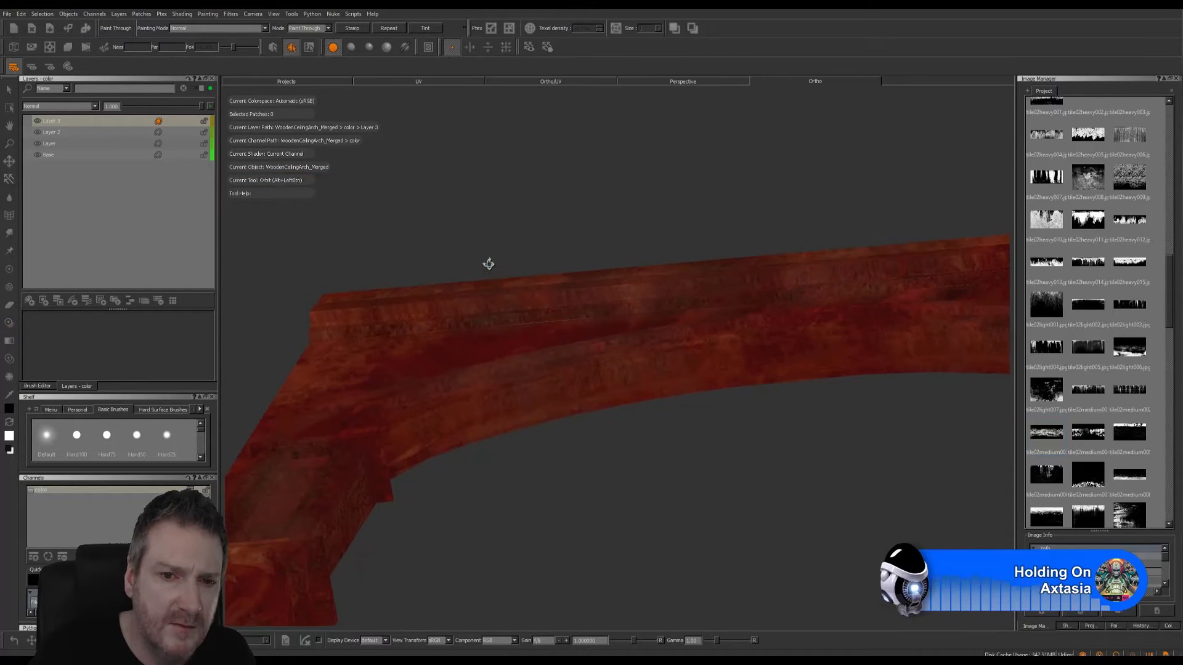
pyautogui.keyDown('alt'); pyautogui.moveTo(489, 265); pyautogui.dragTo(639, 372, button='middle'); pyautogui.keyUp('alt')
pyautogui.keyDown('alt'); pyautogui.moveTo(516, 393); pyautogui.dragTo(632, 405, button='right'); pyautogui.keyUp('alt')
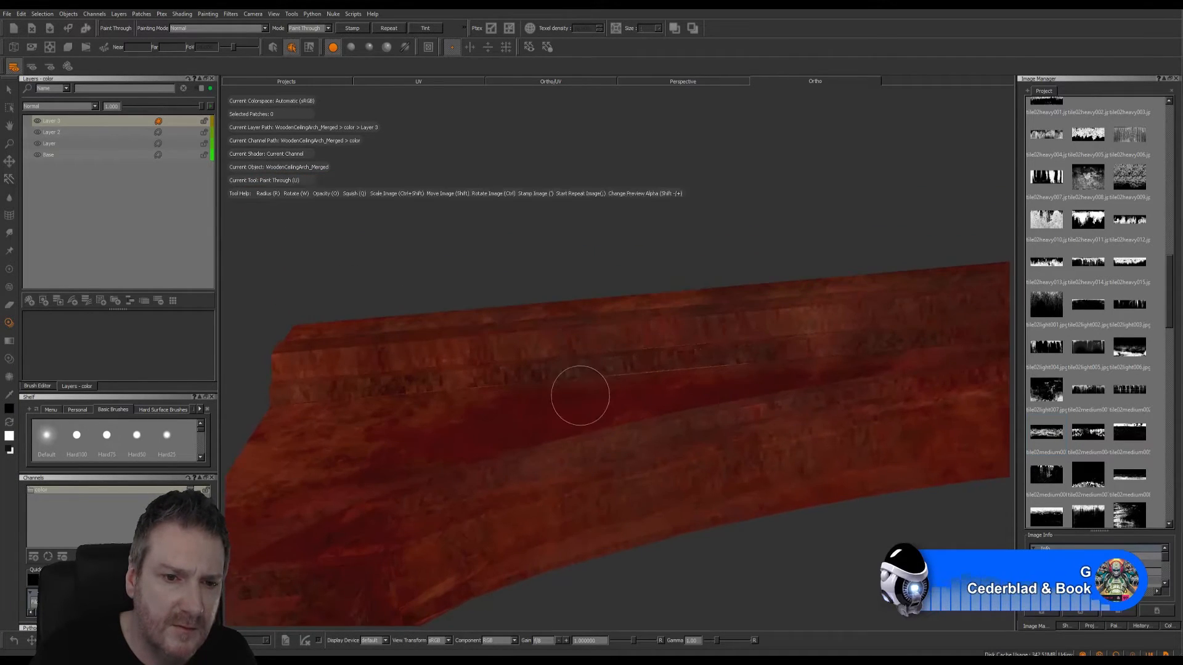
pyautogui.keyDown('alt'); pyautogui.moveTo(579, 396); pyautogui.dragTo(665, 384, button='middle'); pyautogui.keyUp('alt')
pyautogui.press('u')
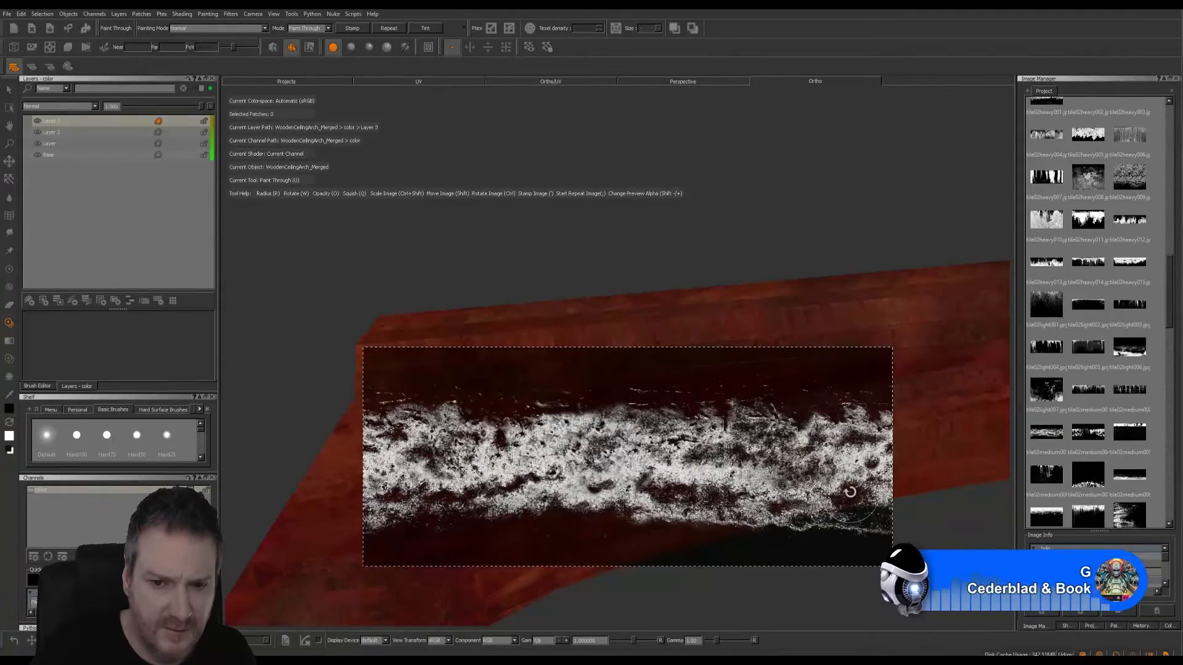
pyautogui.moveTo(851, 491)
pyautogui.keyDown('ctrl'); pyautogui.mouseDown()
pyautogui.moveTo(851, 470)
pyautogui.moveTo(740, 386)
pyautogui.moveTo(758, 294)
pyautogui.moveTo(714, 339)
pyautogui.moveTo(630, 364)
pyautogui.mouseUp(); pyautogui.keyUp('ctrl')
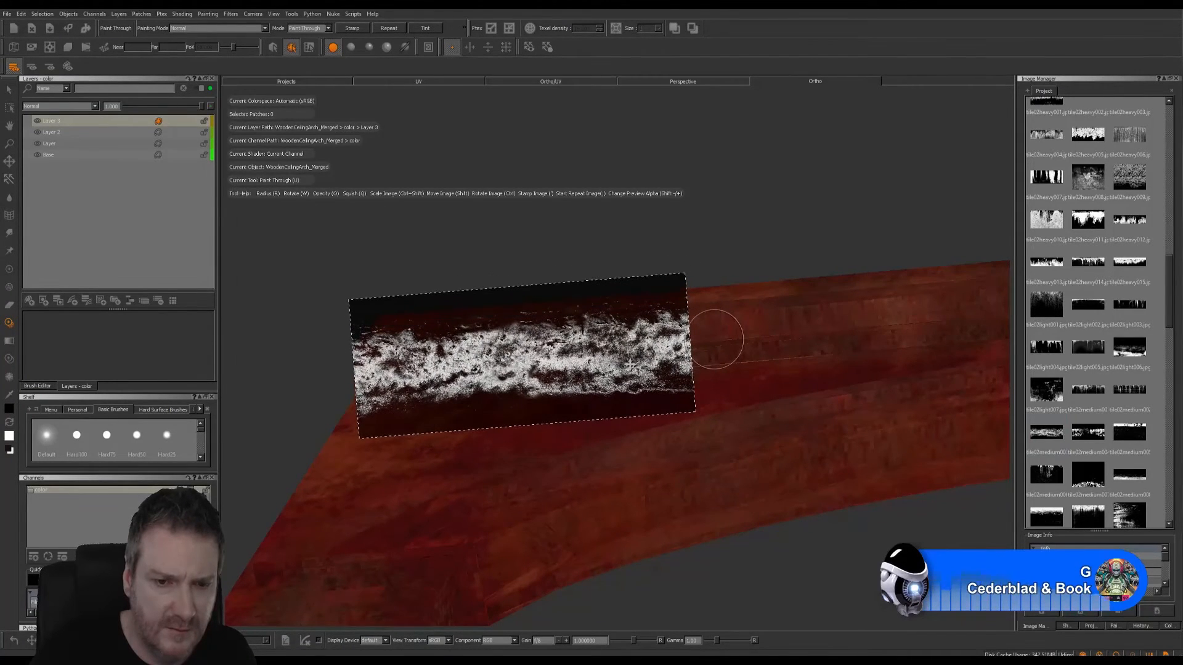
# - Paint the dirt band through onto the end of the upper ledge, and move the source image clear of the arch
pyautogui.press('y')
pyautogui.press('y')
pyautogui.press('y')
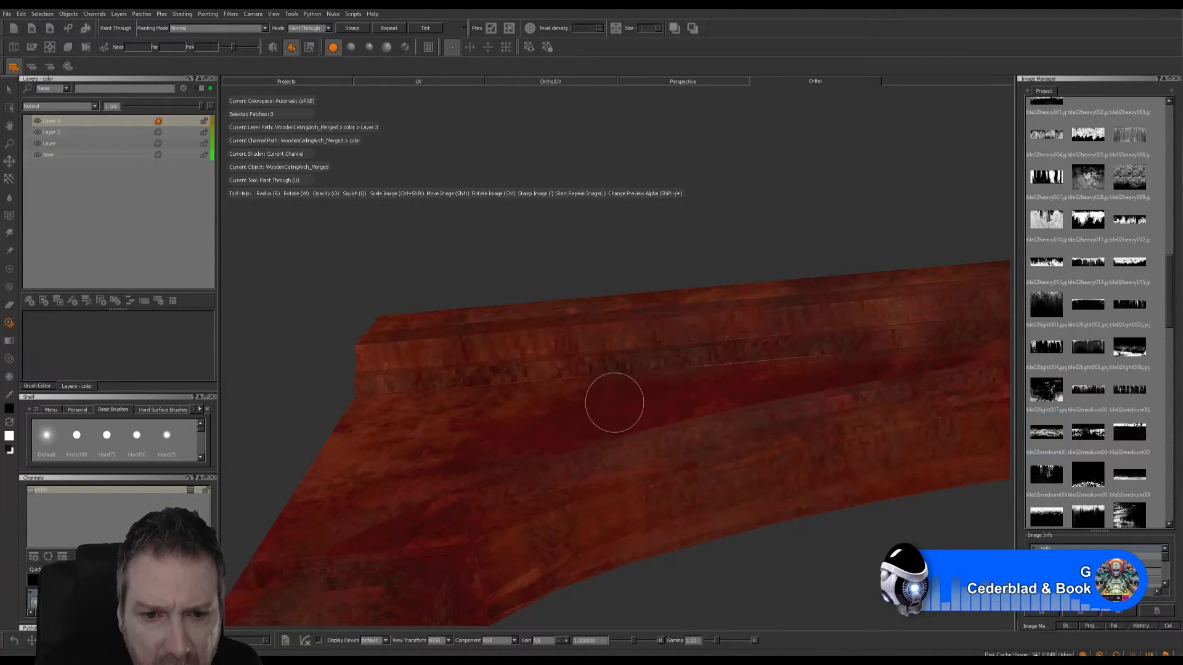
pyautogui.press('y')
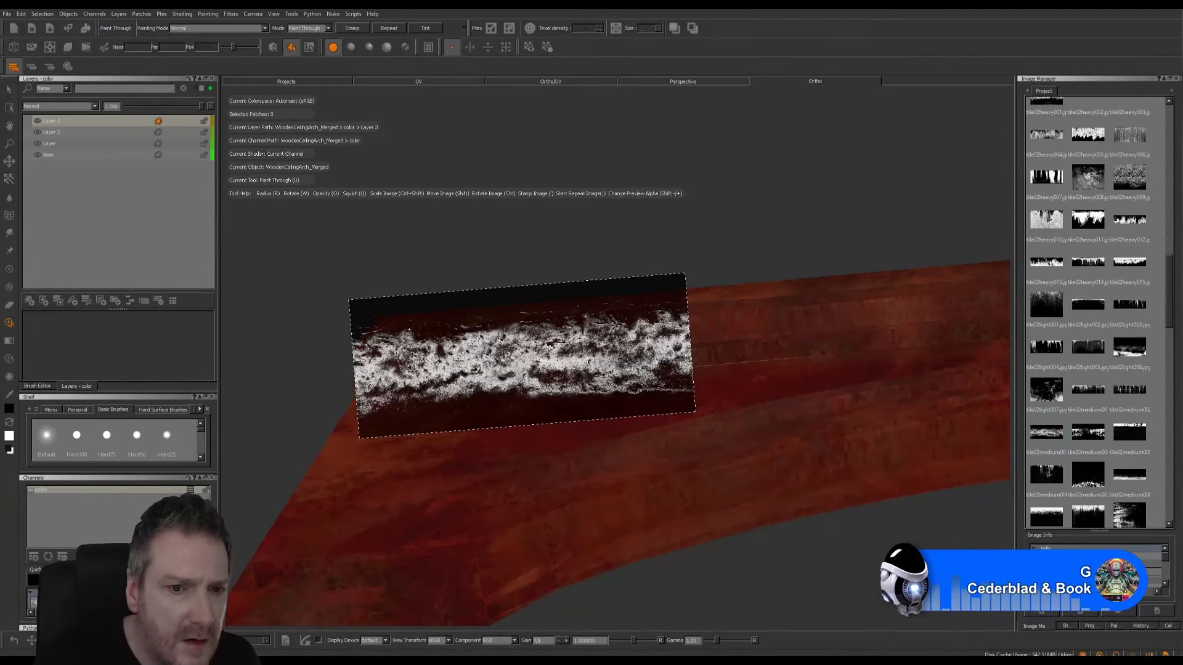
pyautogui.moveTo(376, 364); pyautogui.dragTo(685, 347)
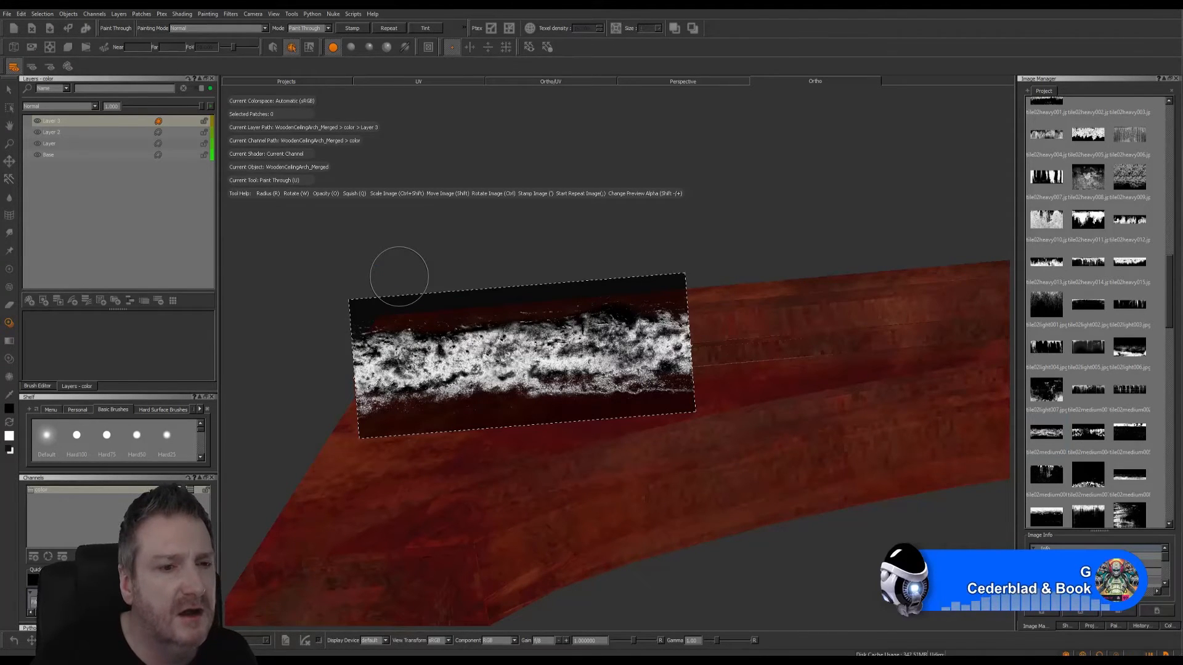
pyautogui.keyDown('shift'); pyautogui.moveTo(472, 346); pyautogui.dragTo(481, 197); pyautogui.keyUp('shift')
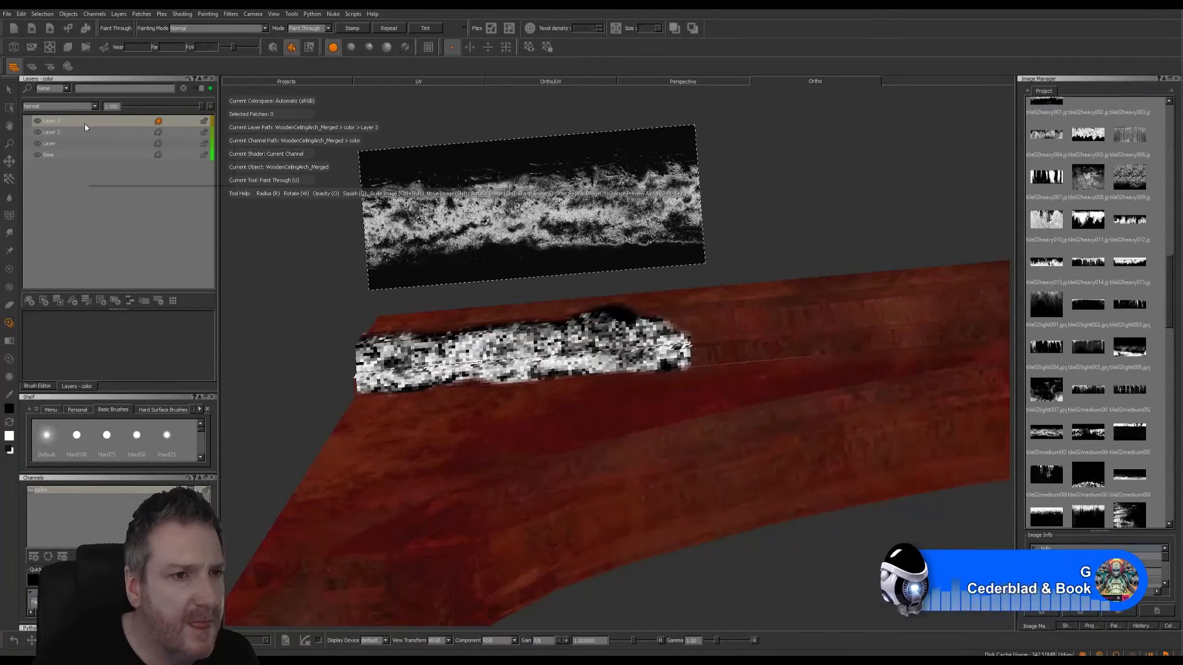
# - Try the Darken, Multiply, Screen, Overlay and Hard Light blend modes on the new dirt-band layer
pyautogui.click(95, 108)
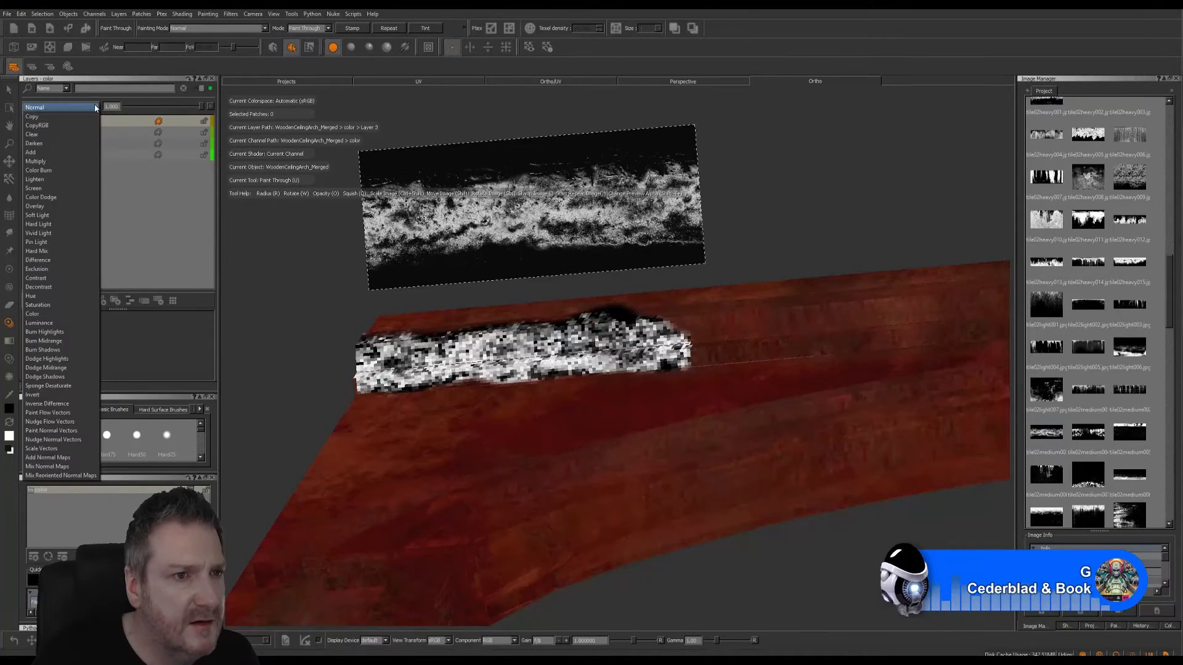
pyautogui.click(45, 146)
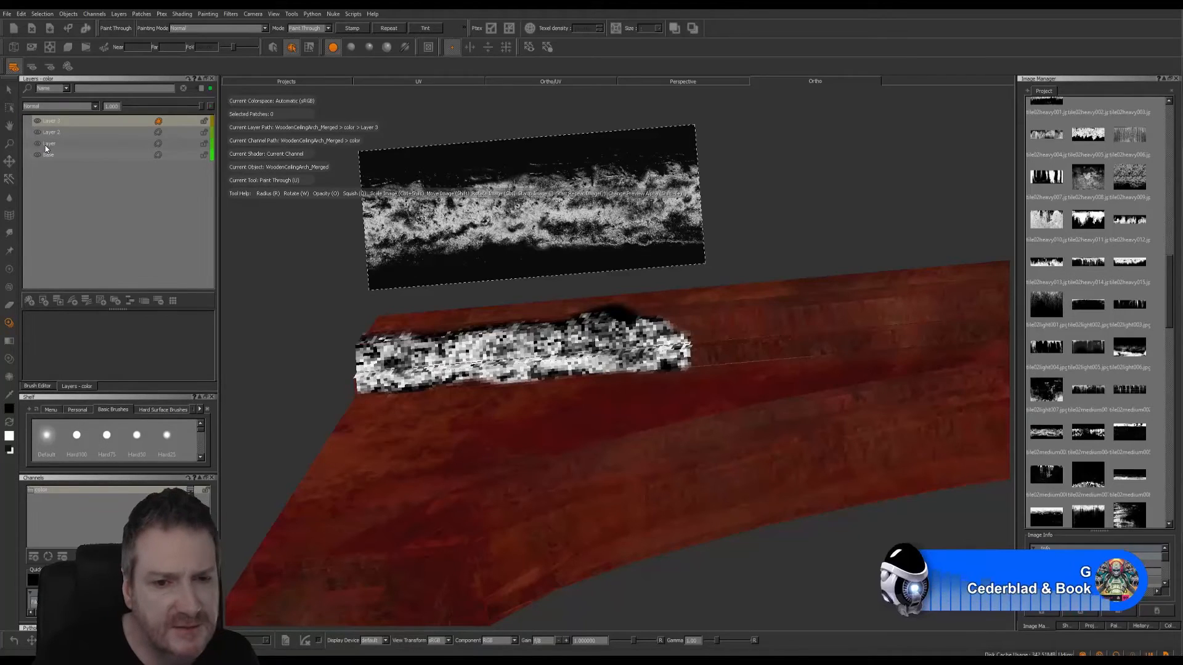
pyautogui.click(95, 108)
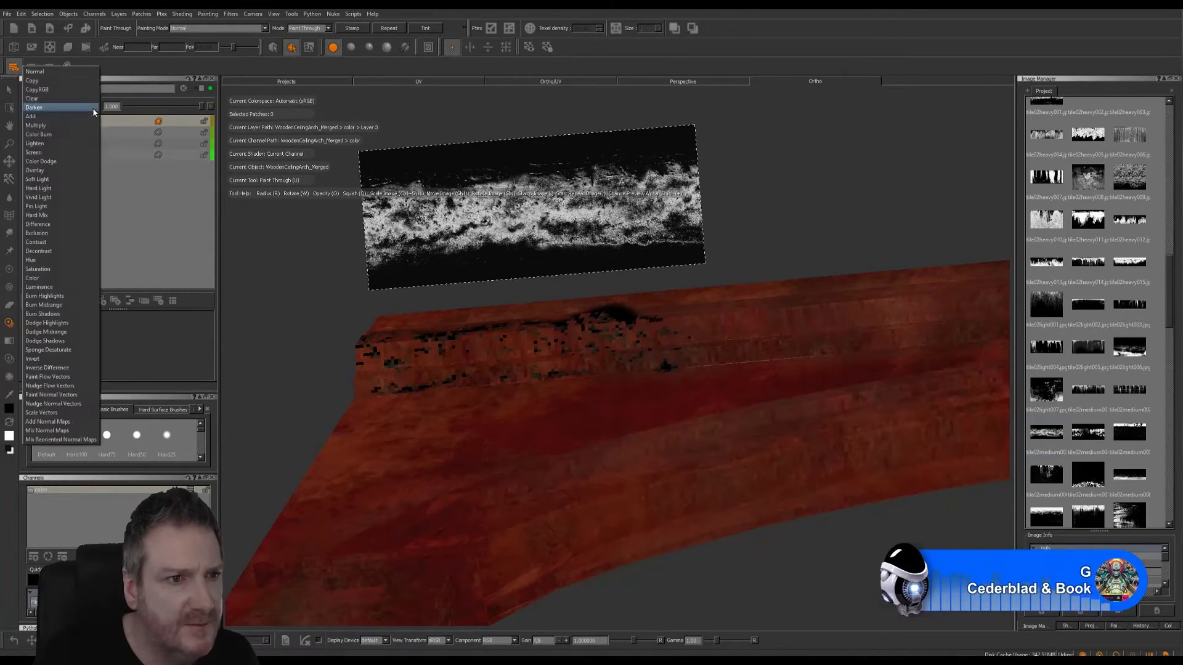
pyautogui.click(66, 123)
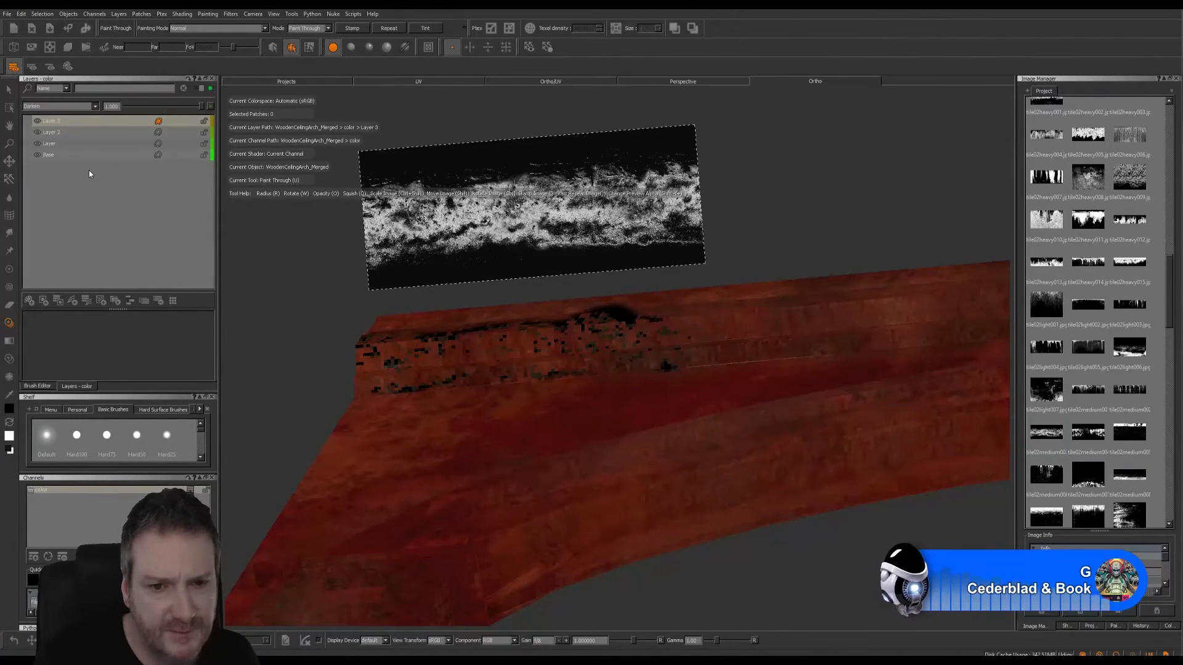
pyautogui.click(94, 107)
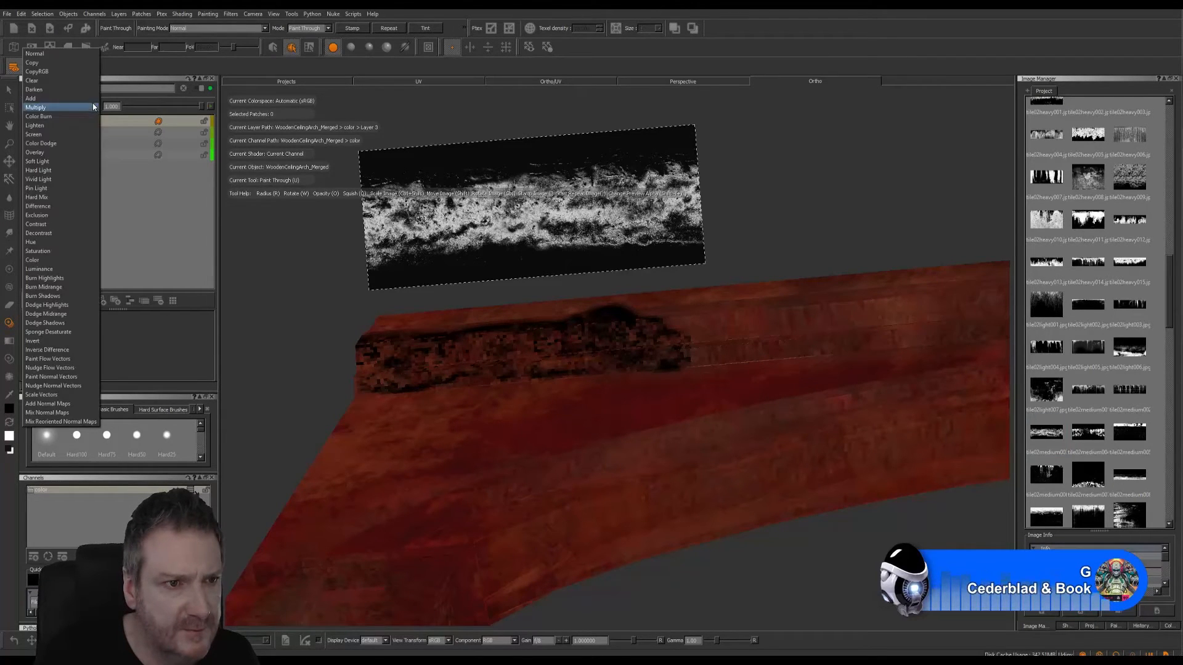
pyautogui.click(46, 136)
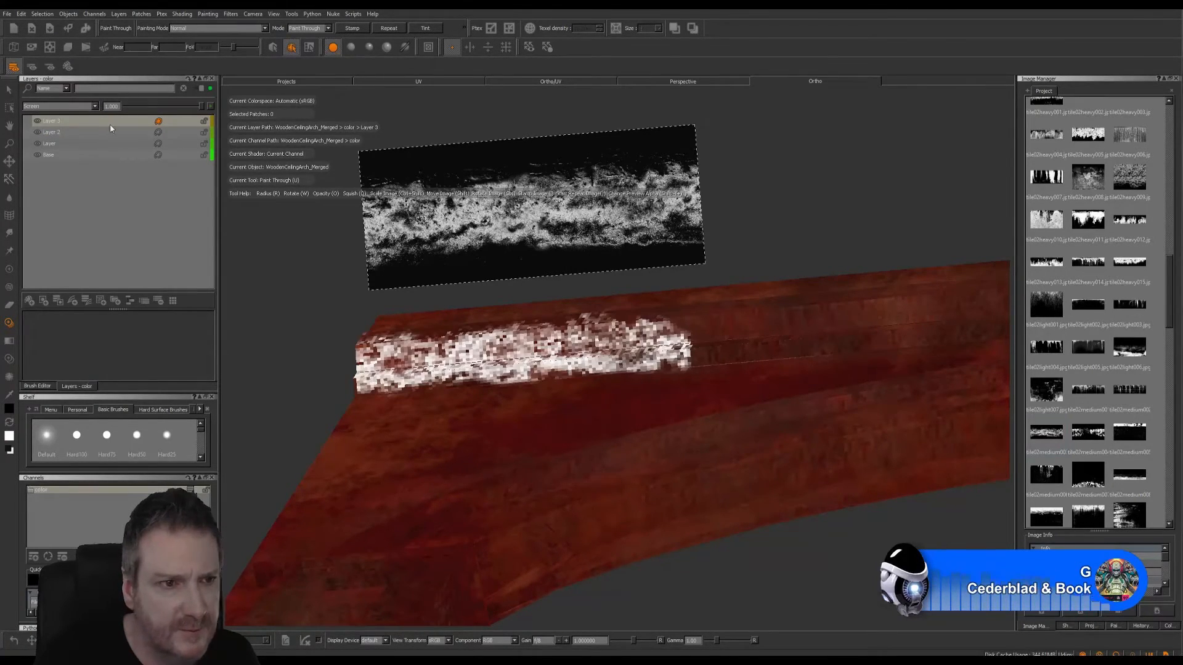
pyautogui.click(94, 107)
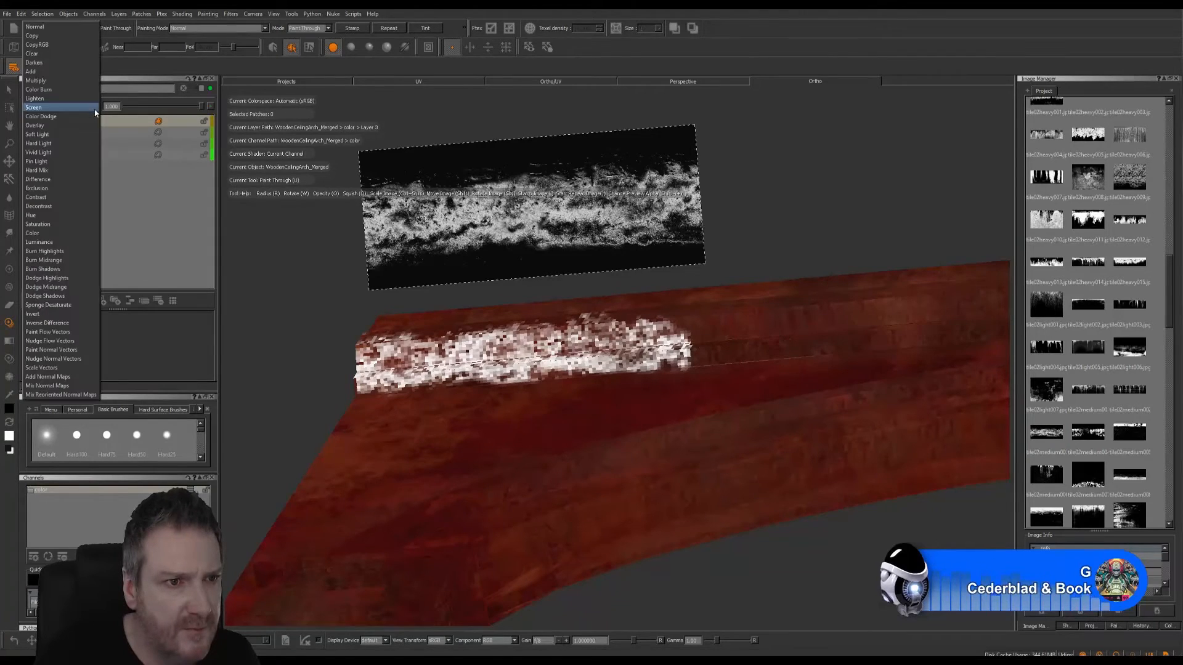
pyautogui.click(66, 126)
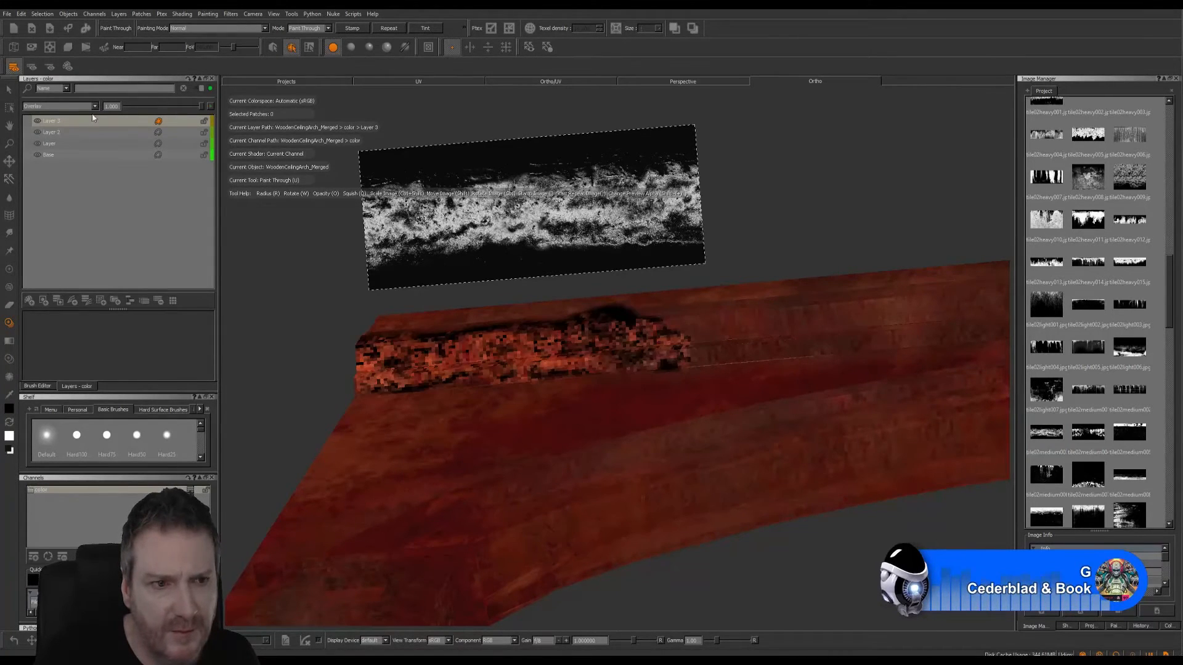
pyautogui.click(94, 107)
pyautogui.click(63, 126)
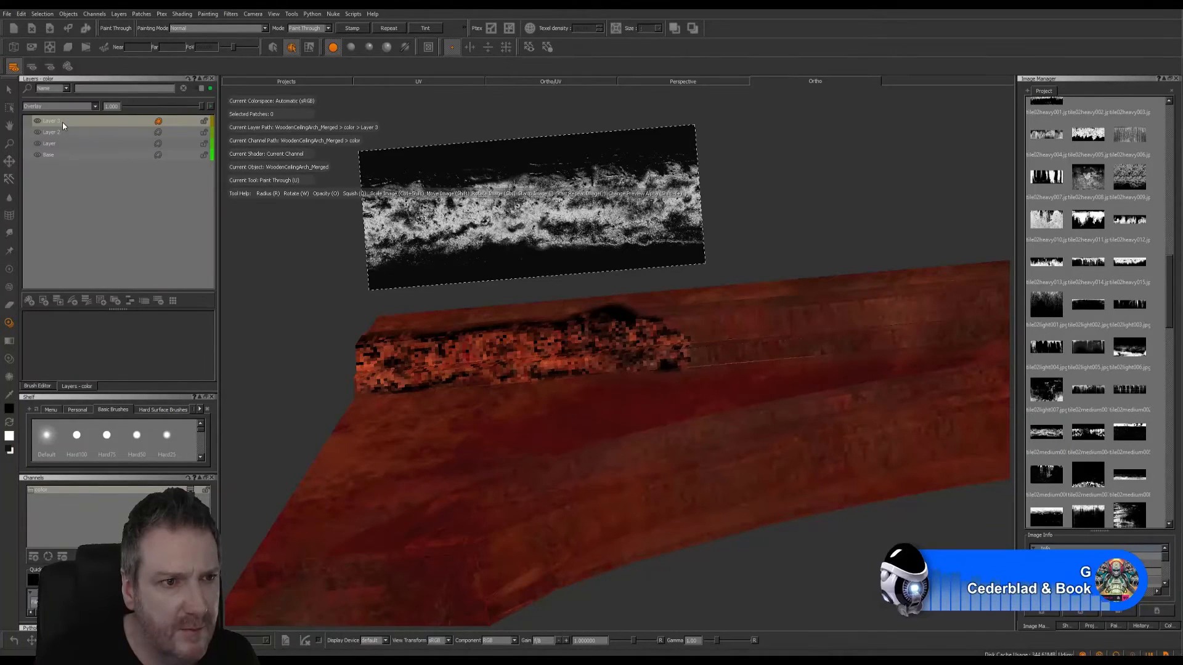
# - Try the Burn Midrange, Burn Shadows, Burn Highlights and Dodge Highlights blend modes on the dirt-band layer
pyautogui.click(95, 106)
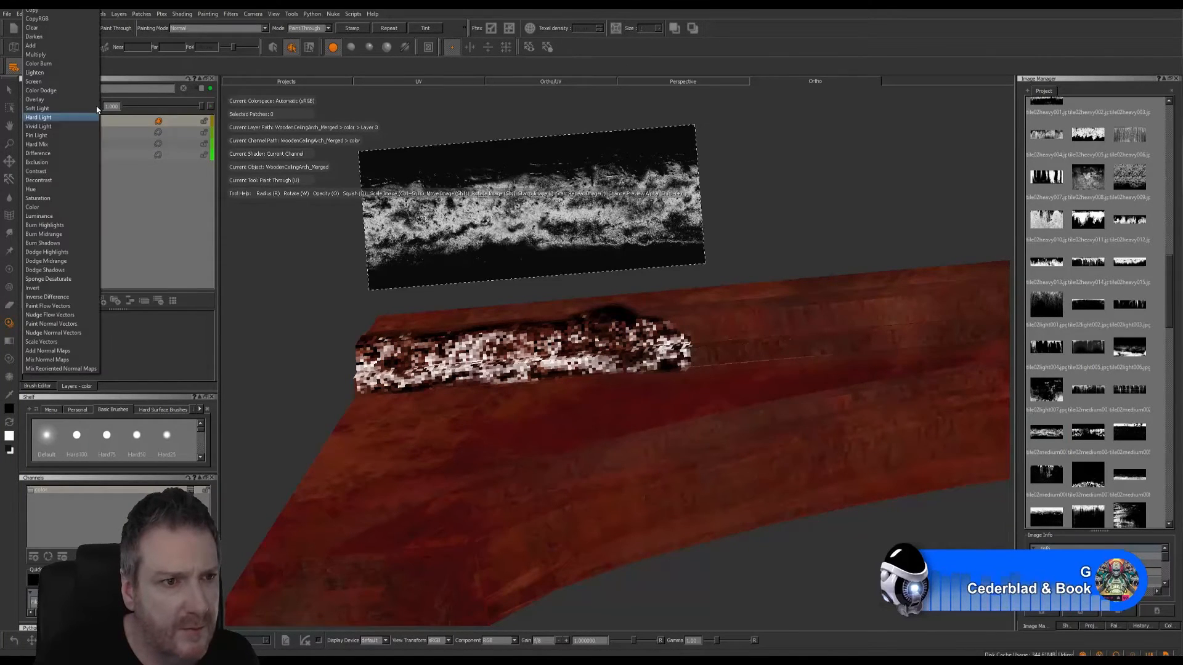
pyautogui.click(51, 232)
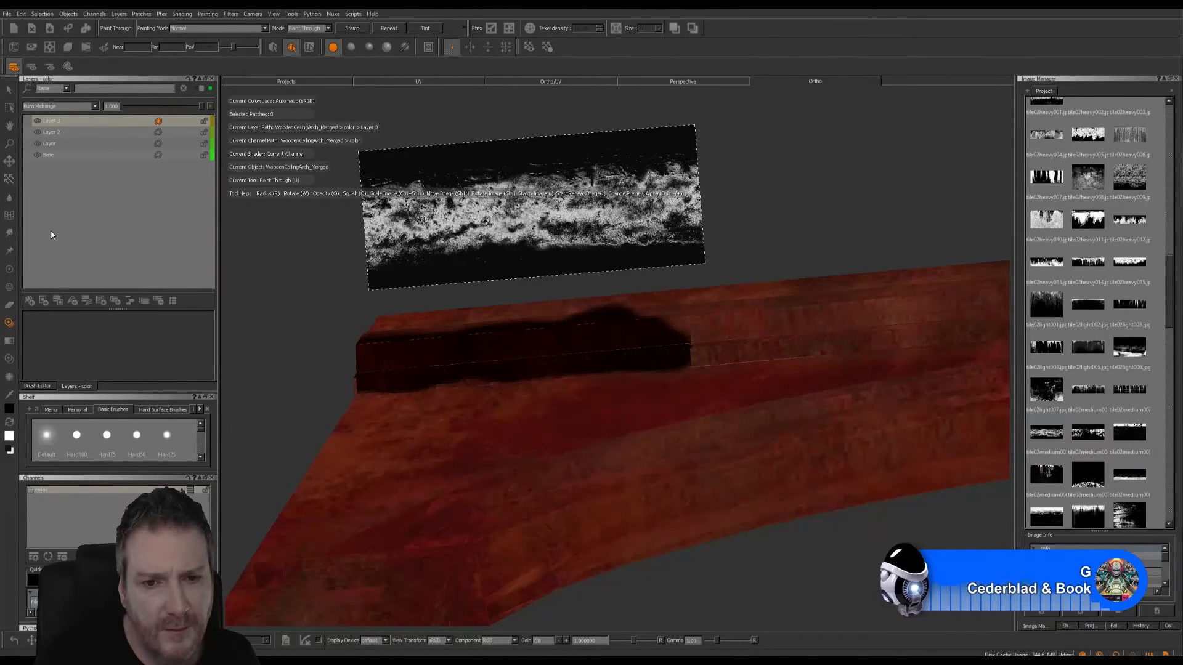
pyautogui.click(94, 107)
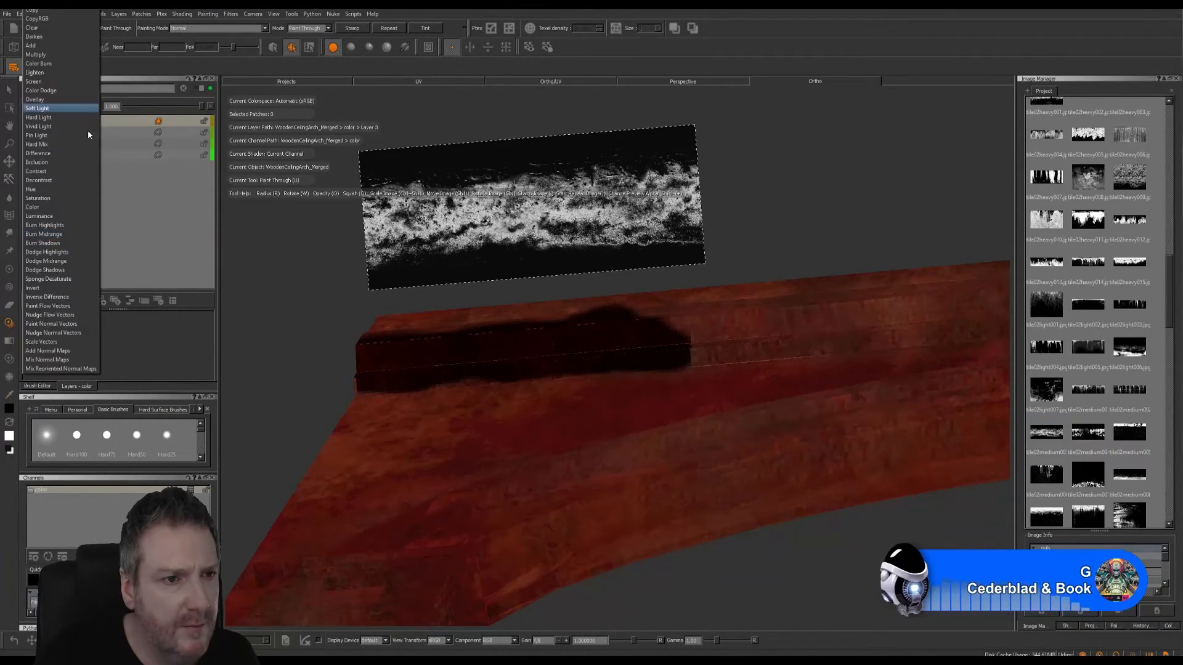
pyautogui.click(47, 243)
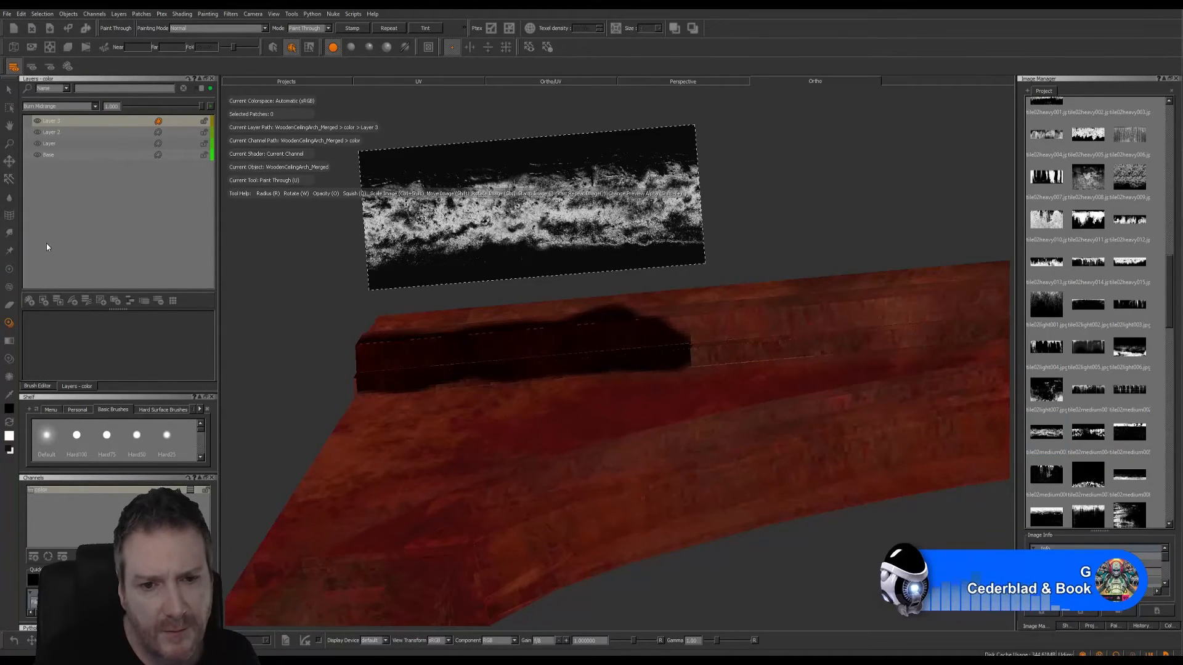
pyautogui.click(96, 107)
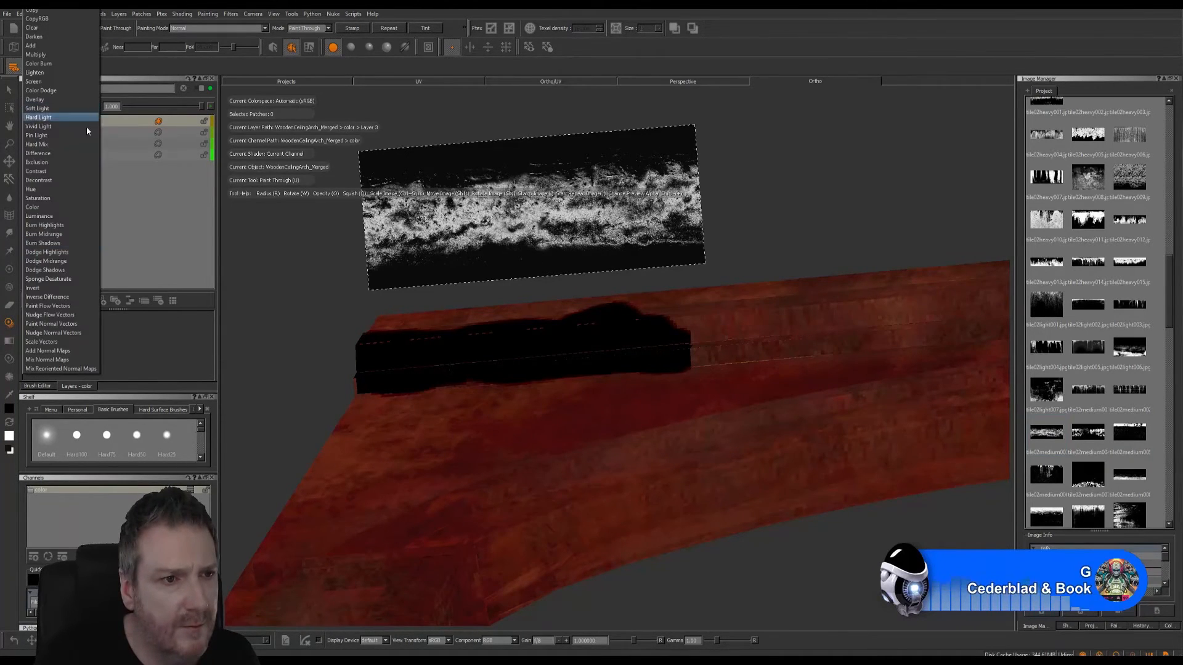
pyautogui.click(56, 225)
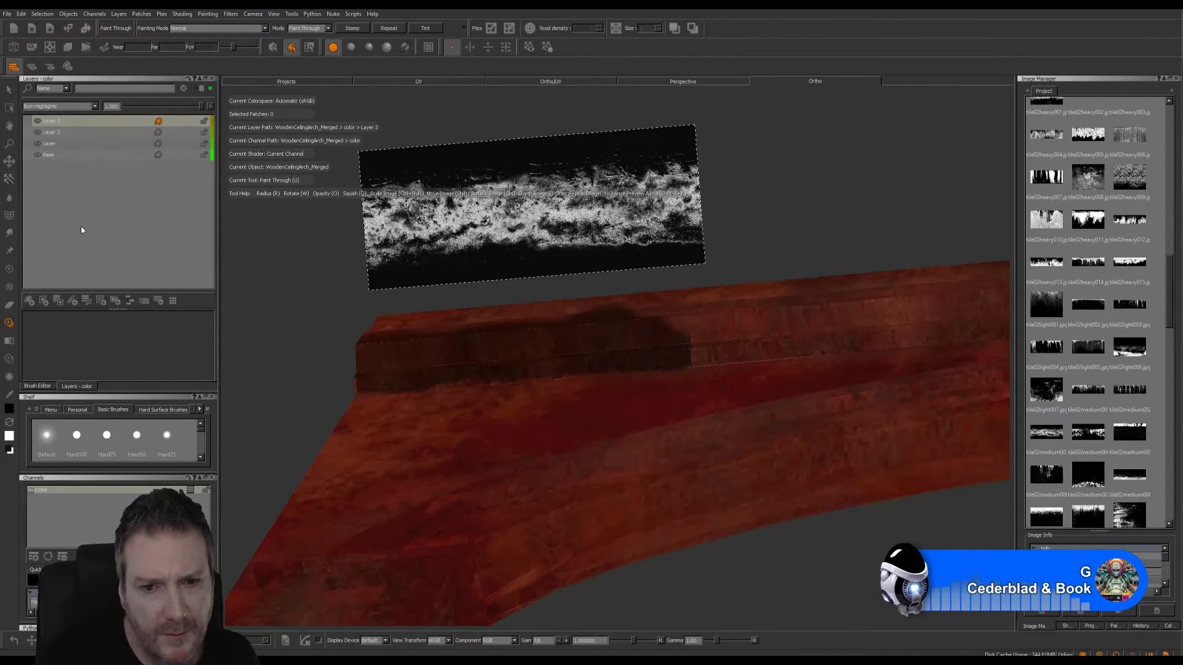
pyautogui.click(94, 106)
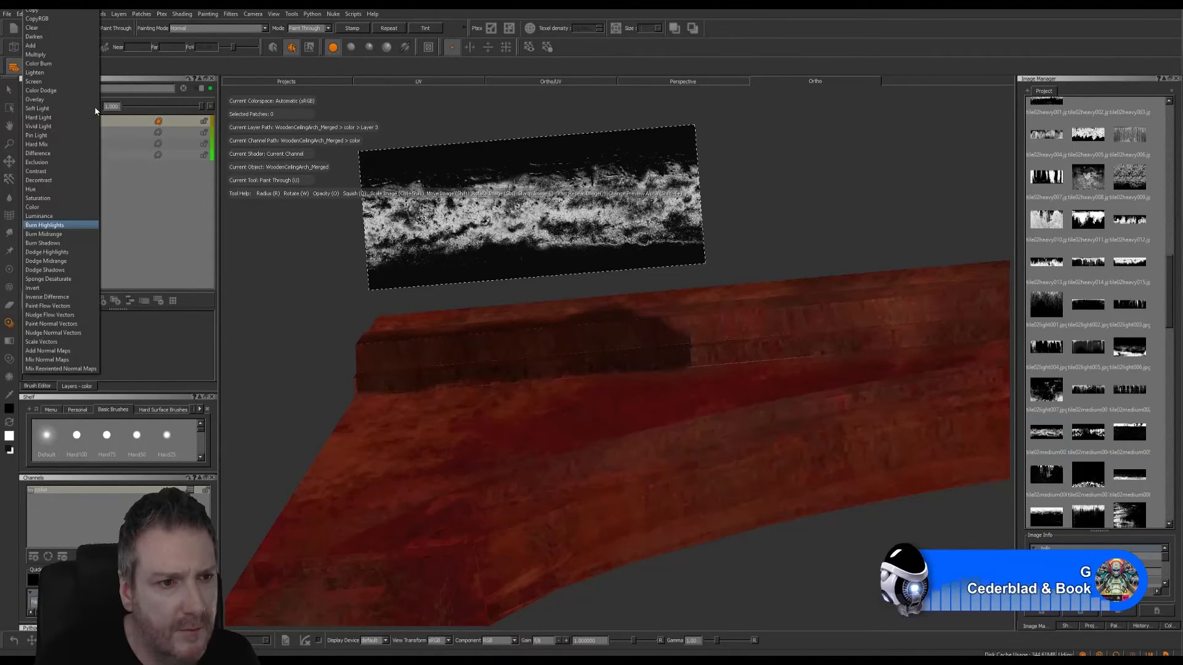
pyautogui.click(64, 252)
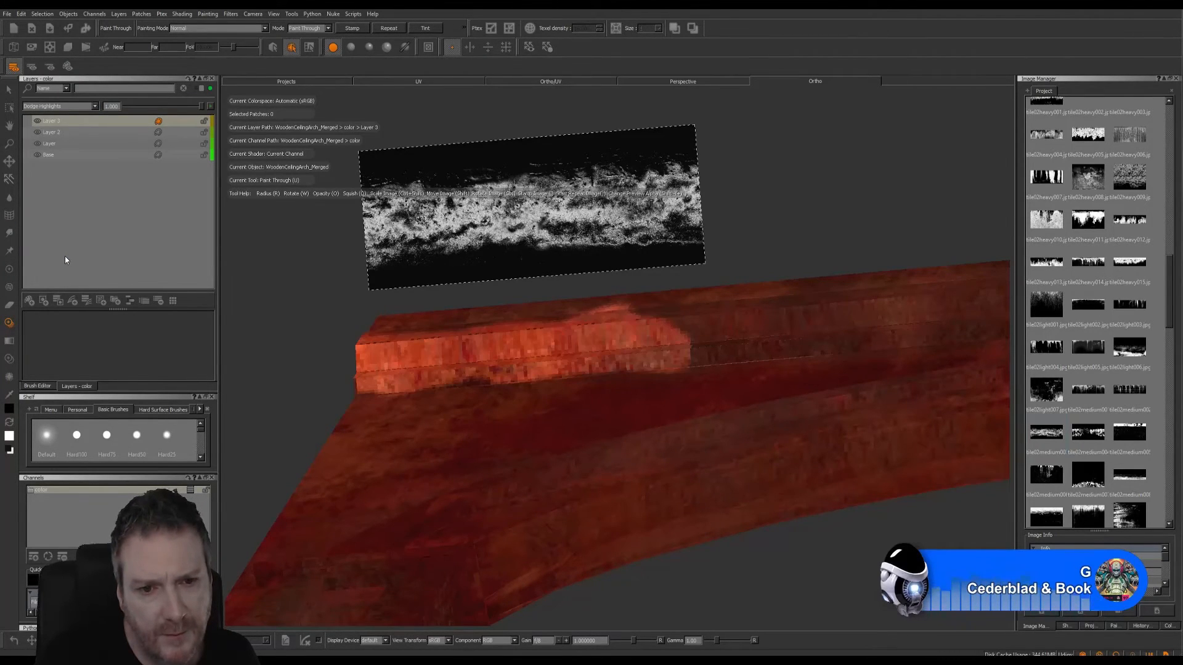
# - Set the dirt-band layer's blend mode to Sponge Desaturate, and reopen the blend mode choices
pyautogui.click(94, 106)
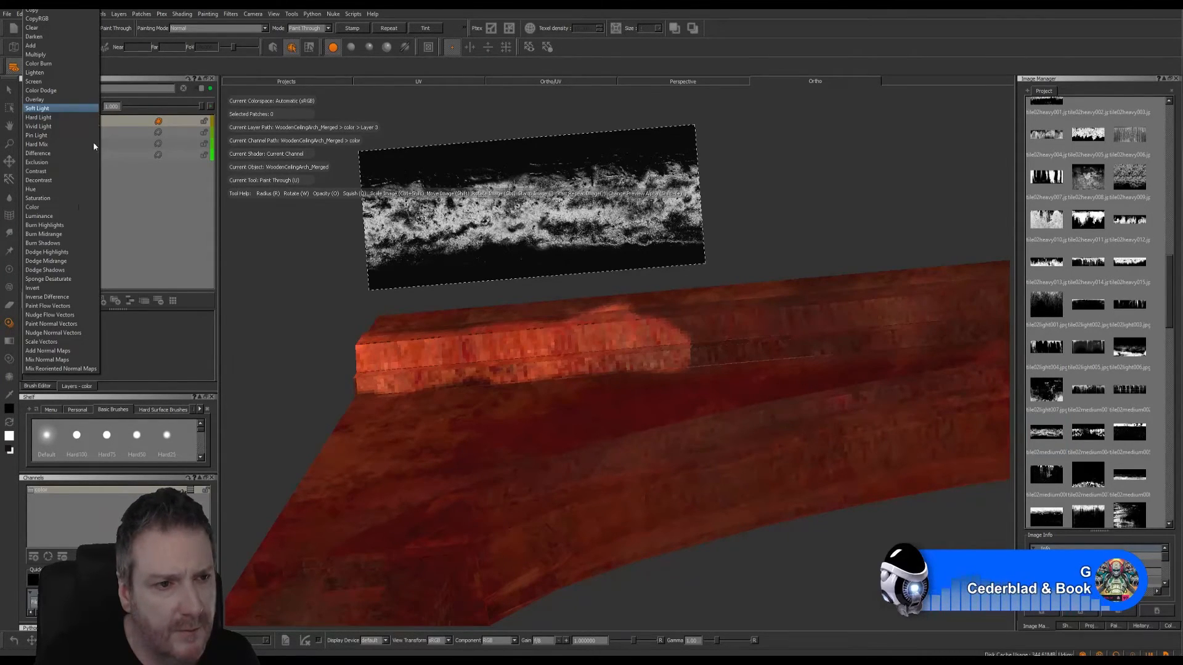
pyautogui.click(67, 277)
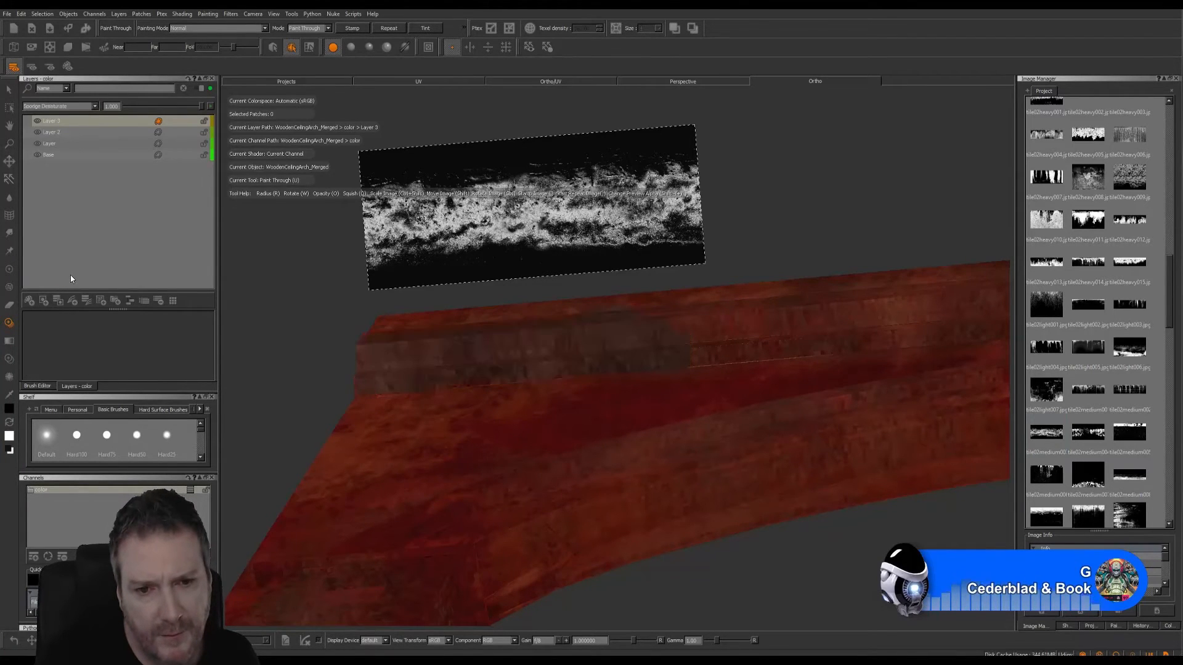
pyautogui.click(86, 106)
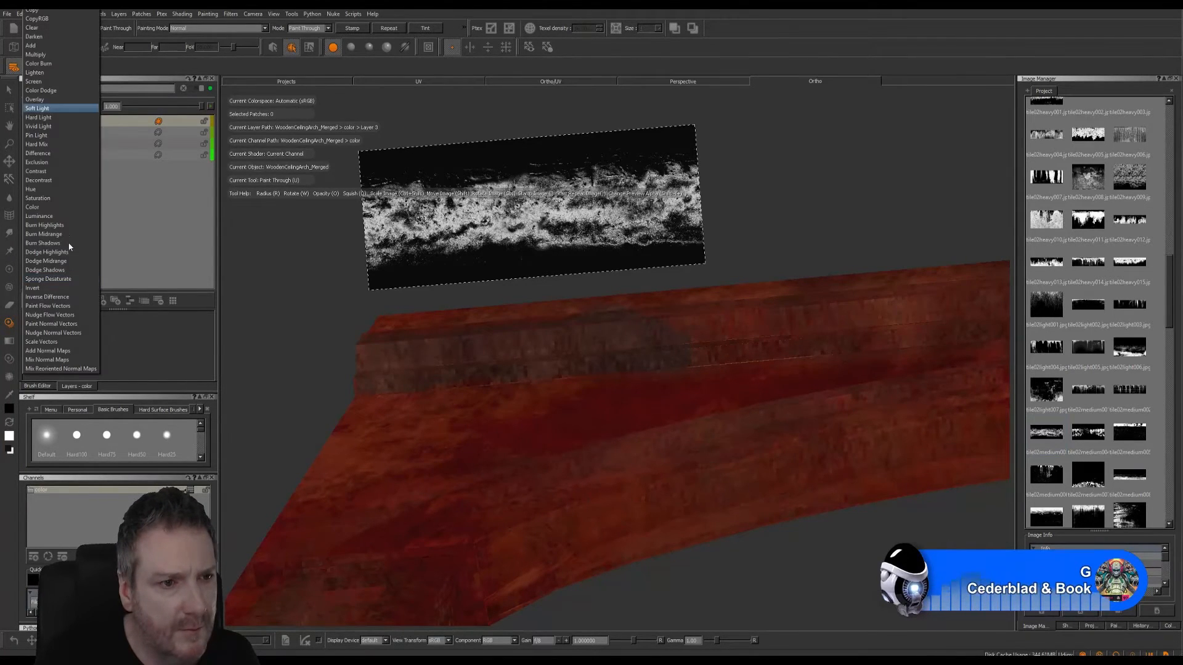
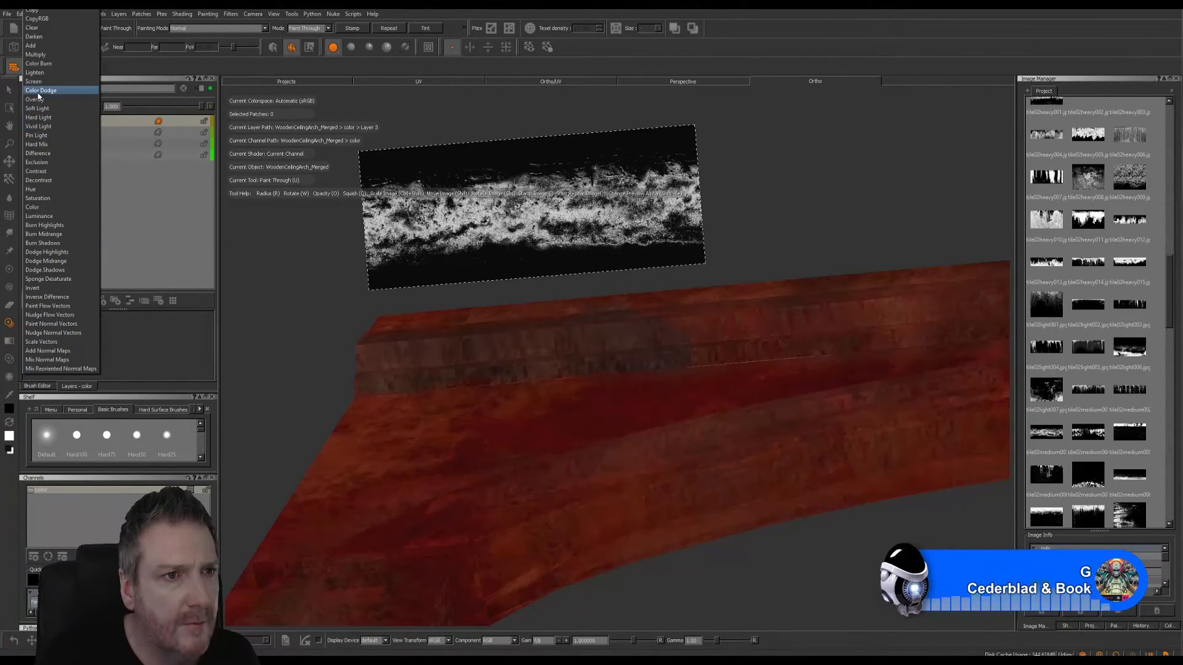
# - Set the dirt-band layer to Multiply, and try the Screen blend mode on the lowest paint layer before undoing it
pyautogui.click(36, 54)
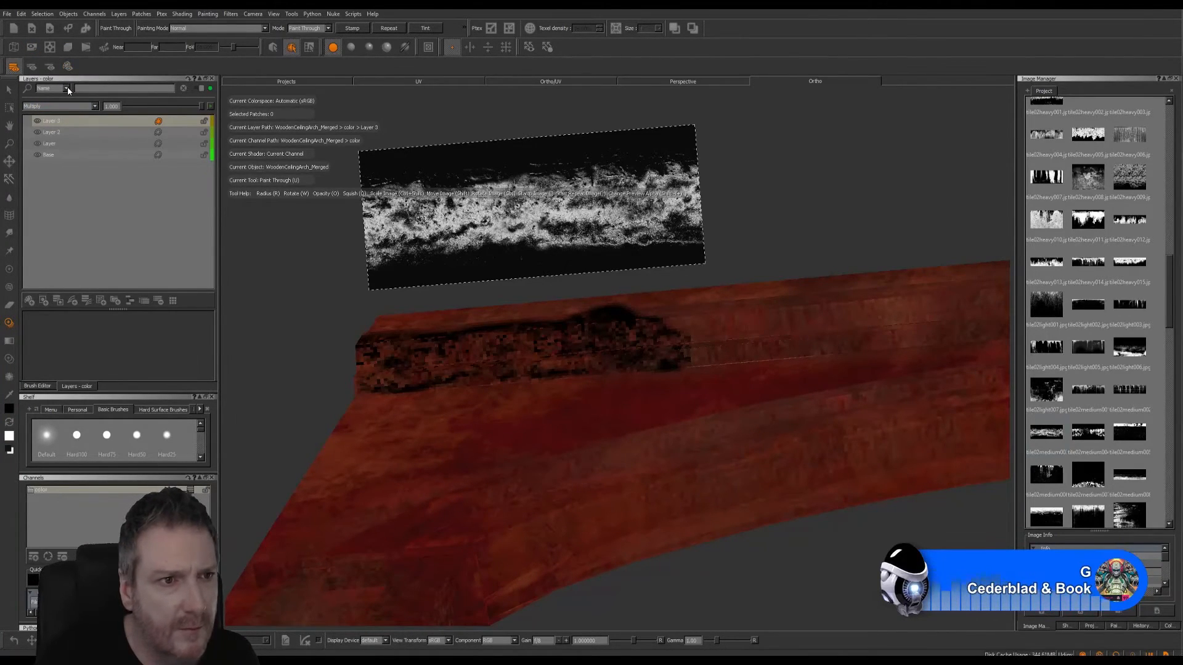
pyautogui.click(105, 147)
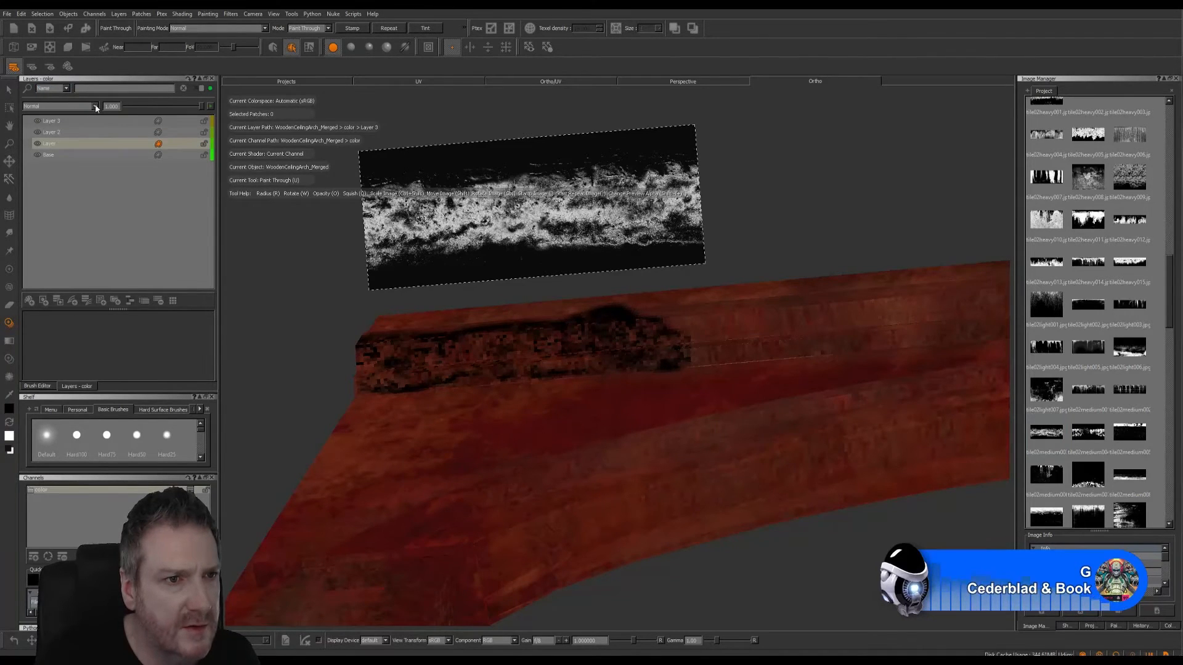
pyautogui.click(93, 106)
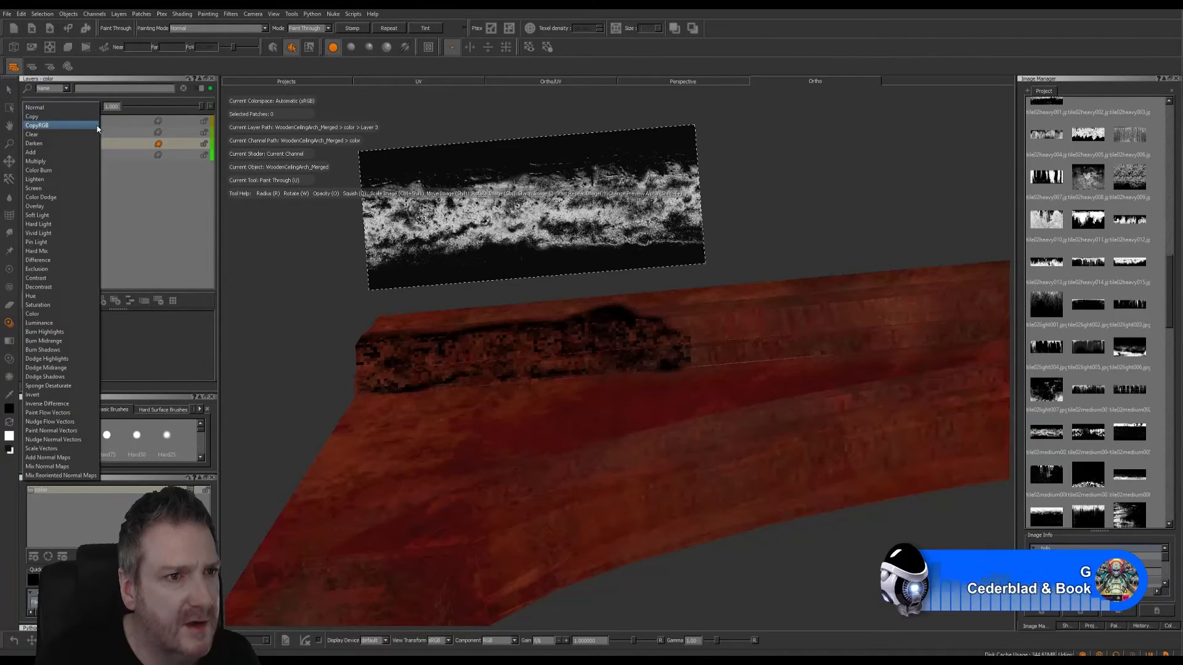
pyautogui.click(44, 189)
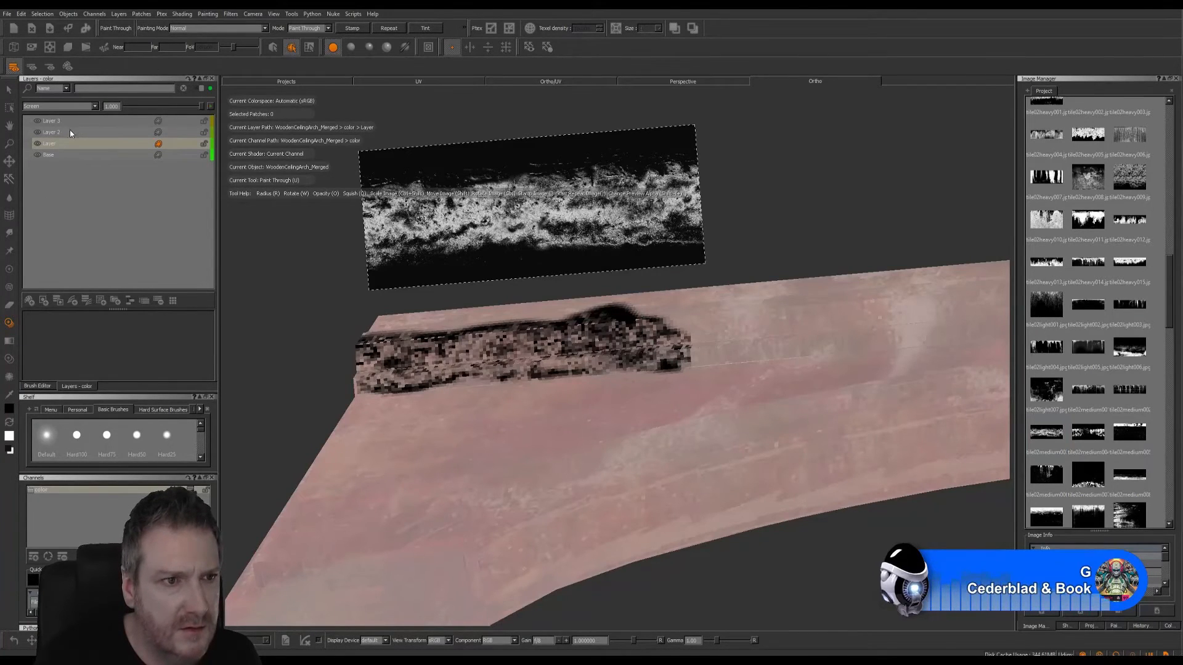
pyautogui.click(21, 14)
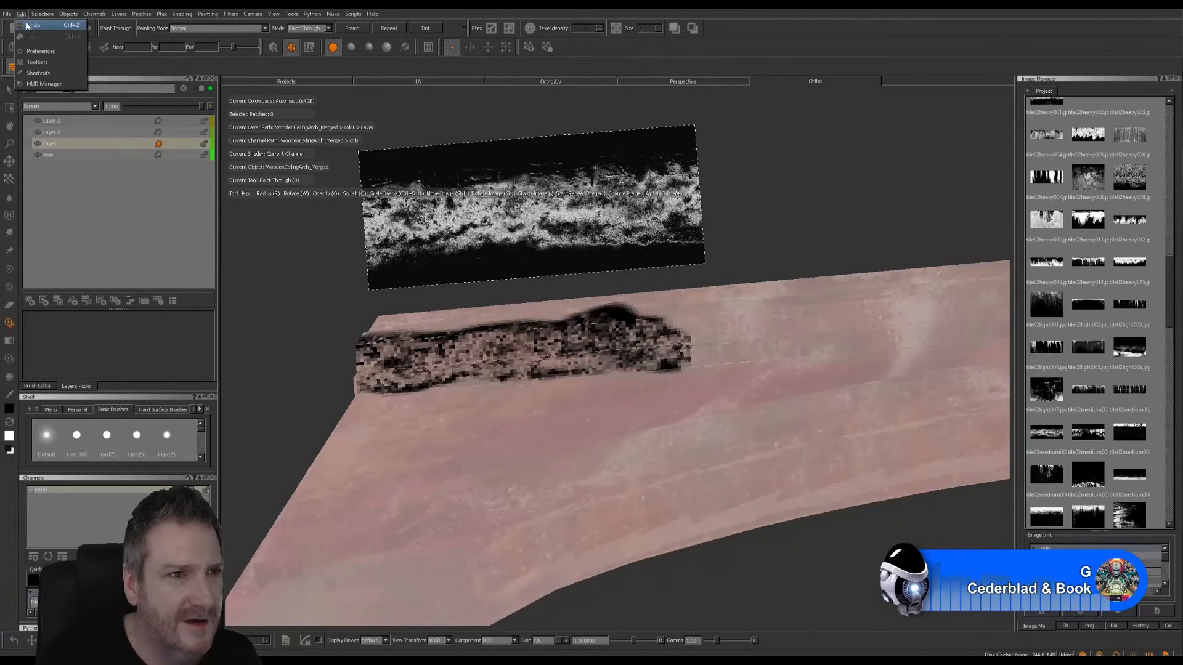
pyautogui.click(43, 23)
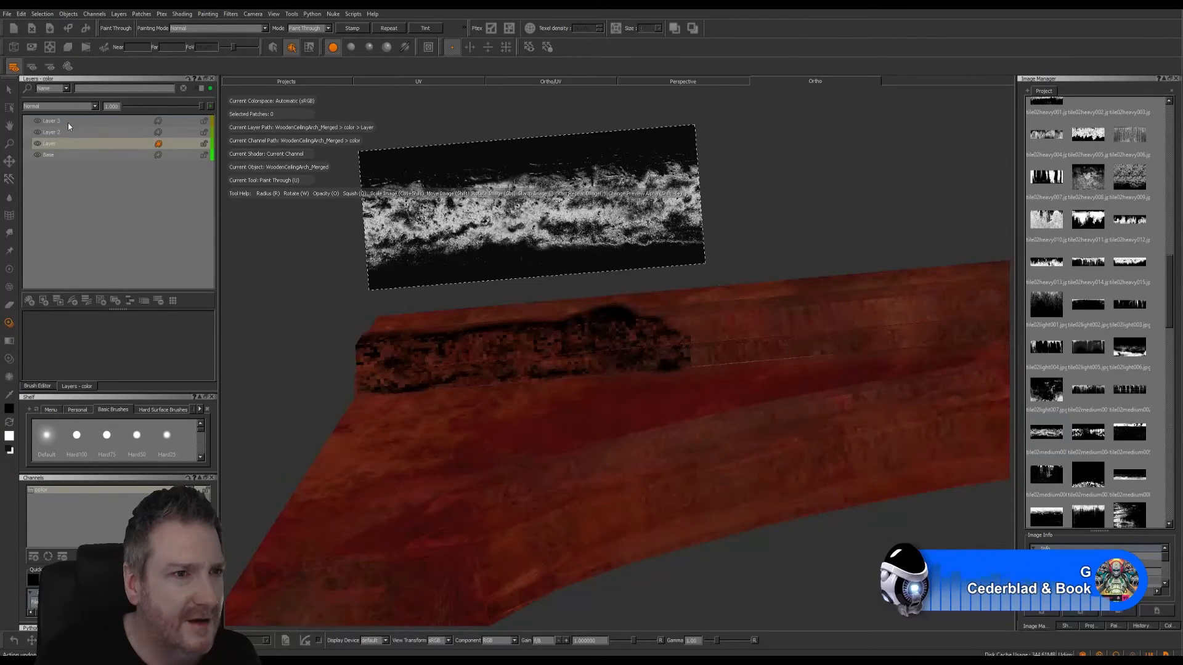
# - Try the Color Dodge and Overlay blend modes on the dirt-band layer
pyautogui.click(68, 123)
pyautogui.click(95, 107)
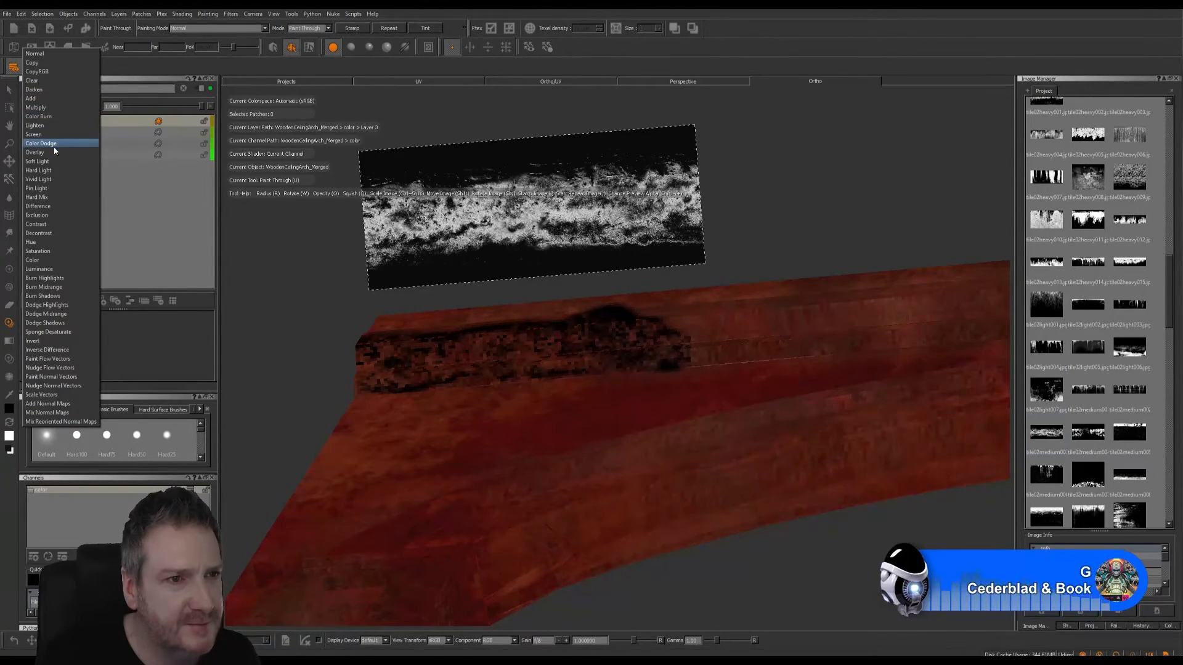
pyautogui.press('Escape')
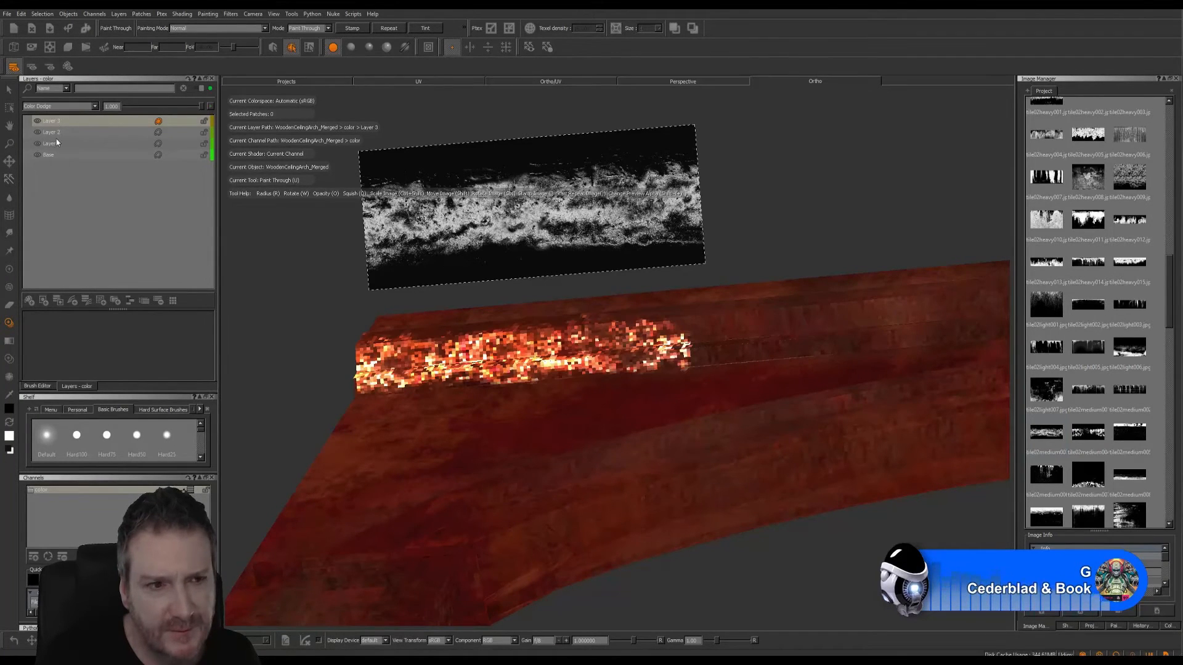
pyautogui.click(80, 106)
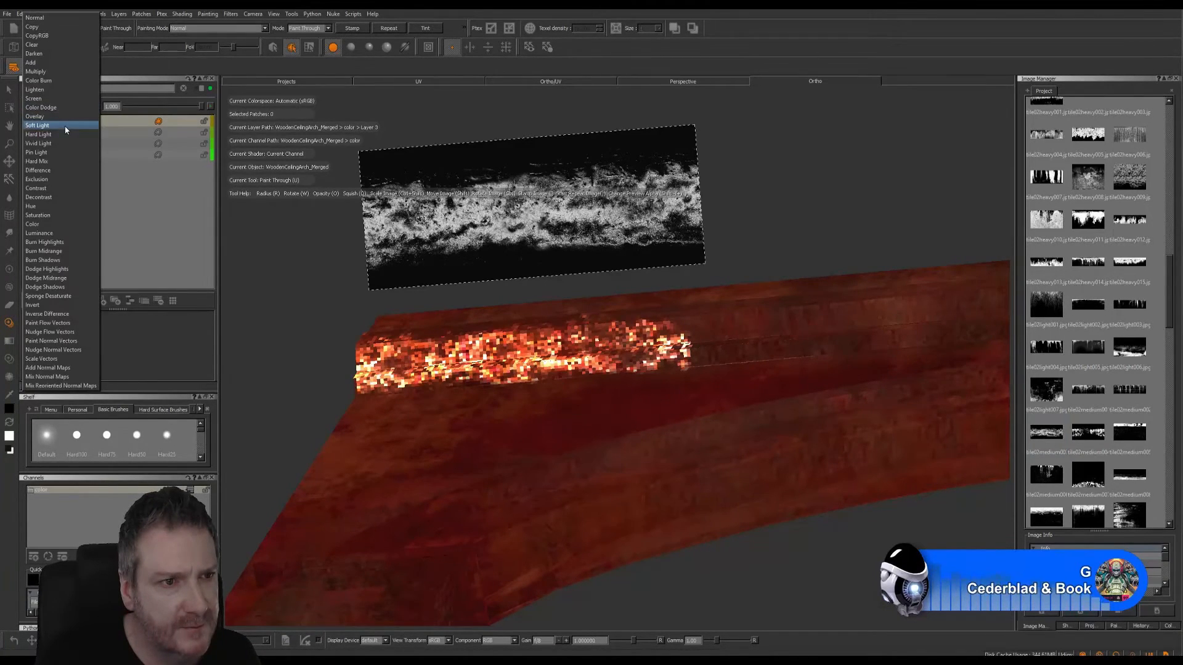
pyautogui.click(37, 116)
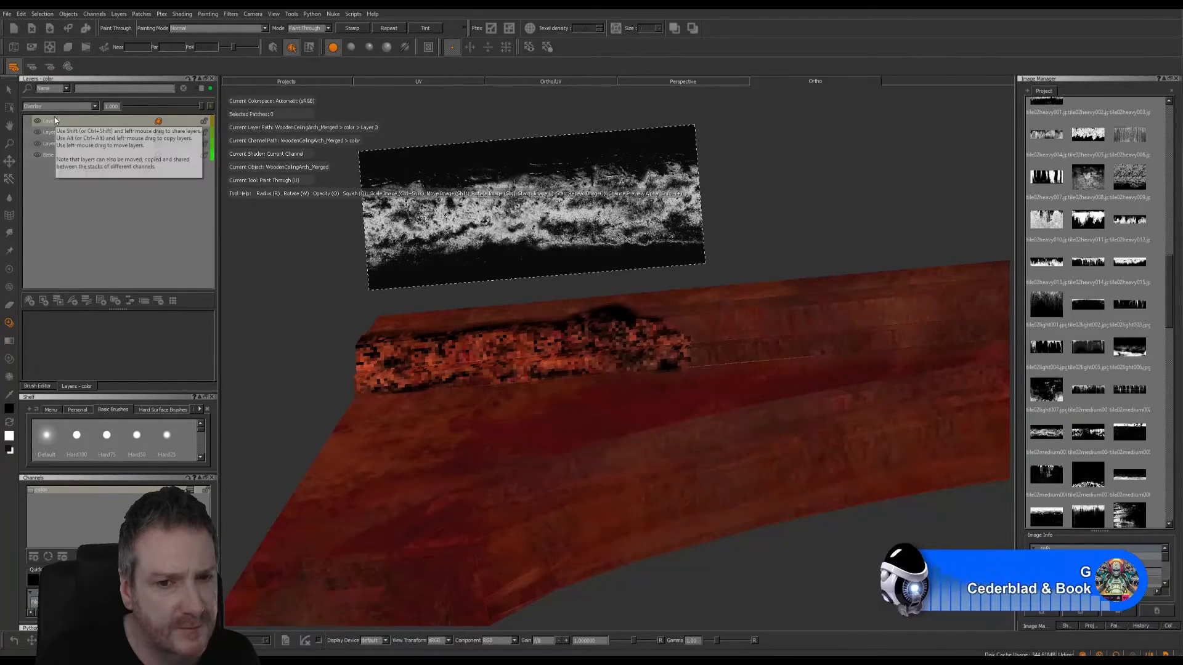
# - Try the Hard Light, Difference and Add blend modes on the dirt-band layer
pyautogui.click(96, 108)
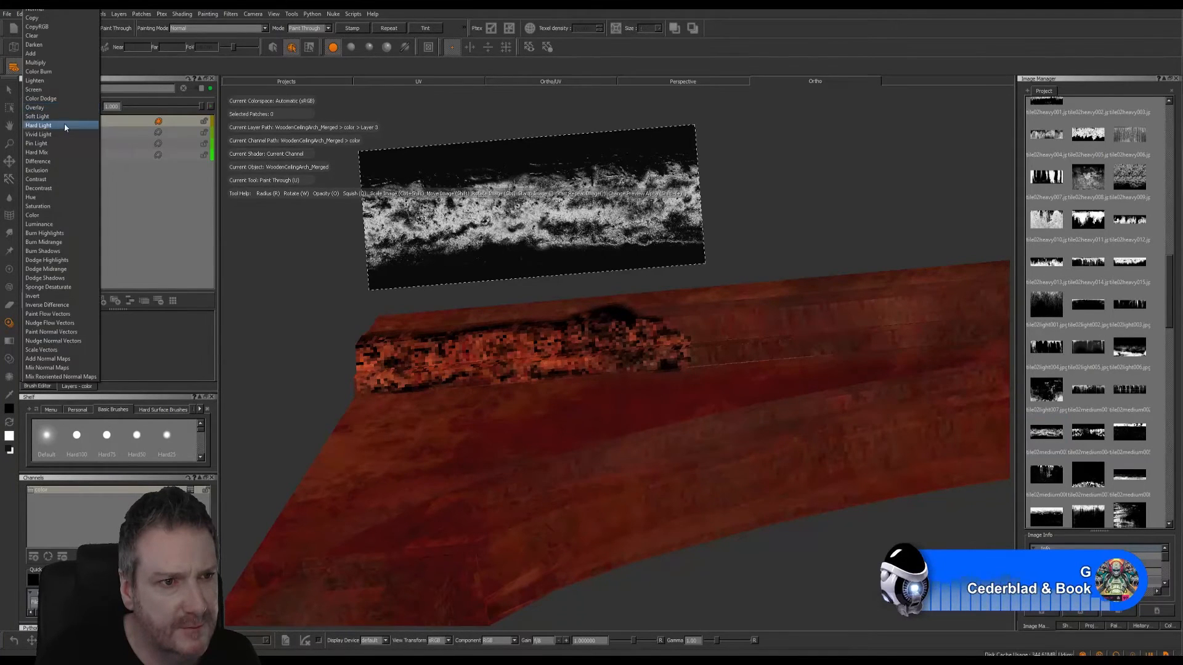
pyautogui.click(61, 127)
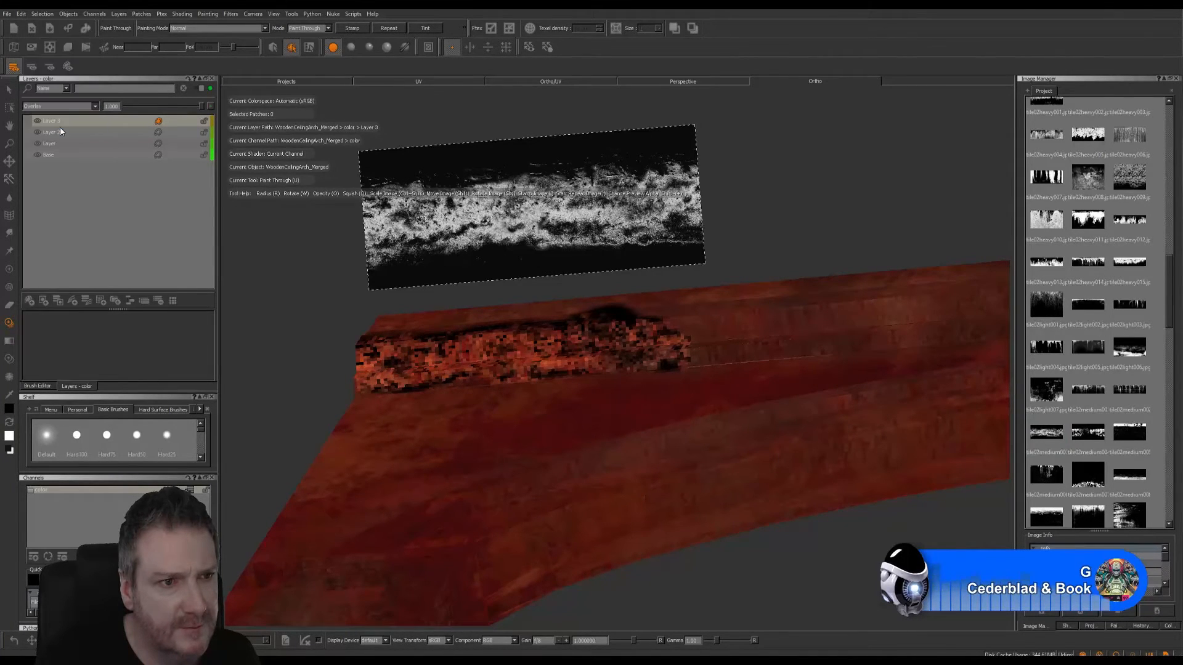
pyautogui.click(94, 107)
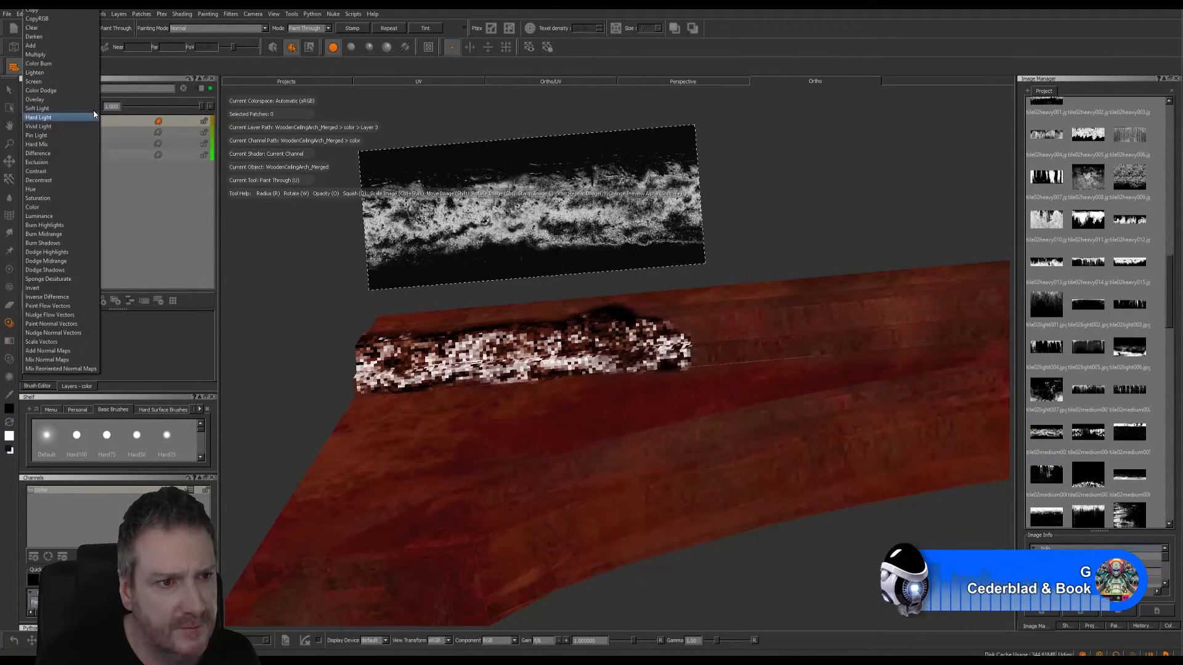
pyautogui.click(52, 153)
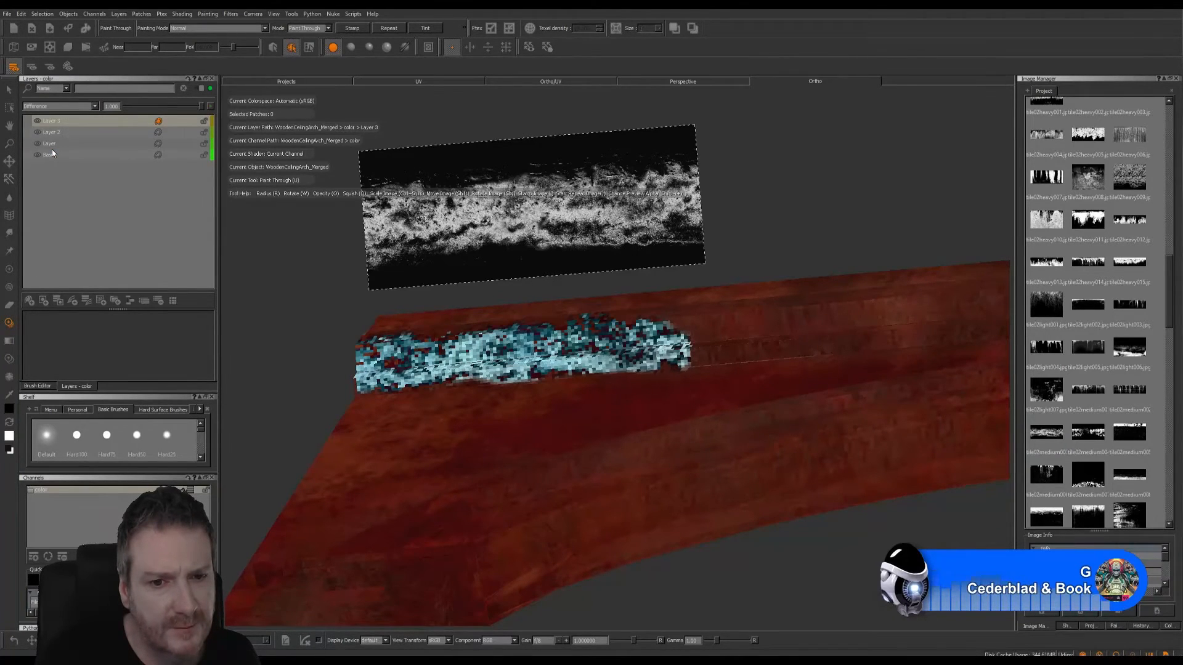
pyautogui.click(94, 108)
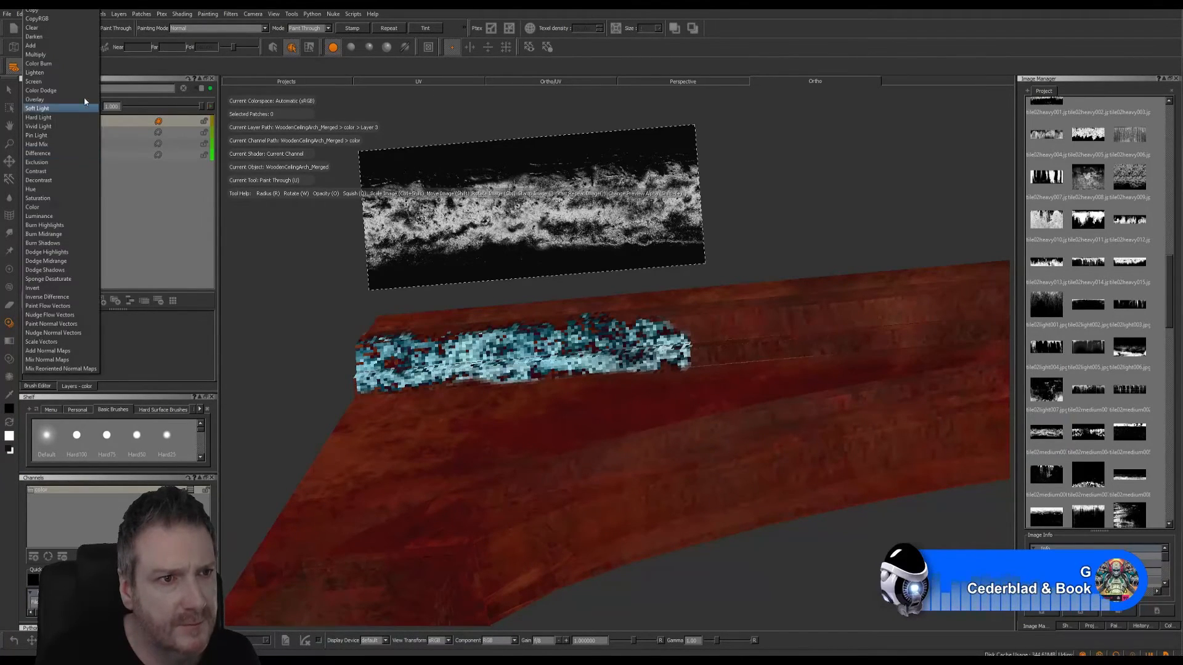
pyautogui.click(41, 46)
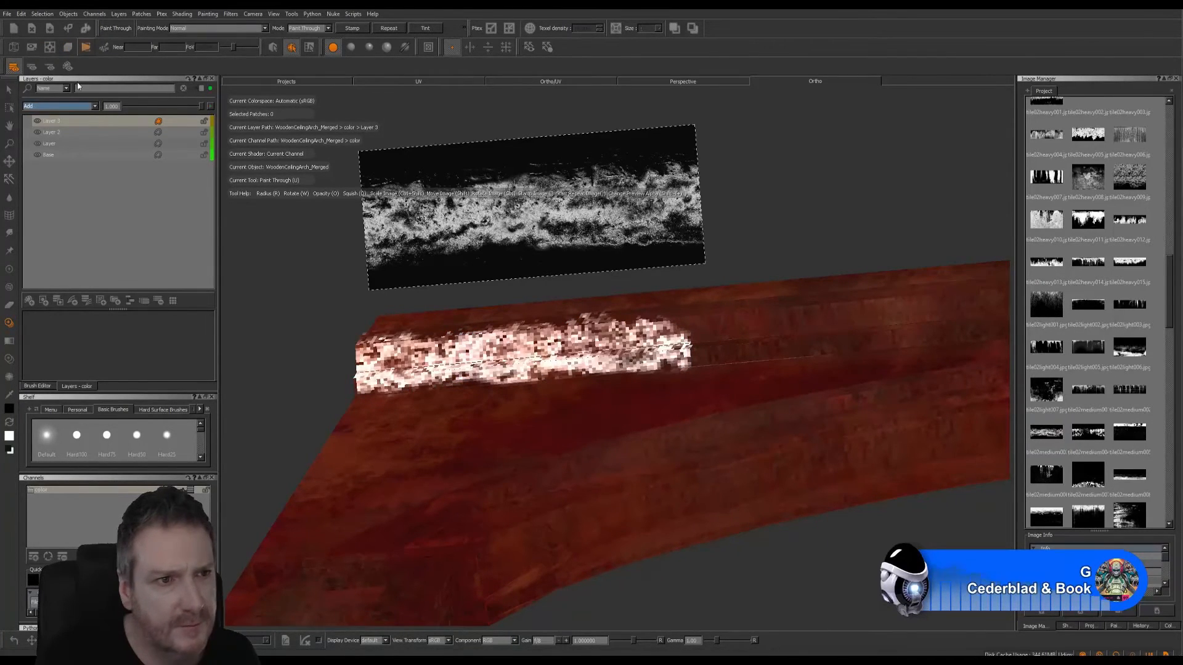
# - Set the dirt-band layer's blend mode to Multiply and lower its opacity to about 0.38
pyautogui.click(90, 106)
pyautogui.click(72, 119)
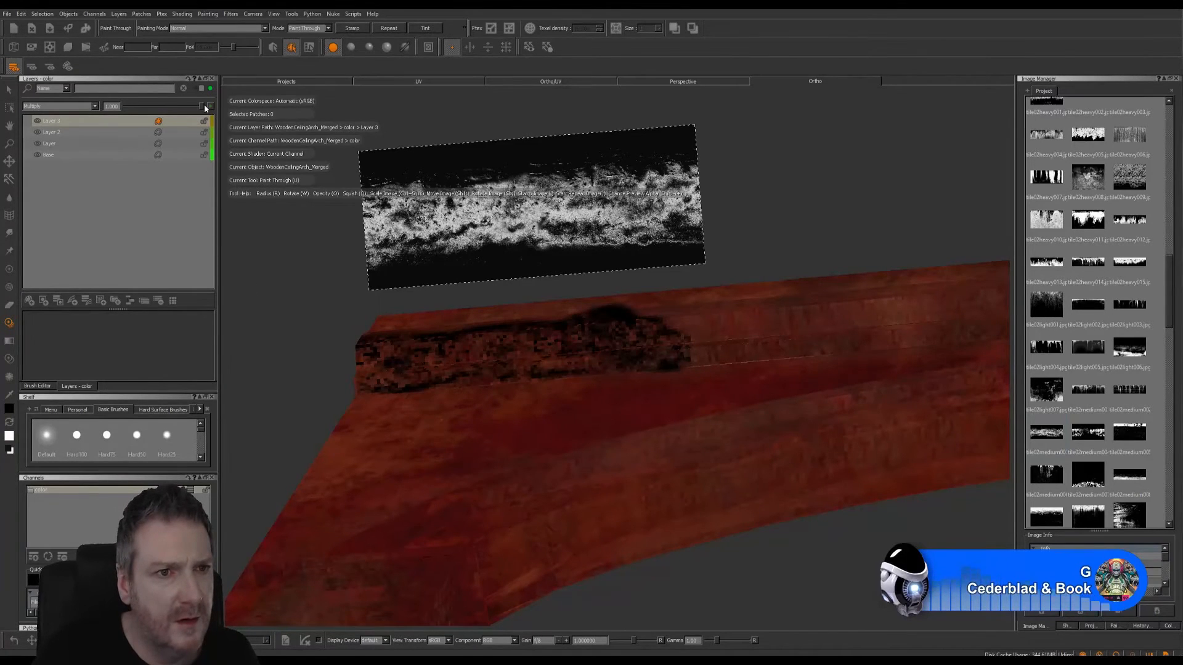
pyautogui.moveTo(200, 106); pyautogui.dragTo(150, 107)
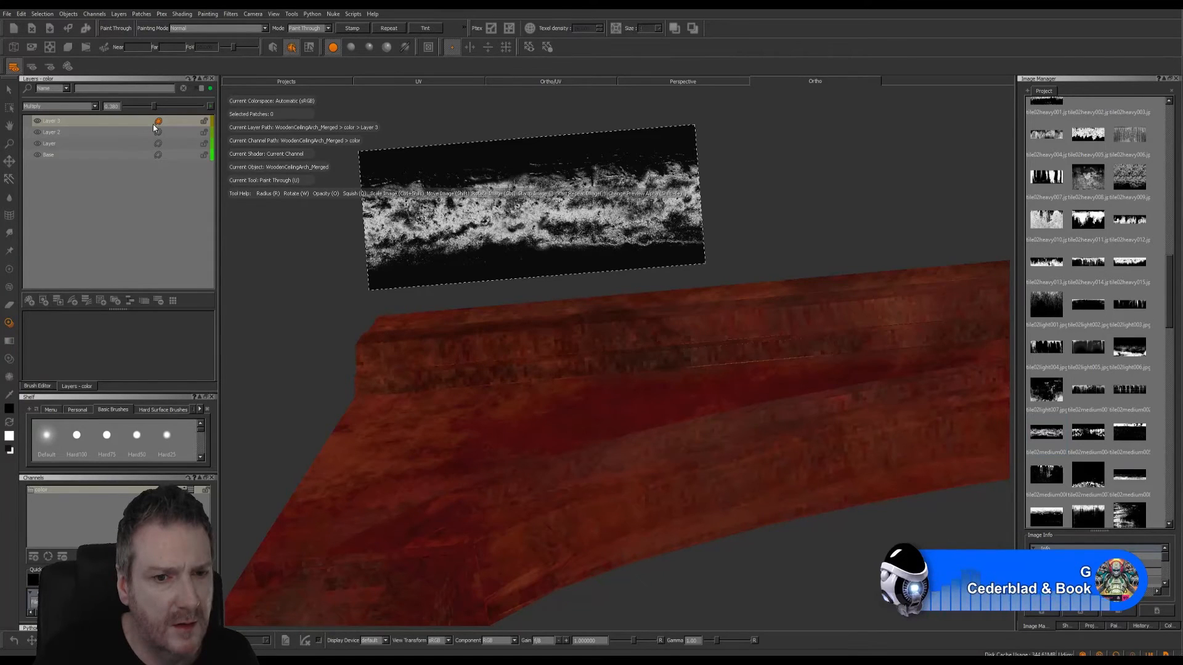
# - Hide the source image and examine the dirt band against the whole arch from several angles
pyautogui.press('Escape')
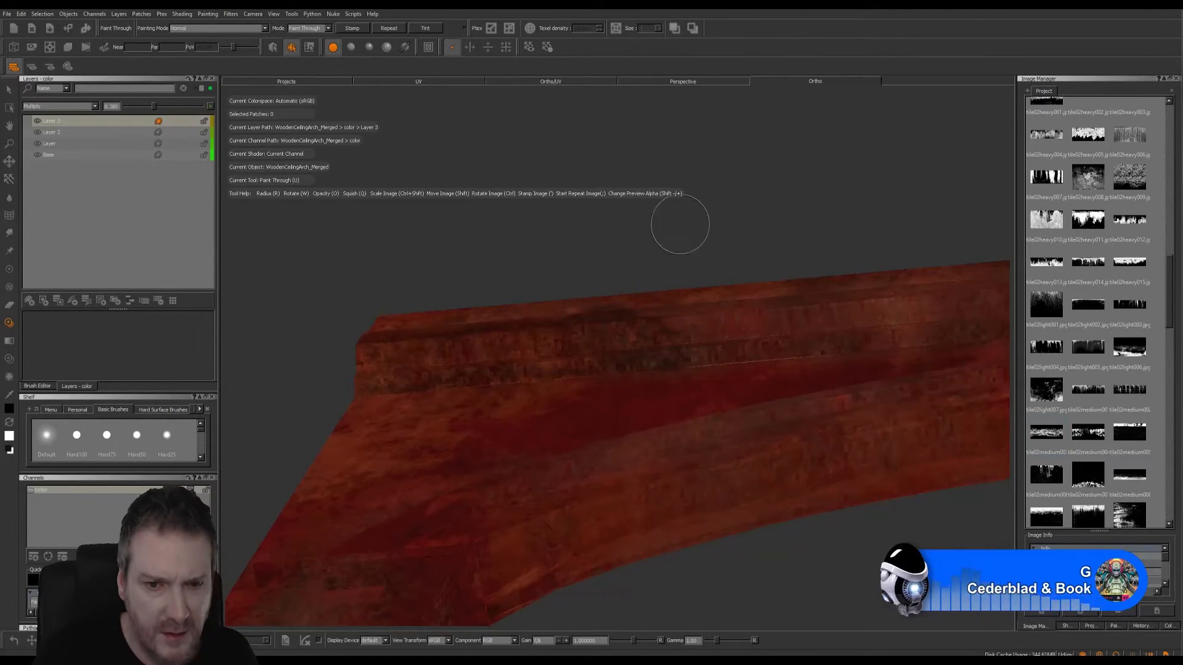
pyautogui.moveTo(680, 225)
pyautogui.keyDown('alt'); pyautogui.mouseDown()
pyautogui.moveTo(700, 306)
pyautogui.moveTo(671, 316)
pyautogui.moveTo(708, 243)
pyautogui.moveTo(705, 283)
pyautogui.mouseUp(); pyautogui.keyUp('alt')
pyautogui.keyDown('alt'); pyautogui.moveTo(705, 283); pyautogui.dragTo(483, 327, button='right'); pyautogui.keyUp('alt')
pyautogui.keyDown('alt'); pyautogui.moveTo(604, 269); pyautogui.dragTo(429, 248, button='middle'); pyautogui.keyUp('alt')
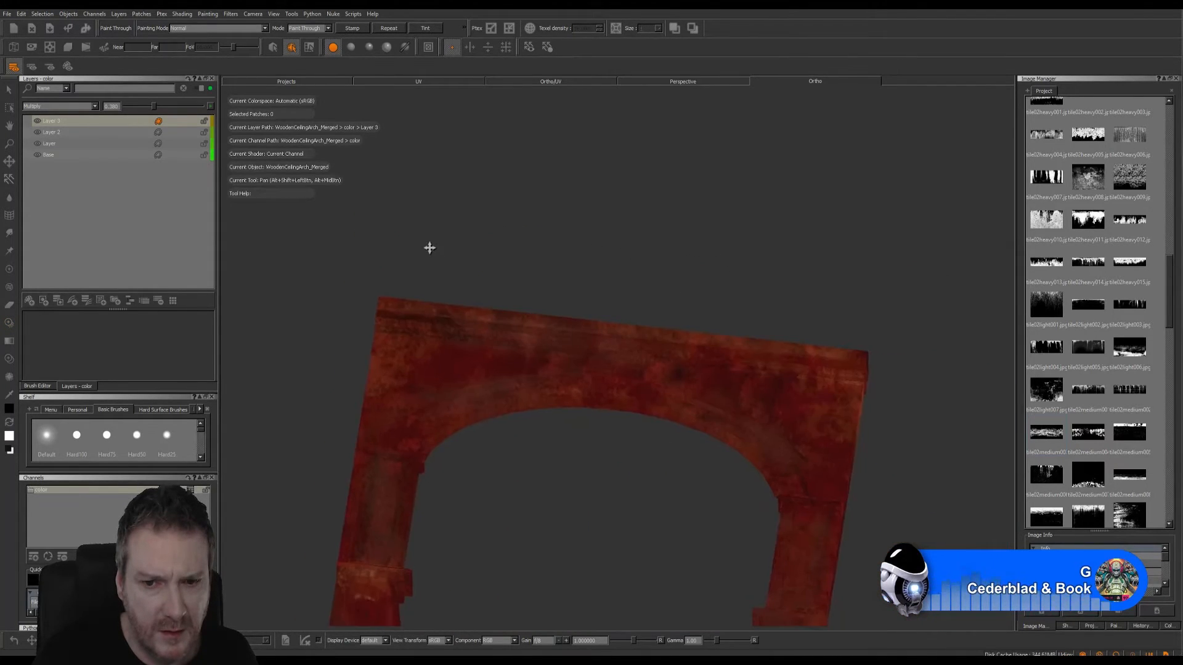
pyautogui.moveTo(429, 248)
pyautogui.keyDown('alt'); pyautogui.mouseDown()
pyautogui.moveTo(792, 298)
pyautogui.moveTo(822, 278)
pyautogui.moveTo(826, 299)
pyautogui.mouseUp(); pyautogui.keyUp('alt')
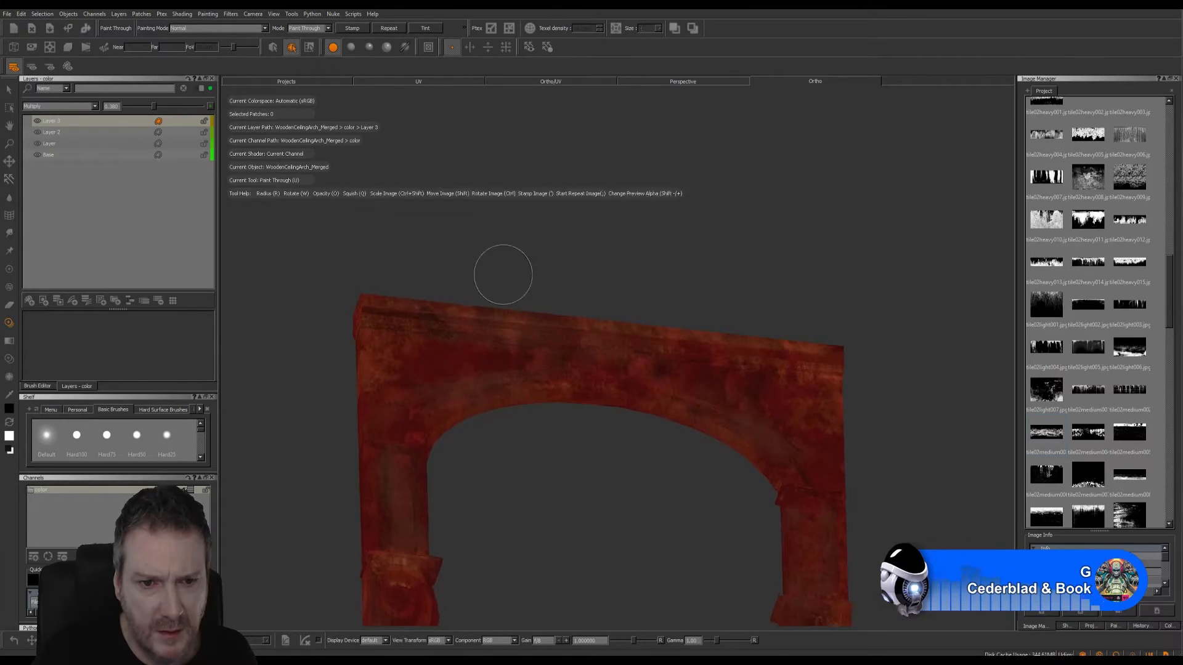
pyautogui.keyDown('alt'); pyautogui.moveTo(895, 425); pyautogui.dragTo(924, 364); pyautogui.keyUp('alt')
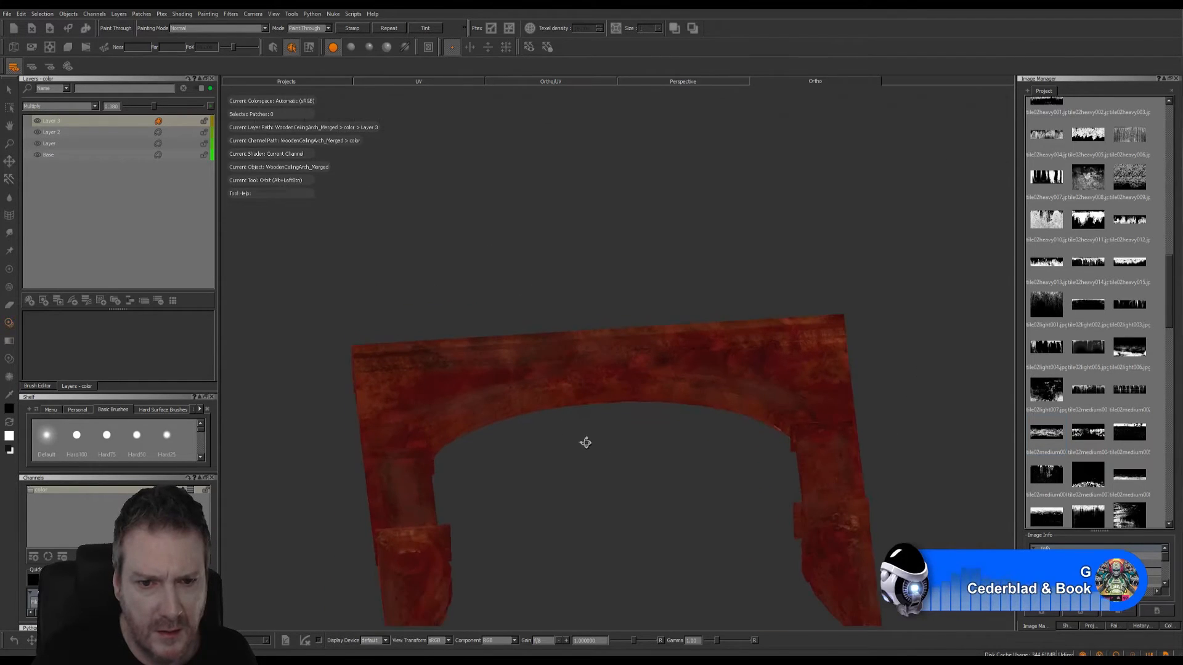
pyautogui.keyDown('alt'); pyautogui.moveTo(585, 442); pyautogui.dragTo(570, 452); pyautogui.keyUp('alt')
pyautogui.keyDown('alt'); pyautogui.moveTo(599, 451); pyautogui.dragTo(611, 448, button='right'); pyautogui.keyUp('alt')
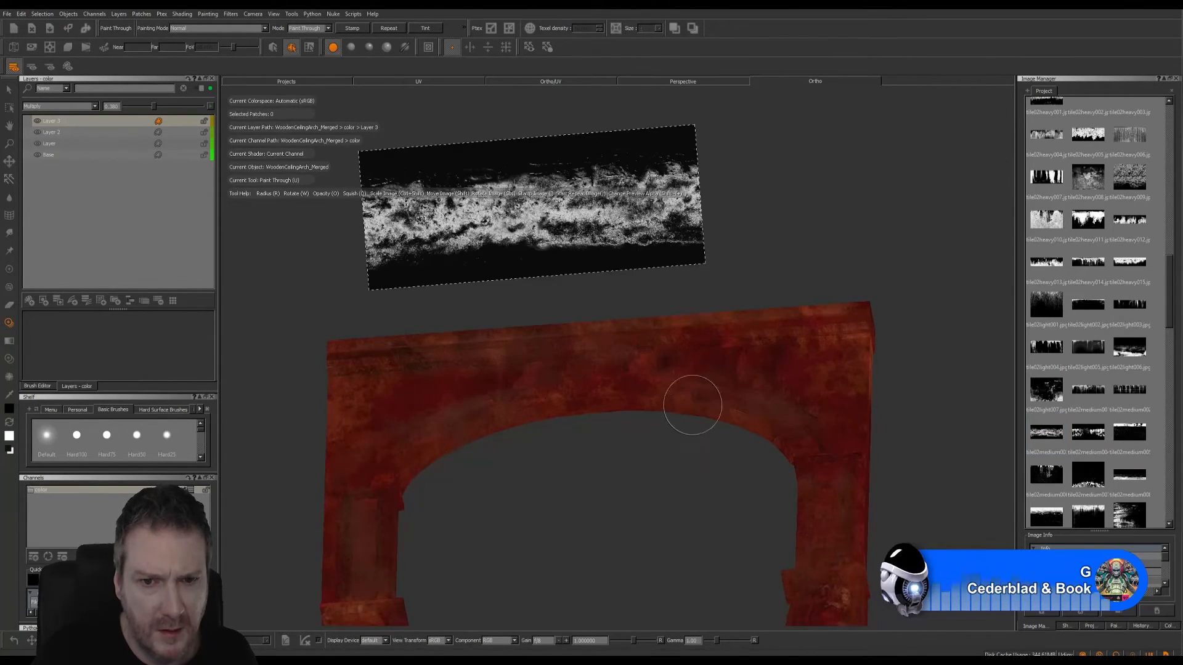
# - Shrink the dirt image, place it over the unpainted right end of the upper ledge, and try painting it through
pyautogui.moveTo(612, 211)
pyautogui.keyDown('ctrl'); pyautogui.keyDown('shift'); pyautogui.mouseDown()
pyautogui.moveTo(533, 231)
pyautogui.moveTo(520, 219)
pyautogui.mouseUp(); pyautogui.keyUp('shift'); pyautogui.keyUp('ctrl')
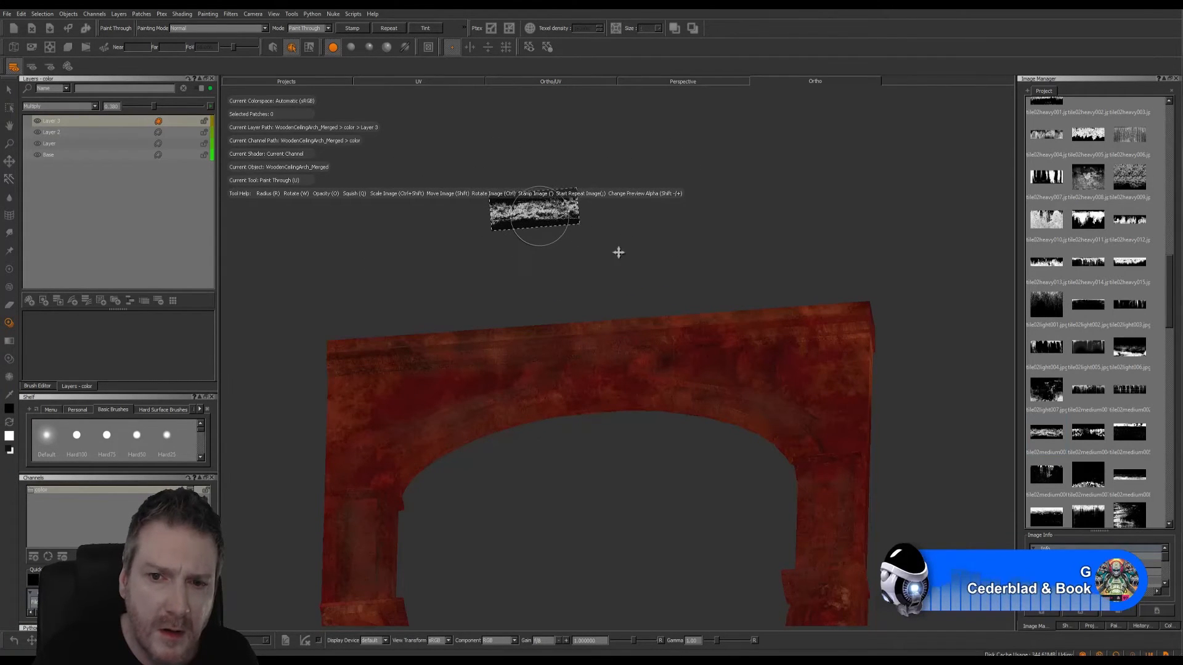
pyautogui.keyDown('shift'); pyautogui.moveTo(618, 253); pyautogui.dragTo(839, 336); pyautogui.keyUp('shift')
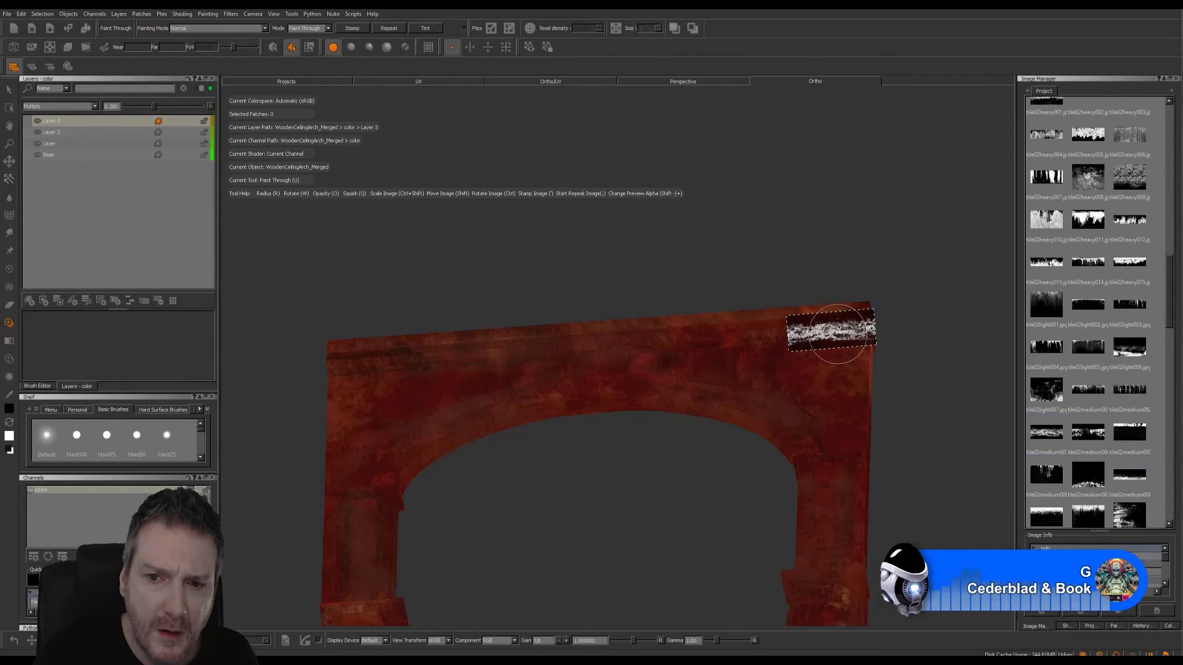
pyautogui.moveTo(839, 334)
pyautogui.mouseDown()
pyautogui.moveTo(930, 335)
pyautogui.moveTo(859, 311)
pyautogui.moveTo(940, 291)
pyautogui.mouseUp()
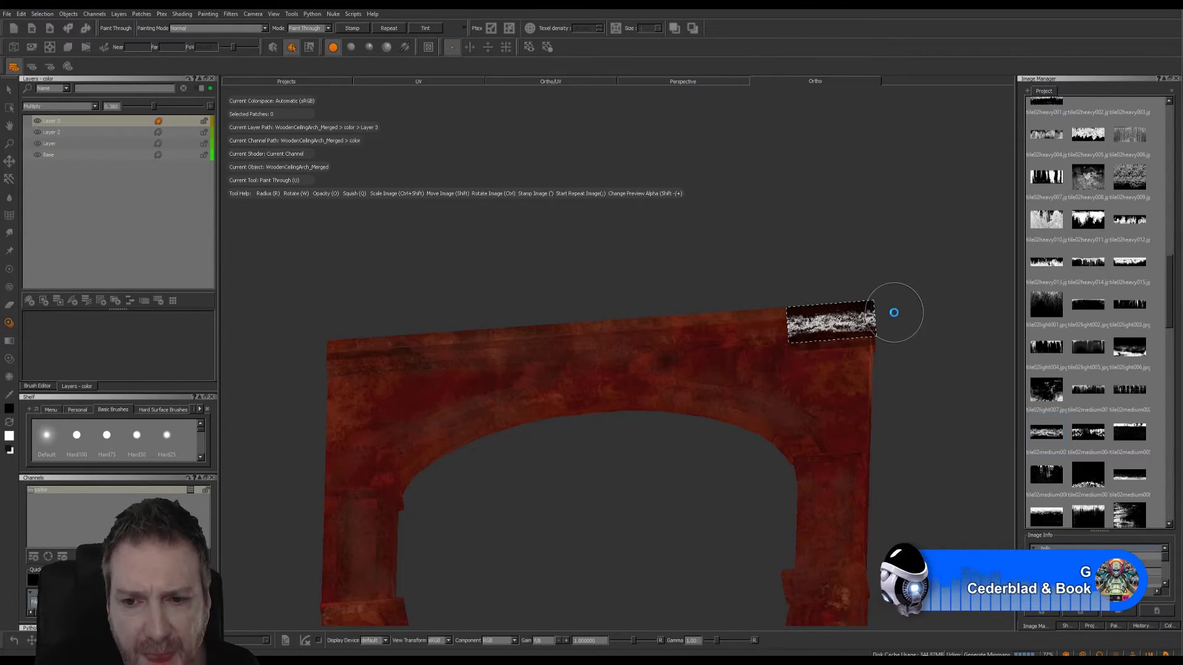
pyautogui.keyDown('alt'); pyautogui.moveTo(852, 295); pyautogui.dragTo(851, 288); pyautogui.keyUp('alt')
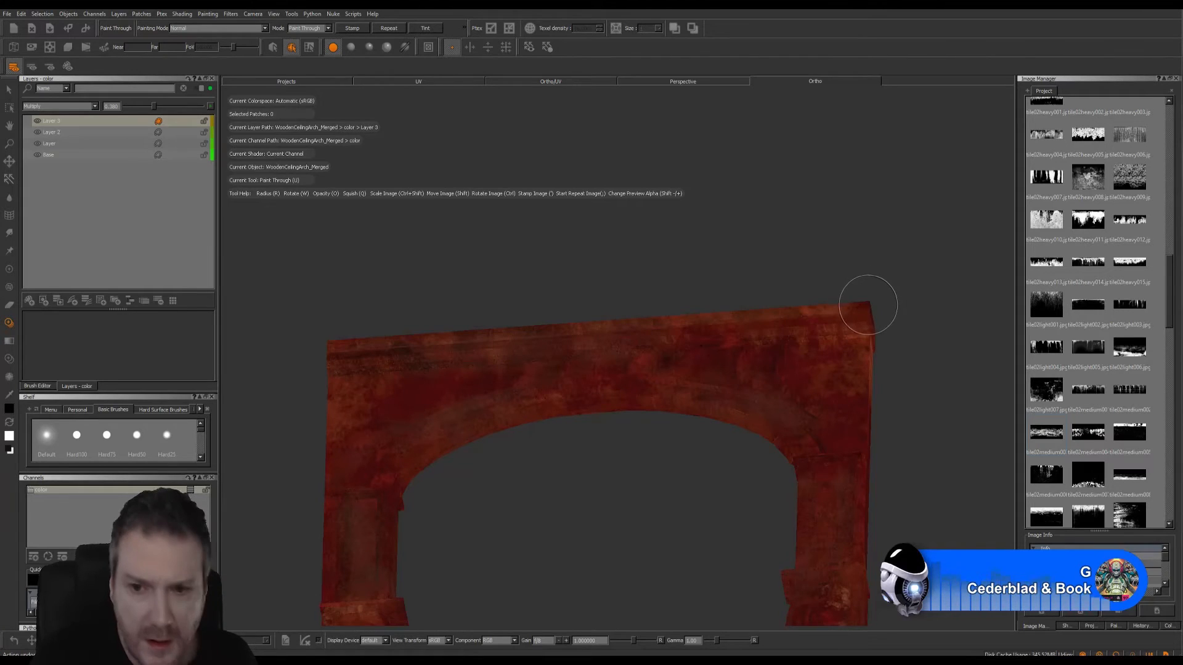
# - Enlarge the dirt image to match a close-up of the ledge's right end, and place it over the ledge's front face
pyautogui.keyDown('alt'); pyautogui.moveTo(634, 435); pyautogui.dragTo(802, 435, button='right'); pyautogui.keyUp('alt')
pyautogui.keyDown('alt'); pyautogui.moveTo(458, 375); pyautogui.dragTo(431, 381, button='middle'); pyautogui.keyUp('alt')
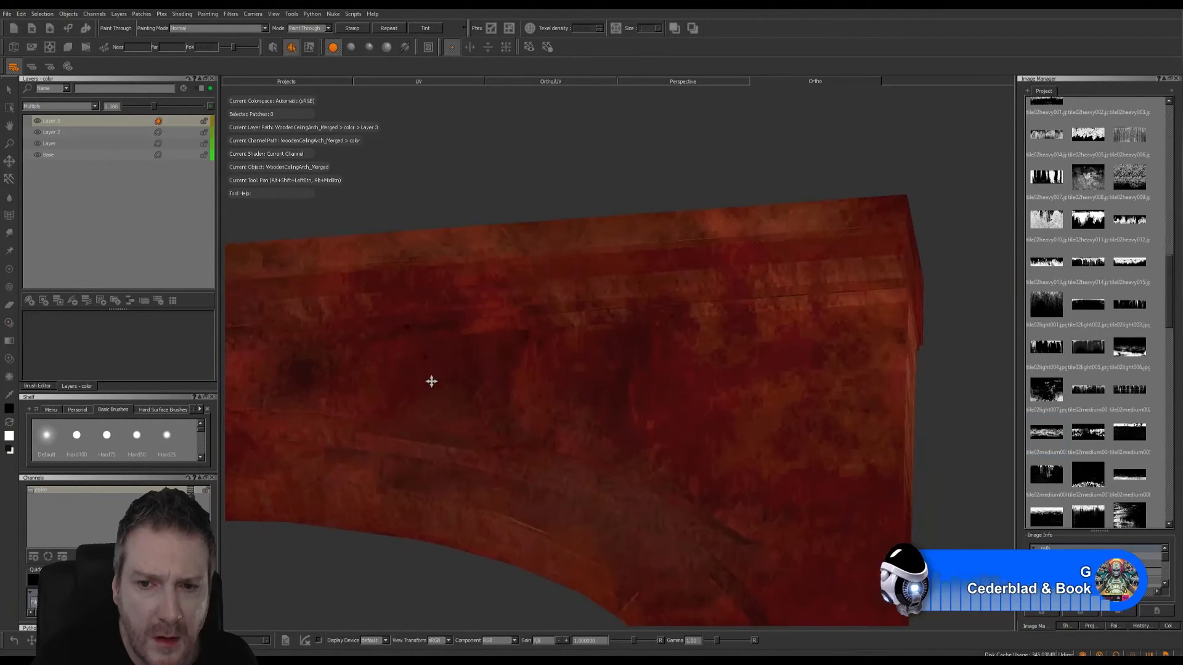
pyautogui.keyDown('alt'); pyautogui.moveTo(669, 383); pyautogui.dragTo(687, 356, button='right'); pyautogui.keyUp('alt')
pyautogui.keyDown('alt'); pyautogui.moveTo(697, 364); pyautogui.dragTo(758, 345); pyautogui.keyUp('alt')
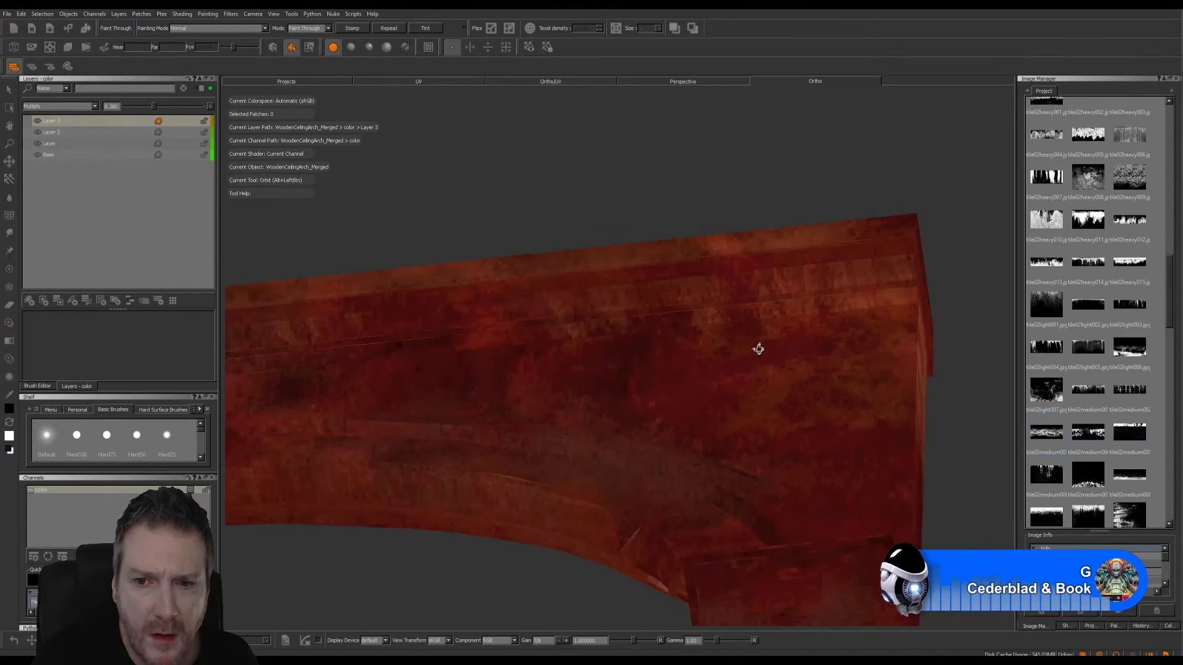
pyautogui.moveTo(842, 327)
pyautogui.keyDown('ctrl'); pyautogui.keyDown('shift'); pyautogui.mouseDown()
pyautogui.moveTo(877, 330)
pyautogui.moveTo(901, 295)
pyautogui.mouseUp(); pyautogui.keyUp('shift'); pyautogui.keyUp('ctrl')
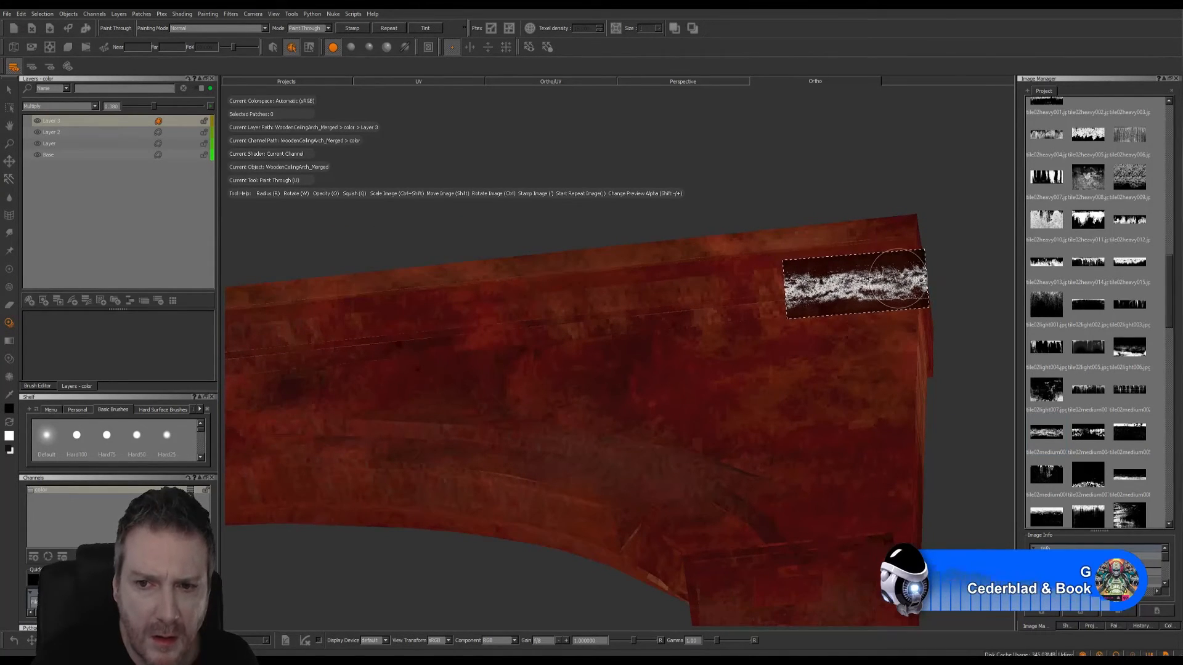
# - Reduce the brush radius to about 24
pyautogui.click(37, 386)
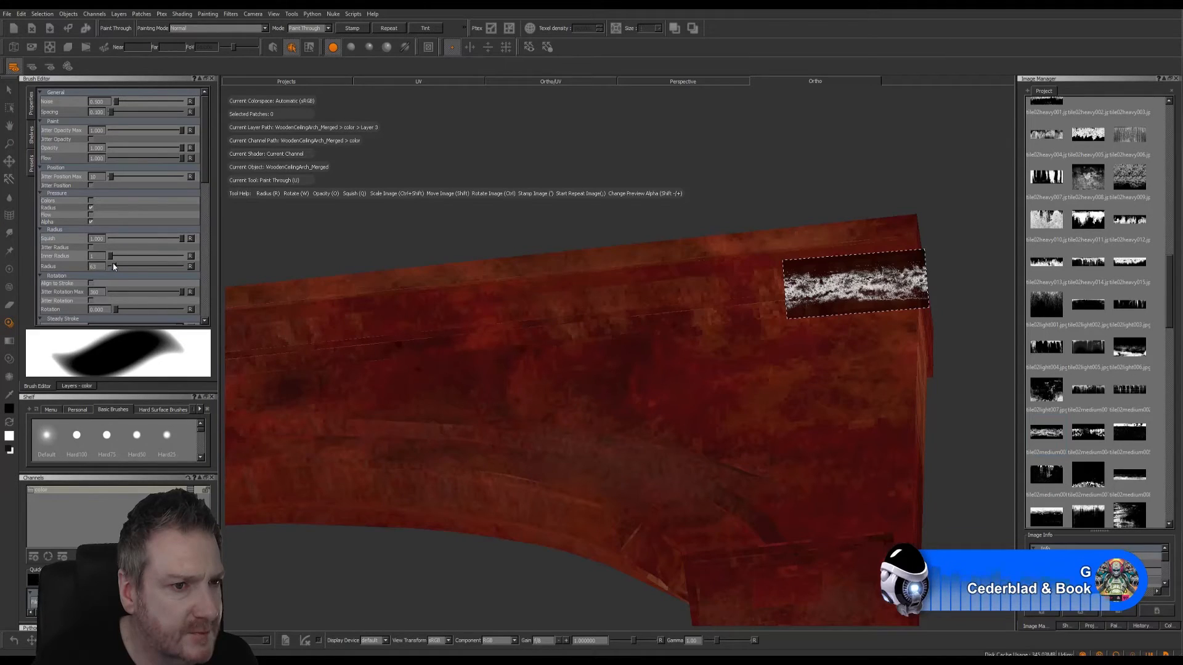
pyautogui.moveTo(113, 266); pyautogui.dragTo(110, 267)
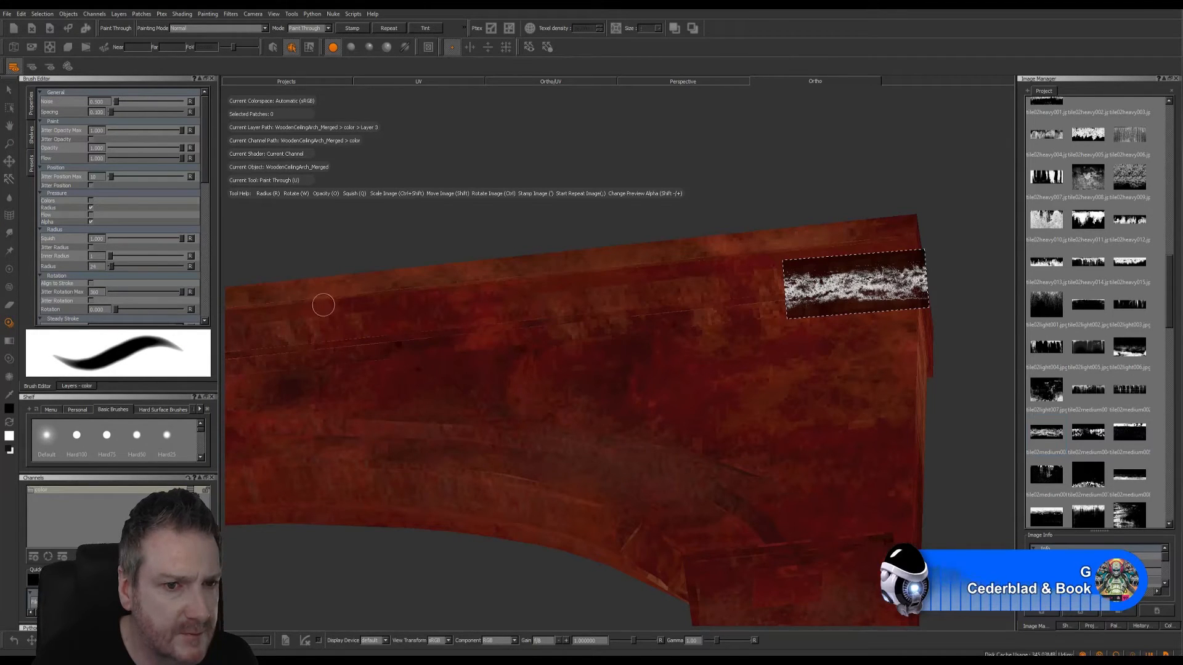
pyautogui.click(73, 387)
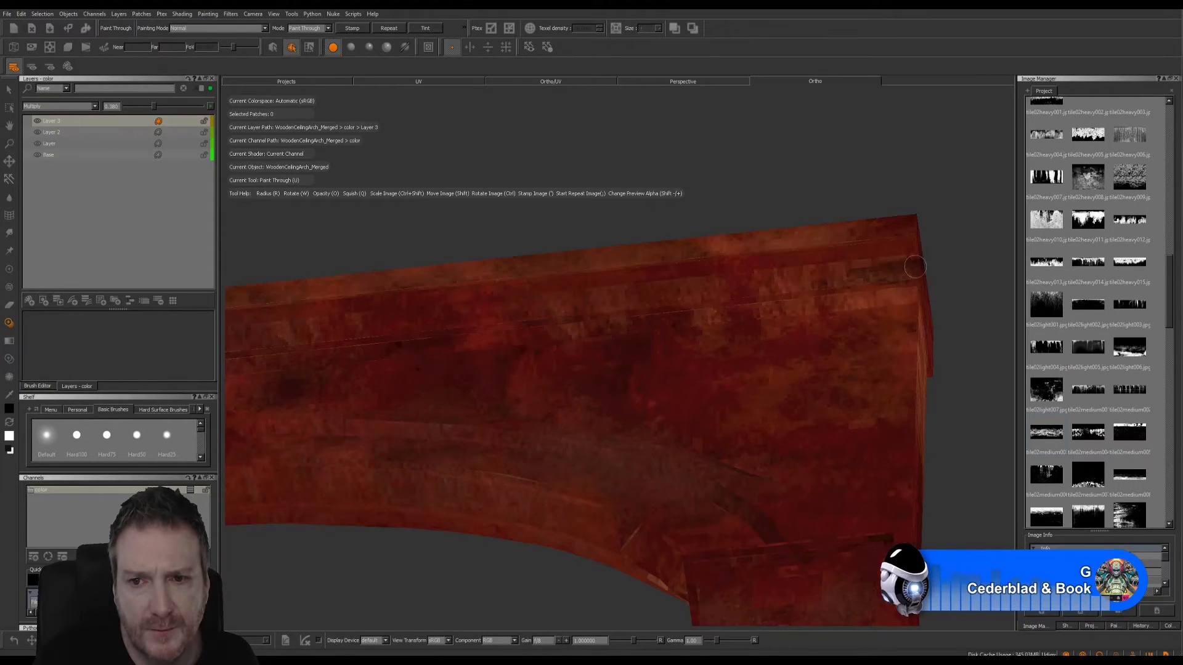
# - Paint the dirt band through onto the ledge's right end, and move the dirt image along to the next stretch of ledge
pyautogui.moveTo(829, 263); pyautogui.dragTo(855, 266)
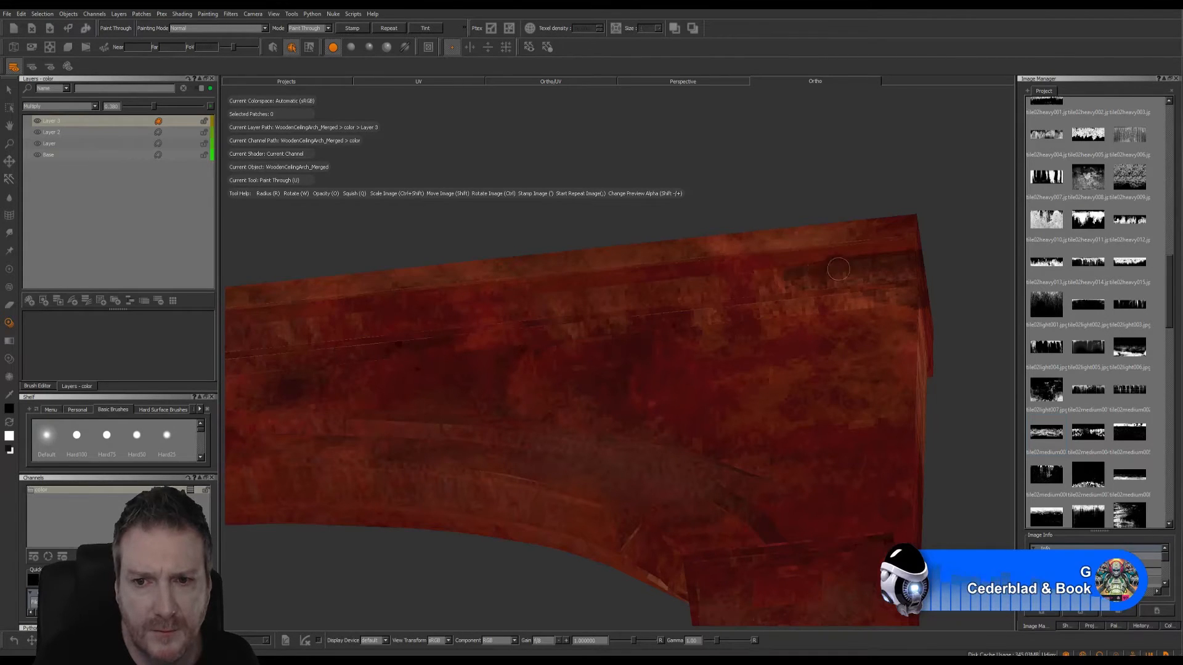
pyautogui.moveTo(838, 269); pyautogui.dragTo(811, 302)
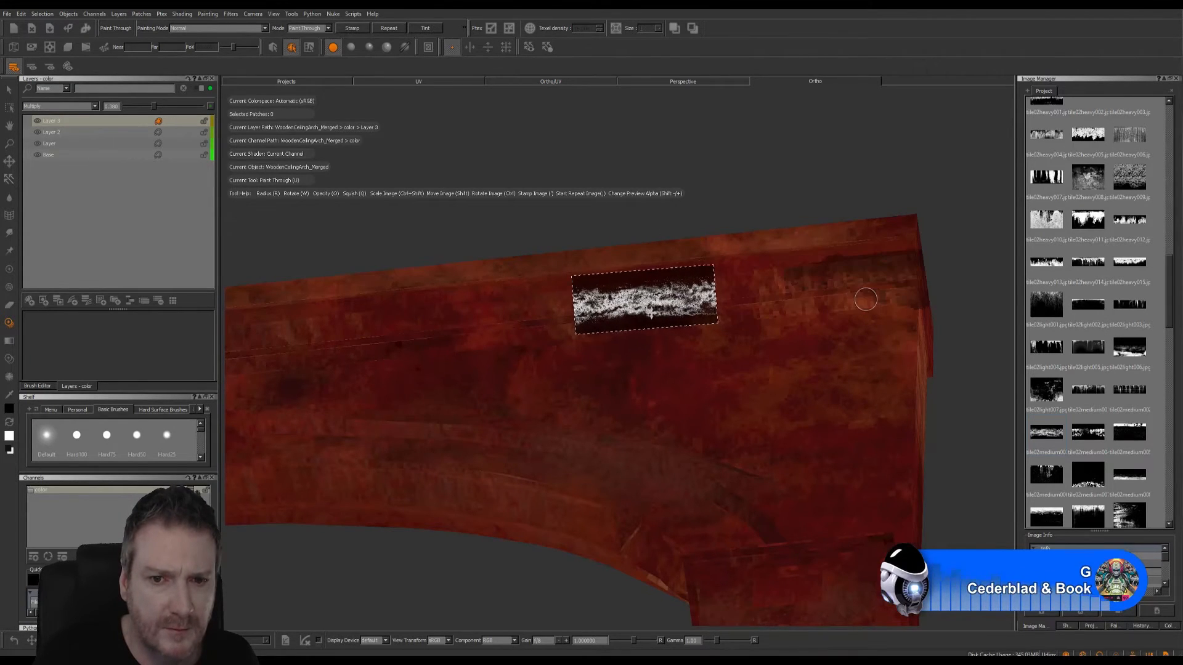
# - Paint the dirt image through onto successive stretches of the upper ledge's front face, moving it along the ledge between strokes
pyautogui.moveTo(653, 291); pyautogui.dragTo(624, 291)
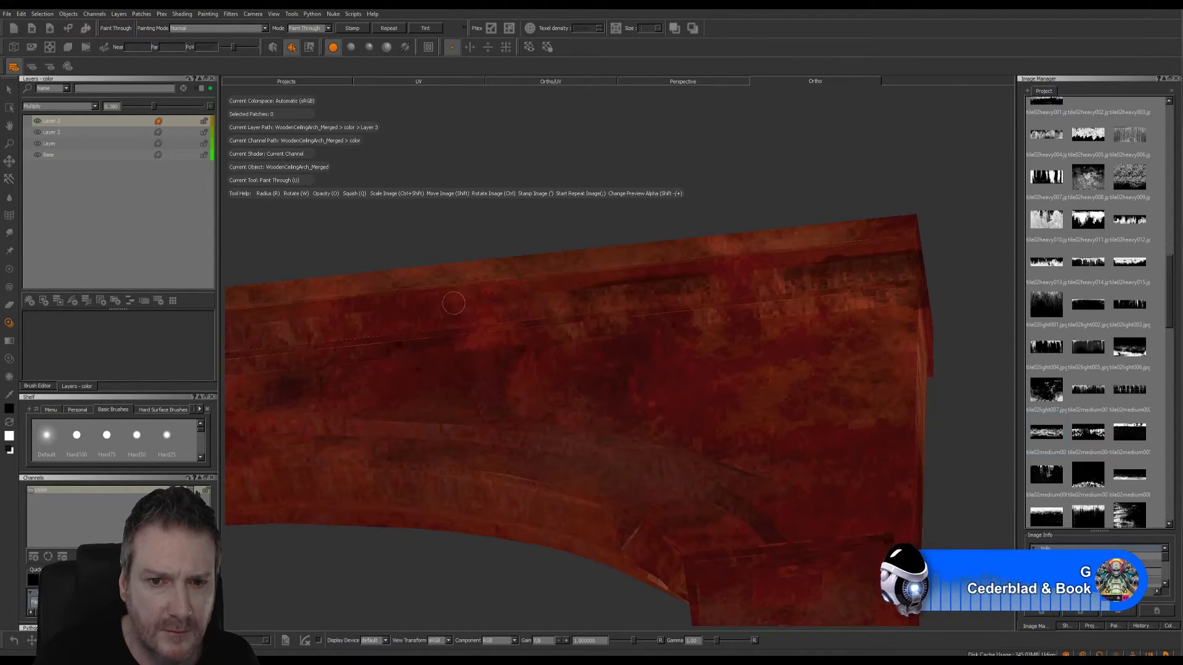
pyautogui.moveTo(514, 307); pyautogui.dragTo(563, 324)
pyautogui.moveTo(667, 311)
pyautogui.keyDown('shift'); pyautogui.mouseDown()
pyautogui.moveTo(722, 294)
pyautogui.moveTo(727, 278)
pyautogui.moveTo(828, 268)
pyautogui.mouseUp(); pyautogui.keyUp('shift')
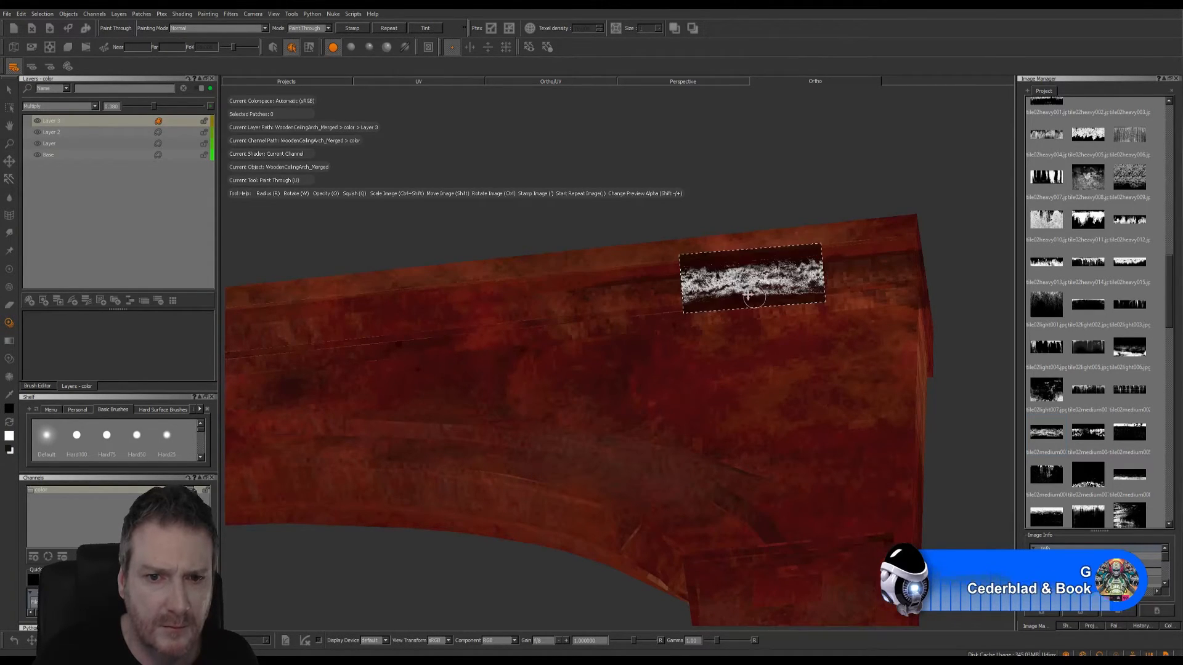
pyautogui.moveTo(747, 295)
pyautogui.keyDown('shift'); pyautogui.mouseDown()
pyautogui.moveTo(509, 303)
pyautogui.moveTo(468, 321)
pyautogui.moveTo(517, 296)
pyautogui.moveTo(469, 306)
pyautogui.moveTo(794, 285)
pyautogui.mouseUp(); pyautogui.keyUp('shift')
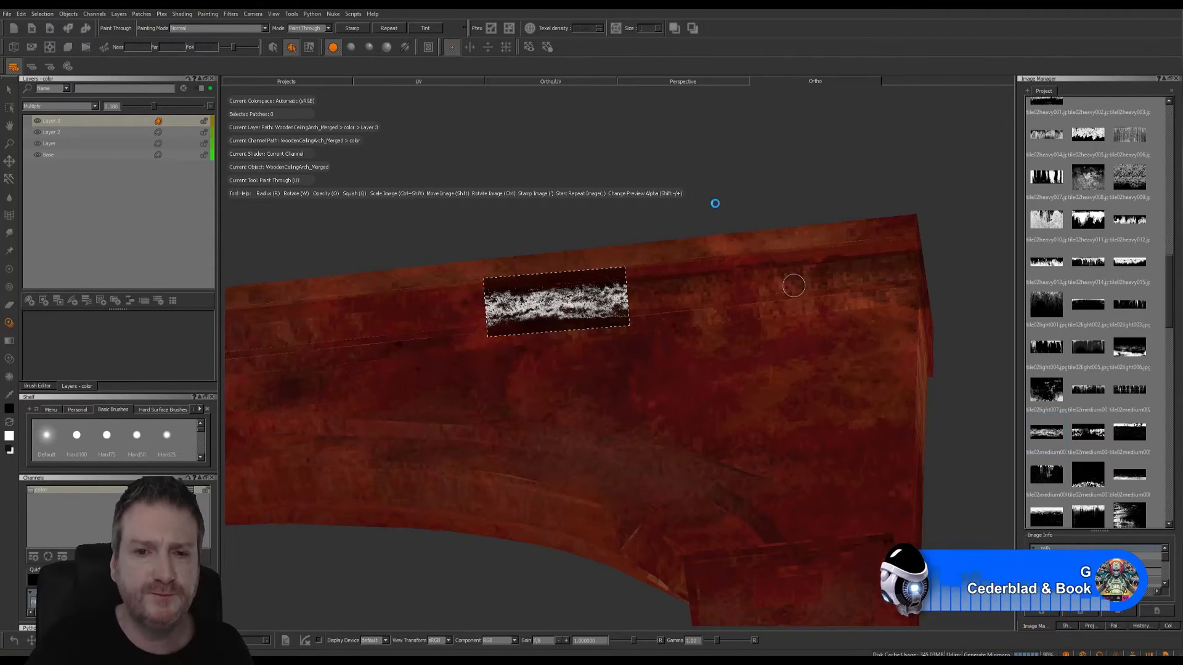
# - Place the dirt image across the protruding block on the arch's right leg, just above the carved scroll
pyautogui.moveTo(708, 183)
pyautogui.keyDown('alt'); pyautogui.mouseDown(button='right')
pyautogui.moveTo(726, 188)
pyautogui.moveTo(713, 214)
pyautogui.moveTo(618, 117)
pyautogui.mouseUp(button='right'); pyautogui.keyUp('alt')
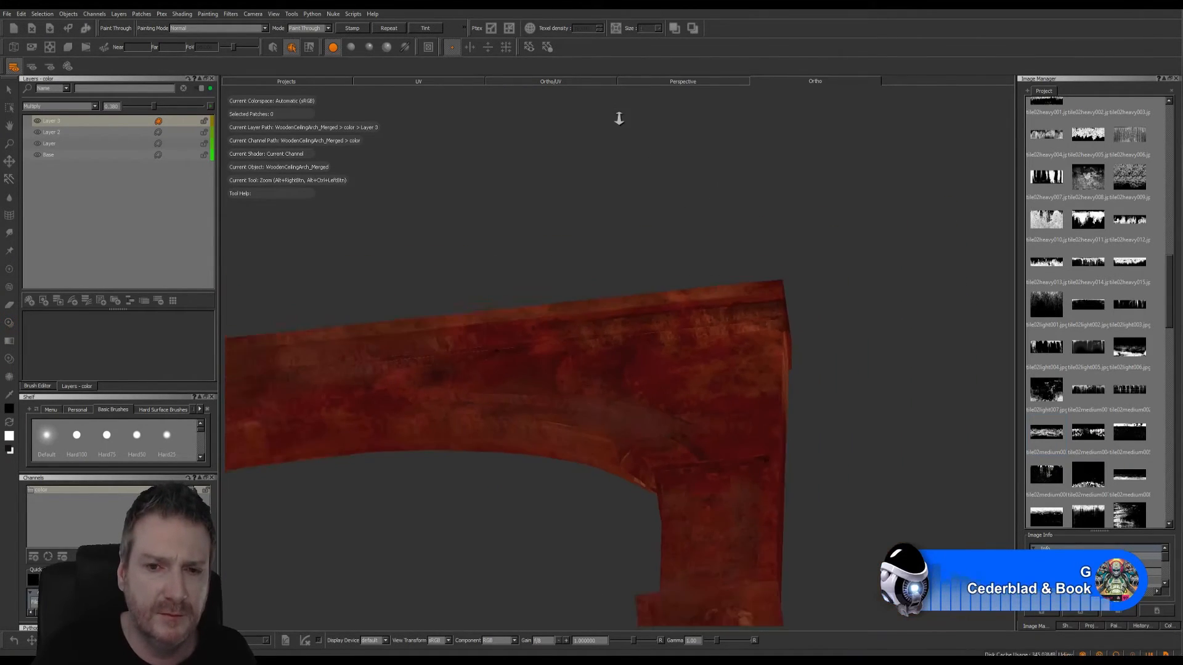
pyautogui.keyDown('alt'); pyautogui.moveTo(618, 160); pyautogui.dragTo(794, 281); pyautogui.keyUp('alt')
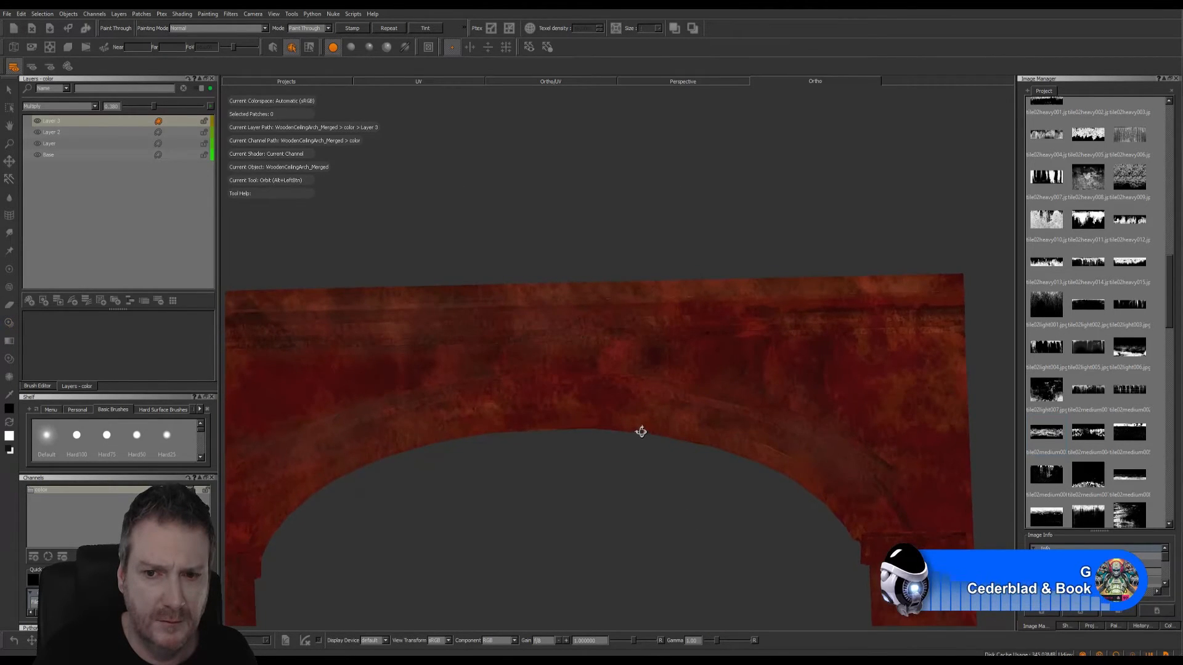
pyautogui.keyDown('alt'); pyautogui.moveTo(645, 444); pyautogui.dragTo(568, 278, button='middle'); pyautogui.keyUp('alt')
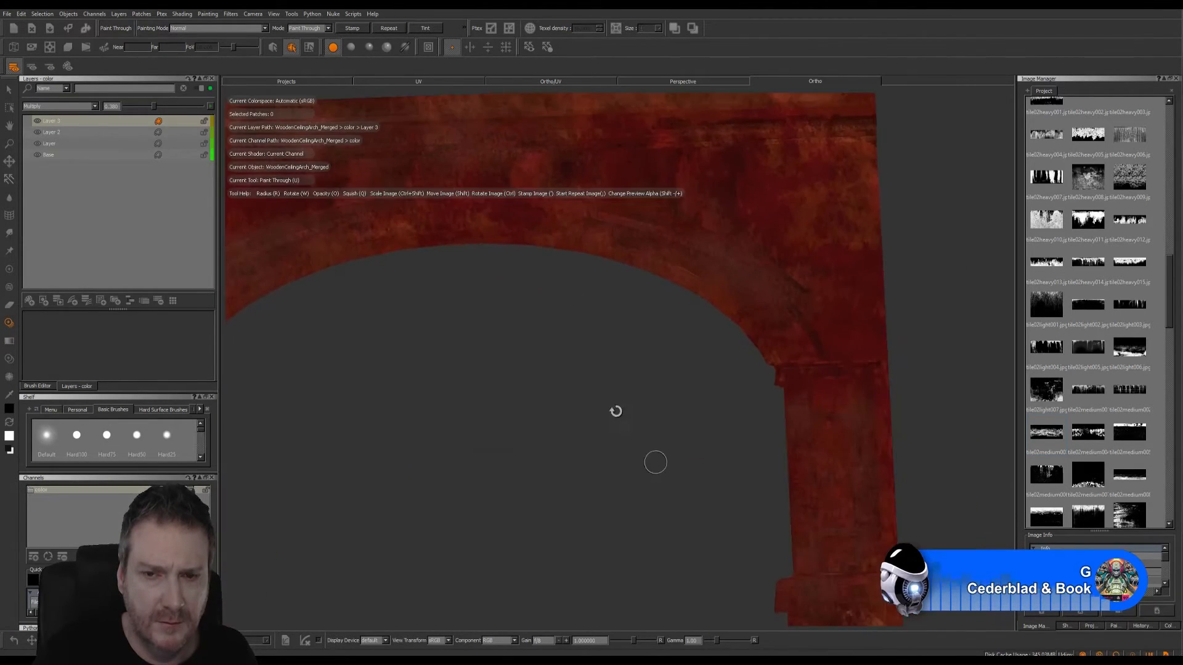
pyautogui.keyDown('alt'); pyautogui.moveTo(655, 462); pyautogui.dragTo(704, 453); pyautogui.keyUp('alt')
pyautogui.keyDown('alt'); pyautogui.moveTo(704, 461); pyautogui.dragTo(564, 248, button='middle'); pyautogui.keyUp('alt')
pyautogui.moveTo(563, 248)
pyautogui.keyDown('alt'); pyautogui.mouseDown()
pyautogui.moveTo(562, 409)
pyautogui.moveTo(538, 412)
pyautogui.moveTo(488, 388)
pyautogui.moveTo(576, 387)
pyautogui.moveTo(604, 443)
pyautogui.moveTo(647, 388)
pyautogui.moveTo(652, 404)
pyautogui.moveTo(544, 470)
pyautogui.moveTo(650, 436)
pyautogui.mouseUp(); pyautogui.keyUp('alt')
pyautogui.keyDown('alt'); pyautogui.moveTo(650, 436); pyautogui.dragTo(619, 420, button='middle'); pyautogui.keyUp('alt')
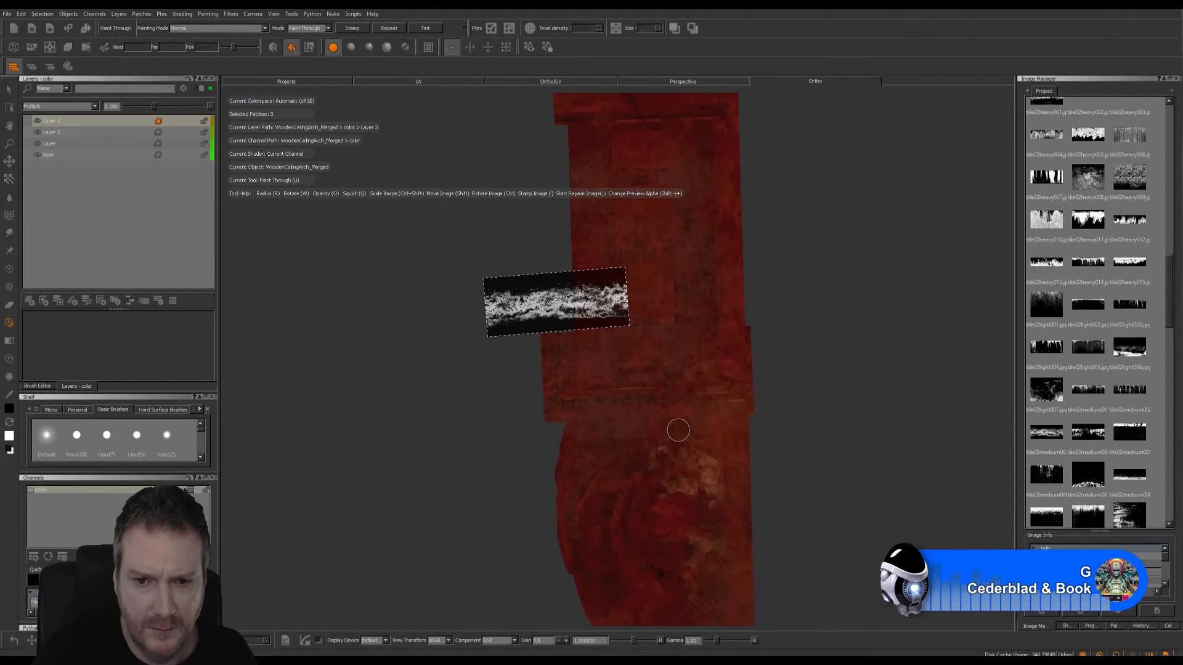
pyautogui.moveTo(609, 343)
pyautogui.keyDown('shift'); pyautogui.mouseDown()
pyautogui.moveTo(721, 472)
pyautogui.moveTo(688, 407)
pyautogui.moveTo(655, 425)
pyautogui.moveTo(720, 405)
pyautogui.mouseUp(); pyautogui.keyUp('shift')
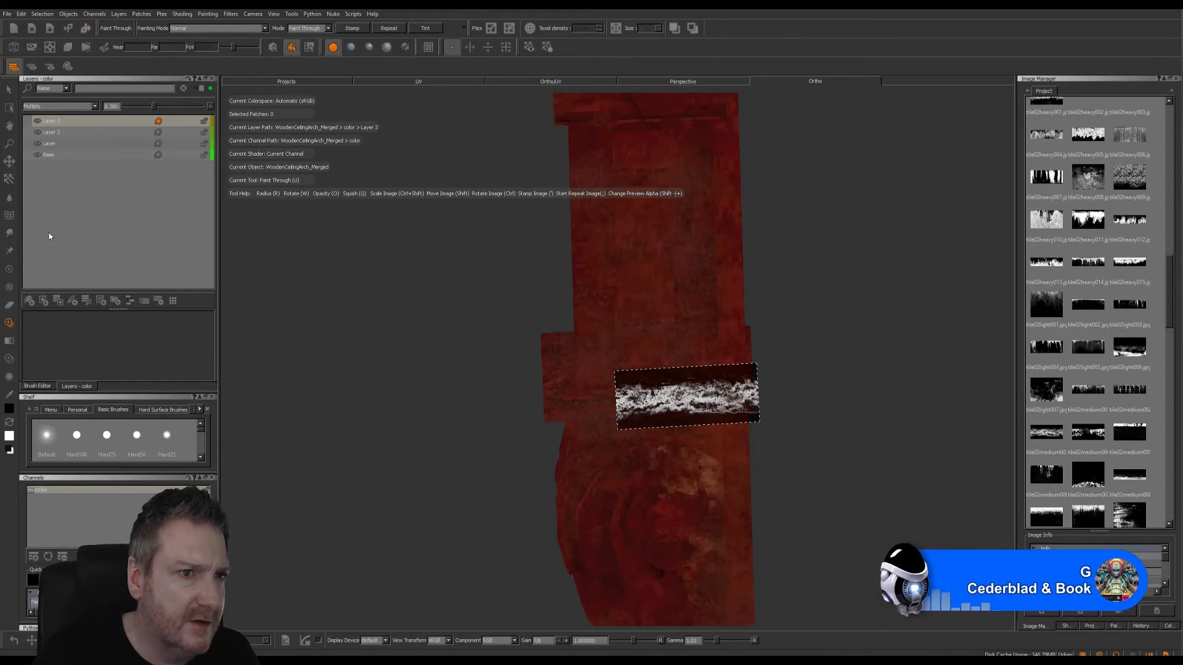
# - Add a new layer at the top of the color stack, set it to Multiply, and lower its opacity
pyautogui.click(30, 301)
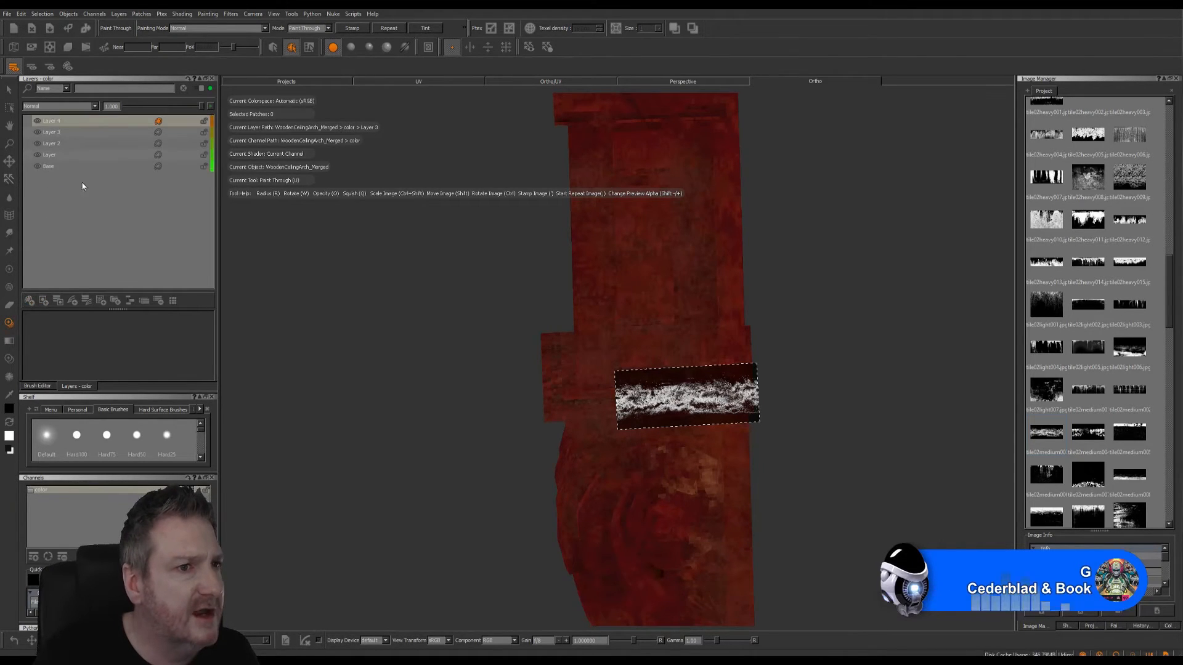
pyautogui.click(91, 107)
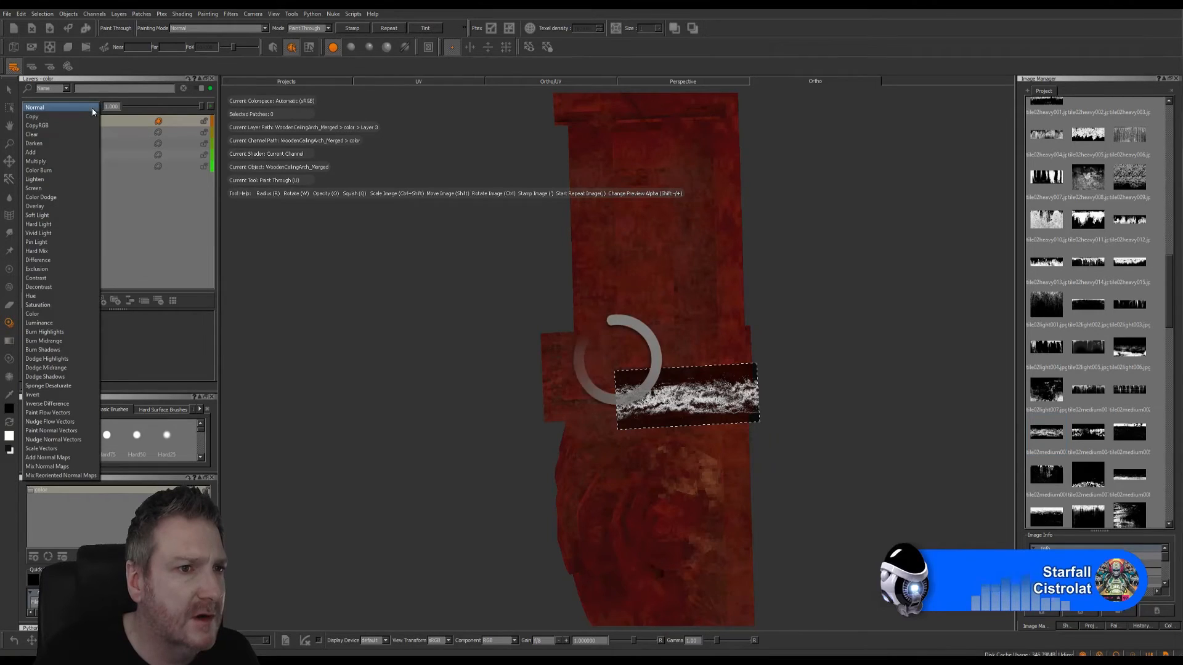
pyautogui.click(135, 121)
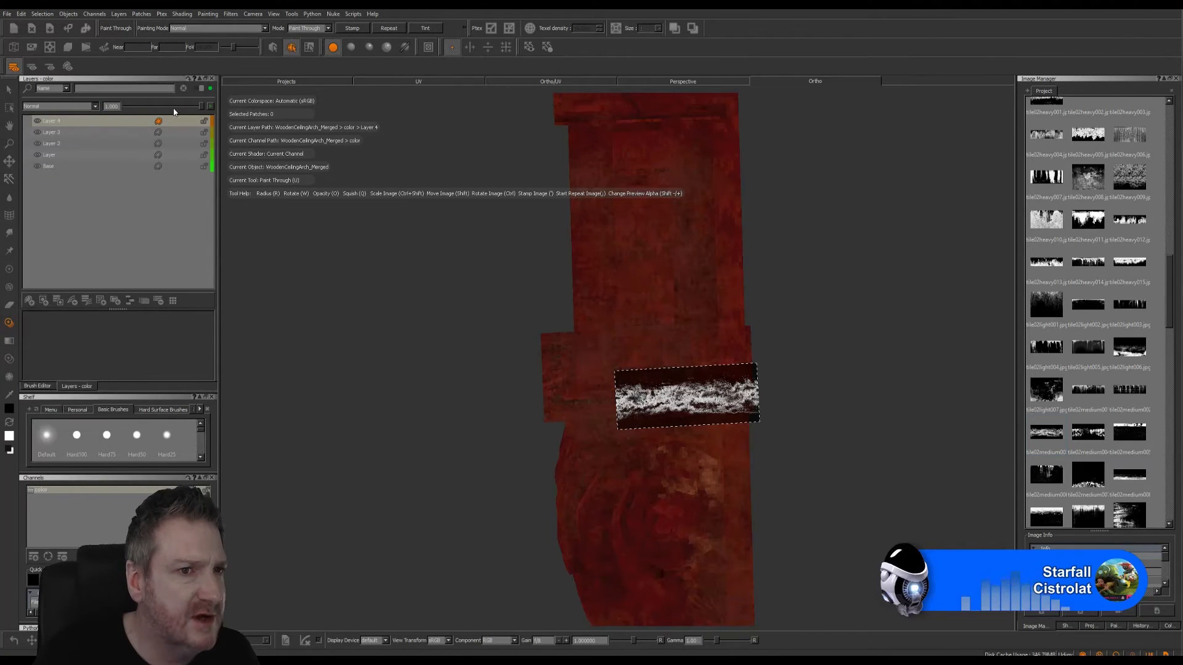
pyautogui.moveTo(206, 109); pyautogui.dragTo(166, 108)
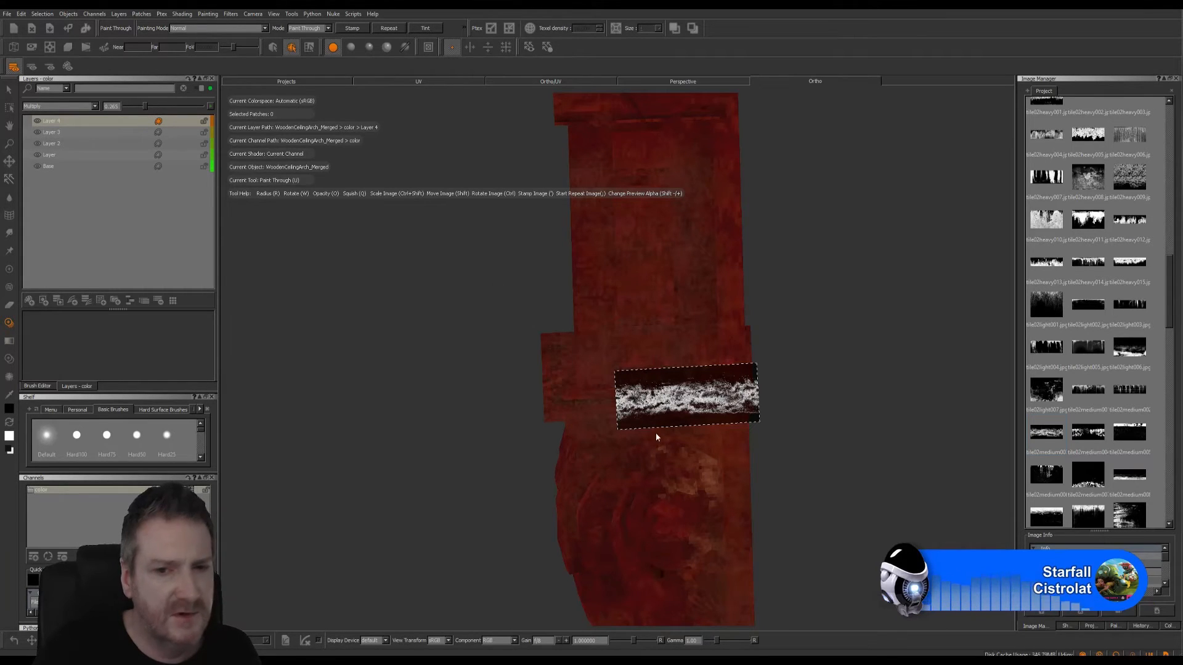
# - Paint the dirt band through across the front of the right leg's block, raising the new layer's opacity to about 0.4
pyautogui.moveTo(644, 399); pyautogui.dragTo(648, 398)
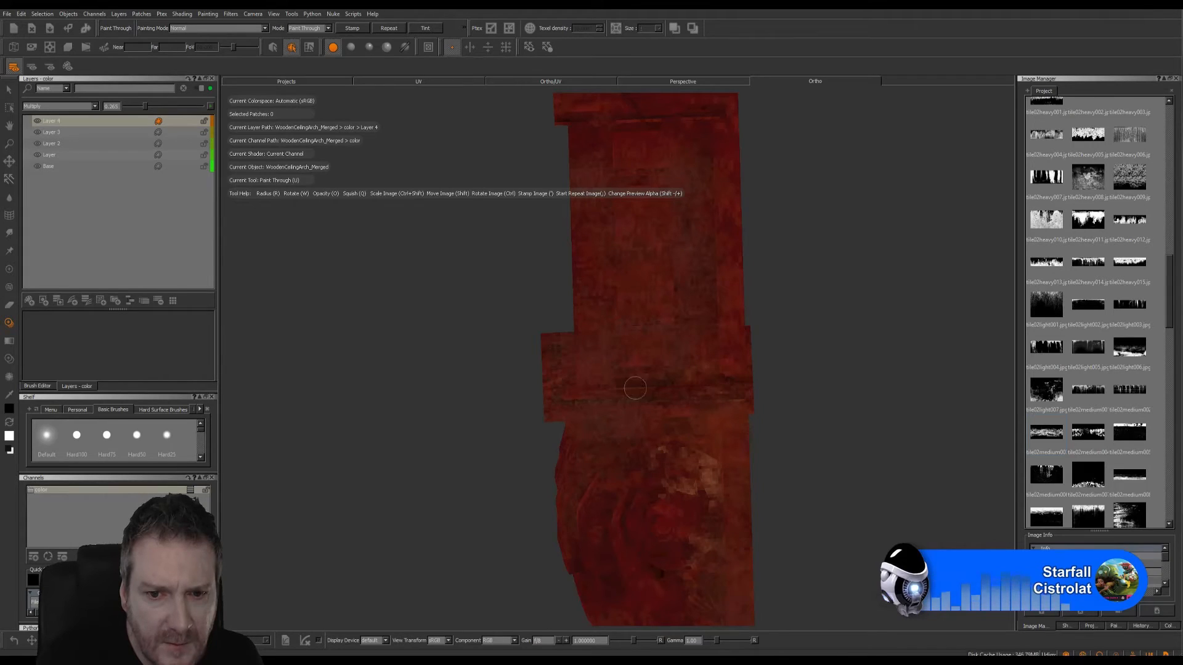
pyautogui.moveTo(706, 396)
pyautogui.keyDown('shift'); pyautogui.mouseDown()
pyautogui.moveTo(715, 389)
pyautogui.moveTo(767, 412)
pyautogui.mouseUp(); pyautogui.keyUp('shift')
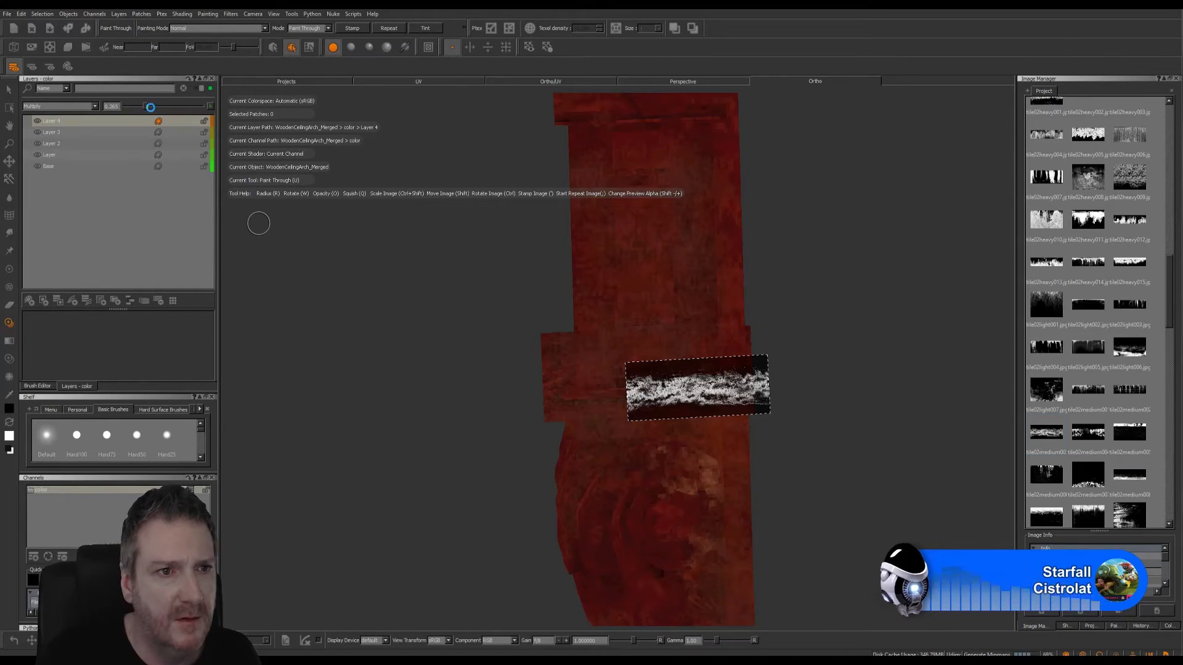
pyautogui.moveTo(147, 109); pyautogui.dragTo(154, 108)
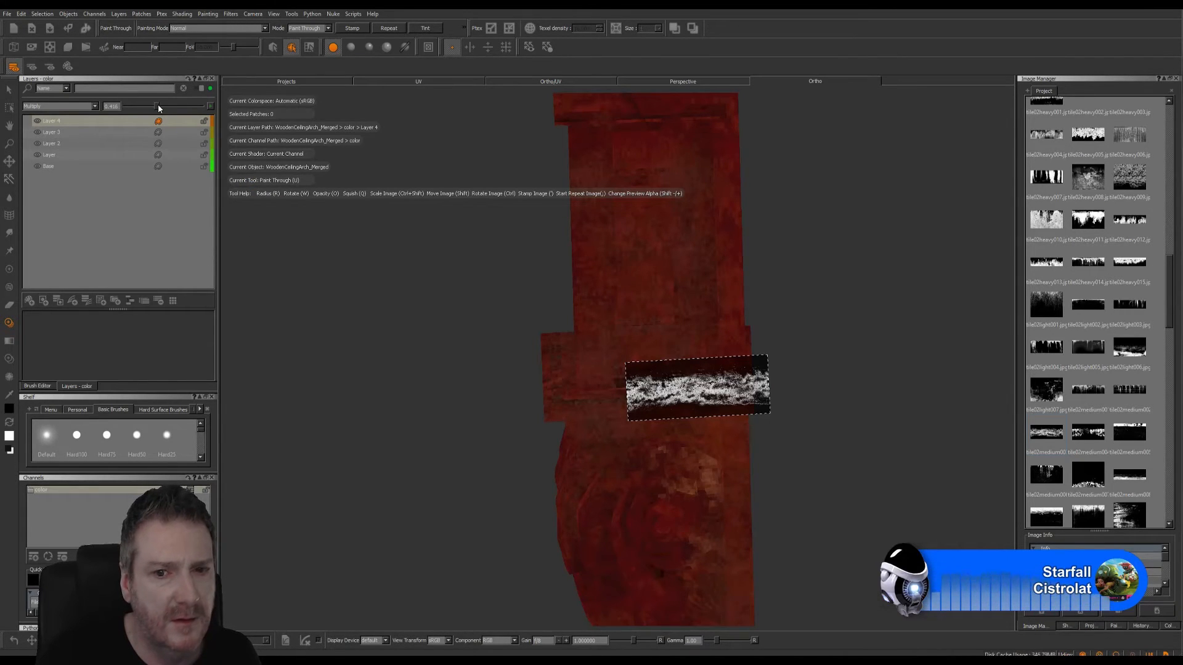
pyautogui.moveTo(667, 384)
pyautogui.keyDown('shift'); pyautogui.mouseDown()
pyautogui.moveTo(641, 474)
pyautogui.moveTo(557, 426)
pyautogui.moveTo(563, 386)
pyautogui.moveTo(589, 397)
pyautogui.moveTo(537, 404)
pyautogui.mouseUp(); pyautogui.keyUp('shift')
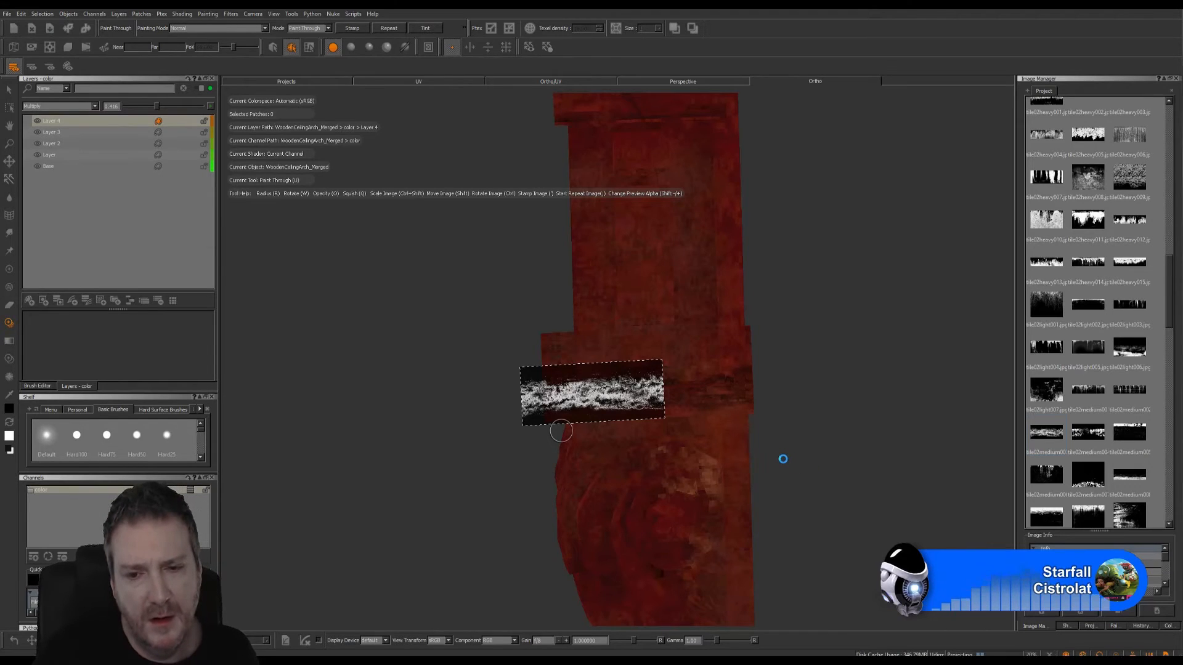
# - Paint the dirt image through onto the adjoining narrow side of the right leg's block, continuing the band around the corner
pyautogui.keyDown('alt'); pyautogui.moveTo(774, 433); pyautogui.dragTo(858, 366); pyautogui.keyUp('alt')
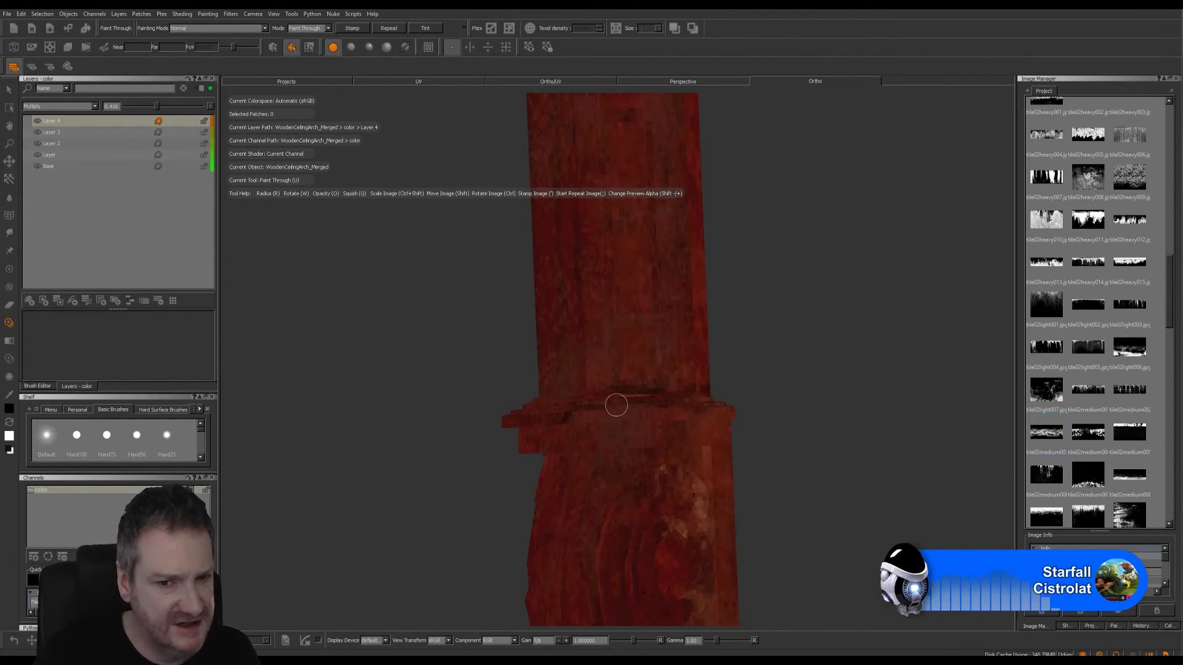
pyautogui.keyDown('alt'); pyautogui.moveTo(629, 377); pyautogui.dragTo(607, 343); pyautogui.keyUp('alt')
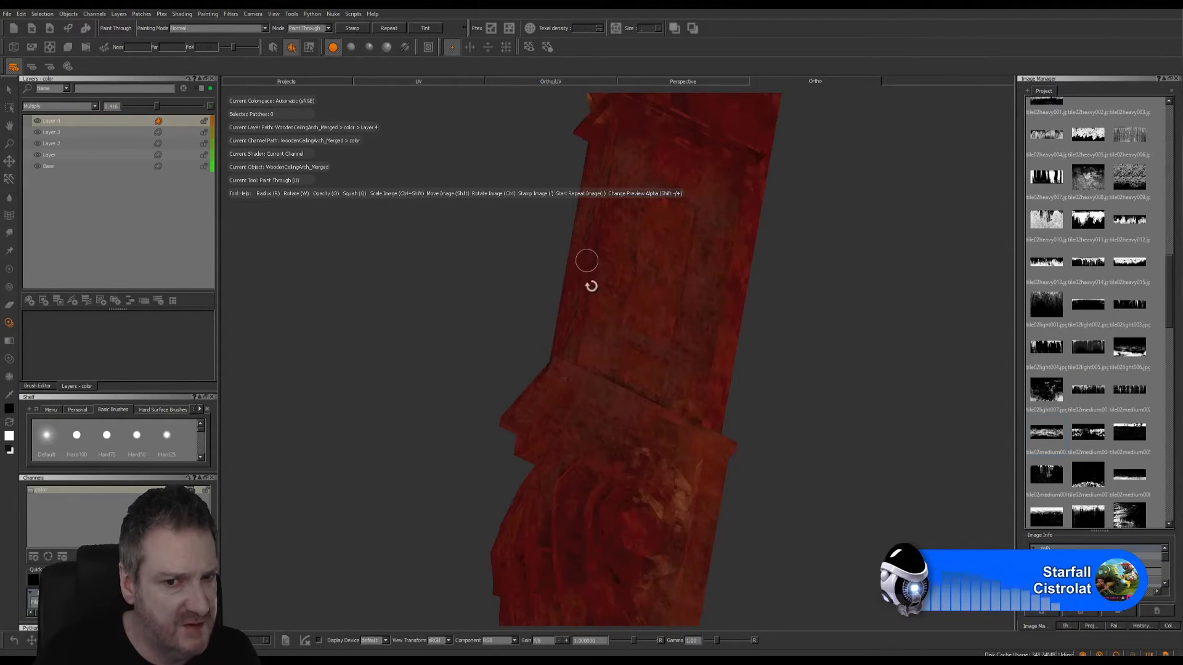
pyautogui.keyDown('alt'); pyautogui.moveTo(597, 298); pyautogui.dragTo(659, 400); pyautogui.keyUp('alt')
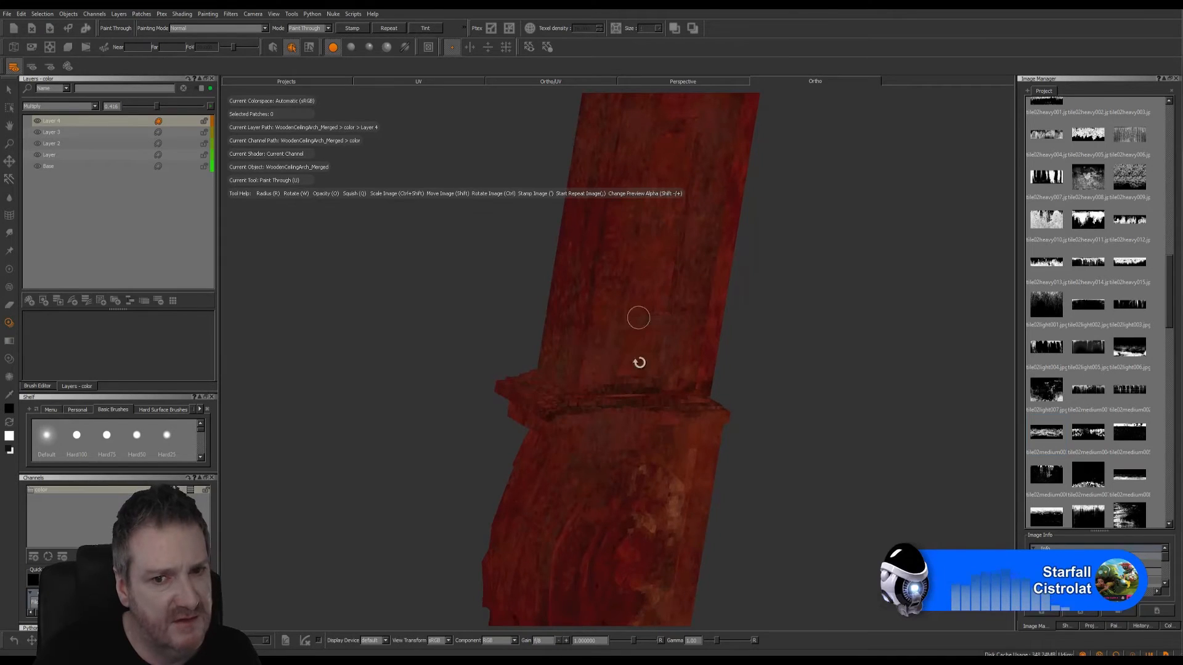
pyautogui.moveTo(609, 353)
pyautogui.keyDown('alt'); pyautogui.mouseDown()
pyautogui.moveTo(792, 349)
pyautogui.moveTo(567, 391)
pyautogui.moveTo(576, 456)
pyautogui.moveTo(616, 430)
pyautogui.mouseUp(); pyautogui.keyUp('alt')
pyautogui.press("'")
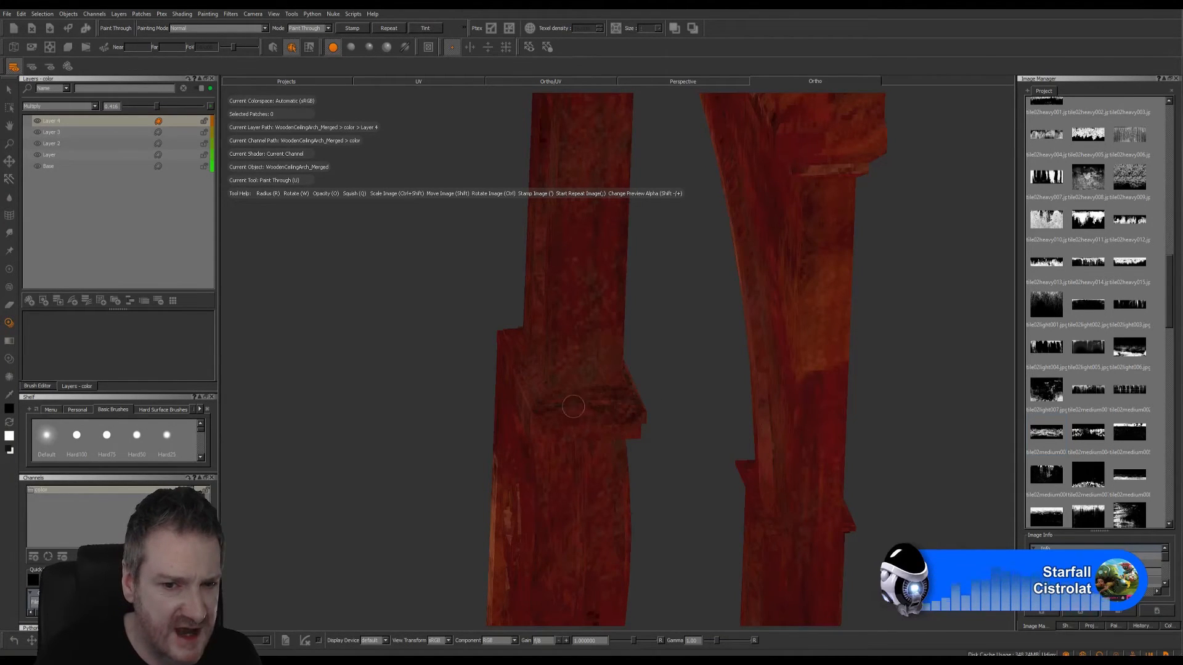
pyautogui.moveTo(594, 408); pyautogui.dragTo(614, 401)
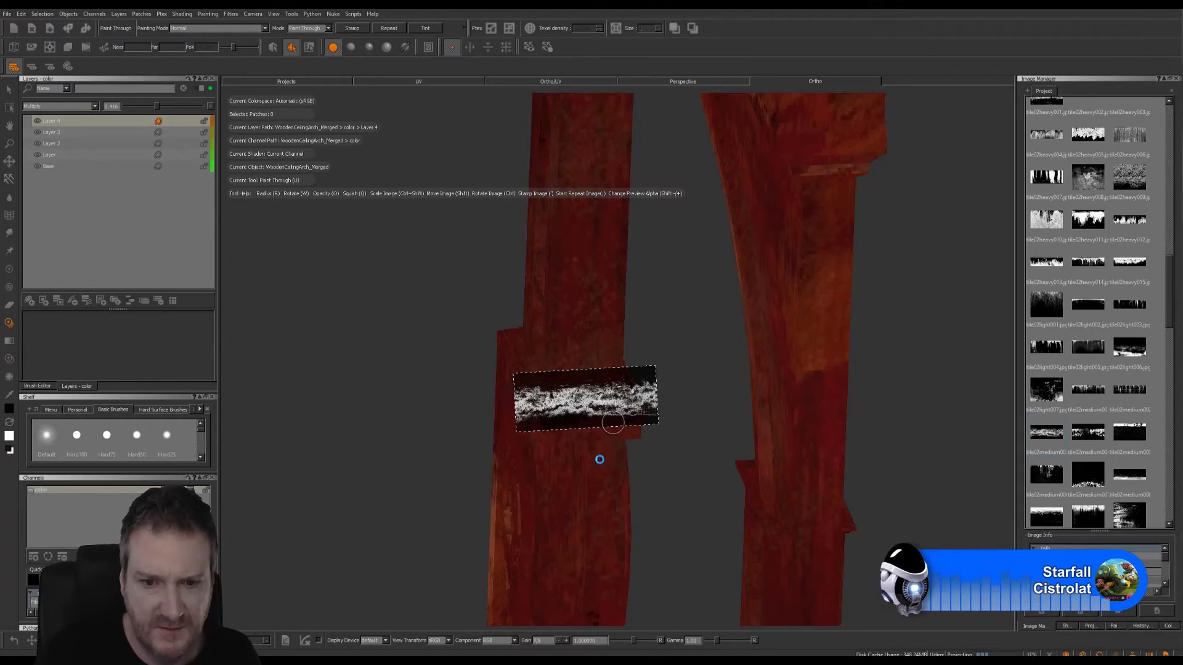
pyautogui.press("'")
# - Paint overlapping passes of the dirt image across the opposite broad face of the right leg's block
pyautogui.keyDown('alt'); pyautogui.moveTo(634, 454); pyautogui.dragTo(811, 396); pyautogui.keyUp('alt')
pyautogui.keyDown('alt'); pyautogui.moveTo(673, 444); pyautogui.dragTo(680, 473); pyautogui.keyUp('alt')
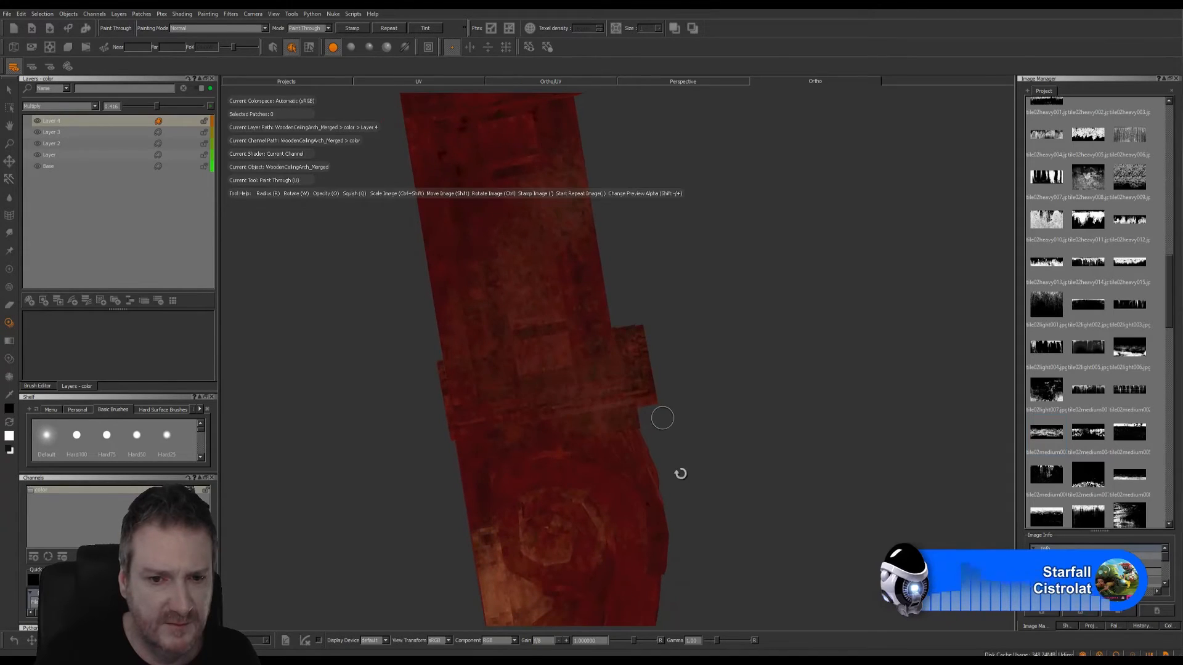
pyautogui.moveTo(647, 379)
pyautogui.keyDown('shift'); pyautogui.mouseDown()
pyautogui.moveTo(573, 404)
pyautogui.moveTo(604, 398)
pyautogui.mouseUp(); pyautogui.keyUp('shift')
pyautogui.press("'")
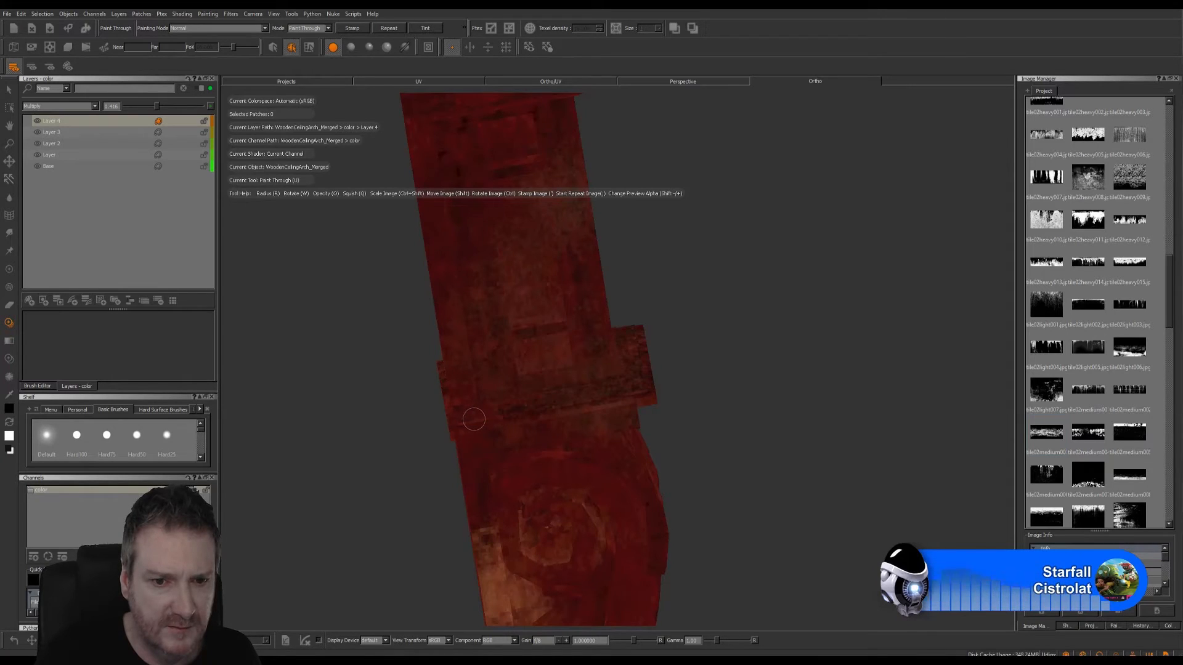
pyautogui.keyDown('shift'); pyautogui.moveTo(571, 403); pyautogui.dragTo(500, 420); pyautogui.keyUp('shift')
pyautogui.press("'")
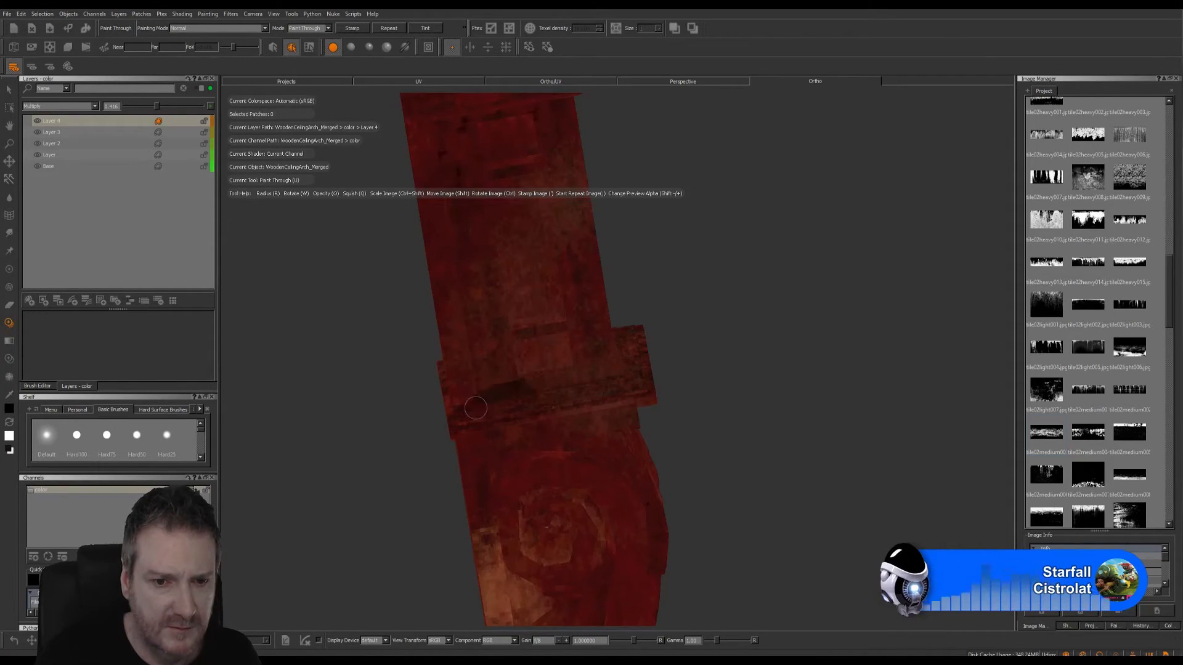
pyautogui.keyDown('shift'); pyautogui.moveTo(476, 407); pyautogui.dragTo(515, 387); pyautogui.keyUp('shift')
pyautogui.press("'")
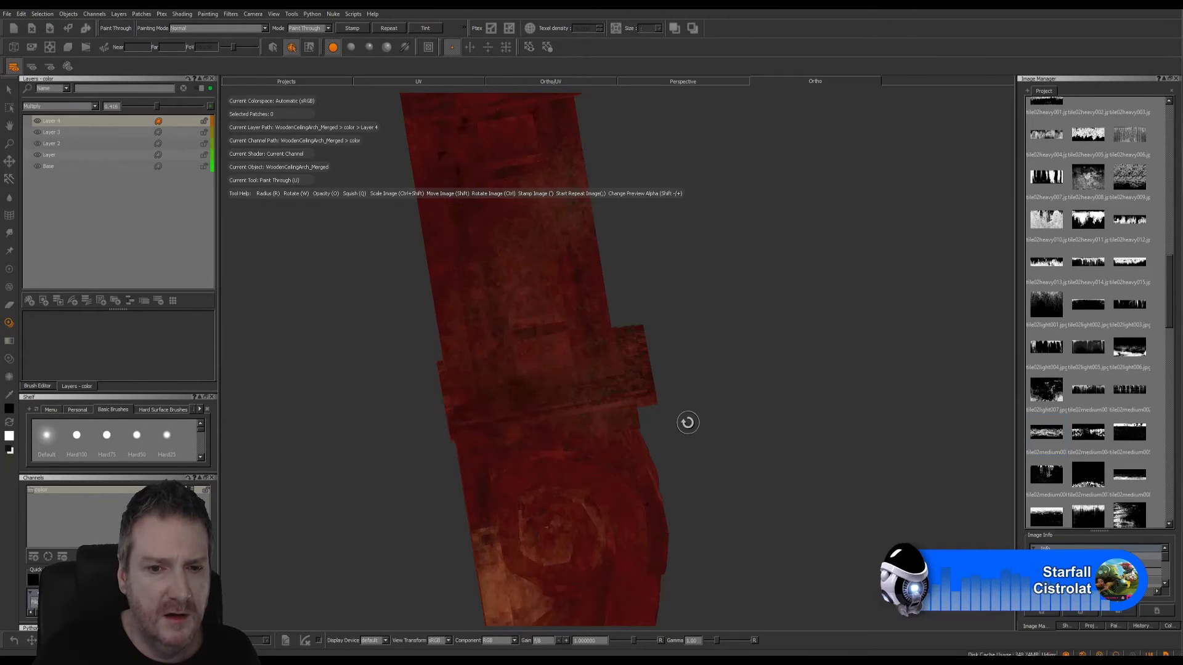
# - Realign the dirt image with the block's upper edge on that broad face and paint it through along the edge
pyautogui.moveTo(684, 419)
pyautogui.keyDown('alt'); pyautogui.mouseDown()
pyautogui.moveTo(666, 384)
pyautogui.moveTo(666, 317)
pyautogui.moveTo(647, 320)
pyautogui.moveTo(686, 421)
pyautogui.mouseUp(); pyautogui.keyUp('alt')
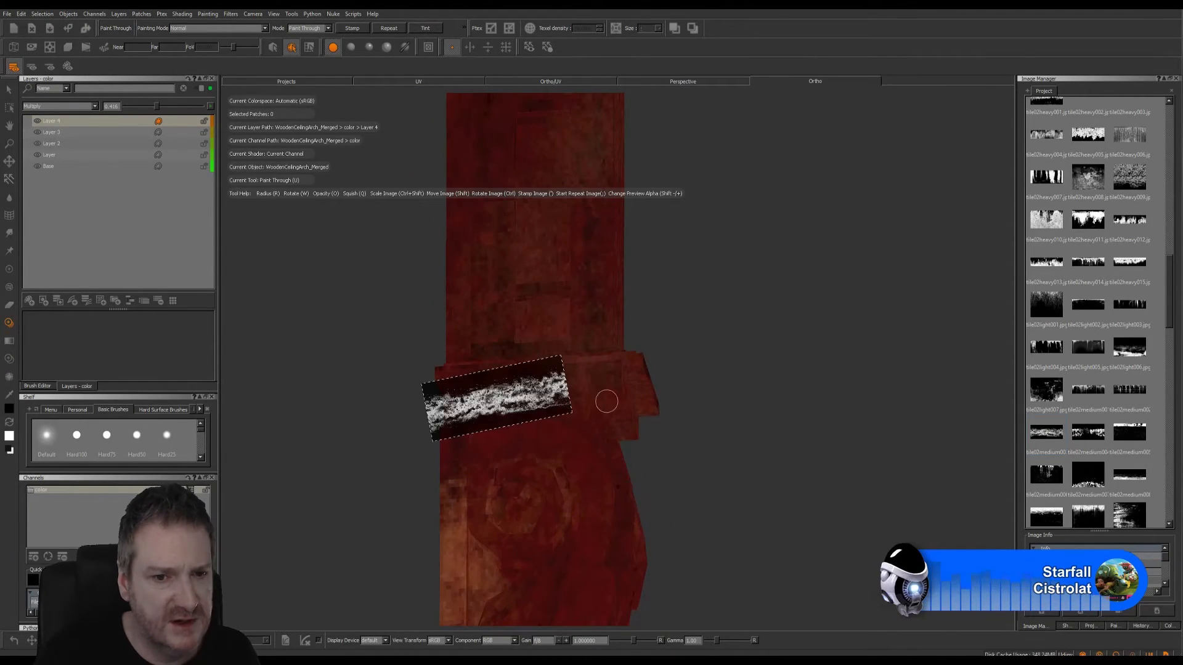
pyautogui.keyDown('ctrl'); pyautogui.moveTo(555, 401); pyautogui.dragTo(497, 393); pyautogui.keyUp('ctrl')
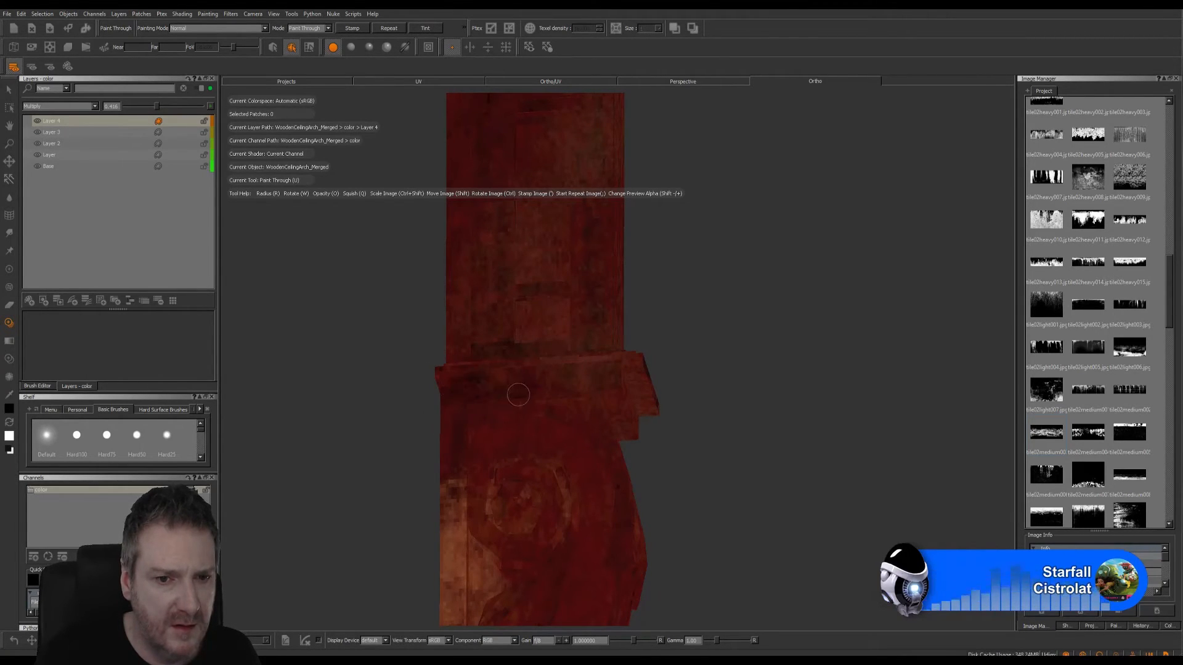
pyautogui.moveTo(560, 381)
pyautogui.mouseDown()
pyautogui.moveTo(572, 370)
pyautogui.moveTo(547, 385)
pyautogui.moveTo(619, 382)
pyautogui.mouseUp()
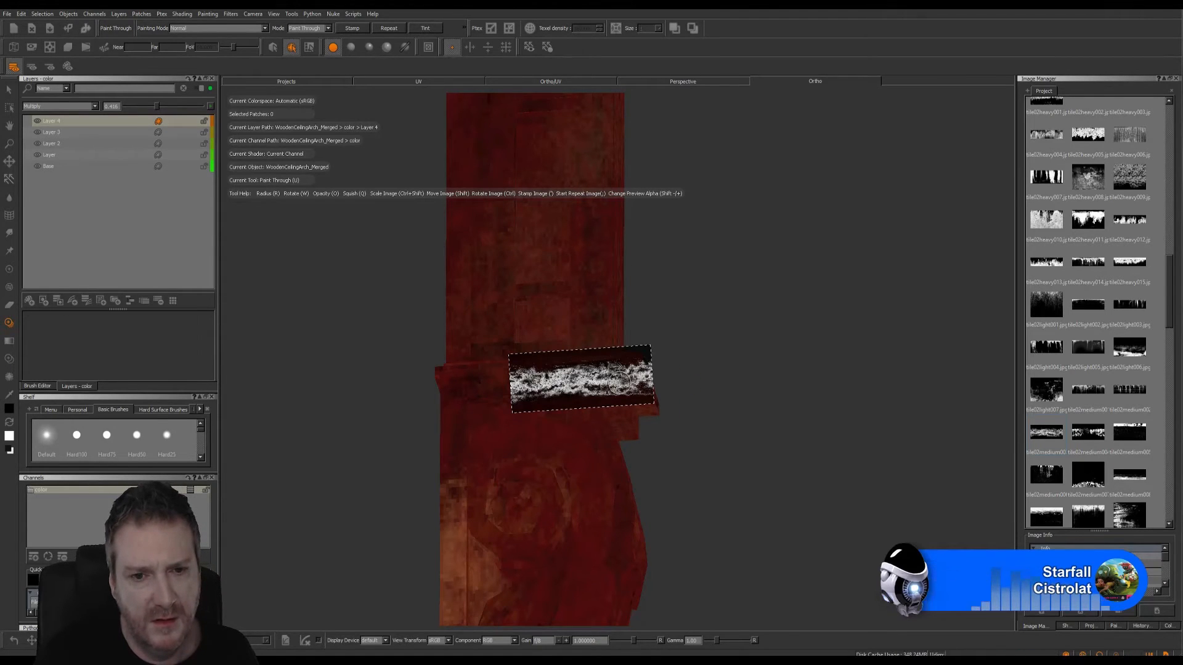
# - Paint dirt onto the block's narrow side, and tilt the image to match the front face's slope and paint it across
pyautogui.moveTo(686, 343)
pyautogui.keyDown('alt'); pyautogui.mouseDown()
pyautogui.moveTo(555, 370)
pyautogui.moveTo(438, 367)
pyautogui.moveTo(668, 330)
pyautogui.moveTo(702, 312)
pyautogui.mouseUp(); pyautogui.keyUp('alt')
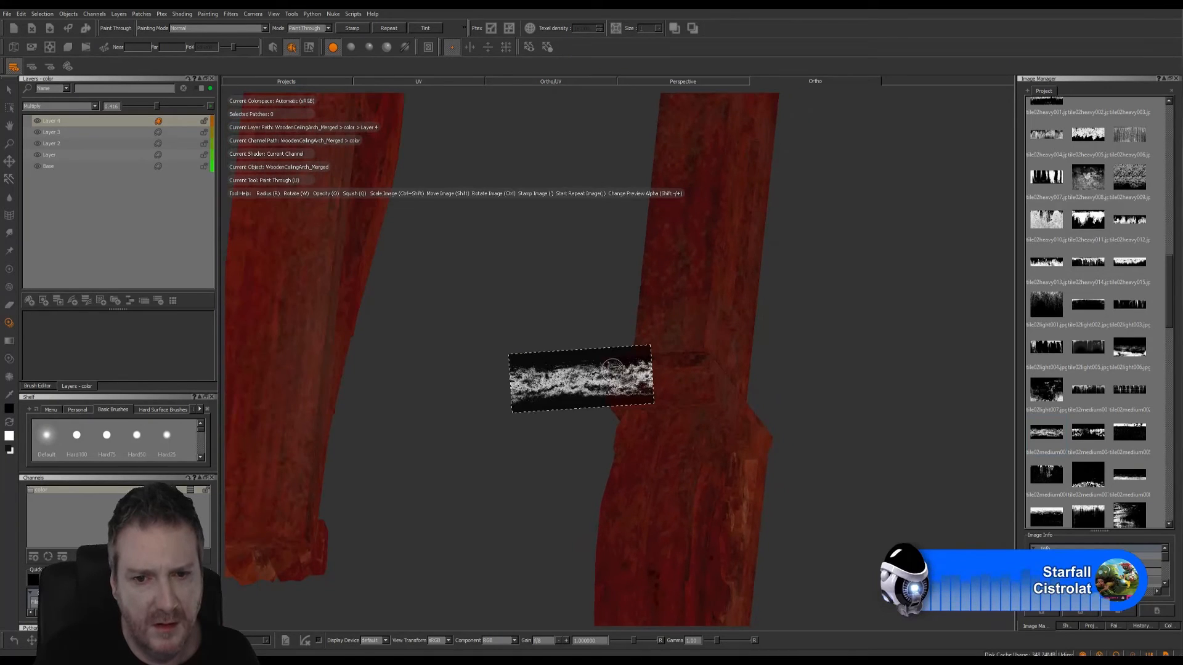
pyautogui.moveTo(546, 369)
pyautogui.keyDown('shift'); pyautogui.mouseDown()
pyautogui.moveTo(612, 369)
pyautogui.moveTo(631, 388)
pyautogui.moveTo(726, 380)
pyautogui.moveTo(731, 392)
pyautogui.mouseUp(); pyautogui.keyUp('shift')
pyautogui.press('b')
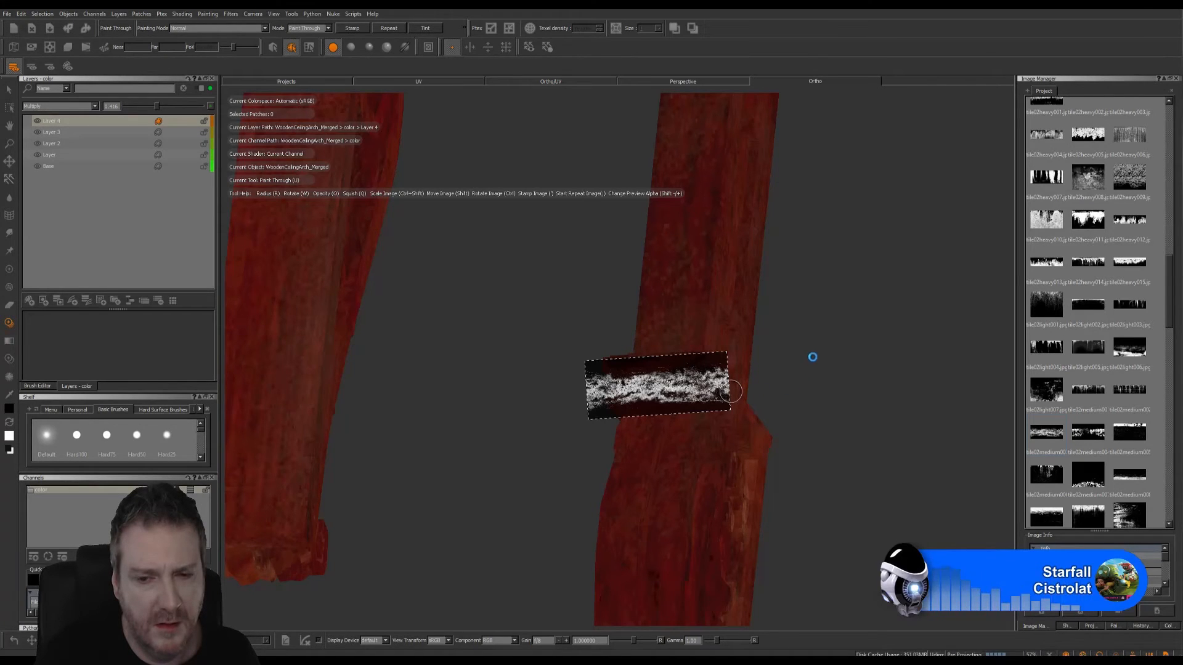
pyautogui.moveTo(781, 343)
pyautogui.keyDown('alt'); pyautogui.mouseDown()
pyautogui.moveTo(671, 353)
pyautogui.moveTo(811, 378)
pyautogui.moveTo(842, 314)
pyautogui.mouseUp(); pyautogui.keyUp('alt')
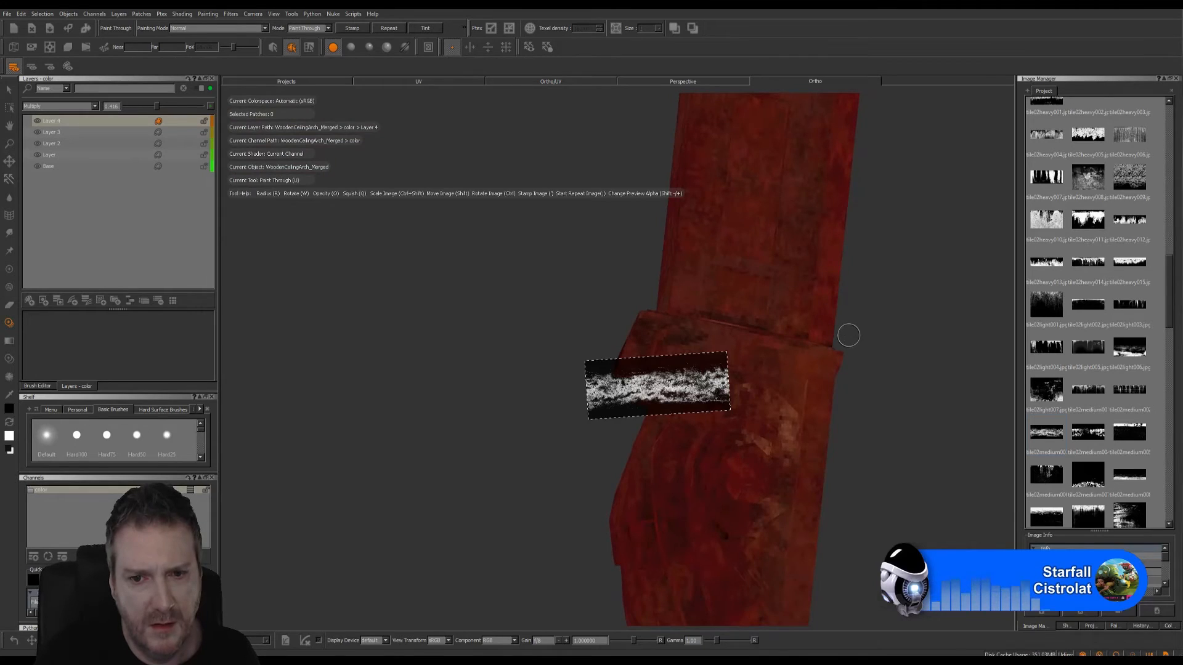
pyautogui.moveTo(673, 377)
pyautogui.keyDown('shift'); pyautogui.mouseDown()
pyautogui.moveTo(762, 352)
pyautogui.moveTo(788, 375)
pyautogui.mouseUp(); pyautogui.keyUp('shift')
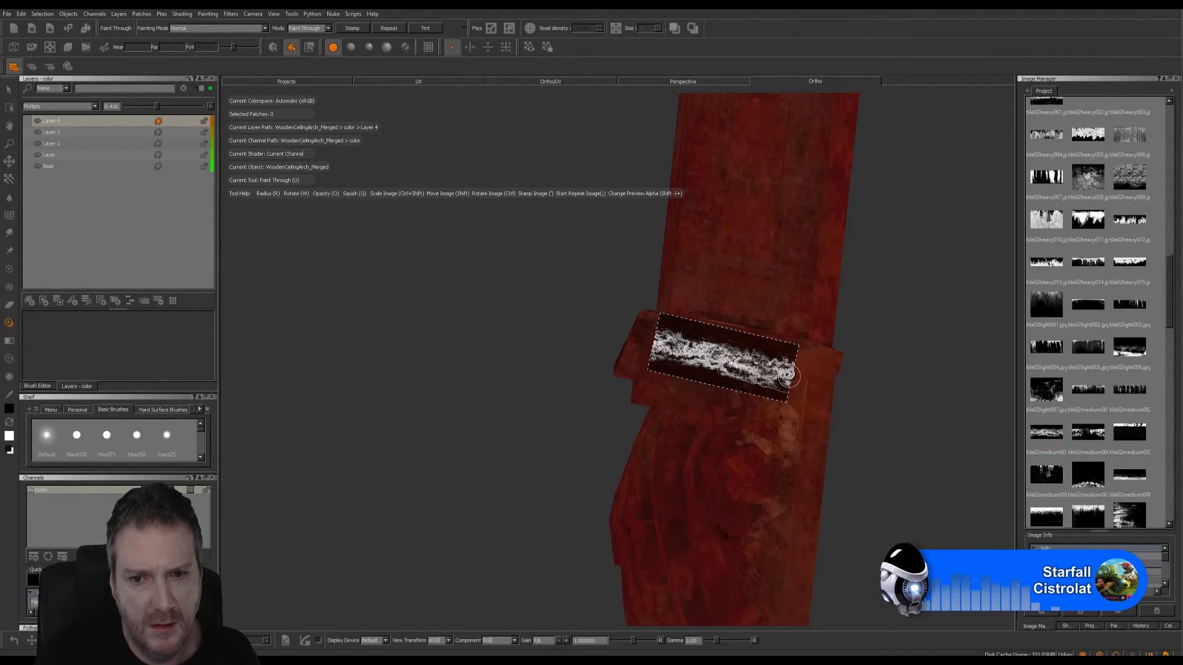
pyautogui.moveTo(664, 343)
pyautogui.mouseDown()
pyautogui.moveTo(853, 370)
pyautogui.moveTo(830, 368)
pyautogui.moveTo(842, 375)
pyautogui.moveTo(832, 379)
pyautogui.moveTo(860, 371)
pyautogui.mouseUp()
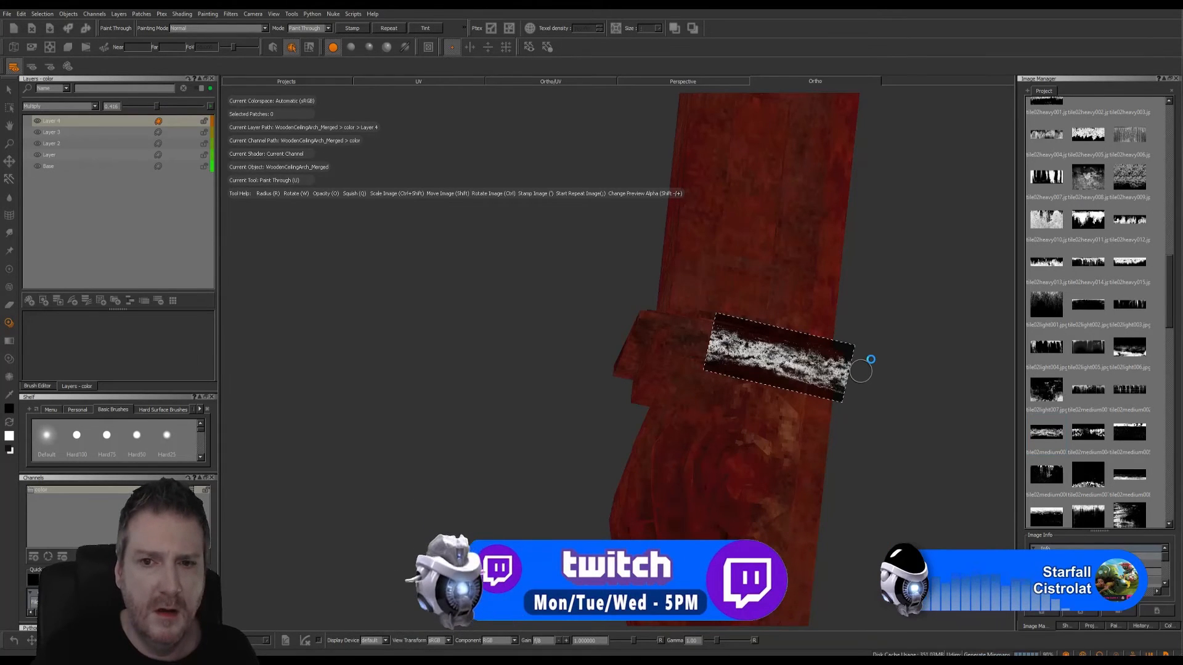
# - Align the dirt image with the upper edge of the other leg's block and stamp it across the broad face
pyautogui.keyDown('alt'); pyautogui.moveTo(868, 356); pyautogui.dragTo(567, 354, button='right'); pyautogui.keyUp('alt')
pyautogui.keyDown('alt'); pyautogui.moveTo(567, 354); pyautogui.dragTo(756, 357, button='middle'); pyautogui.keyUp('alt')
pyautogui.keyDown('alt'); pyautogui.moveTo(510, 341); pyautogui.dragTo(473, 357); pyautogui.keyUp('alt')
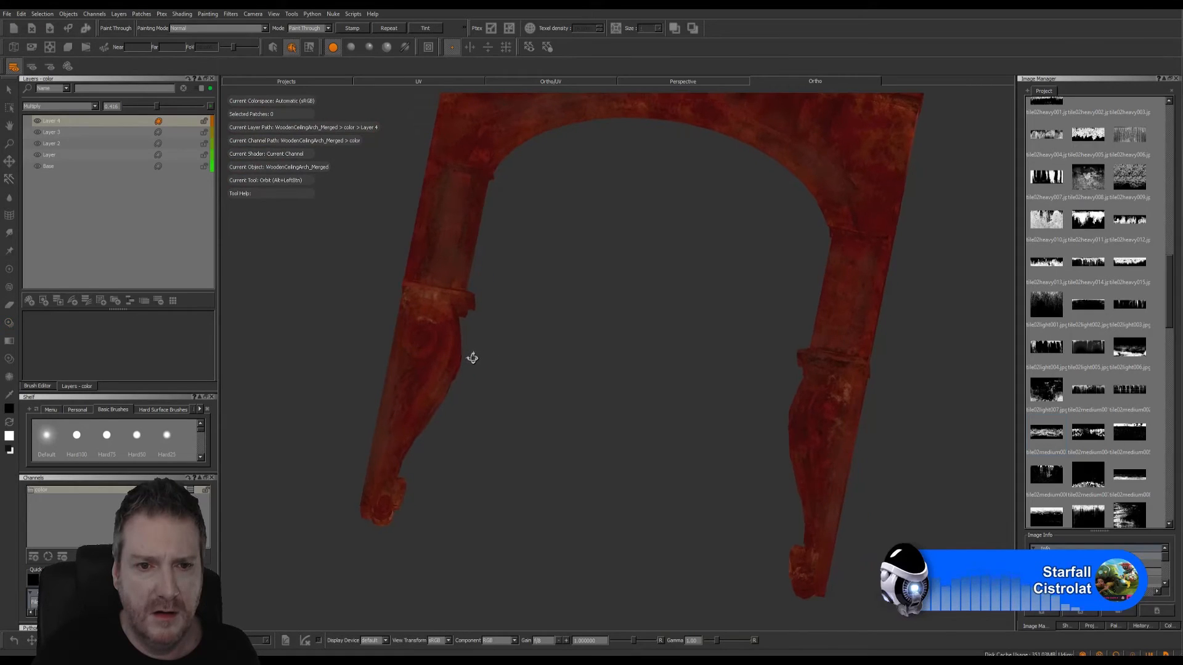
pyautogui.keyDown('alt'); pyautogui.moveTo(493, 367); pyautogui.dragTo(549, 395, button='middle'); pyautogui.keyUp('alt')
pyautogui.keyDown('alt'); pyautogui.moveTo(515, 325); pyautogui.dragTo(596, 343); pyautogui.keyUp('alt')
pyautogui.keyDown('alt'); pyautogui.moveTo(517, 309); pyautogui.dragTo(656, 313, button='right'); pyautogui.keyUp('alt')
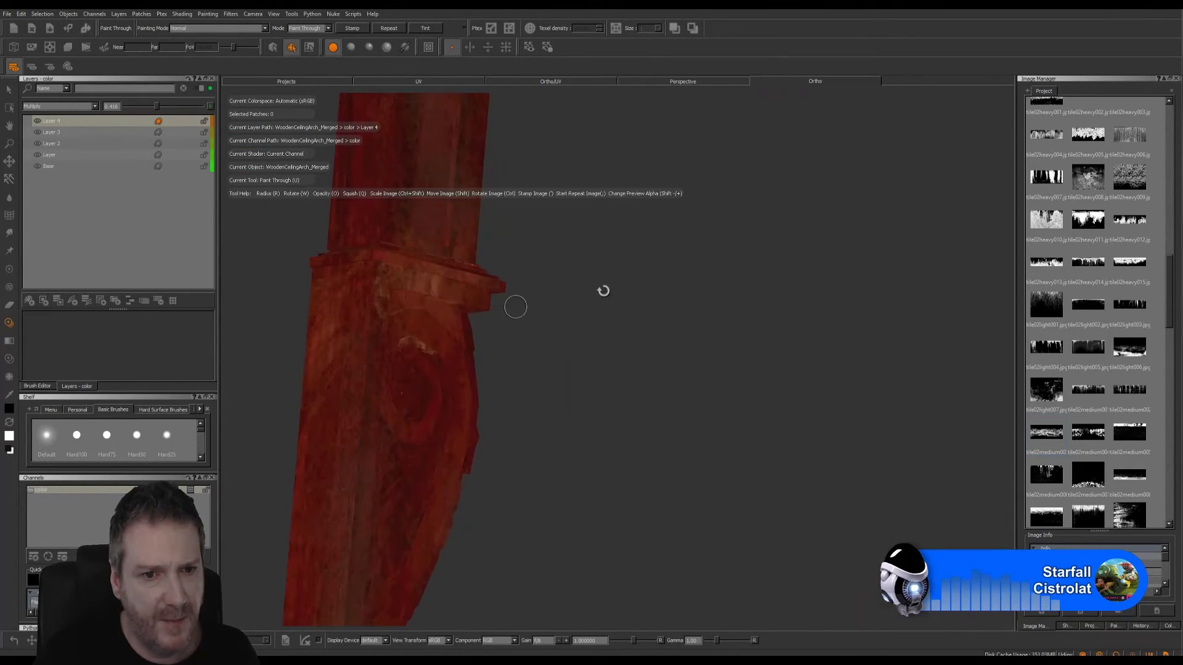
pyautogui.moveTo(602, 290)
pyautogui.keyDown('alt'); pyautogui.mouseDown()
pyautogui.moveTo(690, 330)
pyautogui.moveTo(570, 334)
pyautogui.moveTo(546, 306)
pyautogui.moveTo(552, 290)
pyautogui.mouseUp(); pyautogui.keyUp('alt')
pyautogui.moveTo(797, 357)
pyautogui.keyDown('shift'); pyautogui.mouseDown()
pyautogui.moveTo(590, 355)
pyautogui.moveTo(533, 334)
pyautogui.moveTo(579, 347)
pyautogui.mouseUp(); pyautogui.keyUp('shift')
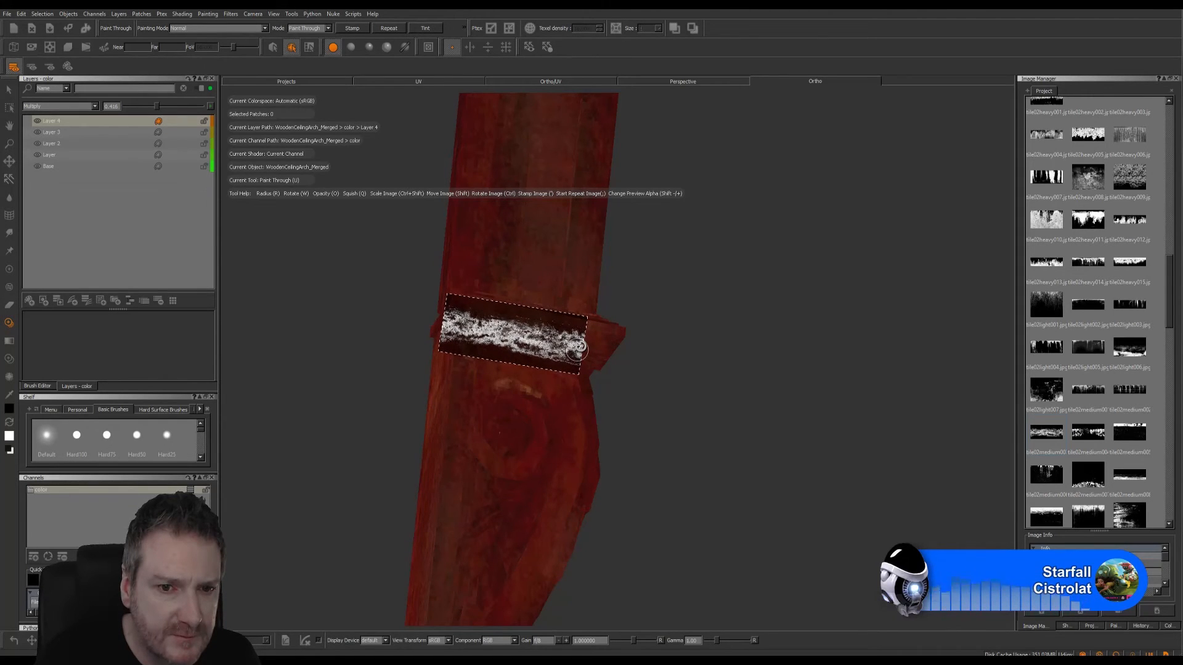
pyautogui.press("'")
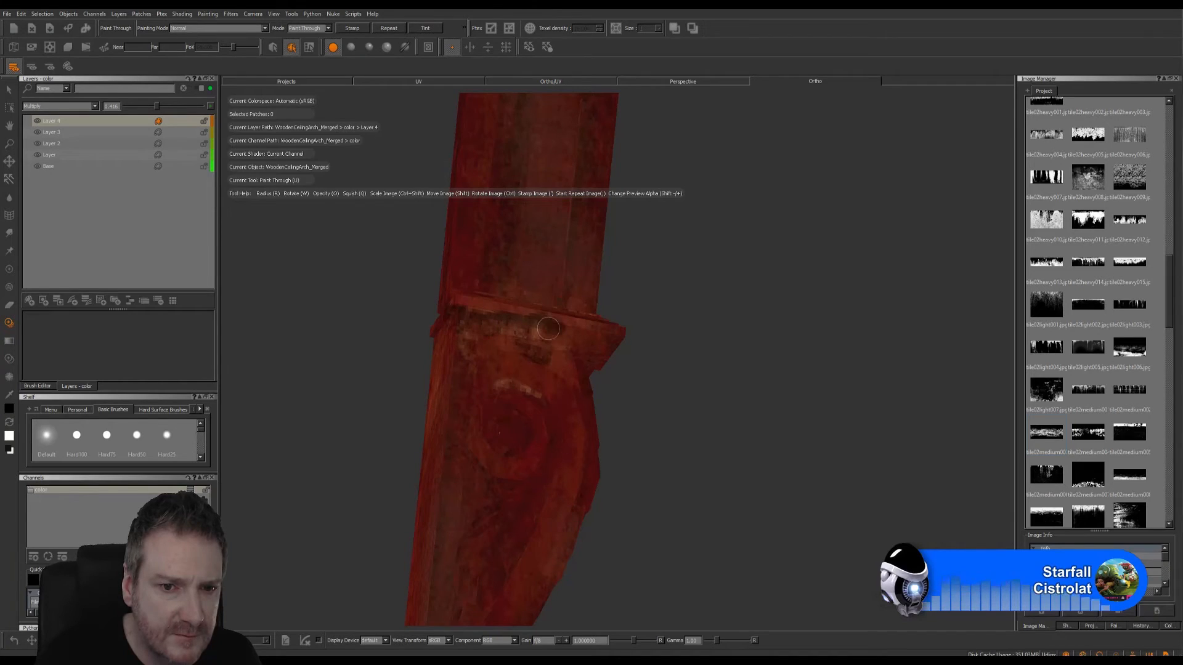
# - Brush more passes of the dirt image along the stamped band, extending it toward the block's protruding end
pyautogui.moveTo(505, 321); pyautogui.dragTo(524, 332)
pyautogui.moveTo(533, 339)
pyautogui.keyDown('shift'); pyautogui.mouseDown()
pyautogui.moveTo(595, 357)
pyautogui.moveTo(559, 354)
pyautogui.mouseUp(); pyautogui.keyUp('shift')
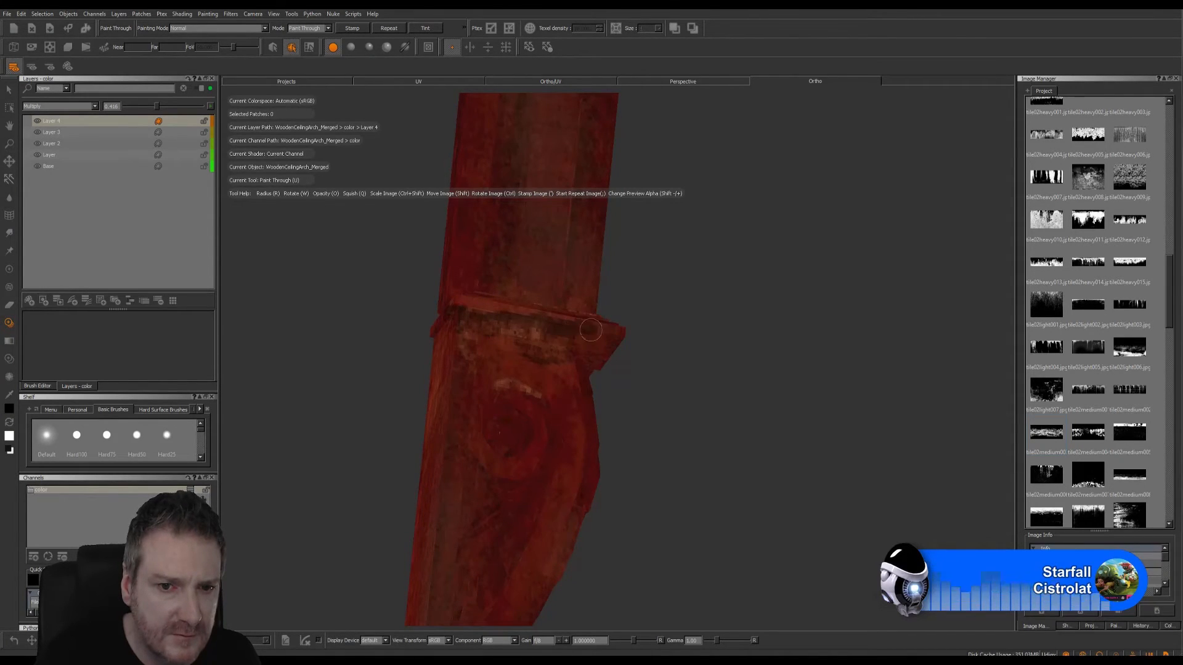
pyautogui.moveTo(559, 337); pyautogui.dragTo(579, 338)
pyautogui.press('b')
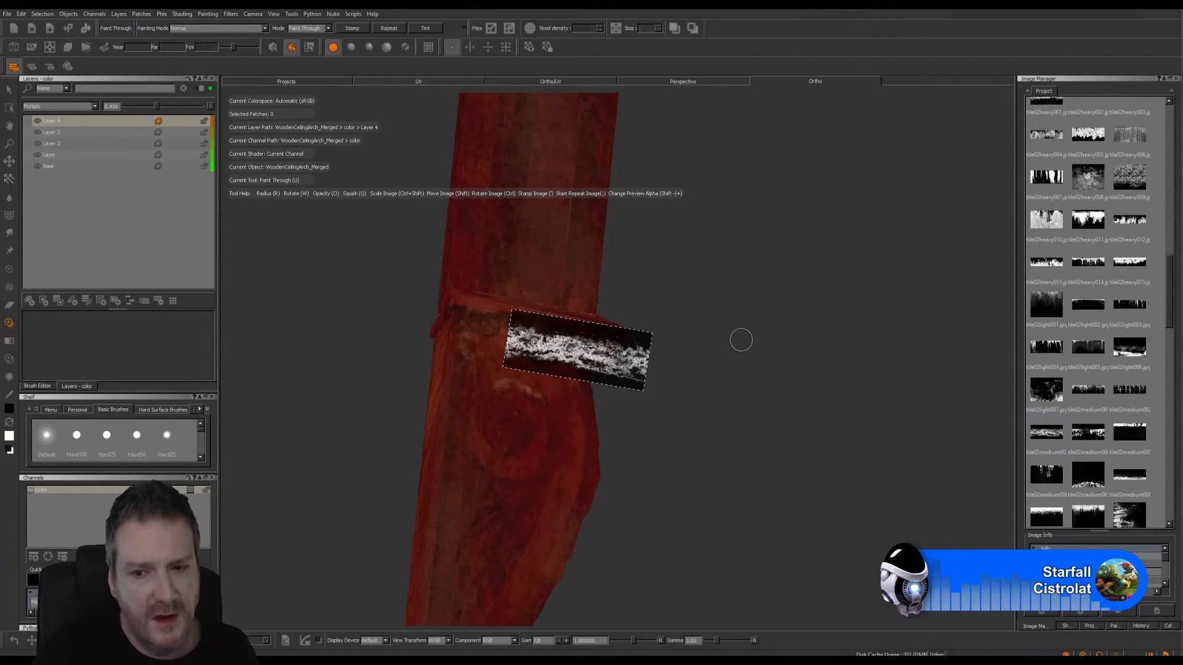
# - Paint the dirt image through onto the narrow inner side of the same block's ledge
pyautogui.moveTo(752, 332)
pyautogui.keyDown('alt'); pyautogui.mouseDown()
pyautogui.moveTo(431, 359)
pyautogui.moveTo(377, 352)
pyautogui.moveTo(401, 330)
pyautogui.moveTo(740, 367)
pyautogui.moveTo(750, 314)
pyautogui.moveTo(775, 286)
pyautogui.mouseUp(); pyautogui.keyUp('alt')
pyautogui.moveTo(630, 360)
pyautogui.keyDown('ctrl'); pyautogui.mouseDown()
pyautogui.moveTo(628, 341)
pyautogui.moveTo(710, 346)
pyautogui.mouseUp(); pyautogui.keyUp('ctrl')
pyautogui.moveTo(706, 346); pyautogui.dragTo(673, 349)
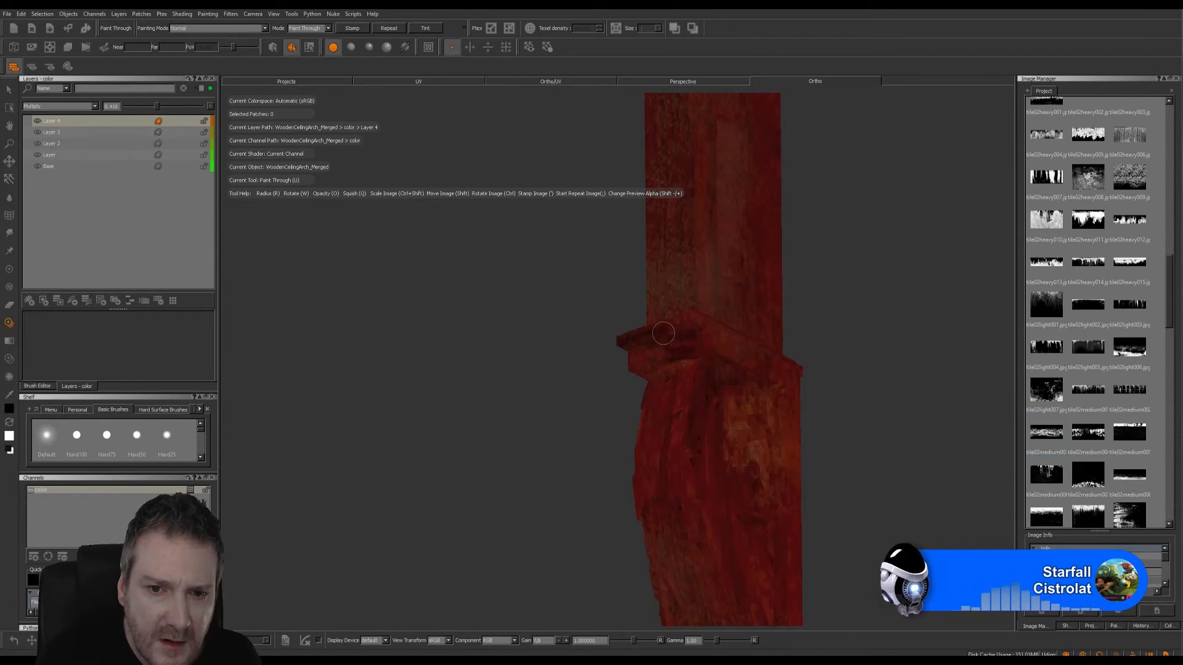
pyautogui.moveTo(663, 333); pyautogui.dragTo(688, 331)
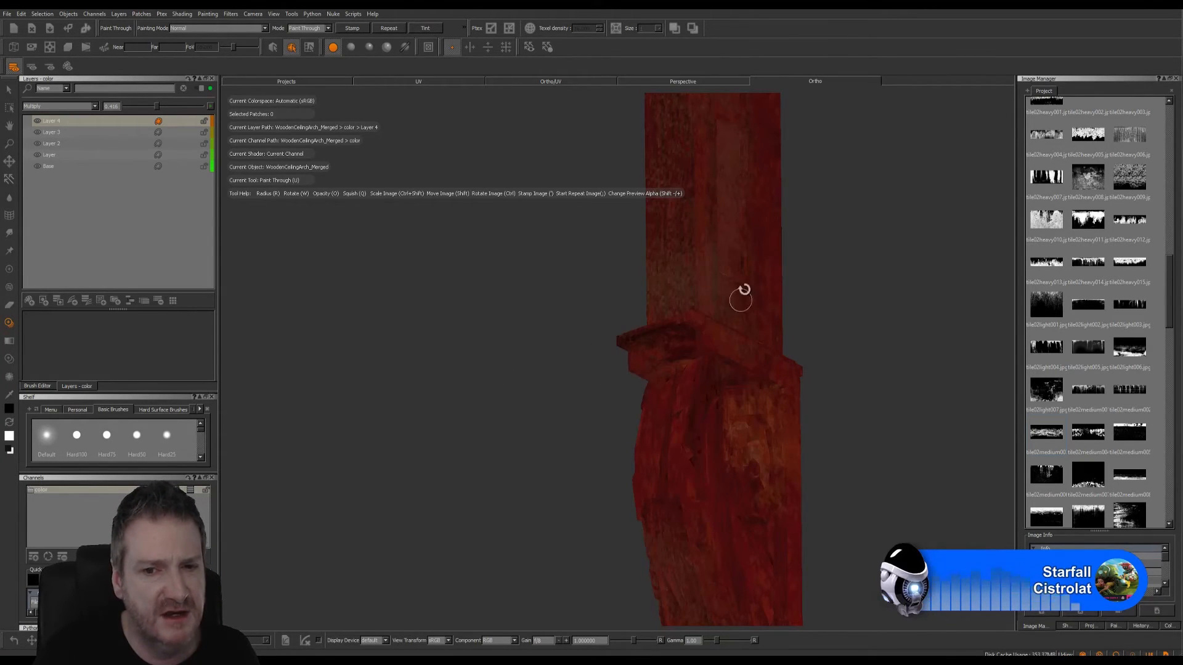
# - Align the dirt image with the ledge on the block's opposite broad face and paint it across
pyautogui.keyDown('alt'); pyautogui.moveTo(566, 315); pyautogui.dragTo(730, 266); pyautogui.keyUp('alt')
pyautogui.keyDown('shift'); pyautogui.moveTo(701, 344); pyautogui.dragTo(639, 376); pyautogui.keyUp('shift')
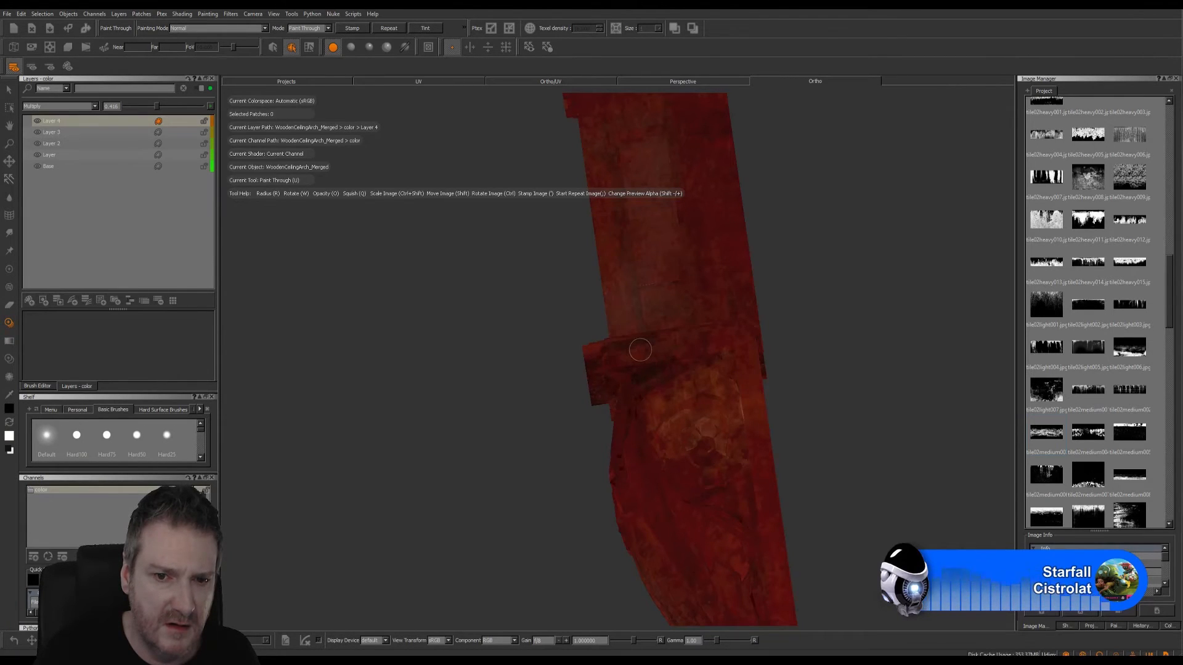
pyautogui.moveTo(640, 350); pyautogui.dragTo(716, 345)
pyautogui.moveTo(717, 351); pyautogui.dragTo(710, 355)
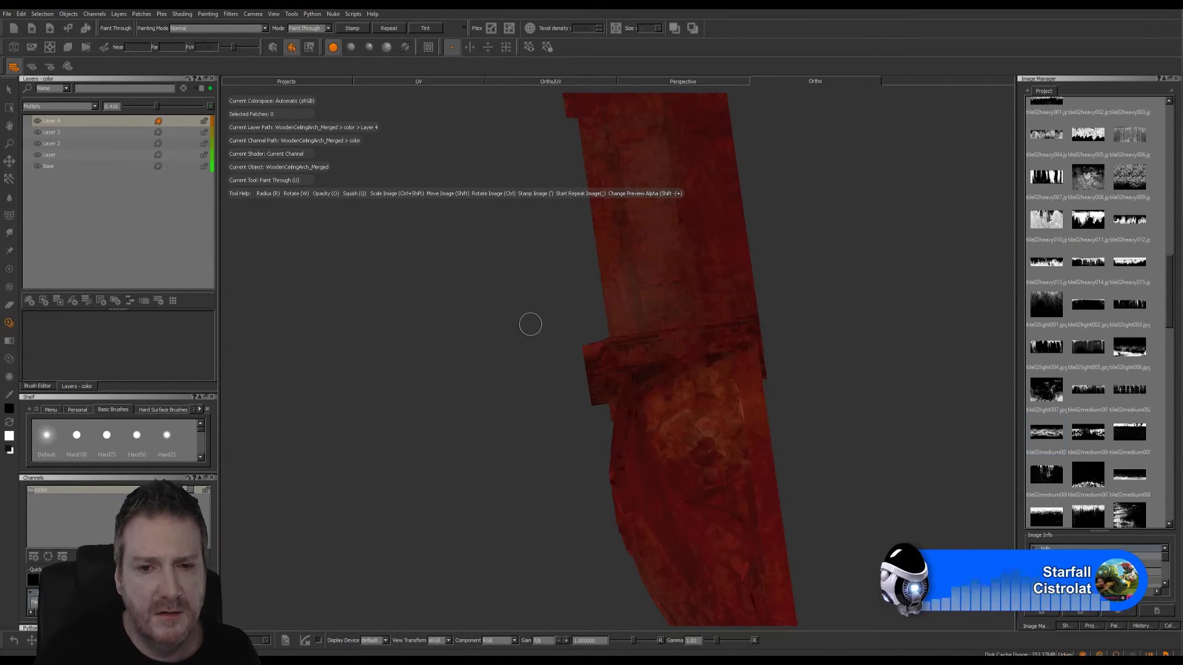
# - Level the view on that broad face and stamp repeated dirt bands straight across the base of the leg's shaft
pyautogui.moveTo(530, 322)
pyautogui.keyDown('alt'); pyautogui.mouseDown()
pyautogui.moveTo(562, 362)
pyautogui.moveTo(573, 409)
pyautogui.moveTo(553, 432)
pyautogui.mouseUp(); pyautogui.keyUp('alt')
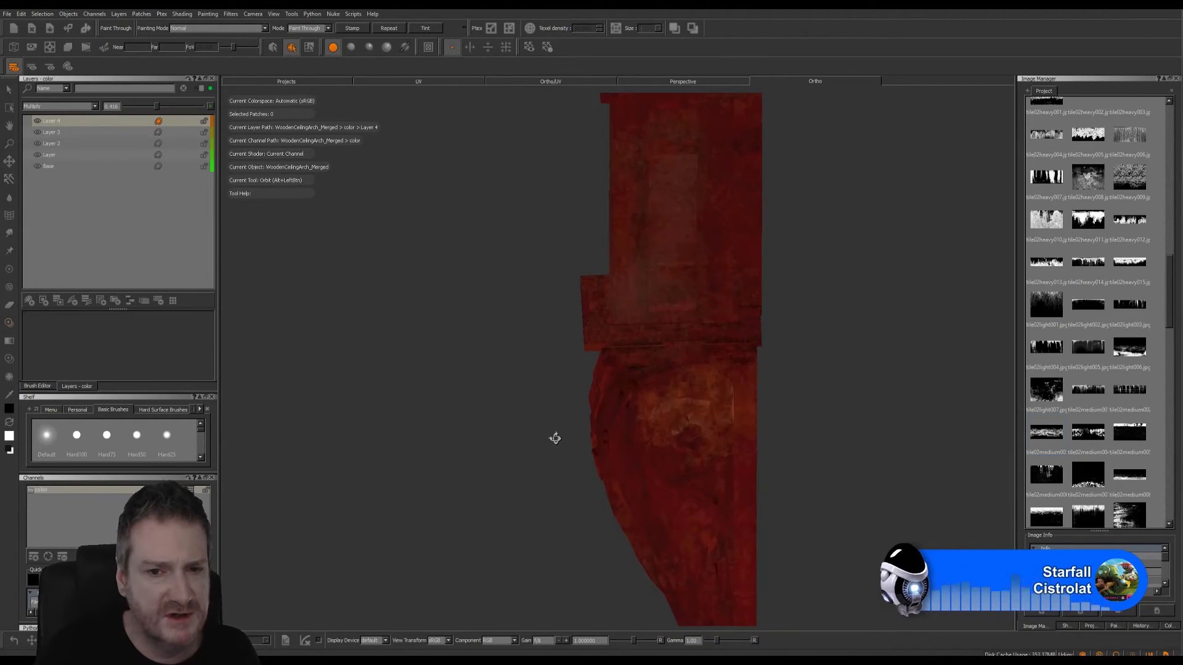
pyautogui.keyDown('ctrl'); pyautogui.moveTo(774, 338); pyautogui.dragTo(781, 348); pyautogui.keyUp('ctrl')
pyautogui.keyDown('shift'); pyautogui.moveTo(781, 349); pyautogui.dragTo(746, 340); pyautogui.keyUp('shift')
pyautogui.press("'")
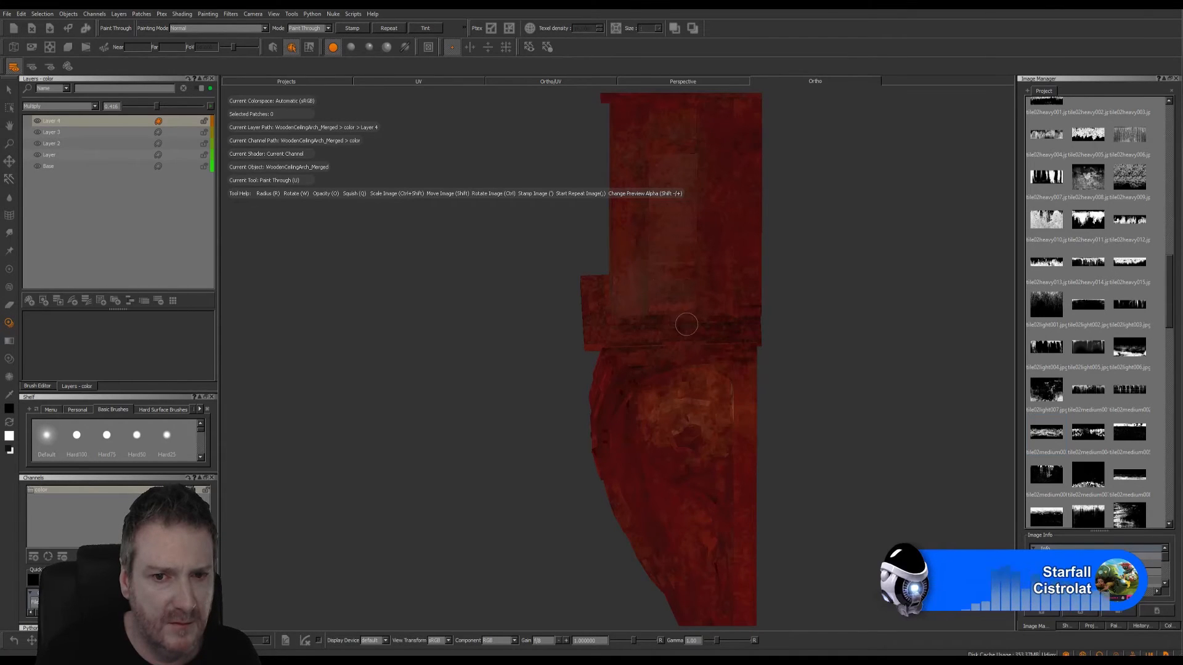
pyautogui.keyDown('shift'); pyautogui.moveTo(686, 324); pyautogui.dragTo(688, 312); pyautogui.keyUp('shift')
pyautogui.press("'")
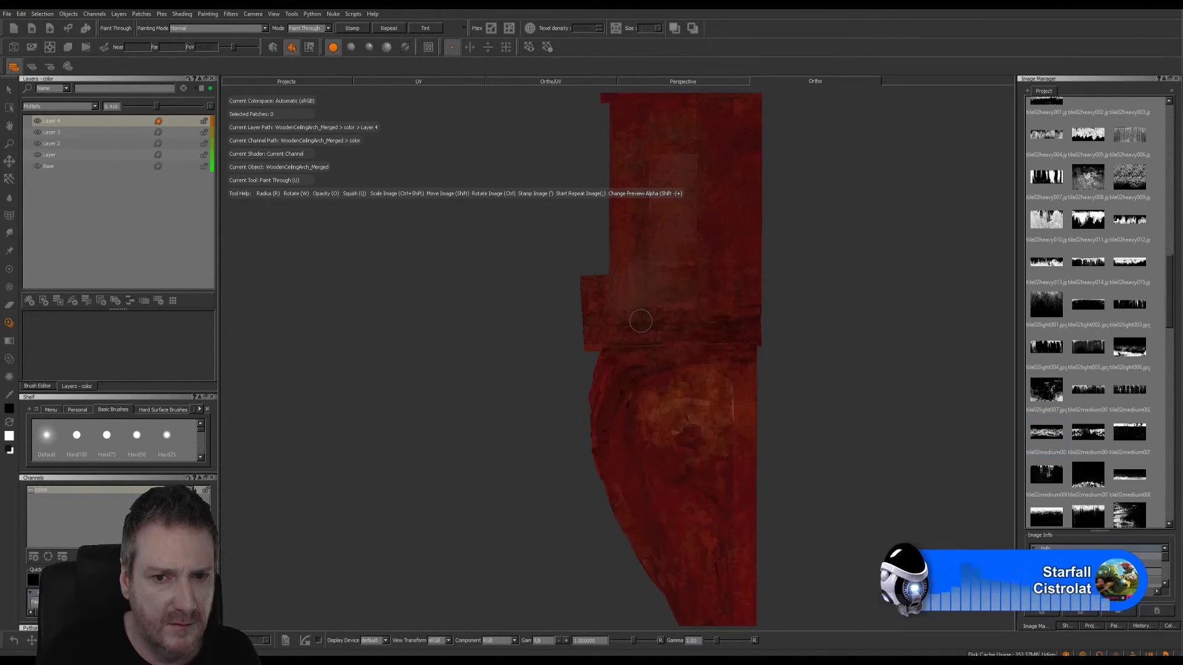
pyautogui.moveTo(762, 327); pyautogui.dragTo(775, 328)
pyautogui.press('b')
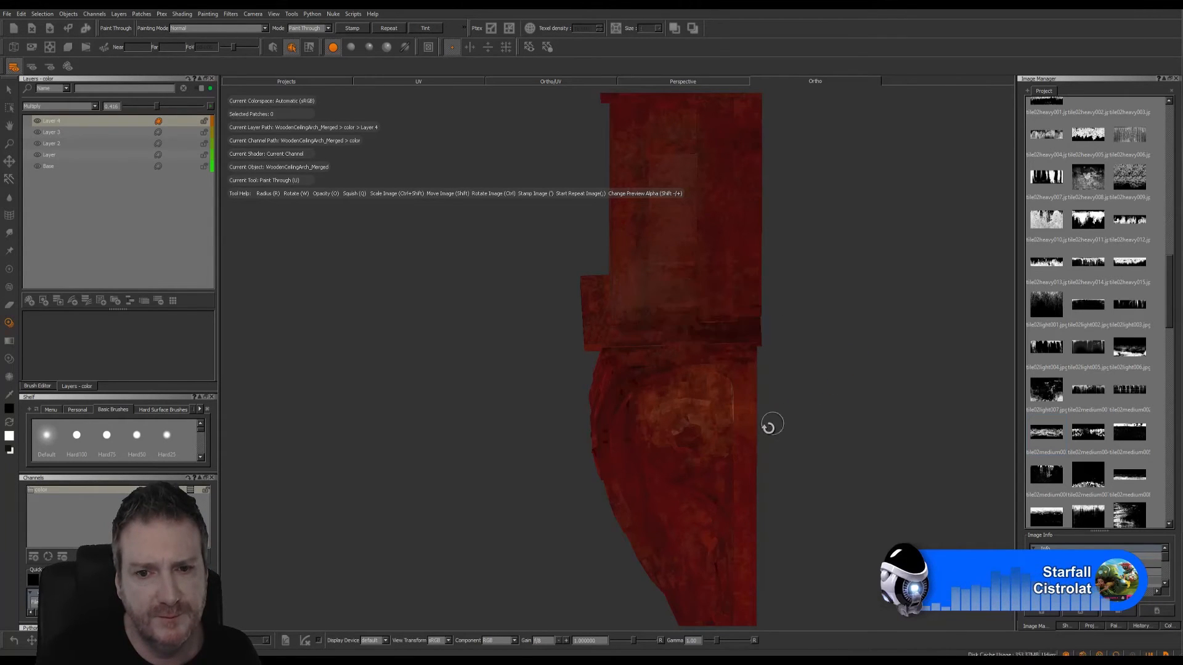
# - Examine both leg blocks from several angles to check the dirt coverage
pyautogui.moveTo(768, 425)
pyautogui.keyDown('alt'); pyautogui.mouseDown()
pyautogui.moveTo(903, 369)
pyautogui.moveTo(571, 415)
pyautogui.moveTo(533, 378)
pyautogui.moveTo(527, 428)
pyautogui.moveTo(617, 396)
pyautogui.moveTo(811, 415)
pyautogui.moveTo(652, 359)
pyautogui.moveTo(585, 422)
pyautogui.moveTo(477, 378)
pyautogui.moveTo(330, 396)
pyautogui.mouseUp(); pyautogui.keyUp('alt')
pyautogui.keyDown('alt'); pyautogui.moveTo(530, 338); pyautogui.dragTo(736, 405, button='middle'); pyautogui.keyUp('alt')
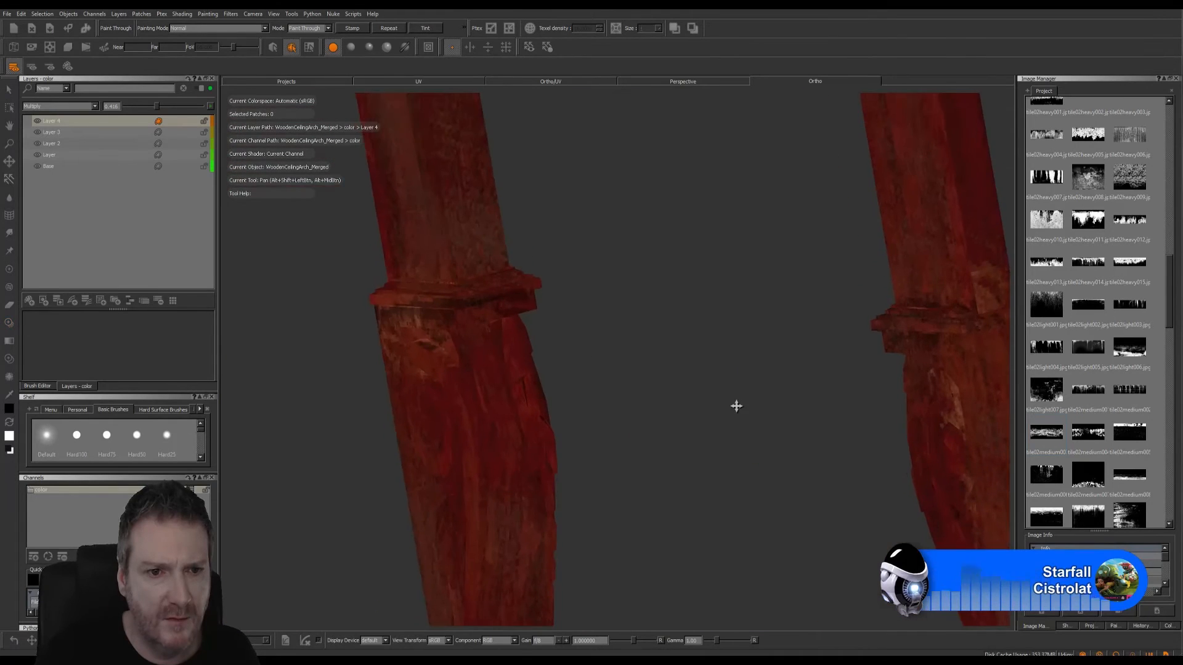
pyautogui.moveTo(652, 335)
pyautogui.keyDown('alt'); pyautogui.mouseDown()
pyautogui.moveTo(626, 359)
pyautogui.moveTo(683, 353)
pyautogui.moveTo(683, 332)
pyautogui.moveTo(438, 368)
pyautogui.mouseUp(); pyautogui.keyUp('alt')
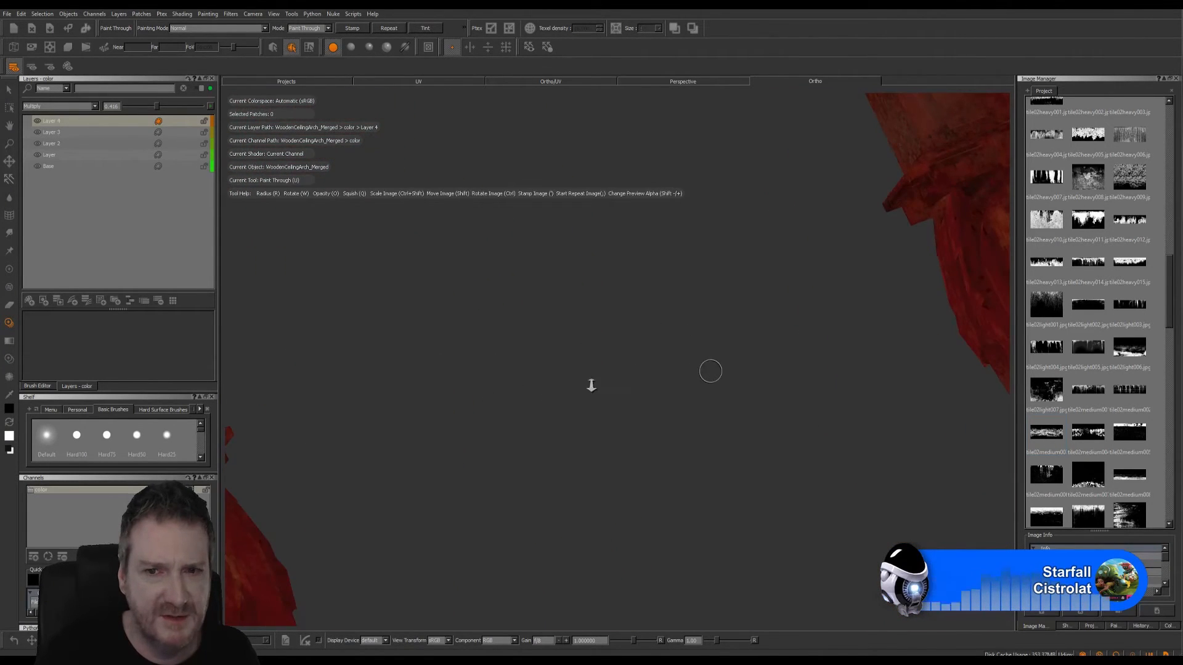
pyautogui.keyDown('alt'); pyautogui.moveTo(592, 386); pyautogui.dragTo(544, 391, button='right'); pyautogui.keyUp('alt')
pyautogui.keyDown('alt'); pyautogui.moveTo(458, 415); pyautogui.dragTo(330, 429); pyautogui.keyUp('alt')
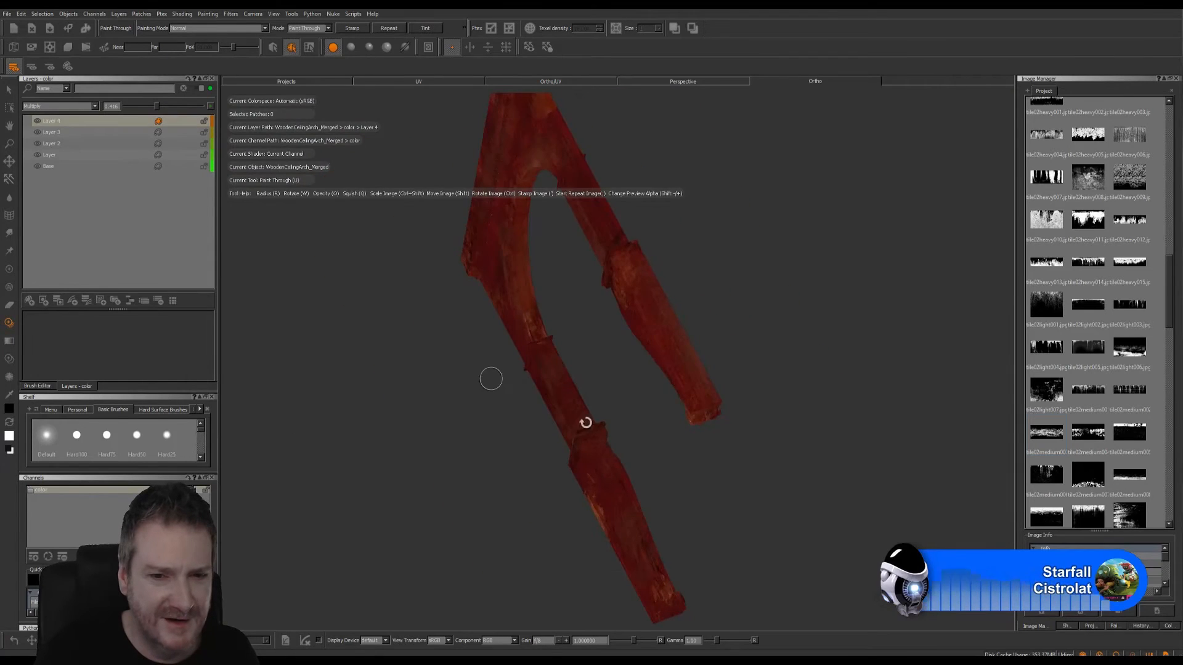
pyautogui.keyDown('alt'); pyautogui.moveTo(585, 422); pyautogui.dragTo(541, 364); pyautogui.keyUp('alt')
pyautogui.keyDown('alt'); pyautogui.moveTo(541, 364); pyautogui.dragTo(753, 302, button='right'); pyautogui.keyUp('alt')
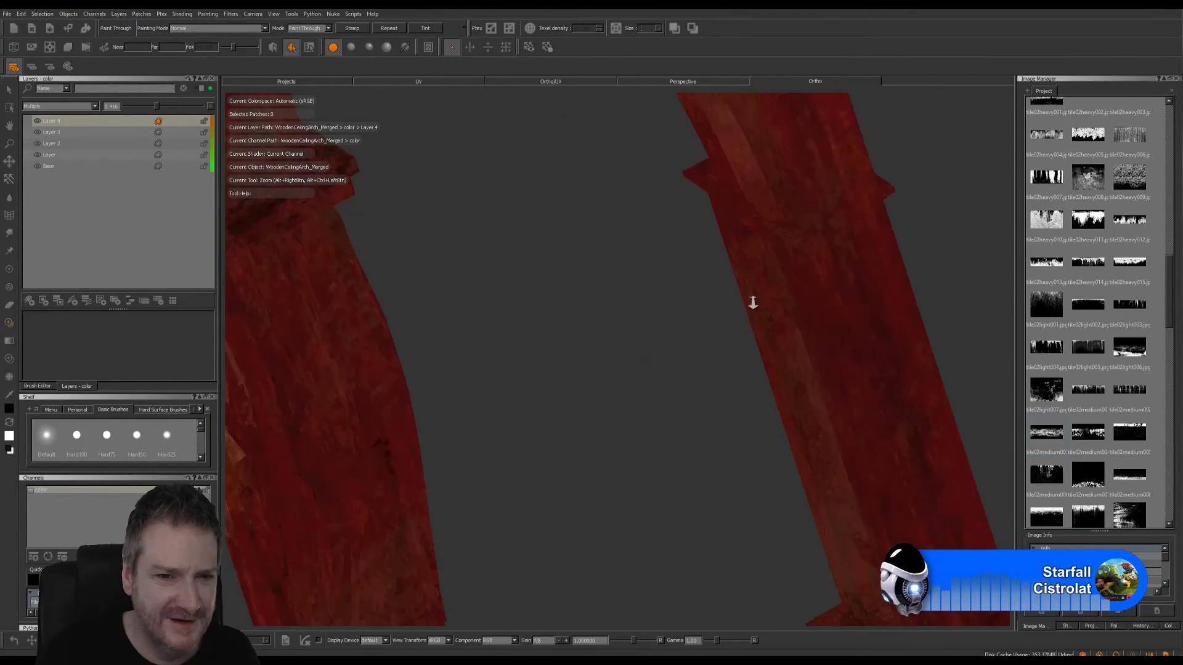
pyautogui.keyDown('alt'); pyautogui.moveTo(510, 327); pyautogui.dragTo(404, 297); pyautogui.keyUp('alt')
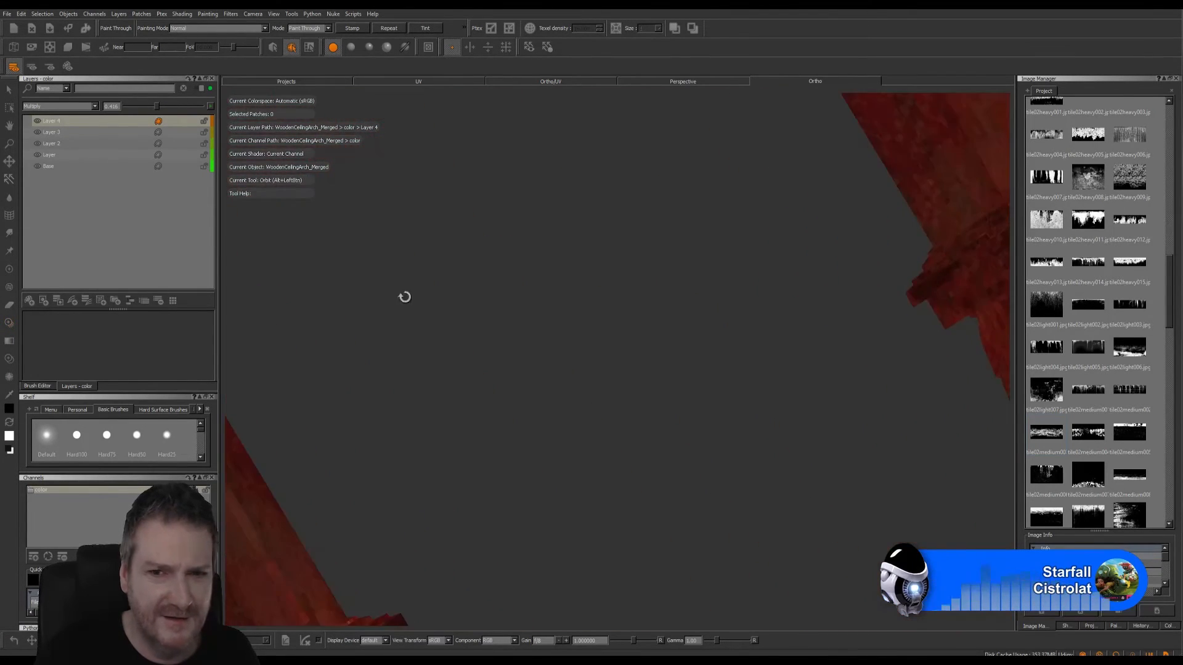
# - Place the dirt image over the front of the leg block's ledge and paint it through around the corner
pyautogui.keyDown('alt'); pyautogui.moveTo(681, 314); pyautogui.dragTo(505, 441, button='right'); pyautogui.keyUp('alt')
pyautogui.keyDown('alt'); pyautogui.moveTo(520, 467); pyautogui.dragTo(818, 431); pyautogui.keyUp('alt')
pyautogui.keyDown('alt'); pyautogui.moveTo(820, 432); pyautogui.dragTo(621, 404, button='middle'); pyautogui.keyUp('alt')
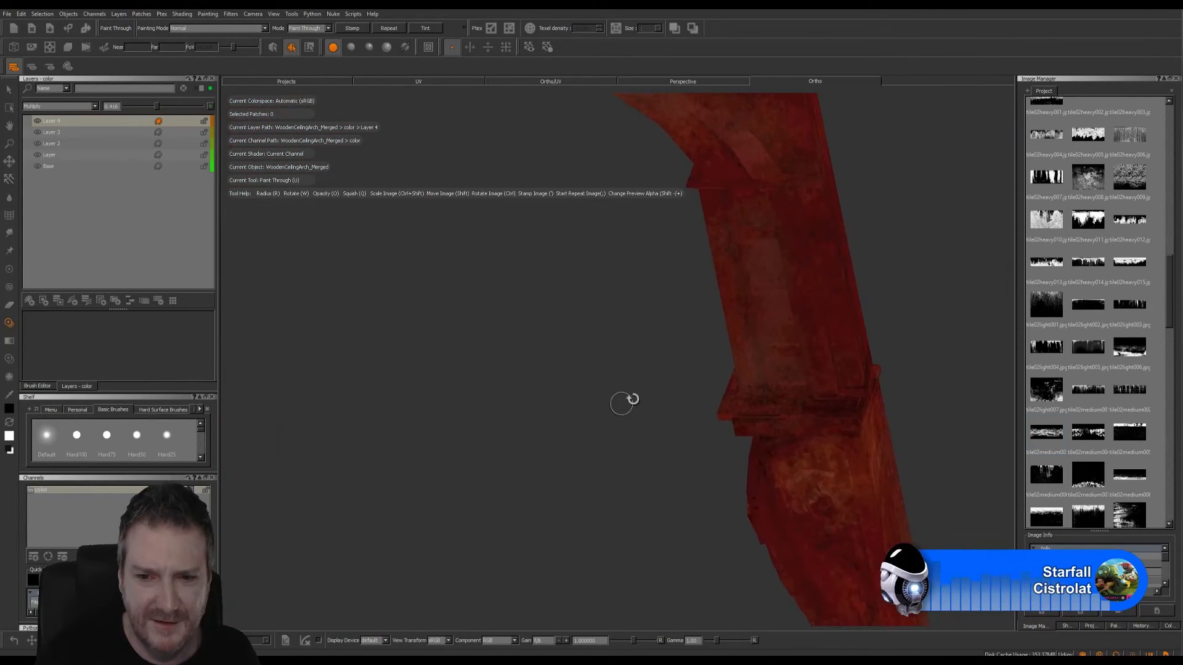
pyautogui.keyDown('alt'); pyautogui.moveTo(622, 403); pyautogui.dragTo(832, 368); pyautogui.keyUp('alt')
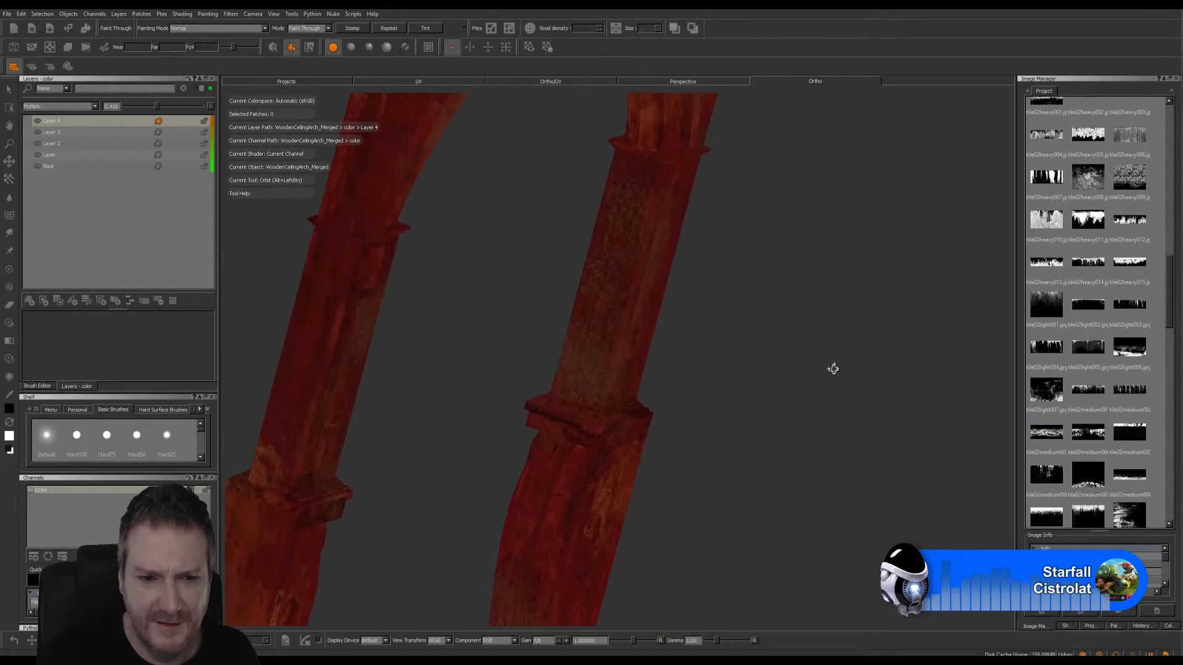
pyautogui.moveTo(666, 435)
pyautogui.keyDown('alt'); pyautogui.mouseDown(button='right')
pyautogui.moveTo(660, 457)
pyautogui.moveTo(590, 434)
pyautogui.moveTo(686, 441)
pyautogui.moveTo(583, 427)
pyautogui.mouseUp(button='right'); pyautogui.keyUp('alt')
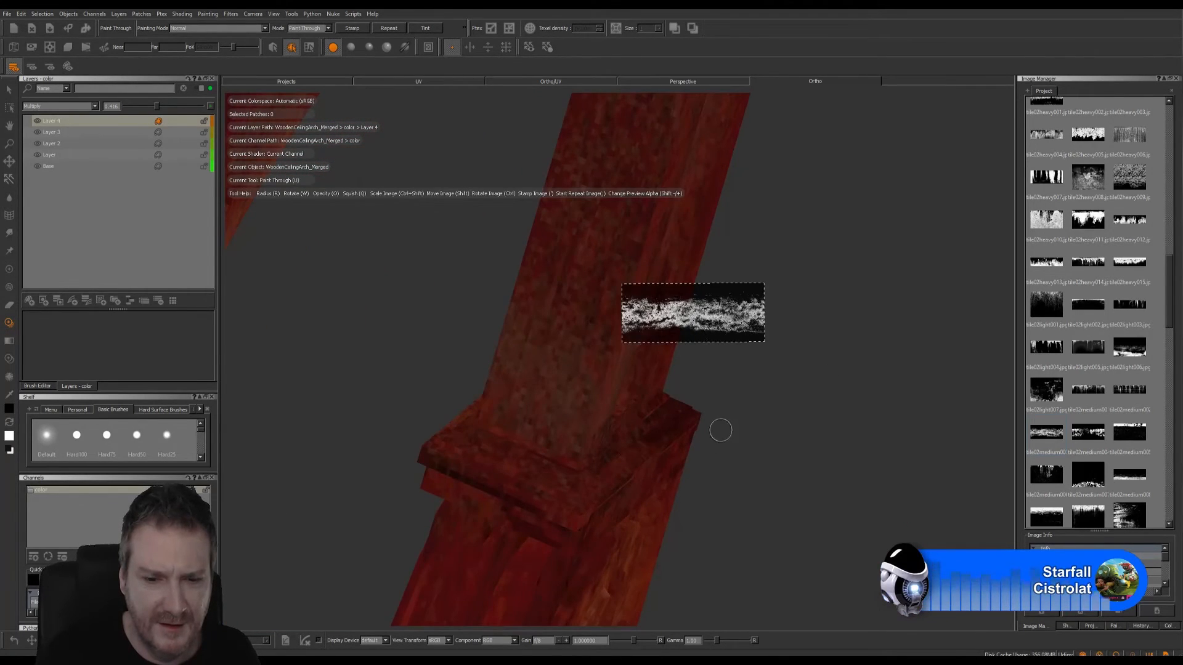
pyautogui.moveTo(769, 413)
pyautogui.keyDown('alt'); pyautogui.mouseDown(button='right')
pyautogui.moveTo(689, 433)
pyautogui.moveTo(671, 425)
pyautogui.mouseUp(button='right'); pyautogui.keyUp('alt')
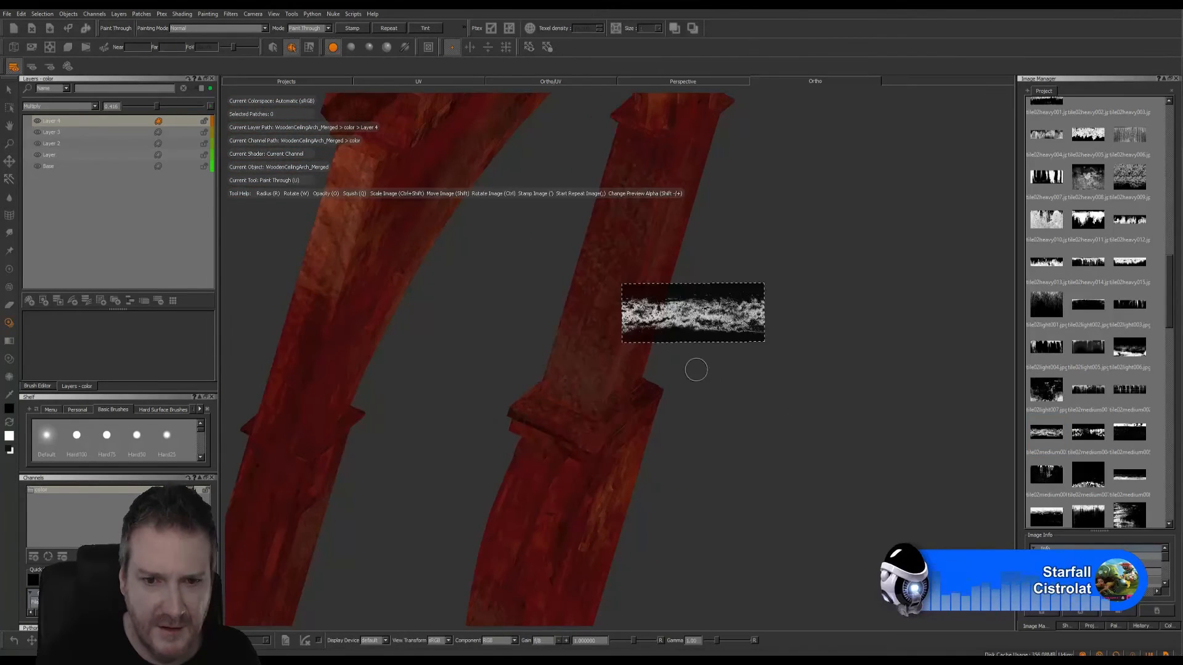
pyautogui.moveTo(689, 319)
pyautogui.keyDown('shift'); pyautogui.mouseDown()
pyautogui.moveTo(588, 413)
pyautogui.moveTo(647, 415)
pyautogui.moveTo(617, 439)
pyautogui.moveTo(546, 413)
pyautogui.mouseUp(); pyautogui.keyUp('shift')
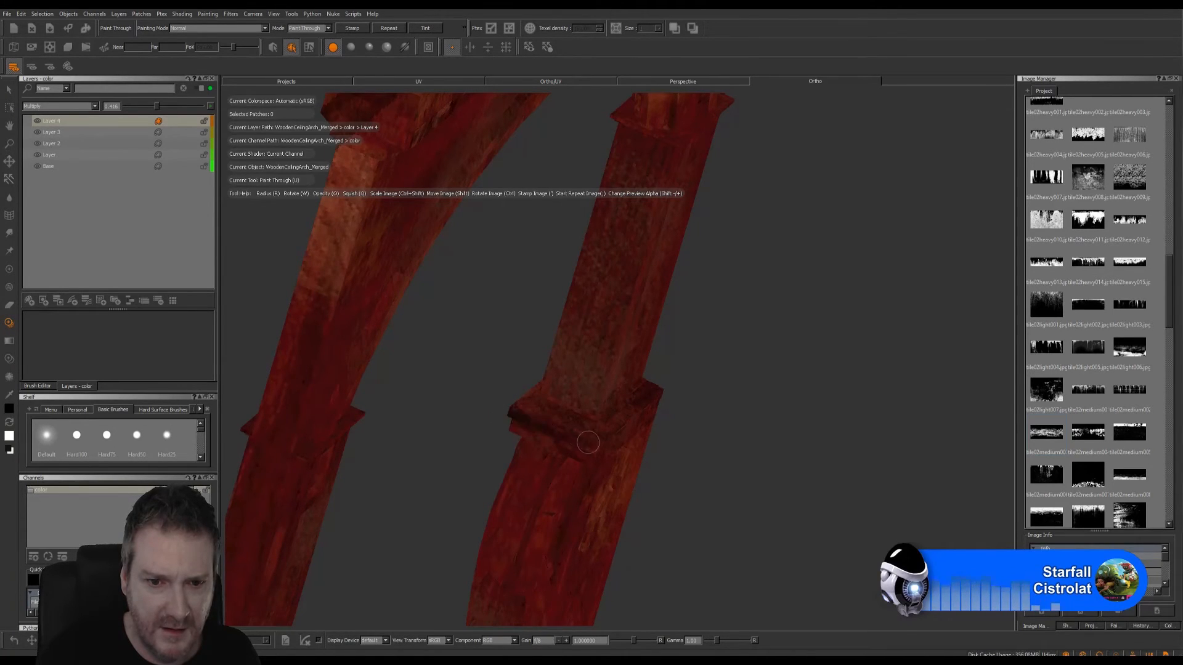
pyautogui.moveTo(588, 442); pyautogui.dragTo(622, 443)
pyautogui.press('b')
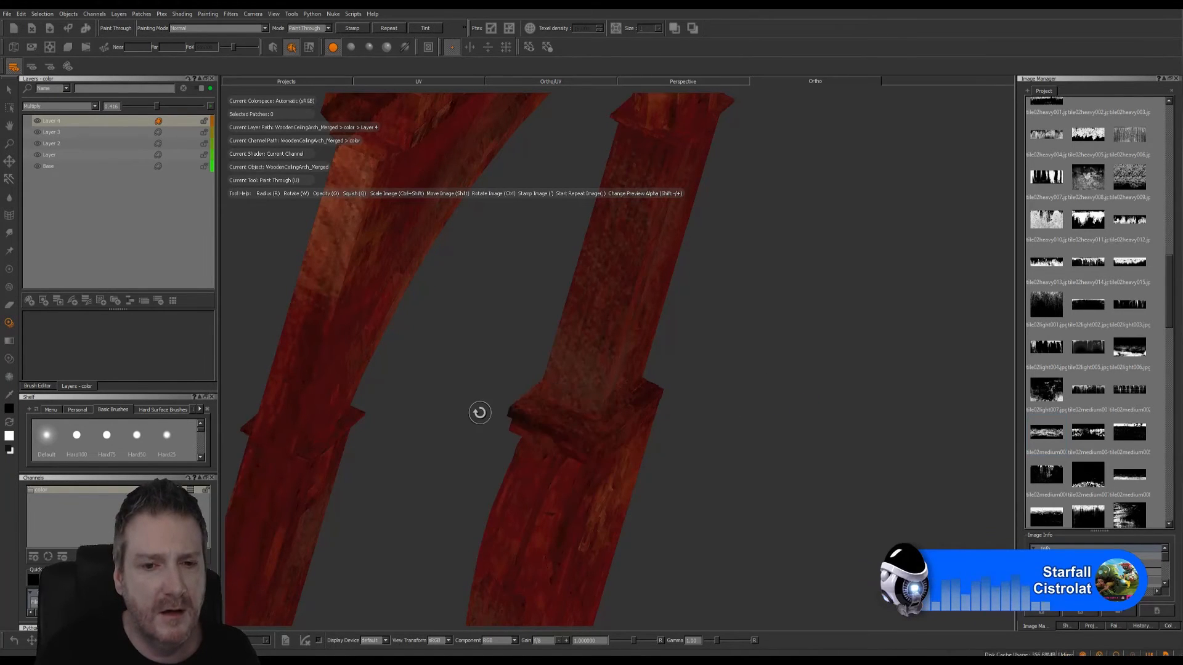
# - Paint dirt over the front ledge of the opposite leg's block, from its outer corner across to the adjoining side
pyautogui.moveTo(478, 412)
pyautogui.keyDown('alt'); pyautogui.mouseDown()
pyautogui.moveTo(505, 428)
pyautogui.moveTo(676, 456)
pyautogui.moveTo(501, 454)
pyautogui.moveTo(407, 427)
pyautogui.mouseUp(); pyautogui.keyUp('alt')
pyautogui.keyDown('alt'); pyautogui.moveTo(688, 296); pyautogui.dragTo(779, 264); pyautogui.keyUp('alt')
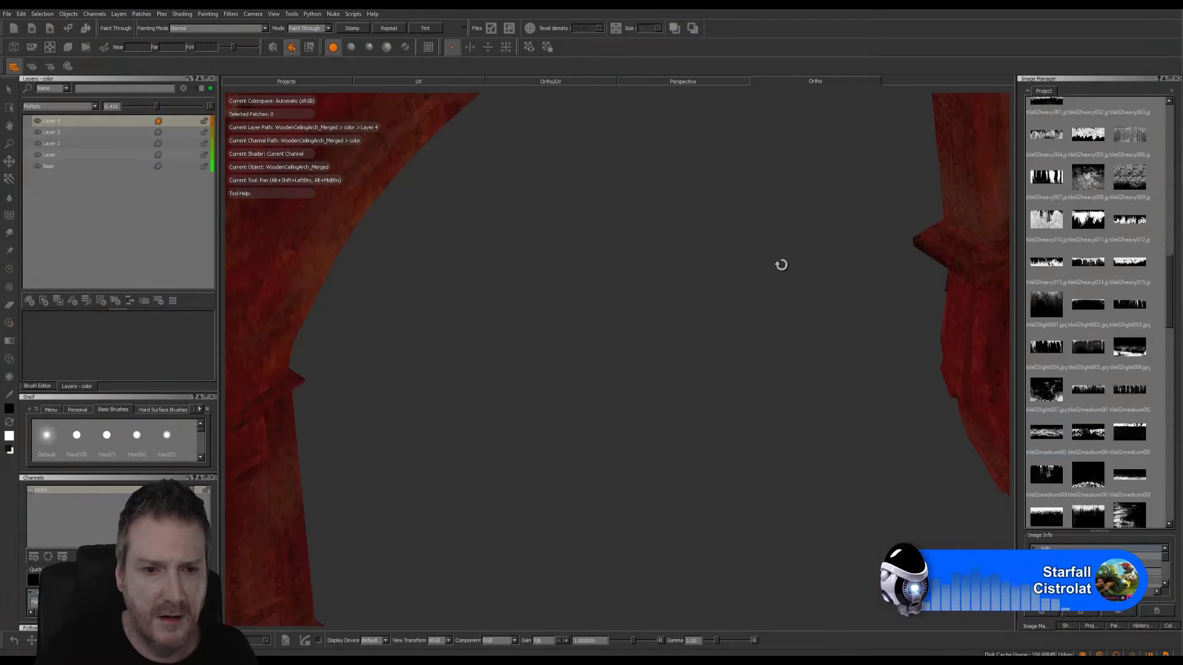
pyautogui.keyDown('alt'); pyautogui.moveTo(438, 385); pyautogui.dragTo(375, 428); pyautogui.keyUp('alt')
pyautogui.keyDown('alt'); pyautogui.moveTo(382, 425); pyautogui.dragTo(598, 288, button='middle'); pyautogui.keyUp('alt')
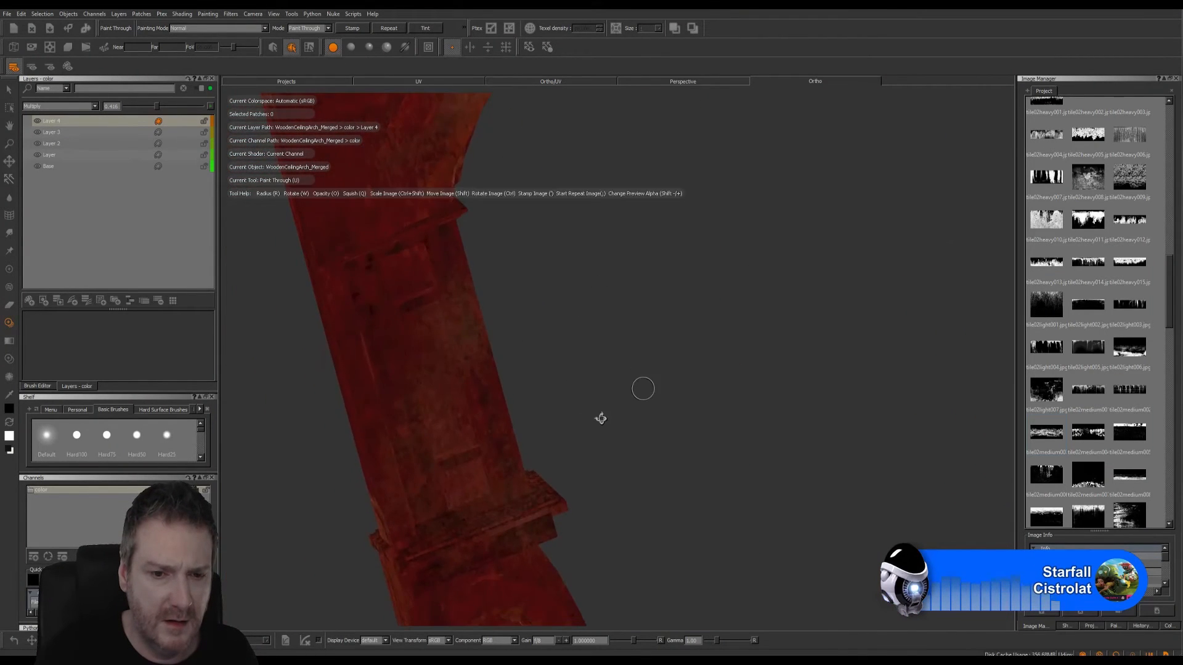
pyautogui.keyDown('alt'); pyautogui.moveTo(602, 417); pyautogui.dragTo(574, 444); pyautogui.keyUp('alt')
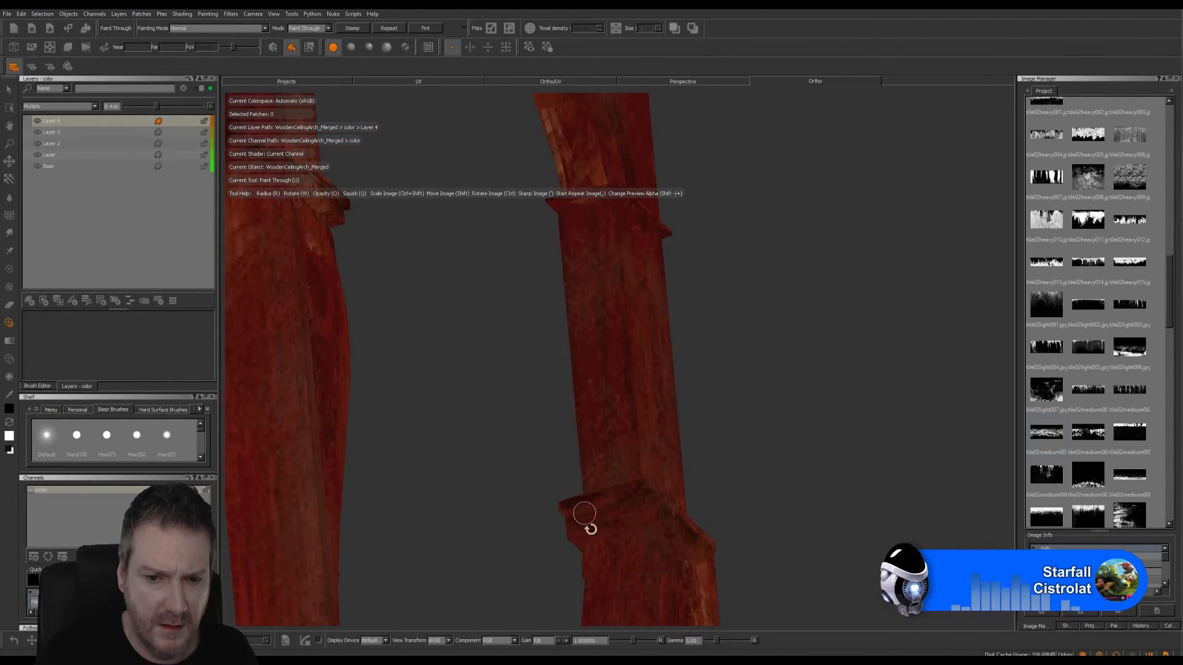
pyautogui.moveTo(584, 513)
pyautogui.keyDown('ctrl'); pyautogui.mouseDown()
pyautogui.moveTo(619, 468)
pyautogui.moveTo(611, 411)
pyautogui.moveTo(643, 487)
pyautogui.mouseUp(); pyautogui.keyUp('ctrl')
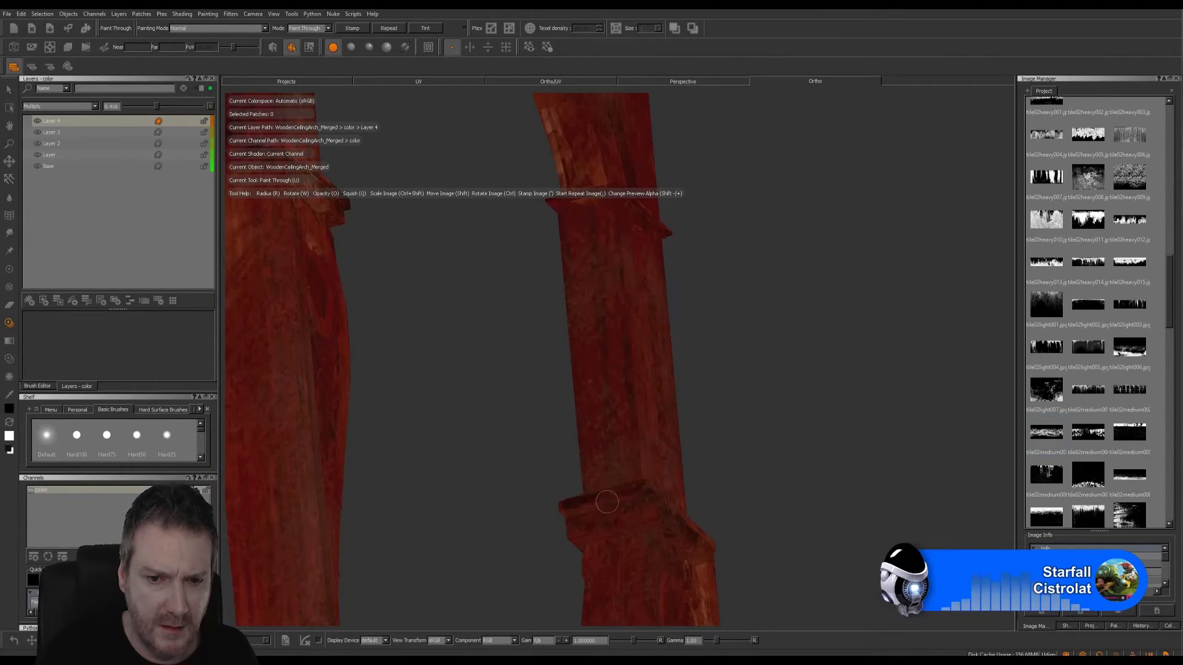
pyautogui.moveTo(649, 490); pyautogui.dragTo(660, 490)
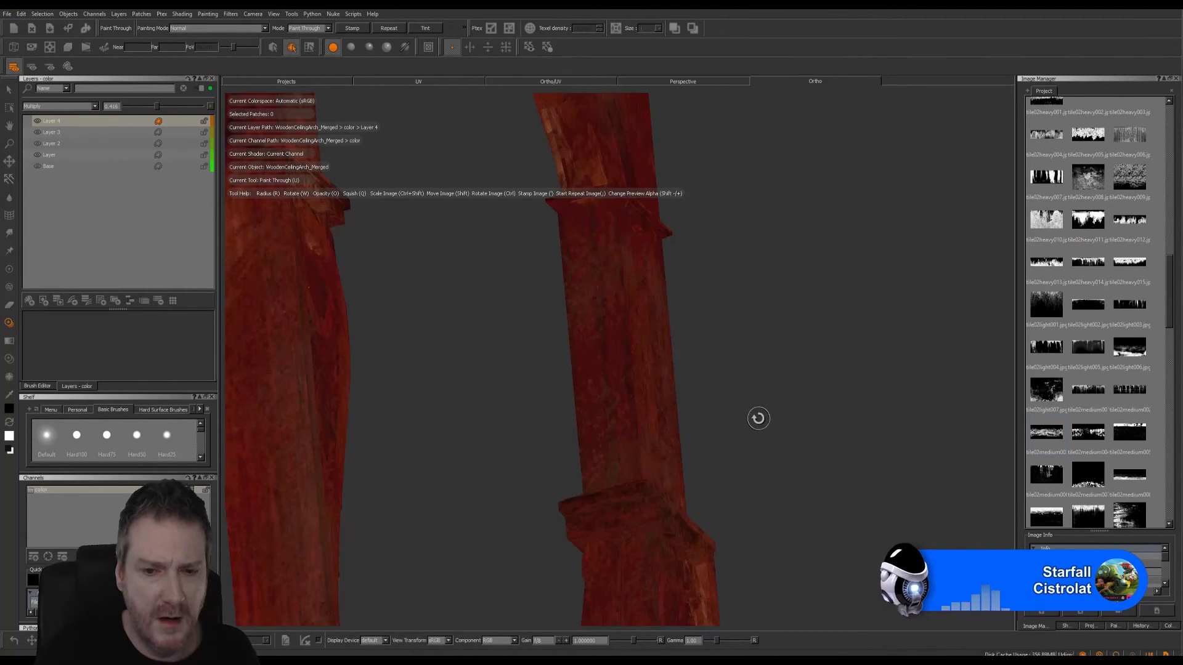
# - Examine the whole arch from the front and at an angle to review the painted ledges
pyautogui.moveTo(758, 417)
pyautogui.keyDown('alt'); pyautogui.mouseDown()
pyautogui.moveTo(662, 460)
pyautogui.moveTo(595, 467)
pyautogui.mouseUp(); pyautogui.keyUp('alt')
pyautogui.moveTo(593, 467)
pyautogui.keyDown('alt'); pyautogui.mouseDown(button='right')
pyautogui.moveTo(494, 486)
pyautogui.moveTo(412, 465)
pyautogui.mouseUp(button='right'); pyautogui.keyUp('alt')
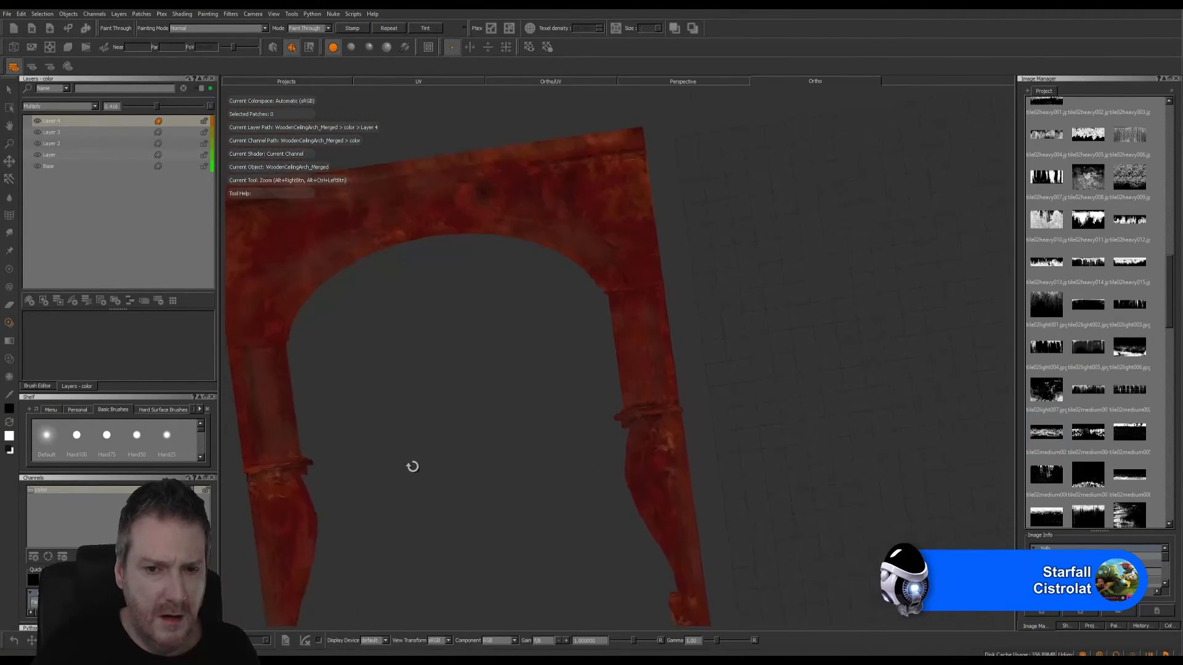
pyautogui.keyDown('alt'); pyautogui.moveTo(410, 462); pyautogui.dragTo(475, 441, button='middle'); pyautogui.keyUp('alt')
pyautogui.moveTo(467, 431)
pyautogui.keyDown('alt'); pyautogui.mouseDown()
pyautogui.moveTo(483, 454)
pyautogui.moveTo(484, 430)
pyautogui.moveTo(470, 427)
pyautogui.moveTo(505, 454)
pyautogui.moveTo(813, 414)
pyautogui.moveTo(760, 417)
pyautogui.moveTo(805, 391)
pyautogui.moveTo(750, 367)
pyautogui.moveTo(715, 369)
pyautogui.moveTo(774, 372)
pyautogui.mouseUp(); pyautogui.keyUp('alt')
pyautogui.keyDown('alt'); pyautogui.moveTo(641, 370); pyautogui.dragTo(660, 390); pyautogui.keyUp('alt')
pyautogui.keyDown('alt'); pyautogui.moveTo(504, 347); pyautogui.dragTo(550, 360, button='right'); pyautogui.keyUp('alt')
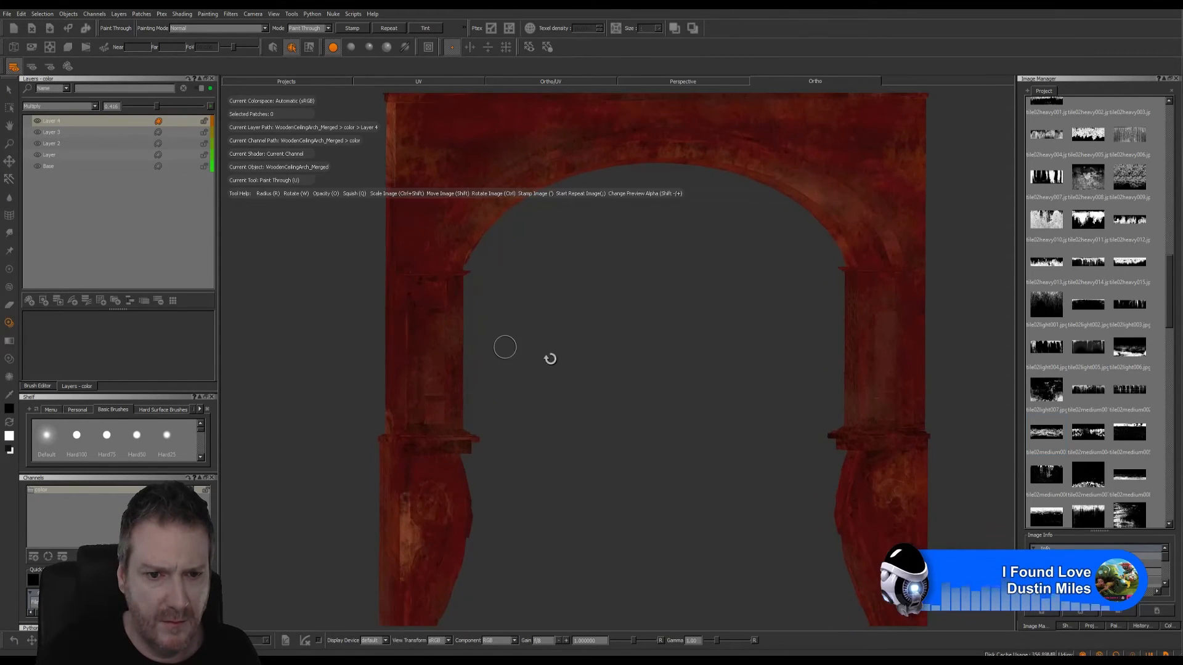
pyautogui.keyDown('alt'); pyautogui.moveTo(550, 359); pyautogui.dragTo(597, 393, button='middle'); pyautogui.keyUp('alt')
# - Place the dirt image upright over the leg shaft's inner edge and add a new Multiply layer with reduced opacity
pyautogui.moveTo(516, 365)
pyautogui.keyDown('alt'); pyautogui.mouseDown(button='right')
pyautogui.moveTo(539, 370)
pyautogui.moveTo(502, 359)
pyautogui.moveTo(644, 401)
pyautogui.mouseUp(button='right'); pyautogui.keyUp('alt')
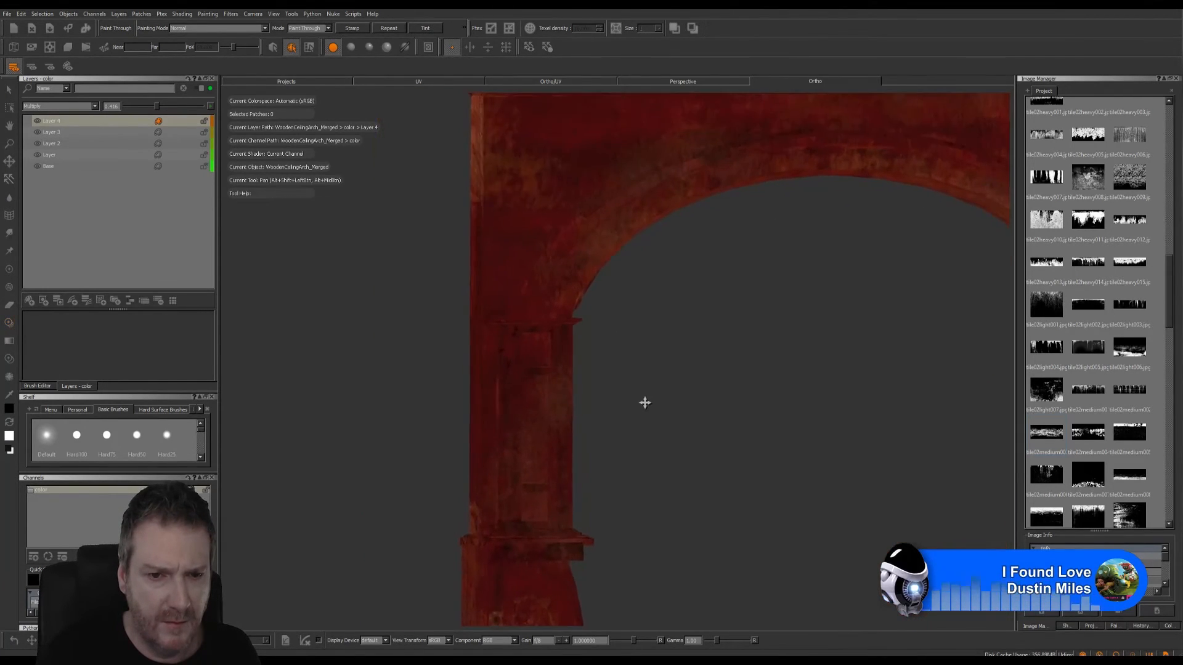
pyautogui.moveTo(664, 502)
pyautogui.keyDown('ctrl'); pyautogui.mouseDown()
pyautogui.moveTo(621, 445)
pyautogui.moveTo(607, 481)
pyautogui.moveTo(570, 415)
pyautogui.moveTo(569, 383)
pyautogui.mouseUp(); pyautogui.keyUp('ctrl')
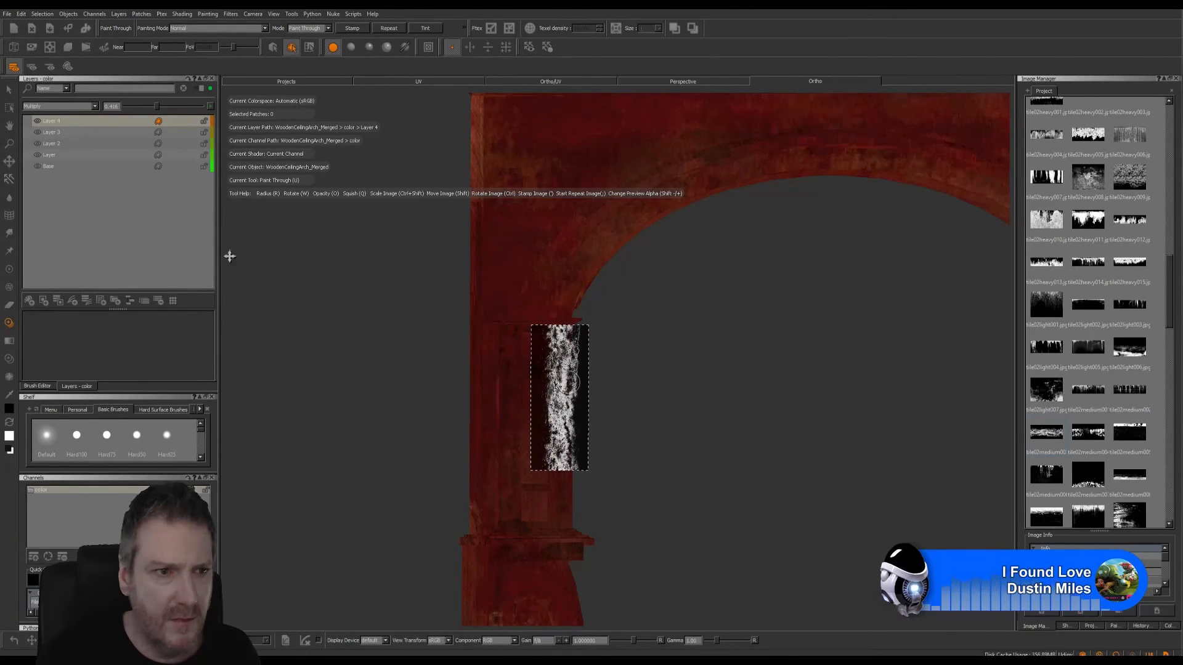
pyautogui.click(29, 301)
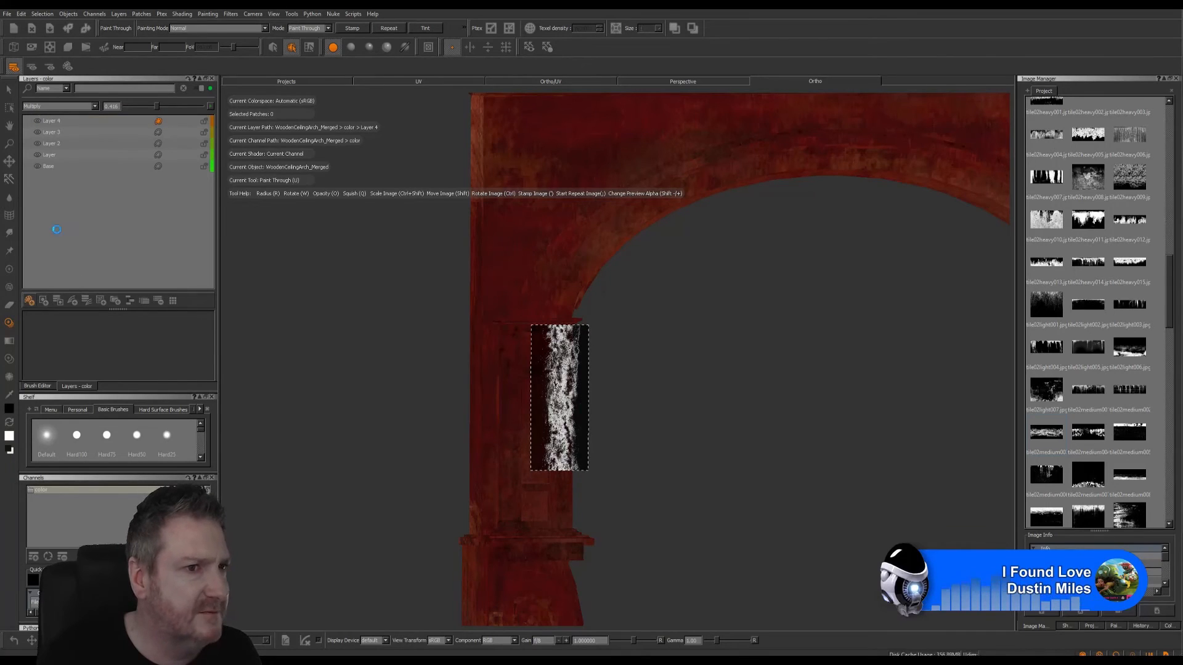
pyautogui.click(95, 106)
pyautogui.click(50, 156)
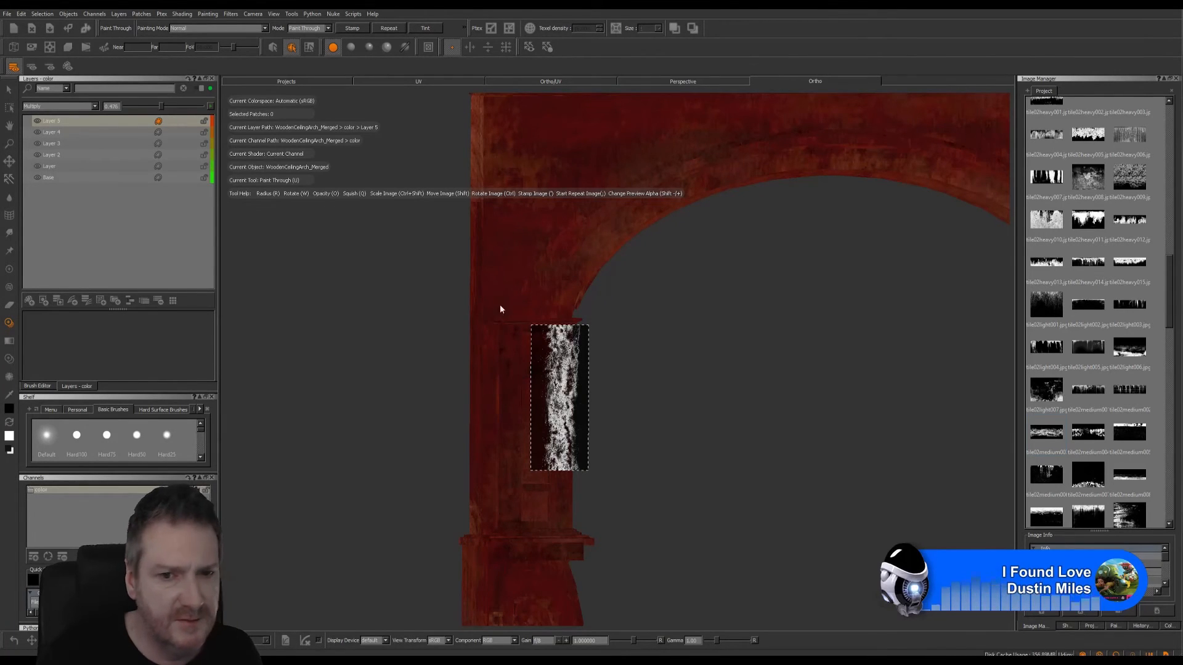
# - Paint the dirt image down both vertical edges of the shaft's front panel
pyautogui.moveTo(564, 362); pyautogui.dragTo(565, 346)
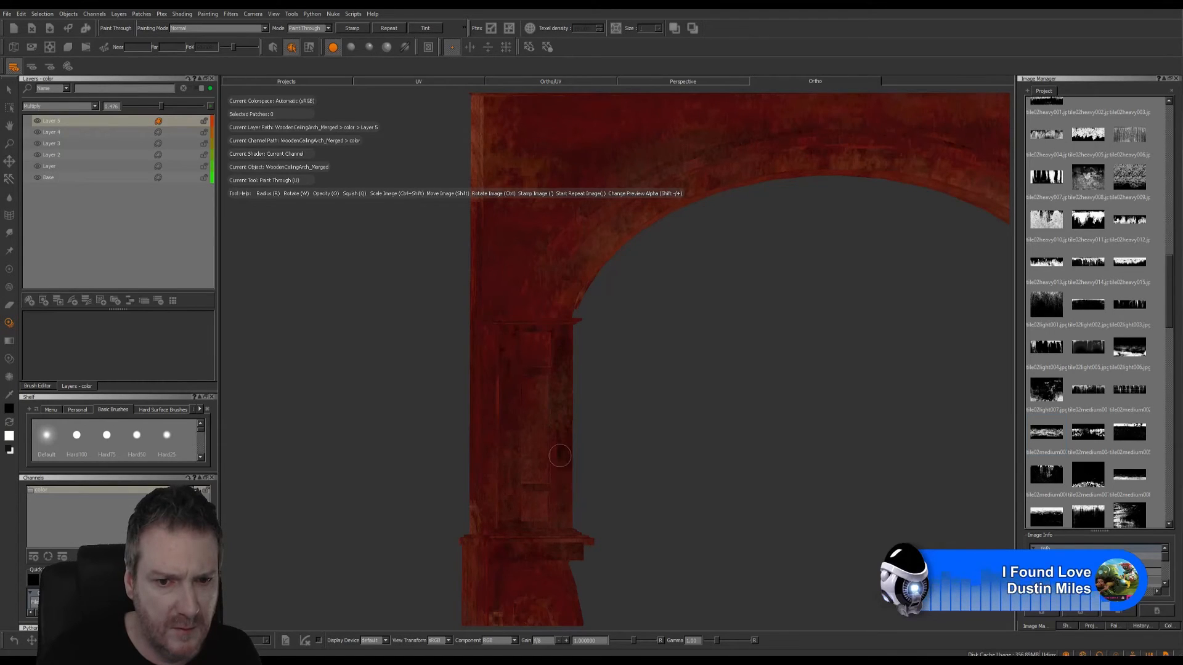
pyautogui.moveTo(562, 509); pyautogui.dragTo(563, 495)
pyautogui.moveTo(579, 428)
pyautogui.keyDown('shift'); pyautogui.mouseDown()
pyautogui.moveTo(526, 431)
pyautogui.moveTo(501, 366)
pyautogui.mouseUp(); pyautogui.keyUp('shift')
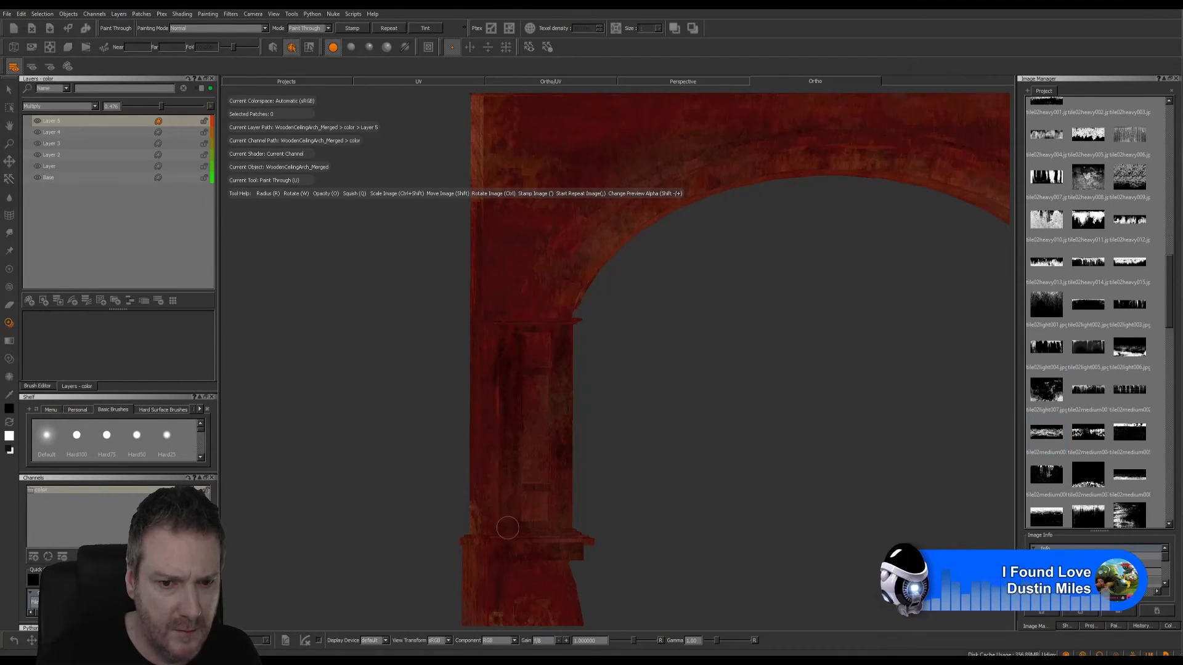
pyautogui.moveTo(507, 528)
pyautogui.mouseDown()
pyautogui.moveTo(505, 509)
pyautogui.moveTo(519, 542)
pyautogui.moveTo(506, 496)
pyautogui.moveTo(545, 484)
pyautogui.moveTo(561, 483)
pyautogui.moveTo(561, 518)
pyautogui.moveTo(565, 456)
pyautogui.mouseUp()
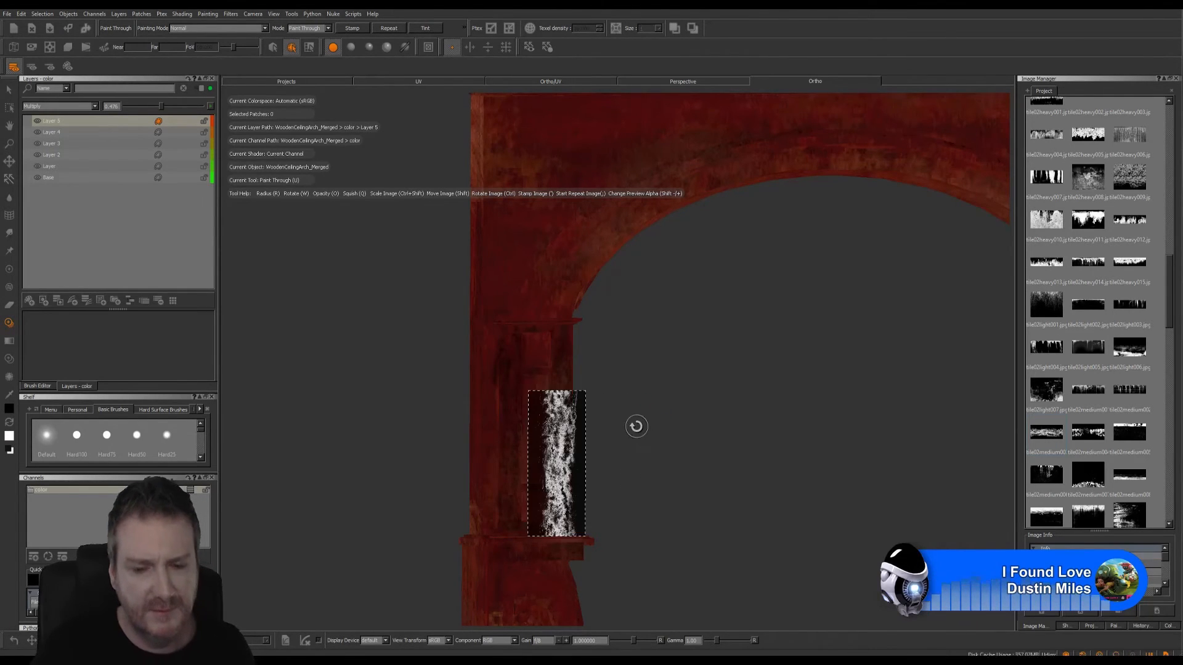
# - Turn the dirt image sideways, paint it across the shaft panel, lower the layer's opacity to about 0.3 and bake the paint
pyautogui.moveTo(633, 459)
pyautogui.keyDown('alt'); pyautogui.mouseDown()
pyautogui.moveTo(500, 454)
pyautogui.moveTo(622, 454)
pyautogui.mouseUp(); pyautogui.keyUp('alt')
pyautogui.moveTo(652, 412)
pyautogui.keyDown('alt'); pyautogui.mouseDown(button='right')
pyautogui.moveTo(686, 362)
pyautogui.moveTo(657, 471)
pyautogui.mouseUp(button='right'); pyautogui.keyUp('alt')
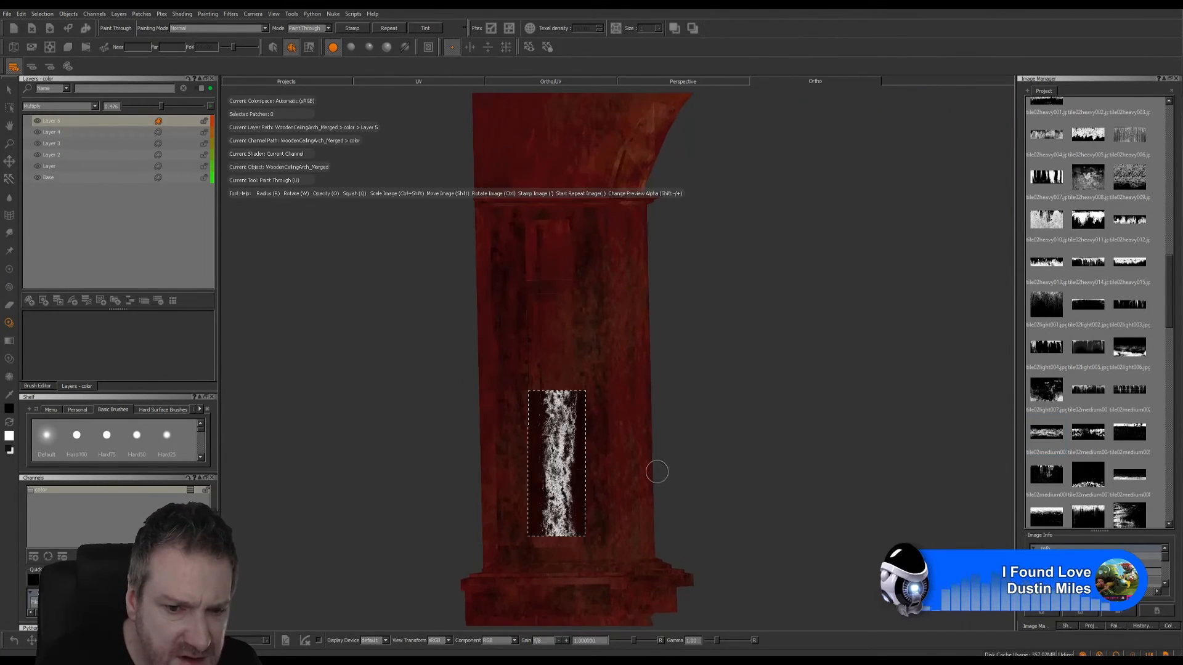
pyautogui.keyDown('ctrl'); pyautogui.moveTo(509, 441); pyautogui.dragTo(469, 486); pyautogui.keyUp('ctrl')
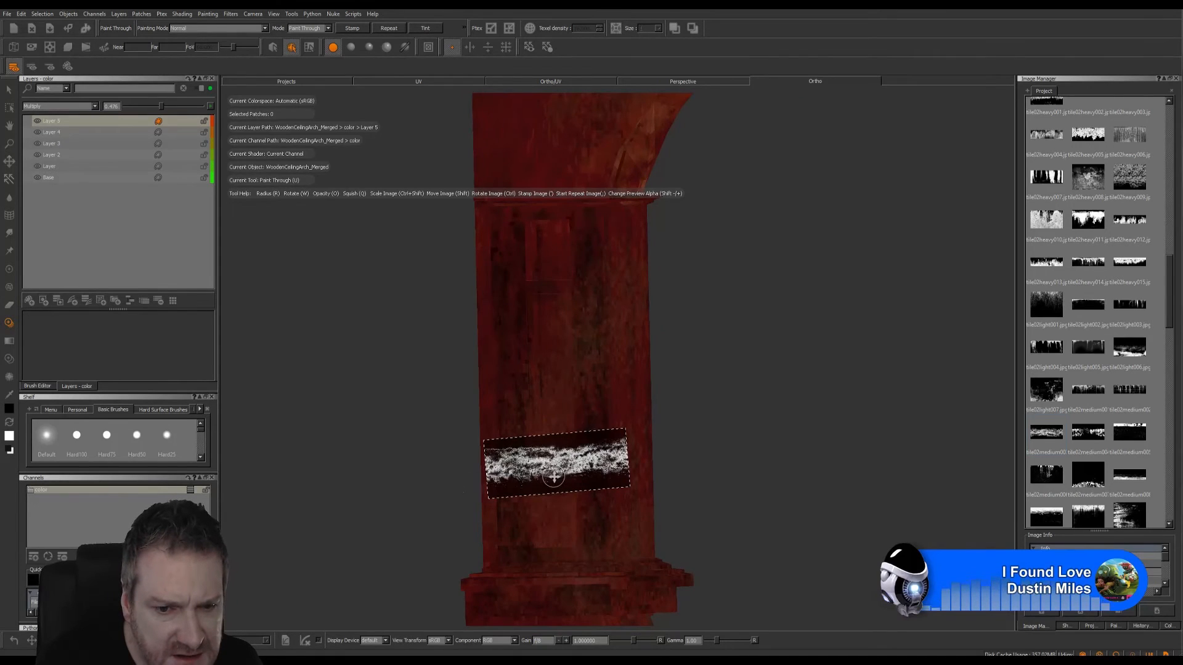
pyautogui.keyDown('shift'); pyautogui.moveTo(553, 476); pyautogui.dragTo(553, 474); pyautogui.keyUp('shift')
pyautogui.moveTo(565, 492)
pyautogui.mouseDown()
pyautogui.moveTo(579, 490)
pyautogui.moveTo(539, 486)
pyautogui.mouseUp()
pyautogui.moveTo(567, 466)
pyautogui.keyDown('shift'); pyautogui.mouseDown()
pyautogui.moveTo(573, 267)
pyautogui.moveTo(549, 283)
pyautogui.moveTo(696, 283)
pyautogui.moveTo(758, 259)
pyautogui.mouseUp(); pyautogui.keyUp('shift')
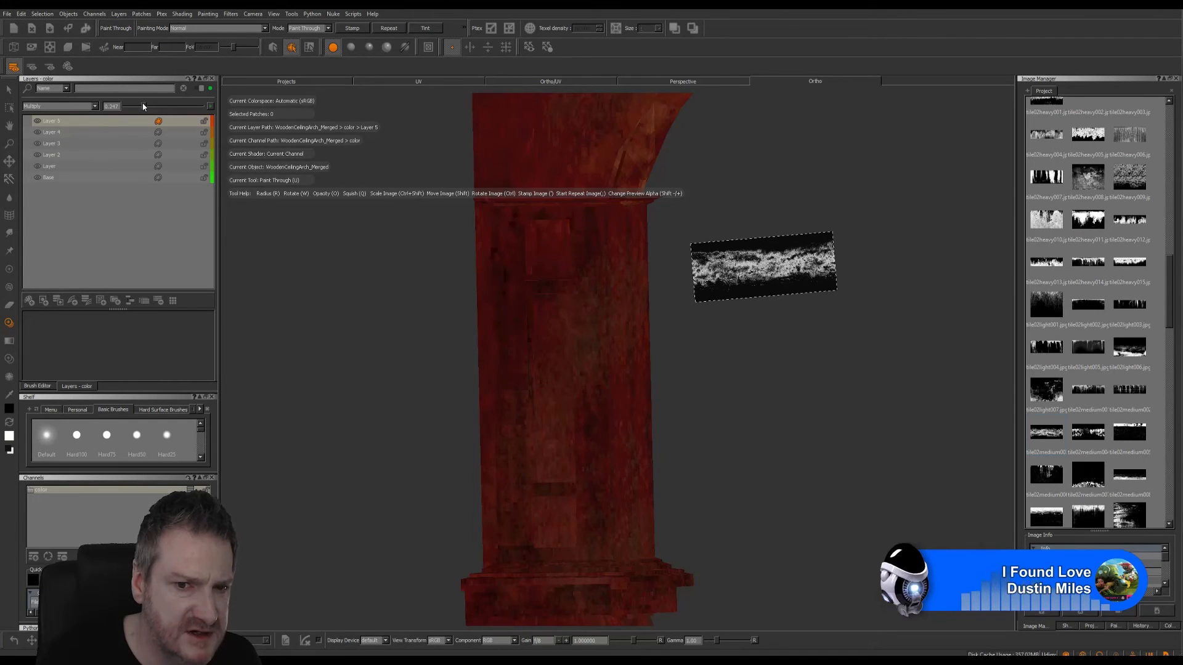
pyautogui.moveTo(142, 106); pyautogui.dragTo(147, 107)
pyautogui.press('b')
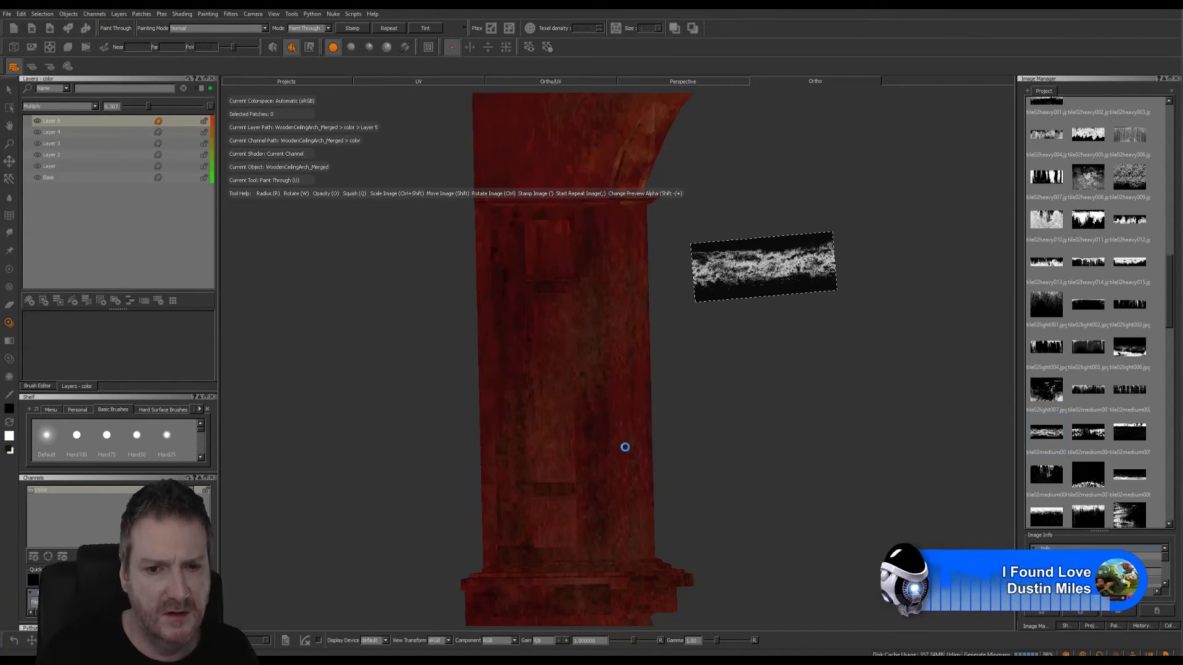
# - Stamp dirt across the front panel of the opposite leg's shaft and down the panel's outer edge
pyautogui.keyDown('alt'); pyautogui.moveTo(700, 428); pyautogui.dragTo(757, 425); pyautogui.keyUp('alt')
pyautogui.moveTo(757, 425)
pyautogui.keyDown('alt'); pyautogui.mouseDown(button='right')
pyautogui.moveTo(650, 443)
pyautogui.moveTo(611, 464)
pyautogui.moveTo(662, 412)
pyautogui.mouseUp(button='right'); pyautogui.keyUp('alt')
pyautogui.moveTo(681, 391)
pyautogui.keyDown('alt'); pyautogui.mouseDown(button='middle')
pyautogui.moveTo(541, 375)
pyautogui.moveTo(560, 382)
pyautogui.moveTo(496, 415)
pyautogui.mouseUp(button='middle'); pyautogui.keyUp('alt')
pyautogui.keyDown('alt'); pyautogui.moveTo(496, 414); pyautogui.dragTo(795, 401, button='right'); pyautogui.keyUp('alt')
pyautogui.moveTo(665, 372)
pyautogui.keyDown('alt'); pyautogui.mouseDown()
pyautogui.moveTo(544, 327)
pyautogui.moveTo(531, 368)
pyautogui.moveTo(563, 370)
pyautogui.mouseUp(); pyautogui.keyUp('alt')
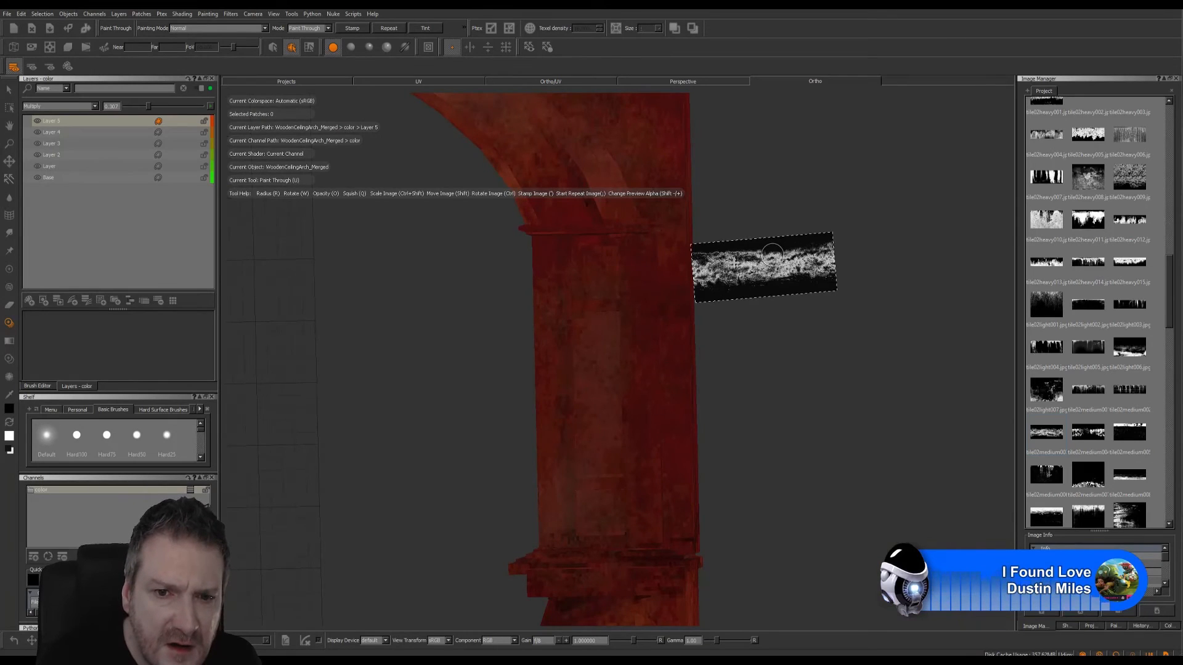
pyautogui.moveTo(773, 255)
pyautogui.keyDown('shift'); pyautogui.mouseDown()
pyautogui.moveTo(607, 294)
pyautogui.moveTo(627, 485)
pyautogui.moveTo(621, 438)
pyautogui.moveTo(598, 436)
pyautogui.moveTo(644, 260)
pyautogui.moveTo(643, 276)
pyautogui.mouseUp(); pyautogui.keyUp('shift')
pyautogui.press("'")
pyautogui.press("'")
pyautogui.press("'")
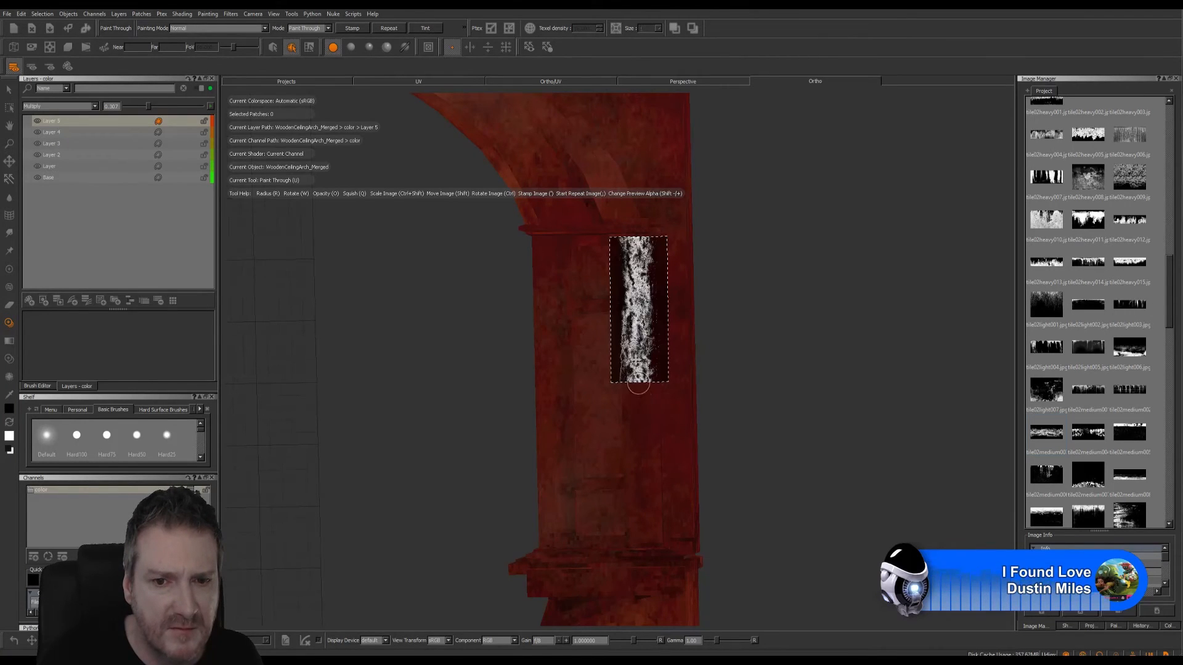
pyautogui.keyDown('shift'); pyautogui.moveTo(635, 361); pyautogui.dragTo(643, 525); pyautogui.keyUp('shift')
pyautogui.press("'")
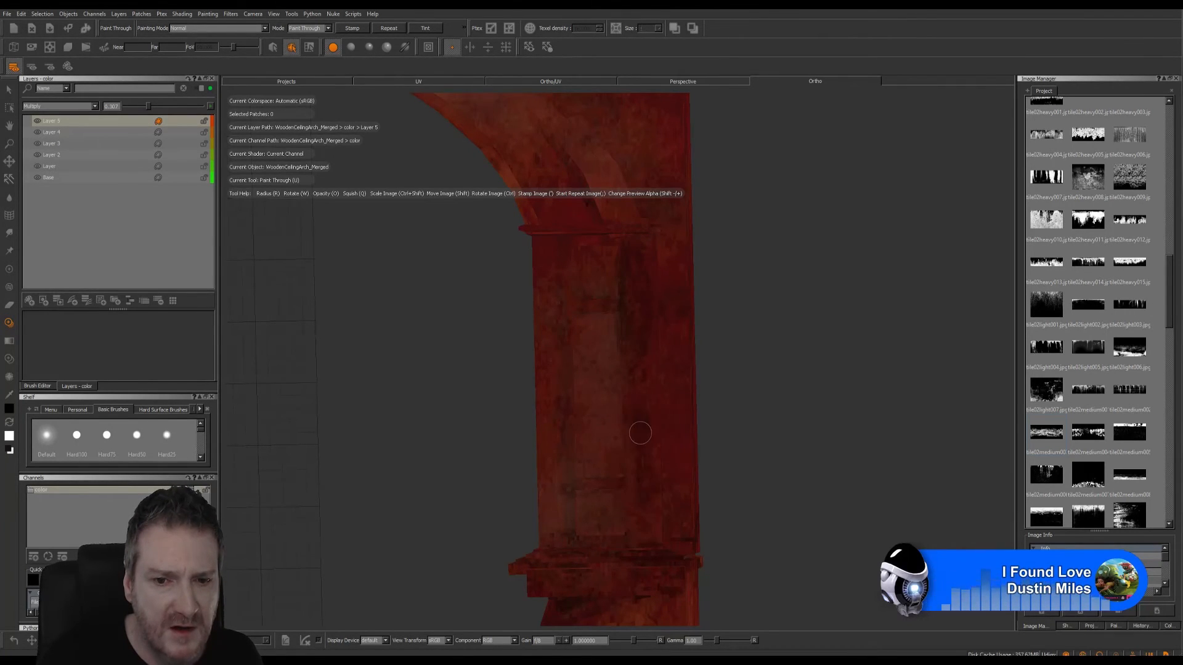
# - Stamp the upright dirt image down the inner edge of the same shaft panel, from top to bottom
pyautogui.moveTo(658, 484)
pyautogui.keyDown('shift'); pyautogui.mouseDown()
pyautogui.moveTo(650, 441)
pyautogui.moveTo(565, 399)
pyautogui.moveTo(562, 310)
pyautogui.mouseUp(); pyautogui.keyUp('shift')
pyautogui.press("'")
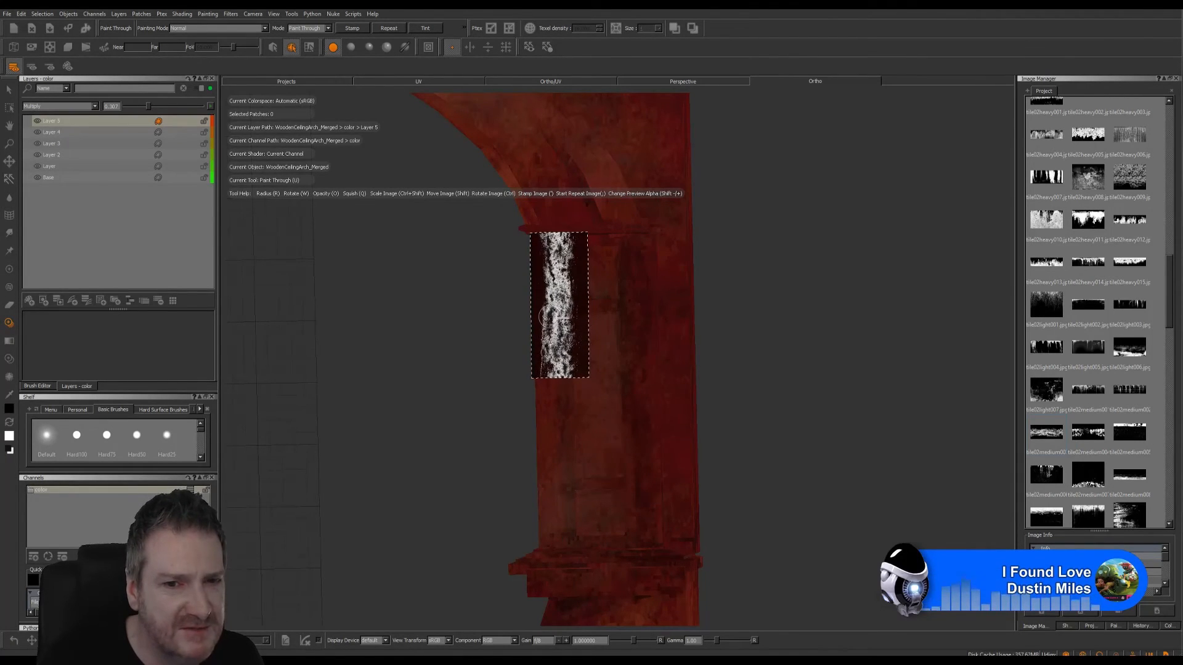
pyautogui.press("'")
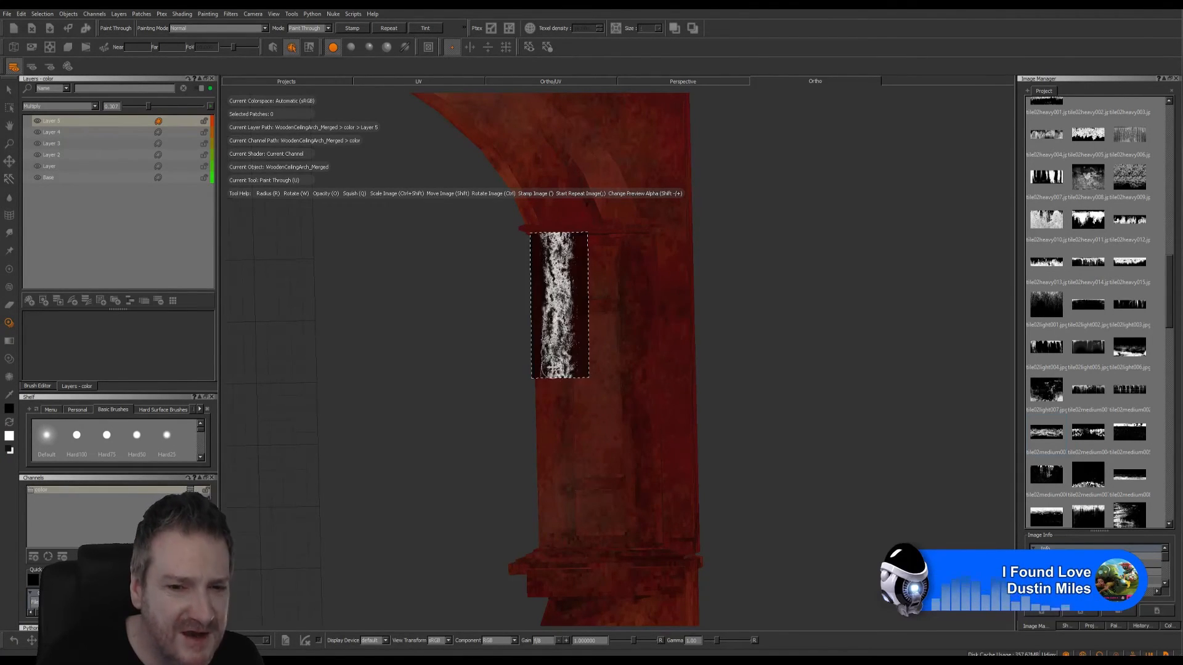
pyautogui.moveTo(552, 367)
pyautogui.keyDown('shift'); pyautogui.mouseDown()
pyautogui.moveTo(553, 531)
pyautogui.moveTo(573, 499)
pyautogui.moveTo(559, 469)
pyautogui.mouseUp(); pyautogui.keyUp('shift')
pyautogui.press("'")
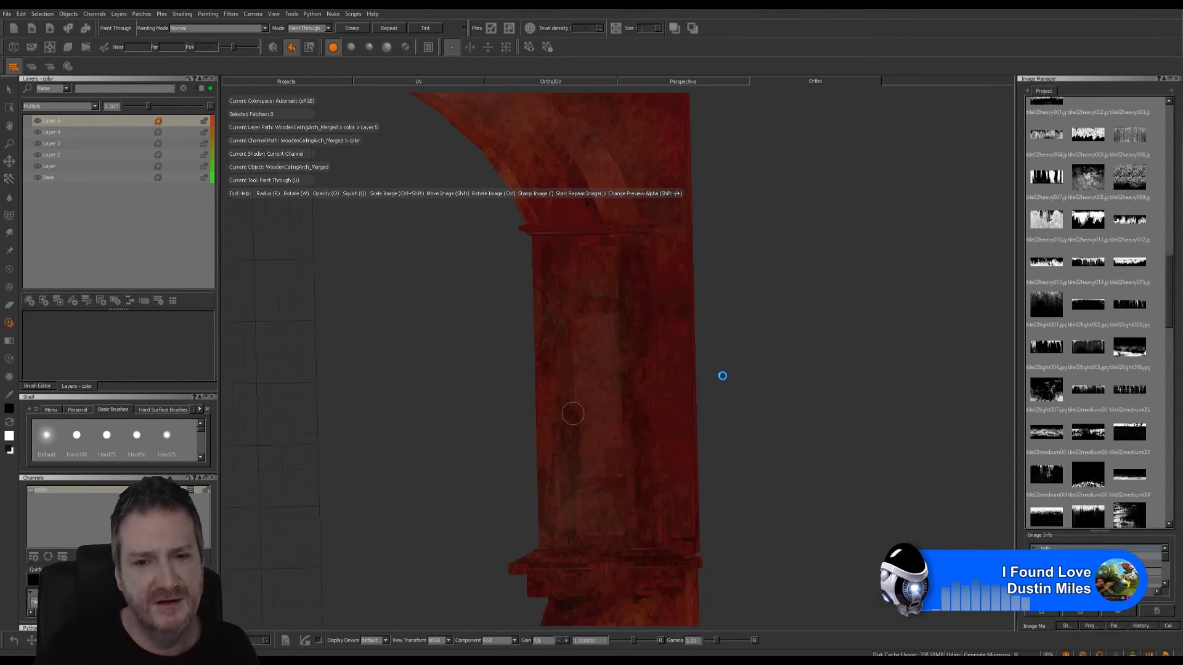
# - On the arch's reverse side, paint dirt down the inner edge of the shaft panel and across its upper and lower ends
pyautogui.keyDown('alt'); pyautogui.moveTo(709, 371); pyautogui.dragTo(907, 418); pyautogui.keyUp('alt')
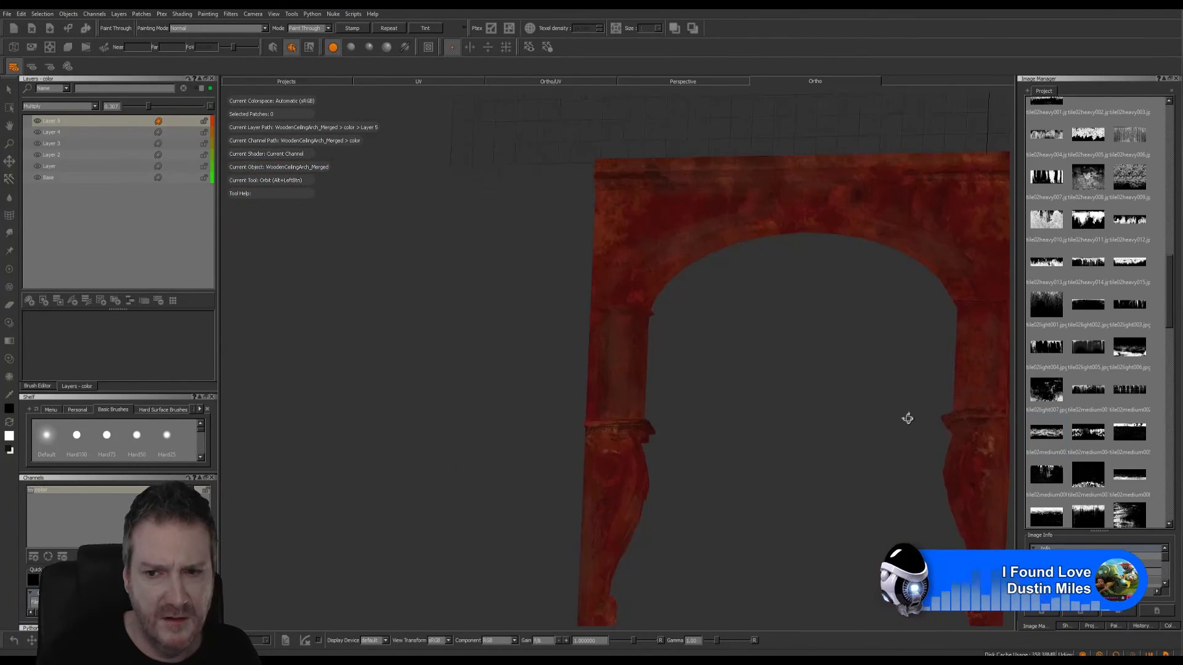
pyautogui.keyDown('alt'); pyautogui.moveTo(664, 388); pyautogui.dragTo(602, 412, button='middle'); pyautogui.keyUp('alt')
pyautogui.keyDown('alt'); pyautogui.moveTo(603, 413); pyautogui.dragTo(773, 422, button='right'); pyautogui.keyUp('alt')
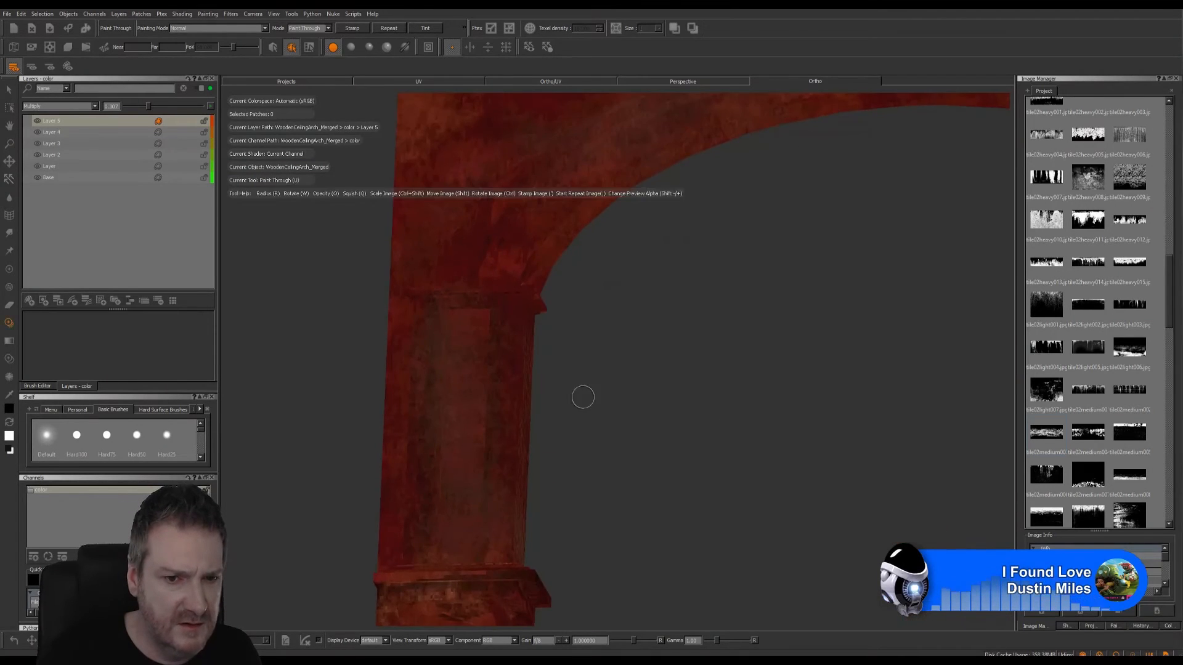
pyautogui.keyDown('alt'); pyautogui.moveTo(695, 399); pyautogui.dragTo(760, 326, button='middle'); pyautogui.keyUp('alt')
pyautogui.moveTo(664, 392)
pyautogui.keyDown('alt'); pyautogui.mouseDown()
pyautogui.moveTo(676, 428)
pyautogui.moveTo(712, 443)
pyautogui.moveTo(700, 454)
pyautogui.mouseUp(); pyautogui.keyUp('alt')
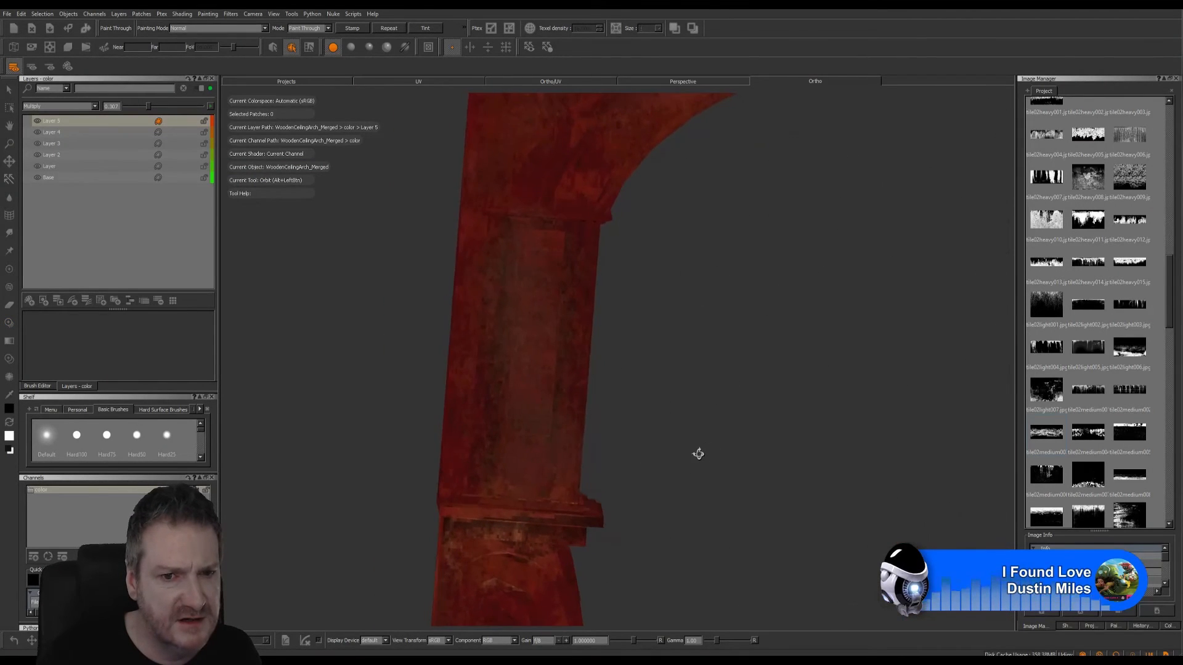
pyautogui.keyDown('shift'); pyautogui.moveTo(574, 429); pyautogui.dragTo(574, 298); pyautogui.keyUp('shift')
pyautogui.moveTo(575, 298)
pyautogui.keyDown('ctrl'); pyautogui.mouseDown()
pyautogui.moveTo(572, 283)
pyautogui.moveTo(575, 320)
pyautogui.mouseUp(); pyautogui.keyUp('ctrl')
pyautogui.moveTo(560, 404); pyautogui.dragTo(556, 405)
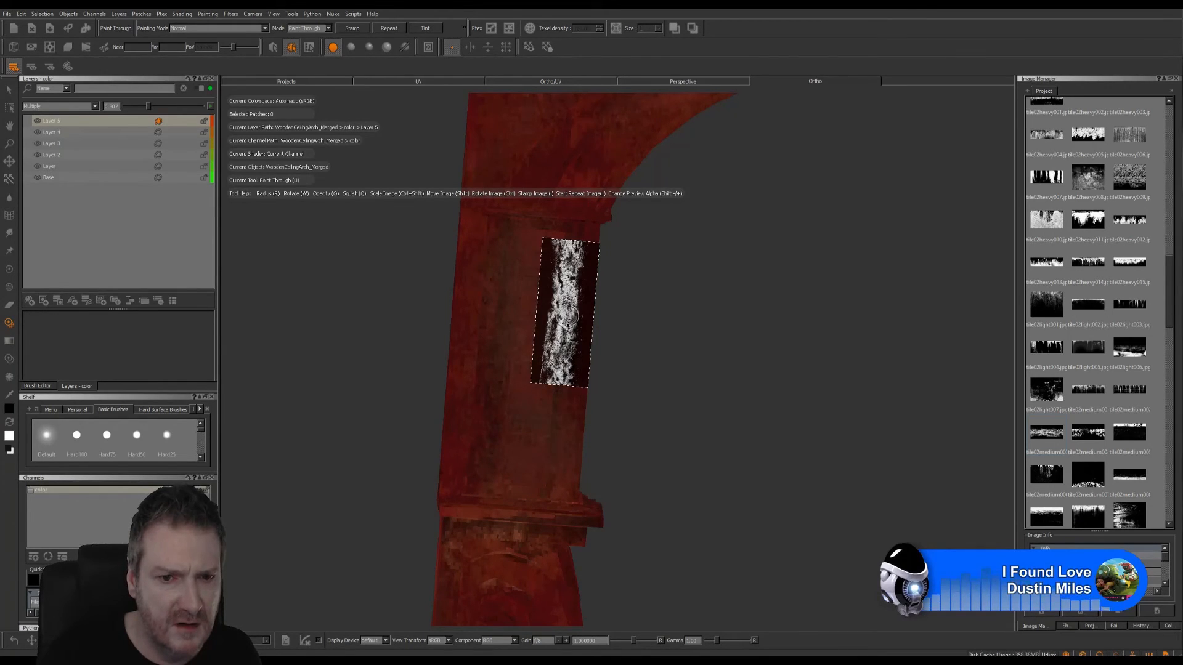
pyautogui.keyDown('shift'); pyautogui.moveTo(560, 320); pyautogui.dragTo(557, 442); pyautogui.keyUp('shift')
pyautogui.moveTo(565, 374); pyautogui.dragTo(560, 475)
pyautogui.moveTo(591, 422)
pyautogui.keyDown('ctrl'); pyautogui.mouseDown()
pyautogui.moveTo(604, 450)
pyautogui.moveTo(574, 461)
pyautogui.moveTo(565, 437)
pyautogui.moveTo(575, 440)
pyautogui.moveTo(486, 409)
pyautogui.mouseUp(); pyautogui.keyUp('ctrl')
pyautogui.moveTo(552, 438)
pyautogui.keyDown('shift'); pyautogui.mouseDown()
pyautogui.moveTo(639, 432)
pyautogui.moveTo(579, 281)
pyautogui.moveTo(520, 265)
pyautogui.mouseUp(); pyautogui.keyUp('shift')
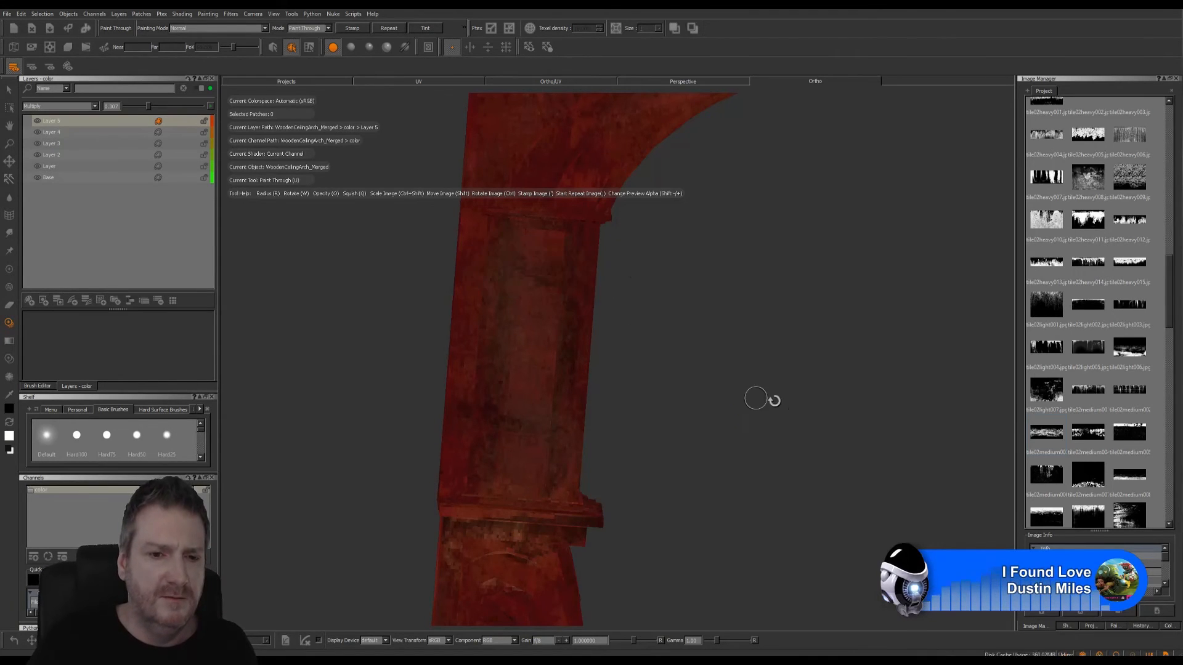
# - Paint dirt across the upper and lower ends of the other leg's reverse shaft panel and down its outer edge
pyautogui.moveTo(761, 396)
pyautogui.keyDown('alt'); pyautogui.mouseDown(button='right')
pyautogui.moveTo(688, 398)
pyautogui.moveTo(624, 423)
pyautogui.mouseUp(button='right'); pyautogui.keyUp('alt')
pyautogui.keyDown('alt'); pyautogui.moveTo(722, 406); pyautogui.dragTo(461, 402, button='middle'); pyautogui.keyUp('alt')
pyautogui.keyDown('alt'); pyautogui.moveTo(634, 397); pyautogui.dragTo(786, 397, button='right'); pyautogui.keyUp('alt')
pyautogui.keyDown('alt'); pyautogui.moveTo(766, 397); pyautogui.dragTo(623, 338, button='middle'); pyautogui.keyUp('alt')
pyautogui.moveTo(566, 282)
pyautogui.keyDown('shift'); pyautogui.mouseDown()
pyautogui.moveTo(701, 282)
pyautogui.moveTo(658, 279)
pyautogui.moveTo(707, 357)
pyautogui.moveTo(705, 432)
pyautogui.moveTo(670, 440)
pyautogui.moveTo(688, 441)
pyautogui.moveTo(701, 371)
pyautogui.moveTo(682, 373)
pyautogui.moveTo(687, 318)
pyautogui.moveTo(704, 263)
pyautogui.mouseUp(); pyautogui.keyUp('shift')
pyautogui.moveTo(706, 320)
pyautogui.keyDown('ctrl'); pyautogui.mouseDown()
pyautogui.moveTo(698, 331)
pyautogui.moveTo(714, 331)
pyautogui.mouseUp(); pyautogui.keyUp('ctrl')
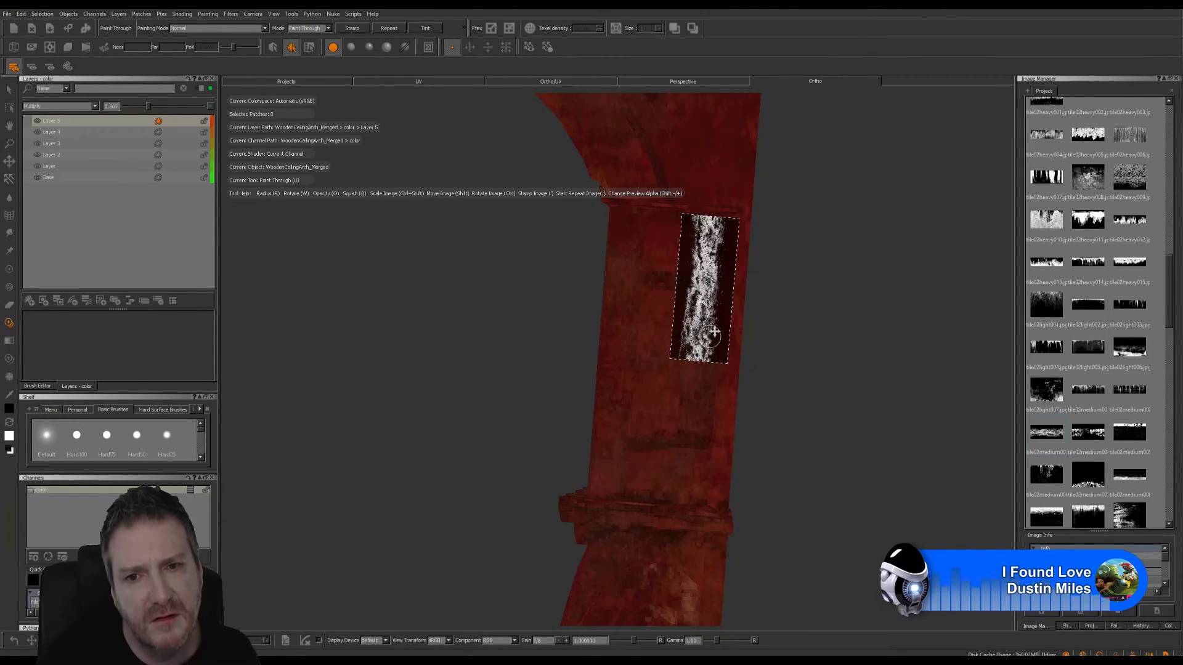
pyautogui.moveTo(703, 227); pyautogui.dragTo(703, 229)
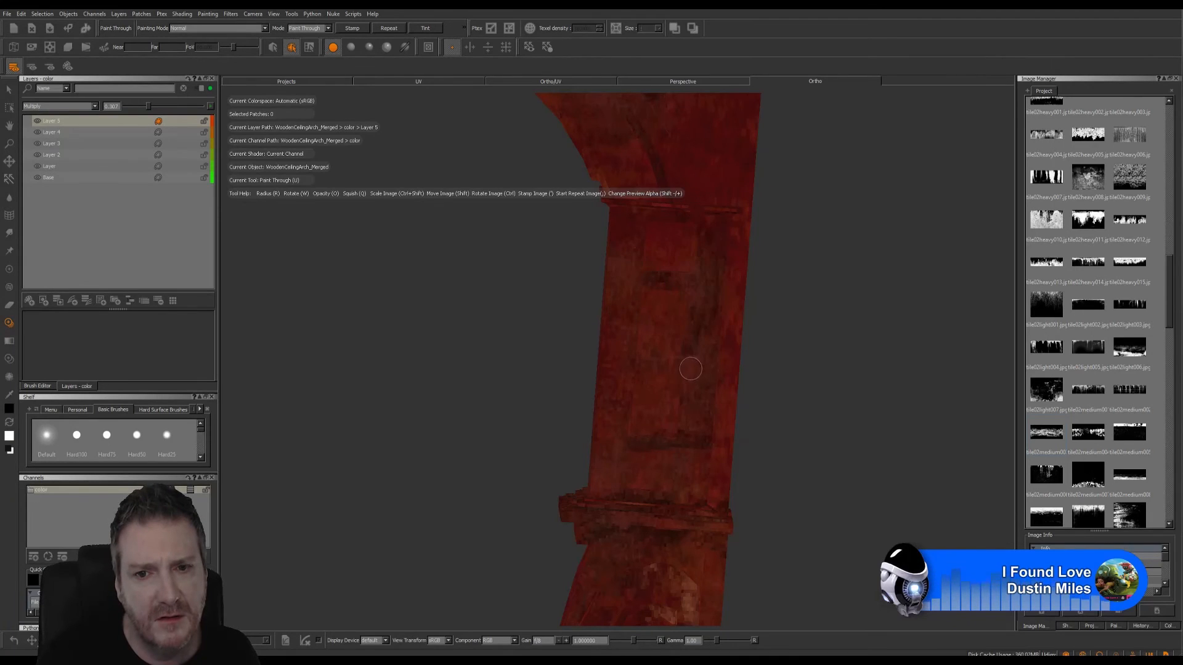
pyautogui.moveTo(690, 369)
pyautogui.mouseDown()
pyautogui.moveTo(675, 492)
pyautogui.moveTo(687, 472)
pyautogui.mouseUp()
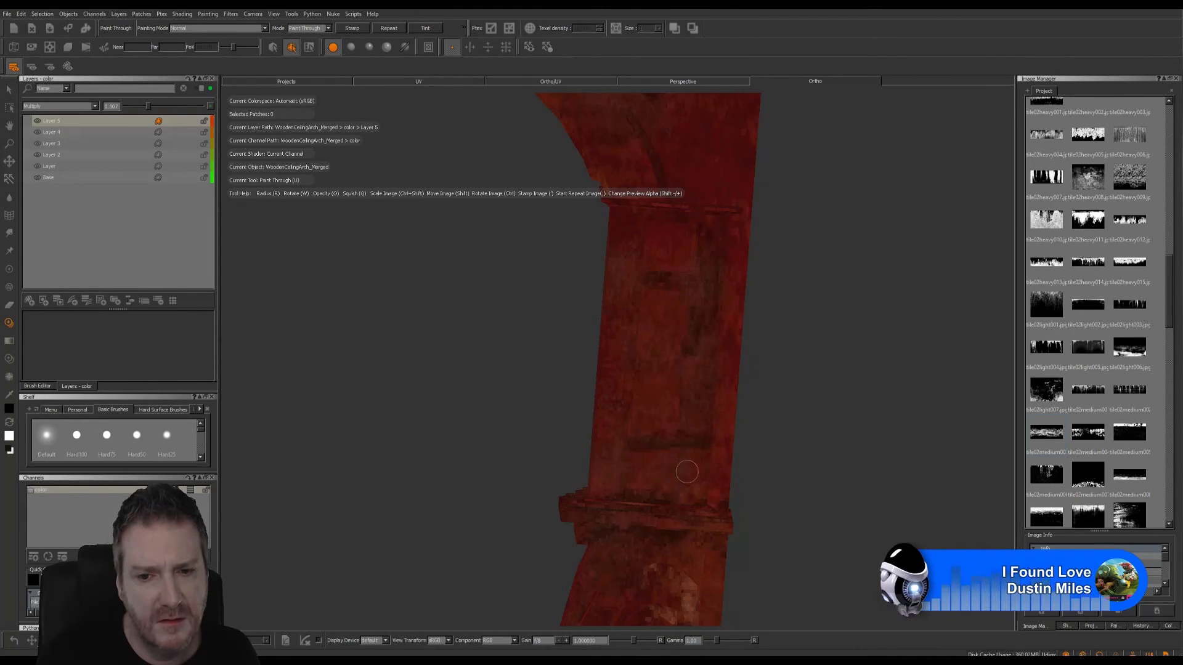
# - Paint the dirt image down the inner edge of that reverse shaft panel and bake the paint
pyautogui.moveTo(685, 376)
pyautogui.mouseDown()
pyautogui.moveTo(689, 393)
pyautogui.moveTo(641, 248)
pyautogui.moveTo(633, 289)
pyautogui.mouseUp()
pyautogui.moveTo(628, 352); pyautogui.dragTo(632, 355)
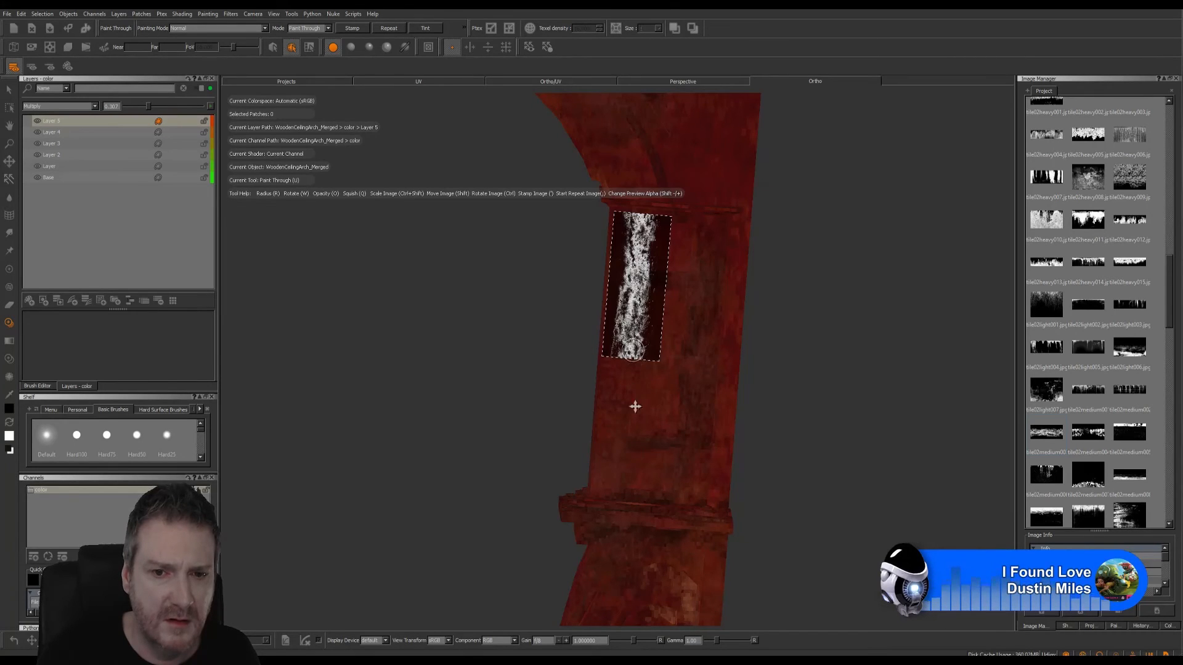
pyautogui.keyDown('shift'); pyautogui.moveTo(634, 407); pyautogui.dragTo(627, 521); pyautogui.keyUp('shift')
pyautogui.moveTo(620, 384); pyautogui.dragTo(624, 370)
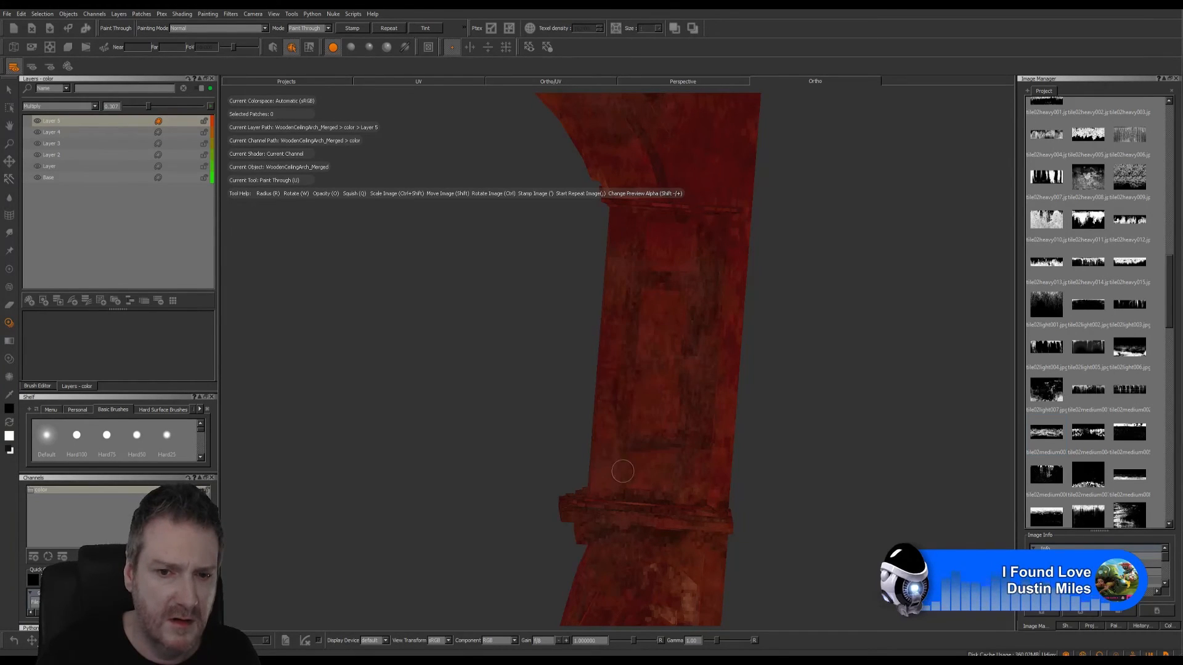
pyautogui.moveTo(623, 471); pyautogui.dragTo(625, 468)
pyautogui.press('b')
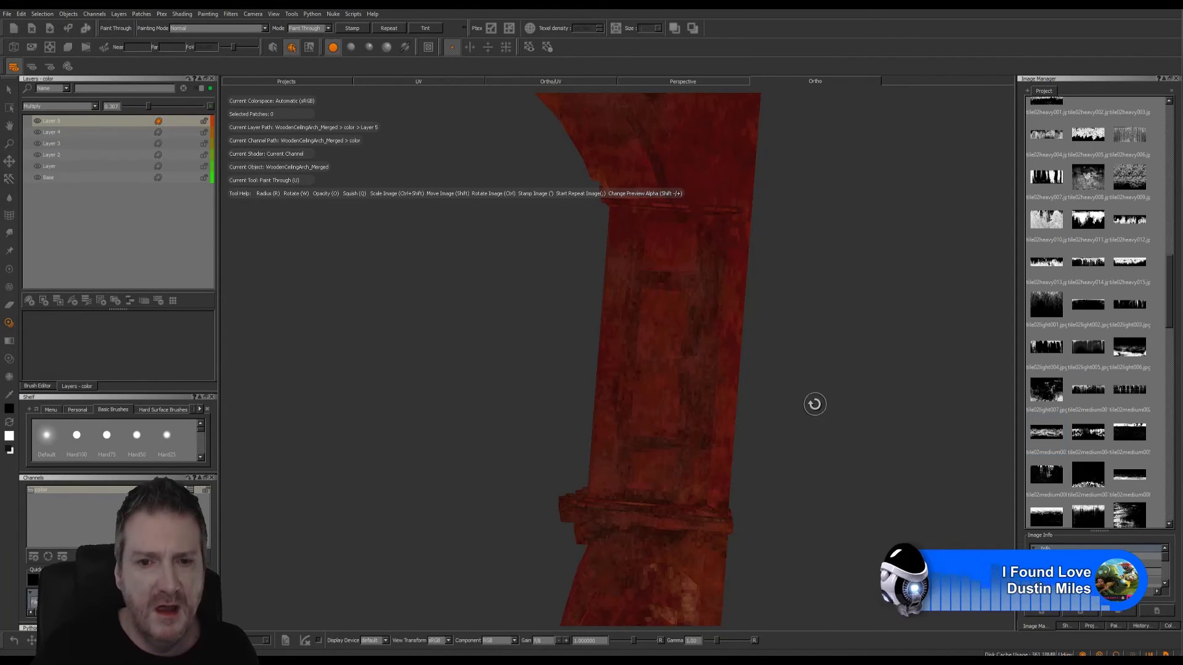
# - Lower the dirt layer's opacity to about 0.18 and examine the whole arch from the front, back and below
pyautogui.keyDown('alt'); pyautogui.moveTo(823, 395); pyautogui.dragTo(640, 439, button='right'); pyautogui.keyUp('alt')
pyautogui.keyDown('alt'); pyautogui.moveTo(496, 422); pyautogui.dragTo(813, 427); pyautogui.keyUp('alt')
pyautogui.keyDown('alt'); pyautogui.moveTo(644, 376); pyautogui.dragTo(644, 418); pyautogui.keyUp('alt')
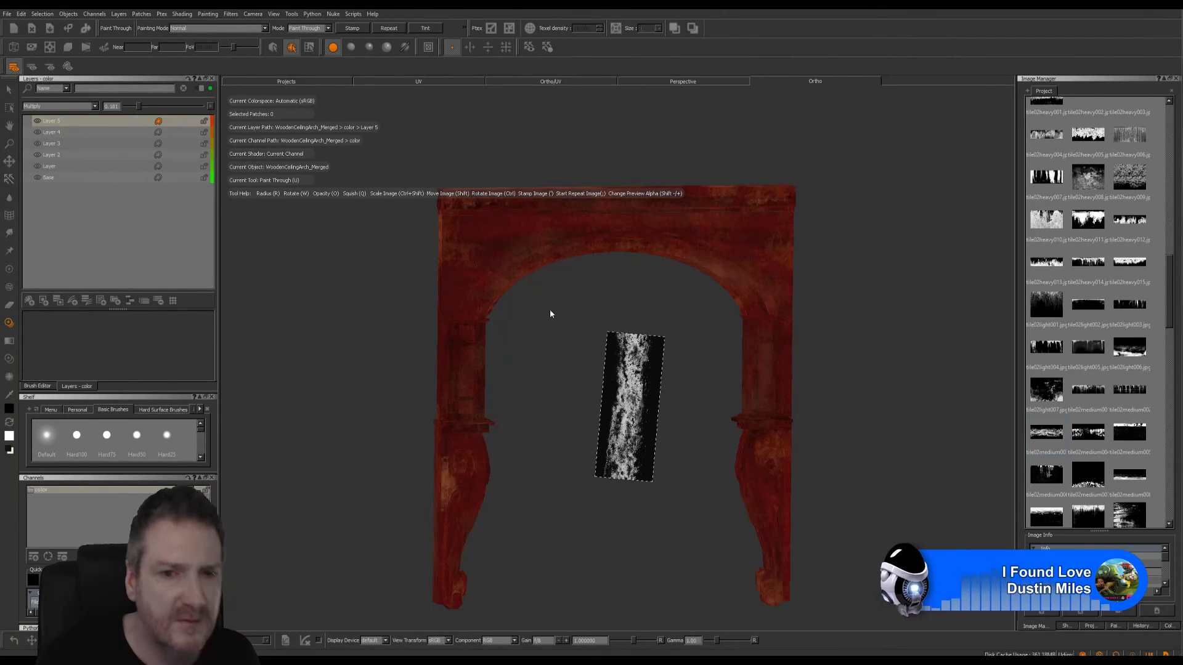
pyautogui.moveTo(576, 312)
pyautogui.keyDown('alt'); pyautogui.mouseDown()
pyautogui.moveTo(584, 261)
pyautogui.moveTo(571, 284)
pyautogui.moveTo(501, 308)
pyautogui.moveTo(705, 322)
pyautogui.moveTo(850, 314)
pyautogui.moveTo(893, 298)
pyautogui.mouseUp(); pyautogui.keyUp('alt')
pyautogui.scroll(4, 708, 320)
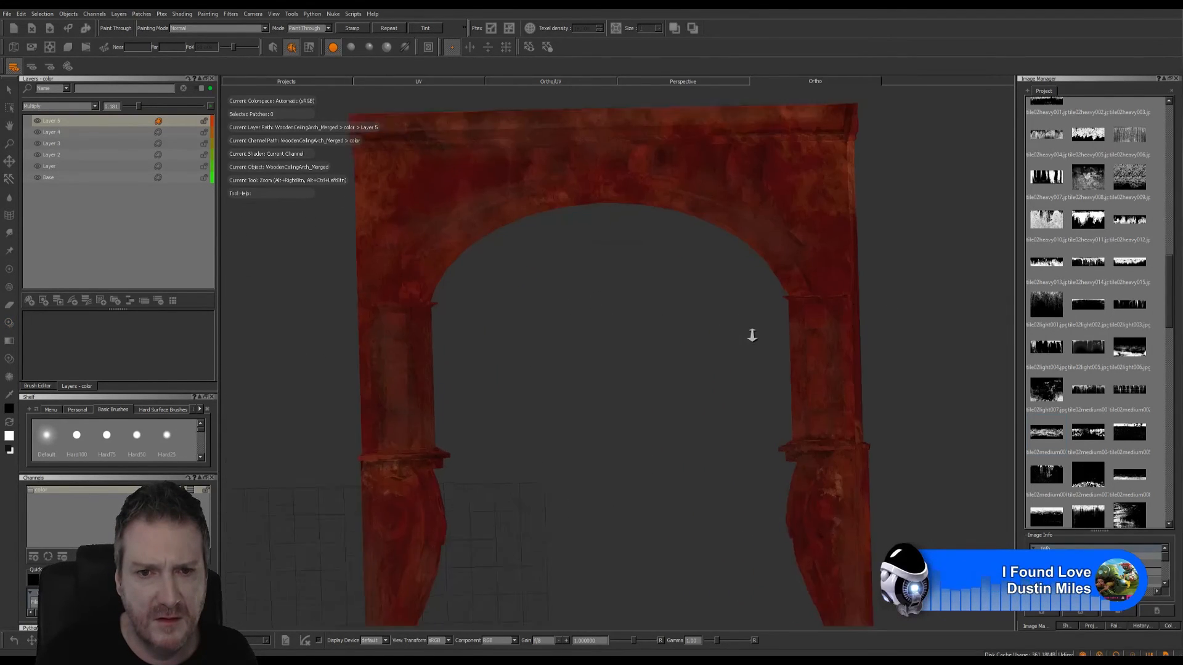
pyautogui.keyDown('alt'); pyautogui.moveTo(717, 301); pyautogui.dragTo(721, 242); pyautogui.keyUp('alt')
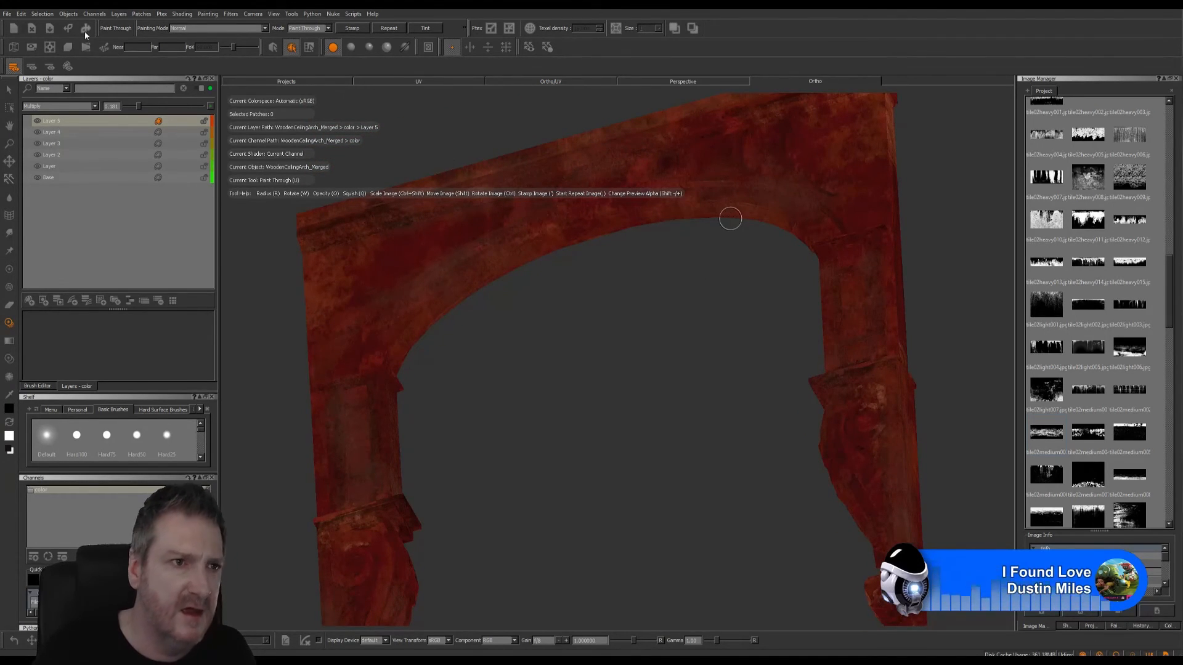
# - Save the project
pyautogui.click(8, 15)
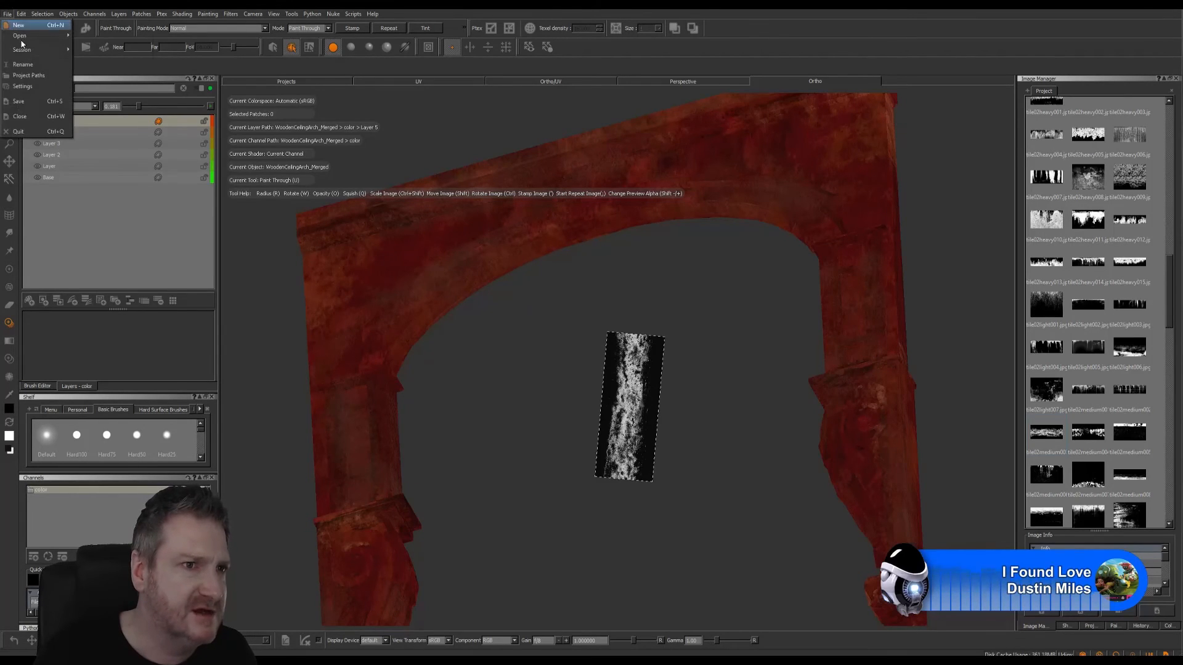
pyautogui.click(26, 103)
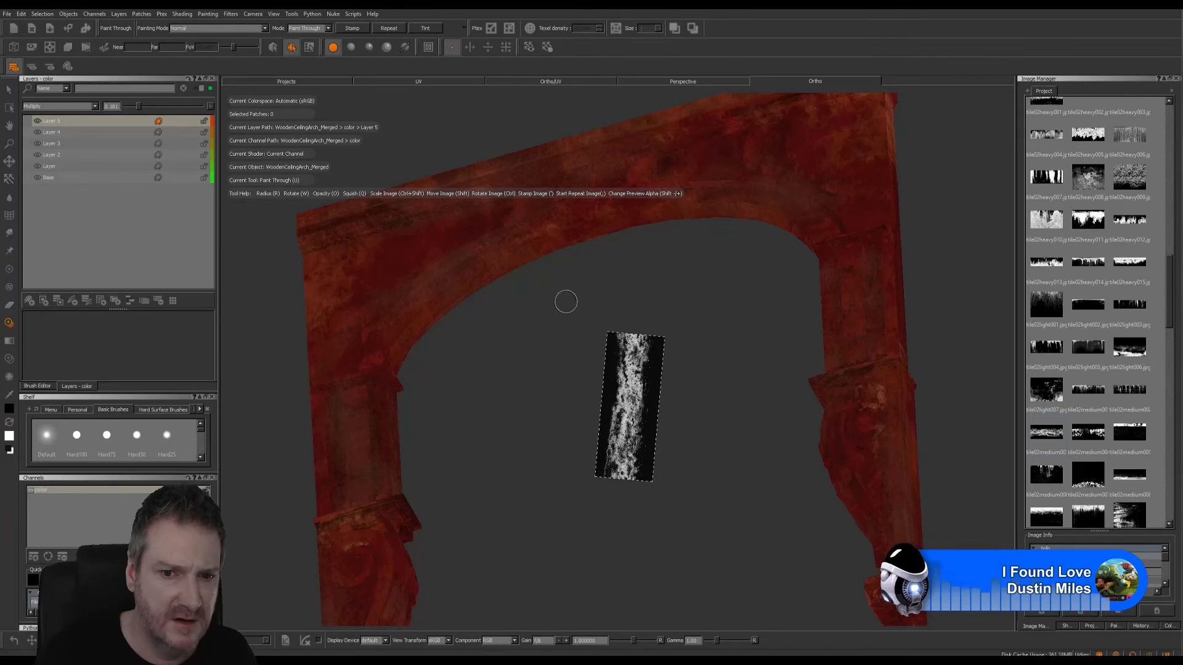
# - Add a new layer, enlarge the dirt image over one end of the arch curve, and show the projection settings
pyautogui.moveTo(637, 353)
pyautogui.keyDown('ctrl'); pyautogui.mouseDown()
pyautogui.moveTo(683, 381)
pyautogui.moveTo(584, 378)
pyautogui.moveTo(429, 329)
pyautogui.mouseUp(); pyautogui.keyUp('ctrl')
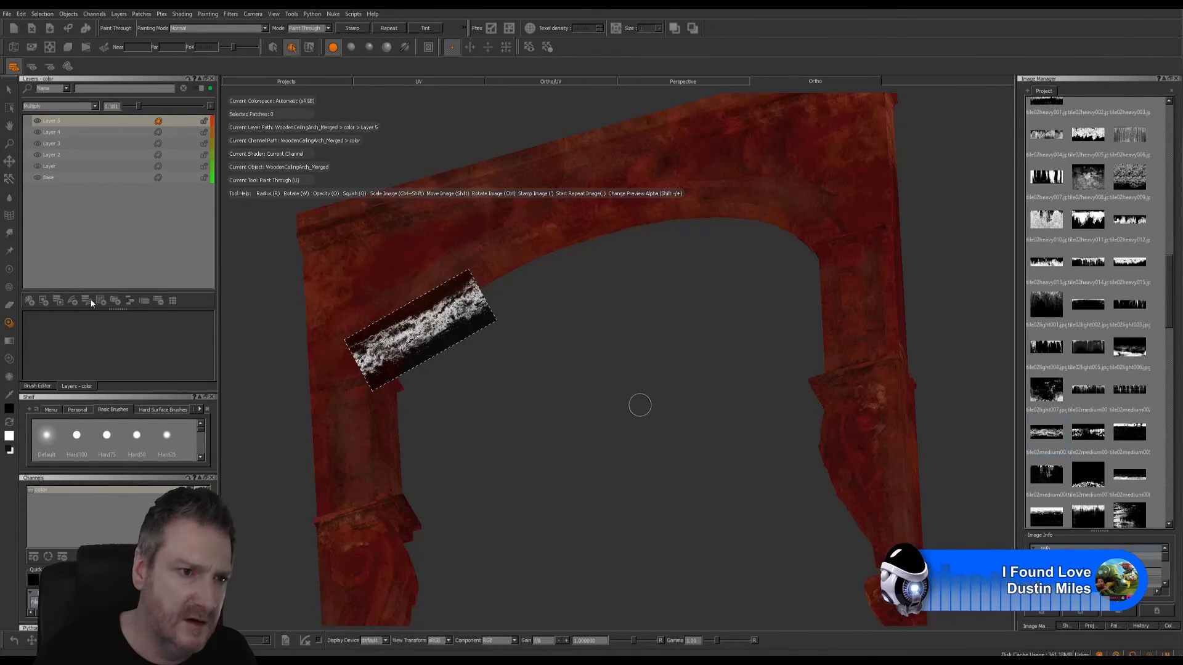
pyautogui.click(30, 300)
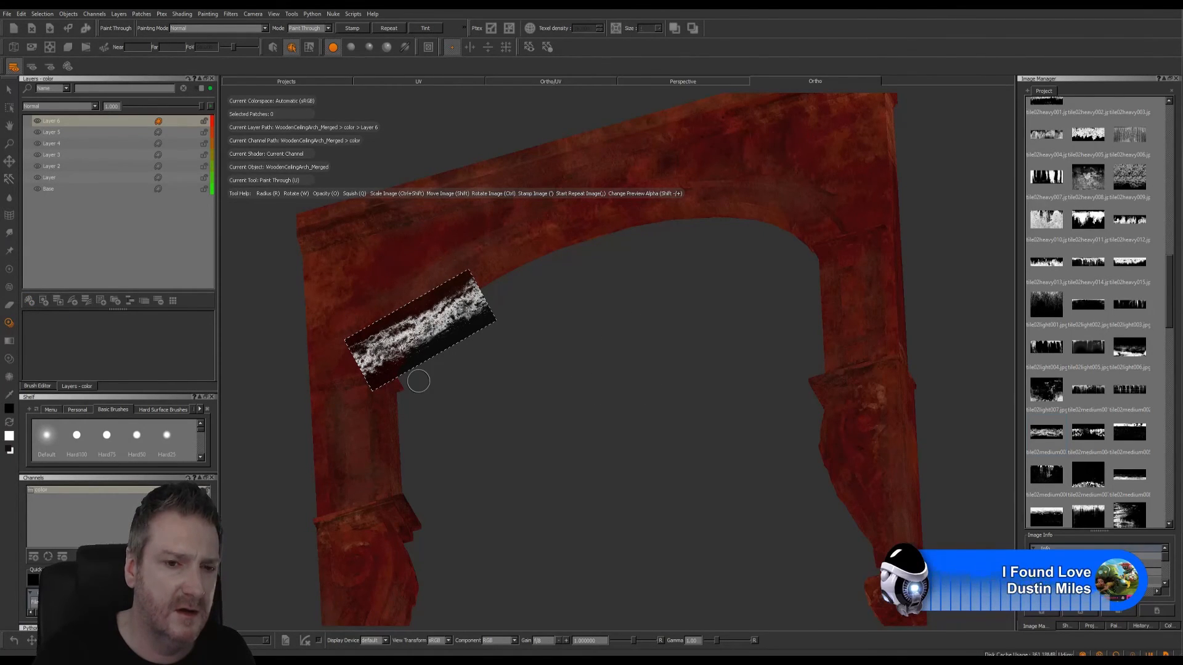
pyautogui.moveTo(446, 334)
pyautogui.keyDown('ctrl'); pyautogui.mouseDown()
pyautogui.moveTo(442, 320)
pyautogui.moveTo(483, 287)
pyautogui.moveTo(542, 366)
pyautogui.moveTo(469, 269)
pyautogui.moveTo(476, 286)
pyautogui.mouseUp(); pyautogui.keyUp('ctrl')
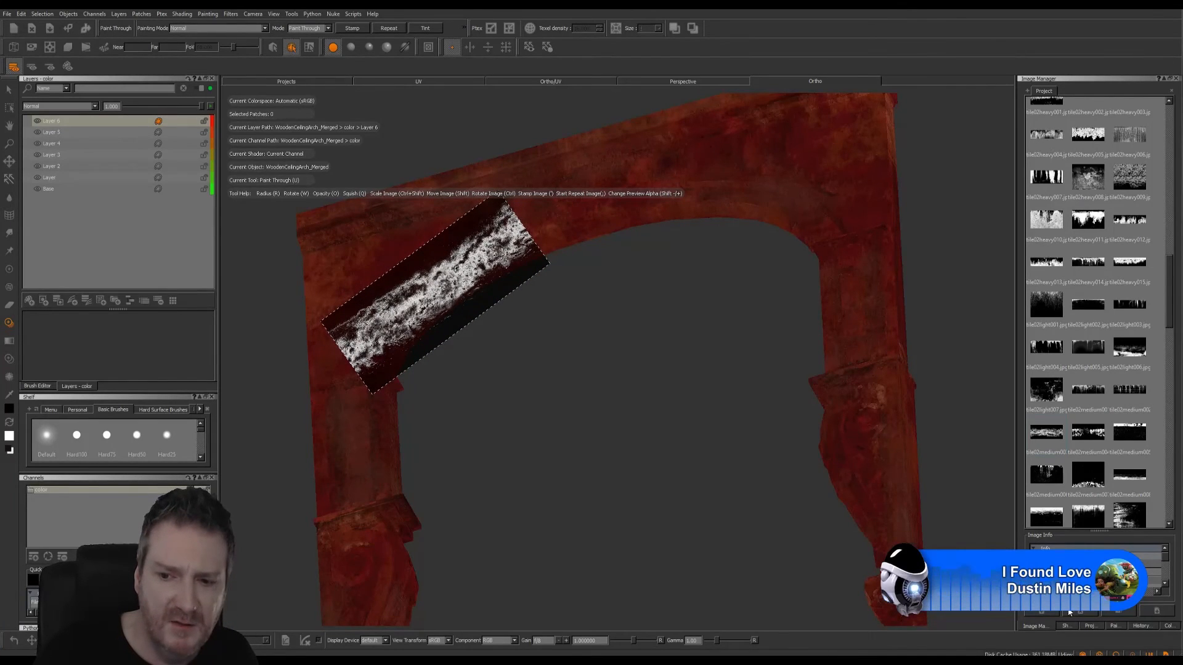
pyautogui.click(1090, 625)
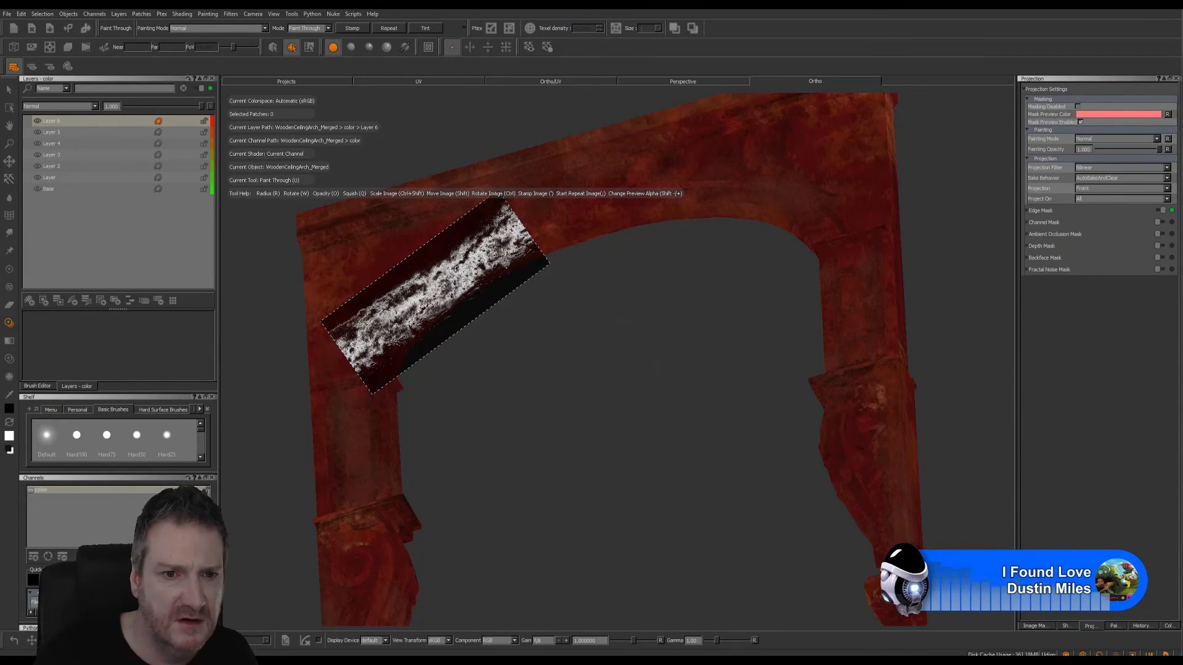
# - Place the dirt image over one end of the arch's curved underside and set the new layer to Multiply at about 0.46 opacity
pyautogui.moveTo(523, 282)
pyautogui.mouseDown()
pyautogui.moveTo(470, 264)
pyautogui.moveTo(450, 304)
pyautogui.mouseUp()
pyautogui.keyDown('alt'); pyautogui.moveTo(449, 305); pyautogui.dragTo(509, 315, button='right'); pyautogui.keyUp('alt')
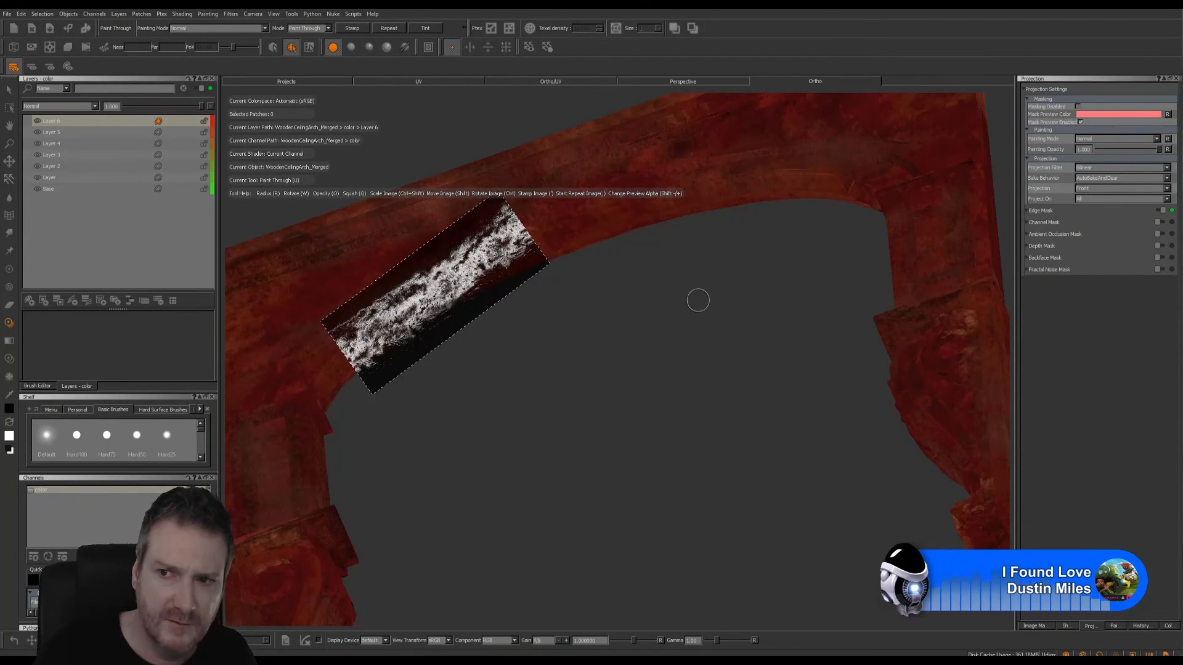
pyautogui.moveTo(572, 327)
pyautogui.keyDown('alt'); pyautogui.mouseDown()
pyautogui.moveTo(573, 357)
pyautogui.moveTo(560, 261)
pyautogui.moveTo(615, 401)
pyautogui.moveTo(589, 327)
pyautogui.moveTo(532, 294)
pyautogui.moveTo(549, 302)
pyautogui.mouseUp(); pyautogui.keyUp('alt')
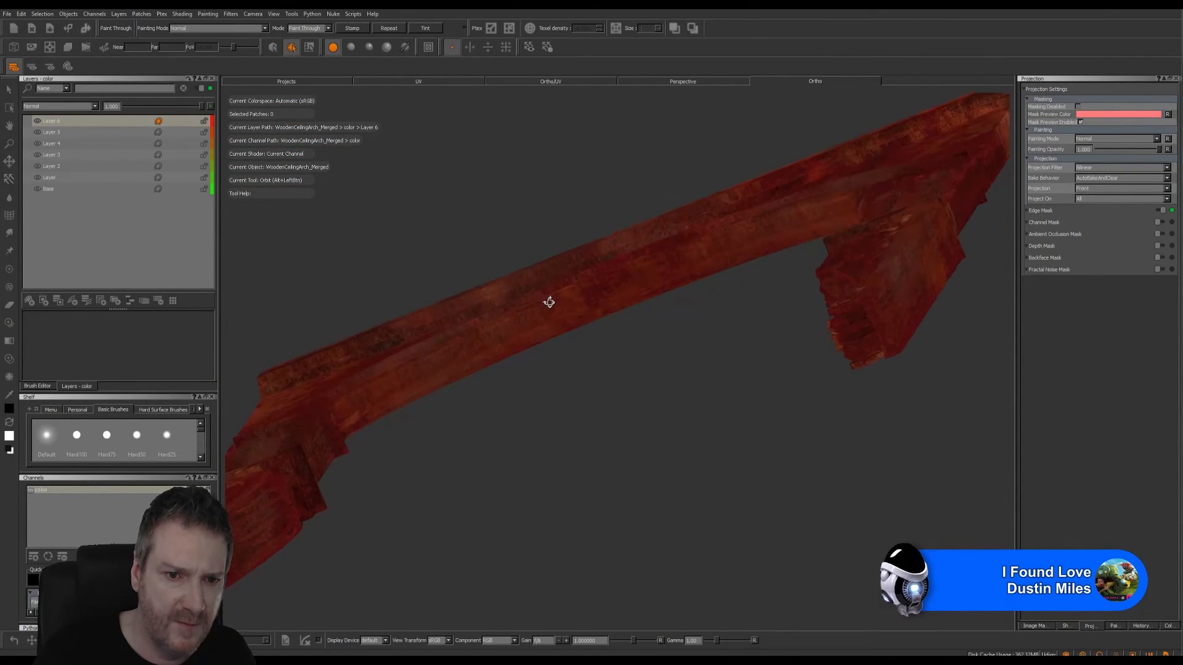
pyautogui.moveTo(493, 268); pyautogui.dragTo(510, 262)
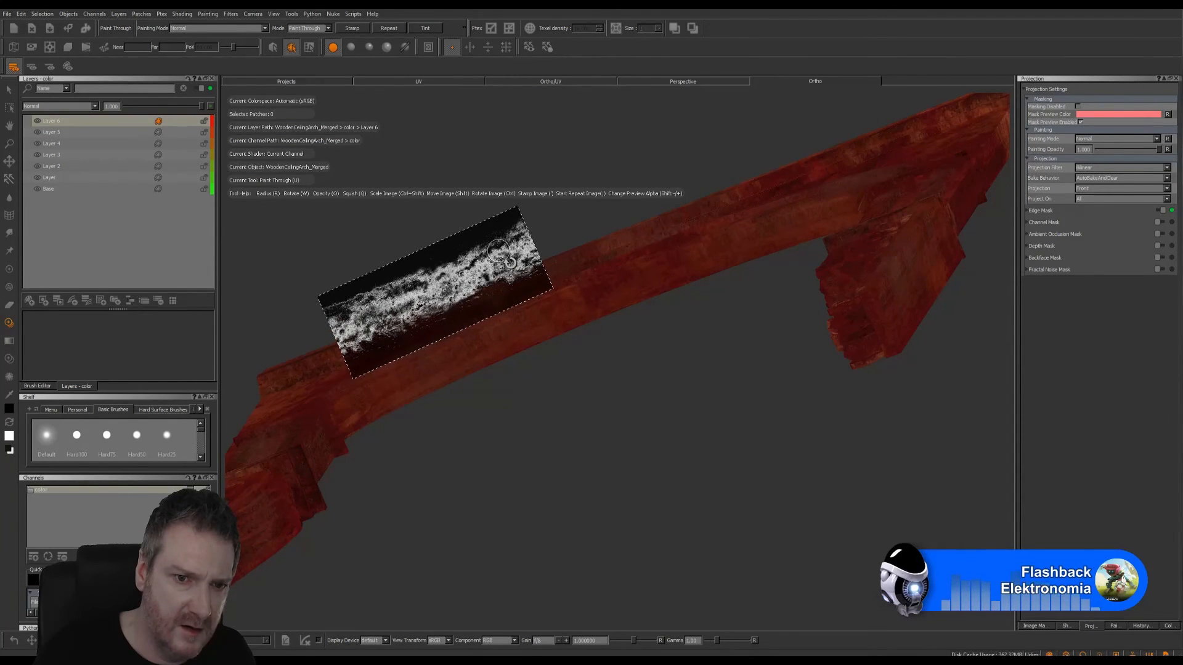
pyautogui.keyDown('shift'); pyautogui.moveTo(511, 204); pyautogui.dragTo(509, 279); pyautogui.keyUp('shift')
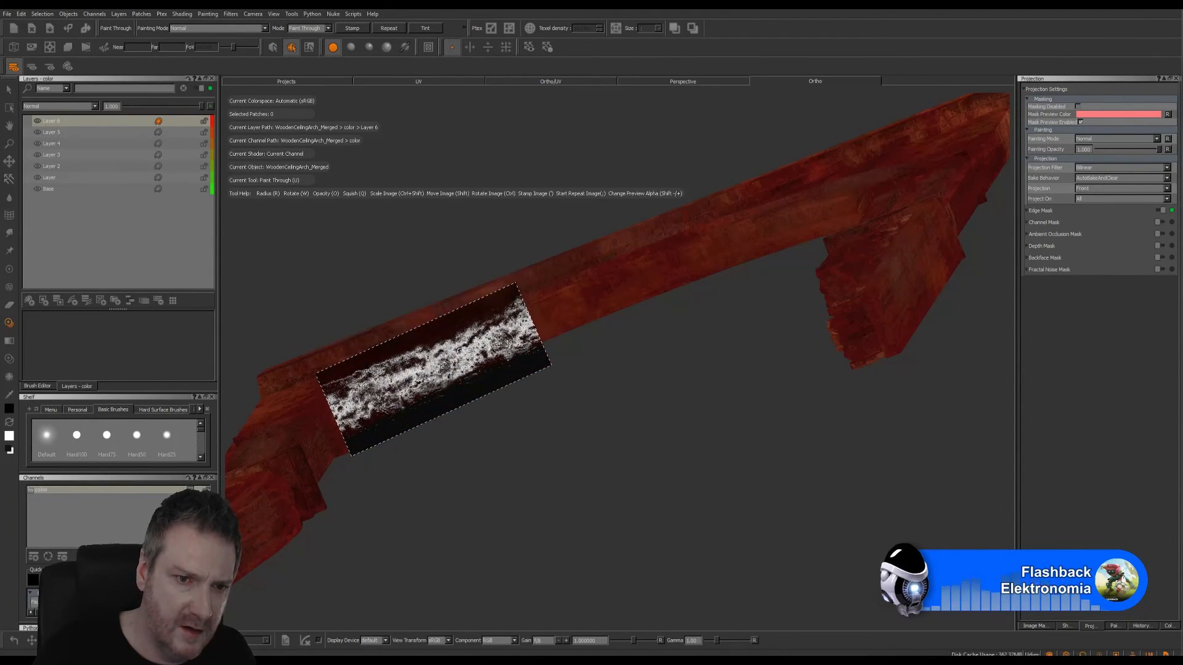
pyautogui.click(95, 107)
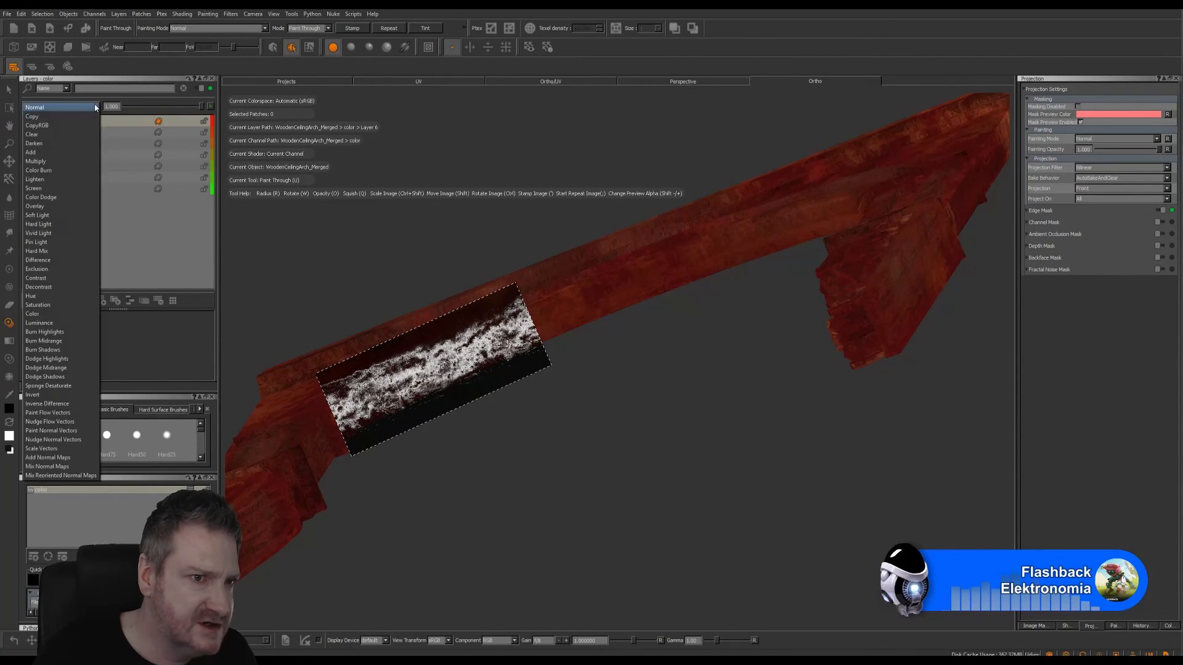
pyautogui.click(140, 157)
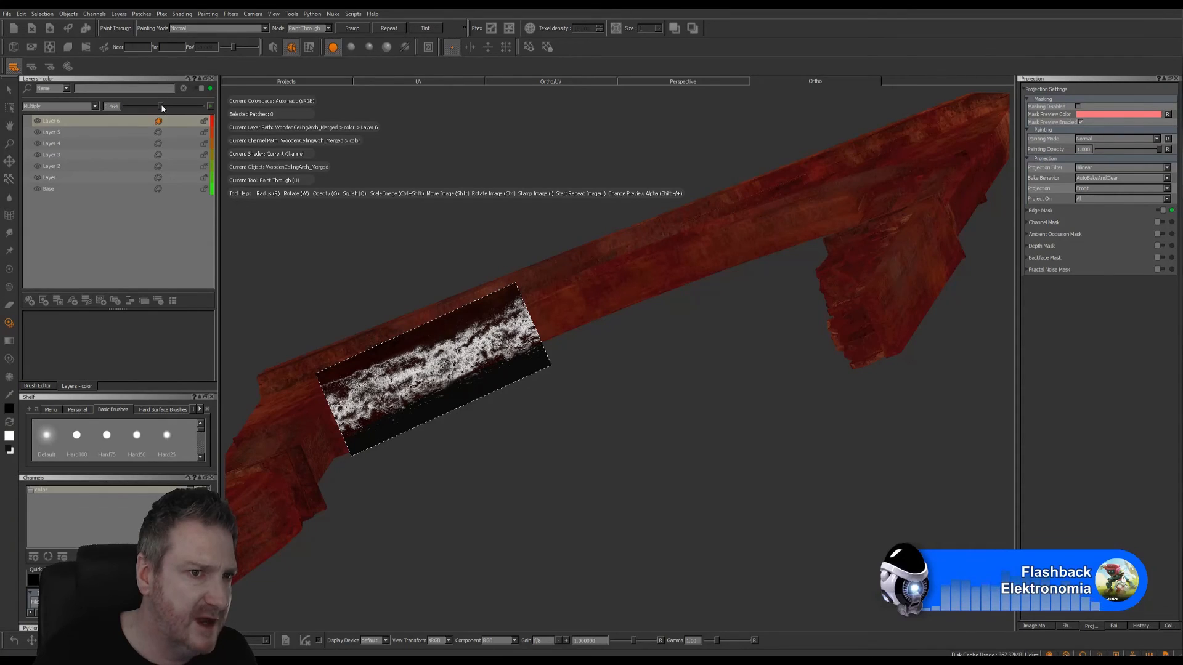
# - Paint the dirt image along the arch's curved underside from that end to the middle
pyautogui.moveTo(388, 385); pyautogui.dragTo(368, 400)
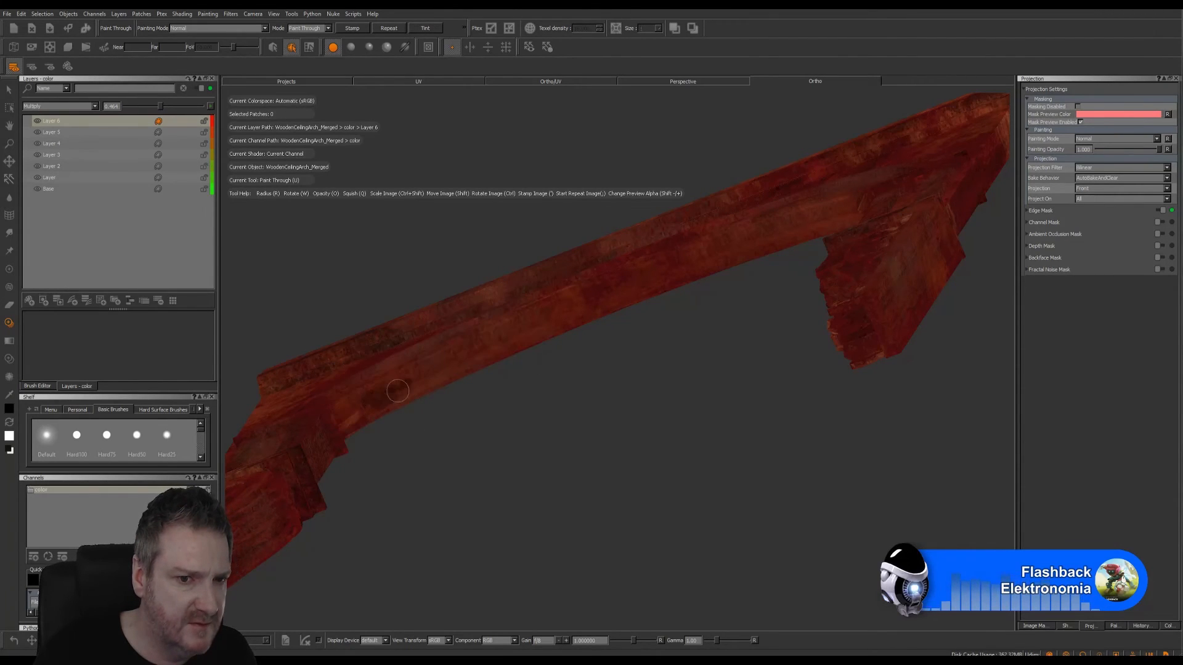
pyautogui.moveTo(481, 357)
pyautogui.mouseDown()
pyautogui.moveTo(538, 309)
pyautogui.moveTo(752, 278)
pyautogui.moveTo(773, 242)
pyautogui.mouseUp()
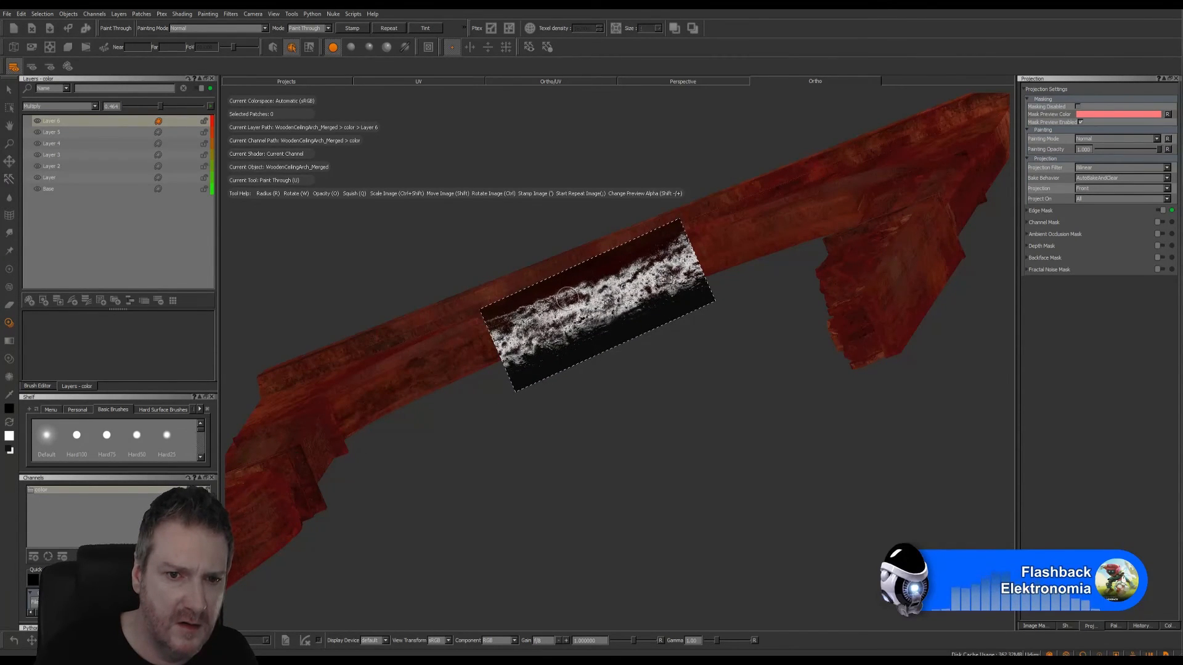
pyautogui.moveTo(567, 298)
pyautogui.mouseDown()
pyautogui.moveTo(517, 326)
pyautogui.moveTo(639, 282)
pyautogui.mouseUp()
pyautogui.moveTo(702, 257); pyautogui.dragTo(696, 361)
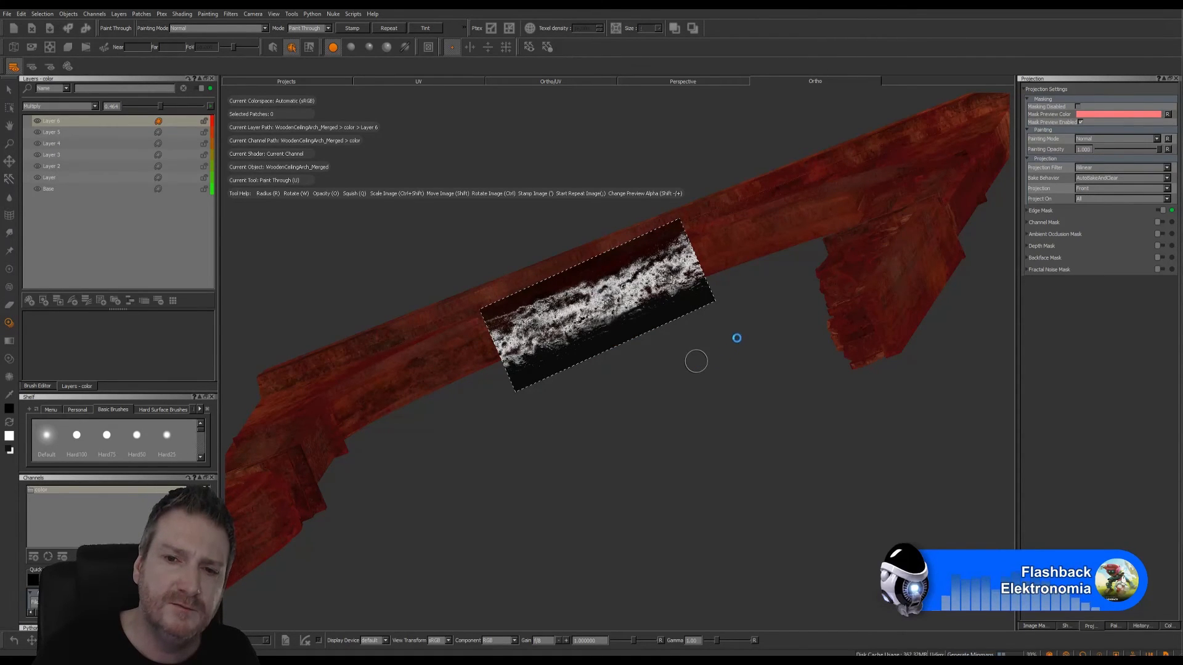
# - Continue painting dirt along the underside towards the opposite leg, aligning the image with the curve, and bake the paint
pyautogui.keyDown('alt'); pyautogui.moveTo(747, 311); pyautogui.dragTo(713, 305, button='right'); pyautogui.keyUp('alt')
pyautogui.moveTo(713, 306)
pyautogui.keyDown('alt'); pyautogui.mouseDown()
pyautogui.moveTo(782, 325)
pyautogui.moveTo(517, 270)
pyautogui.moveTo(549, 314)
pyautogui.moveTo(681, 372)
pyautogui.moveTo(734, 372)
pyautogui.moveTo(708, 369)
pyautogui.mouseUp(); pyautogui.keyUp('alt')
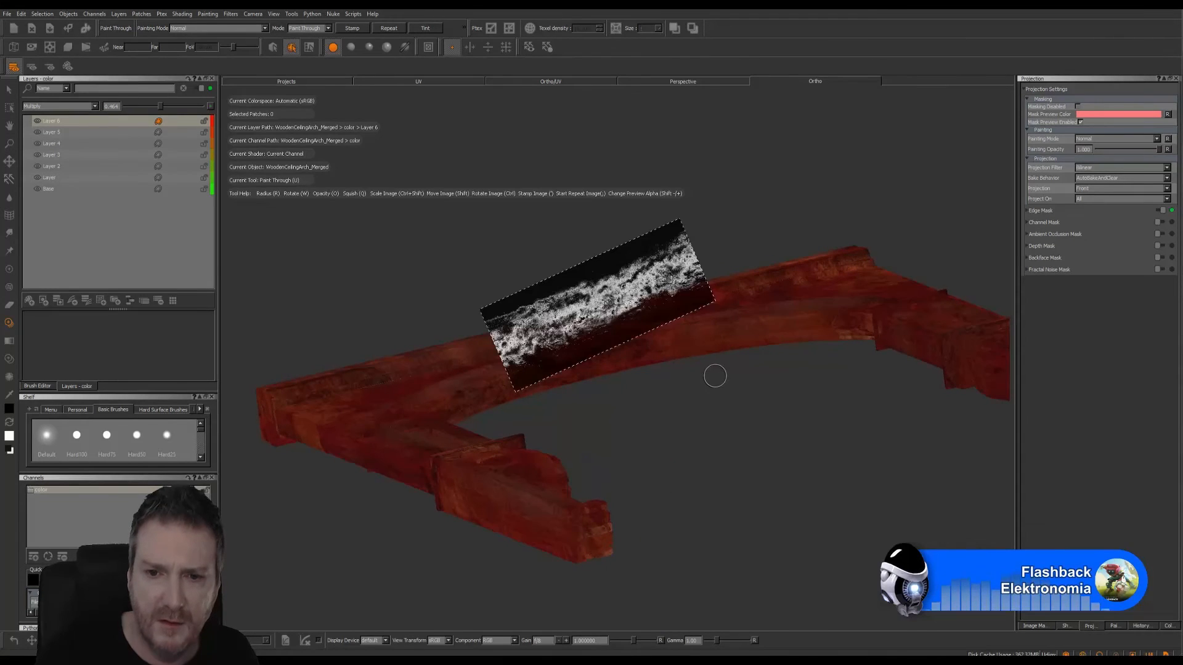
pyautogui.moveTo(651, 257)
pyautogui.keyDown('ctrl'); pyautogui.mouseDown()
pyautogui.moveTo(687, 322)
pyautogui.moveTo(769, 337)
pyautogui.mouseUp(); pyautogui.keyUp('ctrl')
pyautogui.moveTo(734, 409)
pyautogui.keyDown('alt'); pyautogui.mouseDown(button='right')
pyautogui.moveTo(774, 414)
pyautogui.moveTo(766, 409)
pyautogui.mouseUp(button='right'); pyautogui.keyUp('alt')
pyautogui.keyDown('alt'); pyautogui.moveTo(766, 409); pyautogui.dragTo(639, 417); pyautogui.keyUp('alt')
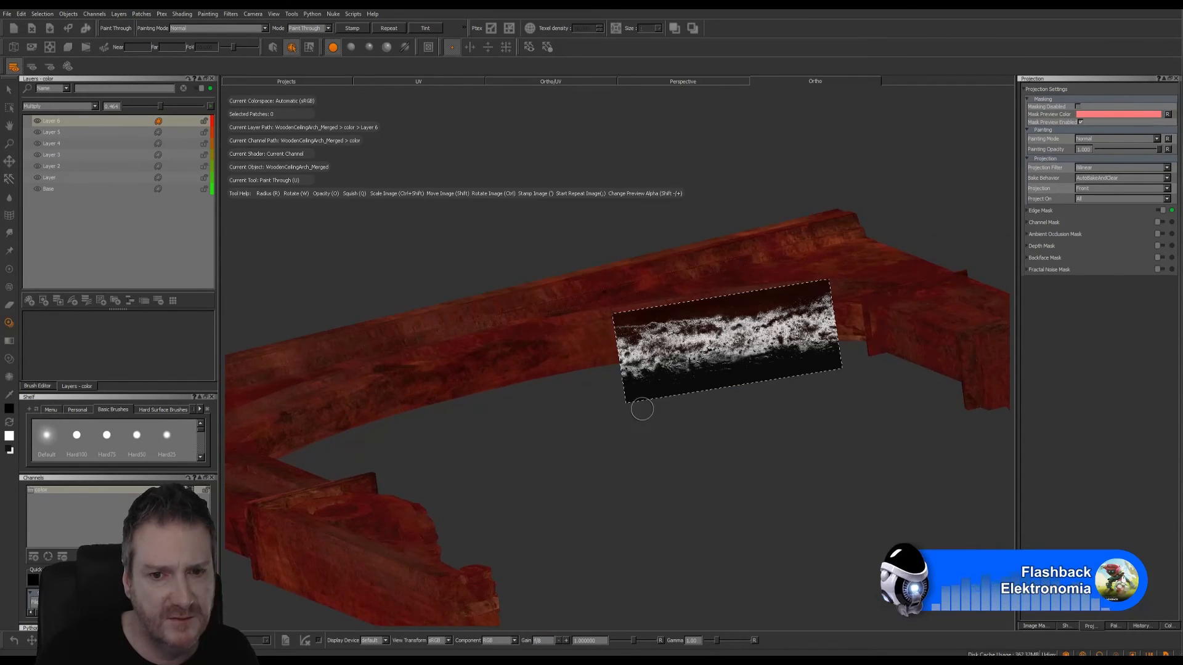
pyautogui.keyDown('shift'); pyautogui.moveTo(704, 338); pyautogui.dragTo(606, 329); pyautogui.keyUp('shift')
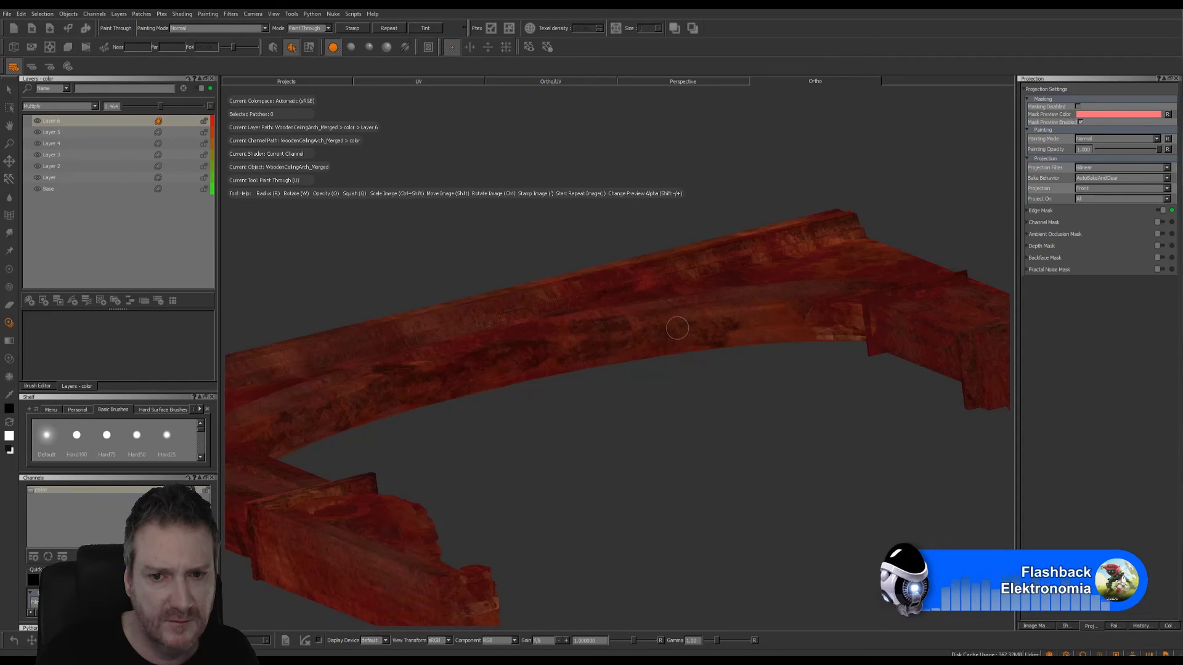
pyautogui.moveTo(693, 311)
pyautogui.keyDown('shift'); pyautogui.mouseDown()
pyautogui.moveTo(828, 314)
pyautogui.moveTo(832, 326)
pyautogui.moveTo(796, 325)
pyautogui.moveTo(809, 323)
pyautogui.mouseUp(); pyautogui.keyUp('shift')
pyautogui.press('b')
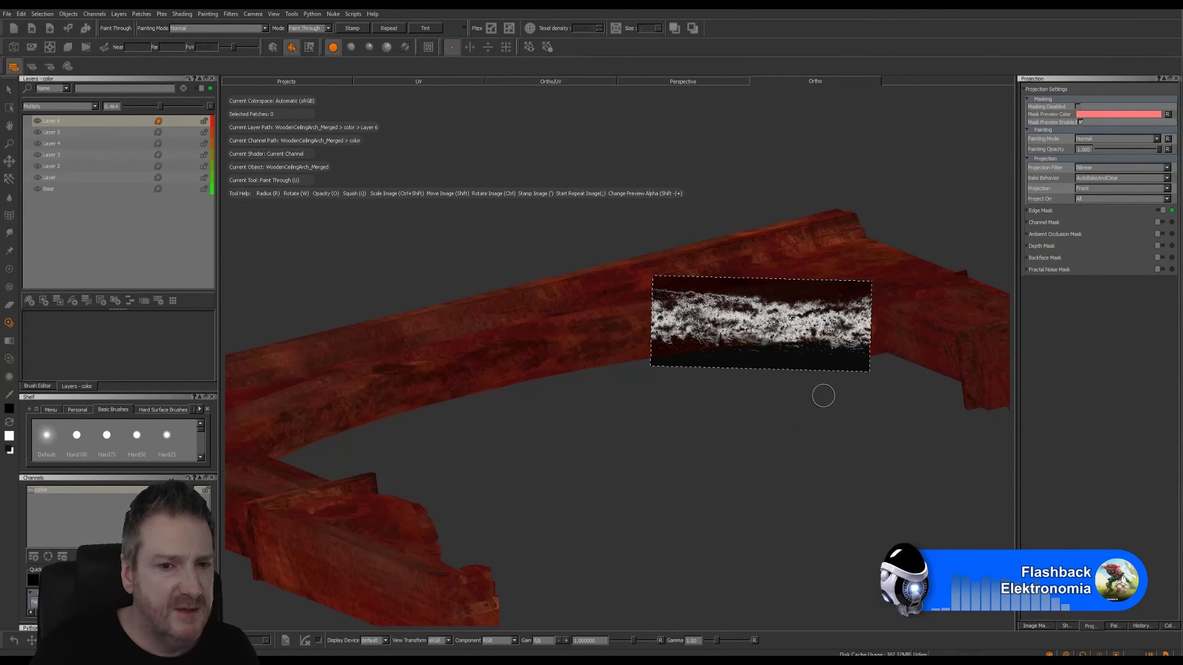
# - Turn off the edge mask for projections and lower the dirt layer's opacity to about 0.40
pyautogui.moveTo(763, 422)
pyautogui.keyDown('alt'); pyautogui.mouseDown()
pyautogui.moveTo(727, 445)
pyautogui.moveTo(721, 404)
pyautogui.mouseUp(); pyautogui.keyUp('alt')
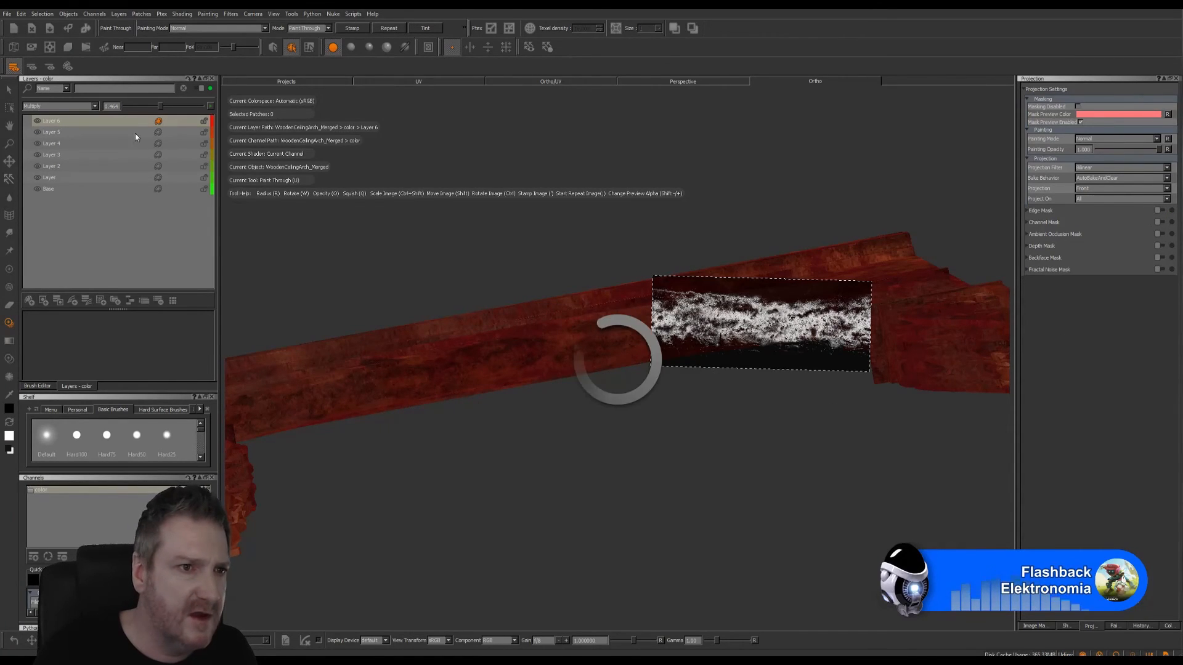
pyautogui.moveTo(161, 105); pyautogui.dragTo(151, 107)
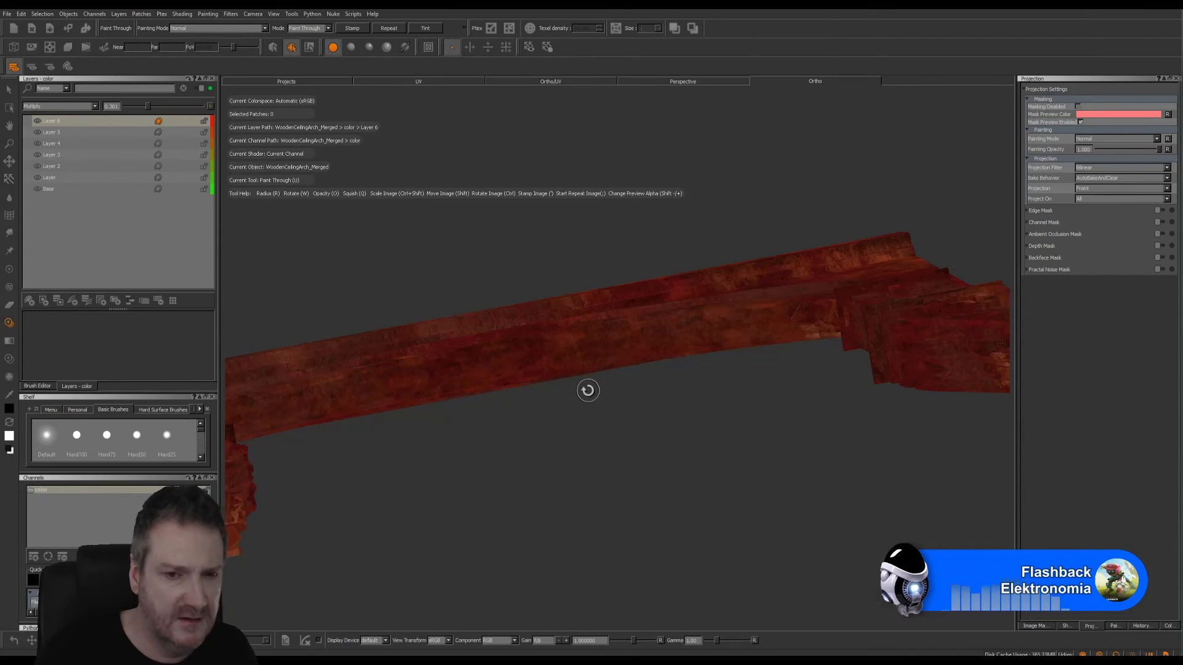
pyautogui.keyDown('alt'); pyautogui.moveTo(585, 390); pyautogui.dragTo(502, 369); pyautogui.keyUp('alt')
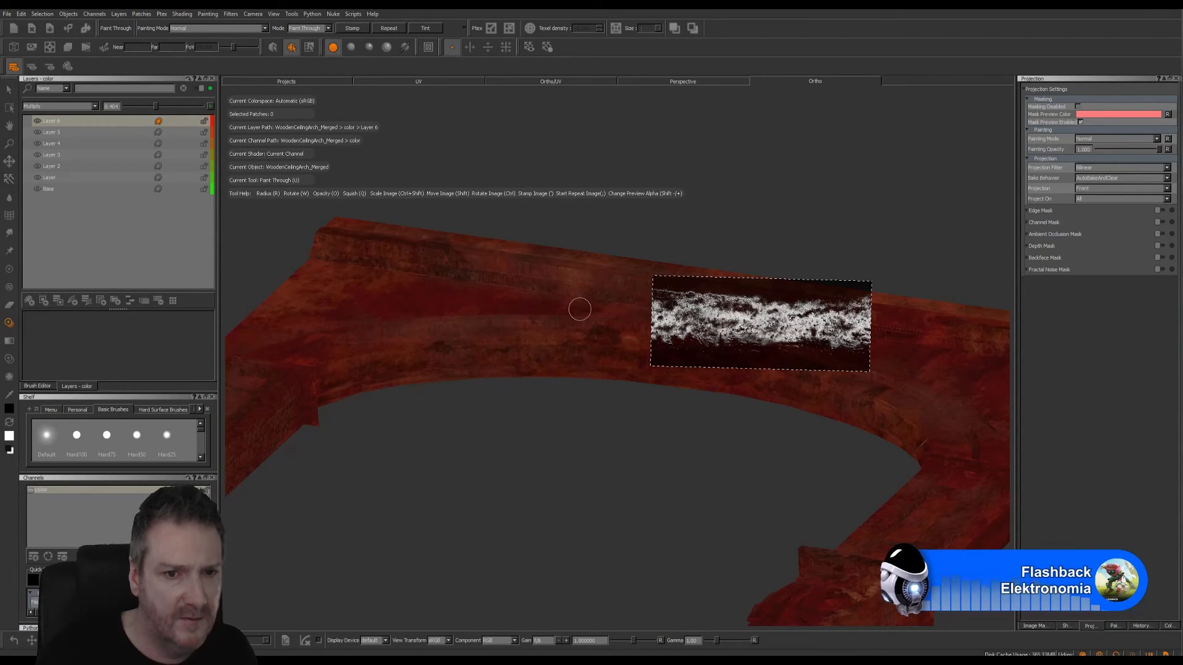
# - Paint dirt on the arch's face along the inner curve, from the crown down towards the nearer leg
pyautogui.moveTo(597, 430)
pyautogui.keyDown('alt'); pyautogui.mouseDown()
pyautogui.moveTo(618, 482)
pyautogui.moveTo(666, 522)
pyautogui.moveTo(599, 517)
pyautogui.mouseUp(); pyautogui.keyUp('alt')
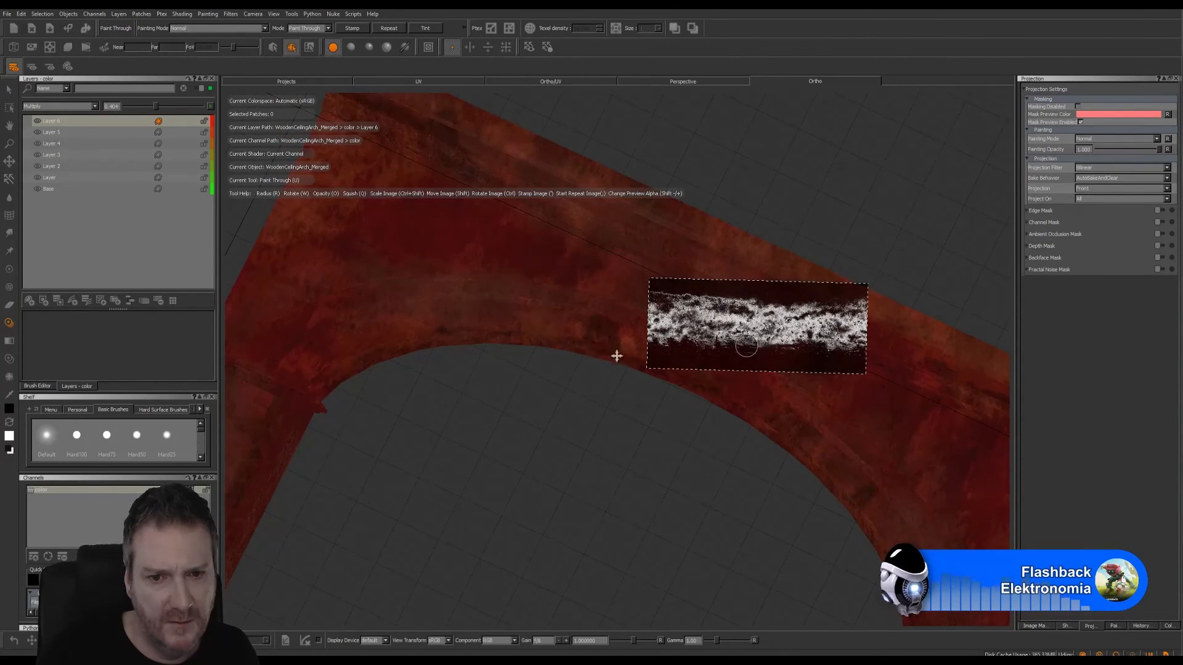
pyautogui.keyDown('shift'); pyautogui.moveTo(747, 346); pyautogui.dragTo(567, 340); pyautogui.keyUp('shift')
pyautogui.keyDown('ctrl'); pyautogui.moveTo(642, 321); pyautogui.dragTo(667, 363); pyautogui.keyUp('ctrl')
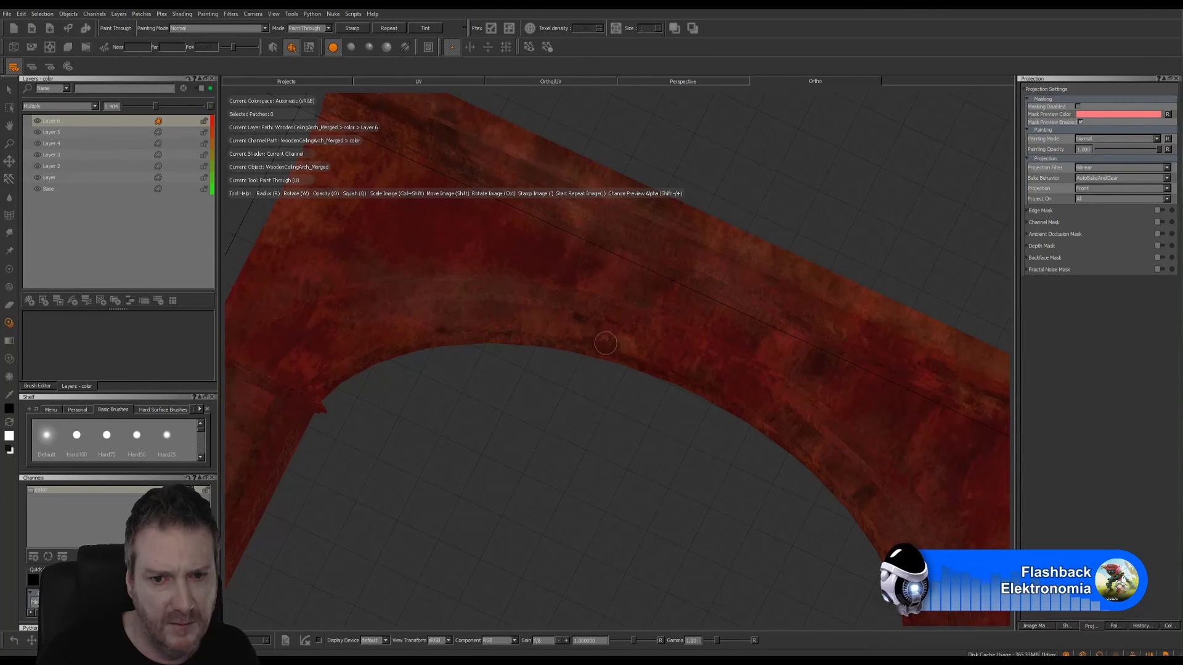
pyautogui.moveTo(576, 320)
pyautogui.mouseDown()
pyautogui.moveTo(491, 310)
pyautogui.moveTo(526, 321)
pyautogui.mouseUp()
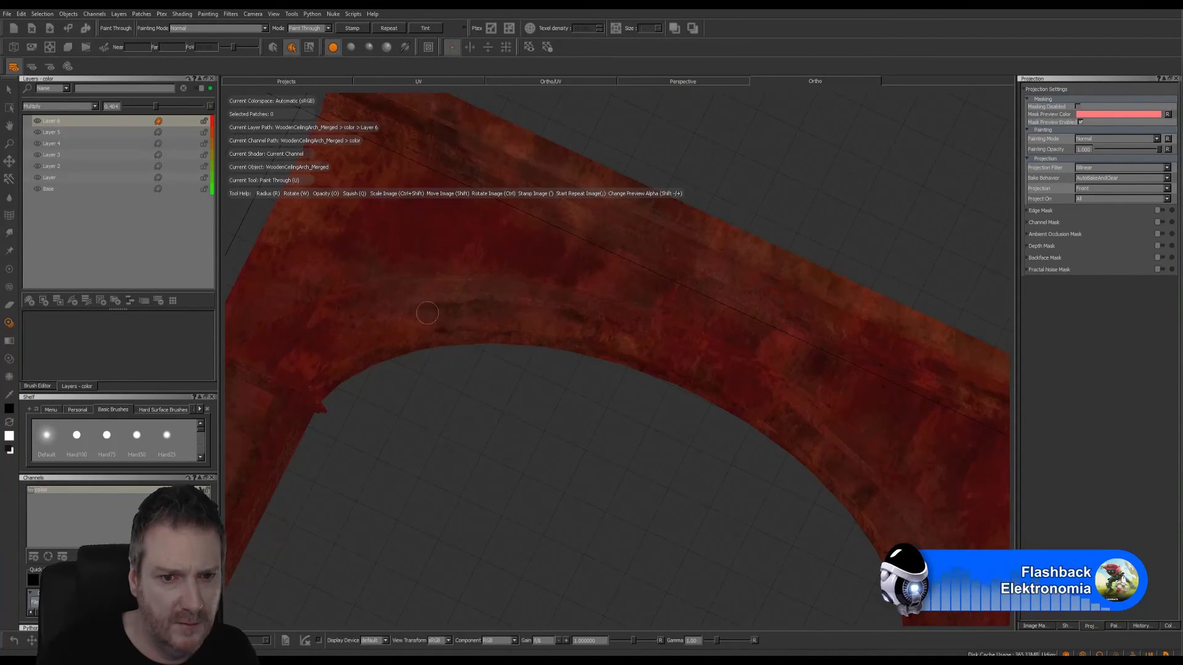
pyautogui.moveTo(329, 349); pyautogui.dragTo(323, 357)
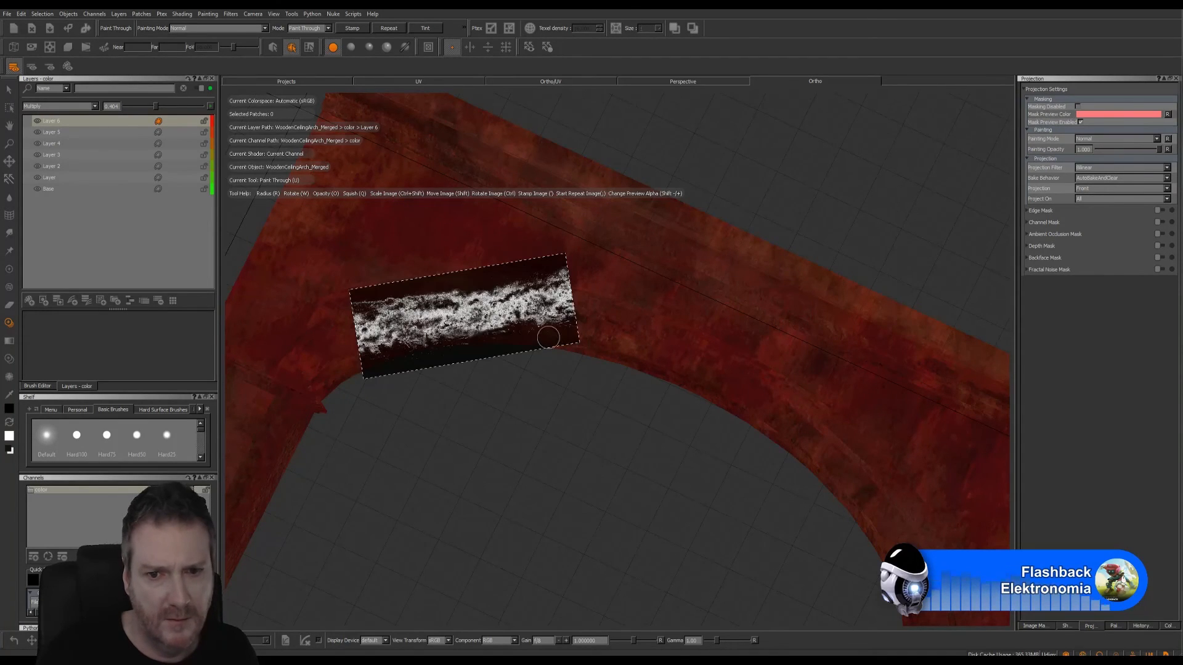
# - Paint dirt along the remaining inner curve of that face, down towards the opposite leg
pyautogui.keyDown('shift'); pyautogui.moveTo(518, 313); pyautogui.dragTo(748, 399); pyautogui.keyUp('shift')
pyautogui.moveTo(751, 379)
pyautogui.keyDown('ctrl'); pyautogui.mouseDown()
pyautogui.moveTo(798, 437)
pyautogui.moveTo(811, 432)
pyautogui.mouseUp(); pyautogui.keyUp('ctrl')
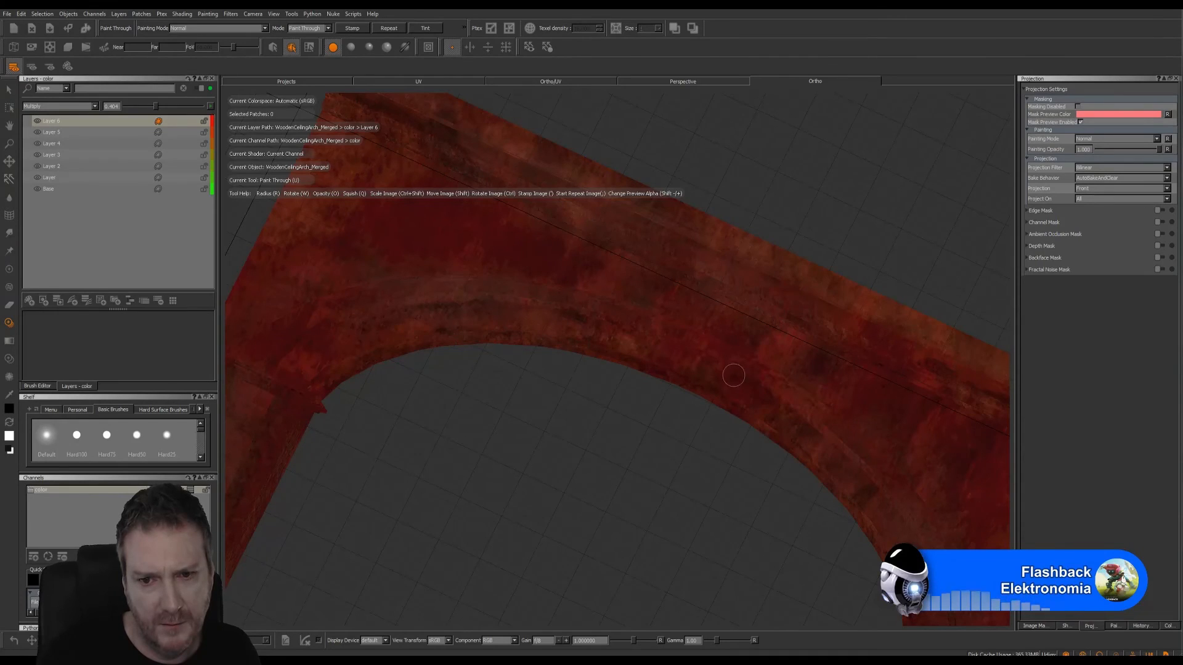
pyautogui.moveTo(827, 410)
pyautogui.keyDown('shift'); pyautogui.mouseDown()
pyautogui.moveTo(906, 501)
pyautogui.moveTo(915, 520)
pyautogui.moveTo(893, 528)
pyautogui.moveTo(924, 538)
pyautogui.mouseUp(); pyautogui.keyUp('shift')
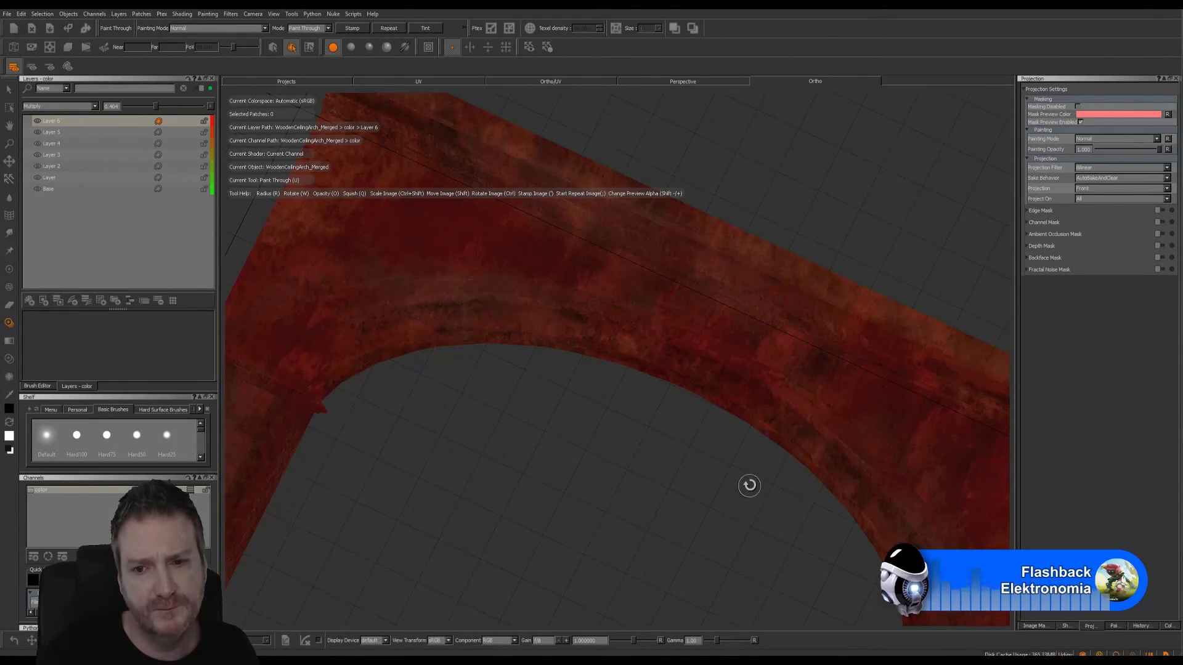
# - Rotate the dirt image to follow the inner curve on the arch's other face and paint its lower end above the leg
pyautogui.keyDown('alt'); pyautogui.moveTo(747, 486); pyautogui.dragTo(609, 336, button='middle'); pyautogui.keyUp('alt')
pyautogui.keyDown('alt'); pyautogui.moveTo(610, 336); pyautogui.dragTo(505, 446); pyautogui.keyUp('alt')
pyautogui.keyDown('alt'); pyautogui.moveTo(510, 447); pyautogui.dragTo(378, 436, button='right'); pyautogui.keyUp('alt')
pyautogui.keyDown('alt'); pyautogui.moveTo(523, 396); pyautogui.dragTo(629, 346); pyautogui.keyUp('alt')
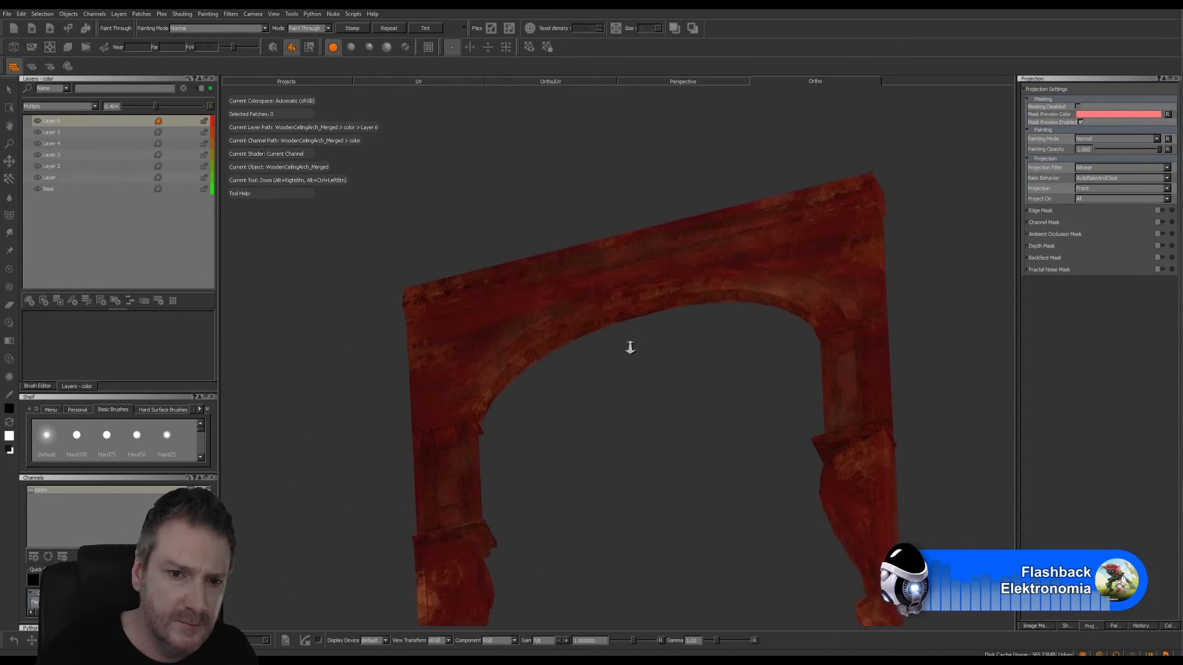
pyautogui.keyDown('alt'); pyautogui.moveTo(628, 346); pyautogui.dragTo(659, 340, button='right'); pyautogui.keyUp('alt')
pyautogui.moveTo(658, 341)
pyautogui.keyDown('alt'); pyautogui.mouseDown()
pyautogui.moveTo(737, 343)
pyautogui.moveTo(541, 386)
pyautogui.moveTo(560, 385)
pyautogui.mouseUp(); pyautogui.keyUp('alt')
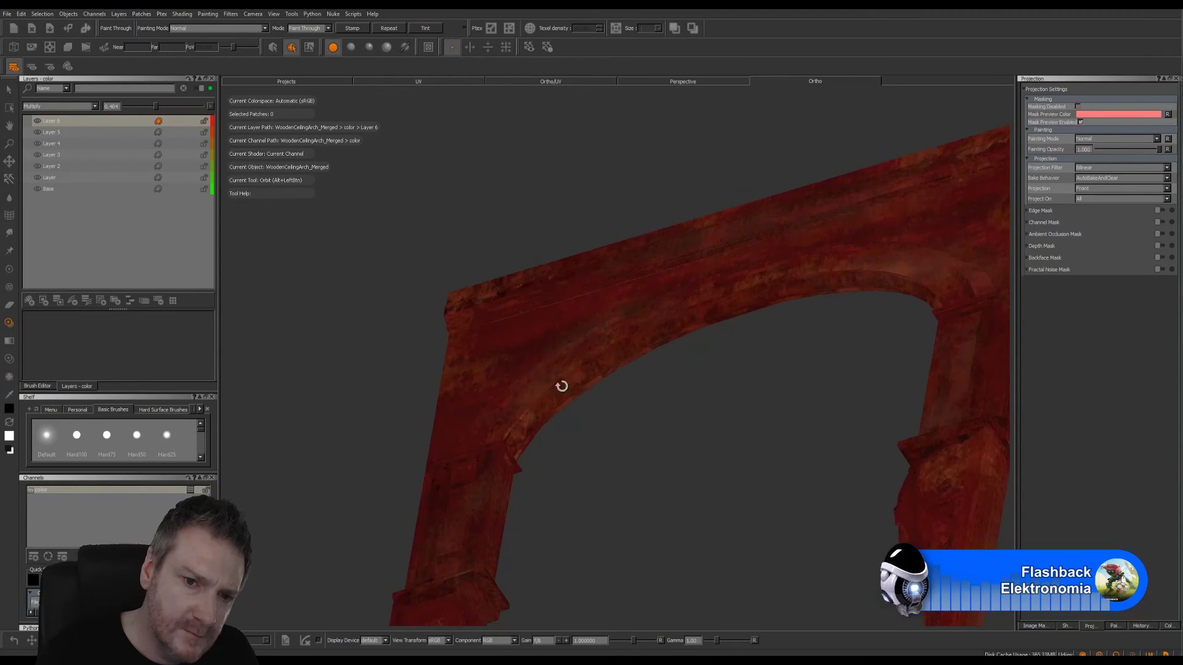
pyautogui.keyDown('ctrl'); pyautogui.moveTo(816, 456); pyautogui.dragTo(771, 571); pyautogui.keyUp('ctrl')
pyautogui.keyDown('shift'); pyautogui.moveTo(838, 493); pyautogui.dragTo(533, 367); pyautogui.keyUp('shift')
pyautogui.keyDown('ctrl'); pyautogui.moveTo(613, 388); pyautogui.dragTo(620, 352); pyautogui.keyUp('ctrl')
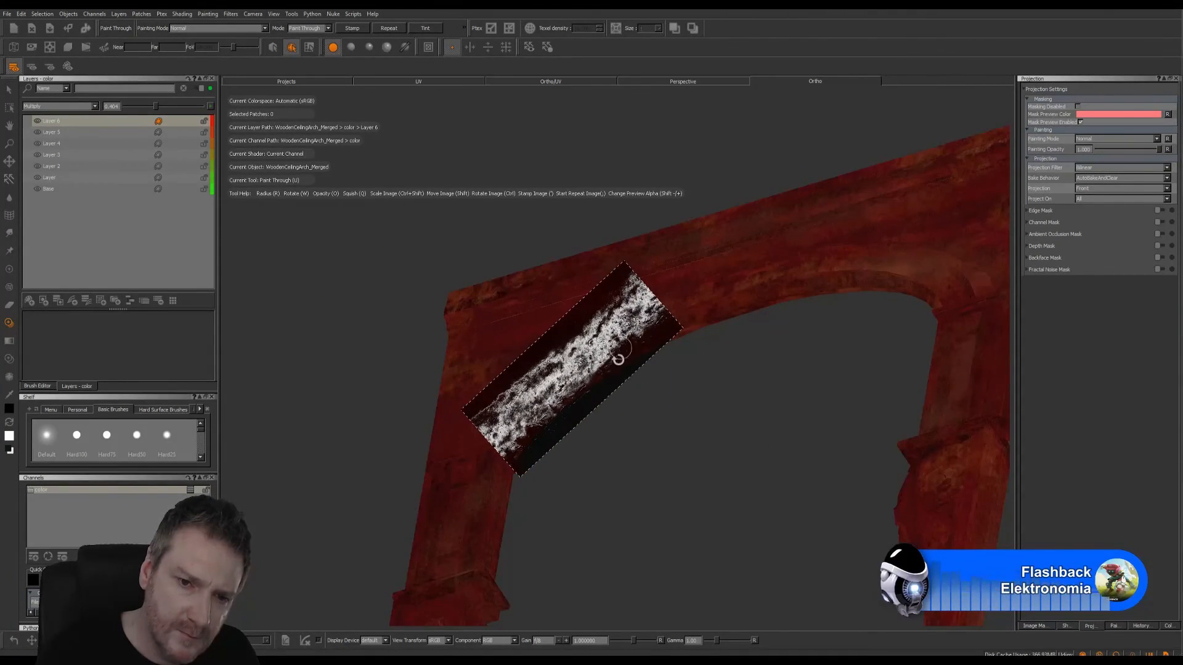
pyautogui.keyDown('alt'); pyautogui.moveTo(614, 404); pyautogui.dragTo(692, 396); pyautogui.keyUp('alt')
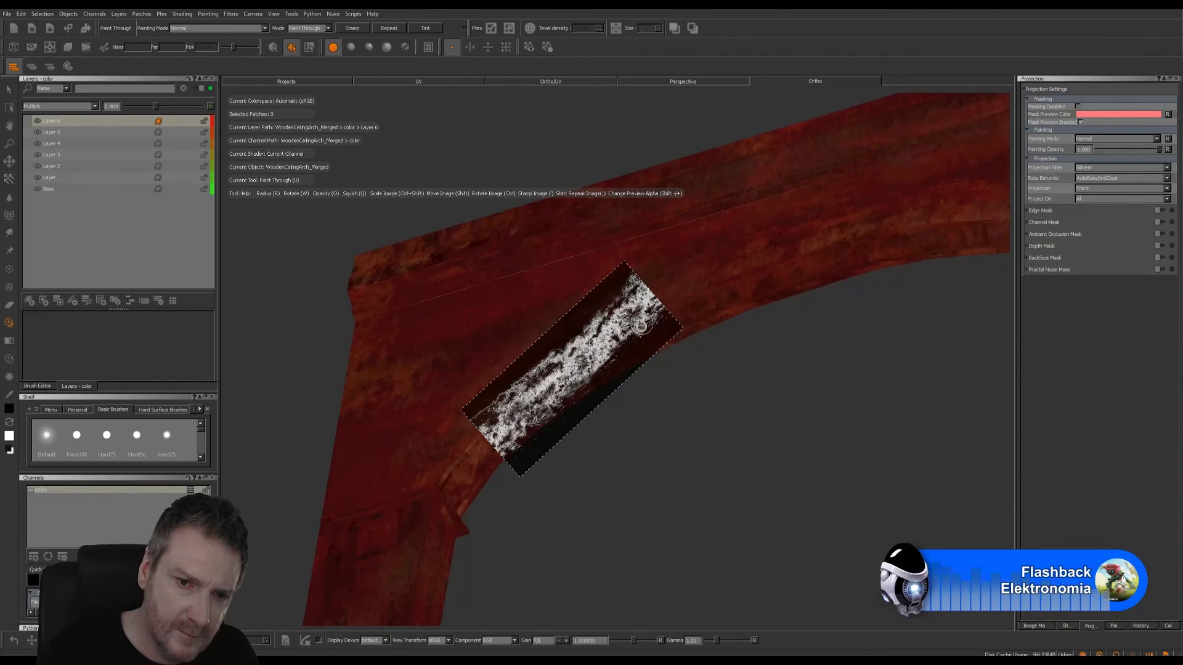
pyautogui.keyDown('shift'); pyautogui.moveTo(624, 349); pyautogui.dragTo(468, 420); pyautogui.keyUp('shift')
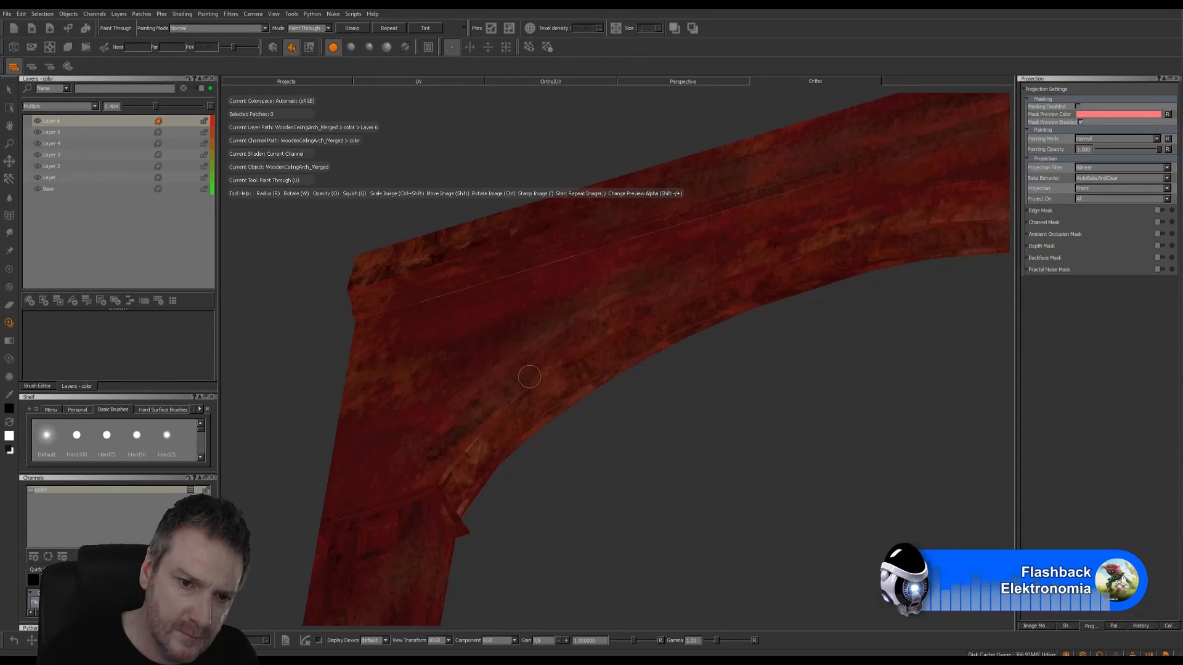
# - Paint dirt along the rest of that face's inner curve up to the crown and examine the arch
pyautogui.keyDown('shift'); pyautogui.moveTo(523, 350); pyautogui.dragTo(836, 270); pyautogui.keyUp('shift')
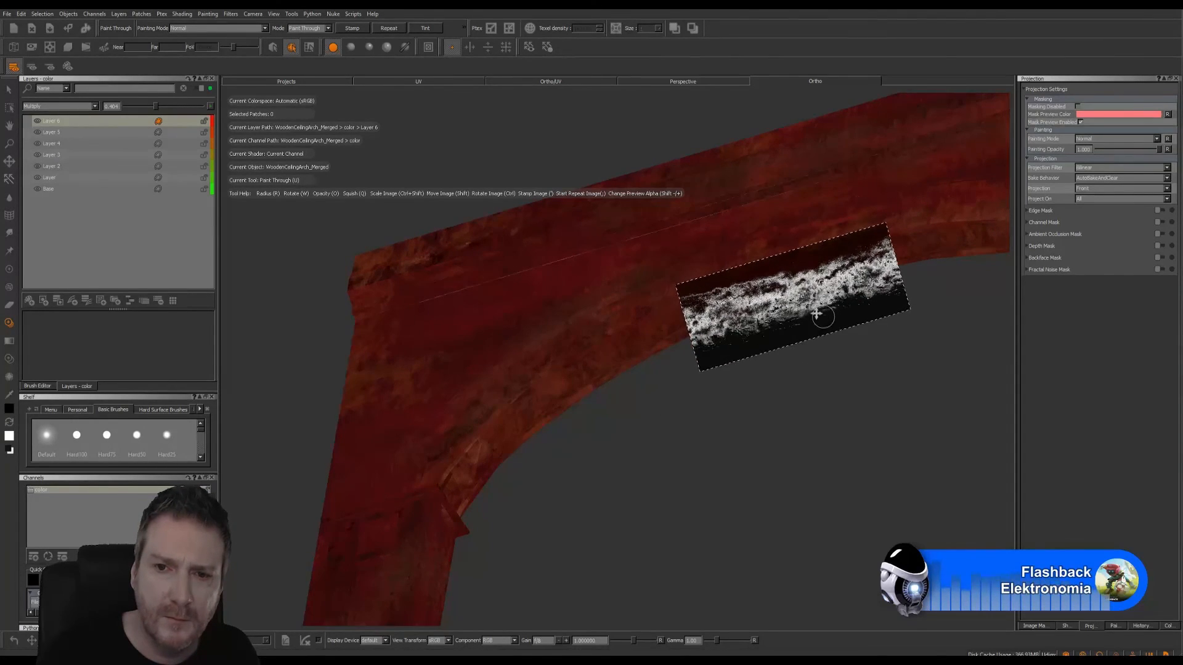
pyautogui.moveTo(823, 317)
pyautogui.keyDown('shift'); pyautogui.mouseDown()
pyautogui.moveTo(796, 291)
pyautogui.moveTo(736, 269)
pyautogui.mouseUp(); pyautogui.keyUp('shift')
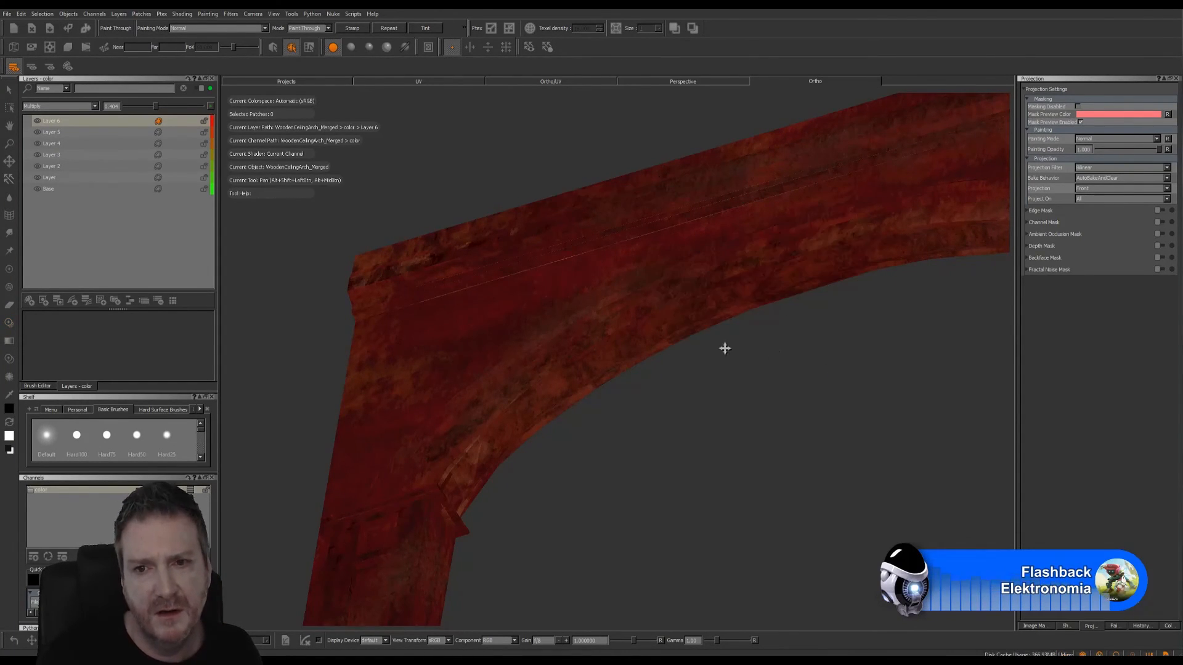
pyautogui.keyDown('alt'); pyautogui.moveTo(723, 343); pyautogui.dragTo(622, 356, button='middle'); pyautogui.keyUp('alt')
pyautogui.keyDown('alt'); pyautogui.moveTo(793, 362); pyautogui.dragTo(669, 362, button='right'); pyautogui.keyUp('alt')
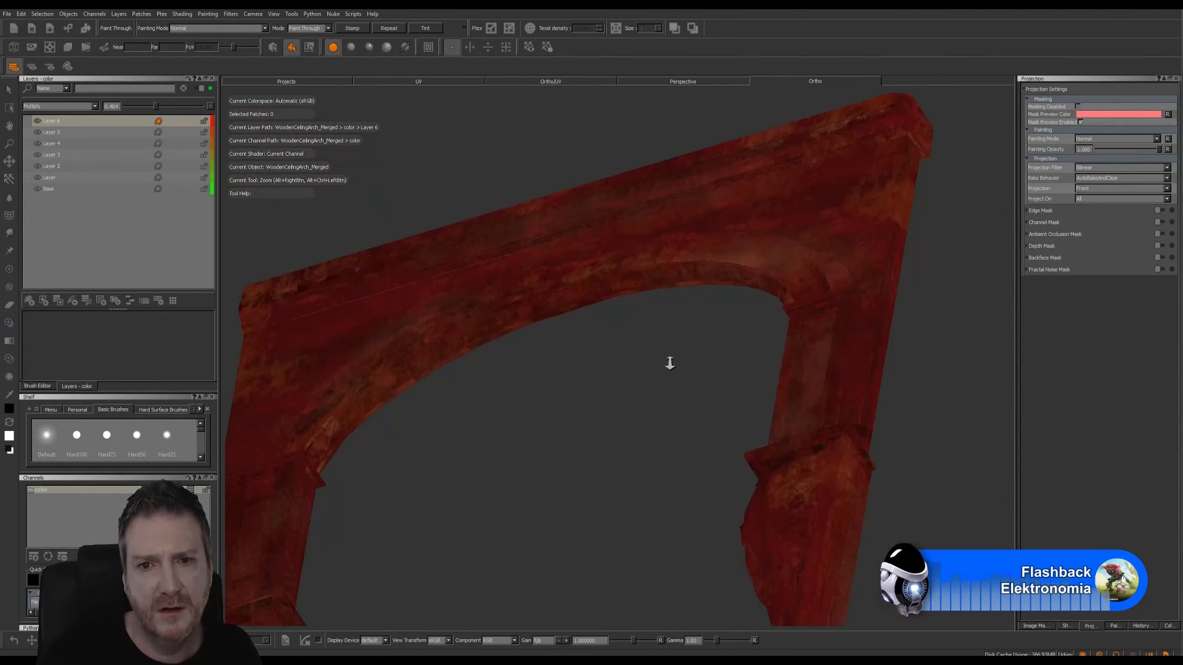
pyautogui.moveTo(736, 364)
pyautogui.keyDown('alt'); pyautogui.mouseDown()
pyautogui.moveTo(811, 364)
pyautogui.moveTo(676, 341)
pyautogui.moveTo(686, 338)
pyautogui.mouseUp(); pyautogui.keyUp('alt')
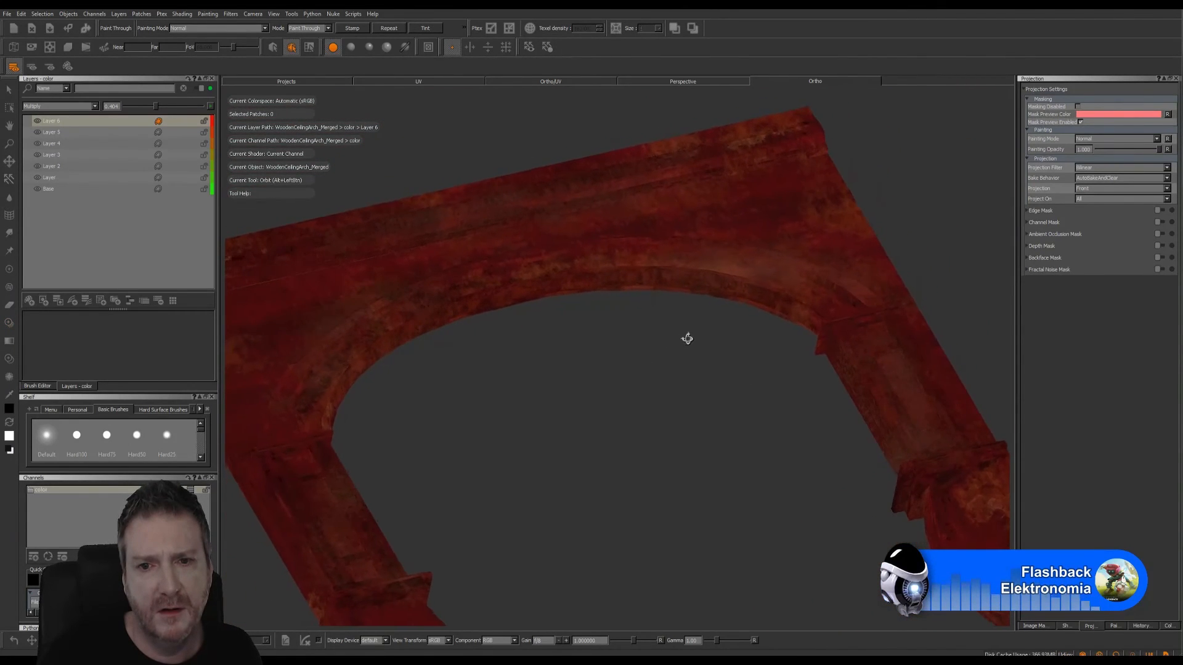
# - Stamp the dirt image along the face's inner curve, between the arch's crown and the farther leg
pyautogui.keyDown('ctrl'); pyautogui.moveTo(839, 250); pyautogui.dragTo(789, 282); pyautogui.keyUp('ctrl')
pyautogui.press("'")
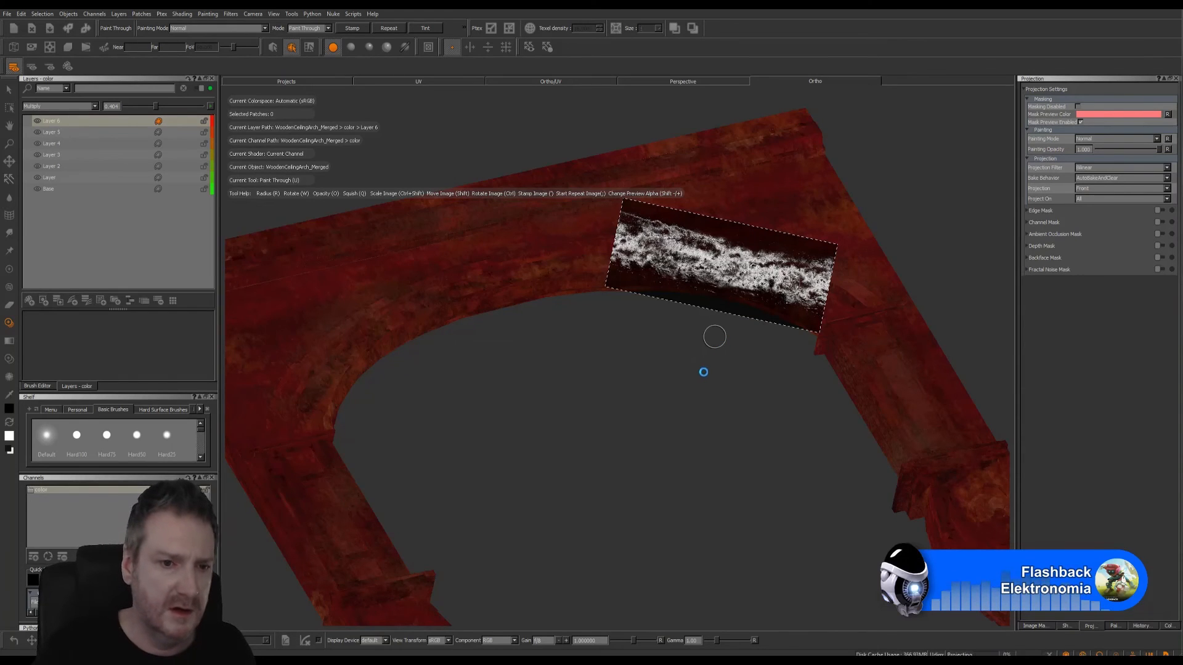
pyautogui.keyDown('alt'); pyautogui.moveTo(697, 375); pyautogui.dragTo(588, 393, button='right'); pyautogui.keyUp('alt')
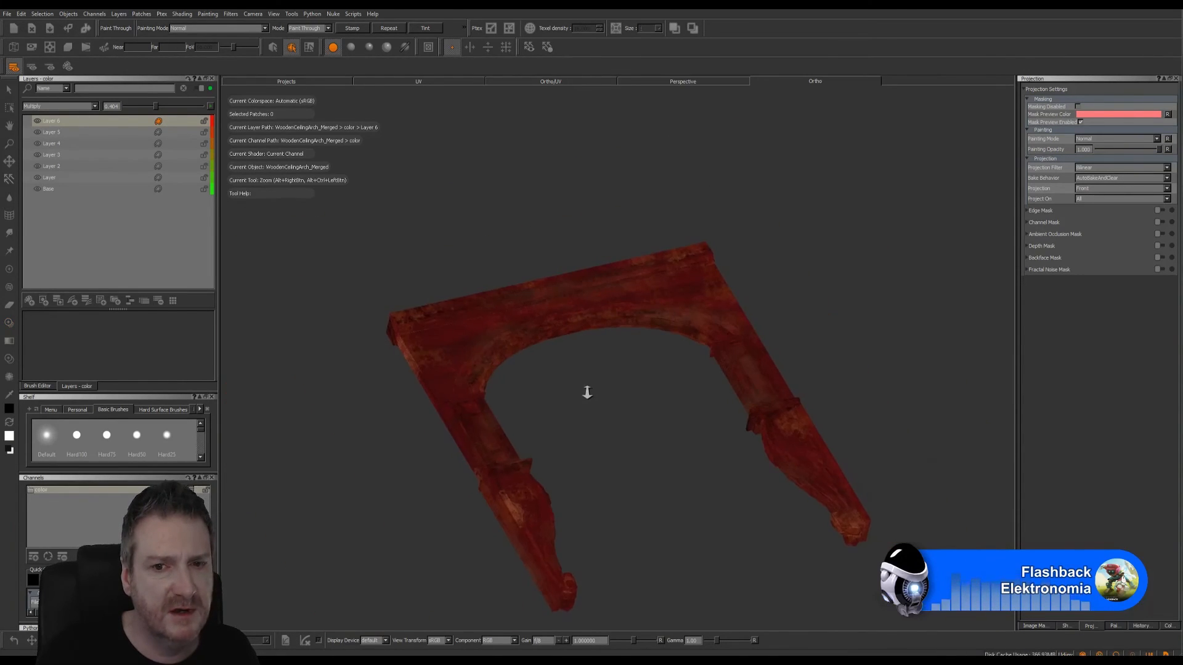
# - Examine the painted dirt around the whole arch, including its face, inner curve and both carved legs
pyautogui.keyDown('alt'); pyautogui.moveTo(587, 392); pyautogui.dragTo(708, 339); pyautogui.keyUp('alt')
pyautogui.keyDown('alt'); pyautogui.moveTo(708, 338); pyautogui.dragTo(614, 341, button='right'); pyautogui.keyUp('alt')
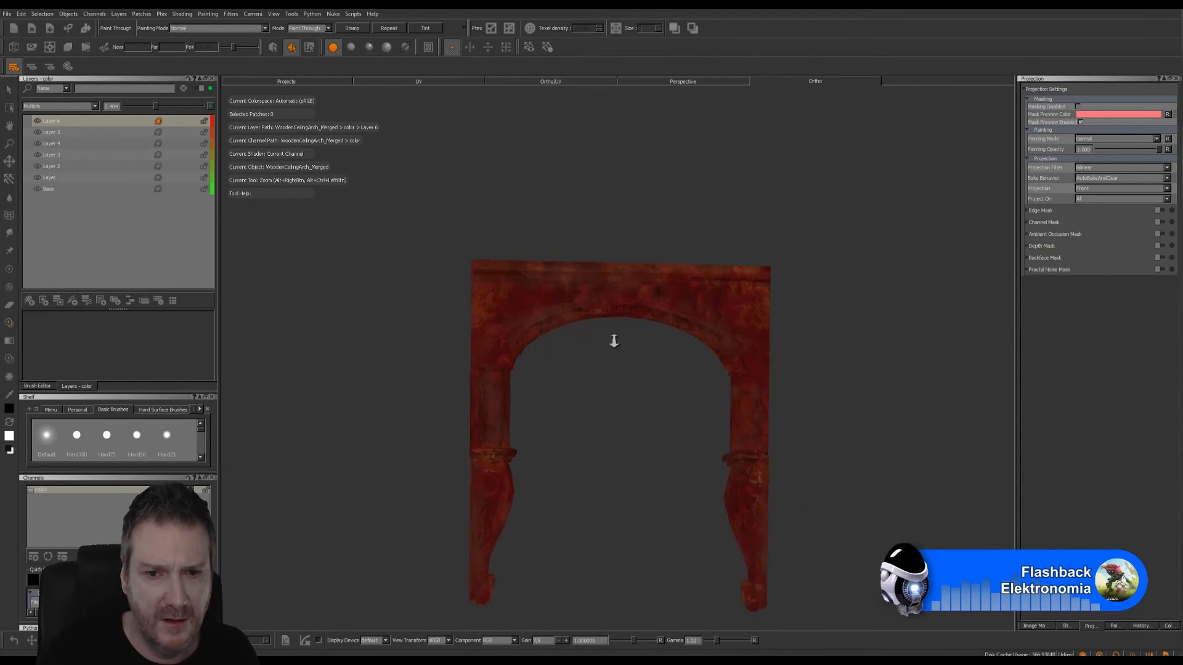
pyautogui.keyDown('alt'); pyautogui.moveTo(708, 338); pyautogui.dragTo(792, 332, button='right'); pyautogui.keyUp('alt')
pyautogui.press('u')
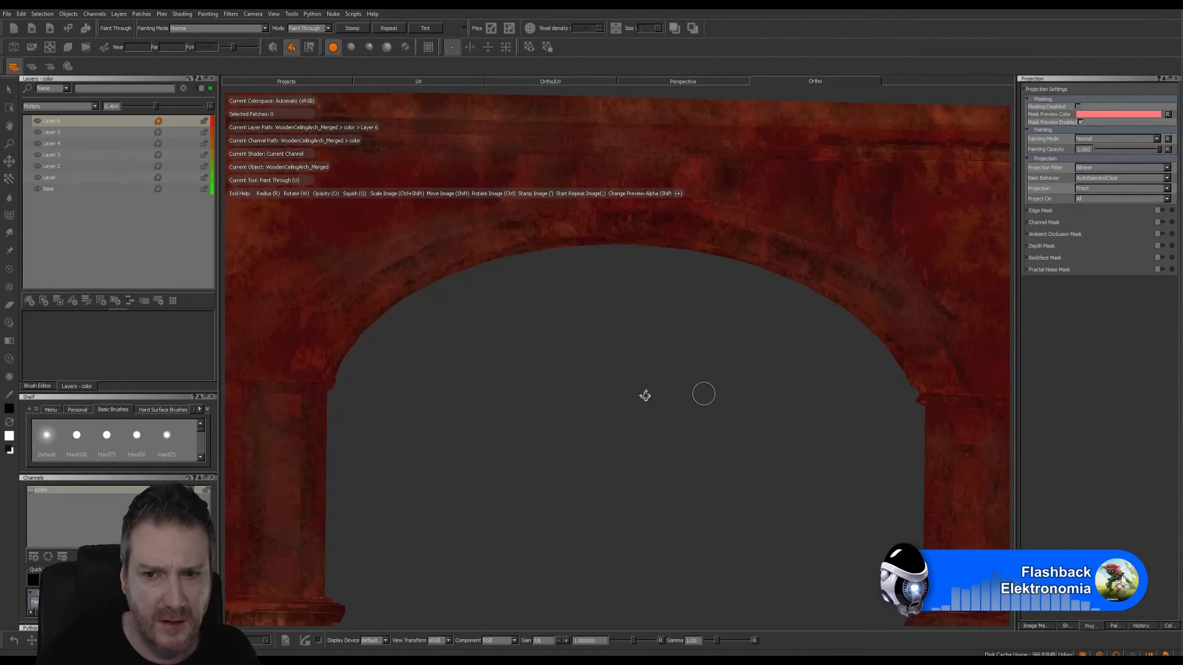
pyautogui.keyDown('alt'); pyautogui.moveTo(645, 395); pyautogui.dragTo(611, 393); pyautogui.keyUp('alt')
pyautogui.keyDown('alt'); pyautogui.moveTo(599, 441); pyautogui.dragTo(693, 183, button='middle'); pyautogui.keyUp('alt')
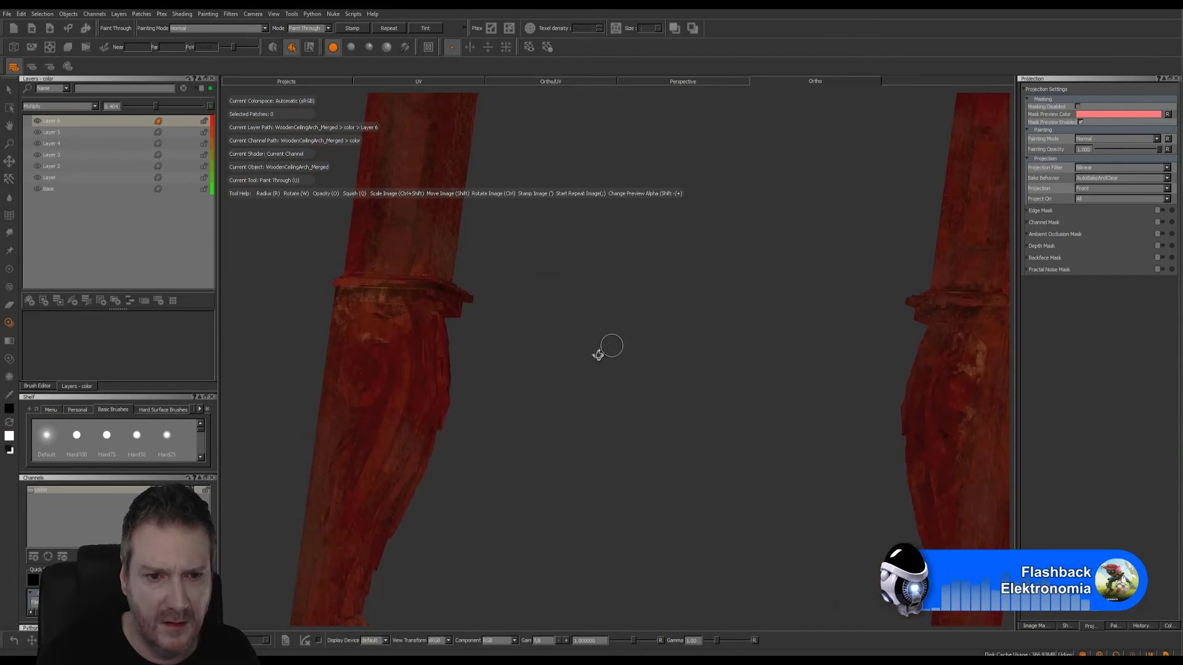
pyautogui.keyDown('alt'); pyautogui.moveTo(597, 355); pyautogui.dragTo(632, 346); pyautogui.keyUp('alt')
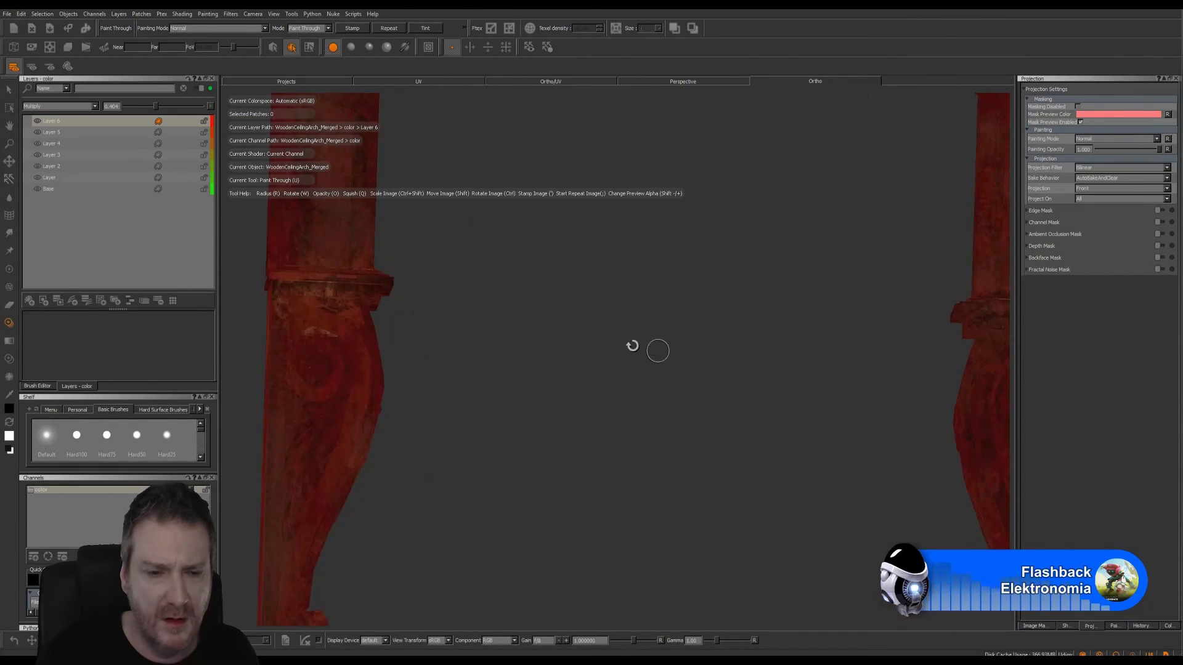
pyautogui.keyDown('alt'); pyautogui.moveTo(633, 346); pyautogui.dragTo(552, 354, button='right'); pyautogui.keyUp('alt')
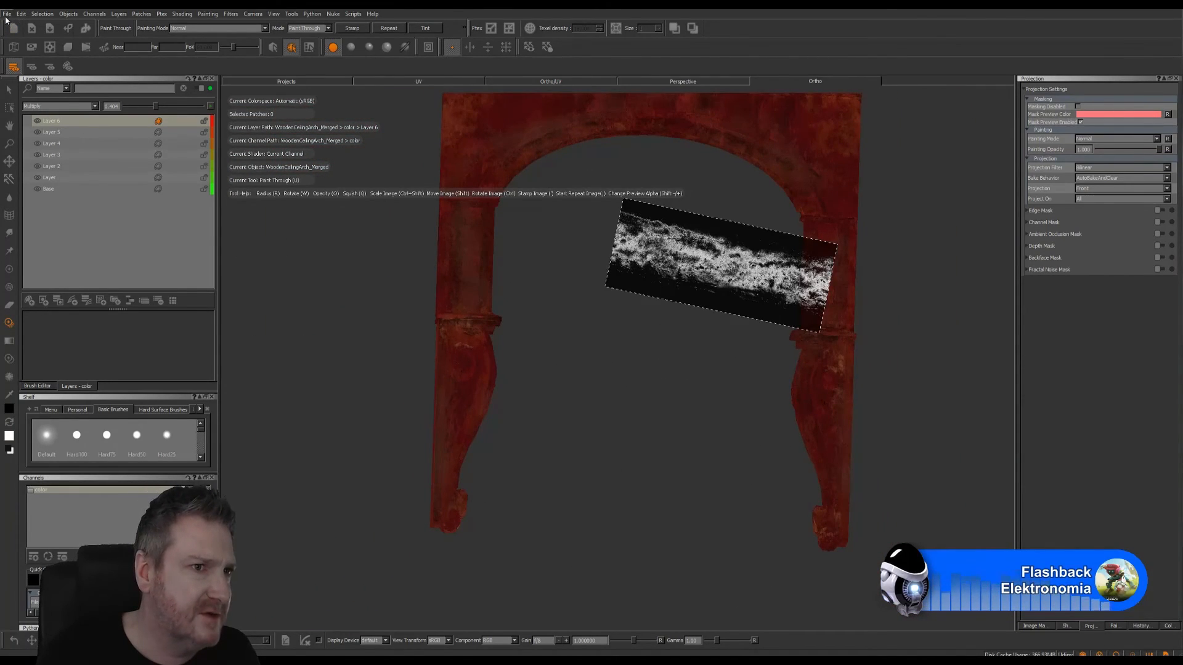
# - Save the project and open the flattened export of everything for the color channel
pyautogui.click(6, 15)
pyautogui.click(51, 103)
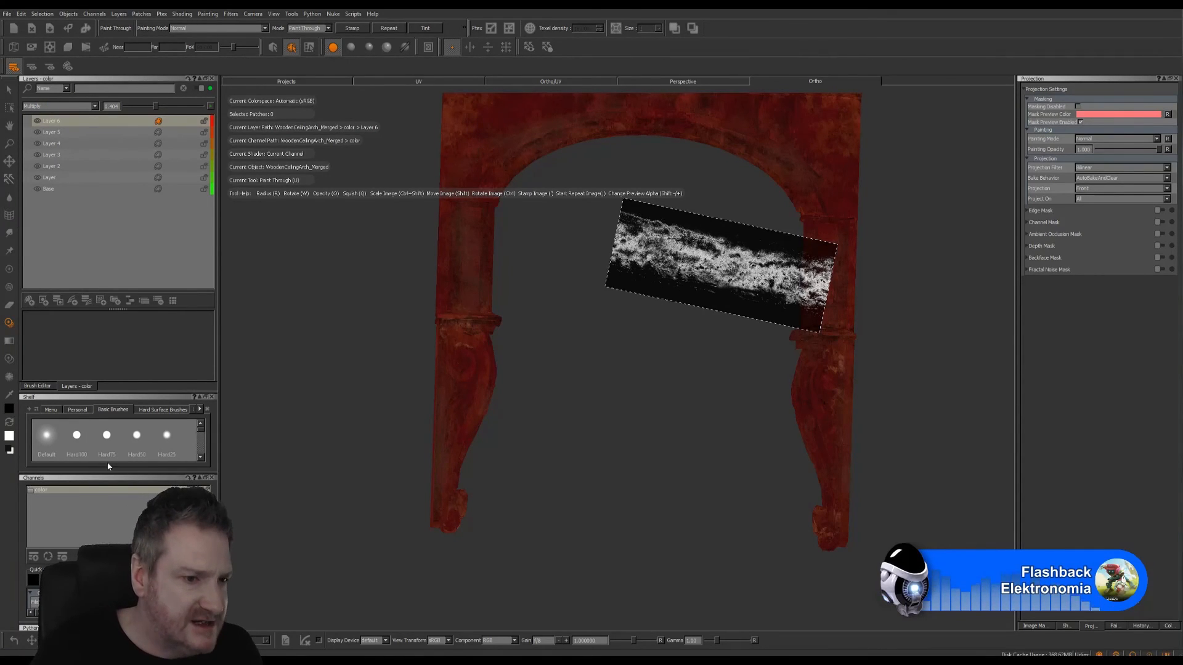
pyautogui.rightClick(91, 492)
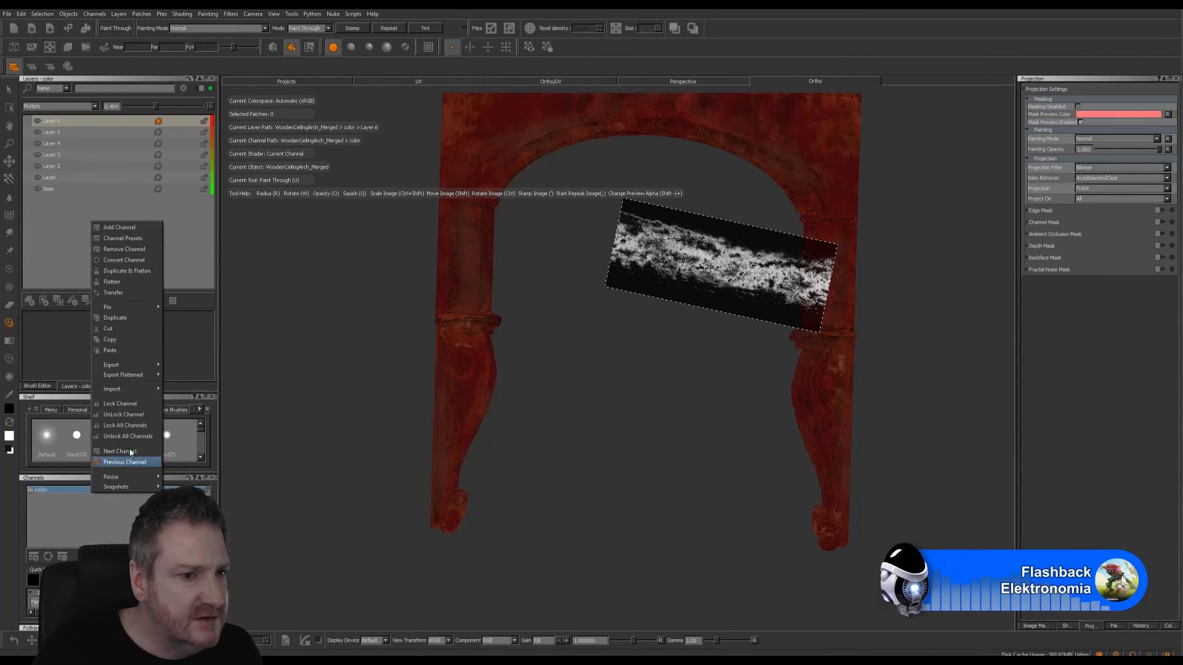
pyautogui.moveTo(129, 375)
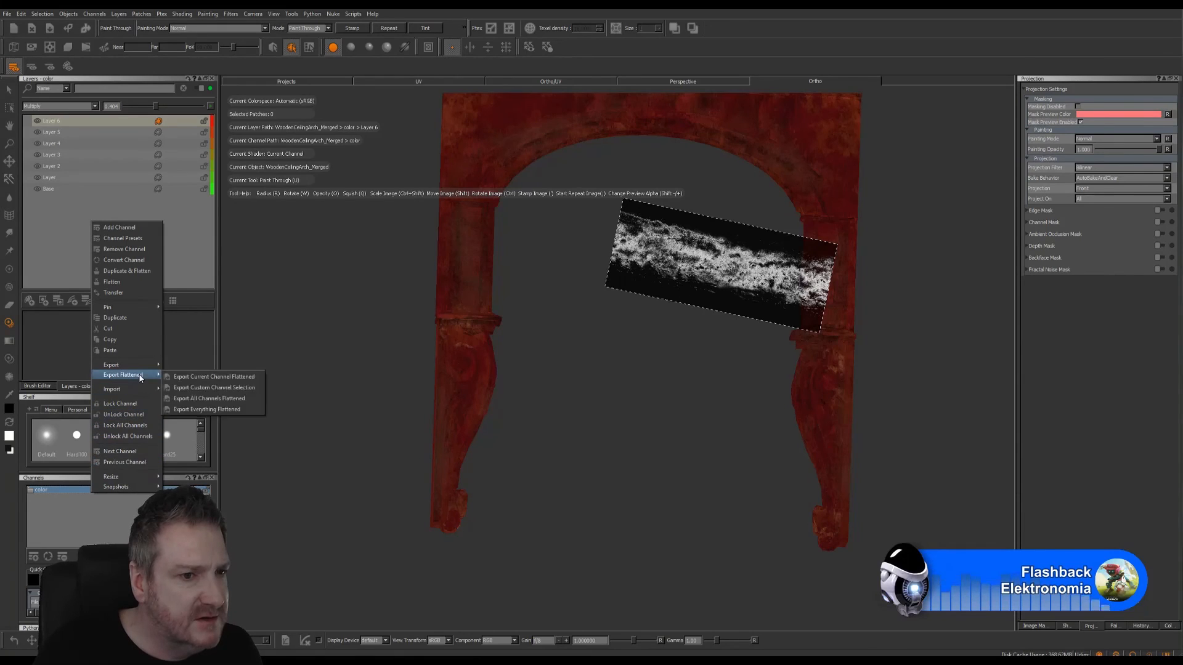
pyautogui.click(215, 409)
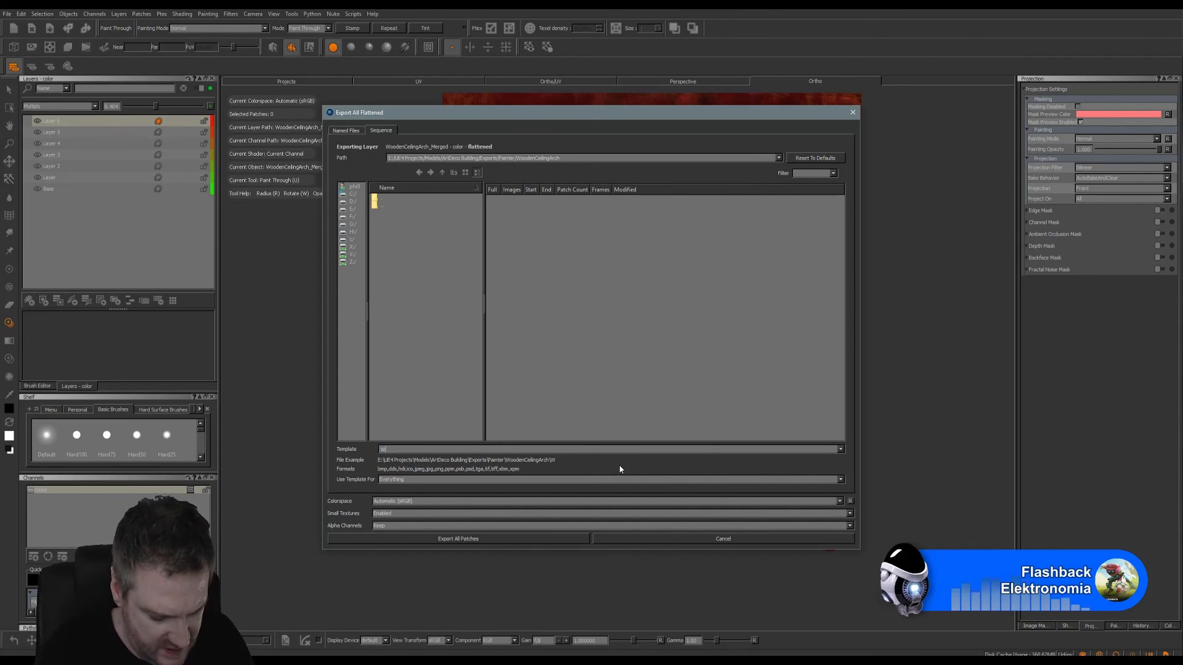
# - Set the export template to WoodenCeilingArch_Painted.png and export all patches to the WoodenCeilingArch folder
pyautogui.write('oodenCeilingArch_Painted.t')
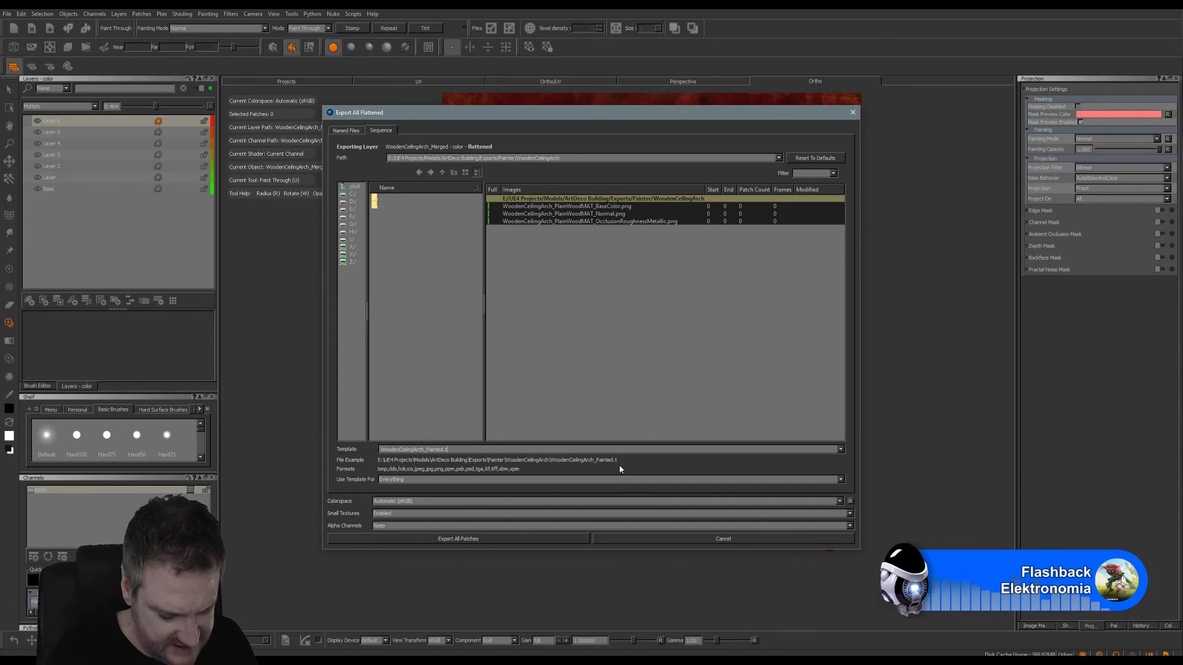
pyautogui.press('BackSpace')
pyautogui.write('png')
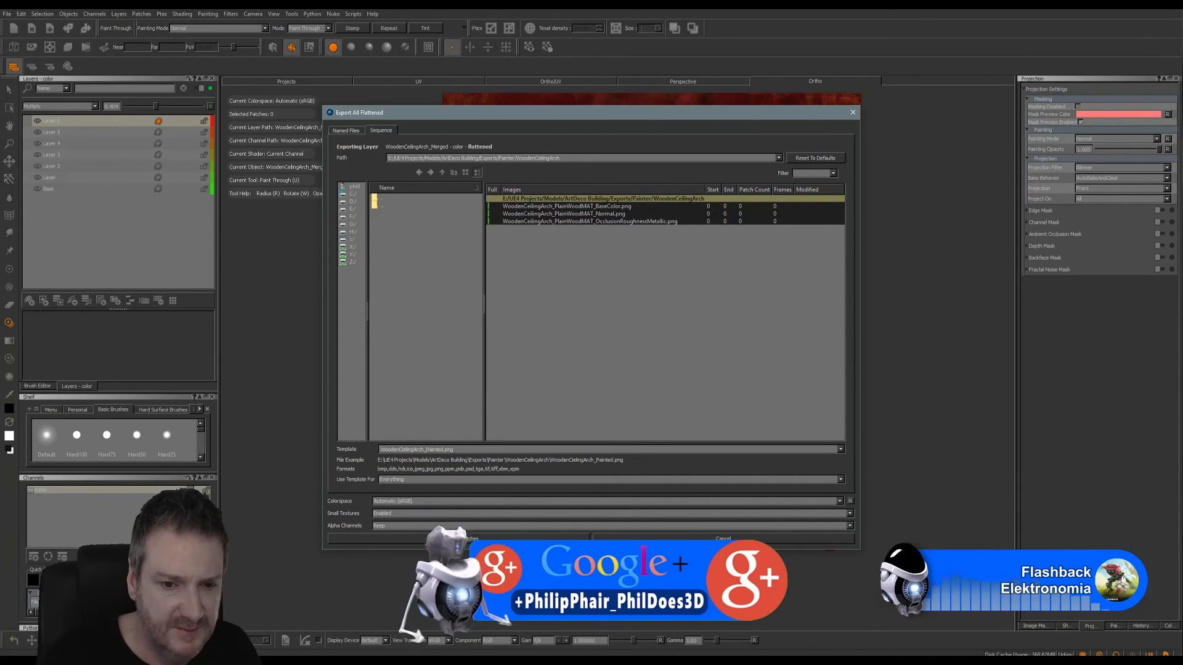
pyautogui.click(459, 539)
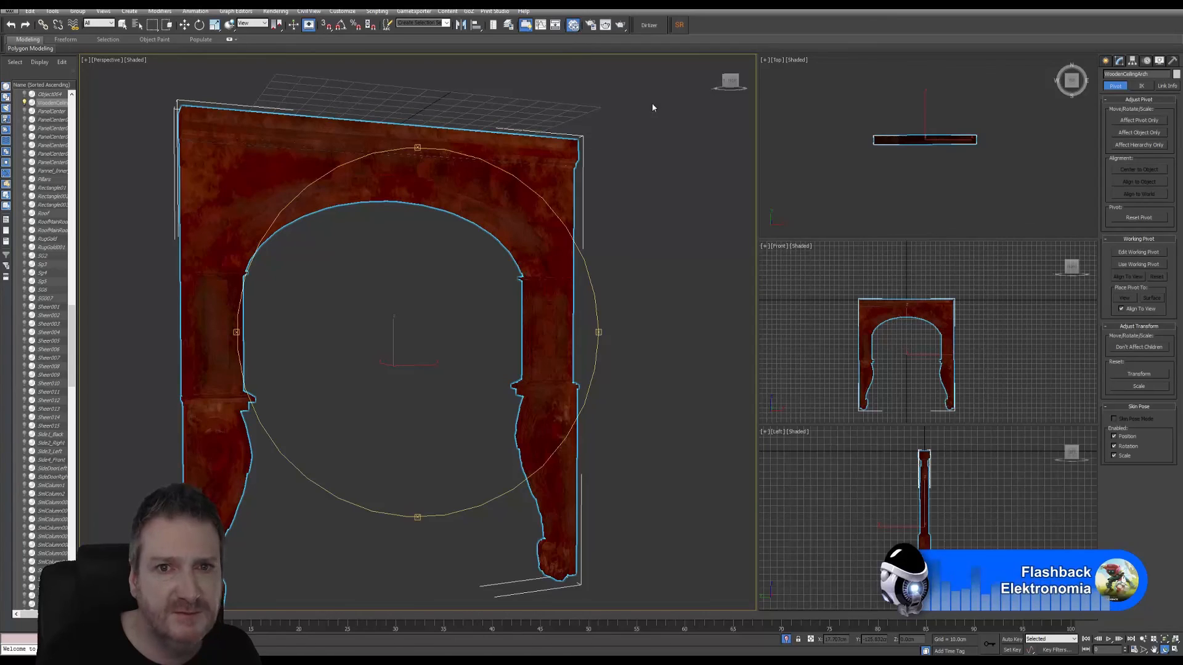
# - In 3ds Max, replace the arch material's diffuse bitmap with WoodenCeilingArch_Painted.png and check the arch
pyautogui.press('m')
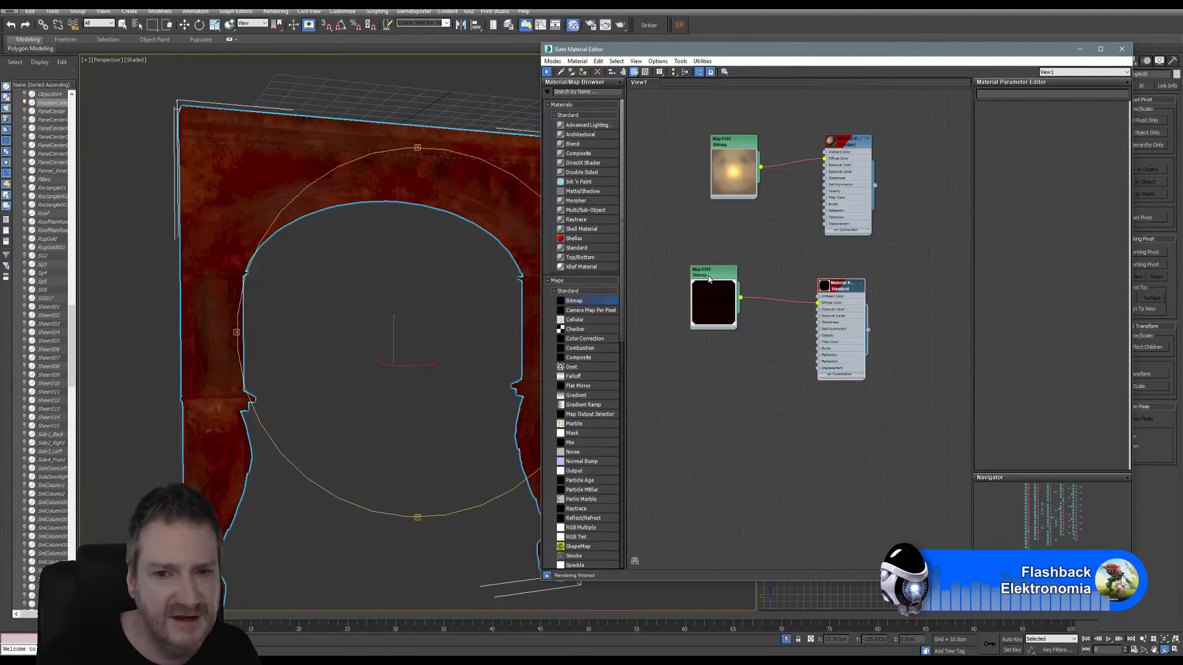
pyautogui.doubleClick(708, 279)
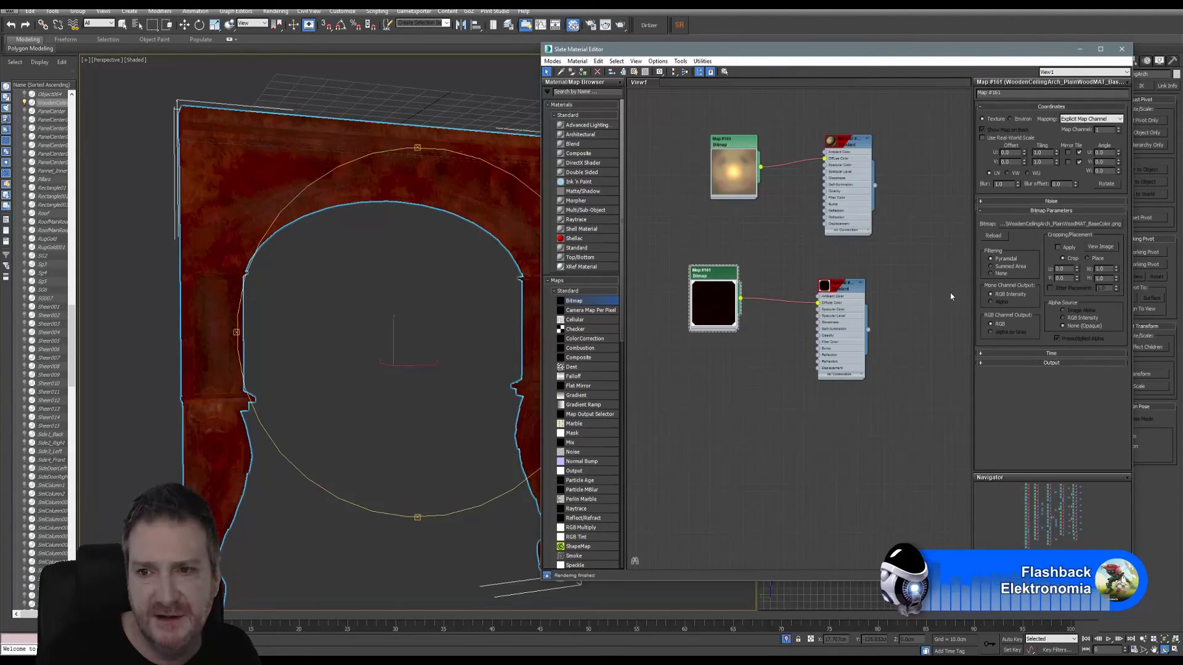
pyautogui.click(1075, 224)
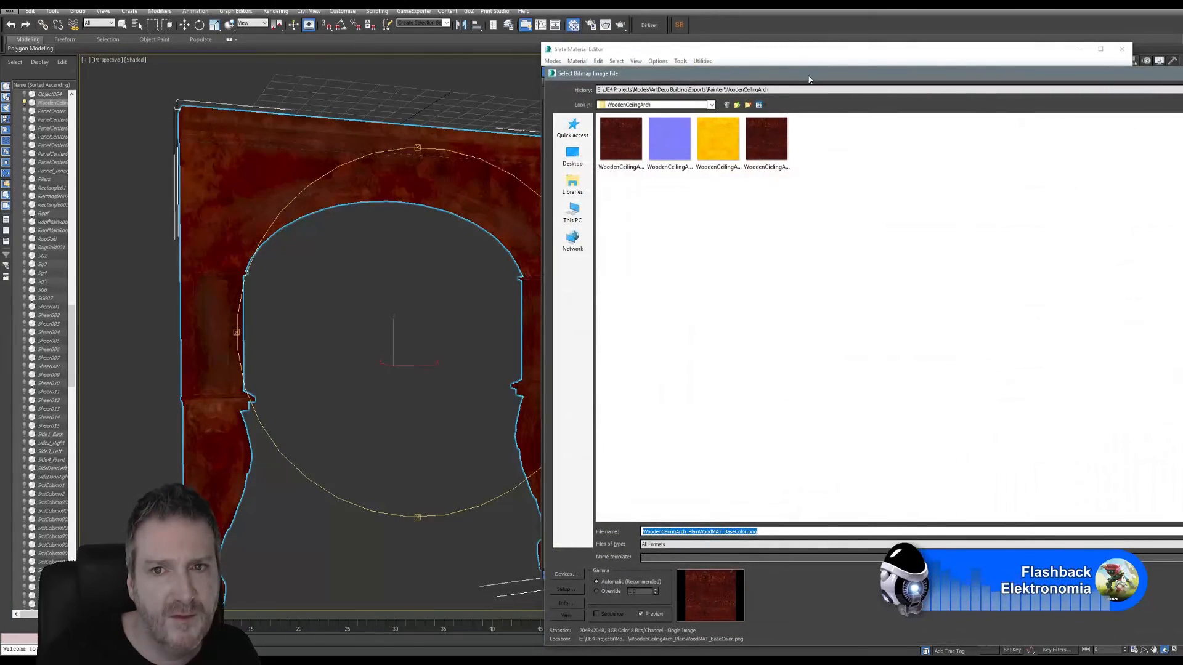
pyautogui.moveTo(804, 56); pyautogui.dragTo(574, 63)
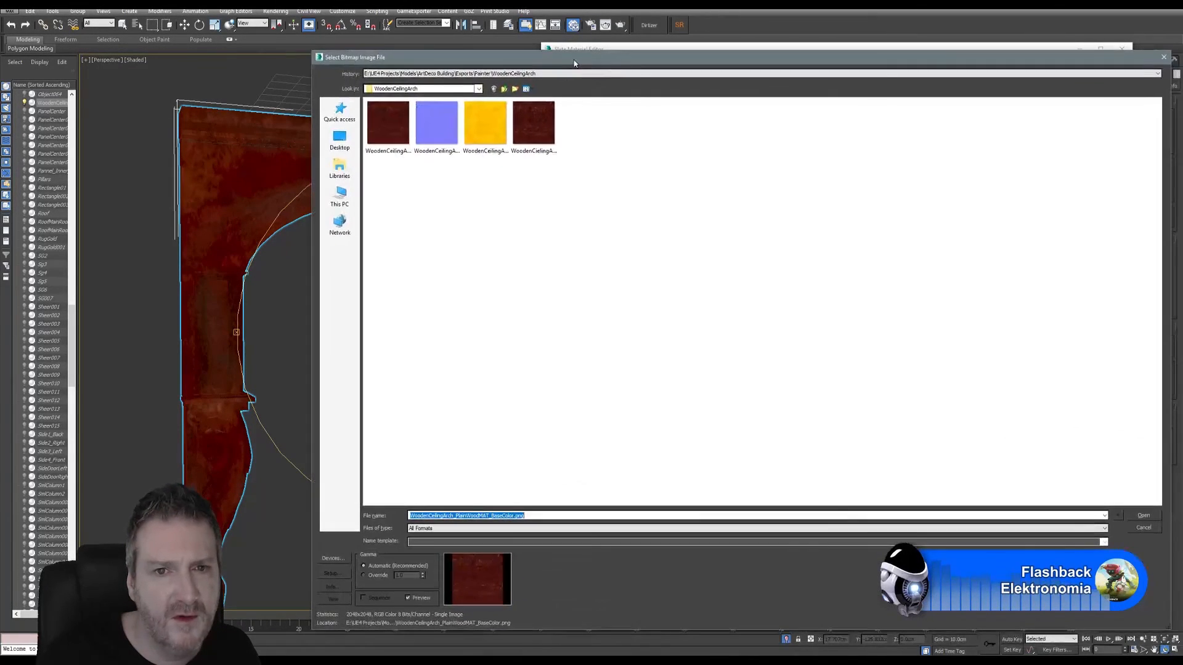
pyautogui.click(552, 243)
pyautogui.click(539, 146)
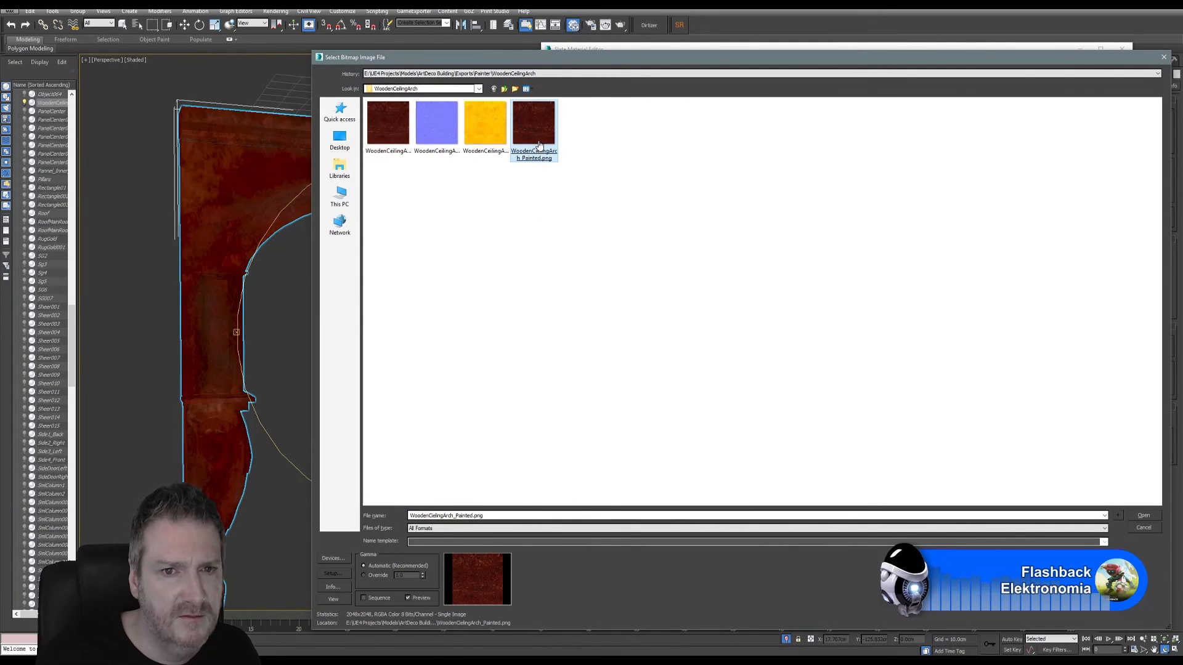
pyautogui.press('Return')
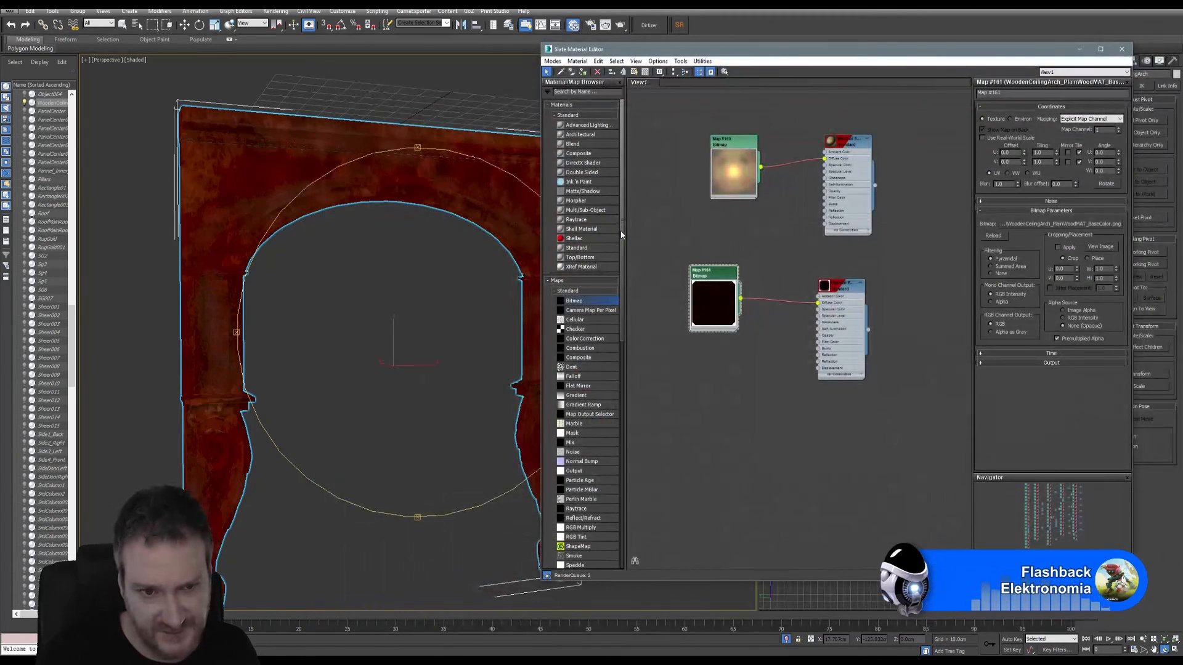
pyautogui.click(1122, 52)
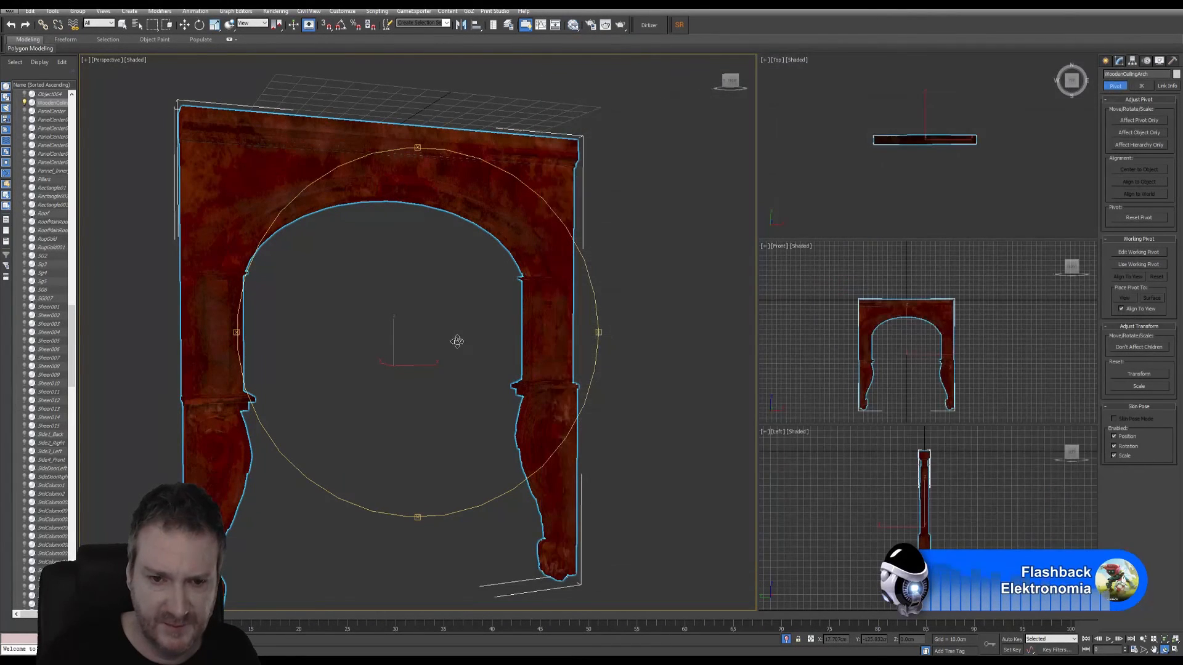
pyautogui.moveTo(457, 337); pyautogui.dragTo(427, 327)
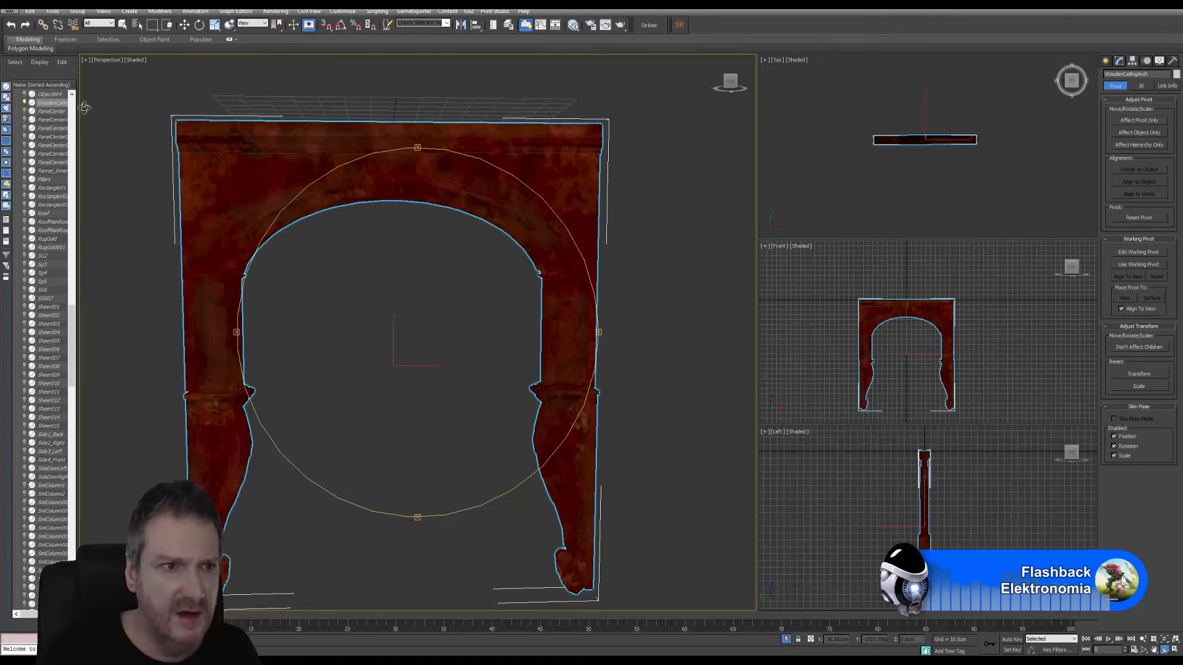
# - End the arch's isolation, add the stepped wooden ceiling panel to the selection and isolate both objects
pyautogui.click(52, 12)
pyautogui.click(93, 112)
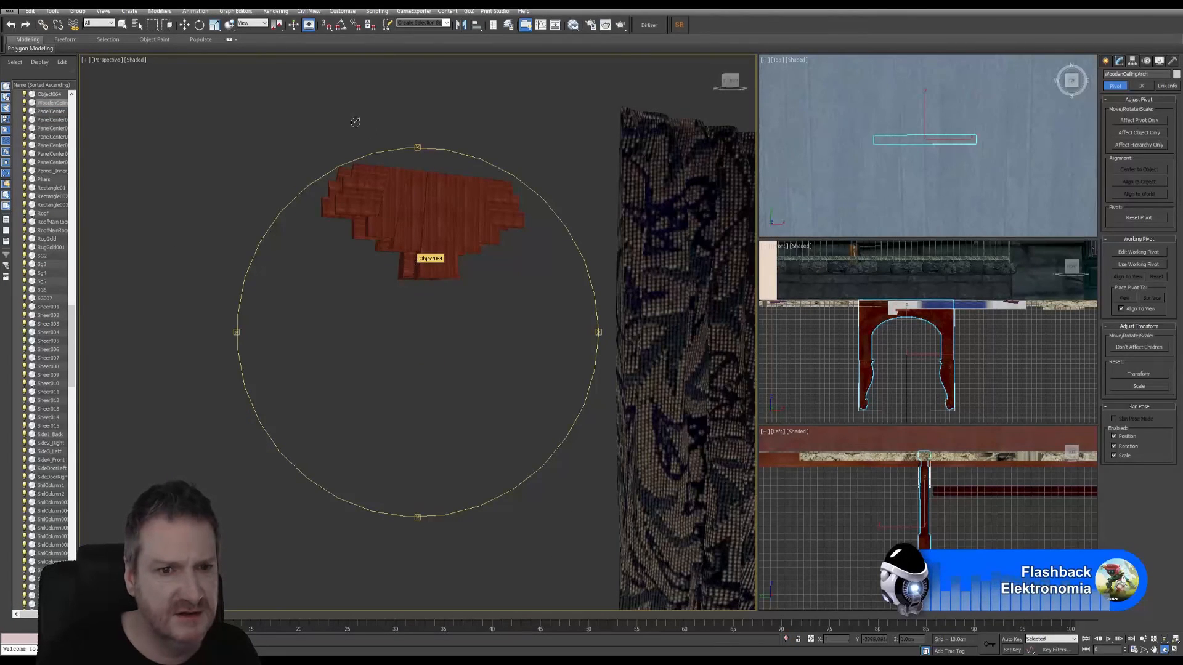
pyautogui.click(123, 25)
pyautogui.click(421, 189)
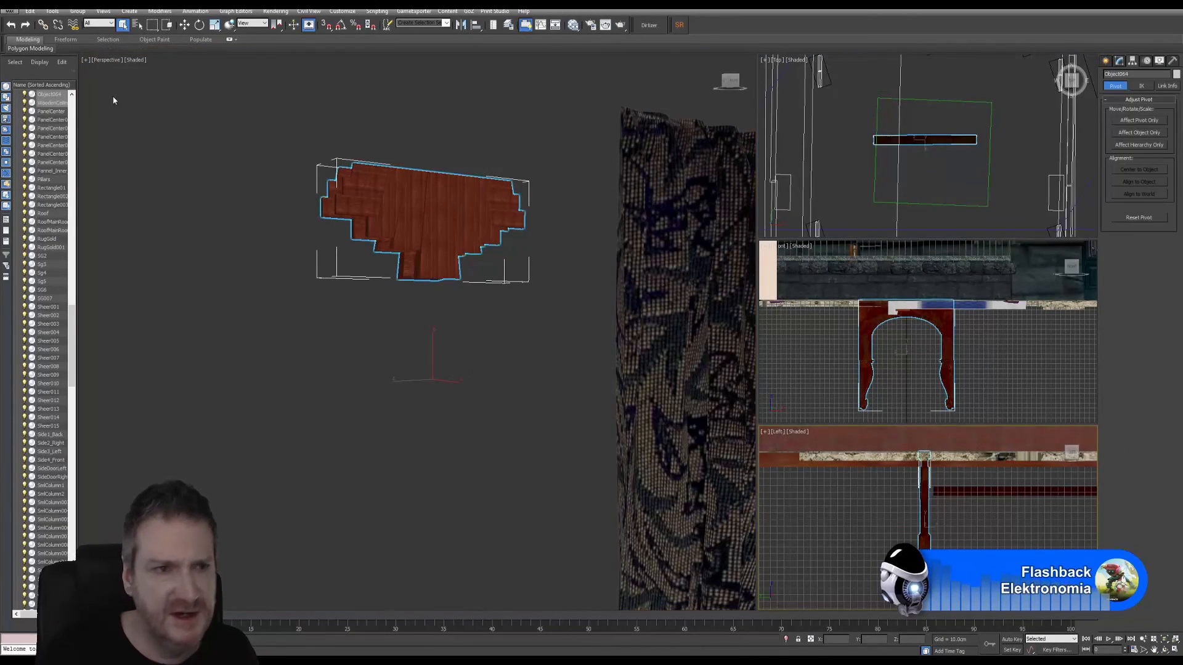
pyautogui.click(52, 11)
pyautogui.click(76, 102)
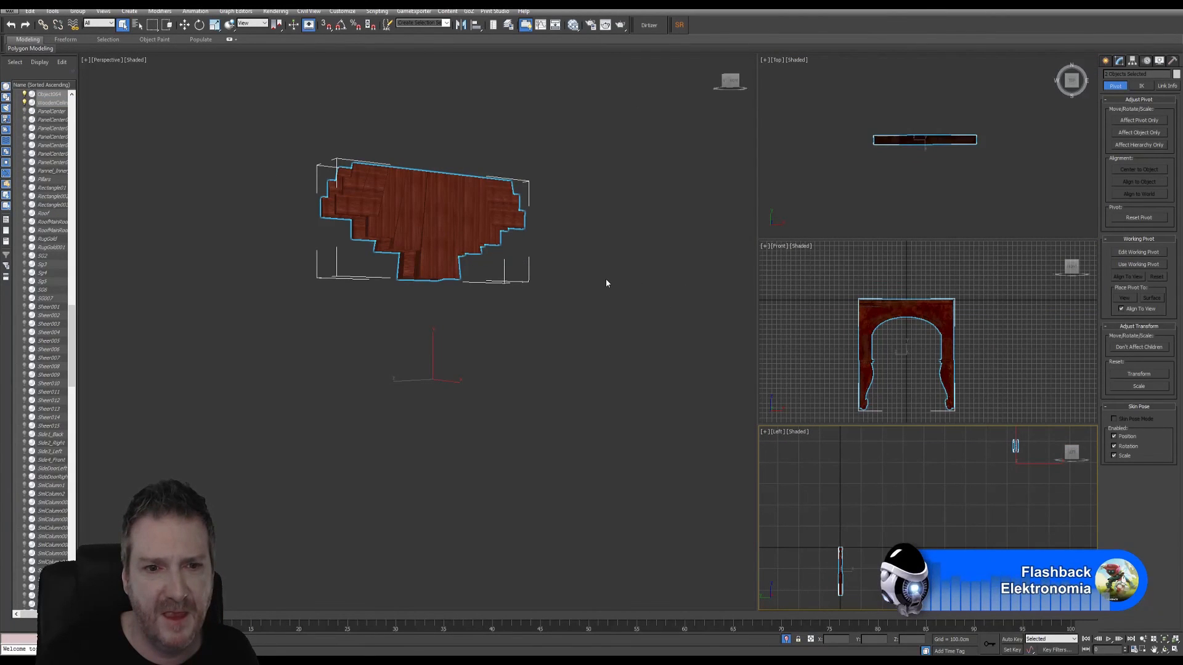
# - Clear the selection and frame both isolated objects in a maximized Top viewport
pyautogui.click(509, 233)
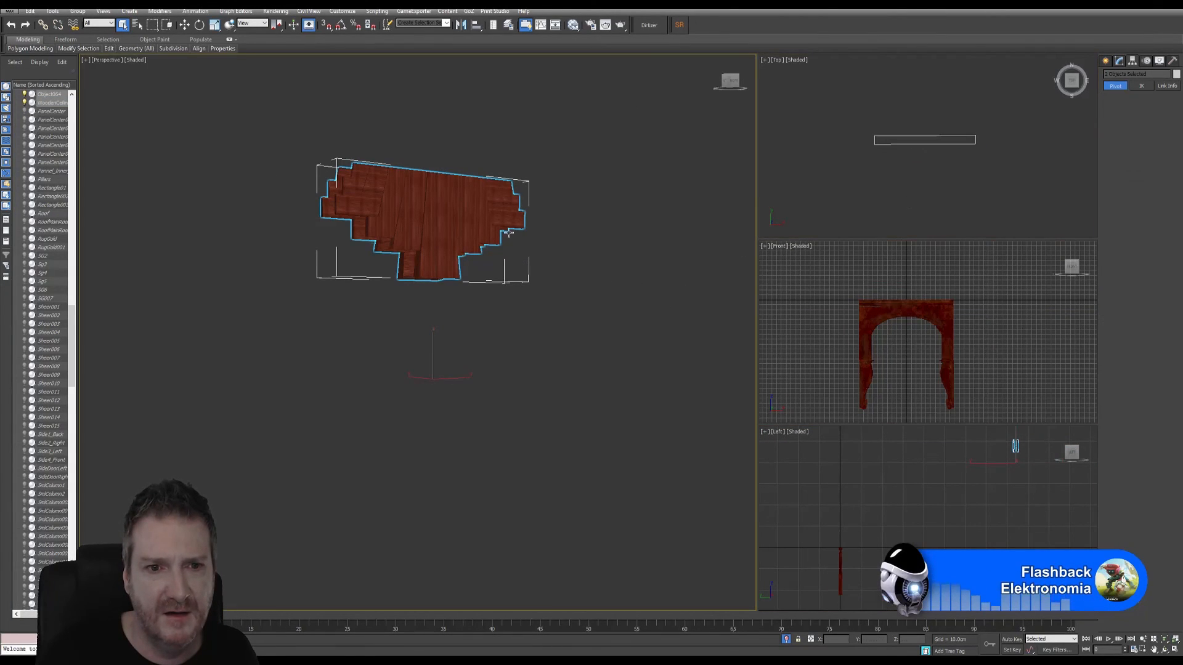
pyautogui.click(983, 204)
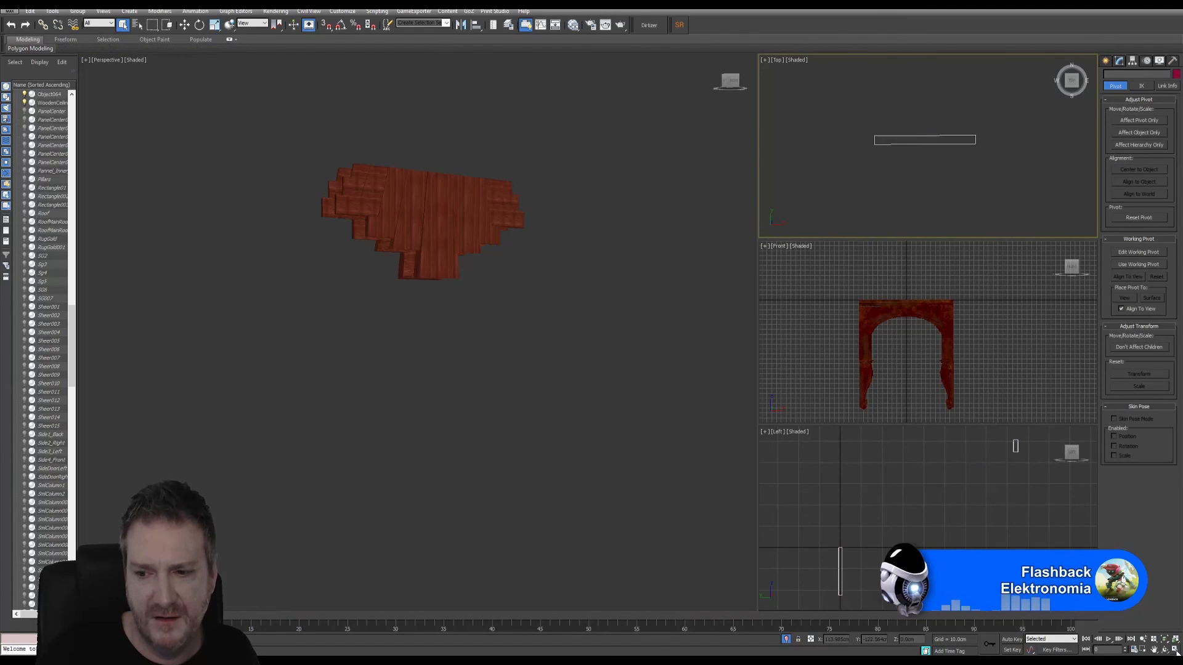
pyautogui.hotkey('alt', 'w')
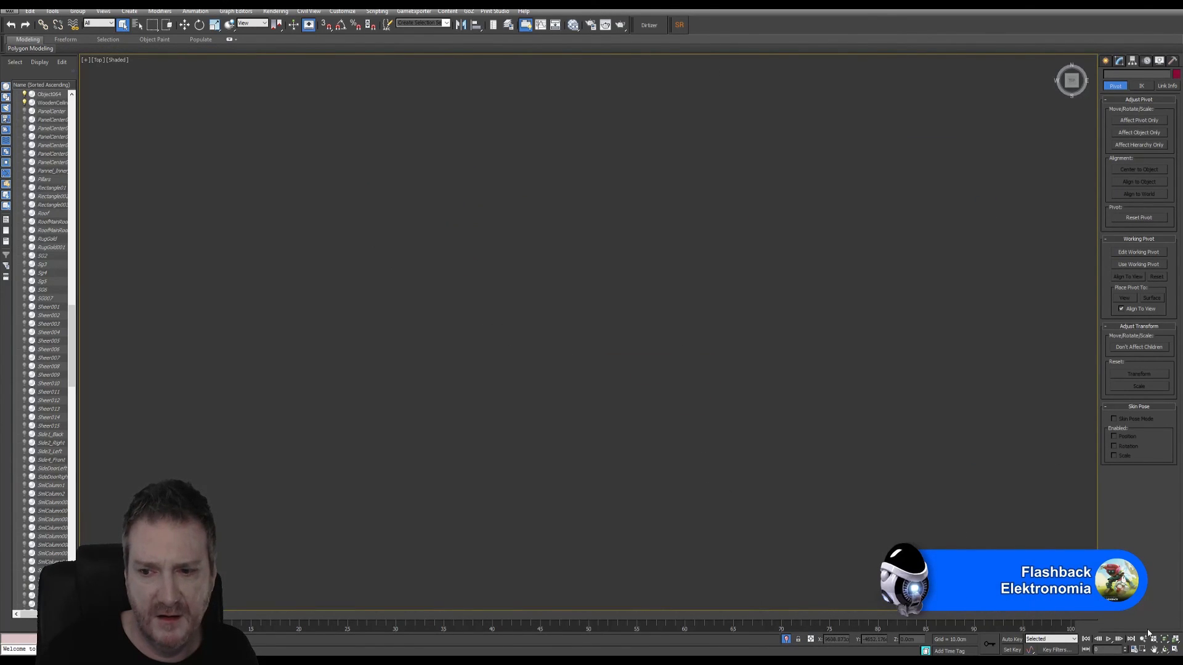
pyautogui.click(1164, 640)
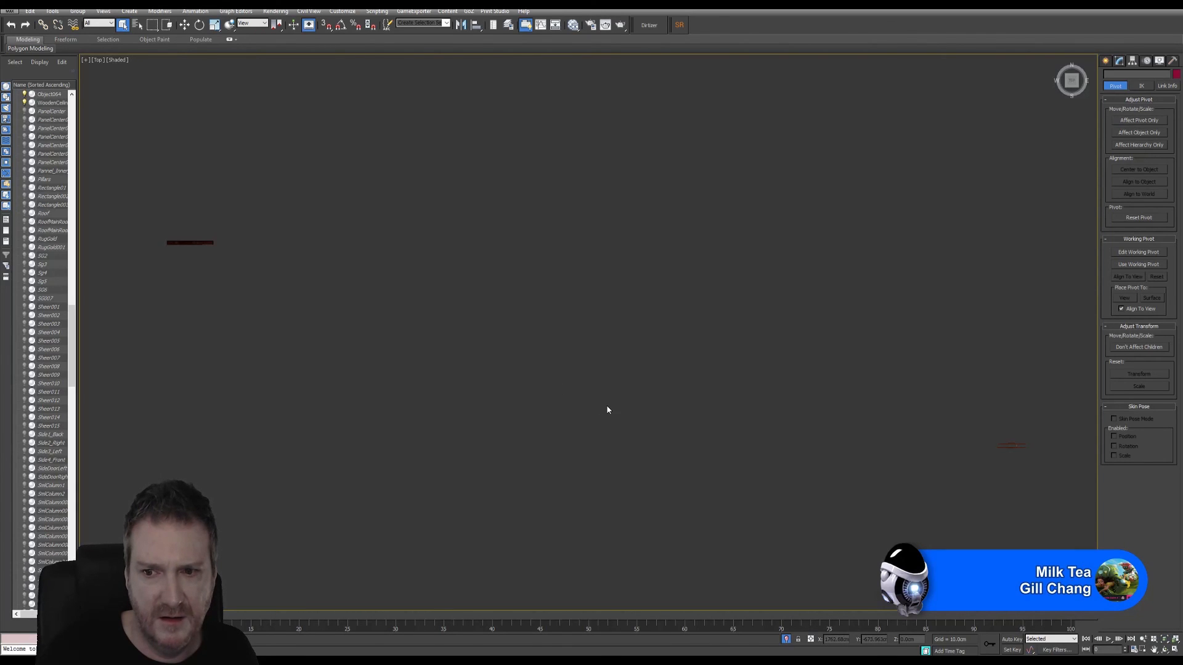
pyautogui.scroll(-1, 606, 406)
# - Try to center the pivot to the object with Affect Pivot Only, using the Move tool
pyautogui.click(184, 25)
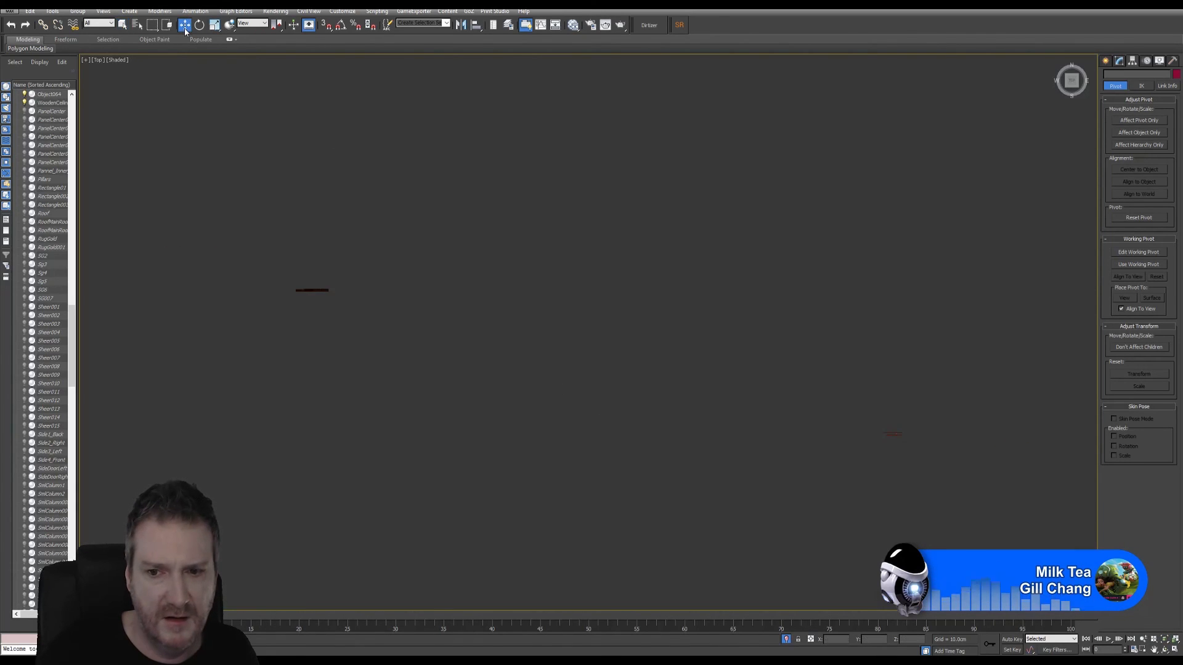
pyautogui.click(1147, 117)
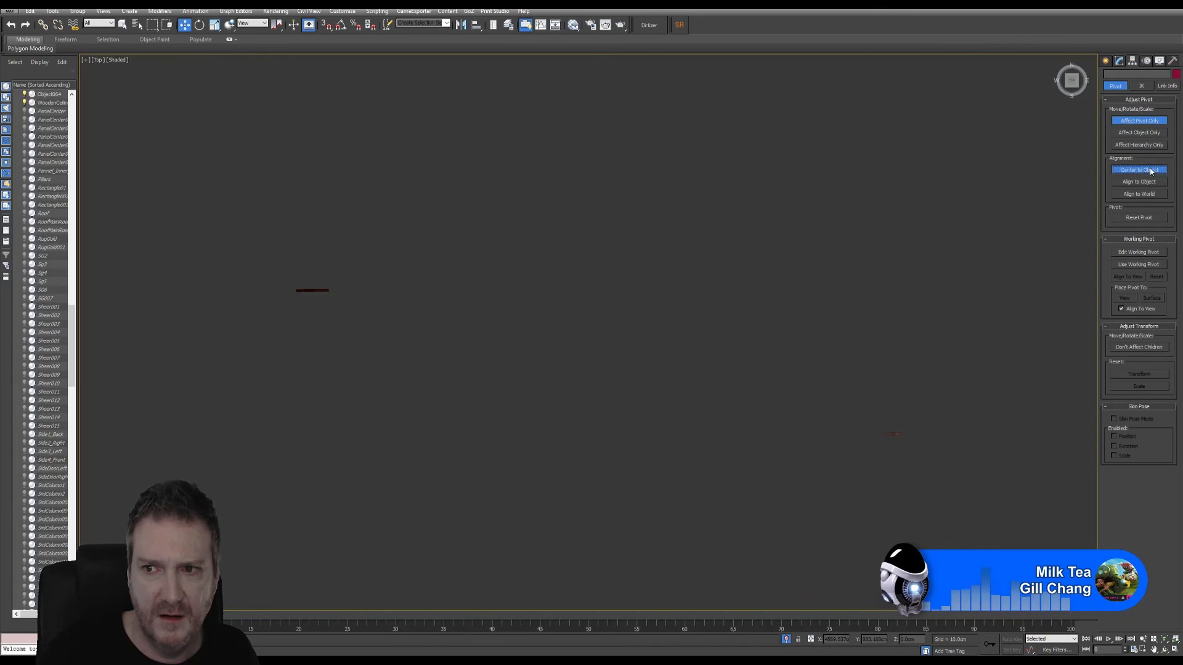
pyautogui.click(1150, 171)
pyautogui.click(1139, 120)
# - Select the stepped ceiling panel in the Perspective viewport and maximize the Top viewport
pyautogui.scroll(-4, 481, 372)
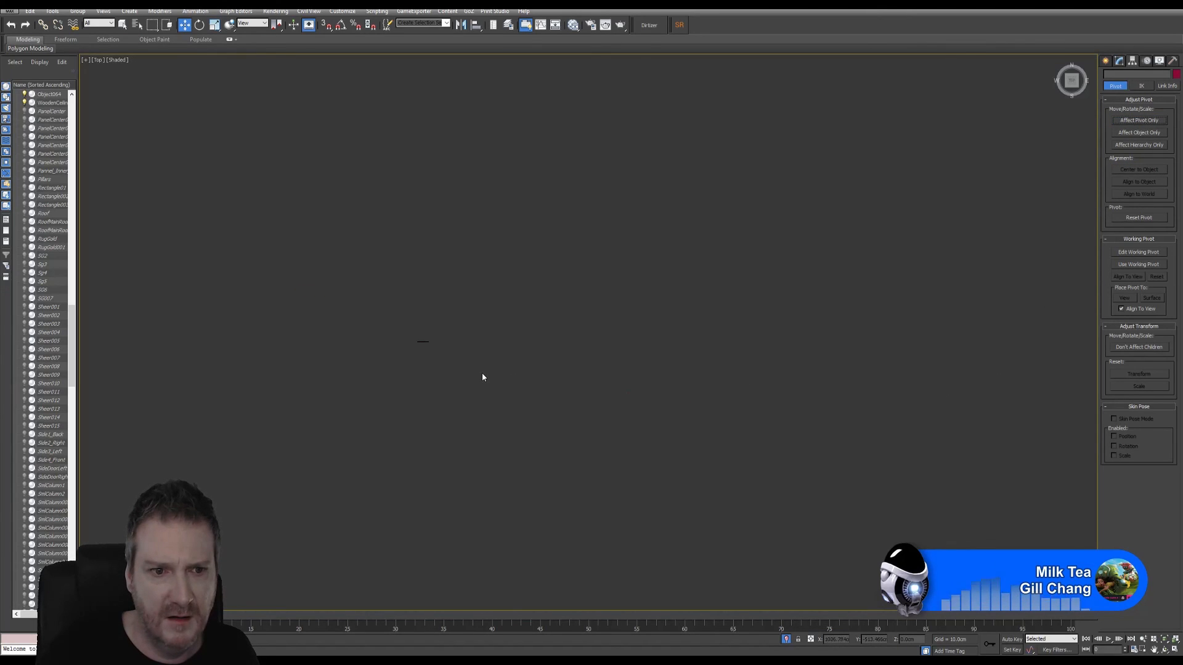
pyautogui.scroll(4, 481, 372)
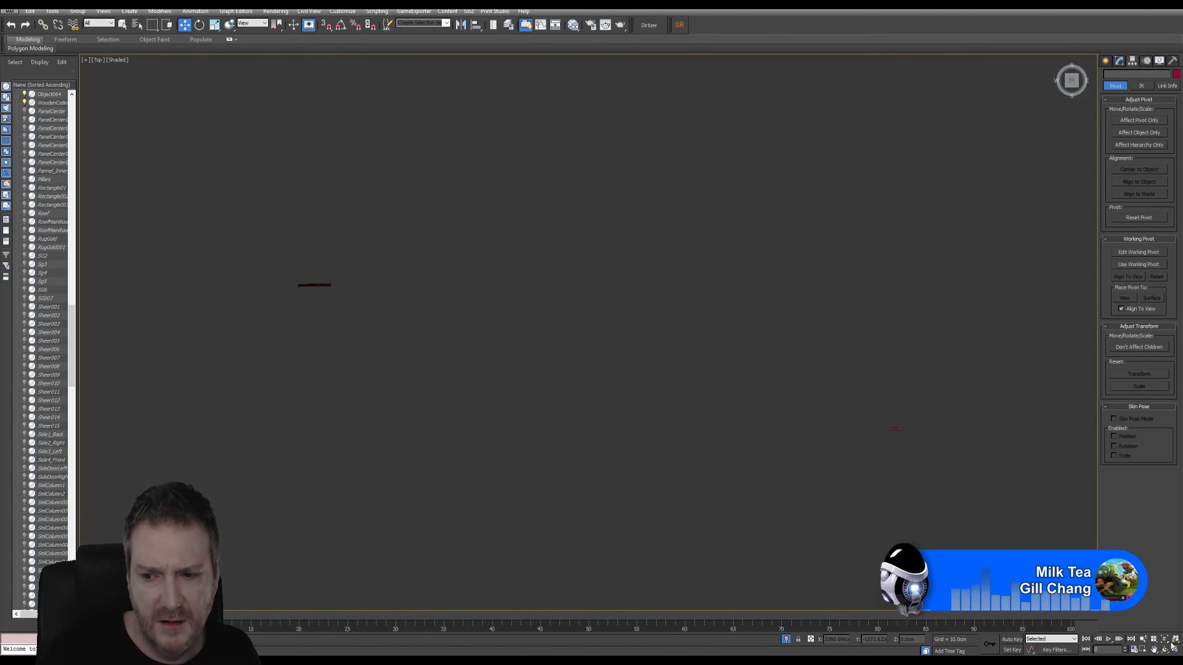
pyautogui.hotkey('alt', 'w')
pyautogui.scroll(-5, 587, 414)
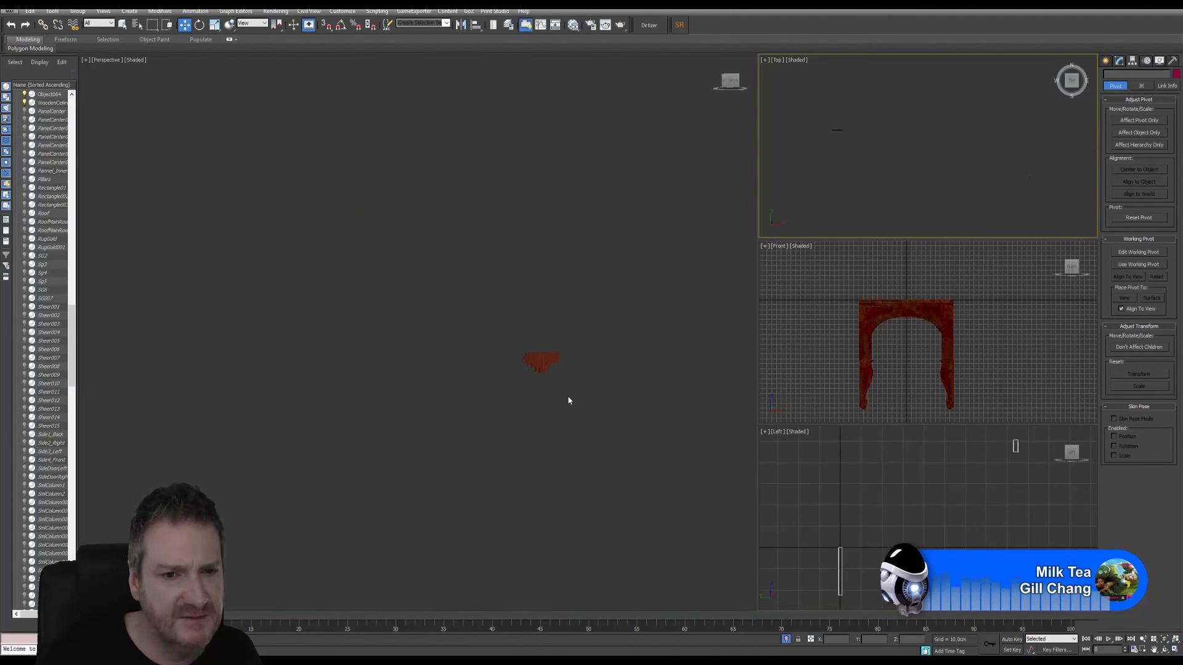
pyautogui.scroll(4, 563, 413)
pyautogui.click(547, 356)
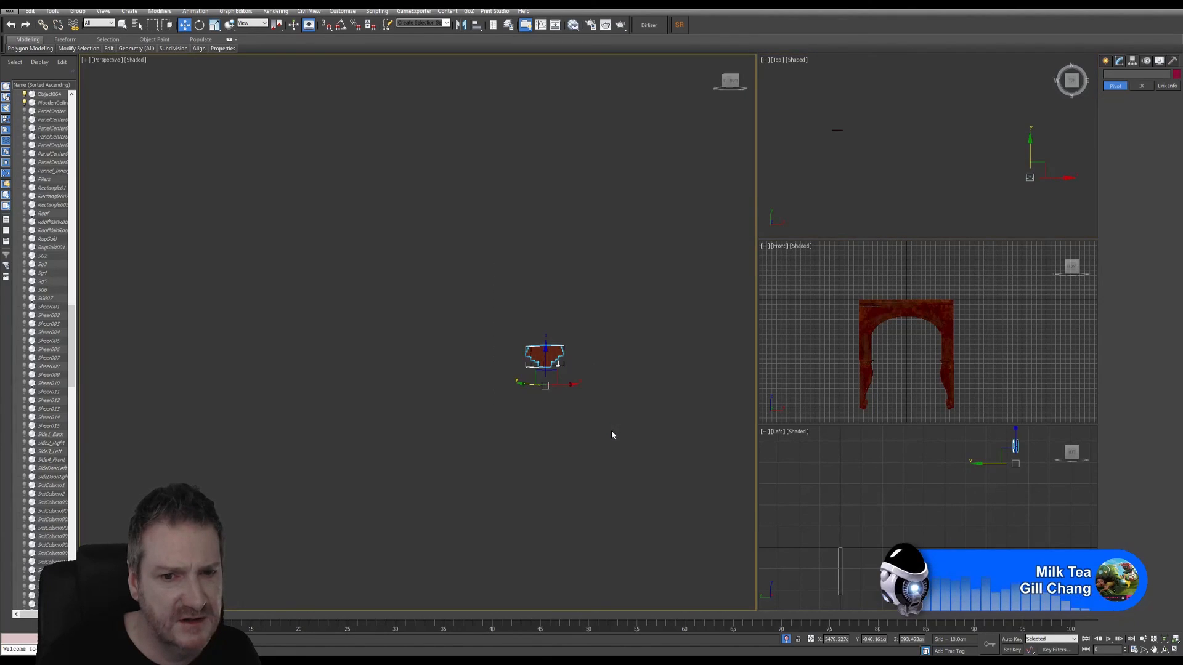
pyautogui.rightClick(974, 204)
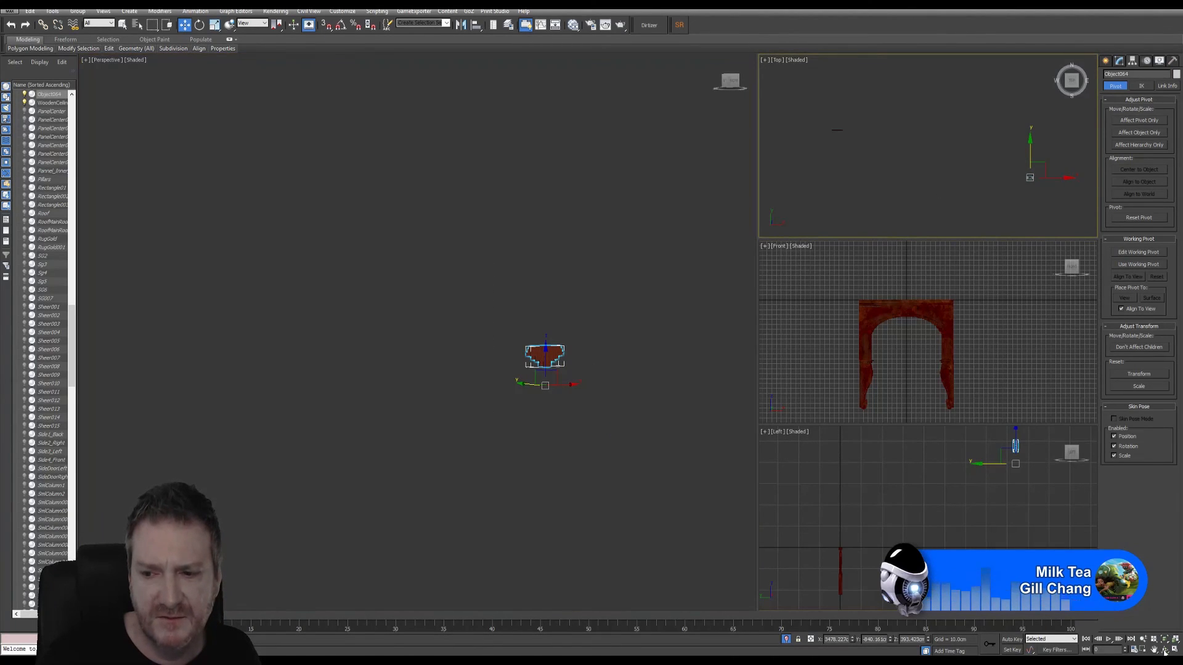
pyautogui.hotkey('alt', 'w')
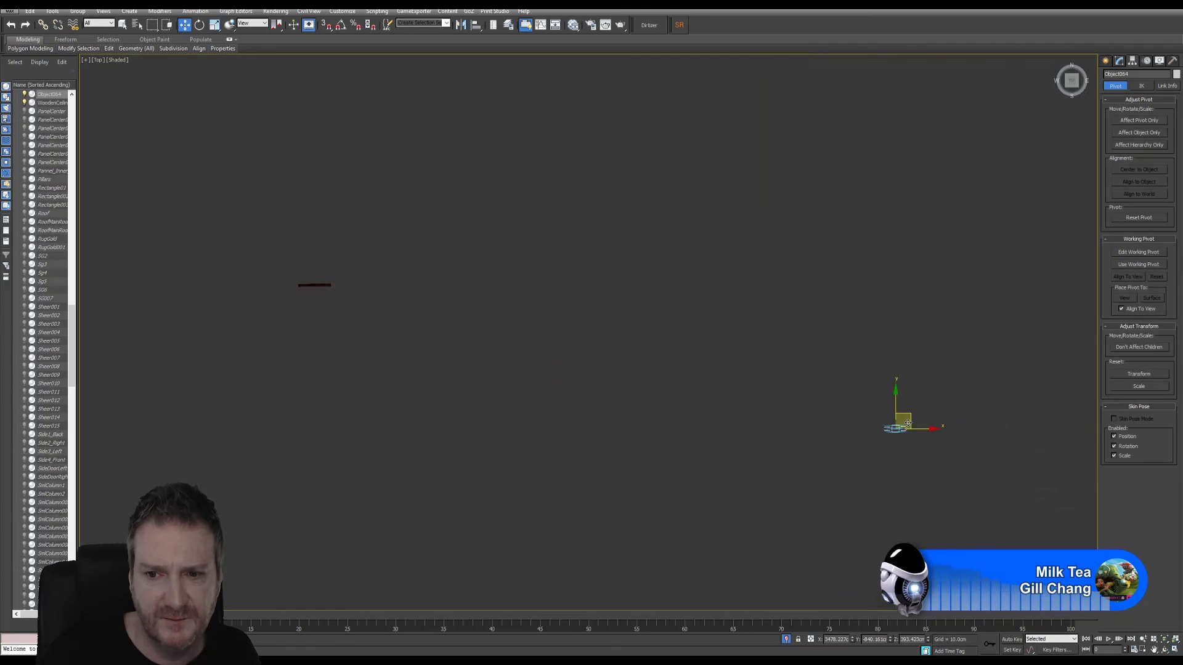
# - Move the stepped panel onto the arch in the Top viewport, centering it along the arch's length at about X 4.1 cm, Y 0.9 cm
pyautogui.moveTo(912, 413); pyautogui.dragTo(327, 277)
pyautogui.scroll(10, 327, 277)
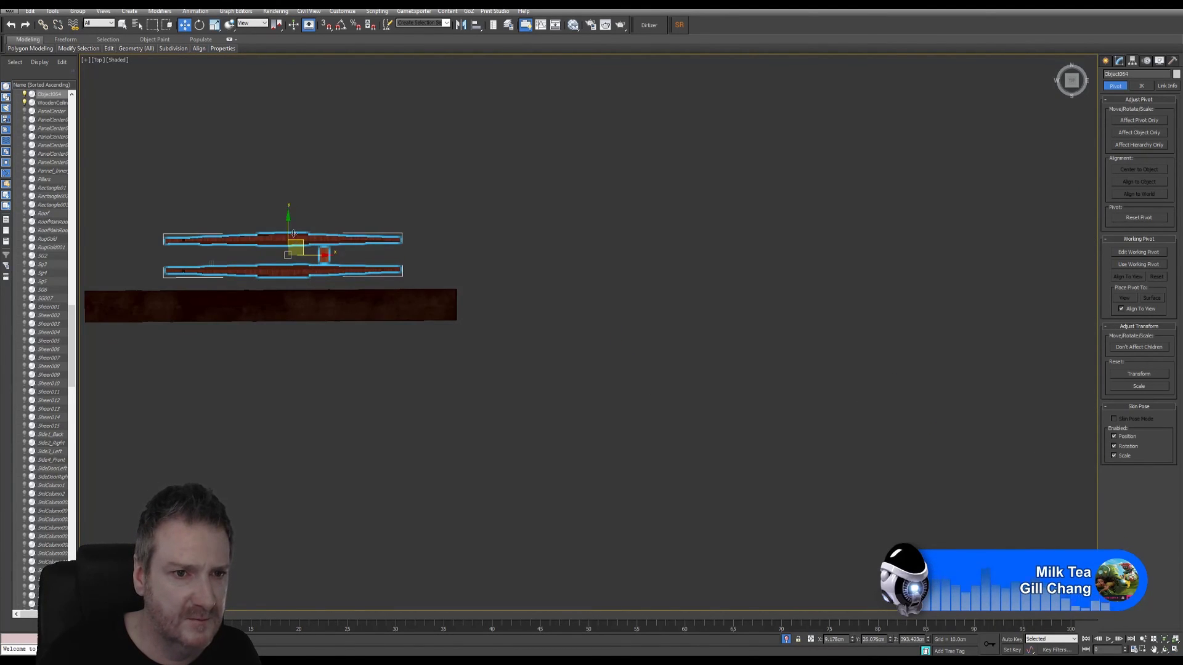
pyautogui.moveTo(287, 224); pyautogui.dragTo(280, 274)
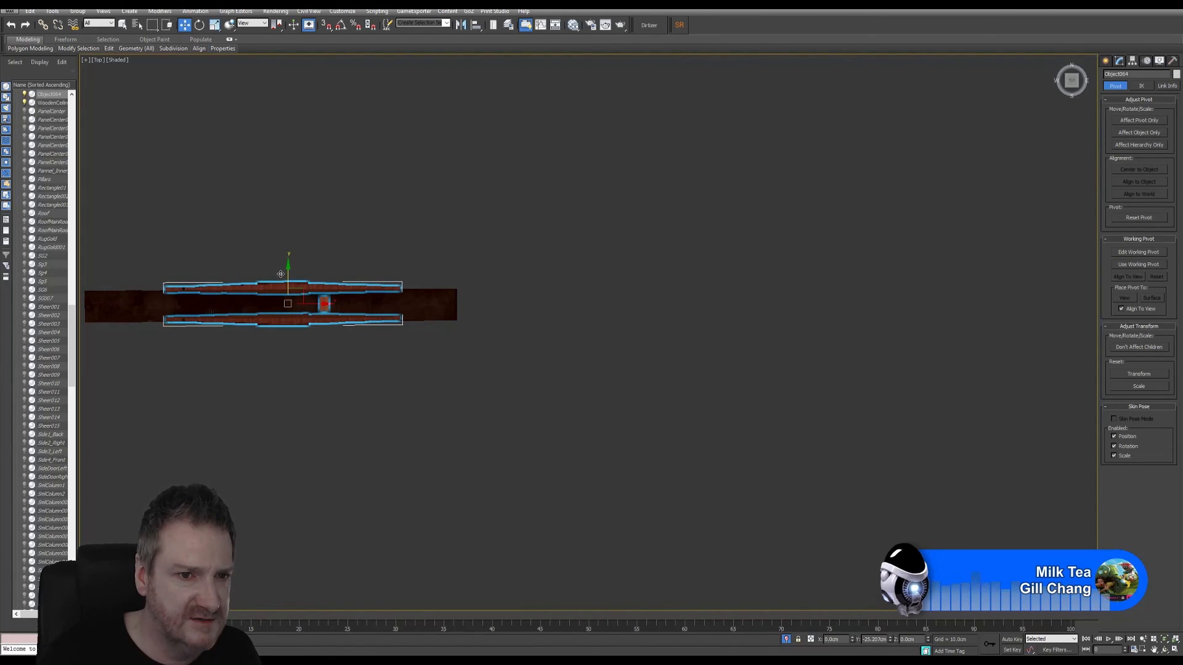
pyautogui.moveTo(363, 239); pyautogui.dragTo(447, 229, button='middle')
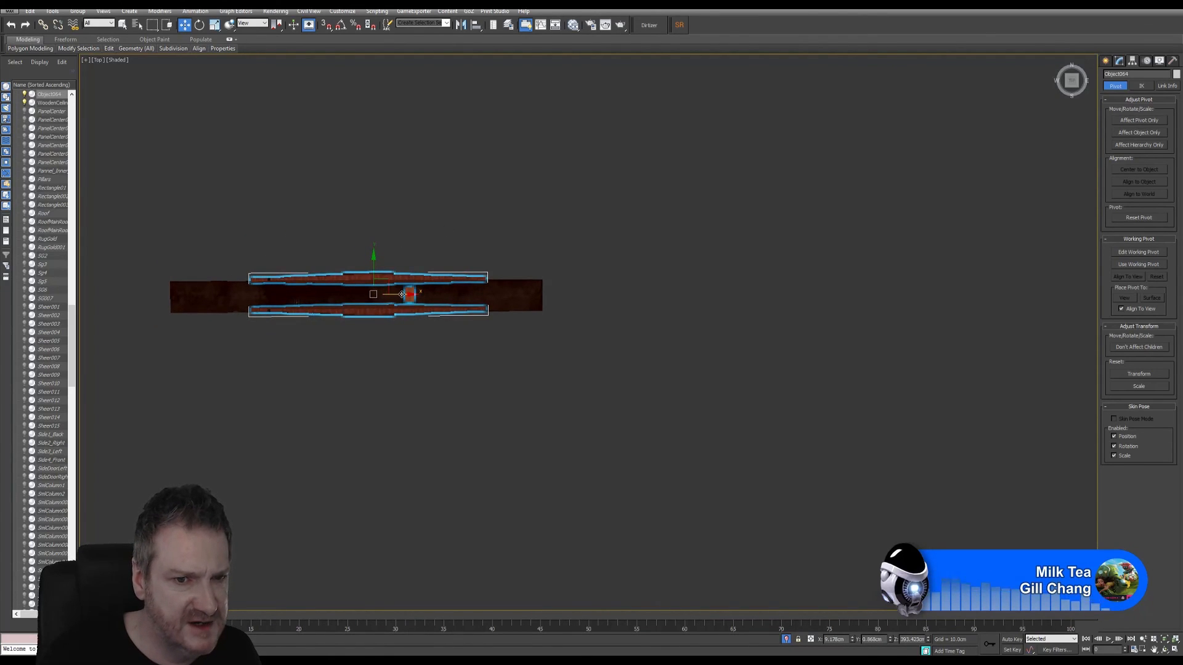
pyautogui.moveTo(402, 294); pyautogui.dragTo(391, 296)
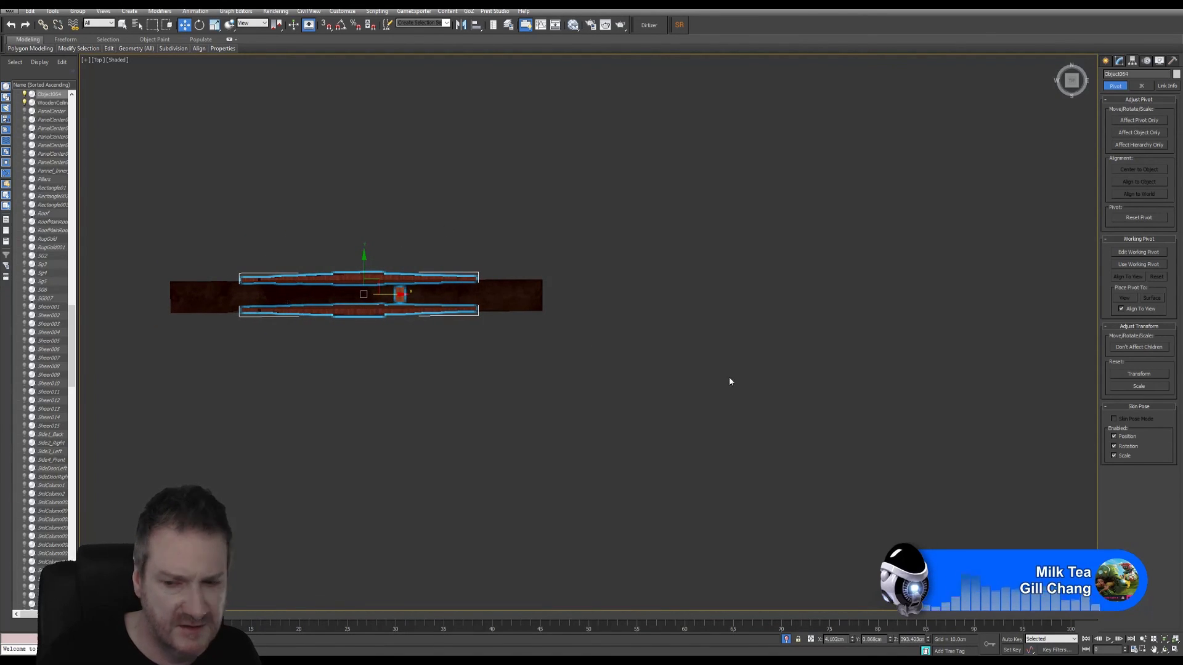
# - Lower the stepped panel in the Front viewport to about Z -113 cm, so its upper edge lines up with the arch's upper edge
pyautogui.click(1175, 651)
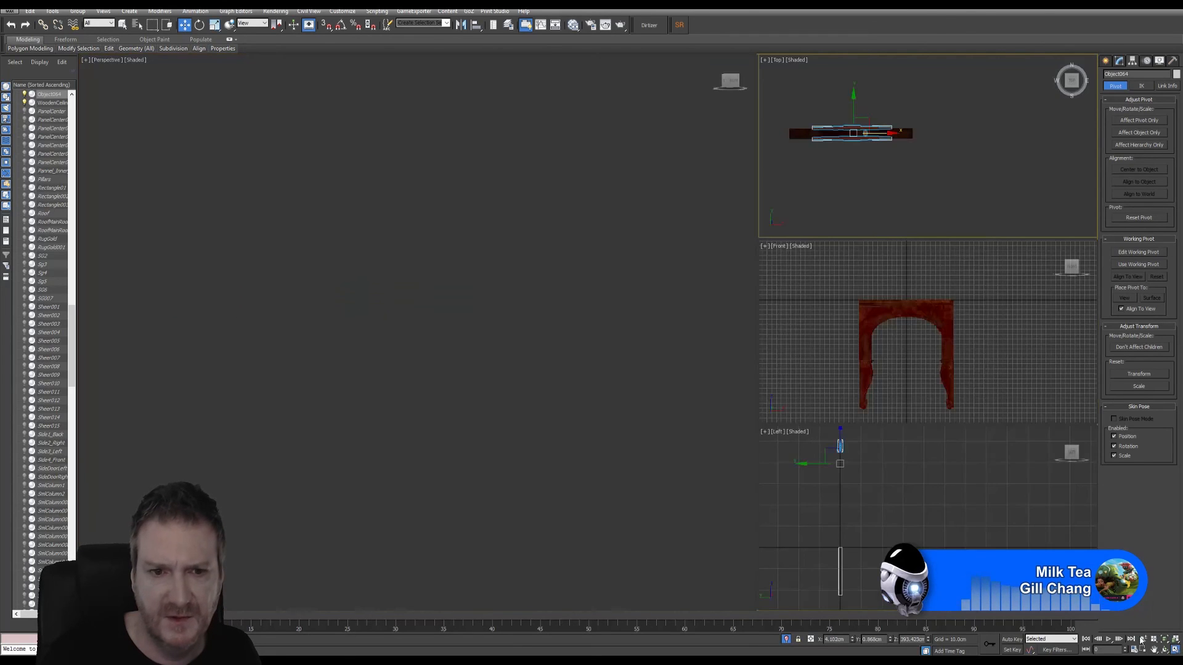
pyautogui.rightClick(973, 363)
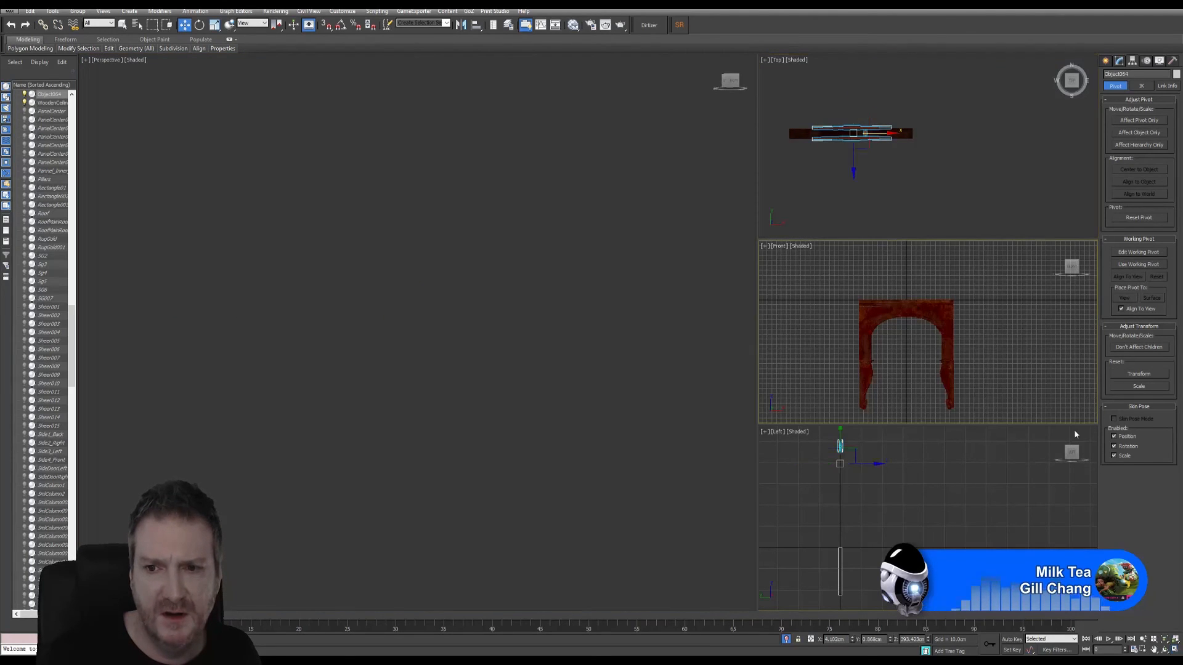
pyautogui.click(1175, 651)
pyautogui.scroll(-5, 549, 449)
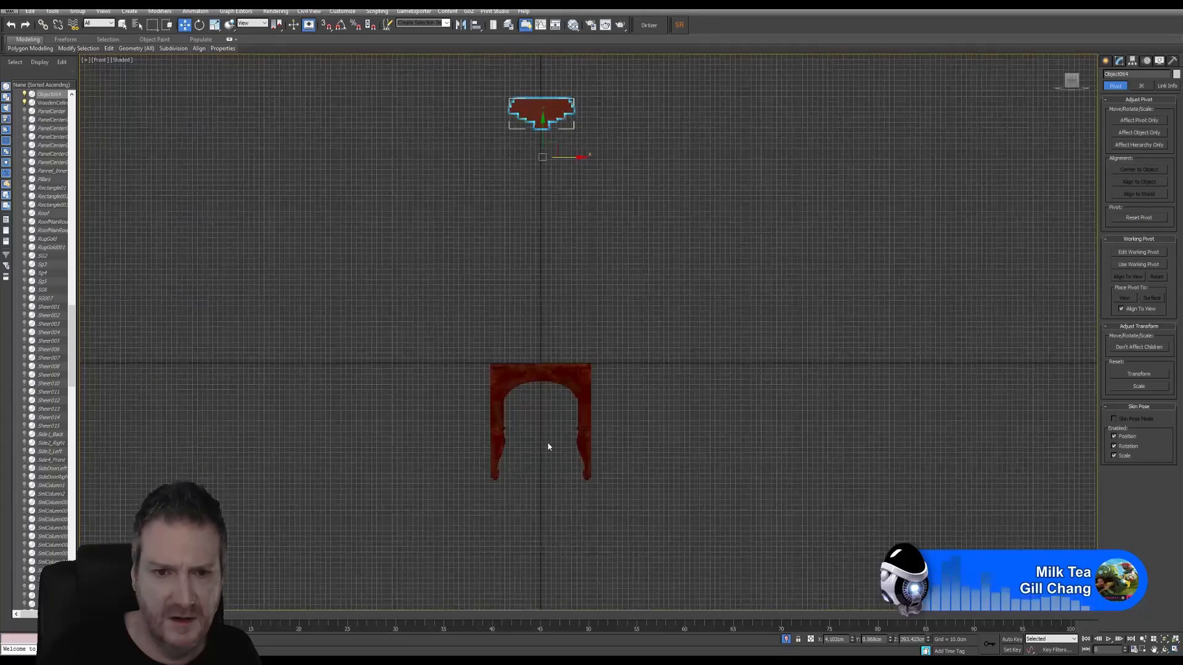
pyautogui.scroll(1, 542, 370)
pyautogui.moveTo(541, 114); pyautogui.dragTo(554, 388)
pyautogui.scroll(4, 554, 388)
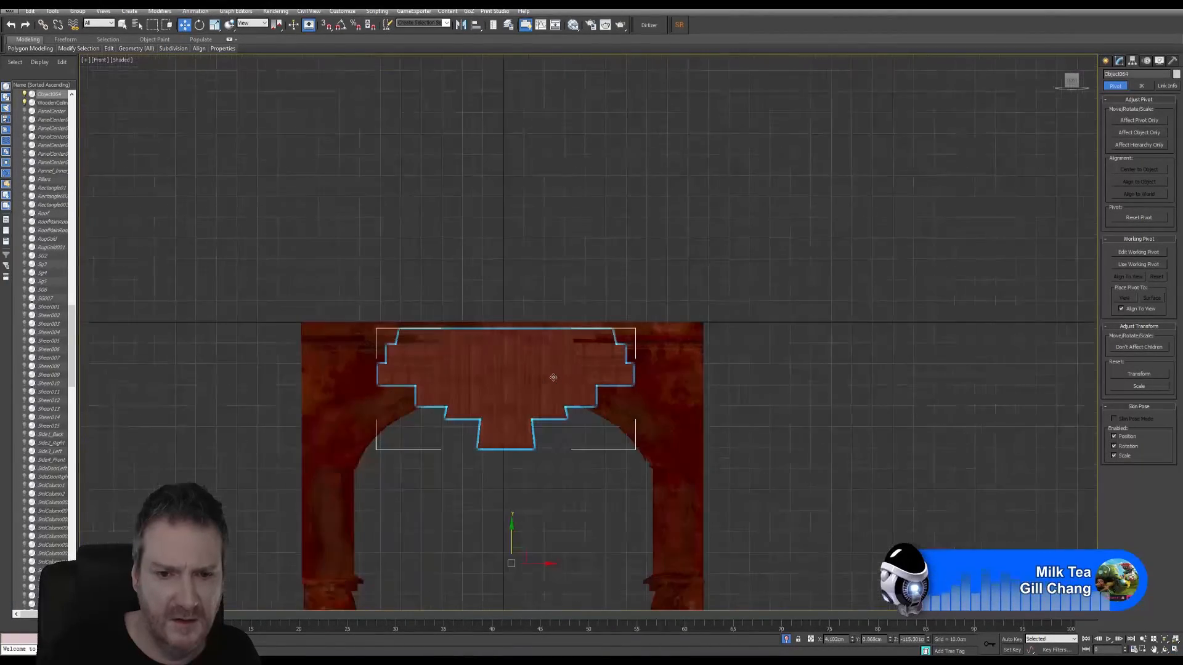
pyautogui.moveTo(516, 534); pyautogui.dragTo(517, 525)
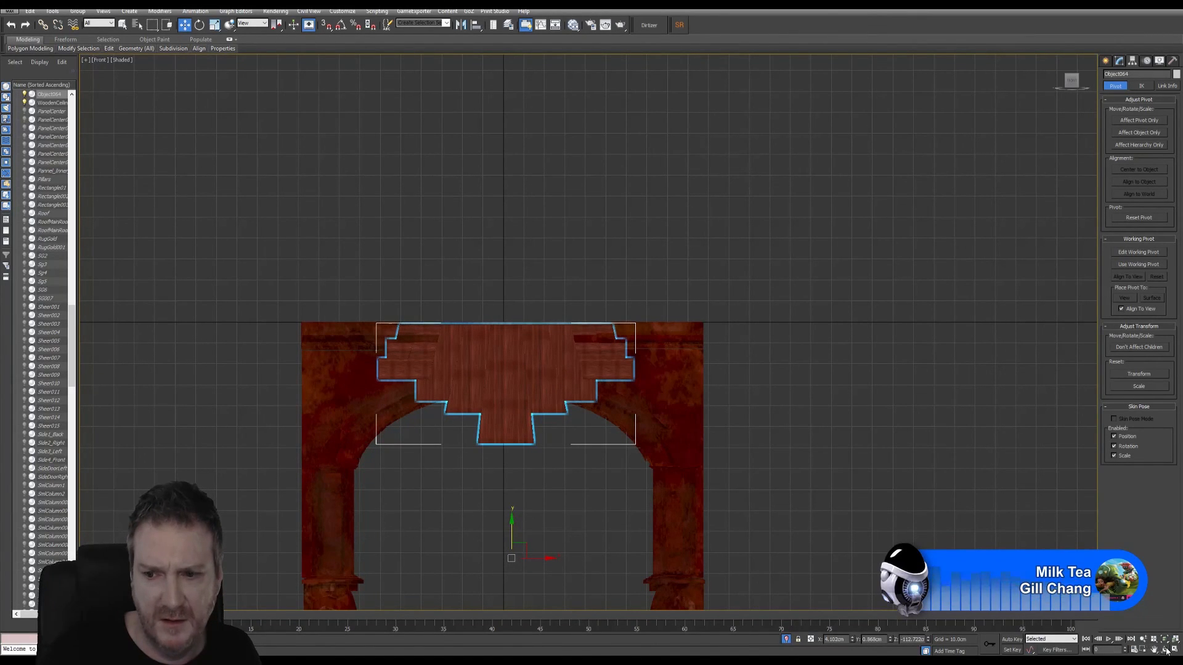
# - Shift the stepped panel sideways in the maximized Left viewport to center it across the arch's thickness
pyautogui.click(1174, 650)
pyautogui.rightClick(1047, 588)
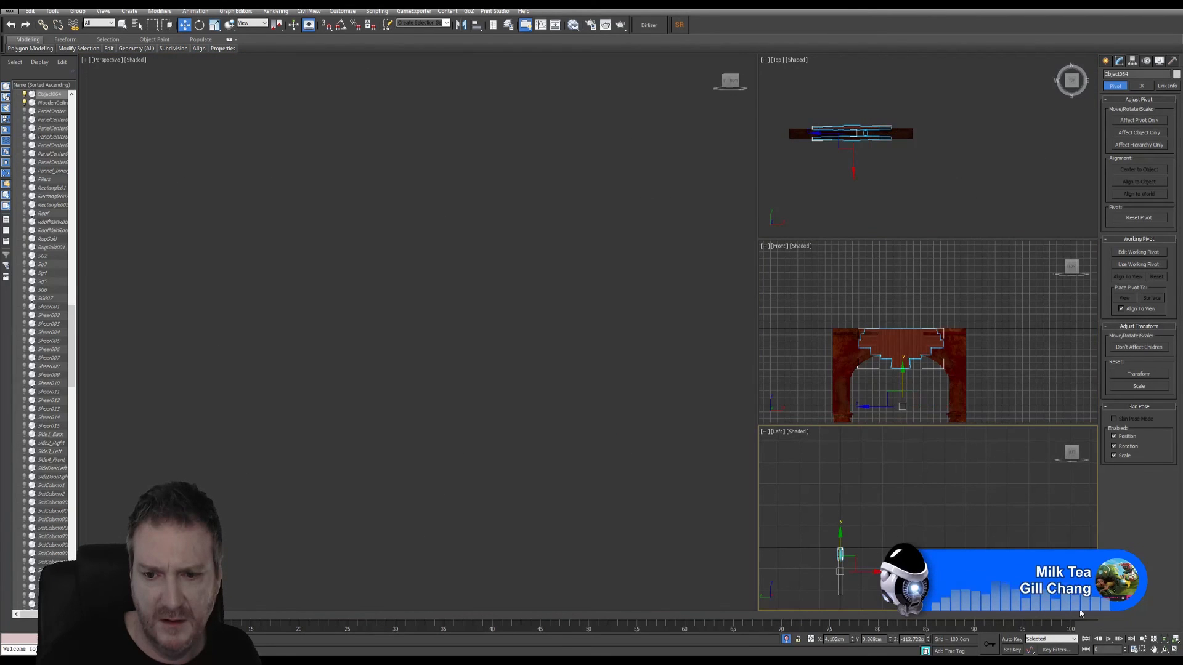
pyautogui.click(1174, 649)
pyautogui.moveTo(484, 422); pyautogui.dragTo(673, 343, button='middle')
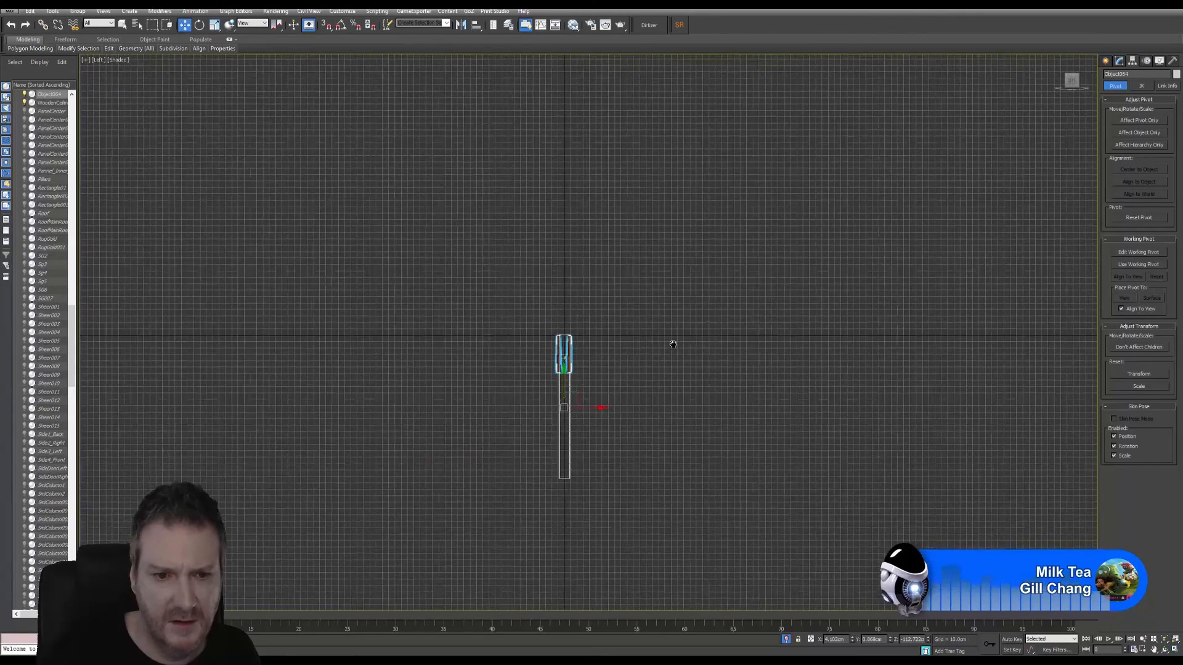
pyautogui.scroll(3, 579, 354)
pyautogui.scroll(3, 659, 361)
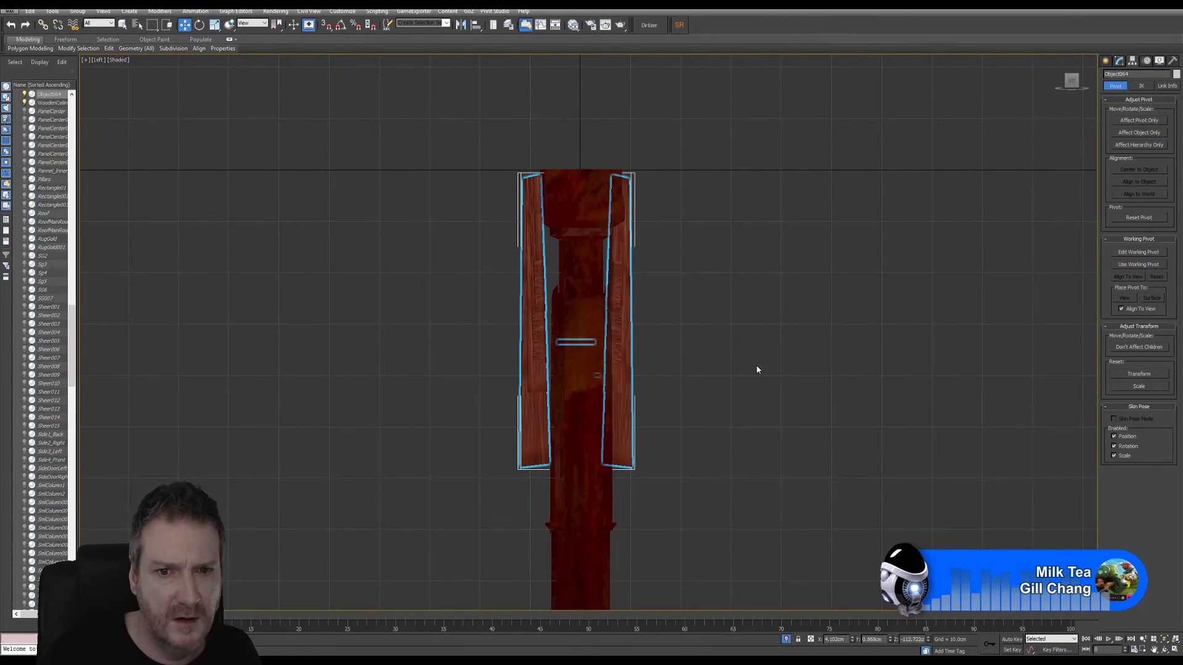
pyautogui.scroll(-2, 755, 365)
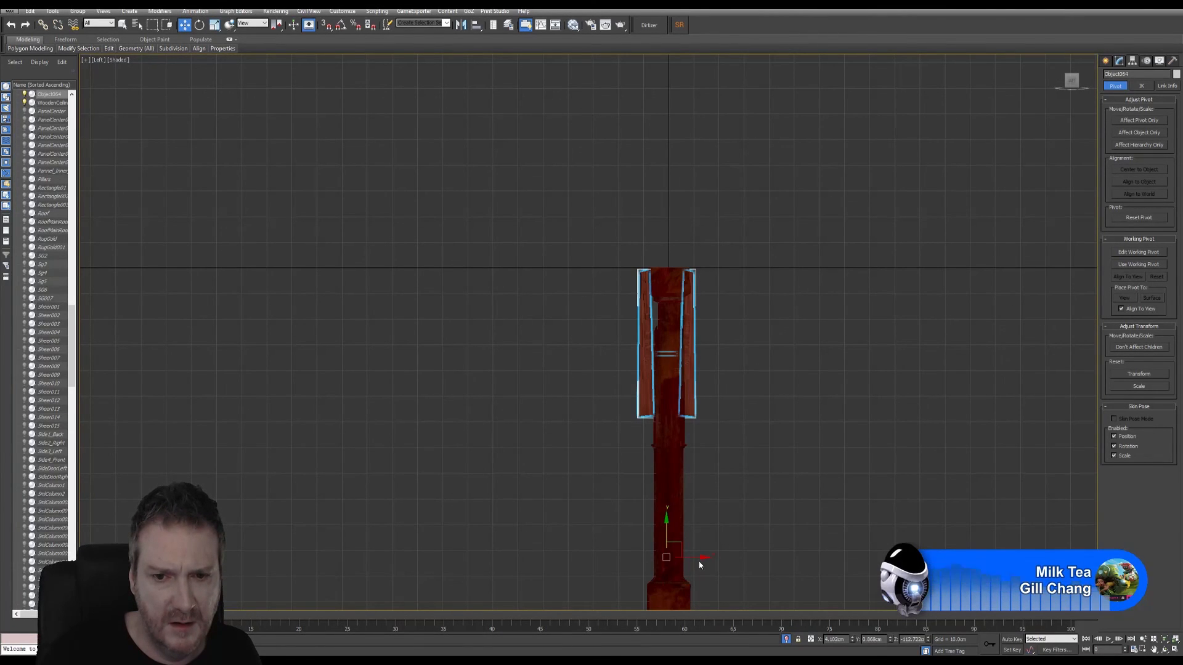
pyautogui.moveTo(697, 560); pyautogui.dragTo(700, 561)
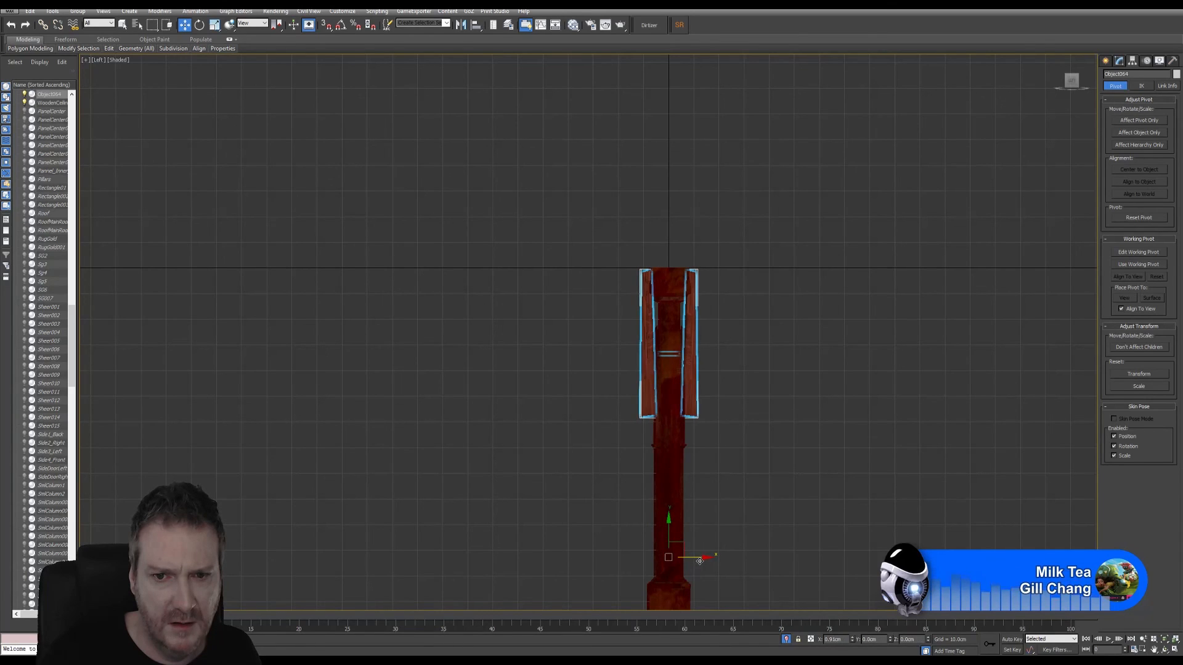
# - Center the stepped panel's pivot to the object with Affect Pivot Only, and nudge the panel slightly across the arch's thickness in the Left viewport
pyautogui.click(1133, 122)
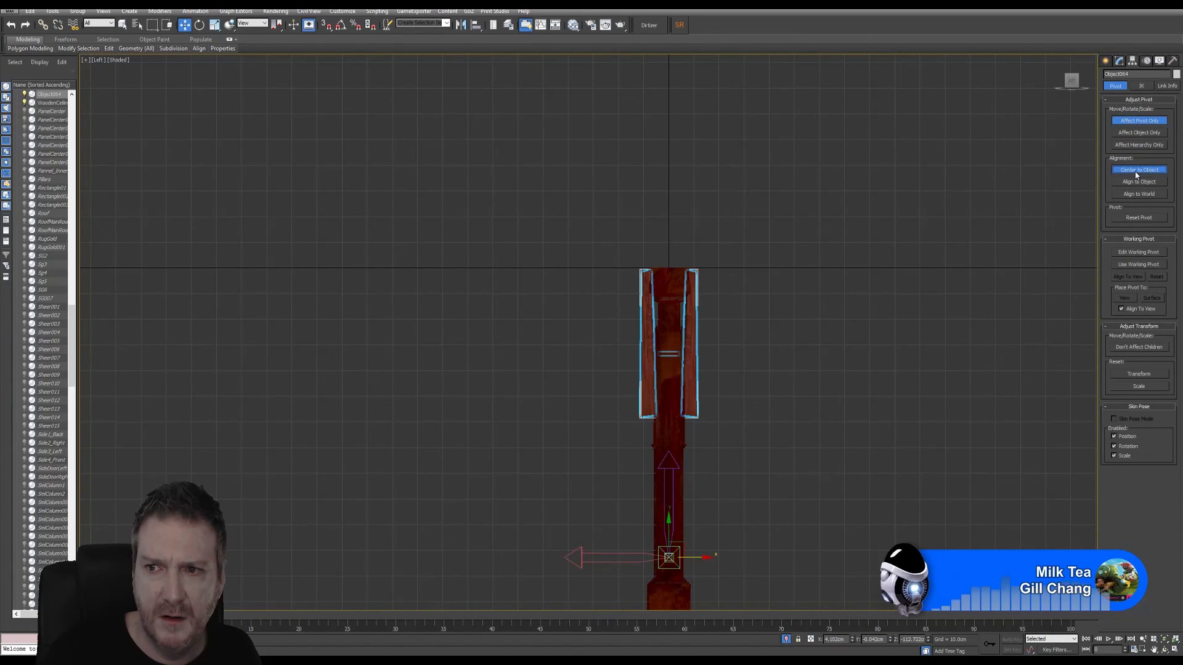
pyautogui.click(1135, 173)
pyautogui.click(1137, 122)
pyautogui.scroll(5, 718, 360)
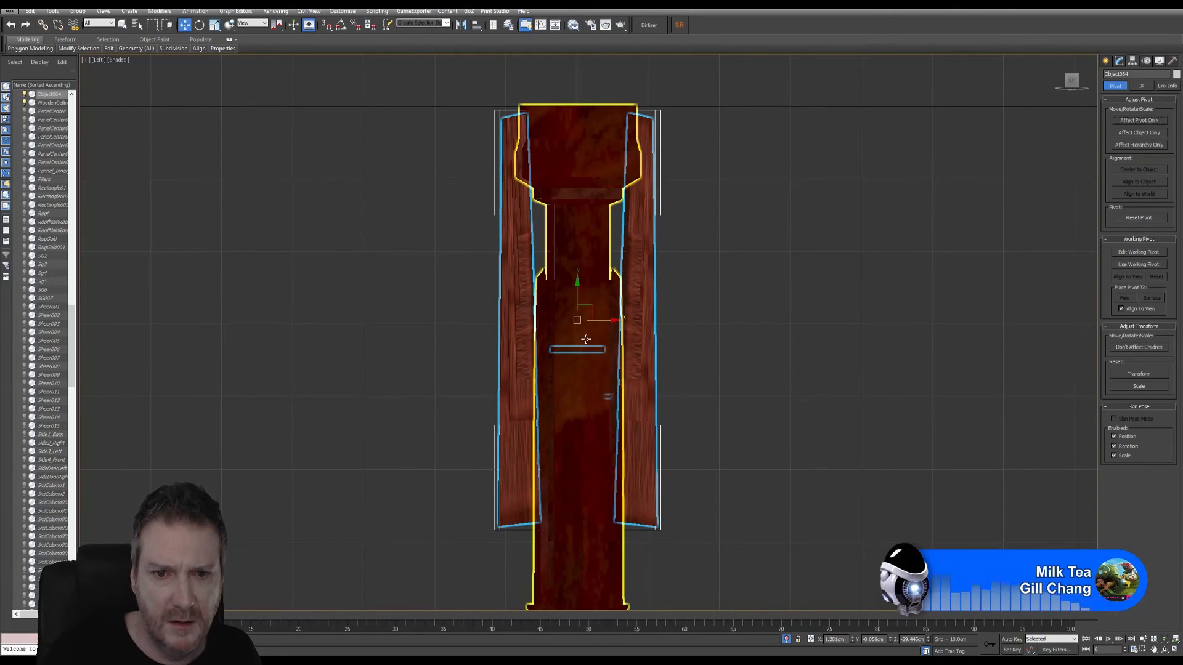
pyautogui.moveTo(598, 321); pyautogui.dragTo(603, 321)
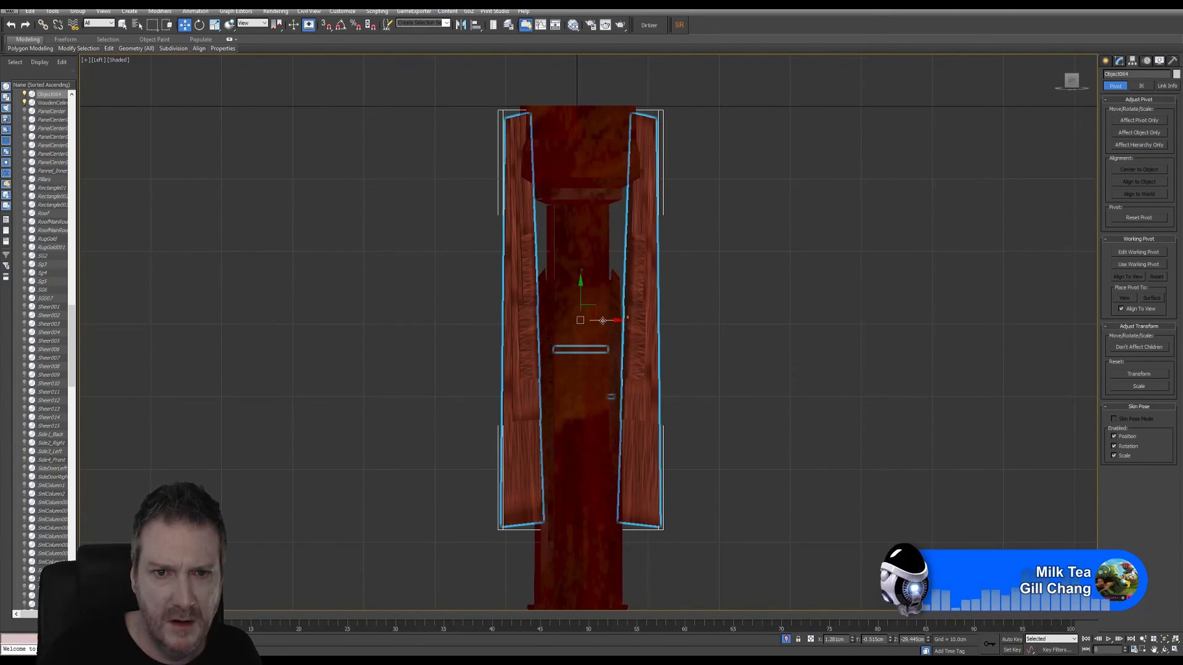
# - Examine from several angles in the Perspective viewport how the stepped panel sits on the painted arch
pyautogui.click(1174, 650)
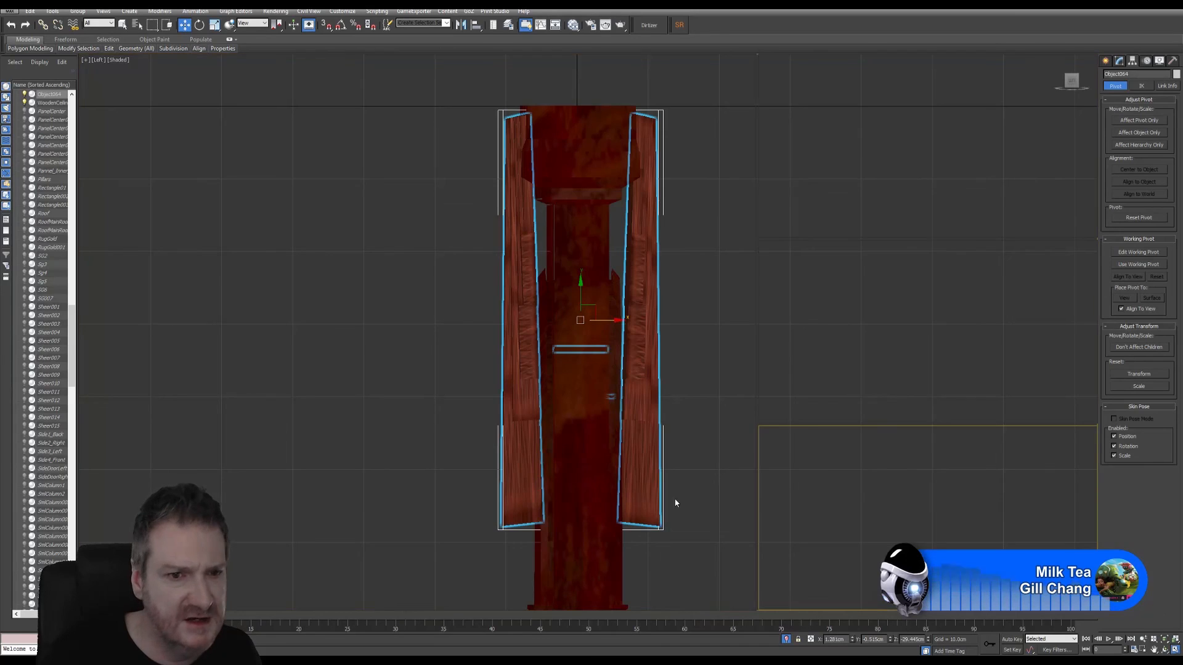
pyautogui.click(1166, 640)
pyautogui.click(1163, 650)
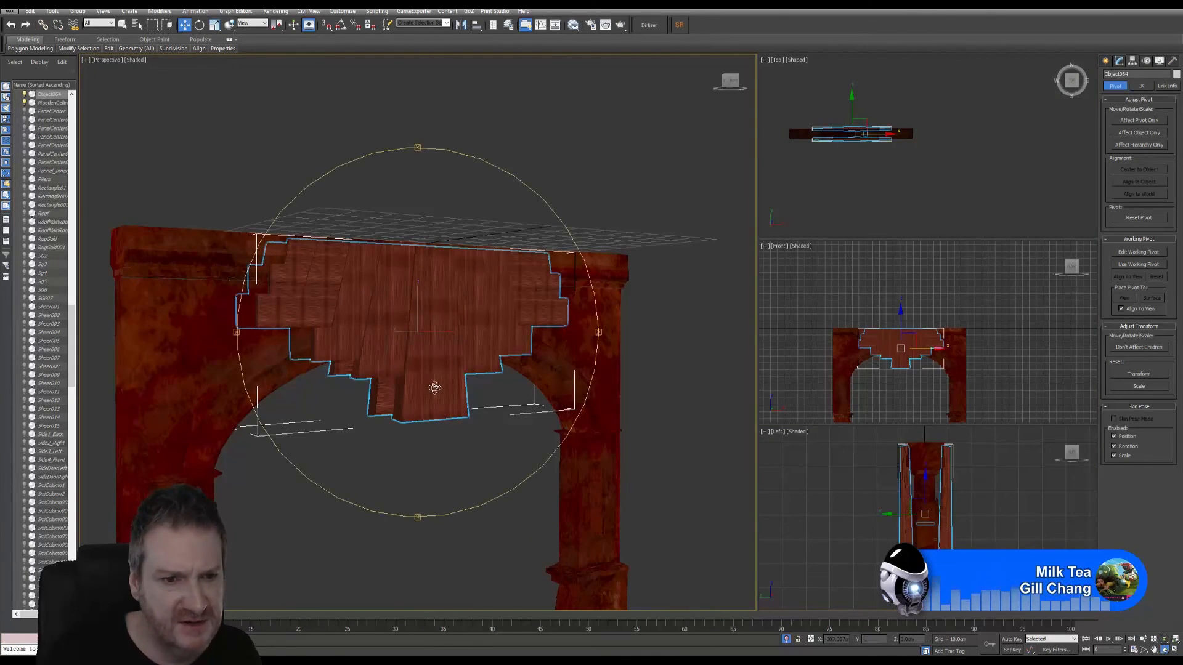
pyautogui.scroll(-6, 429, 398)
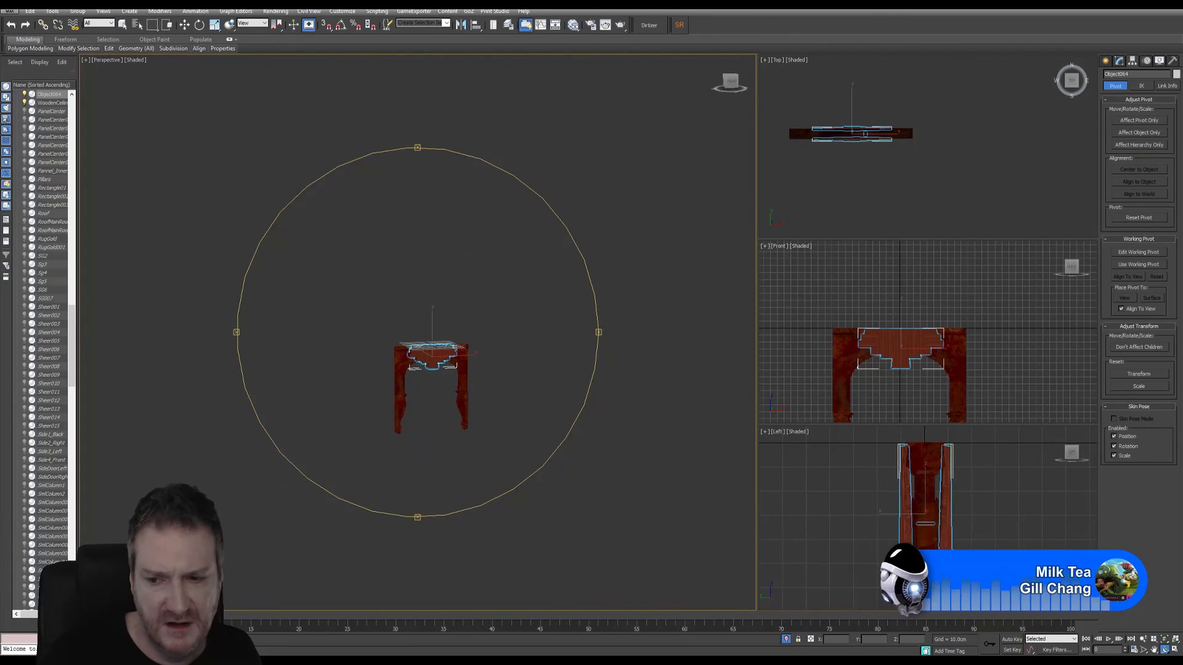
pyautogui.click(1166, 639)
pyautogui.moveTo(406, 390)
pyautogui.mouseDown()
pyautogui.moveTo(412, 366)
pyautogui.moveTo(424, 397)
pyautogui.mouseUp()
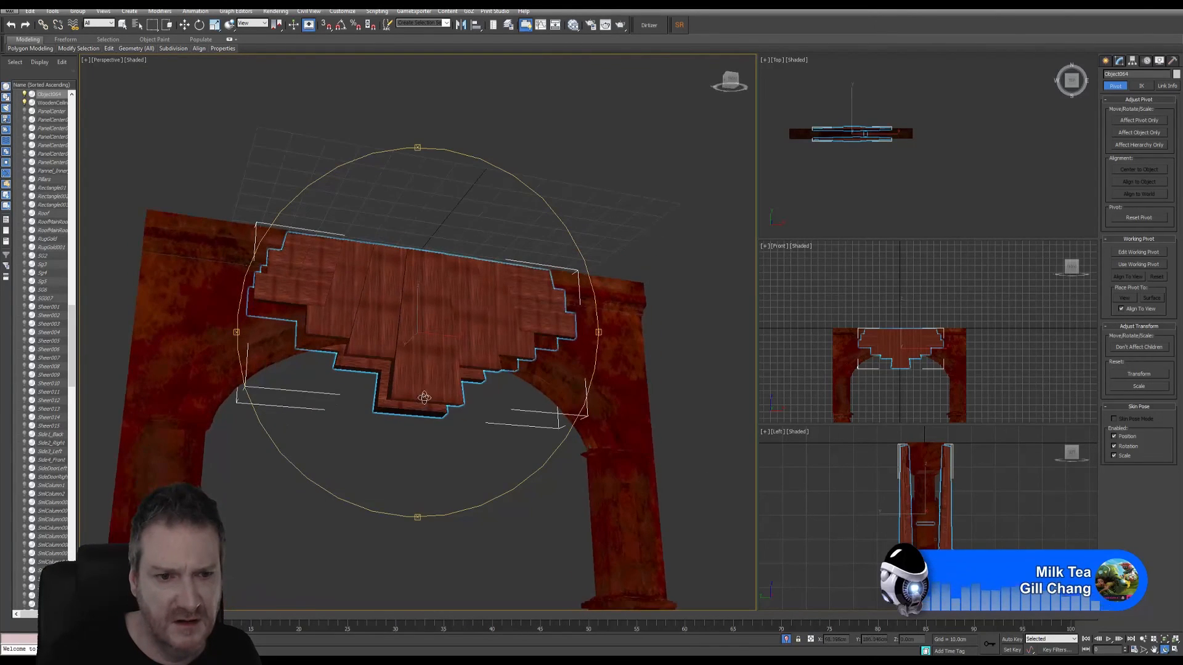
pyautogui.scroll(-1, 426, 407)
pyautogui.scroll(1, 427, 405)
pyautogui.moveTo(425, 405); pyautogui.dragTo(419, 321, button='middle')
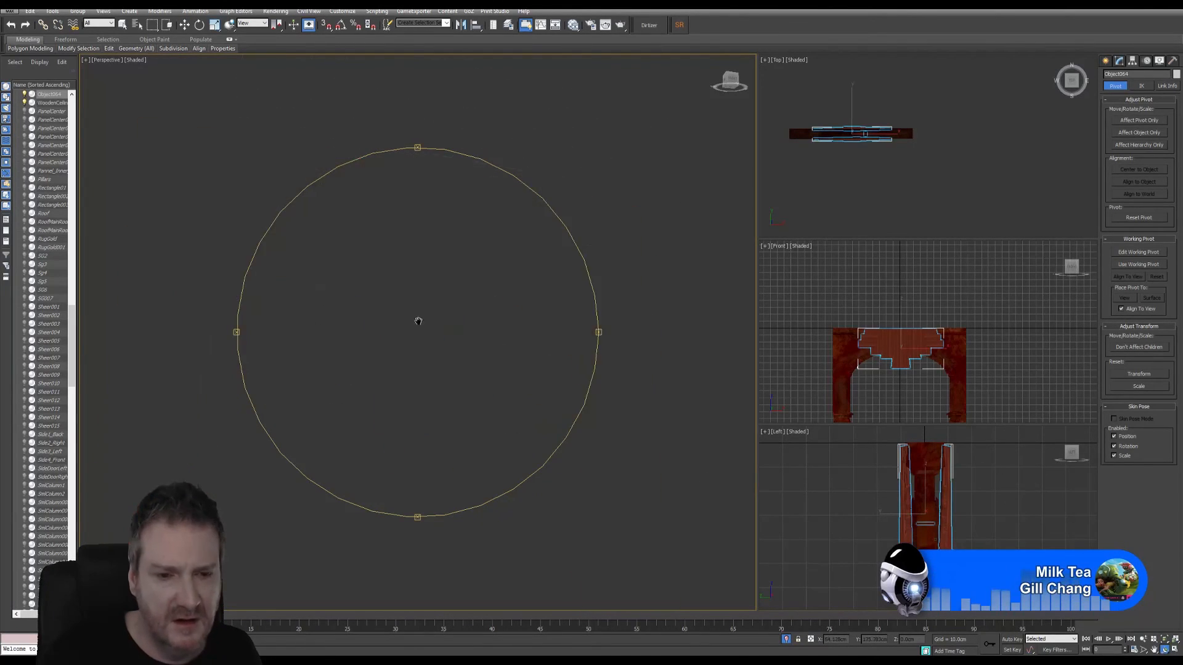
pyautogui.click(1168, 640)
pyautogui.moveTo(441, 412); pyautogui.dragTo(457, 433)
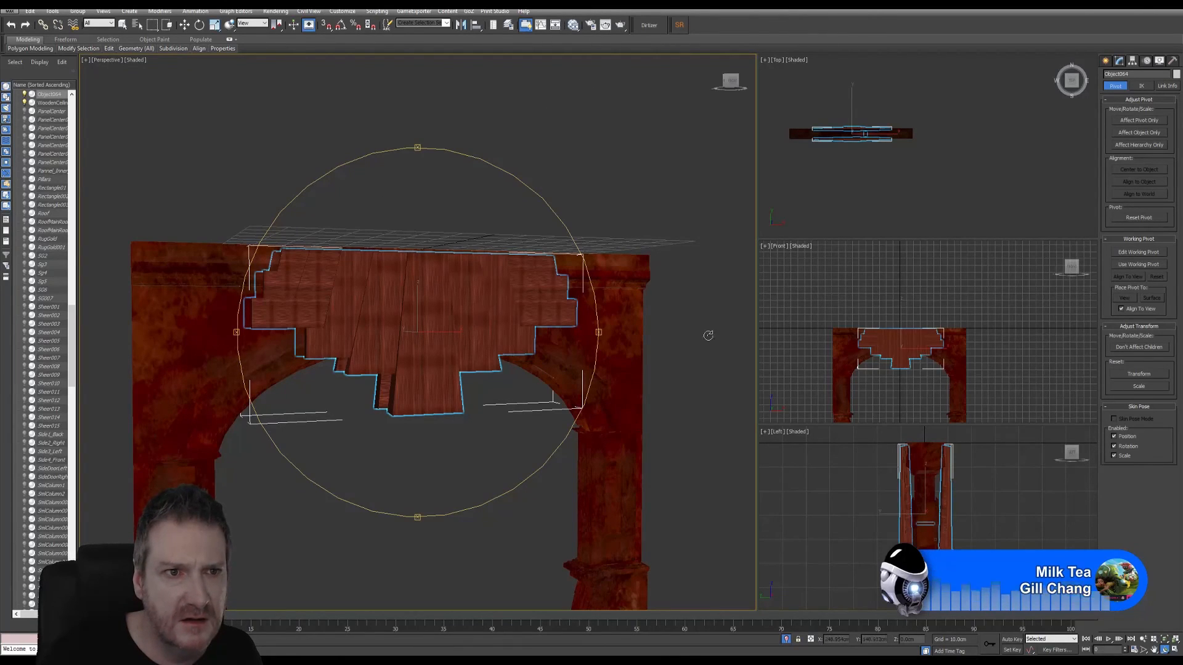
pyautogui.click(1144, 642)
pyautogui.moveTo(519, 438)
pyautogui.mouseDown()
pyautogui.moveTo(502, 450)
pyautogui.moveTo(510, 446)
pyautogui.mouseUp()
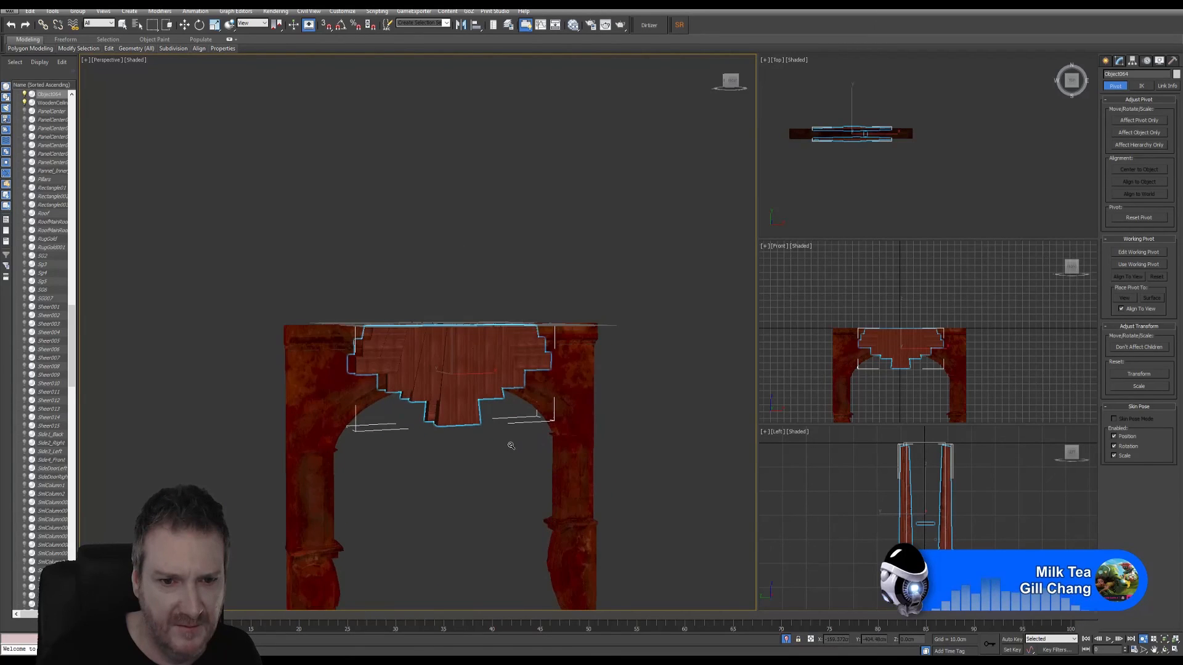
pyautogui.moveTo(510, 443)
pyautogui.mouseDown(button='middle')
pyautogui.moveTo(501, 391)
pyautogui.moveTo(493, 425)
pyautogui.moveTo(501, 417)
pyautogui.moveTo(505, 431)
pyautogui.mouseUp(button='middle')
# - Clear the selection, end the isolation of the arch and panel, and bring the whole building into view in Perspective
pyautogui.click(123, 25)
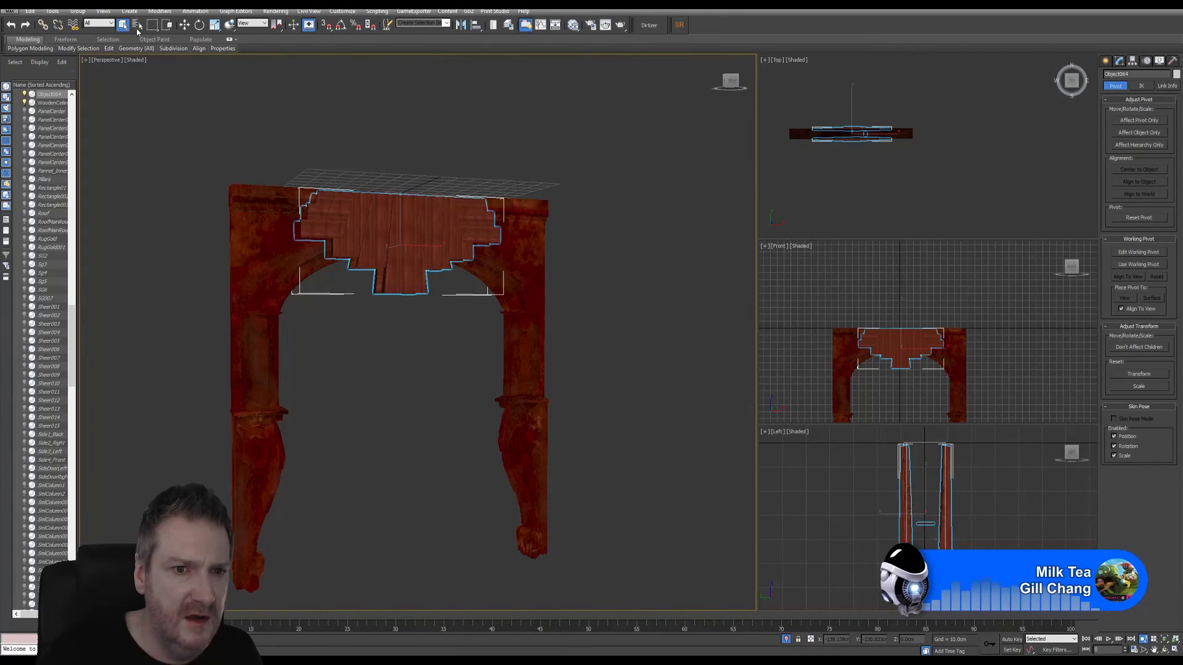
pyautogui.click(670, 328)
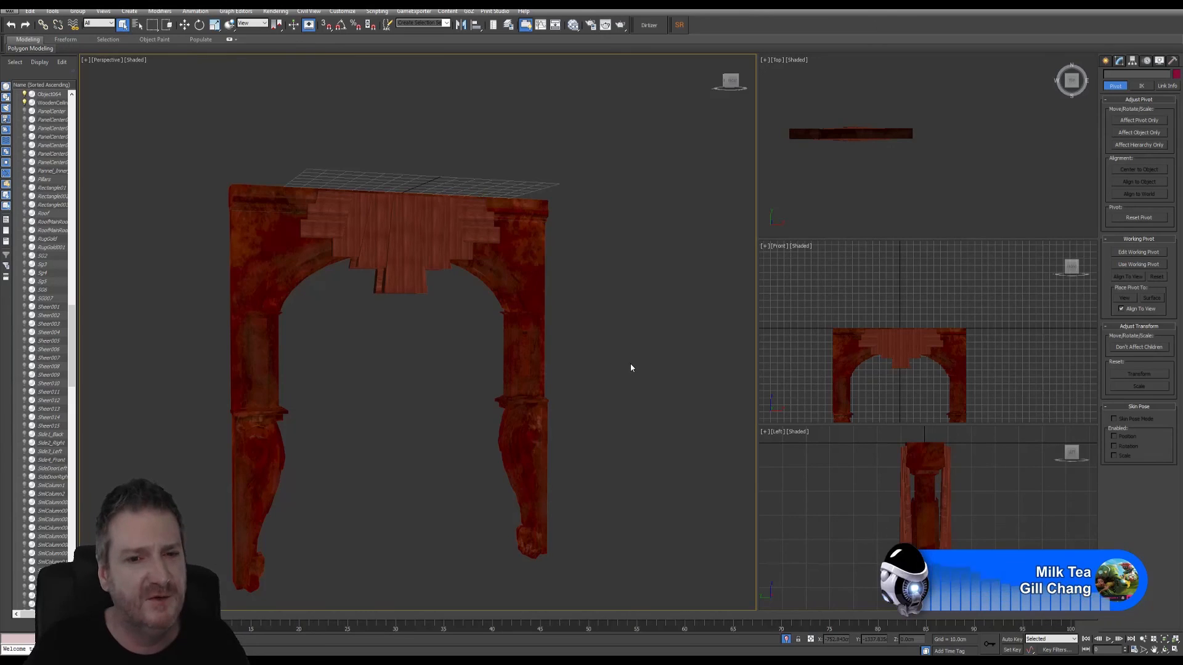
pyautogui.click(51, 11)
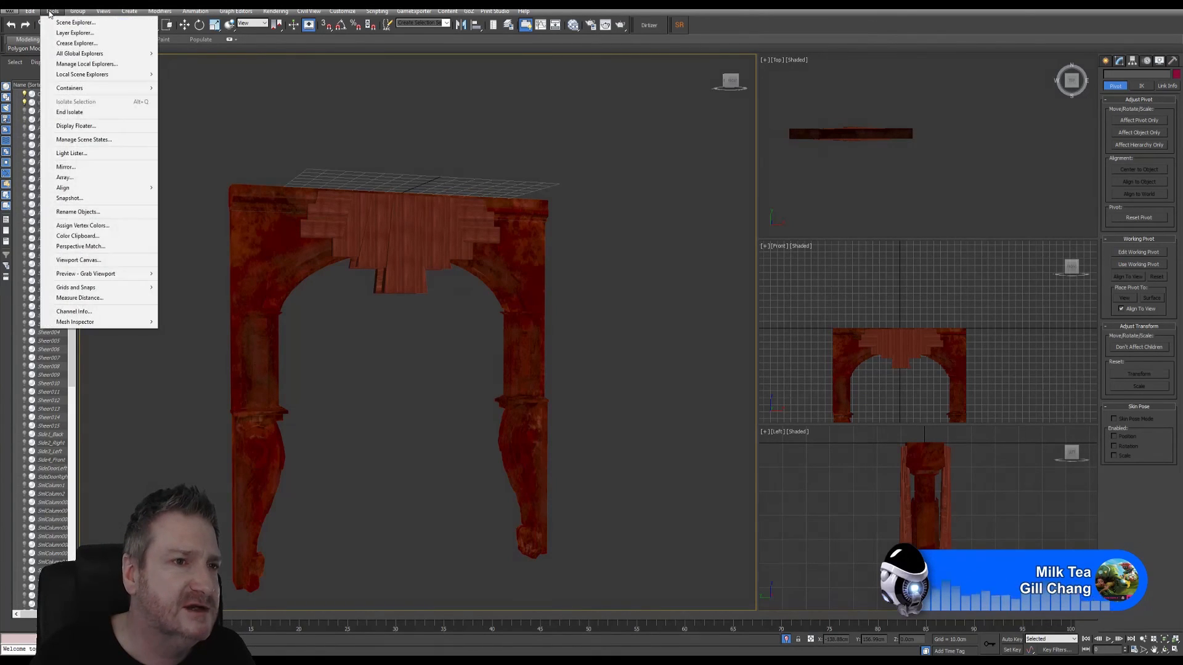
pyautogui.click(83, 112)
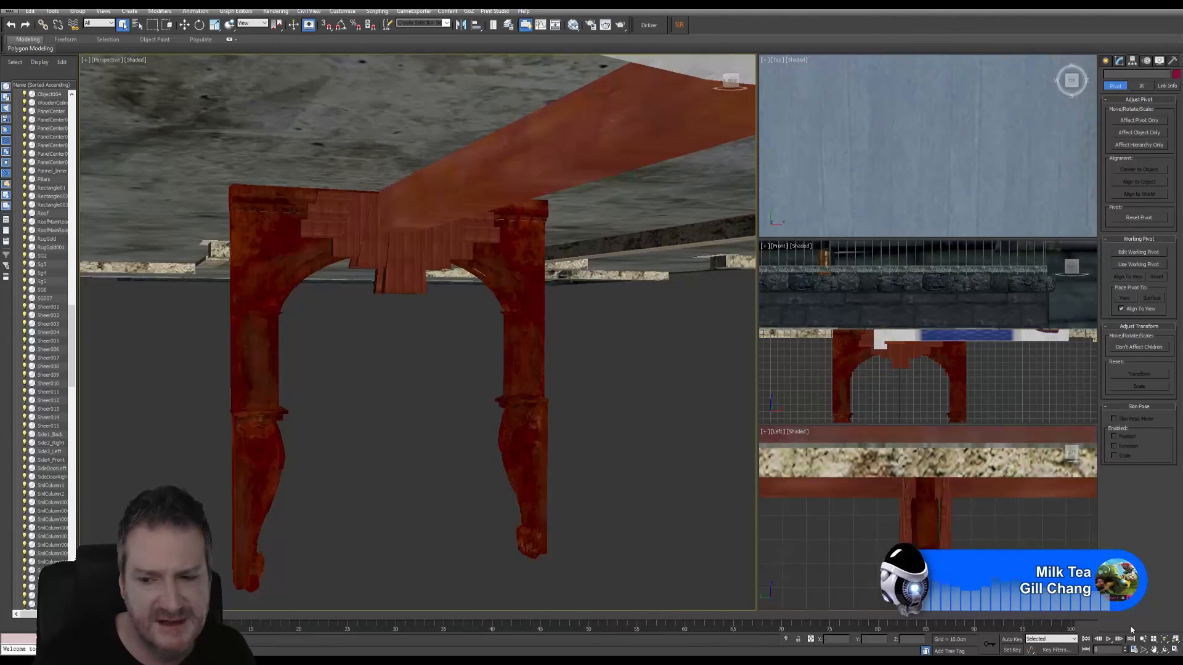
pyautogui.click(1164, 651)
pyautogui.moveTo(396, 312); pyautogui.dragTo(394, 349)
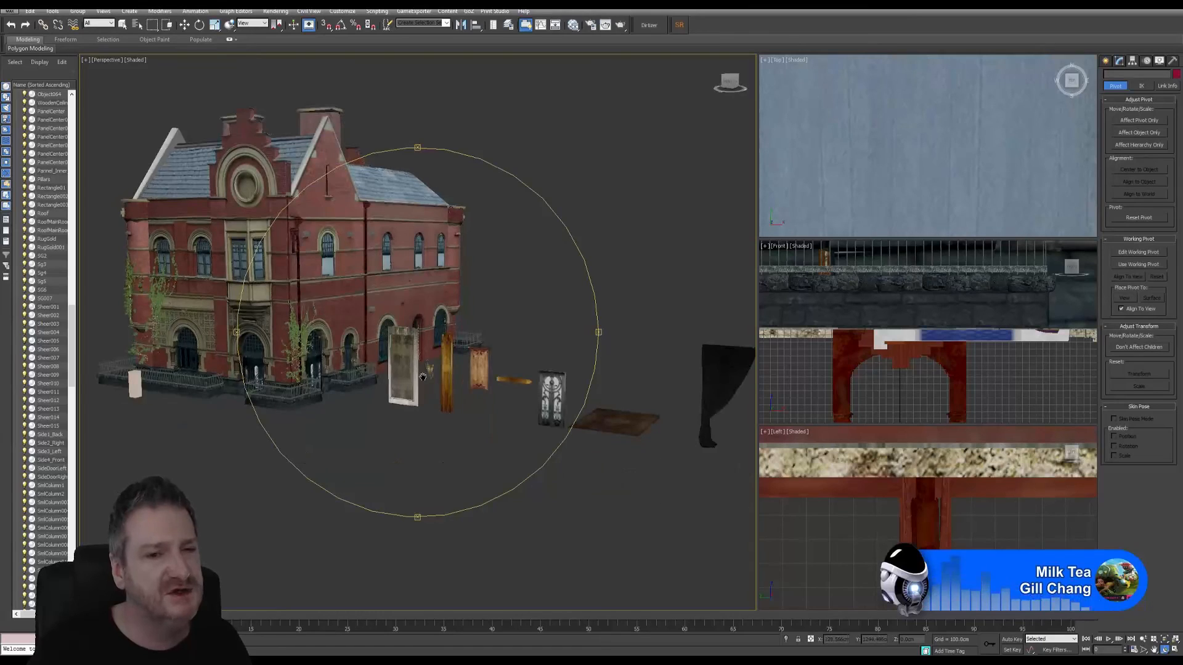
pyautogui.keyDown('alt'); pyautogui.moveTo(380, 327); pyautogui.dragTo(472, 420, button='middle'); pyautogui.keyUp('alt')
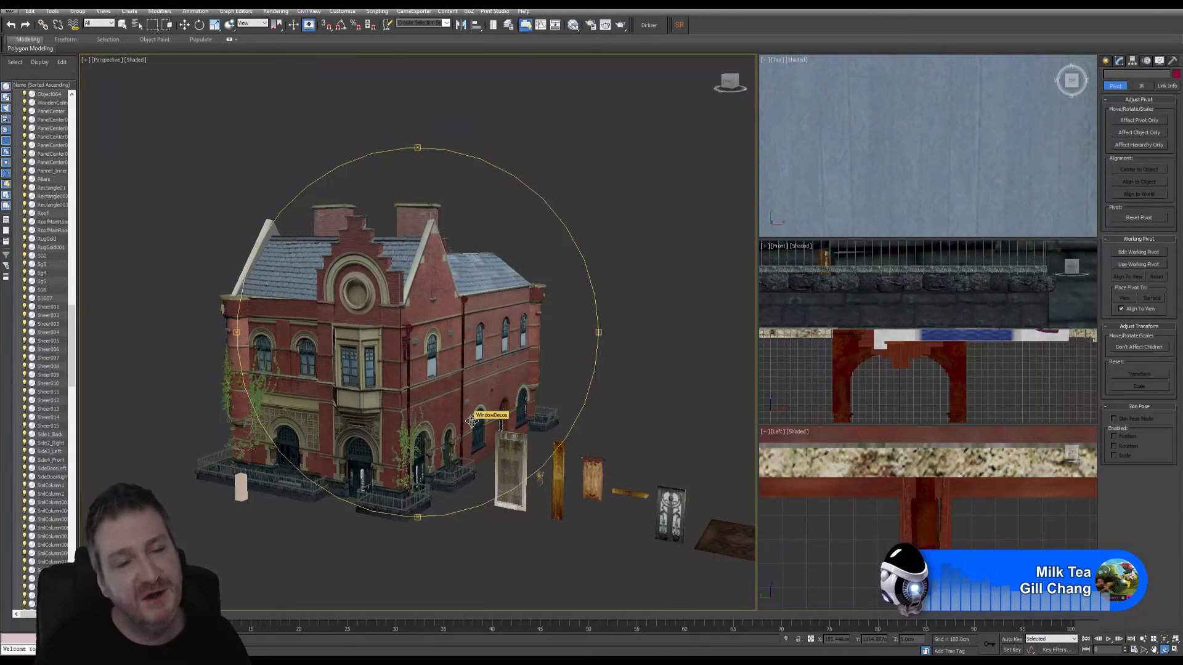